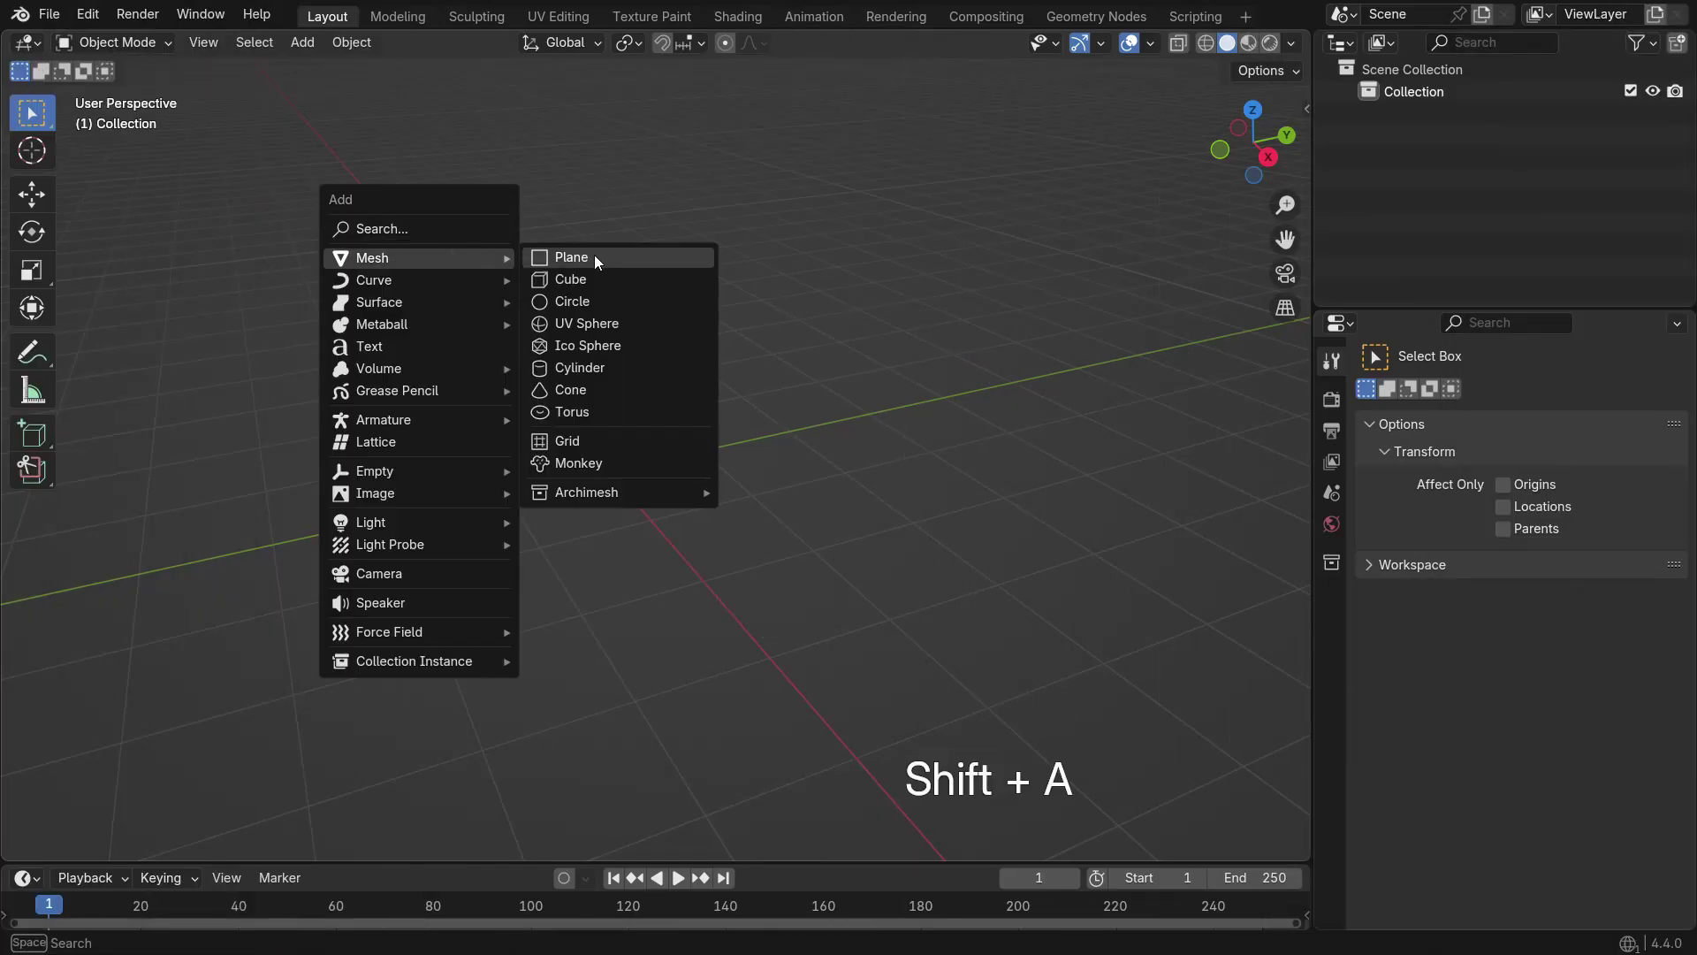
Add a cylinder mesh and move it up 1 m along the Z axis
left_click(651, 366)
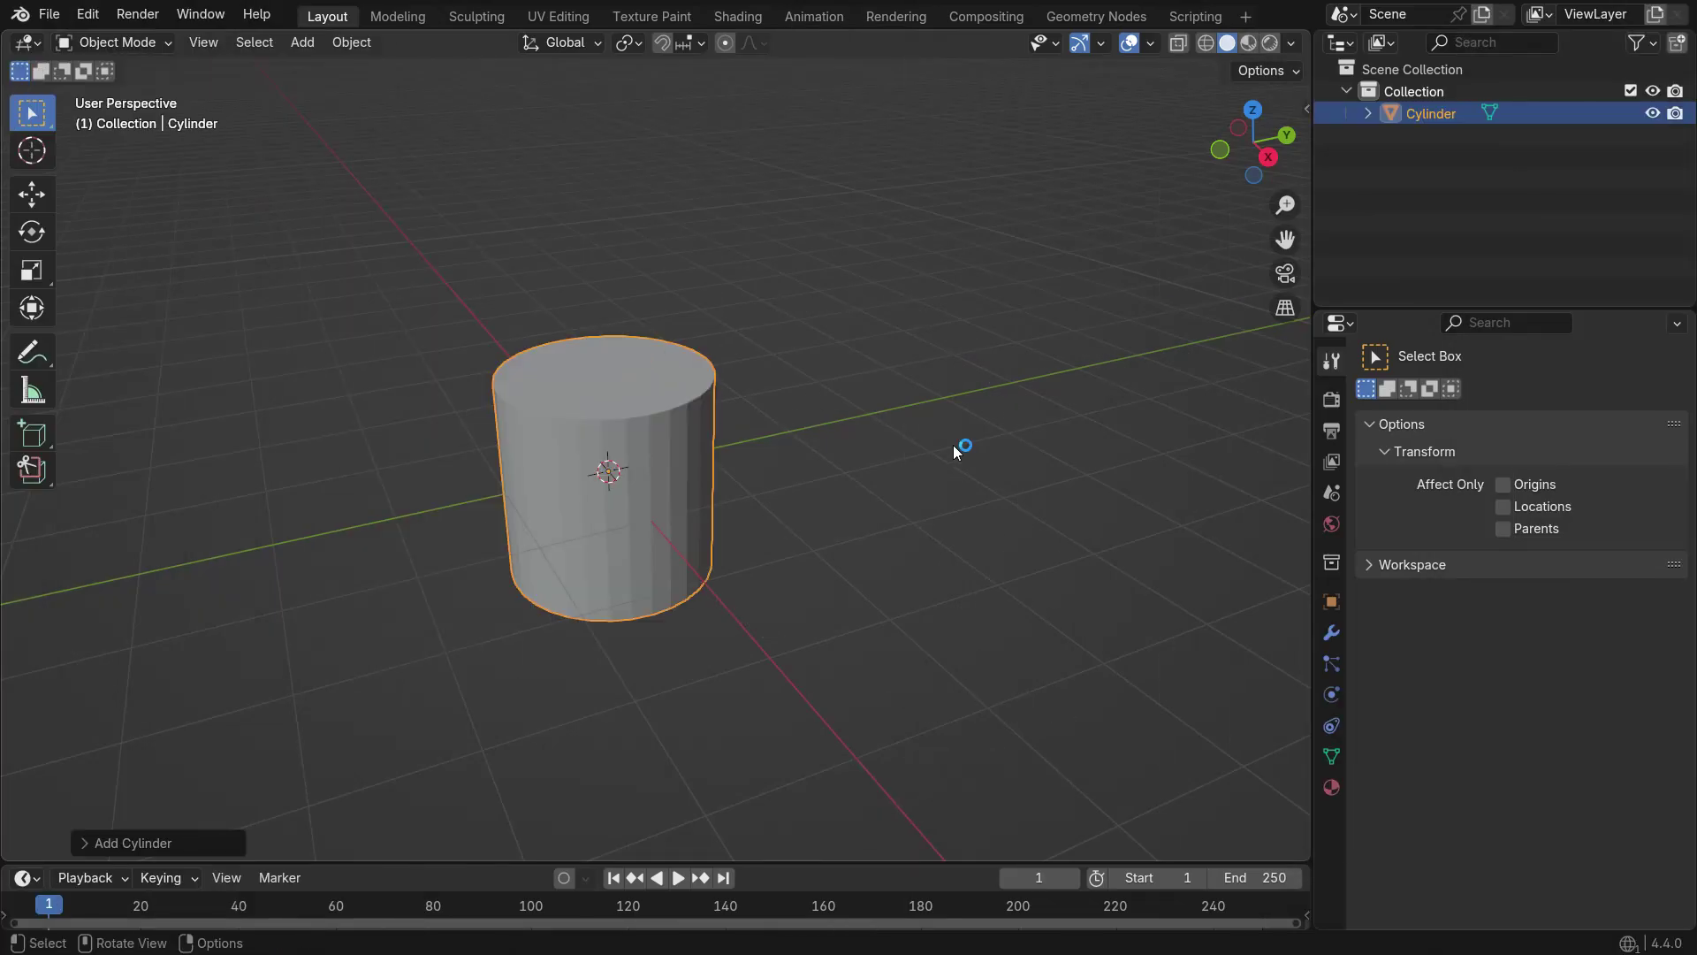
type("gz1")
key("Return")
In Edit Mode, select the cylinder's top vertices and raise them in front view to make the body about twice as tall
key("Tab")
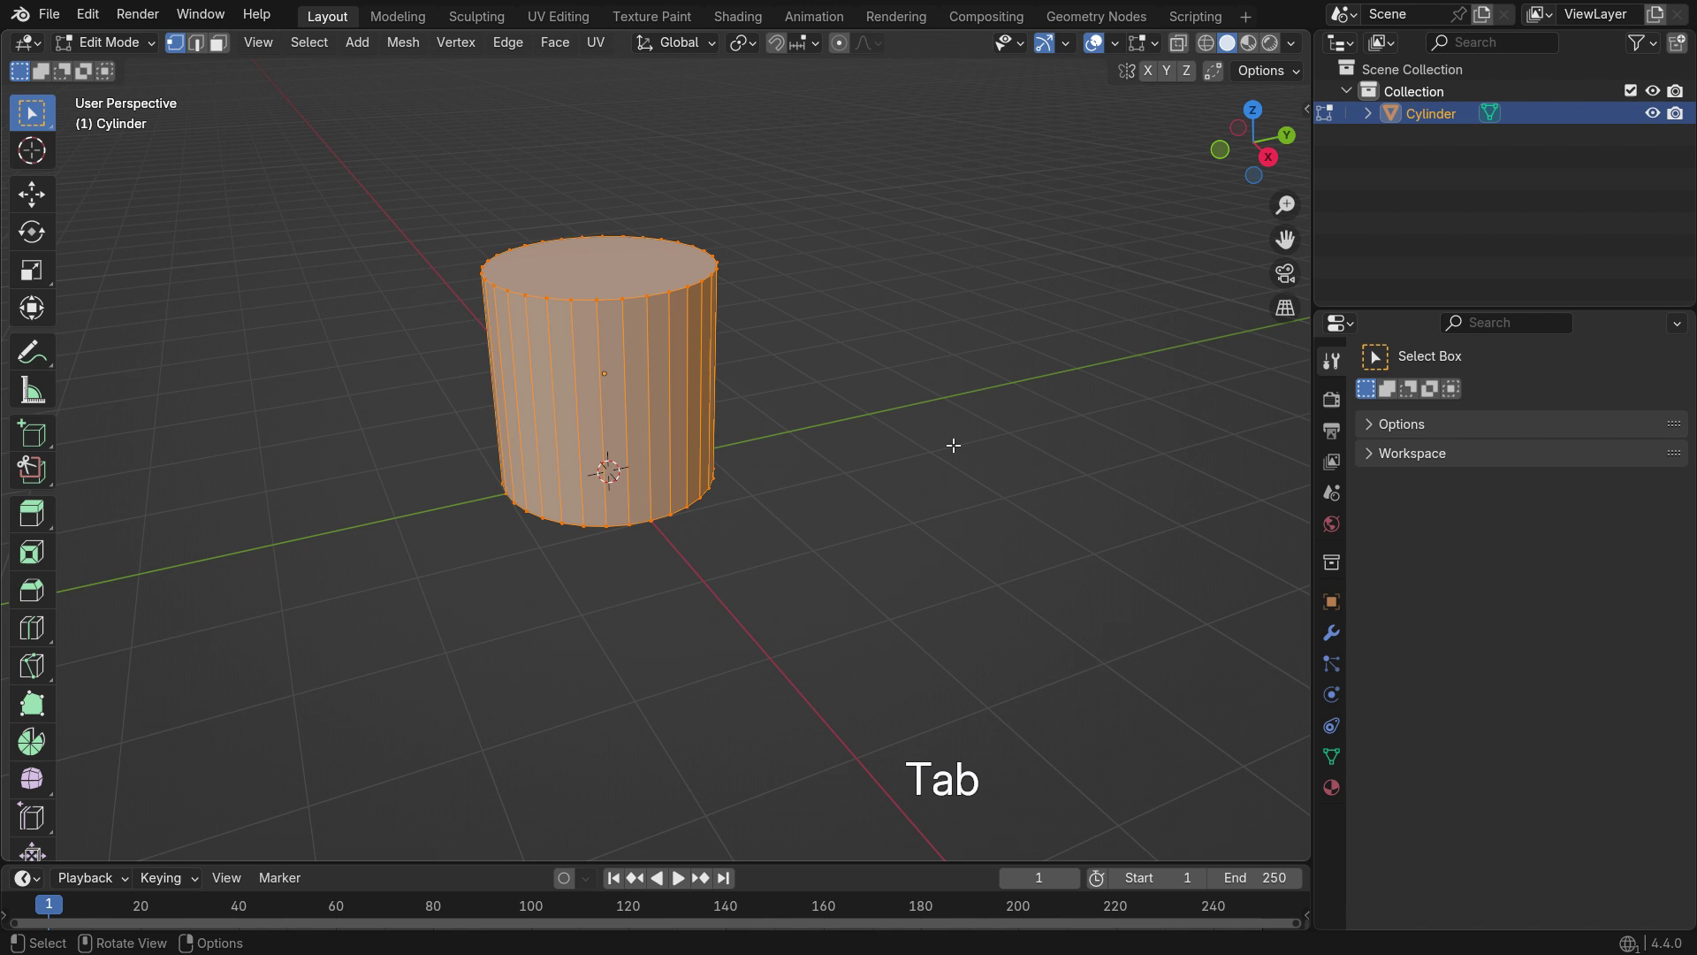
left_click_drag(416, 188, 845, 336)
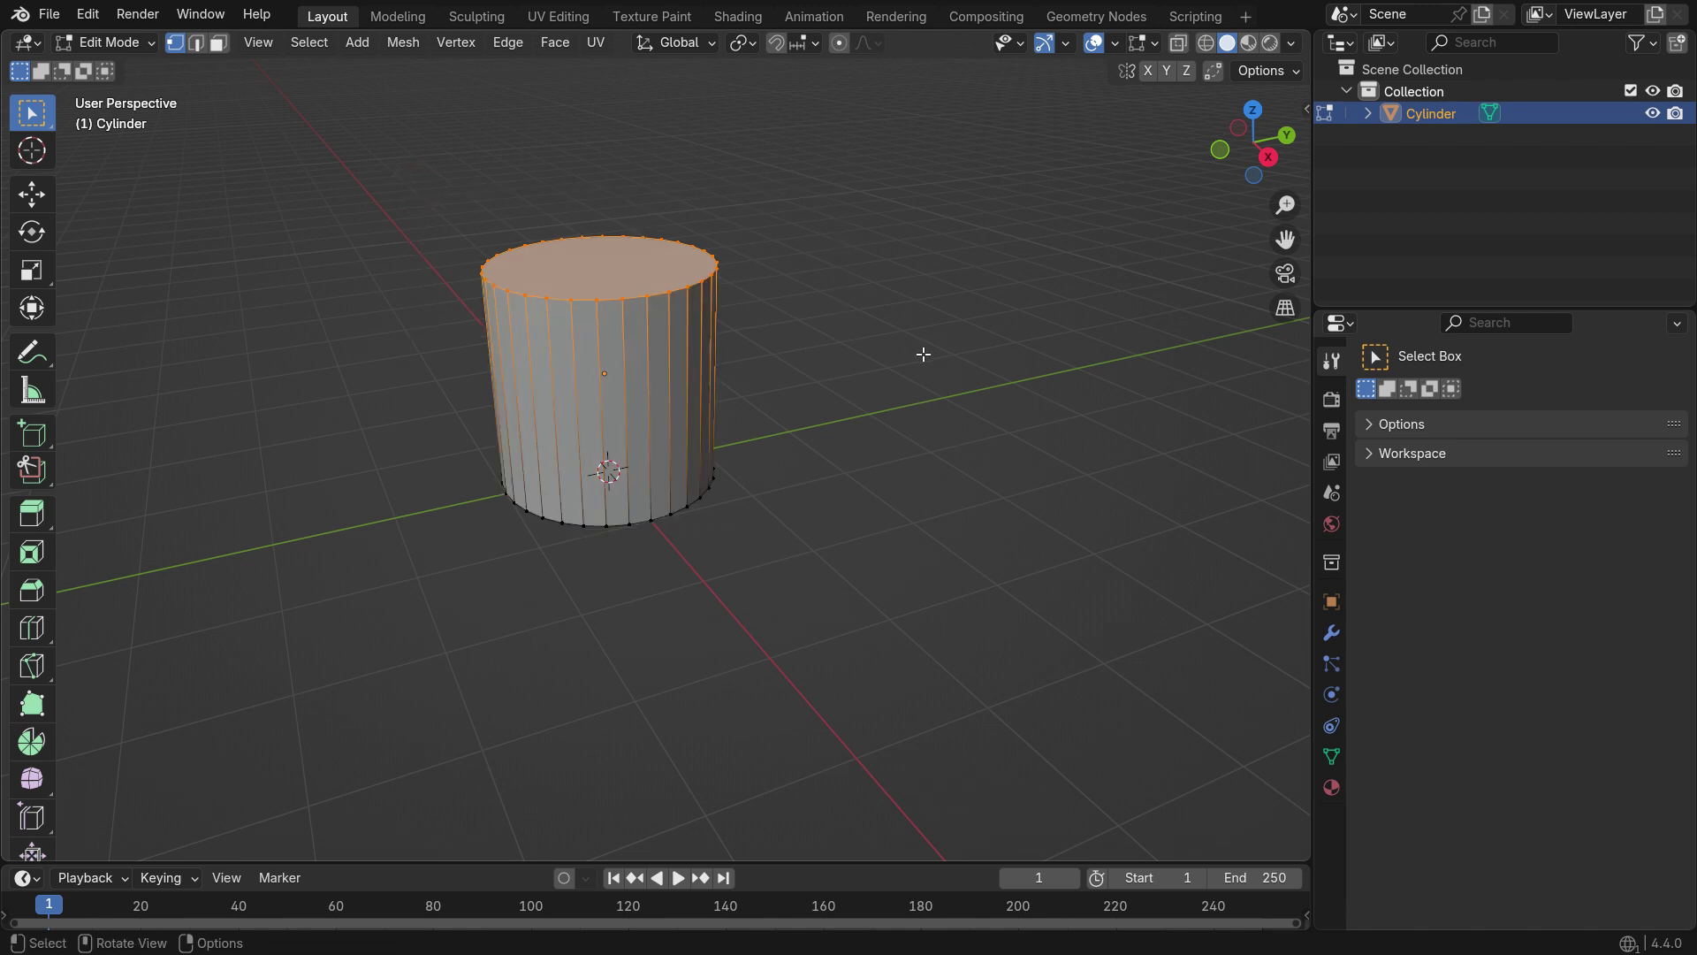
key("KP_1")
middle_click_drag(923, 355, 907, 529, "shift")
key("g")
left_click(919, 330)
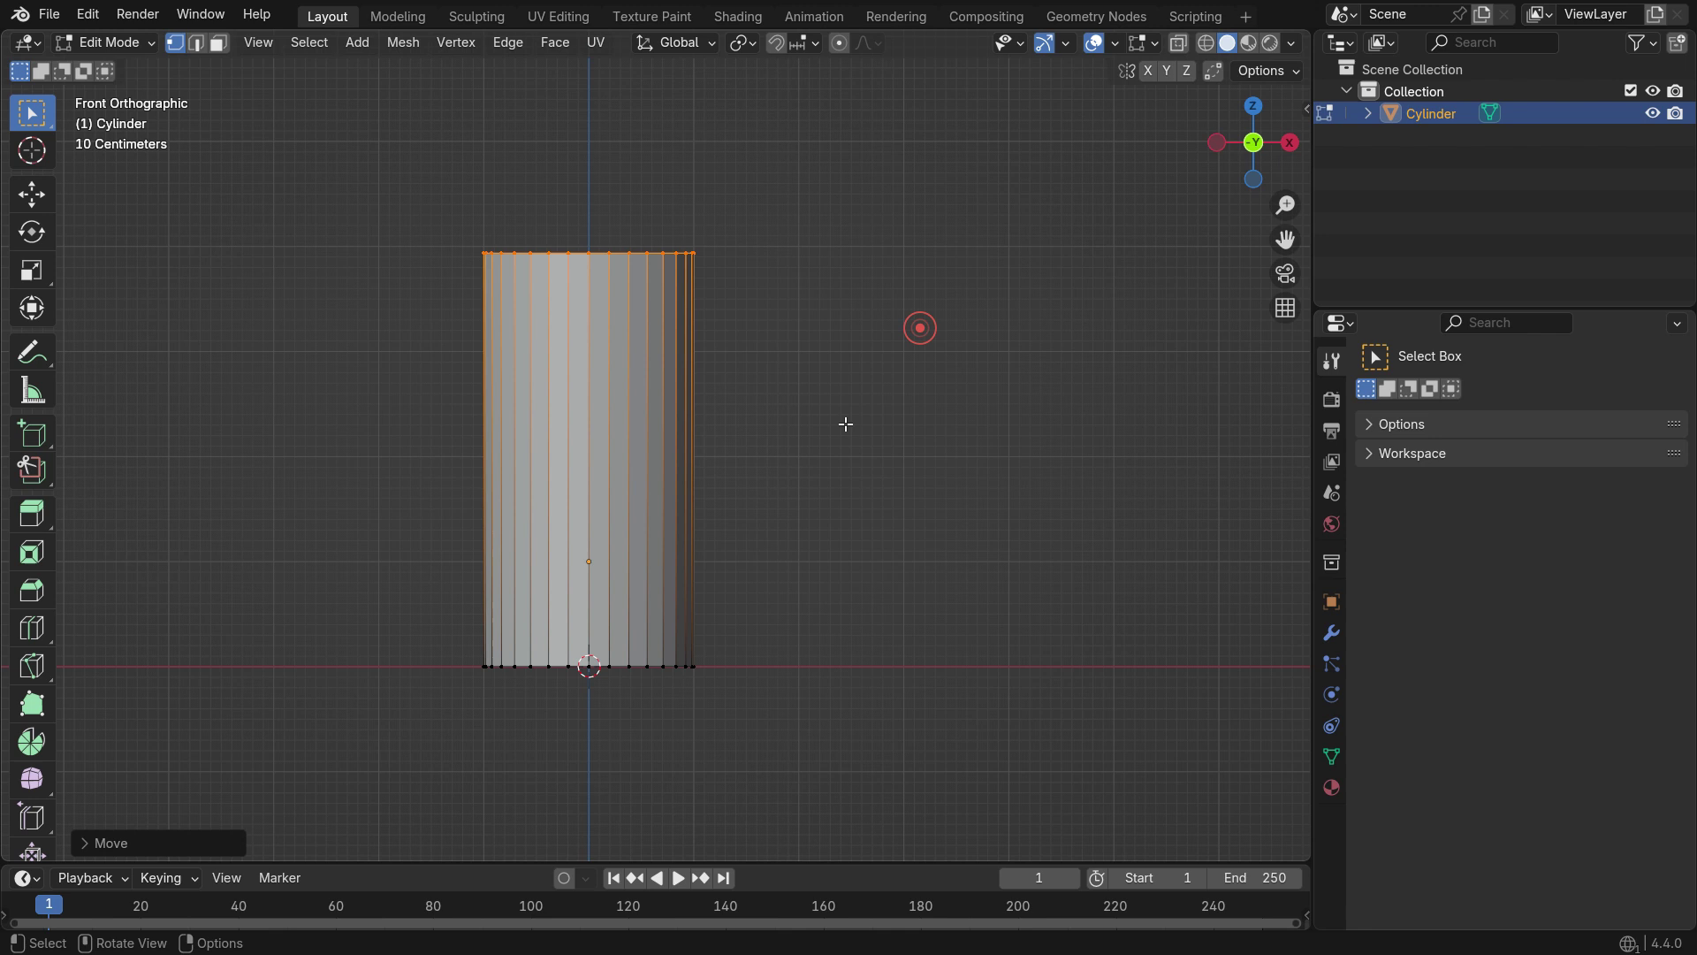
Scale the top ring up by about 1.25 and delete the top face to open the cup
key("s")
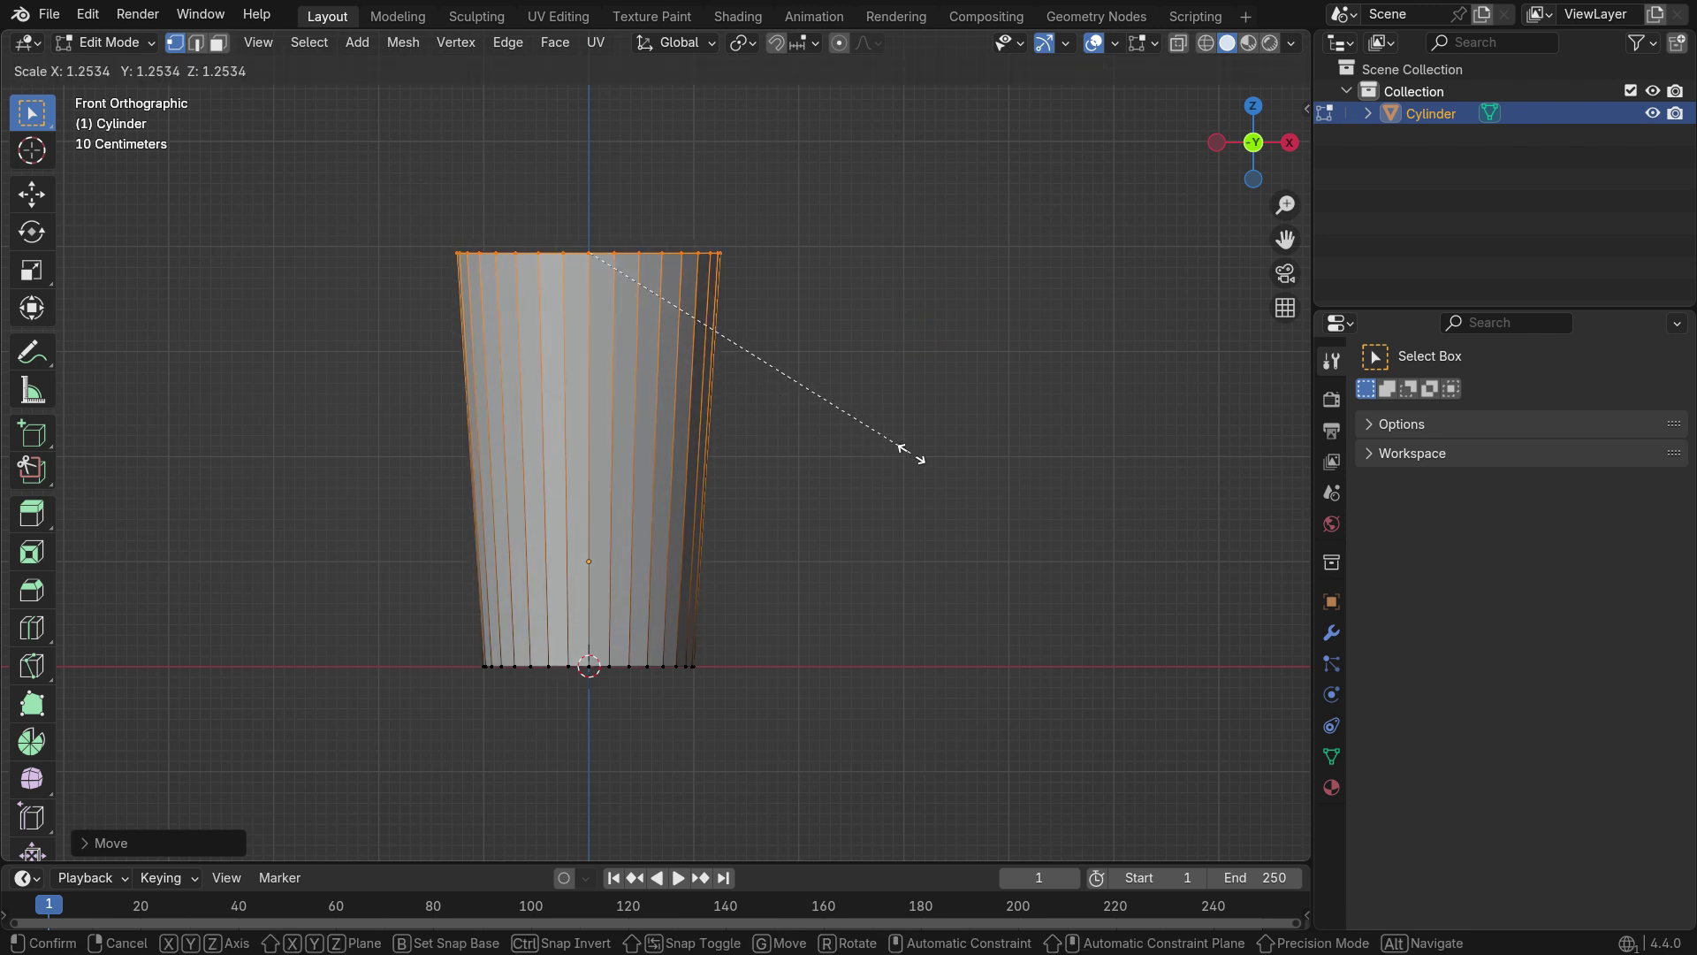
left_click(919, 457)
middle_click_drag(822, 409, 884, 413)
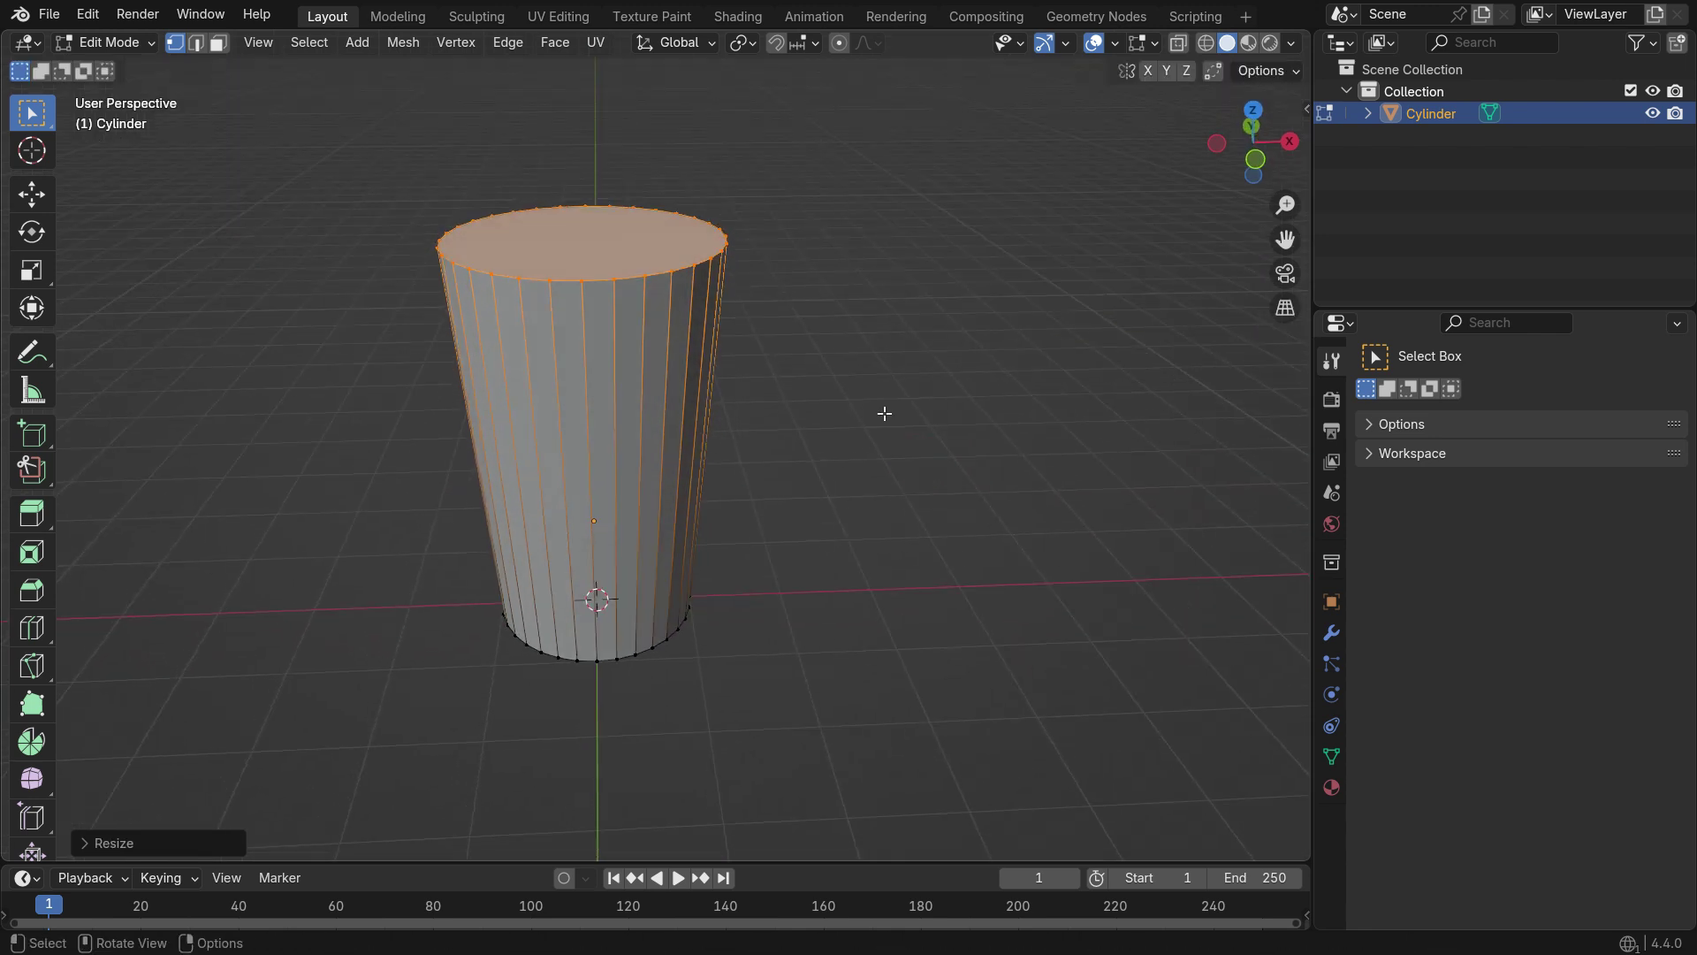
key("x")
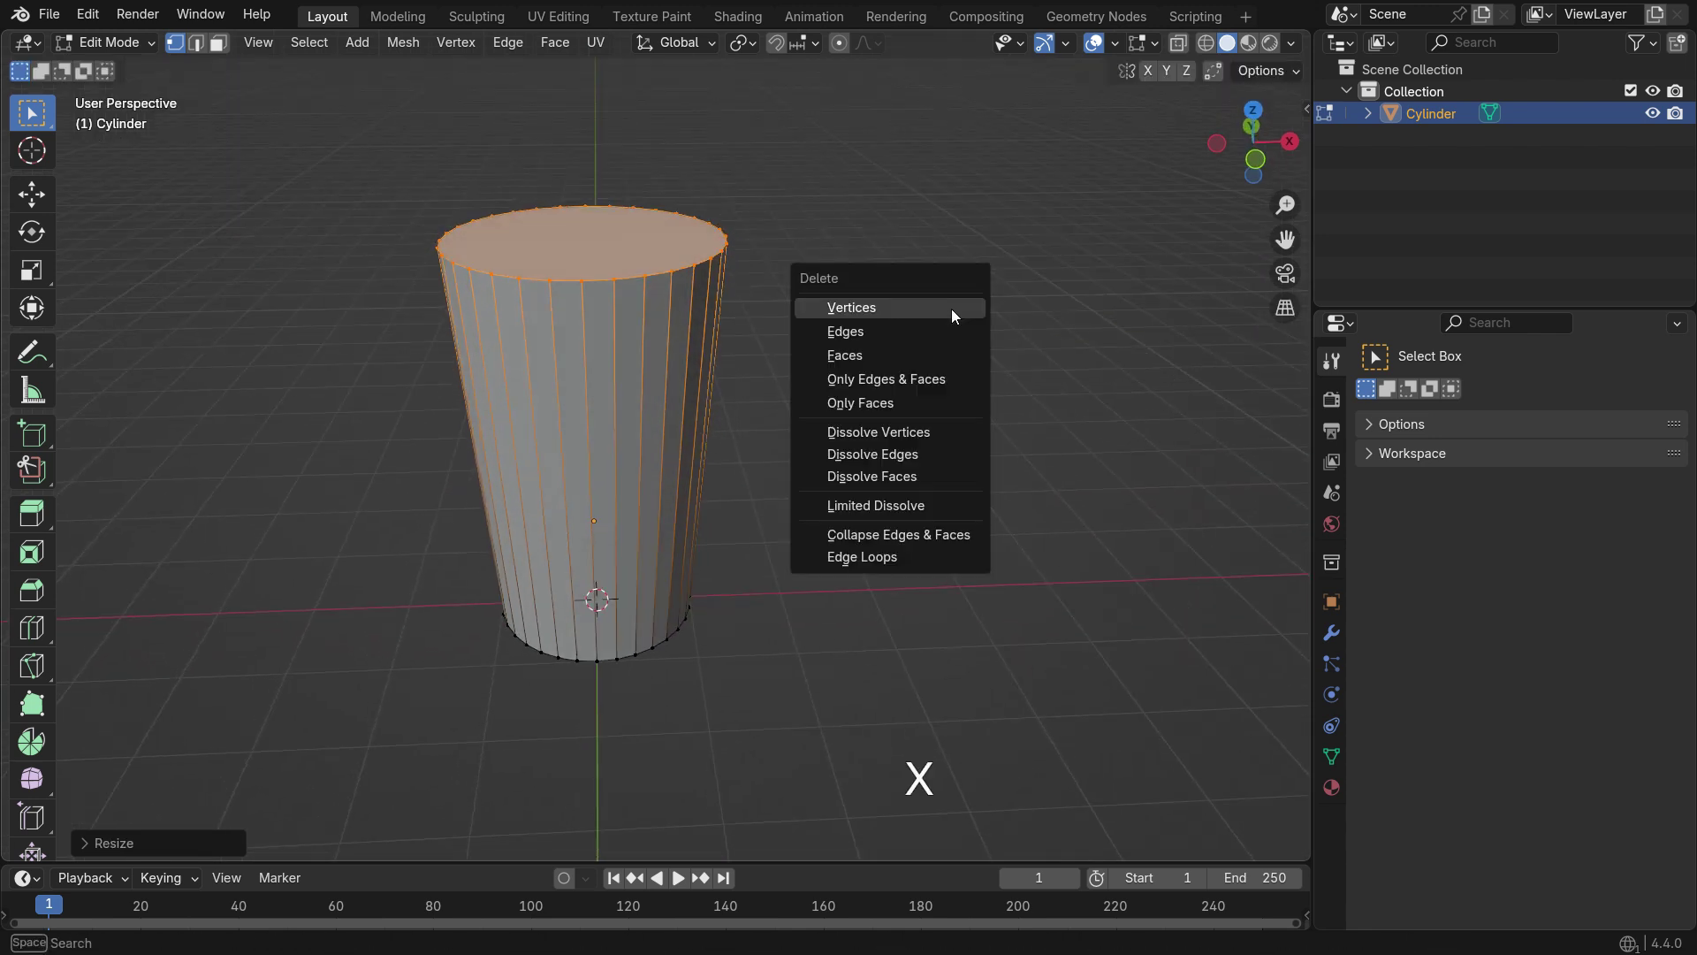
left_click(916, 355)
Add five evenly spaced horizontal edge loops around the cup's side wall without sliding them
key("KP_1")
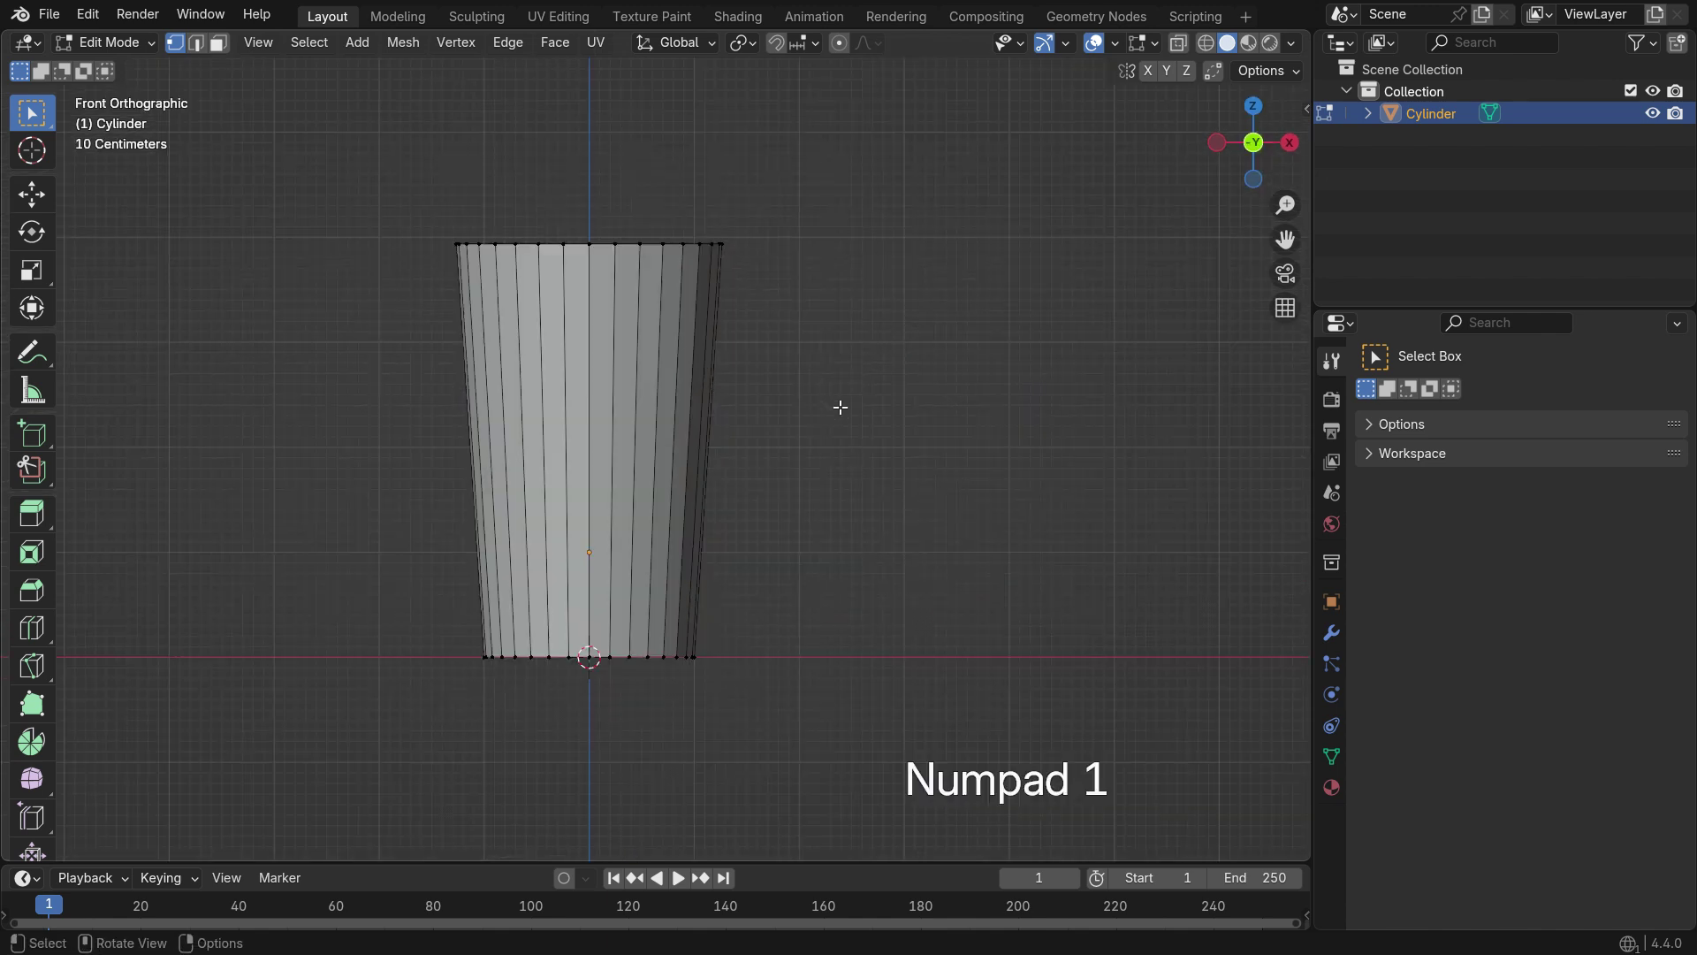
key("ctrl+r")
scroll(690, 408, "up", 2)
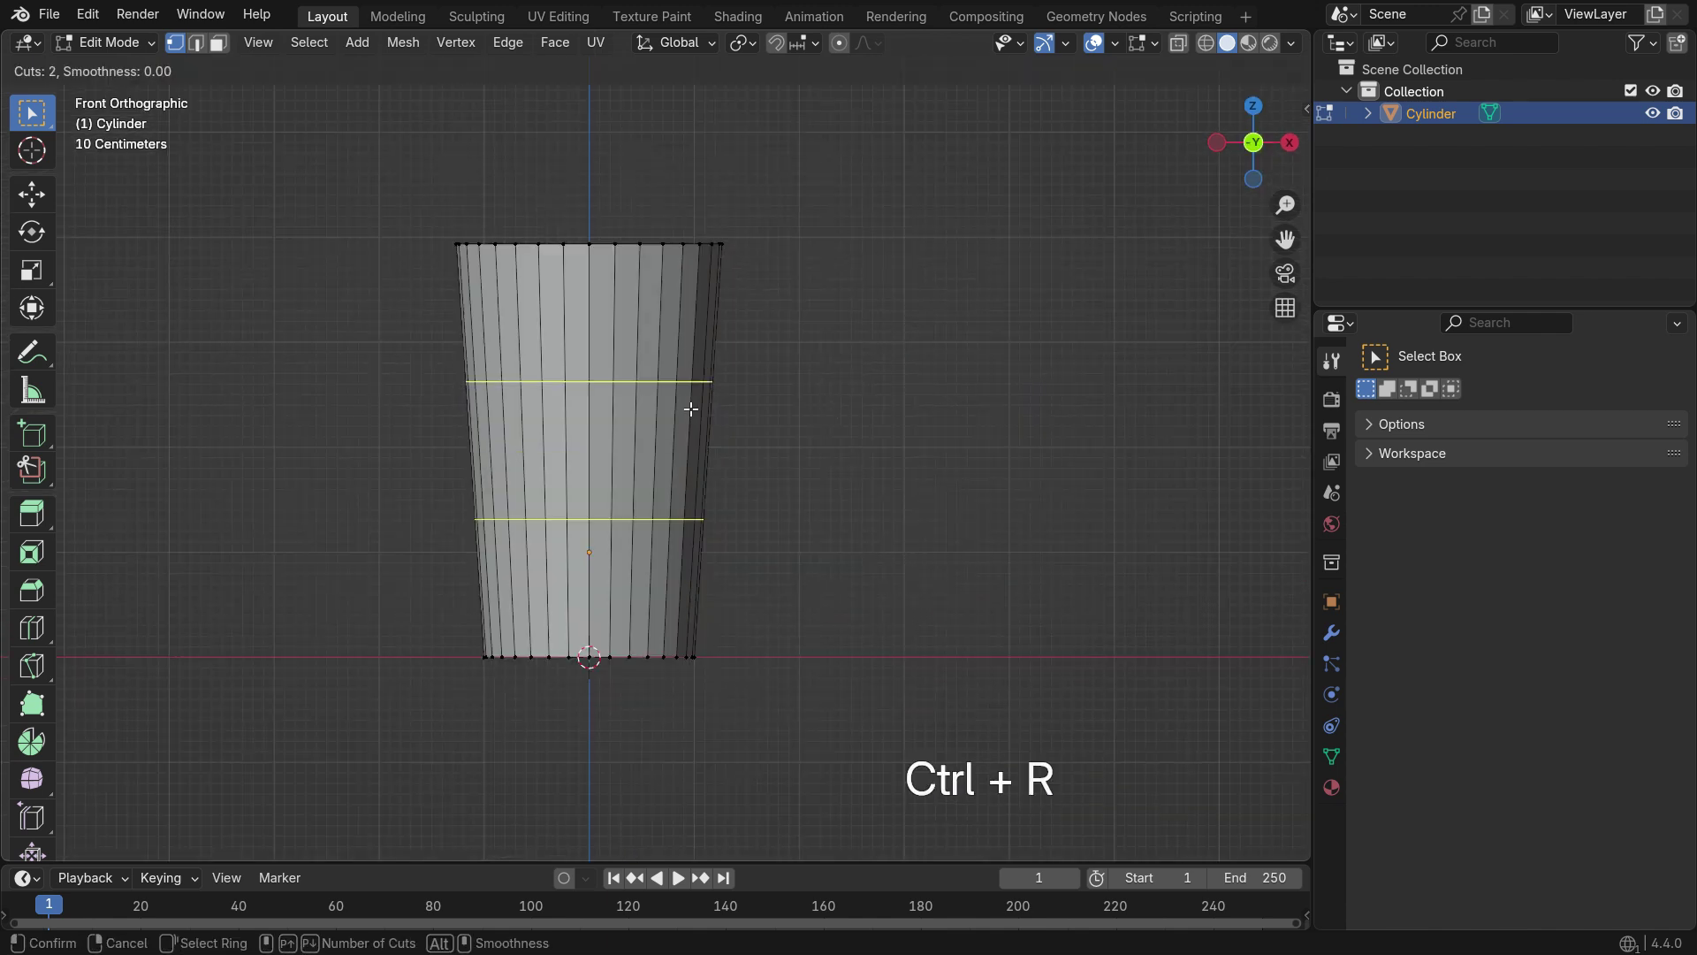
scroll(690, 409, "up", 2)
left_click(690, 408)
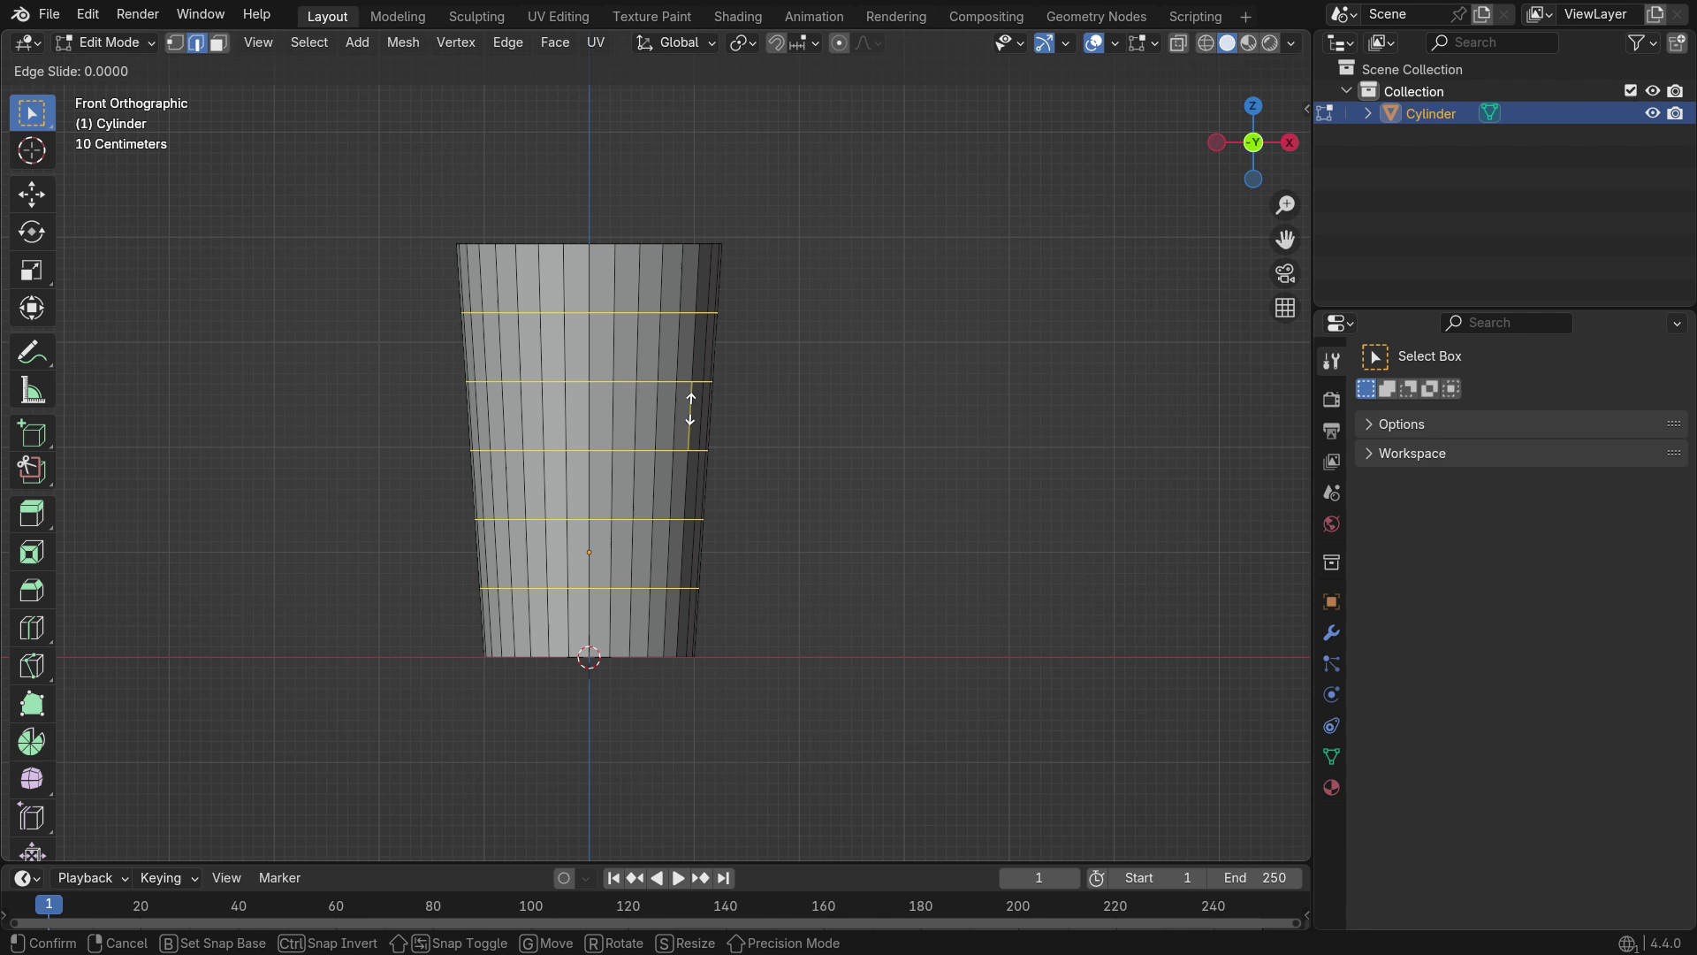
right_click(690, 408)
left_click(828, 422)
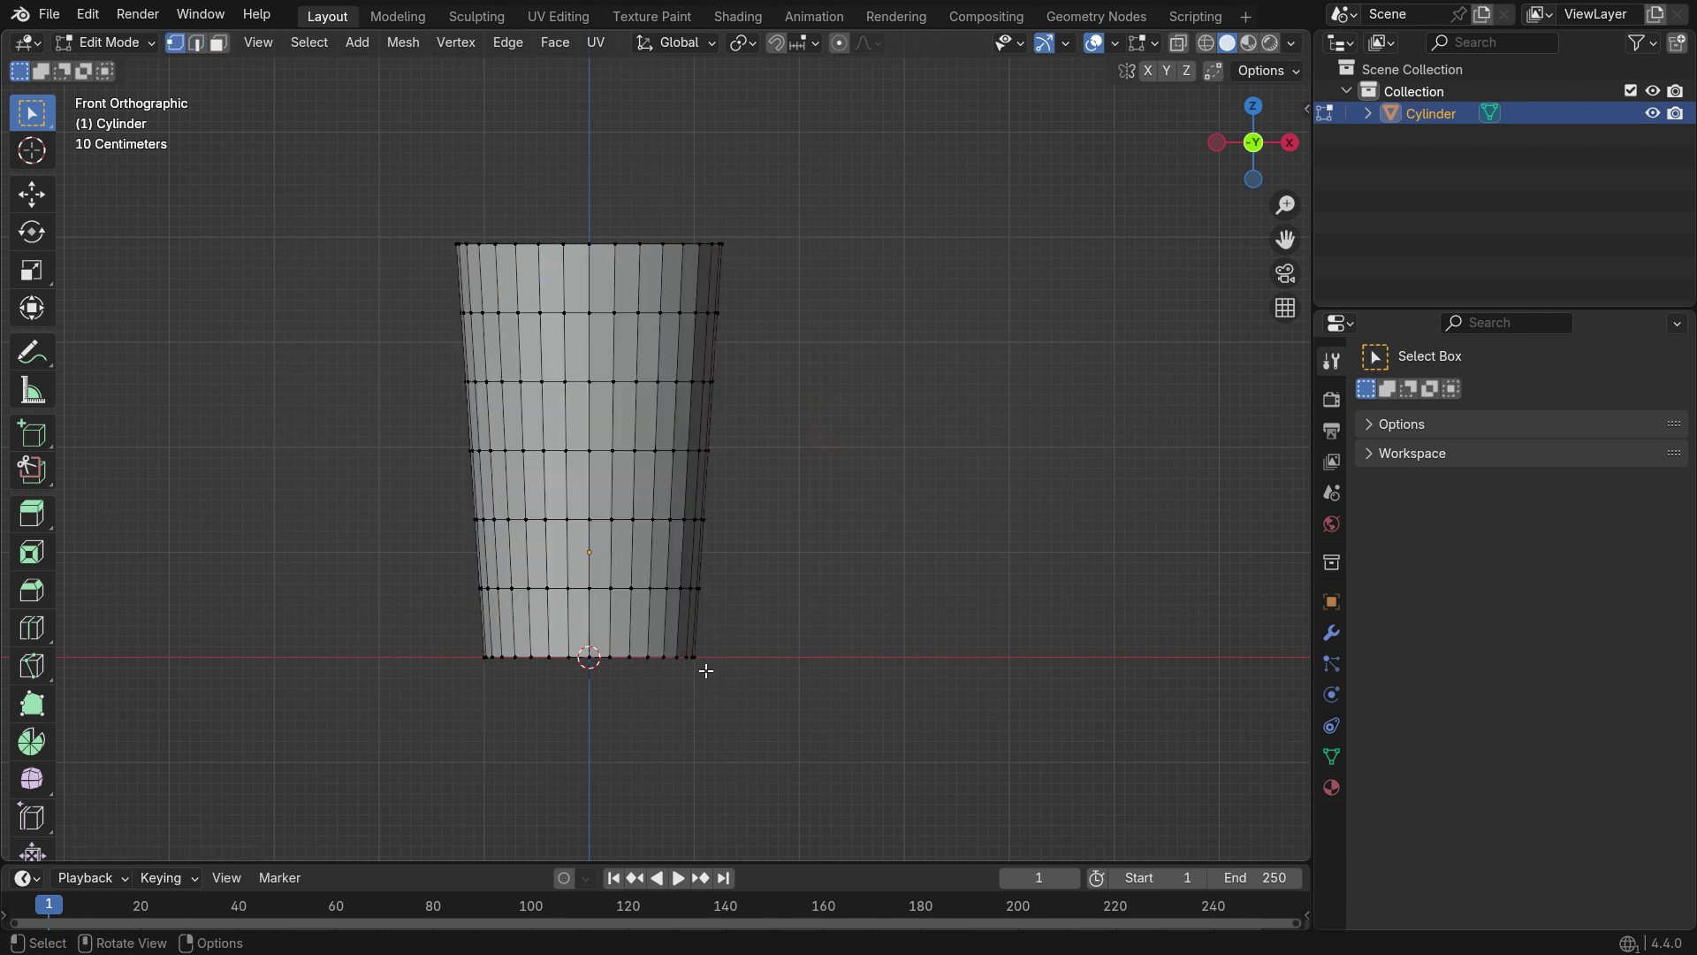
Bevel the cup's bottom edge loop with a width of about 0.21 m
left_click(637, 655, "alt")
scroll(588, 659, "up", 2)
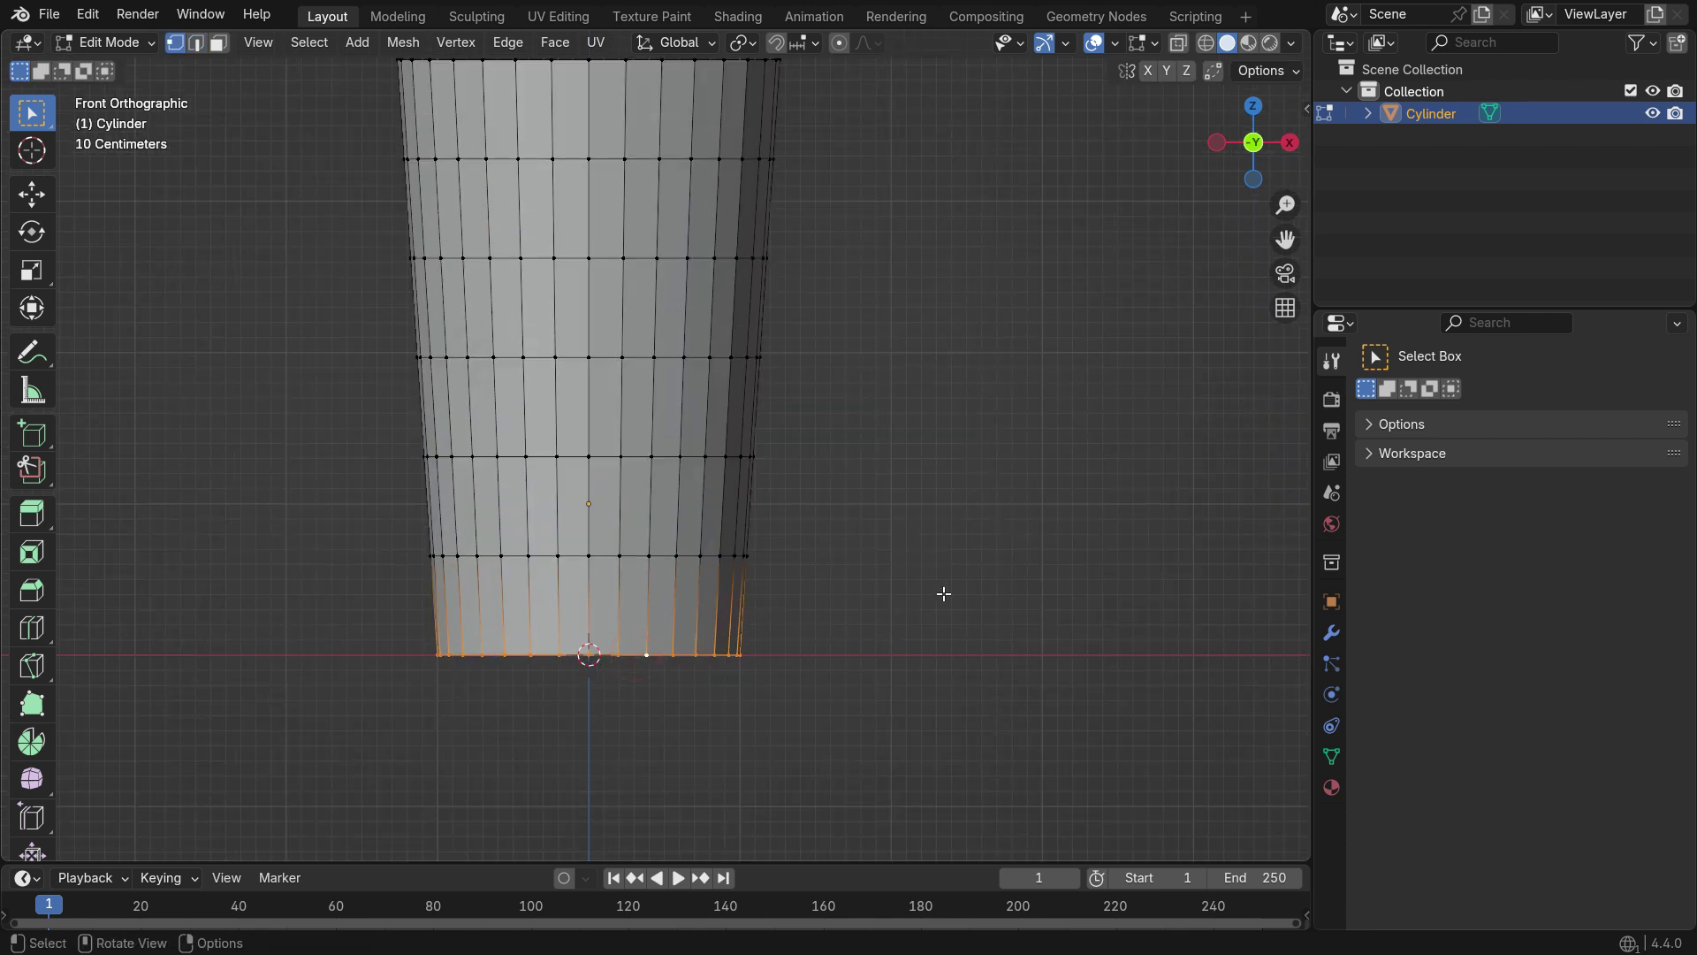
key("ctrl+b")
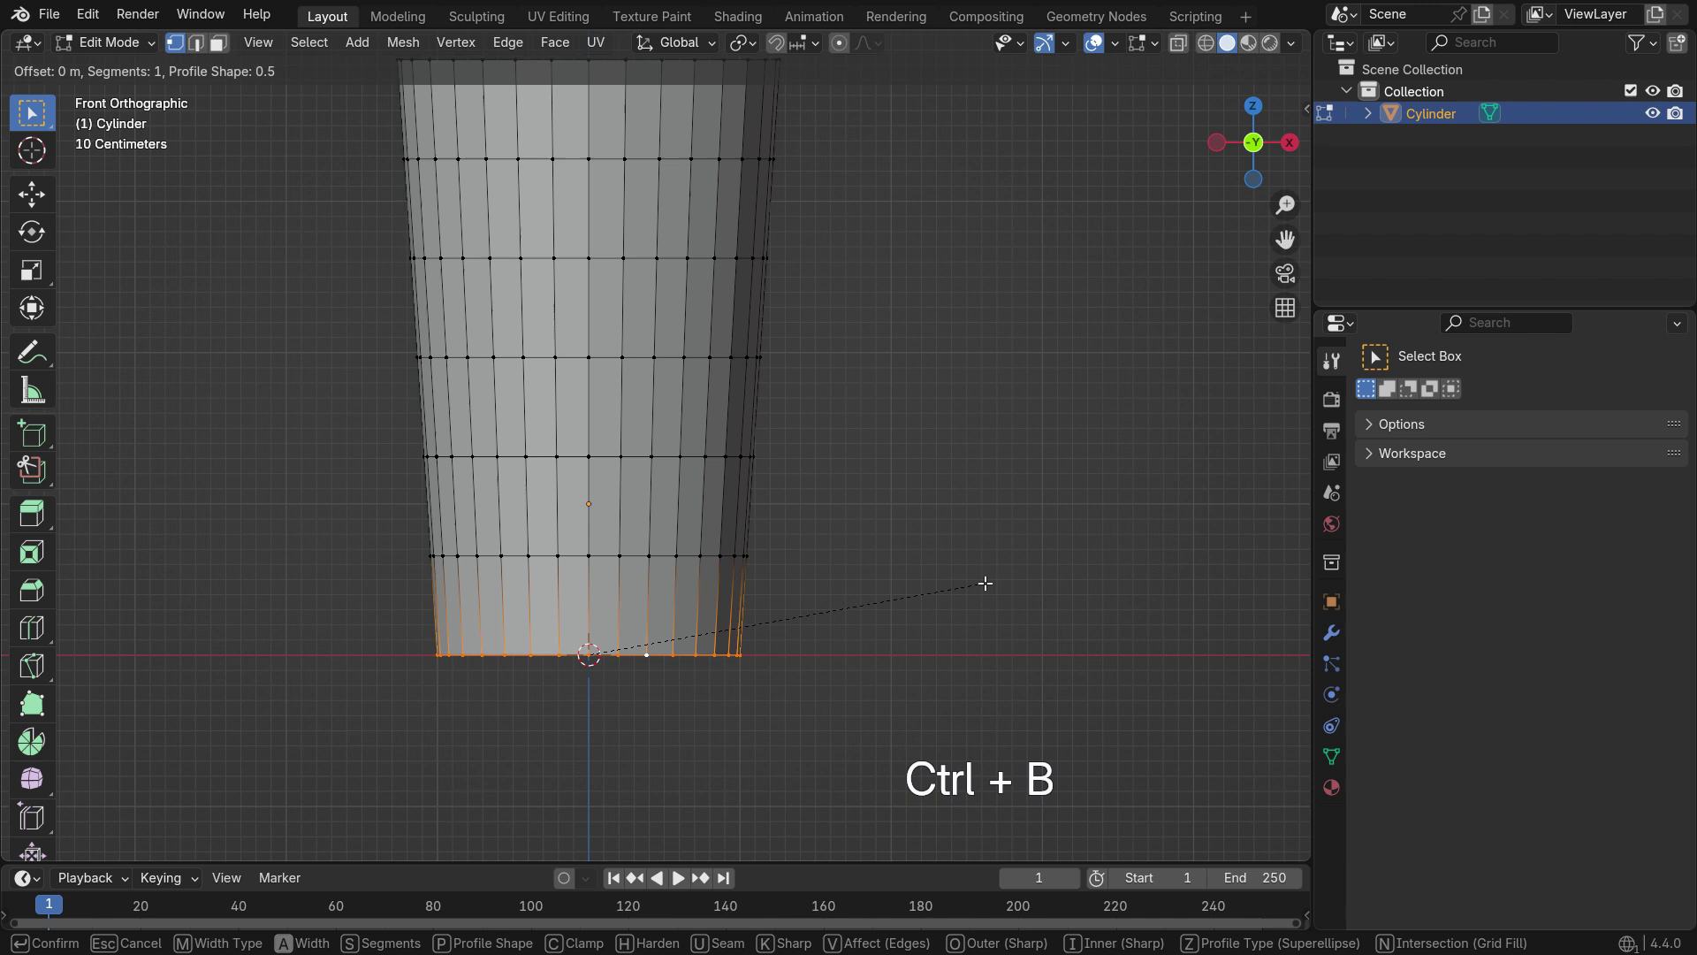
left_click(1023, 595)
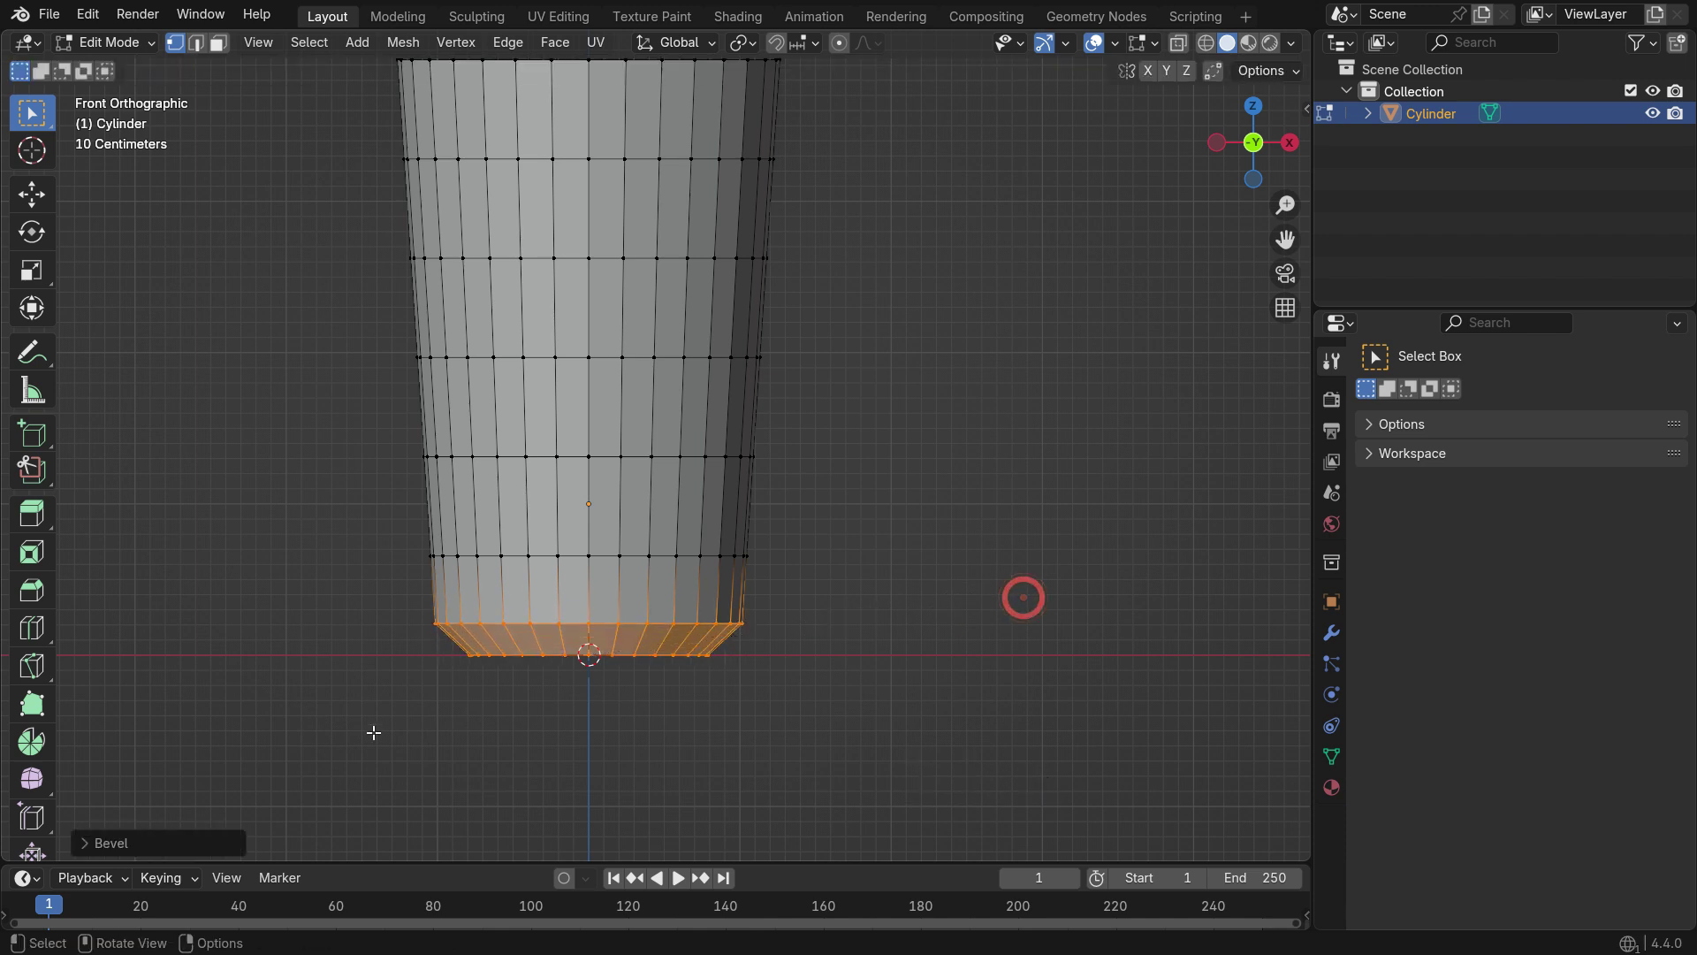
Set the bottom bevel's segments to 4 and clear the selection
left_click(101, 846)
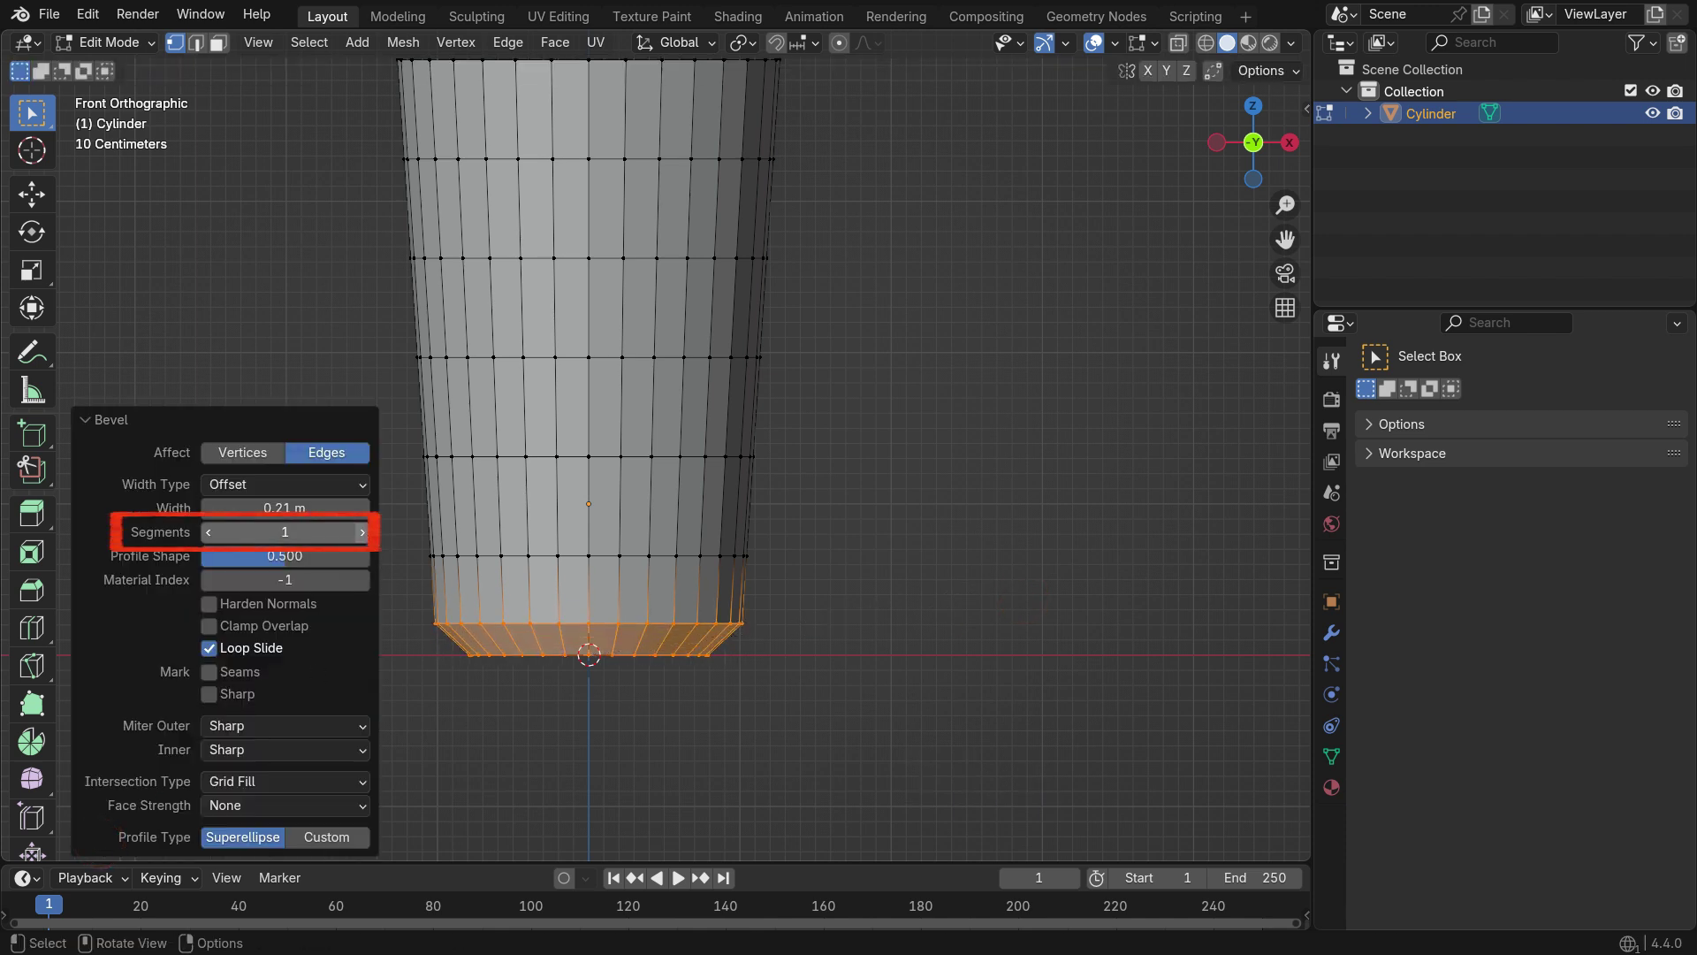
left_click(364, 532)
left_click(365, 532)
left_click(364, 532)
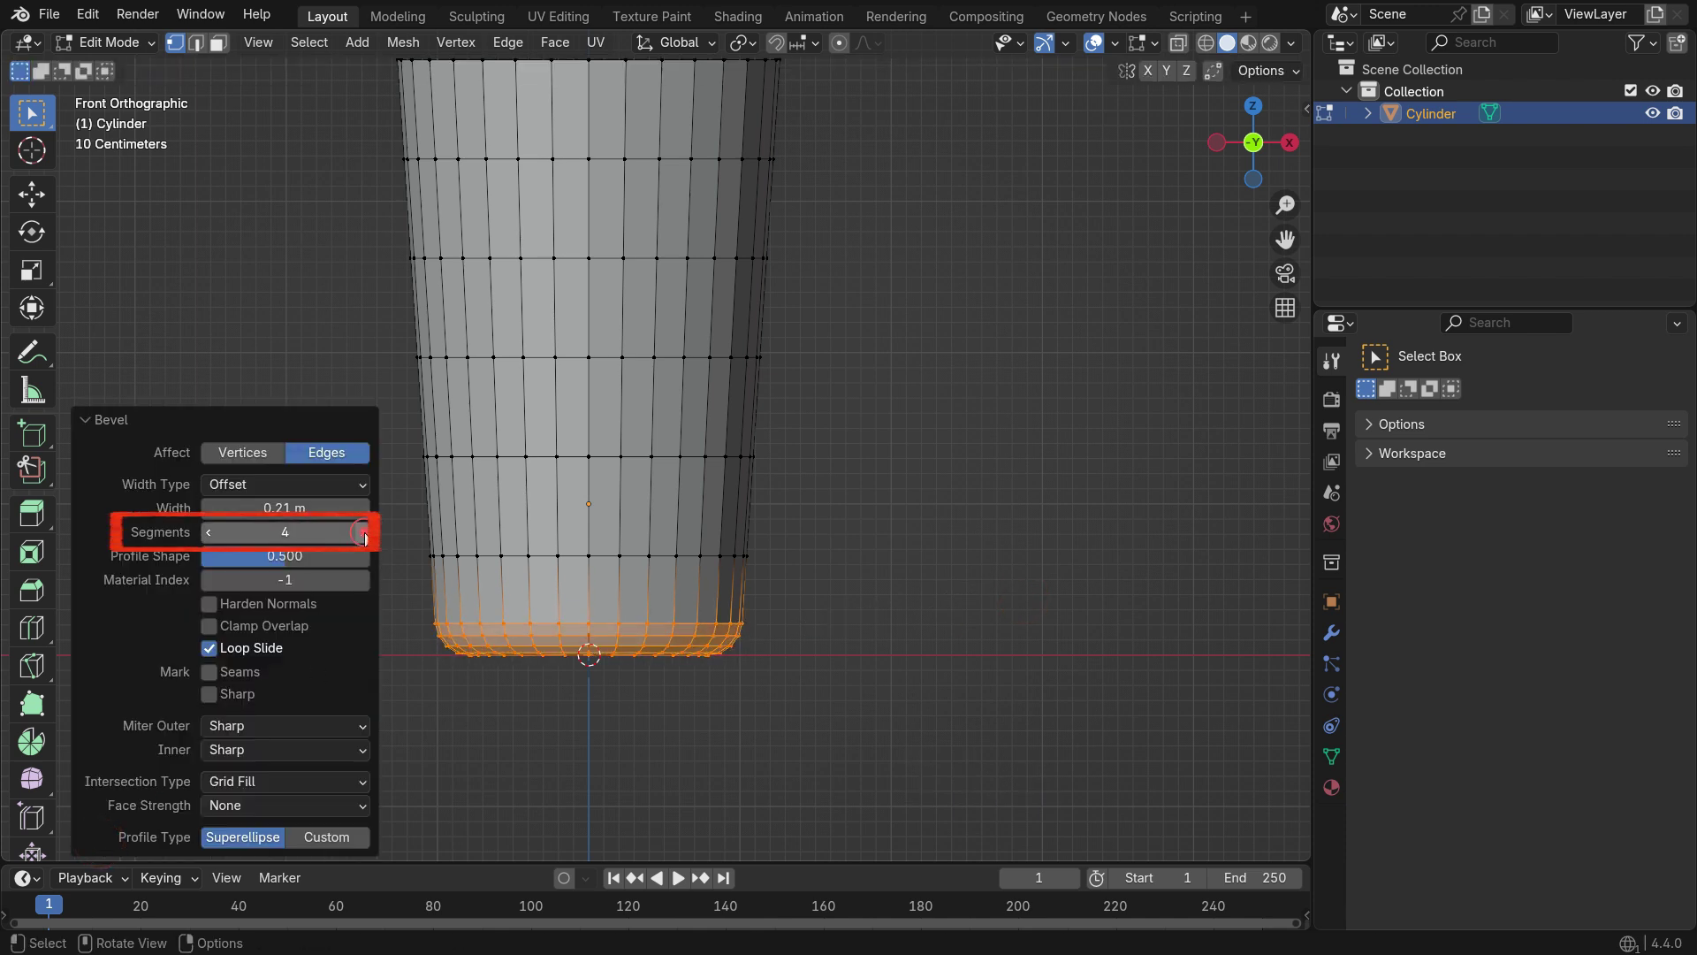
left_click(85, 420)
left_click(920, 514)
Add a Solidify modifier to the cup and set its thickness to 0.1 m
middle_click_drag(920, 514, 373, 444)
scroll(373, 444, "up", 2)
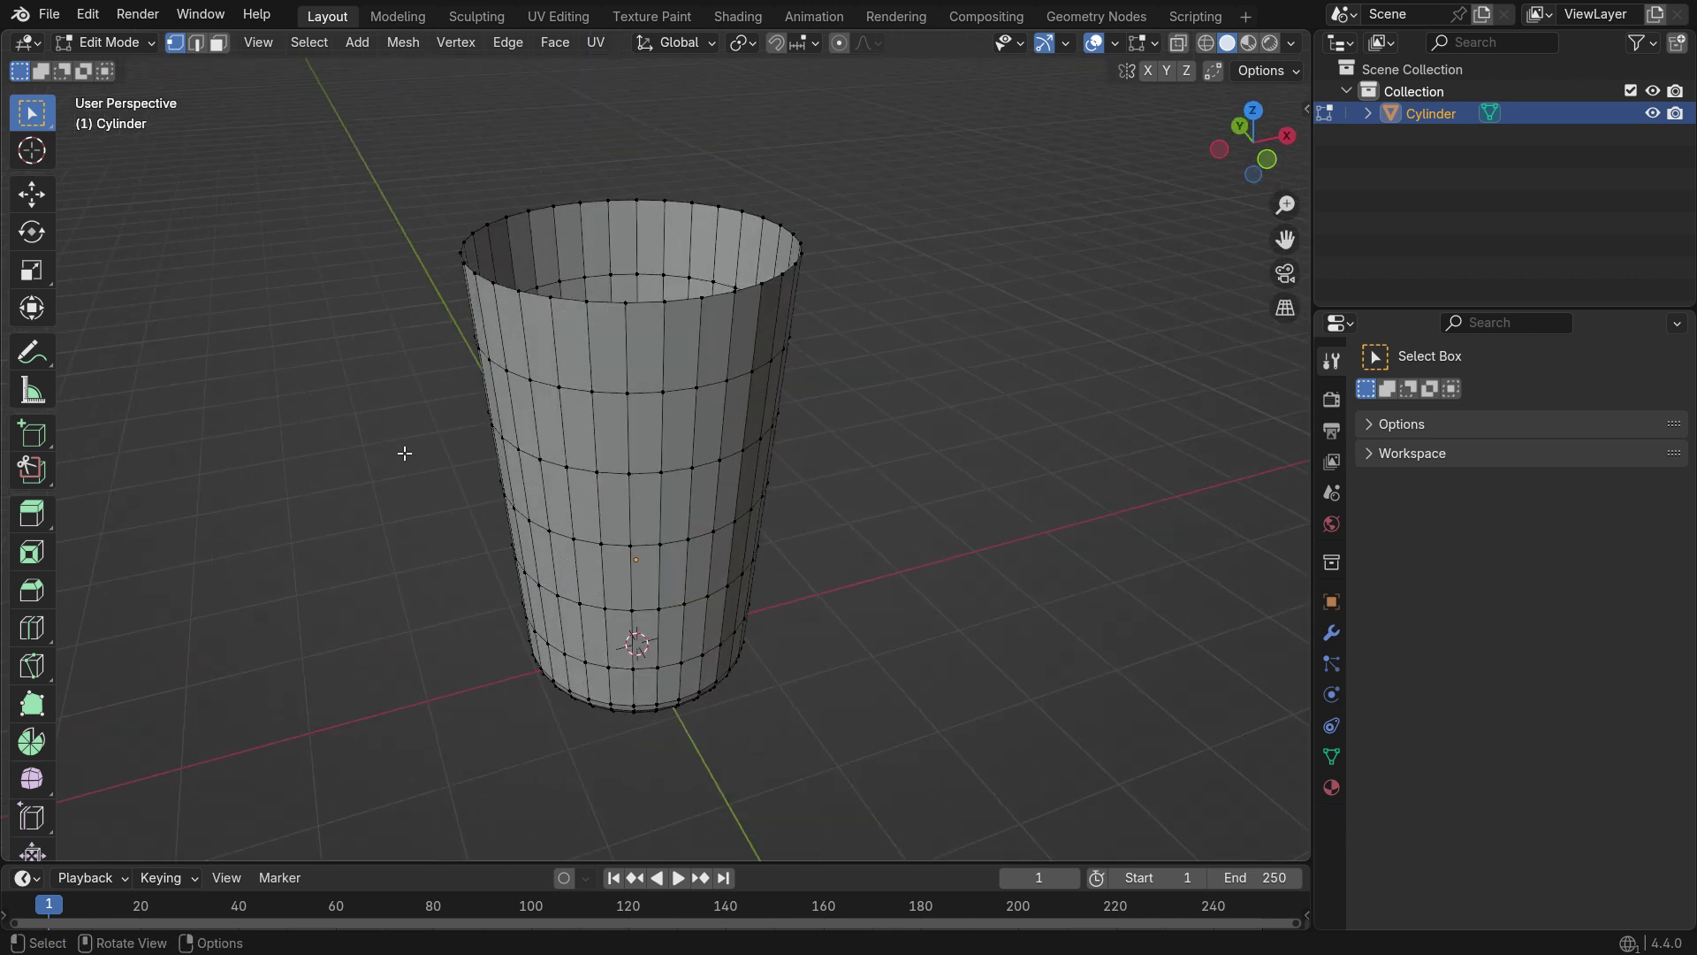
left_click(1332, 633)
left_click(1472, 386)
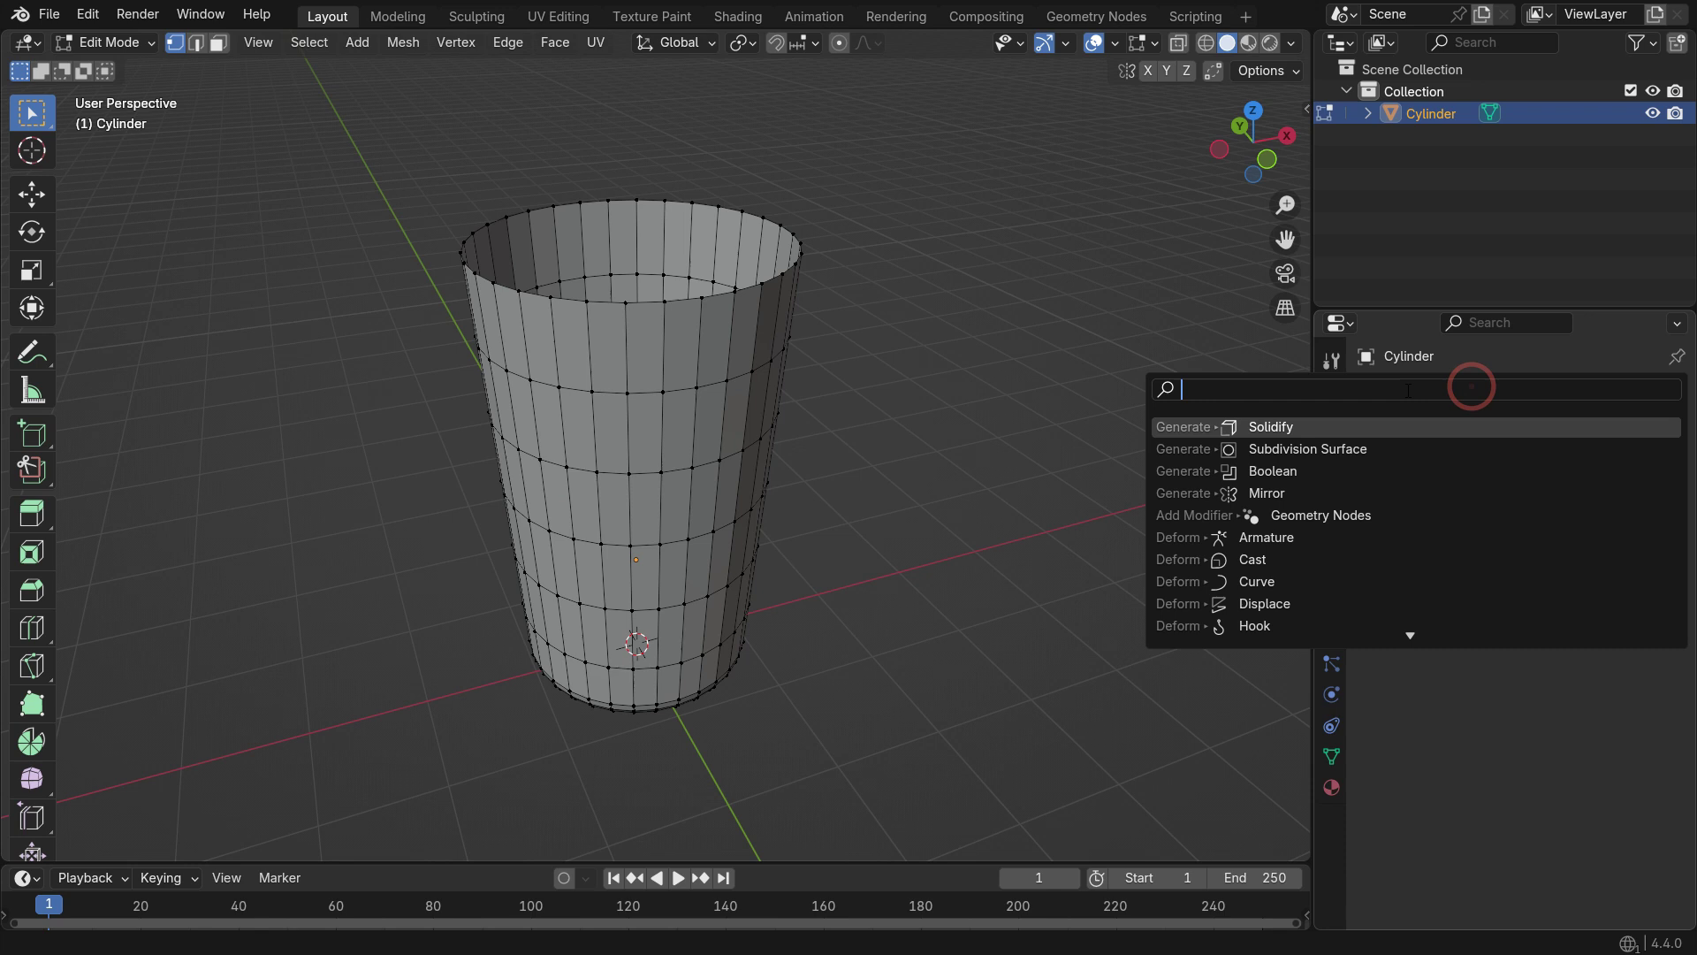
left_click(1312, 424)
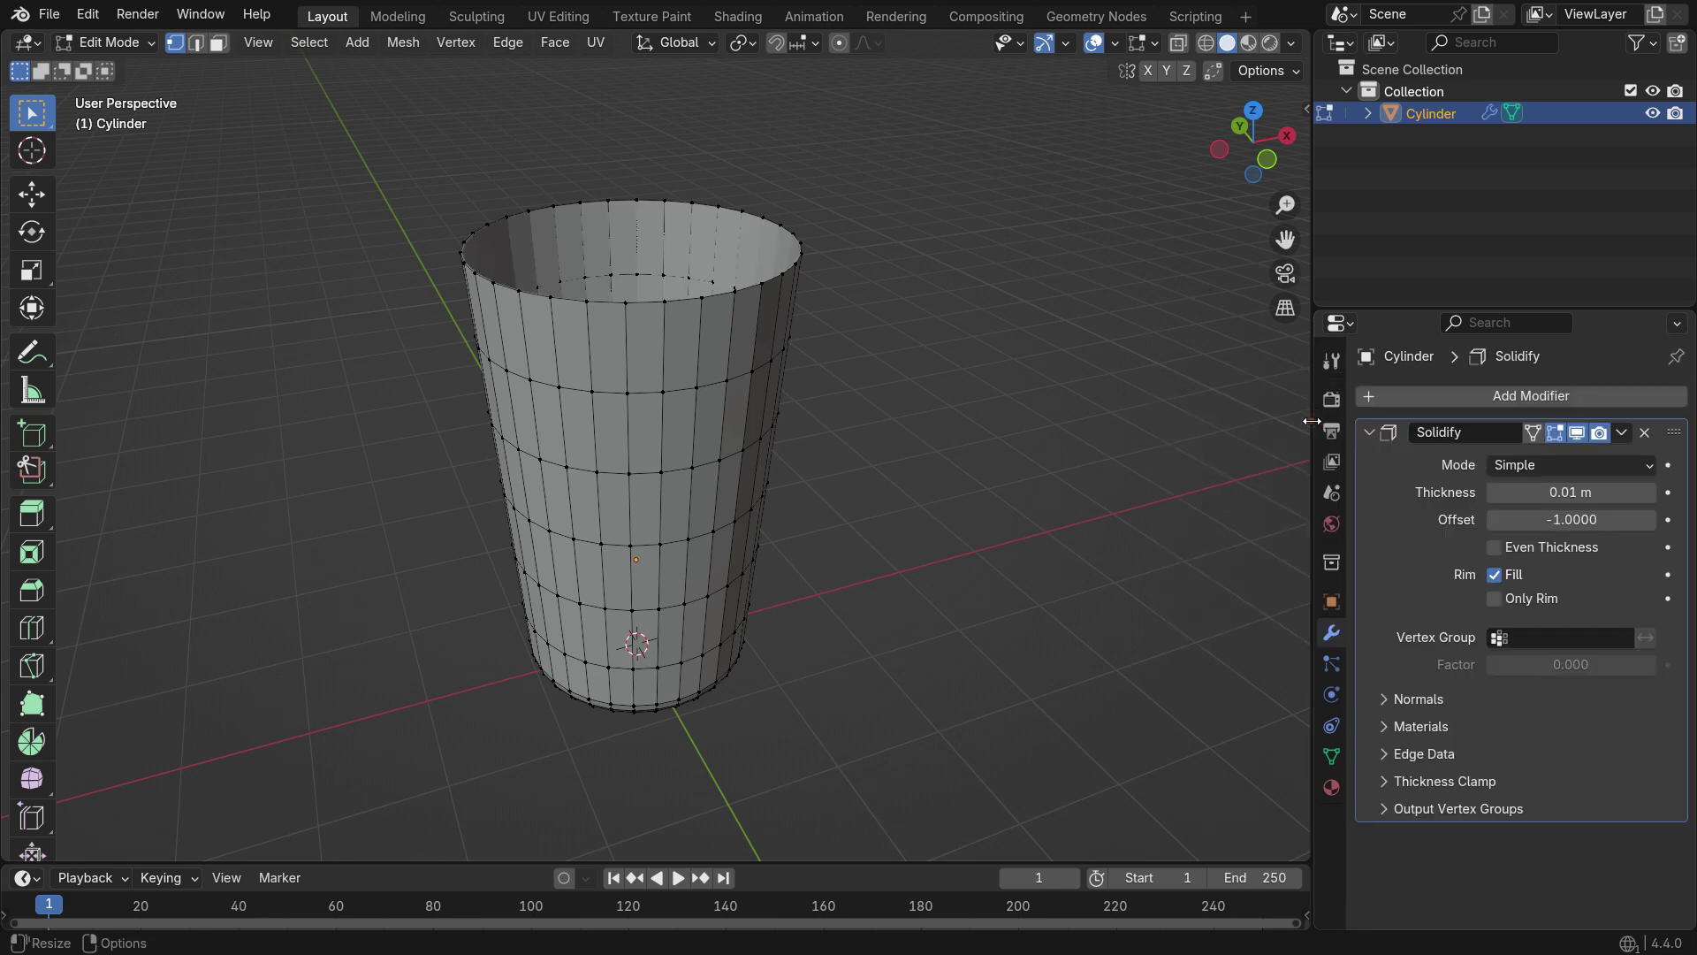
left_click(1573, 493)
type("0.1")
key("Return")
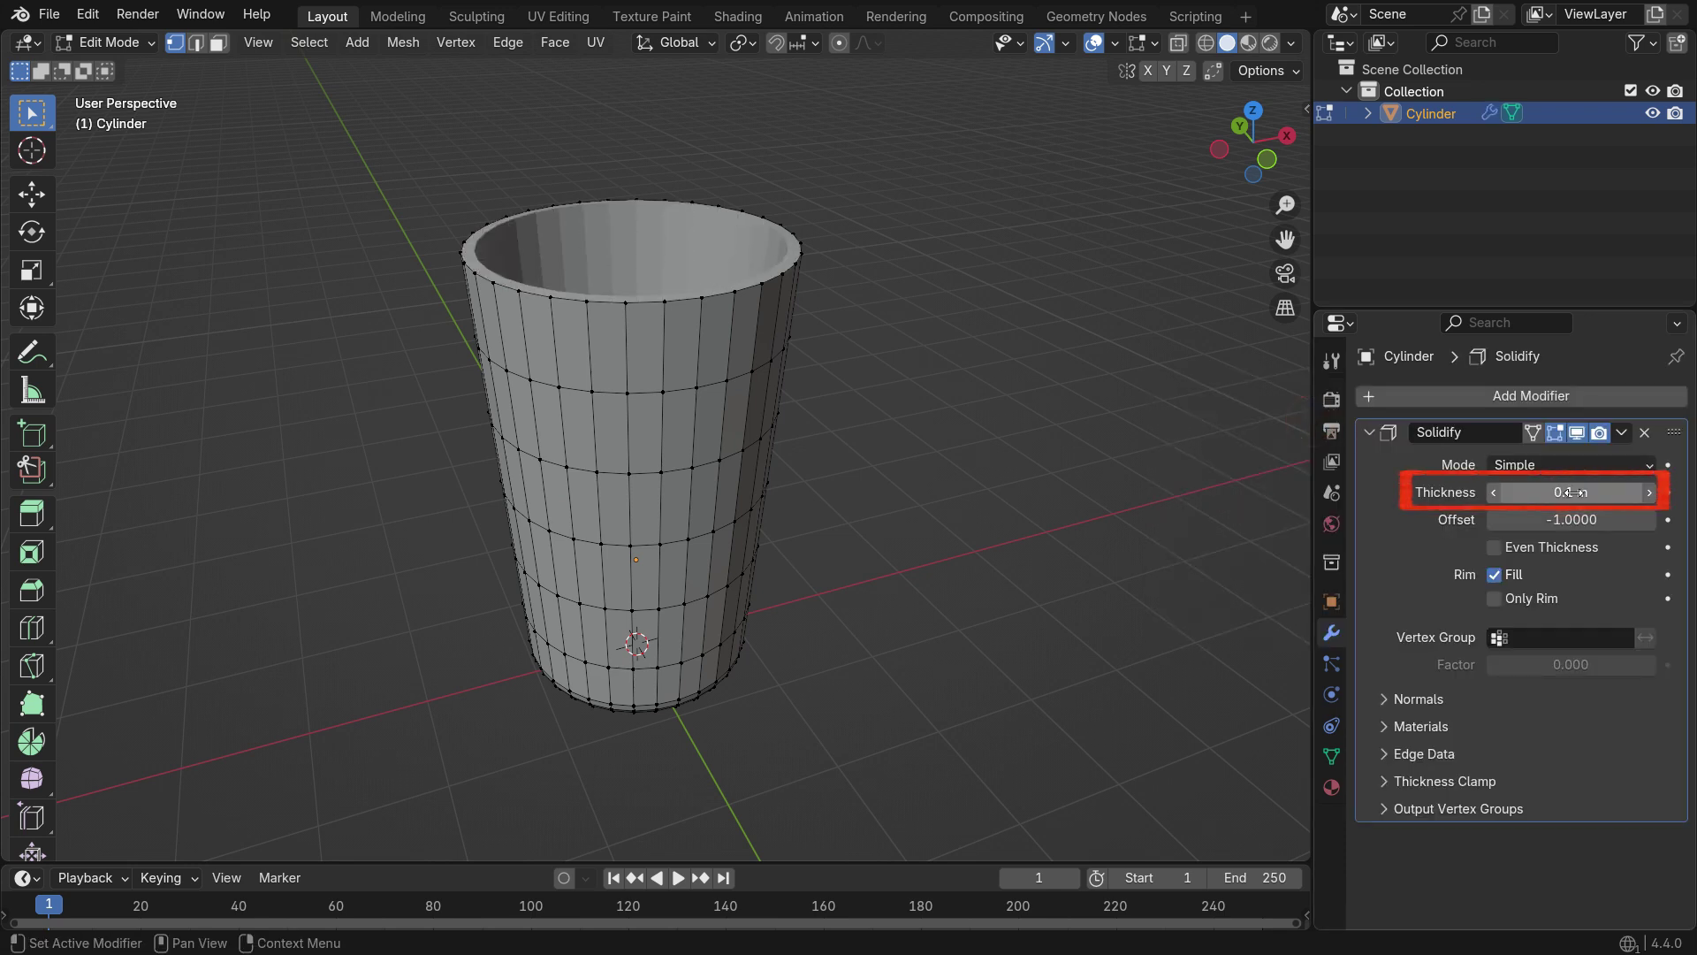
Return to Object Mode and apply the Solidify modifier
scroll(728, 243, "up", 2)
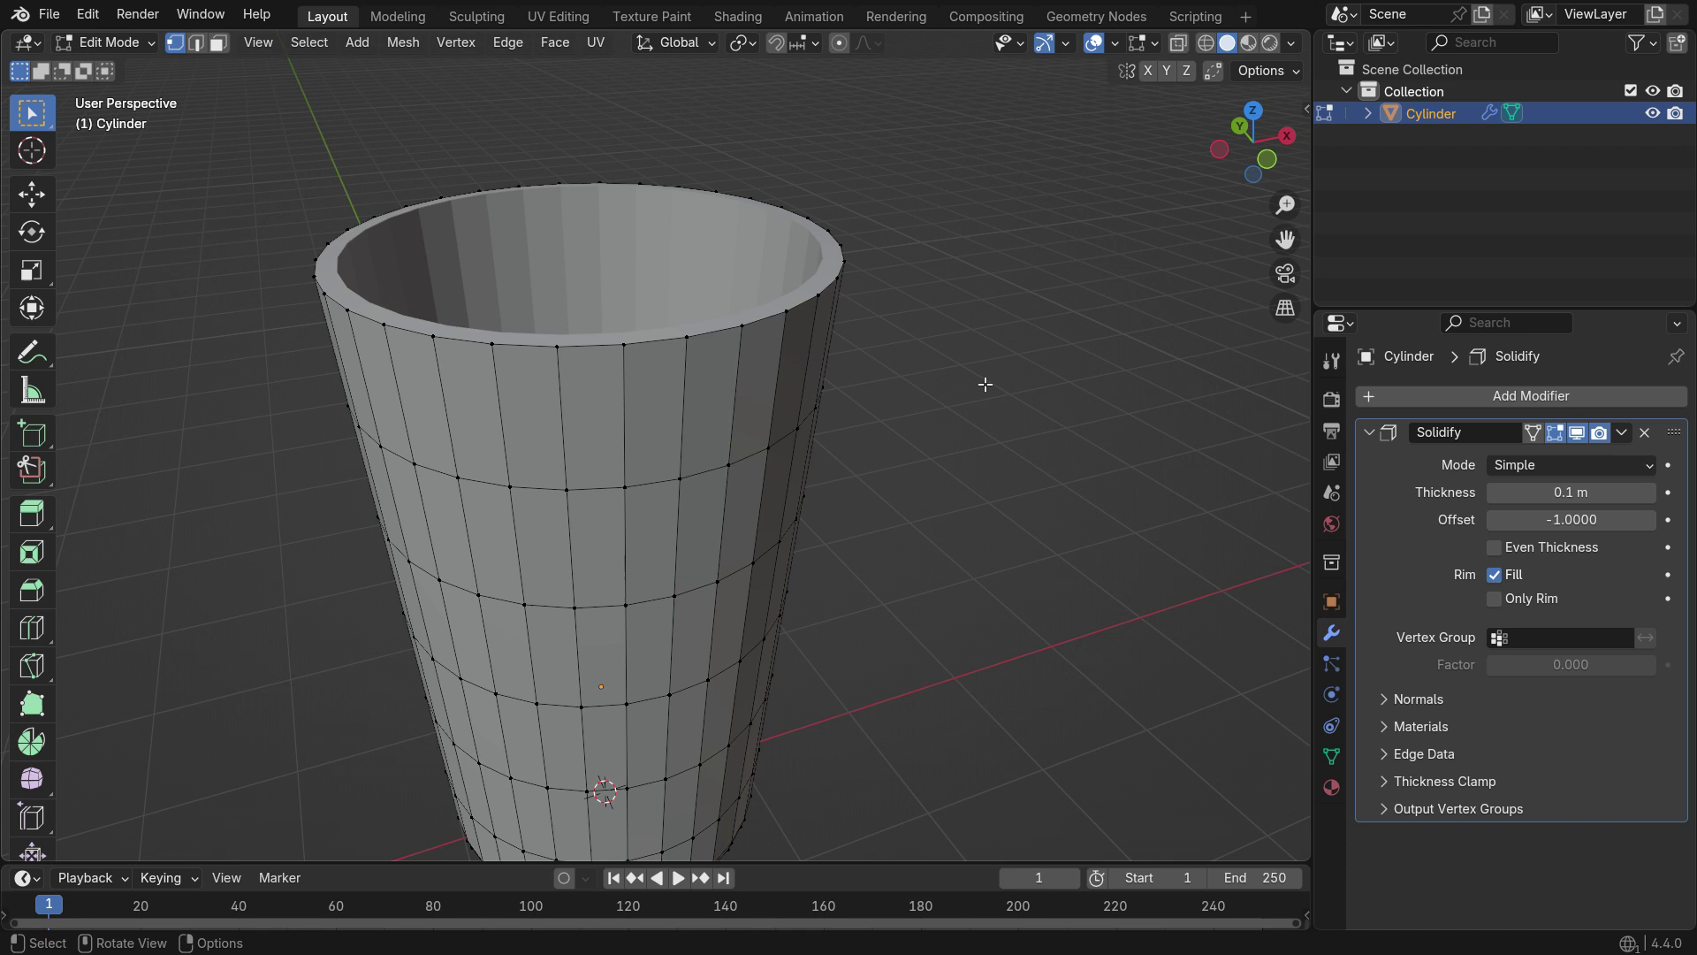
key("Tab")
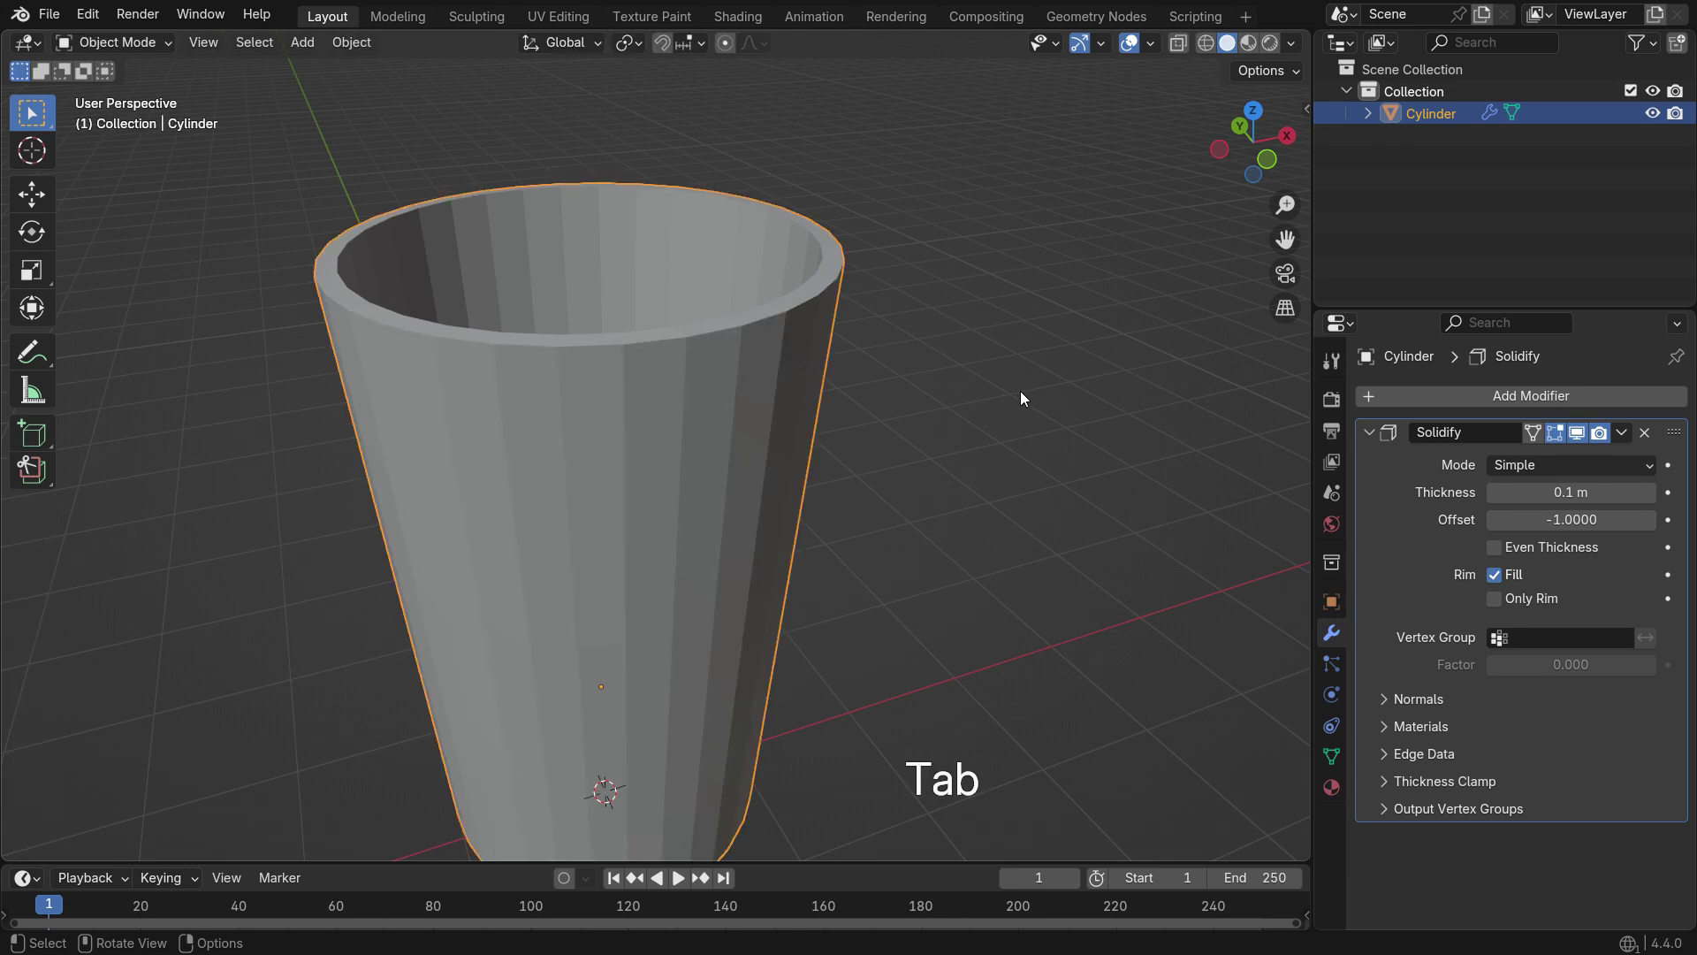
left_click(1624, 432)
left_click(1561, 460)
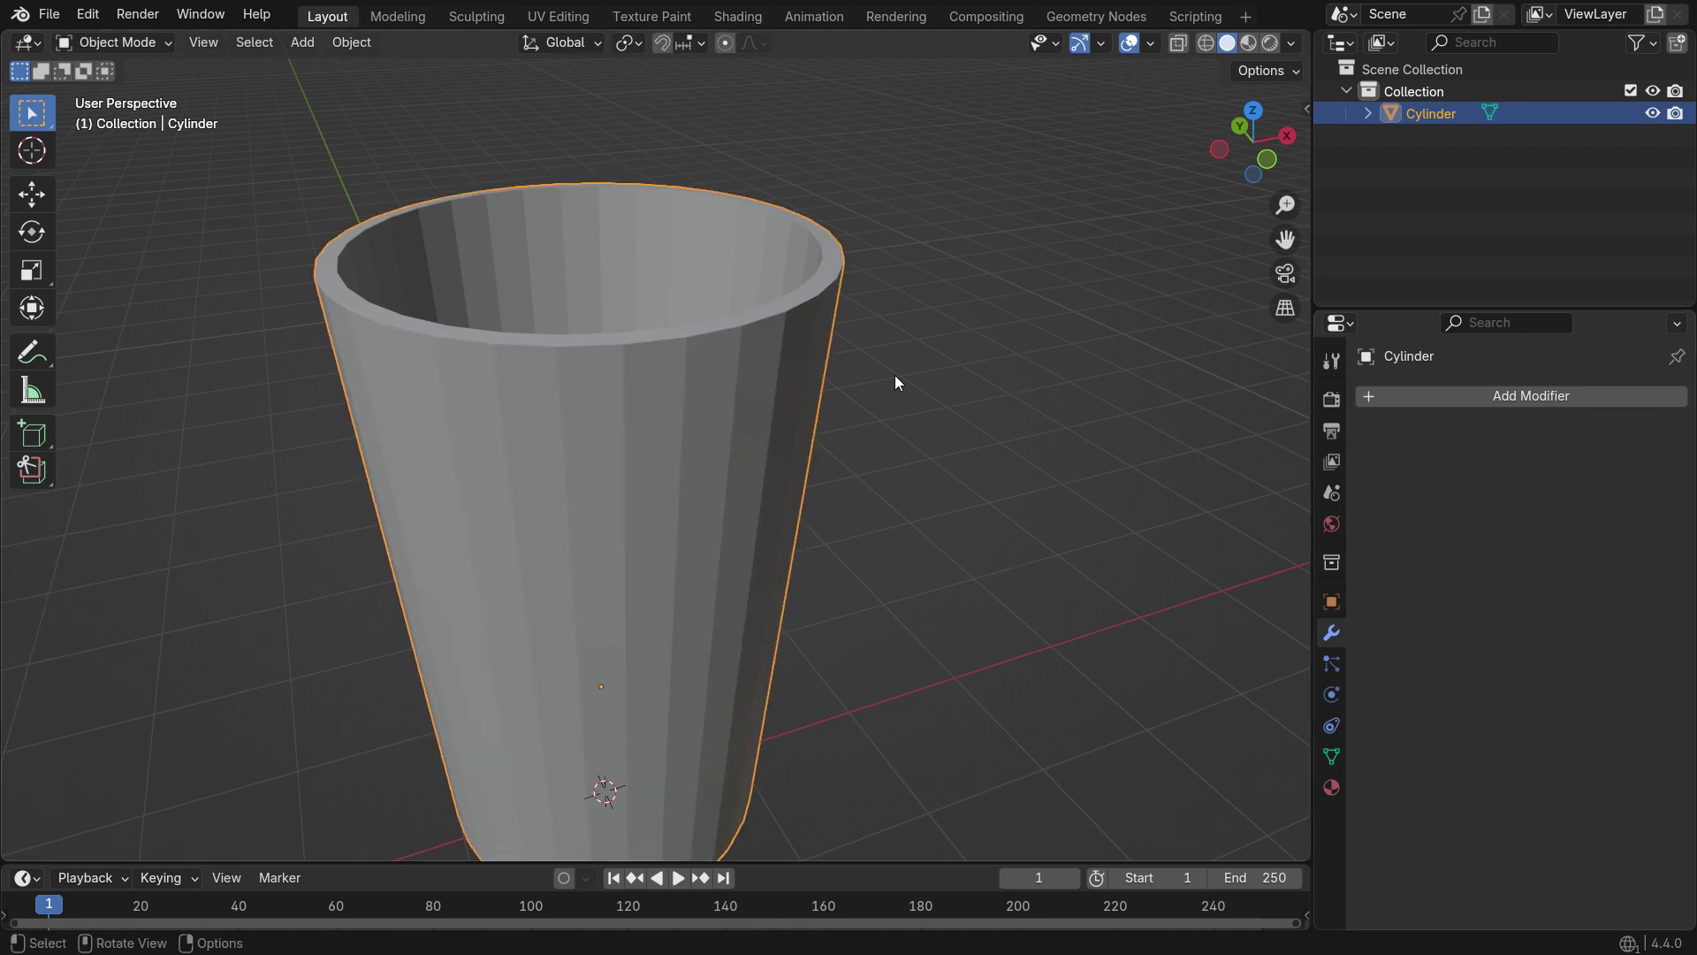
Insert an edge loop around the middle of the cup's rim in Edit Mode and raise it slightly along Z
key("Tab")
middle_click_drag(742, 305, 792, 336)
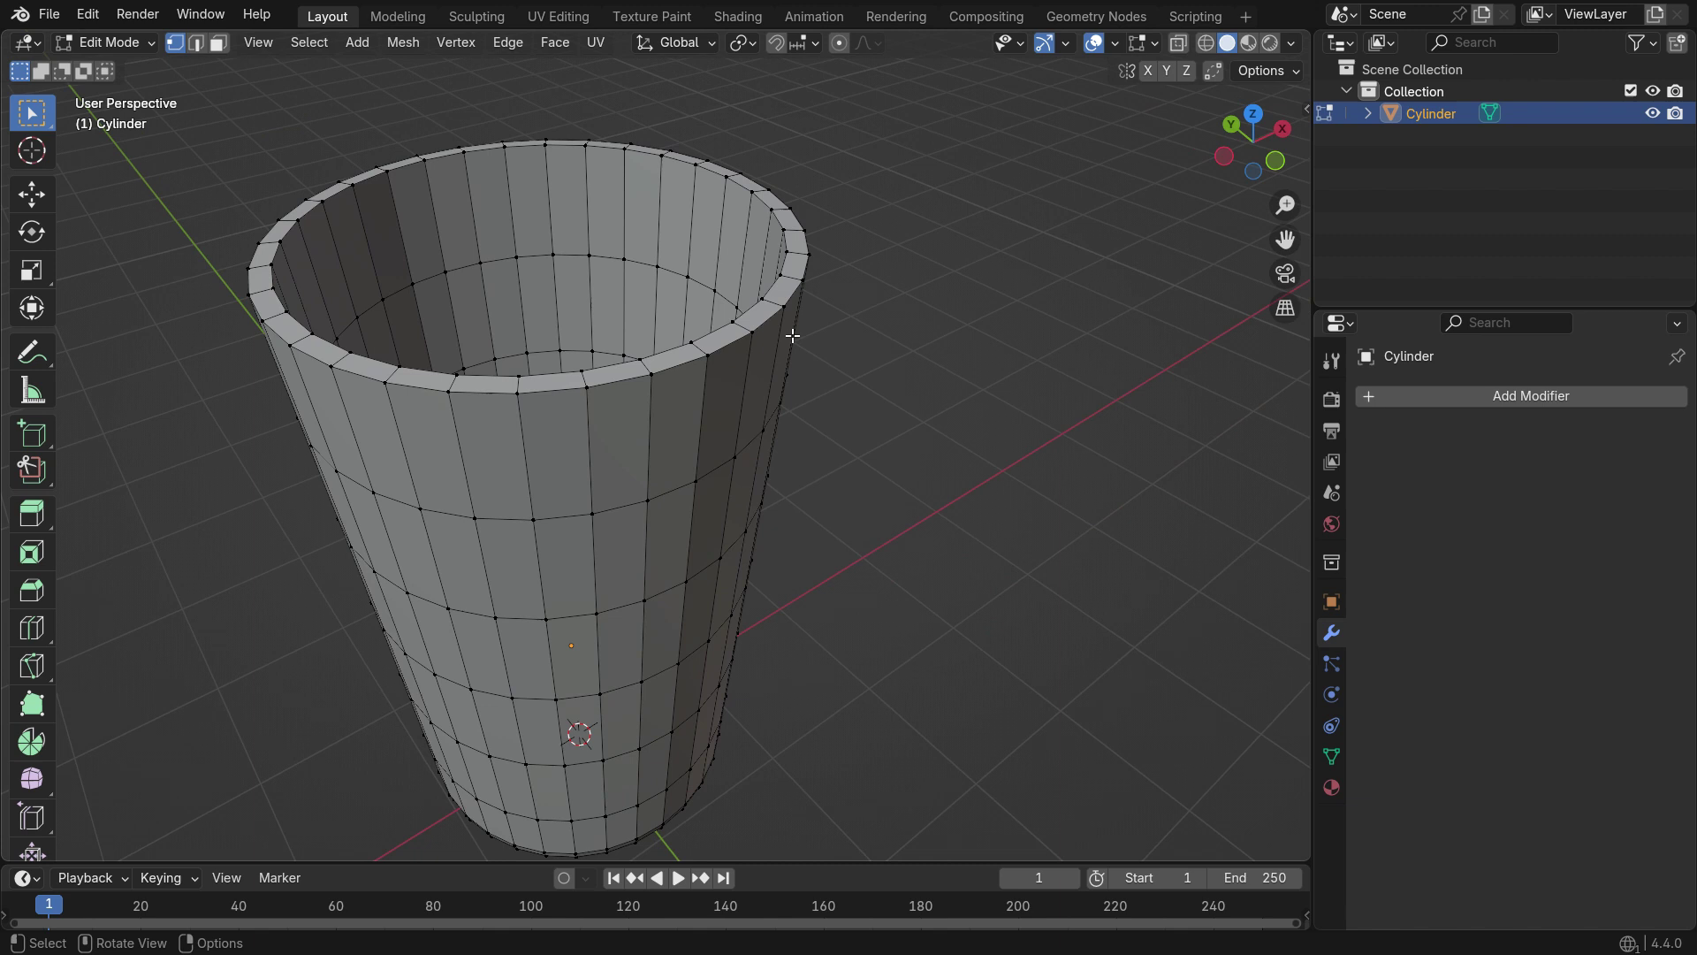
key("ctrl+r")
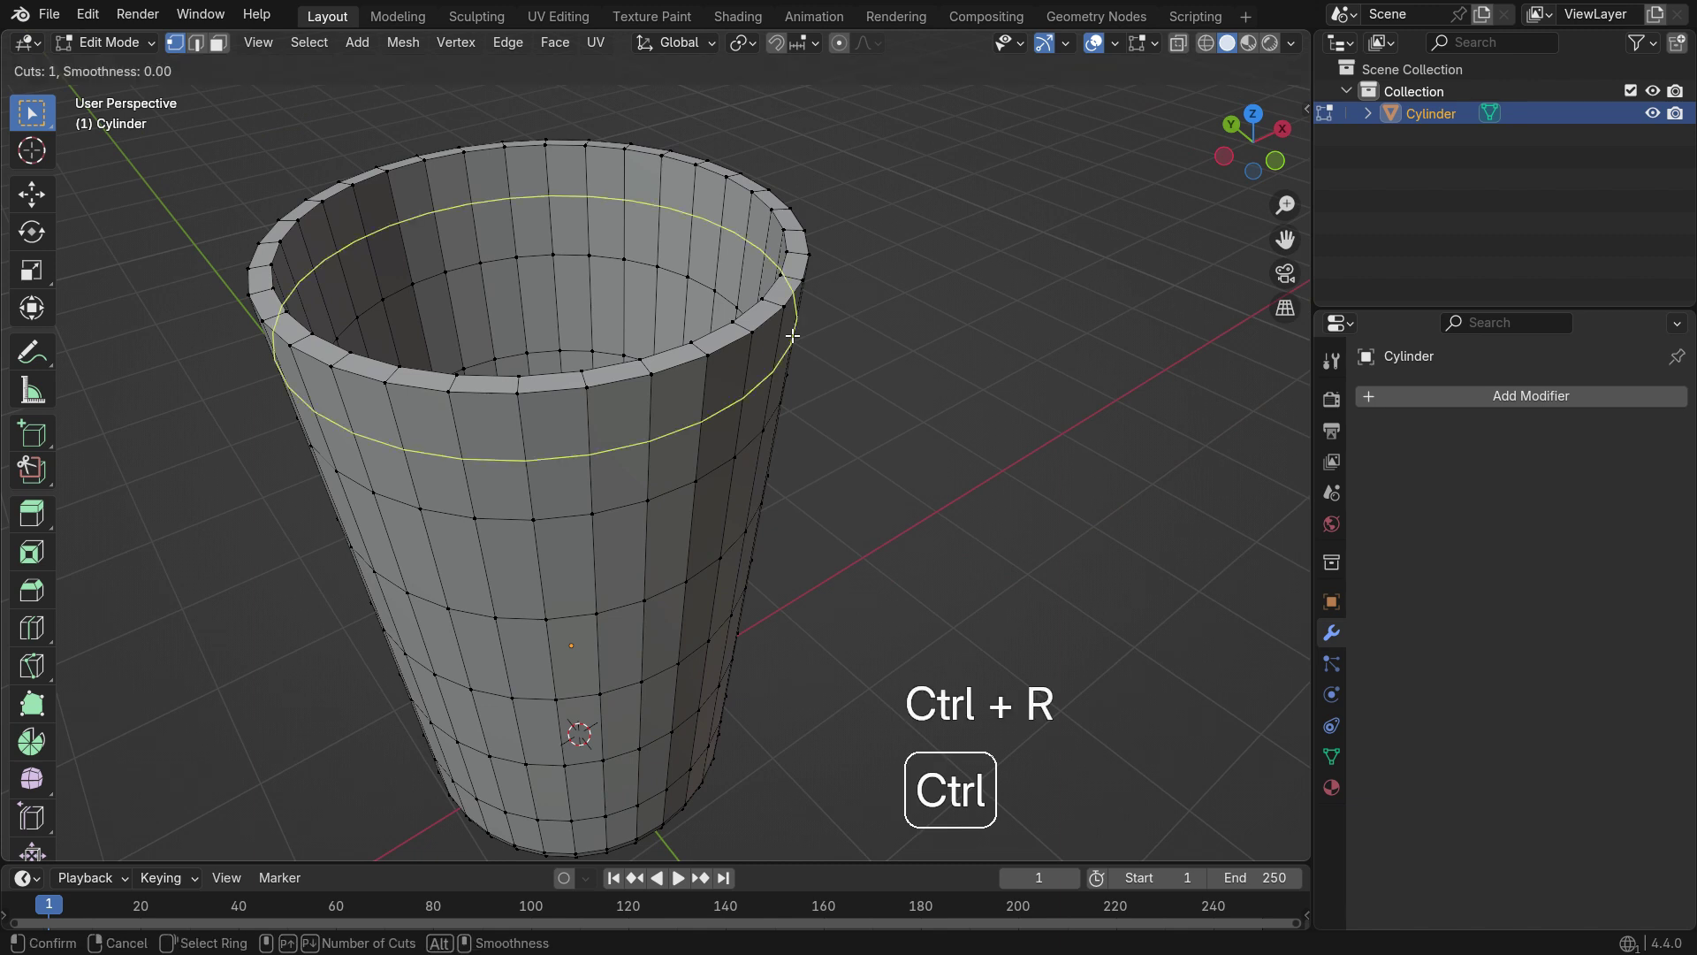
left_click(744, 329)
left_click(744, 329)
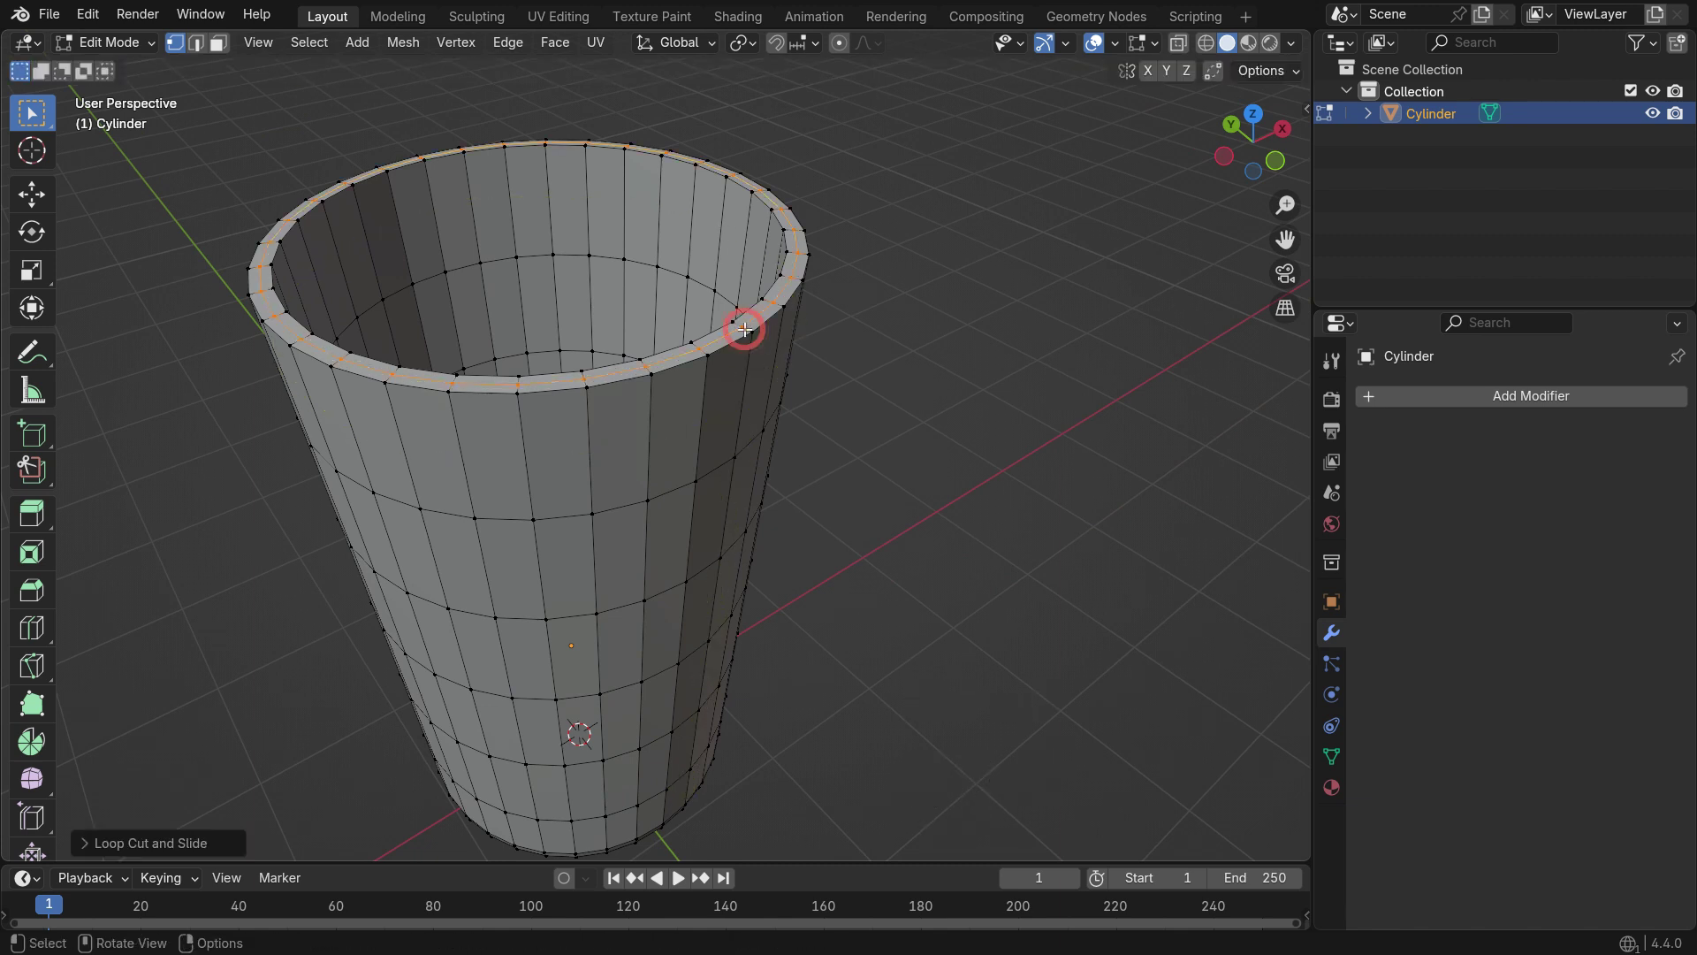
key("g")
key("z")
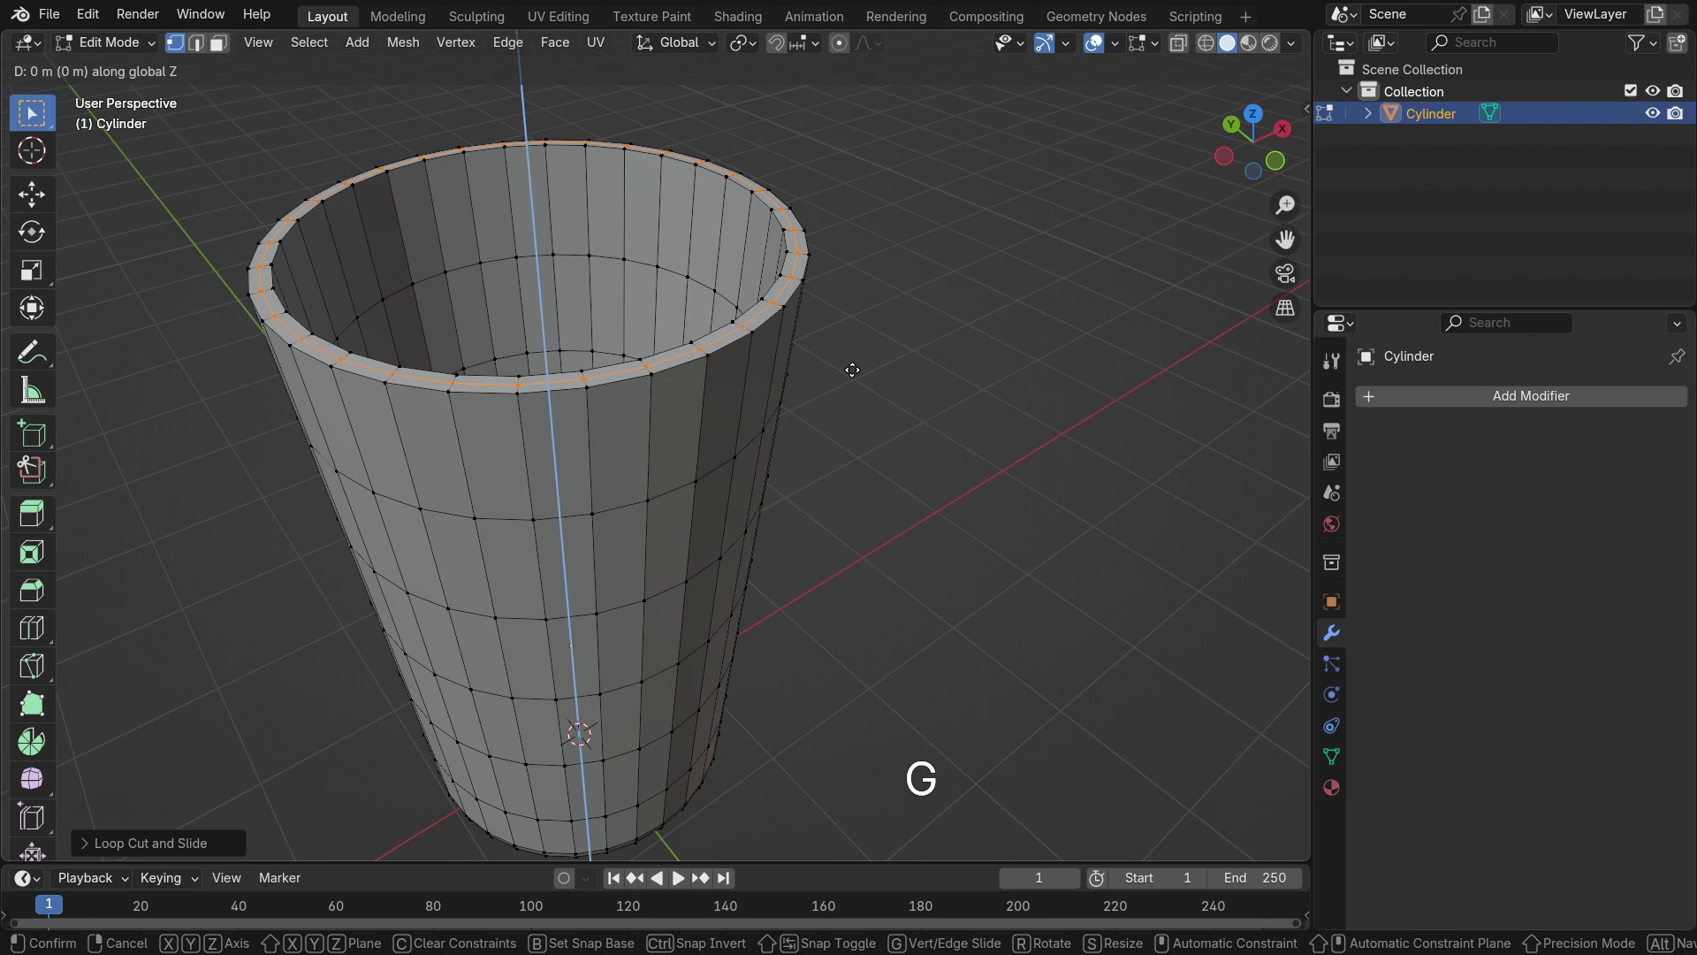
left_click(851, 353)
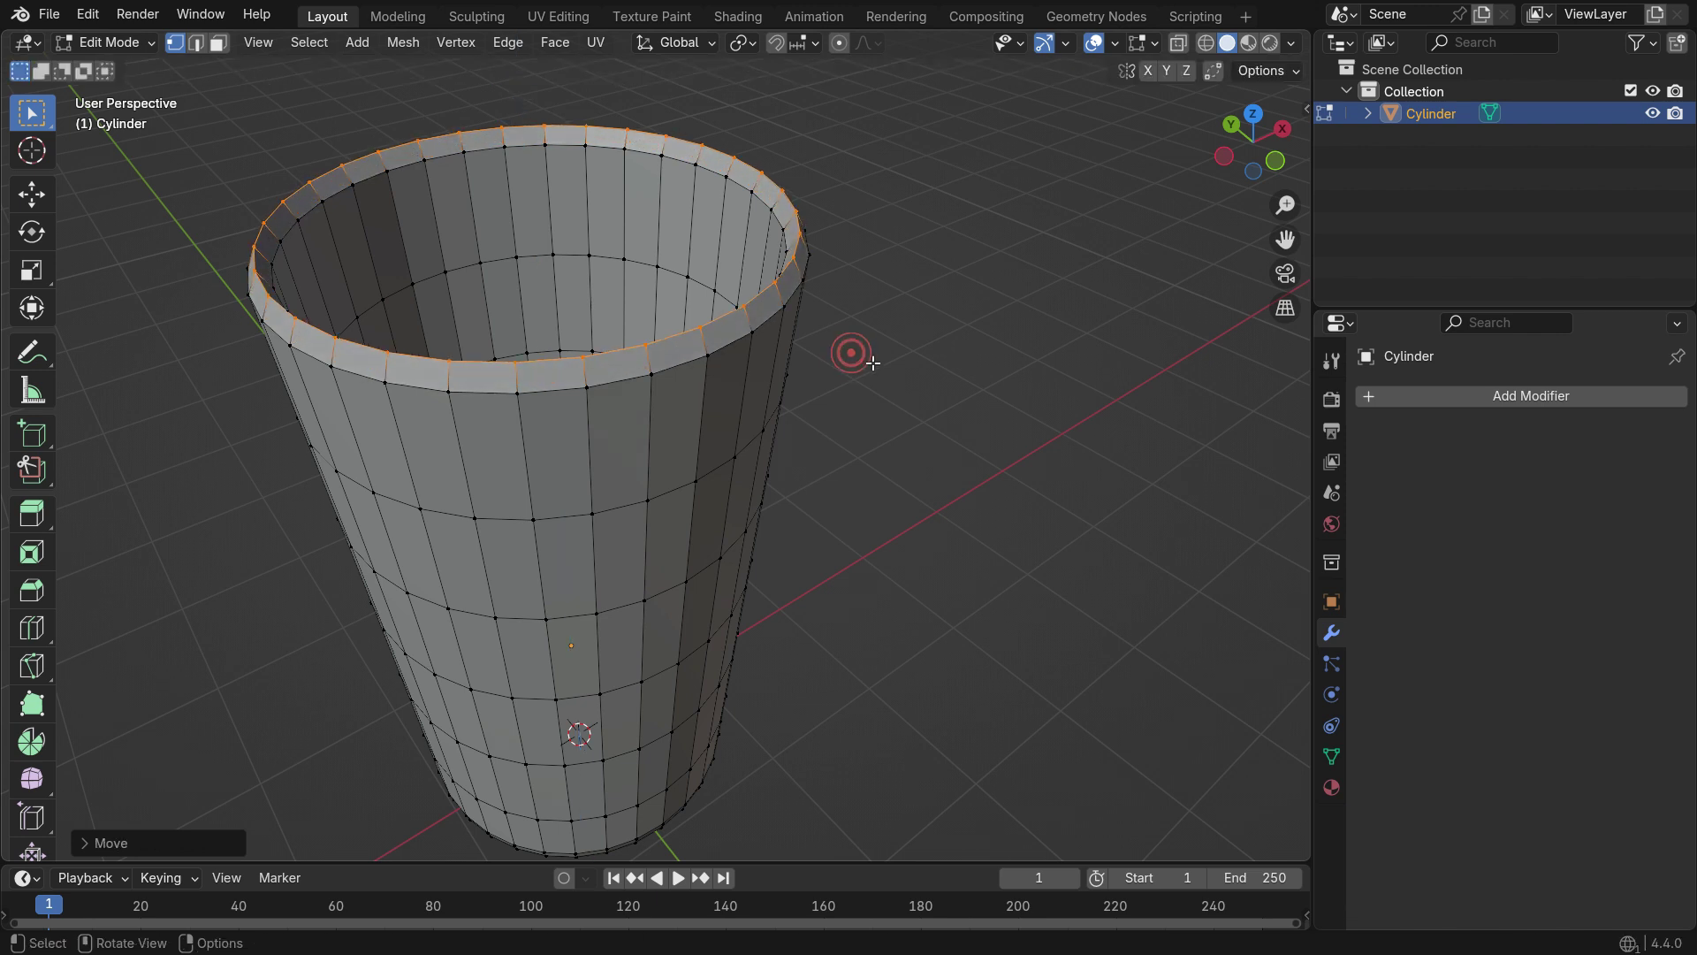
Bevel the raised rim loop with 4 segments to round the lip, and return to Object Mode
key("ctrl+b")
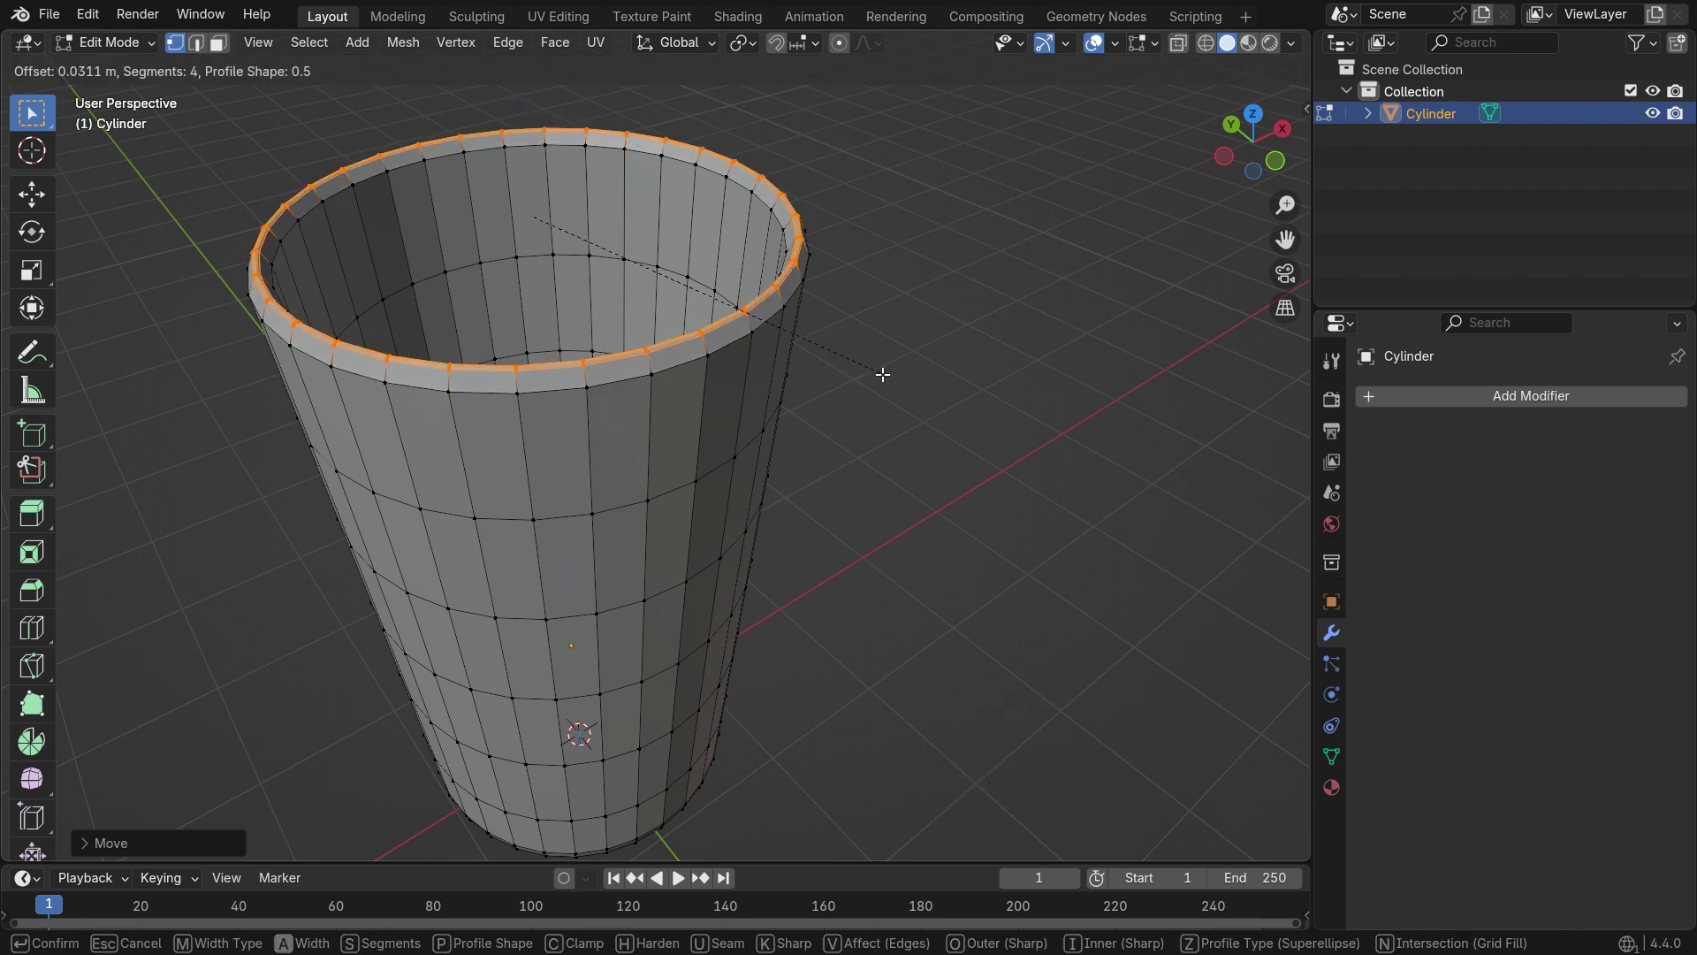
left_click(891, 376)
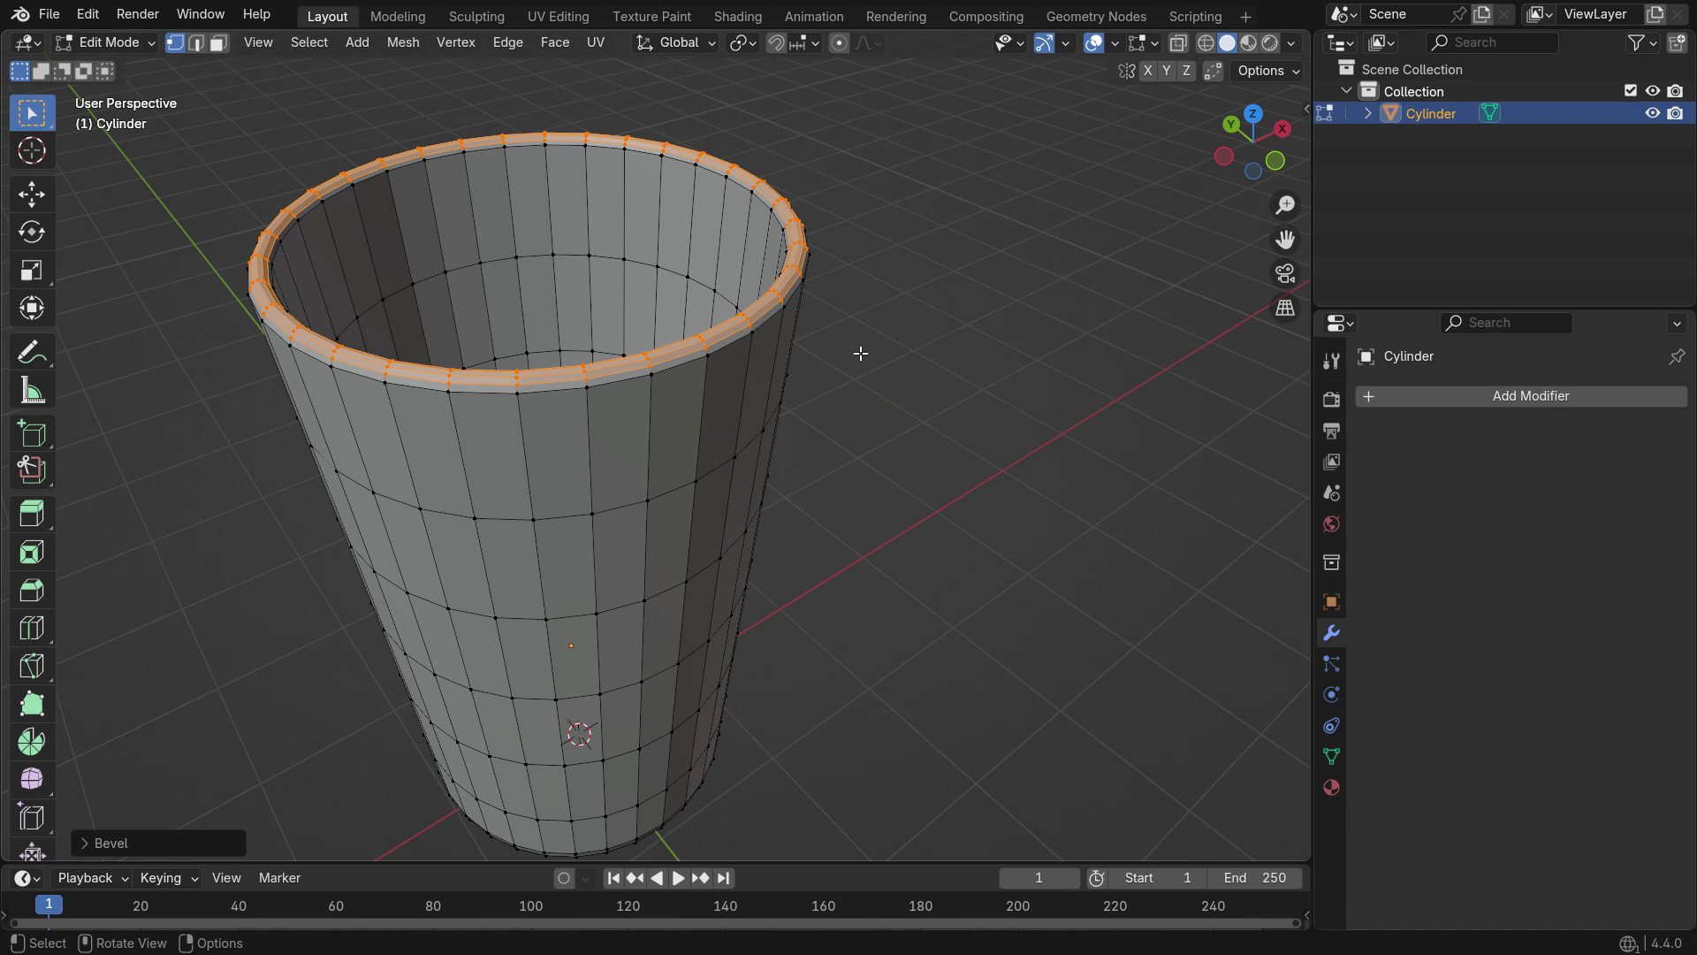
left_click(861, 358)
key("Tab")
In face selection mode, select the cup's inner bottom face and grow the selection four times to include the rounded edge
middle_click_drag(901, 495, 673, 486)
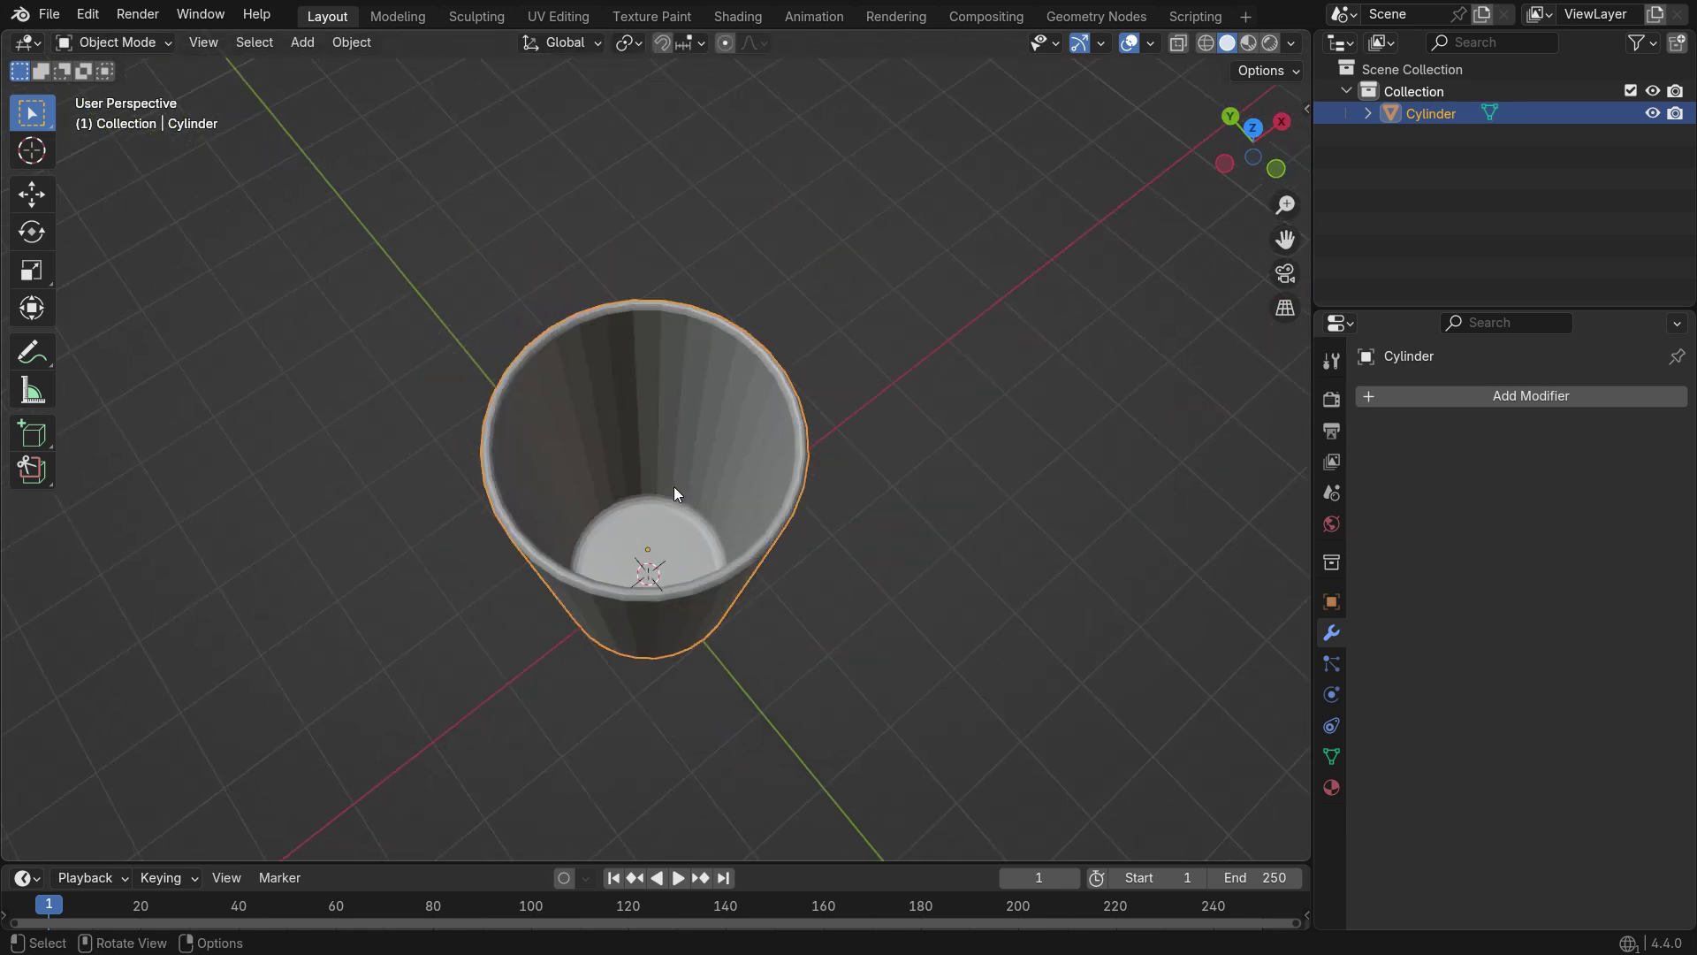
scroll(672, 499, "up", 3)
key("Tab")
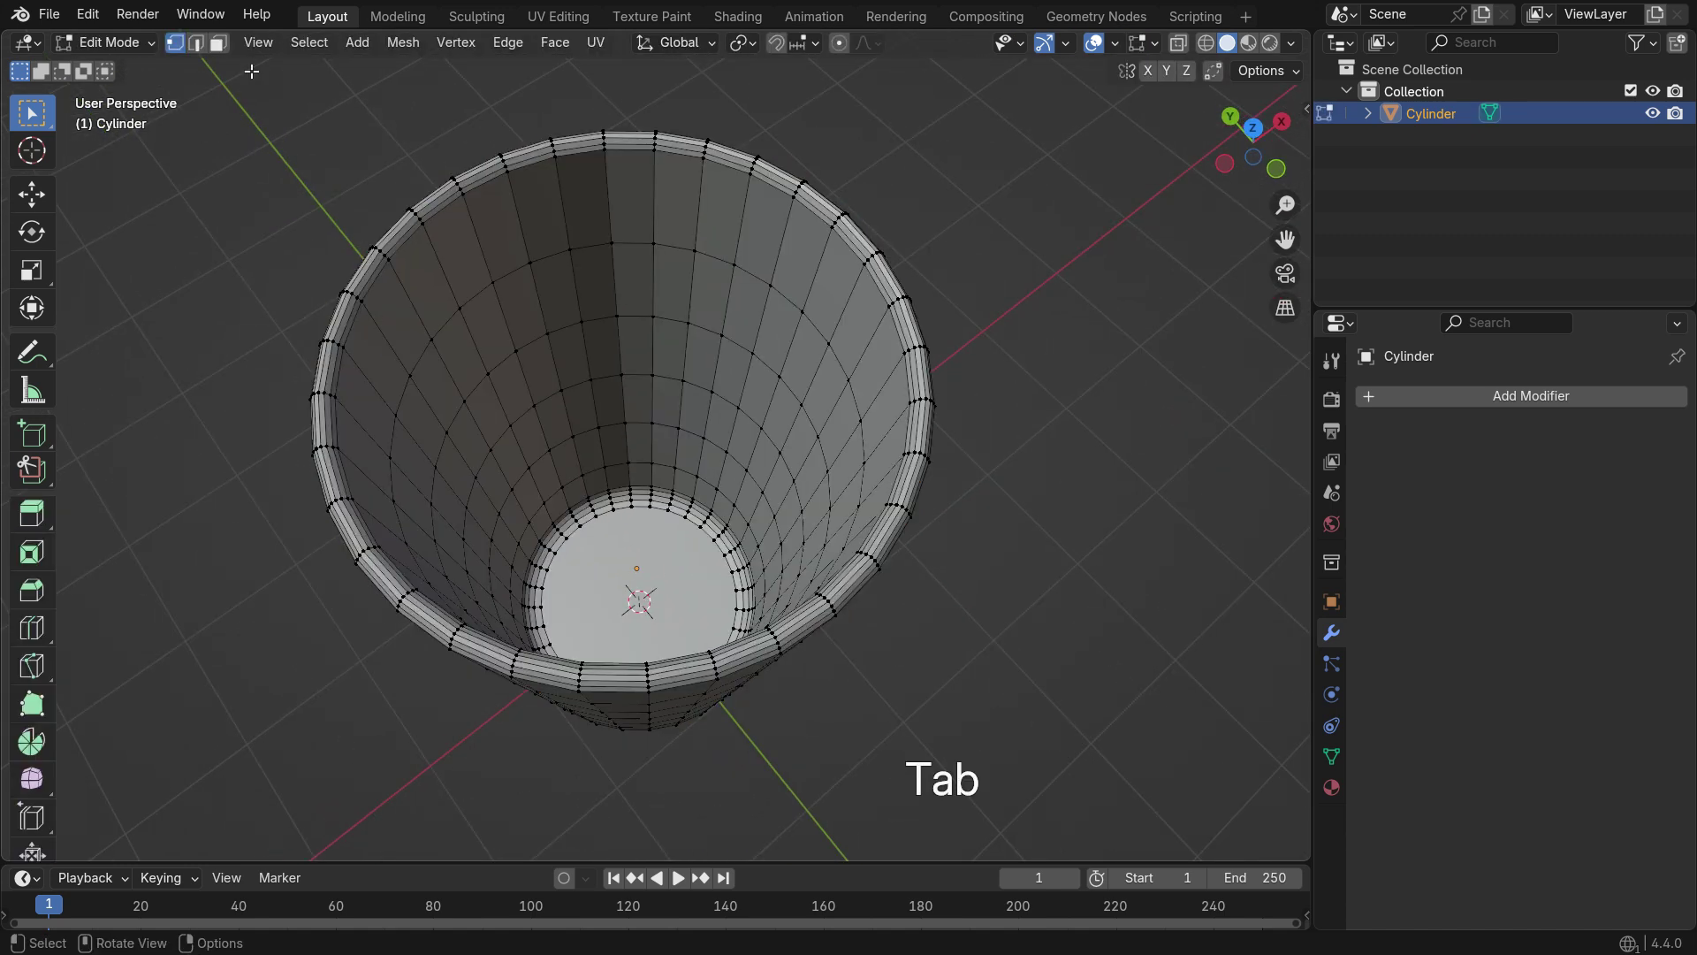
left_click(219, 42)
left_click(628, 546)
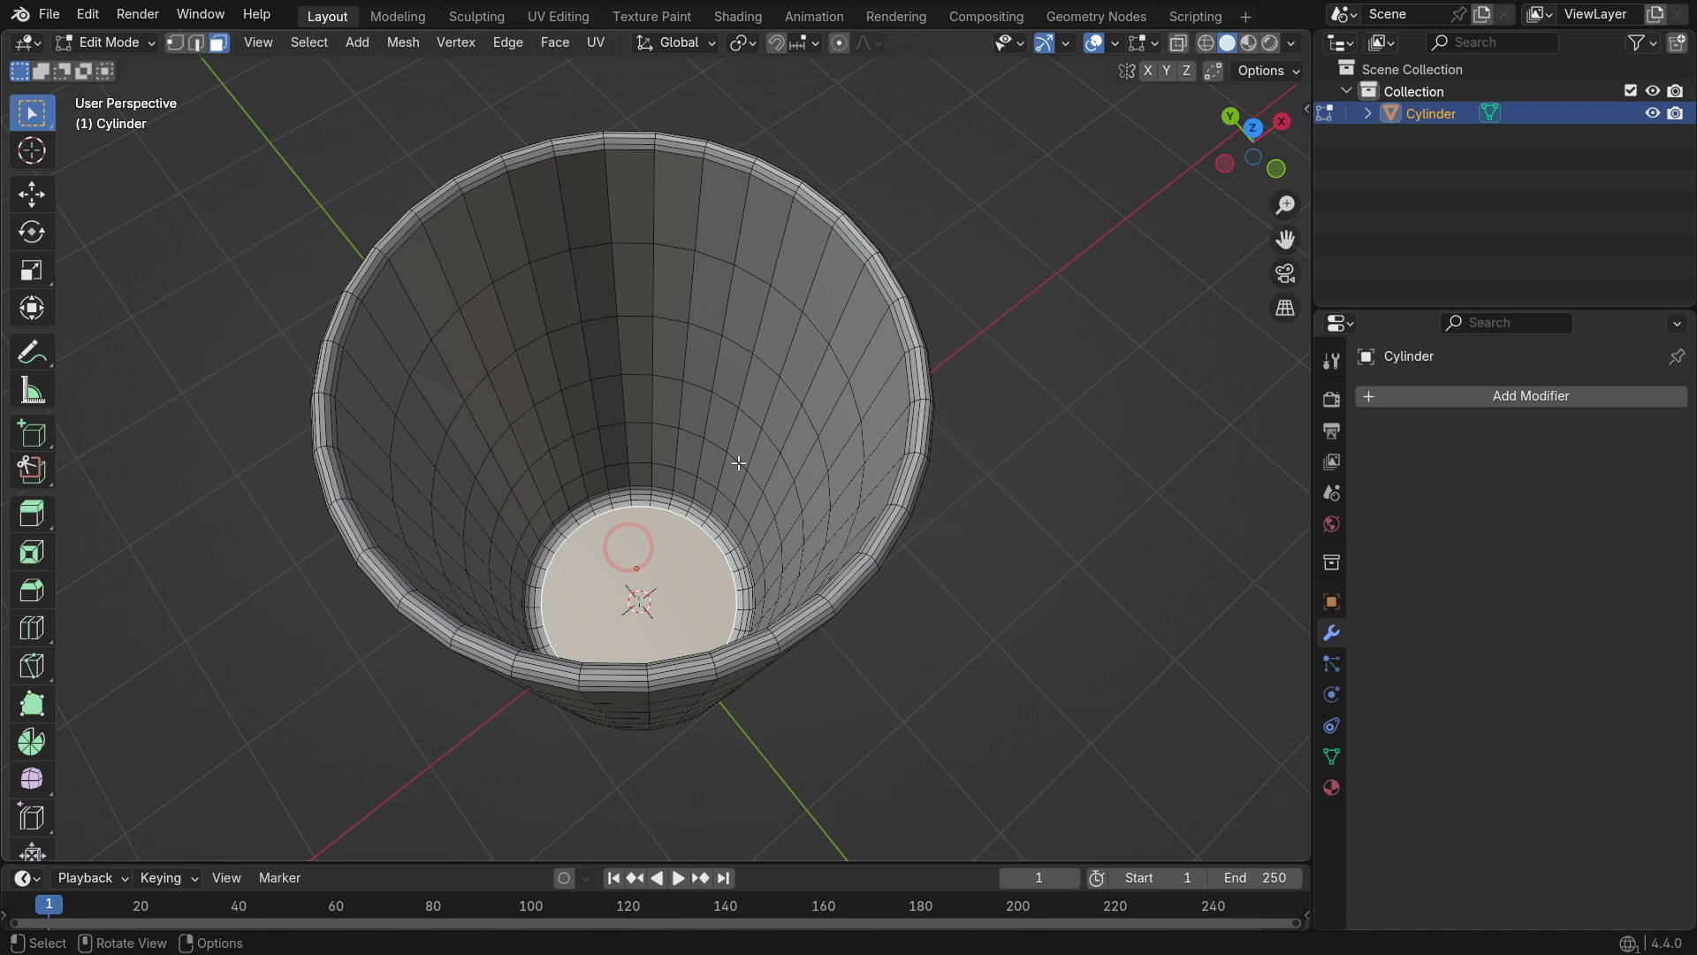
key("ctrl+KP_Add")
key("ctrl+KP_Add")
key("ctrl+KP_Add")
key("ctrl+KP_Add")
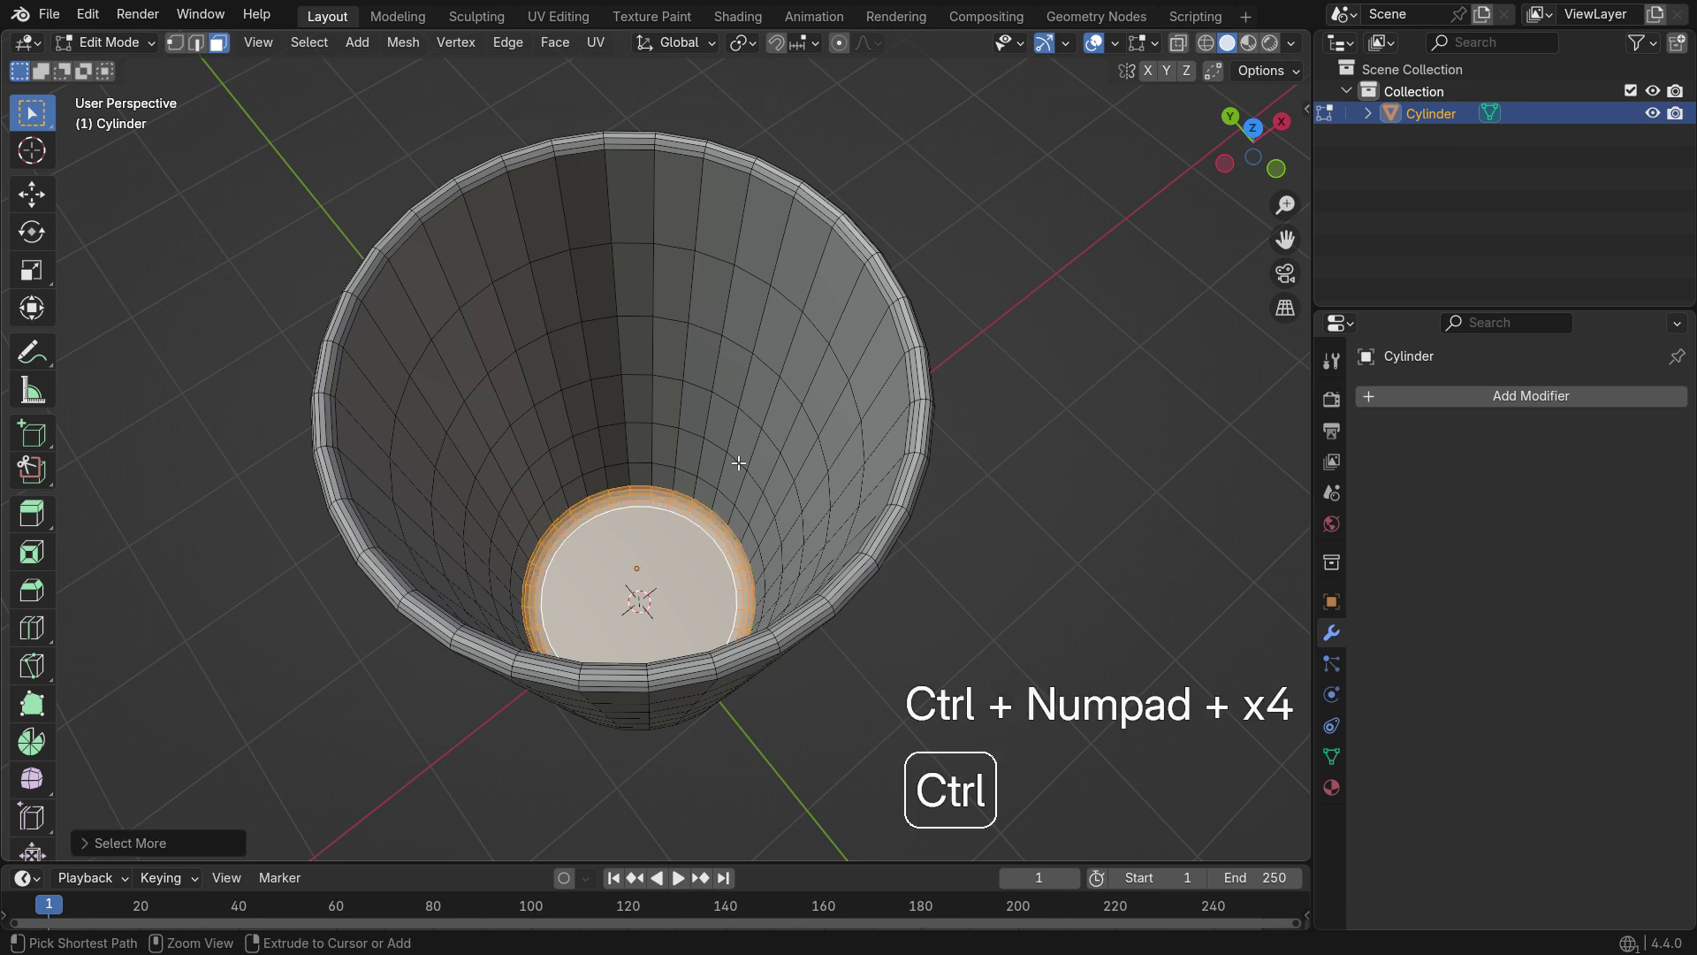
key("KP_1")
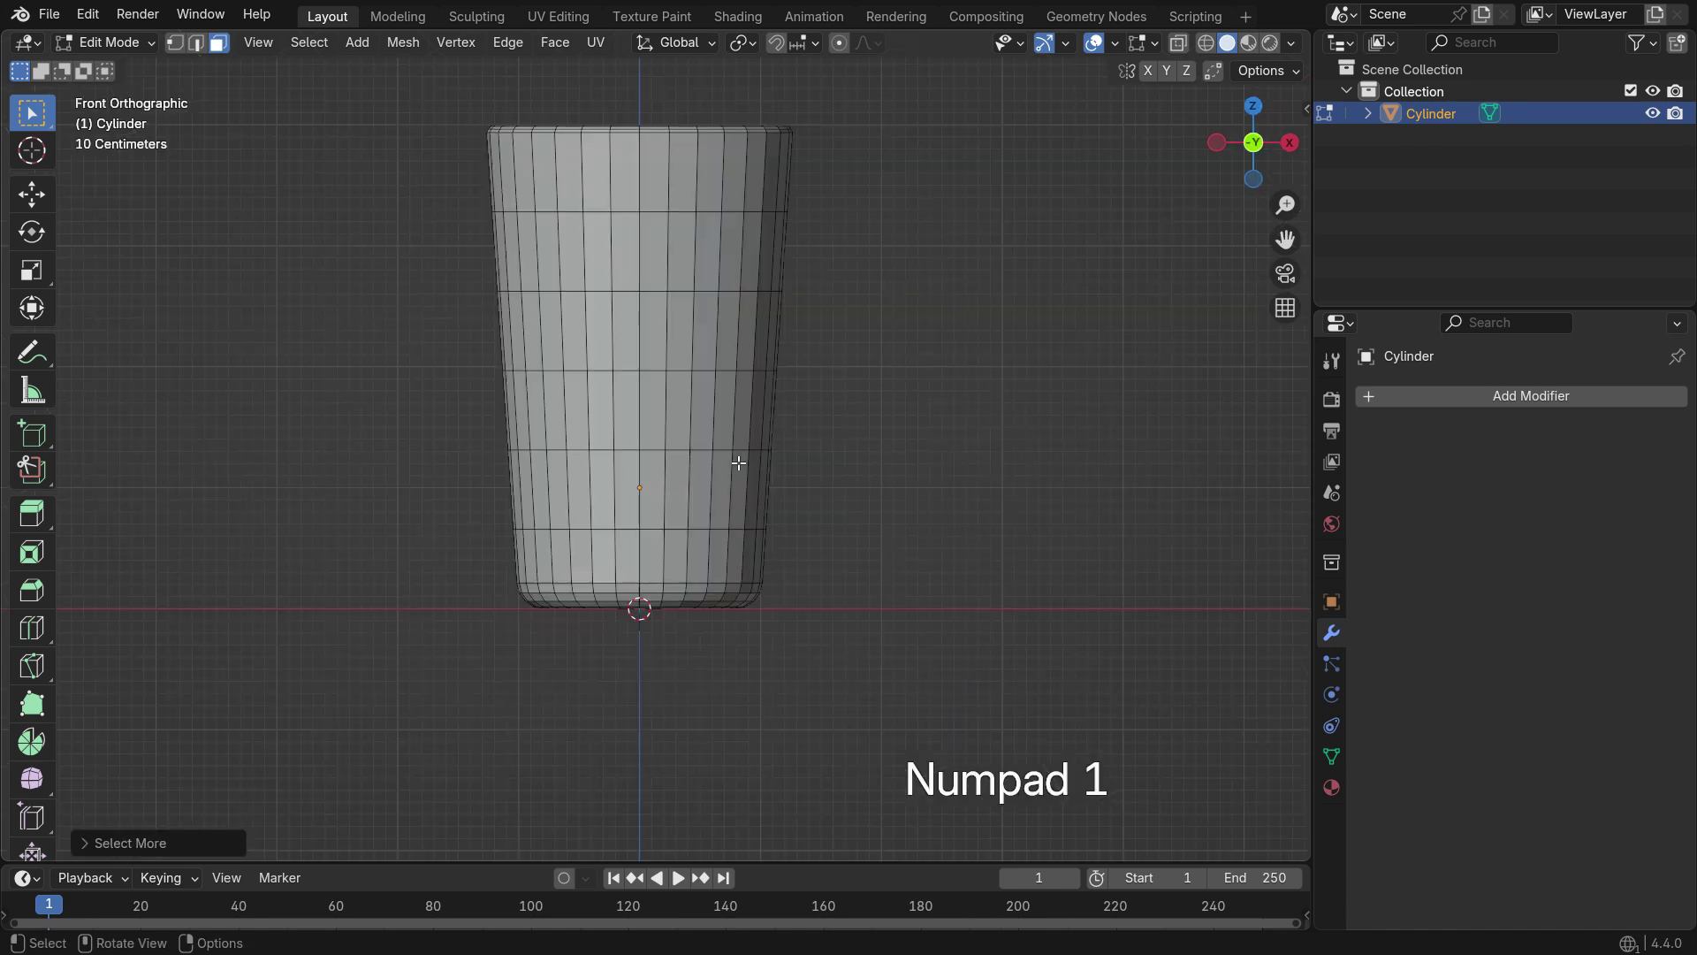
In wireframe shading, raise the selected inner bottom about 0.1 m along Z, and return to solid shading and Object Mode
key("z")
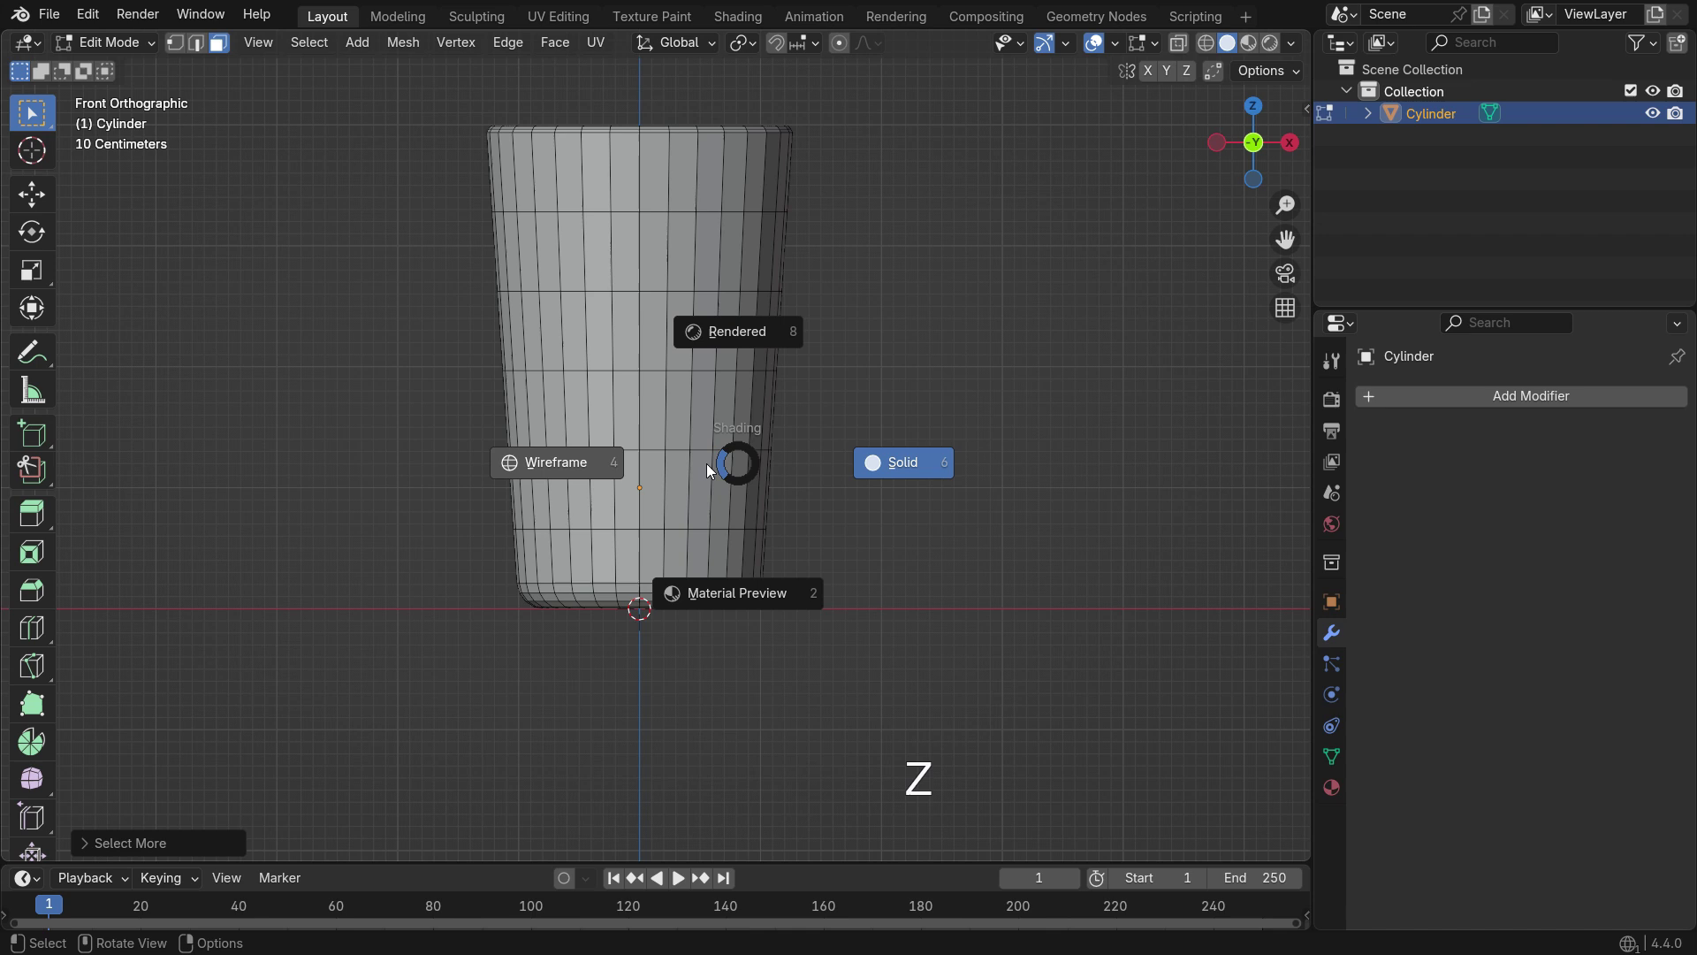
left_click(579, 464)
scroll(579, 464, "up", 3)
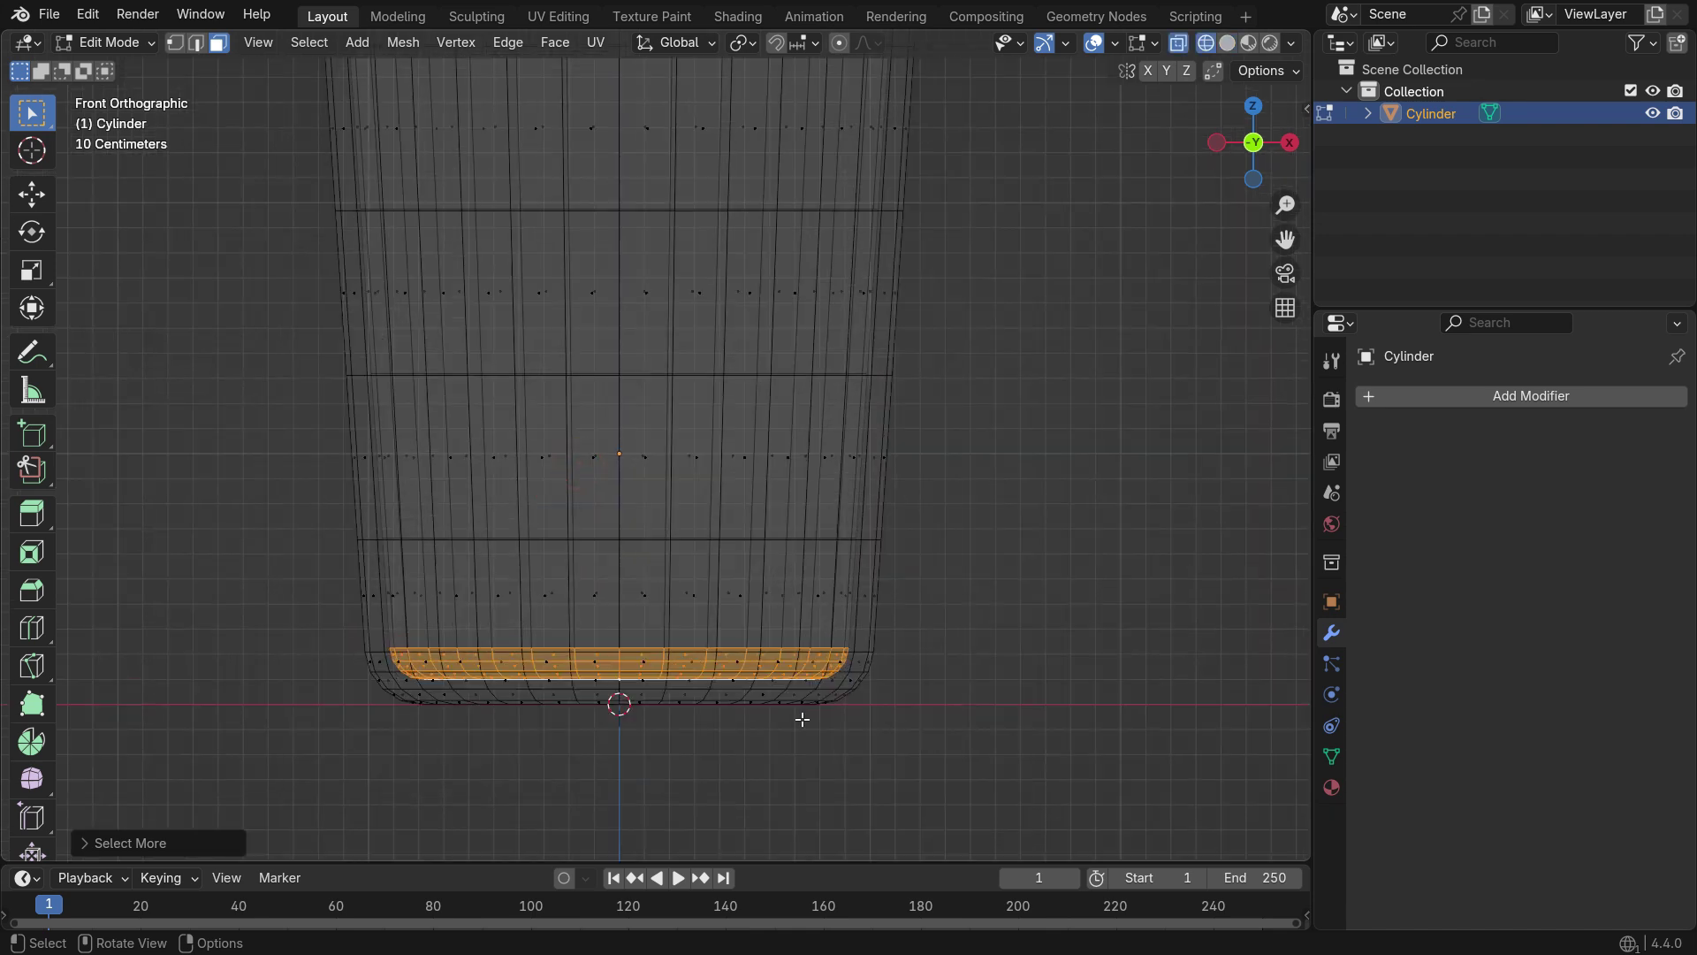
key("g")
key("z")
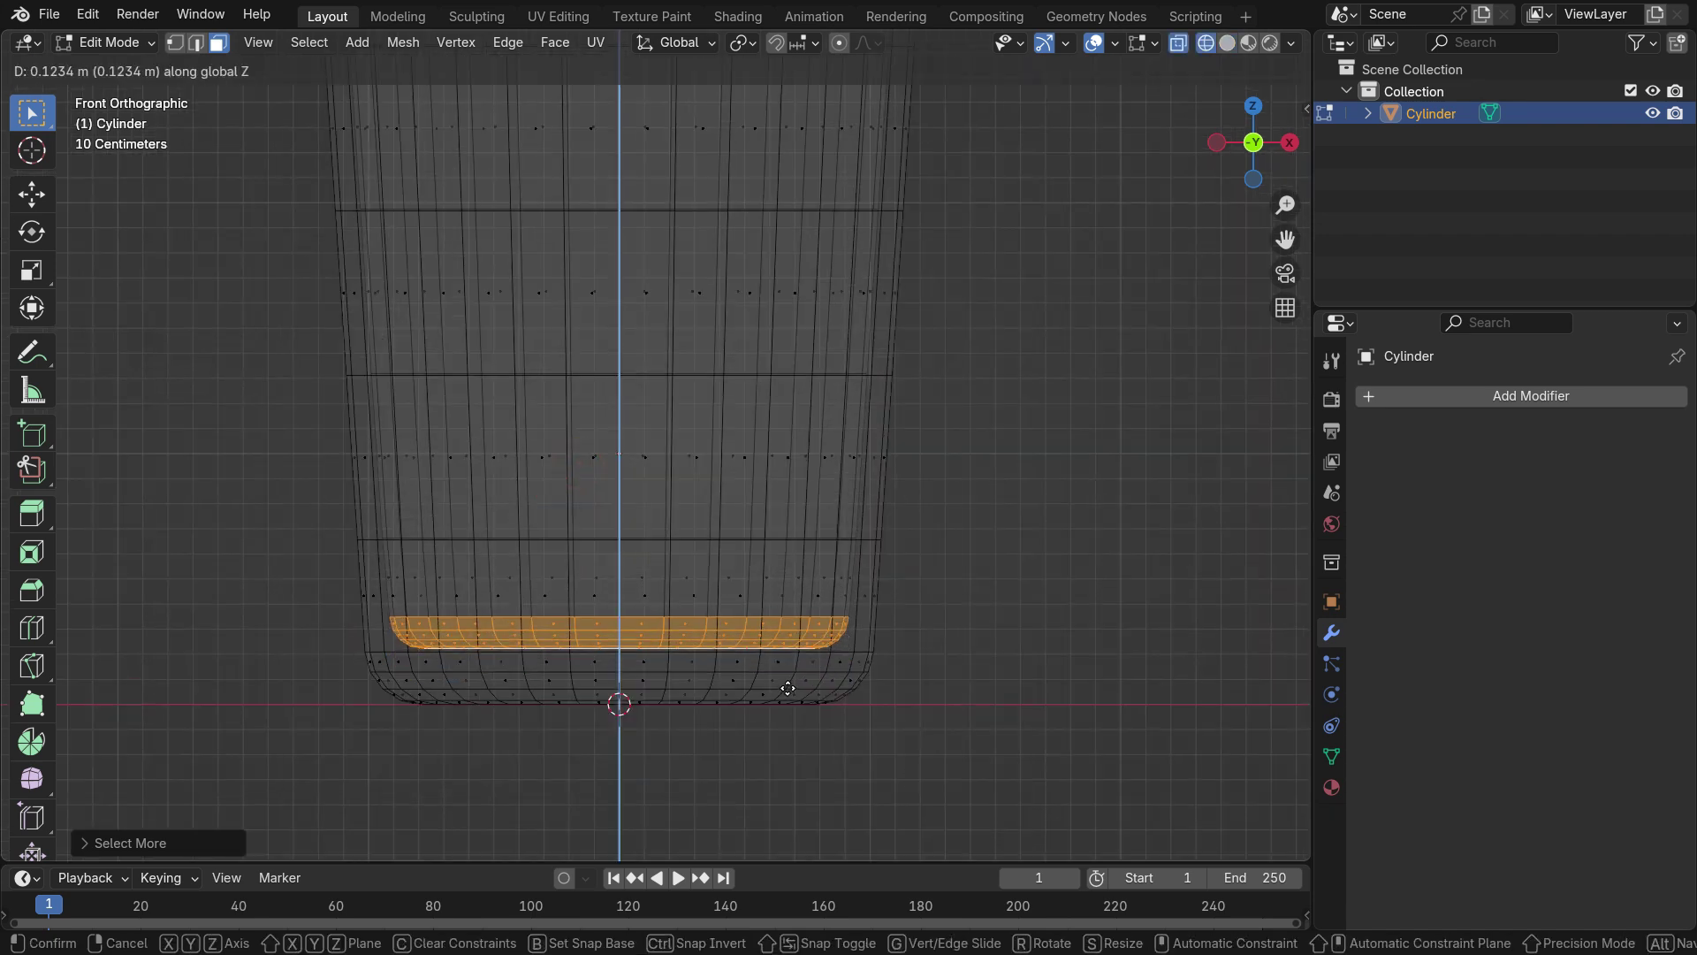
left_click(787, 692)
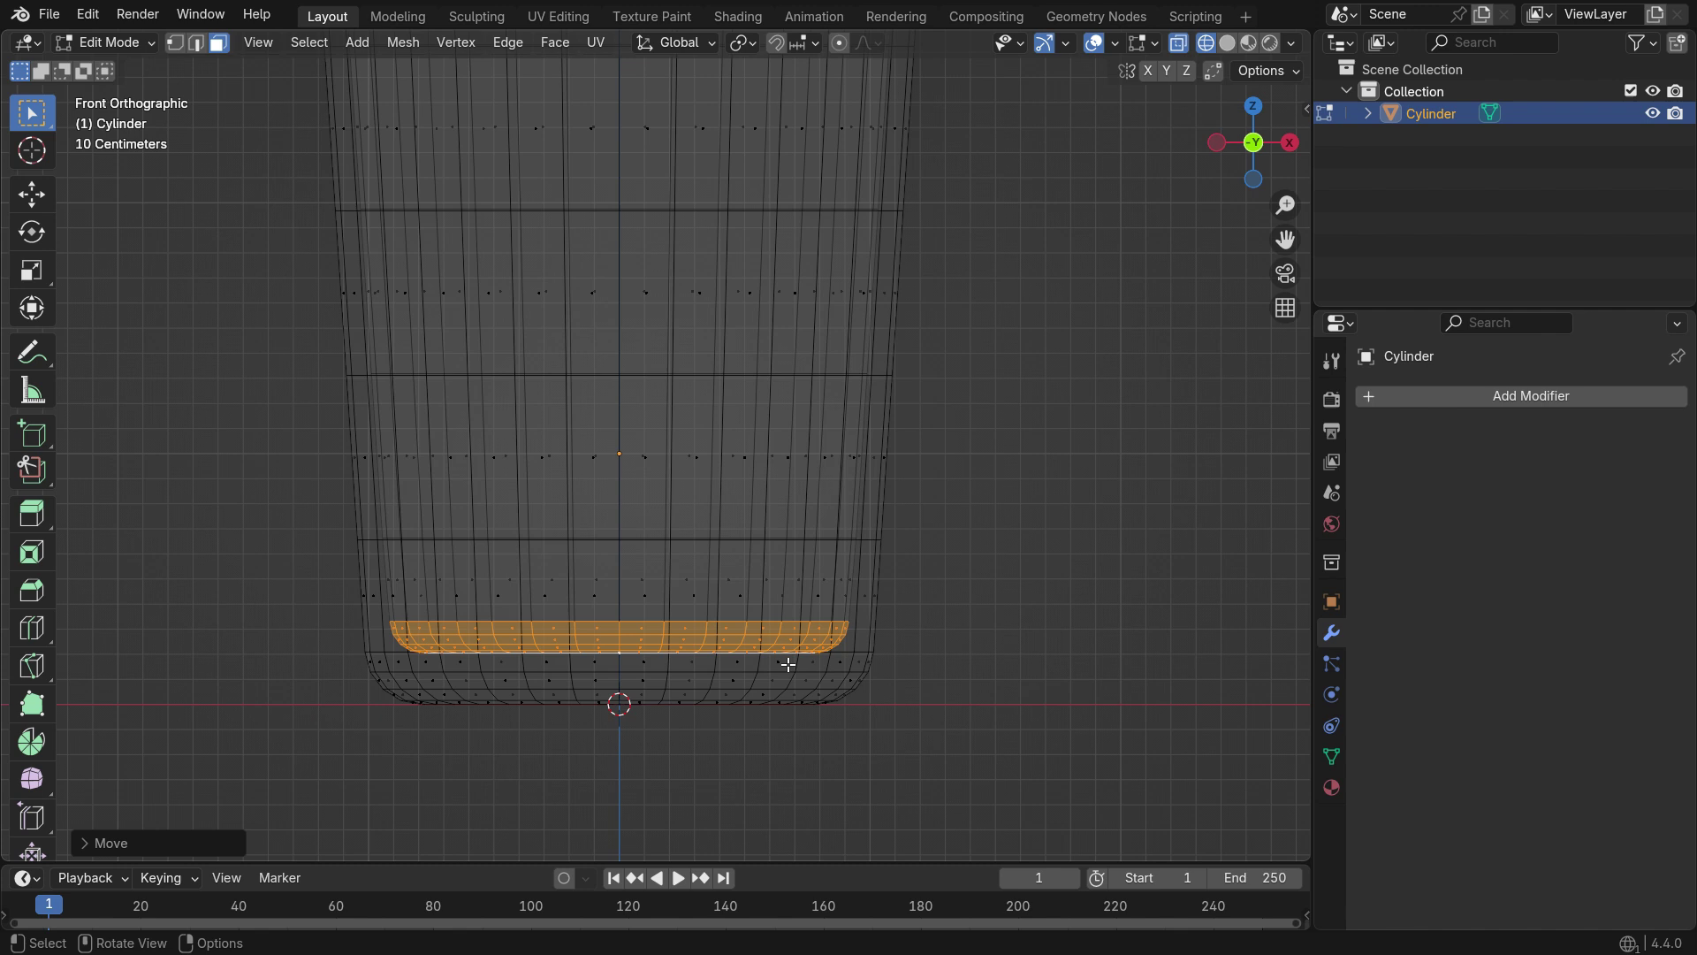
key("z")
left_click(937, 664)
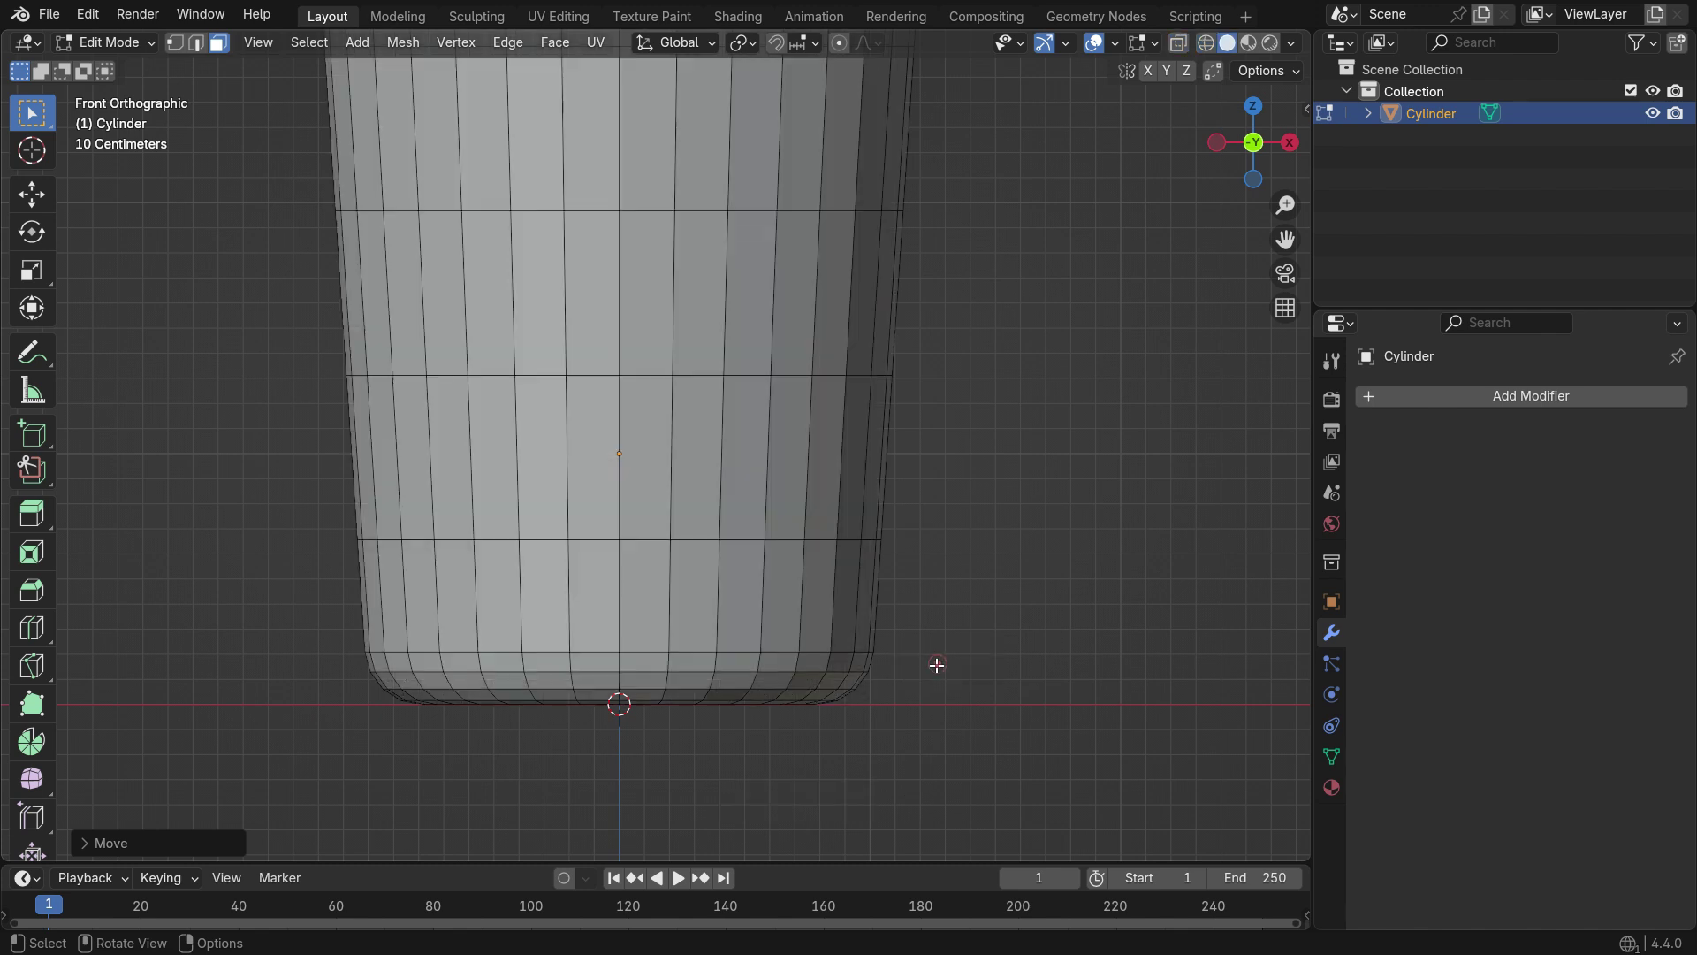
key("Tab")
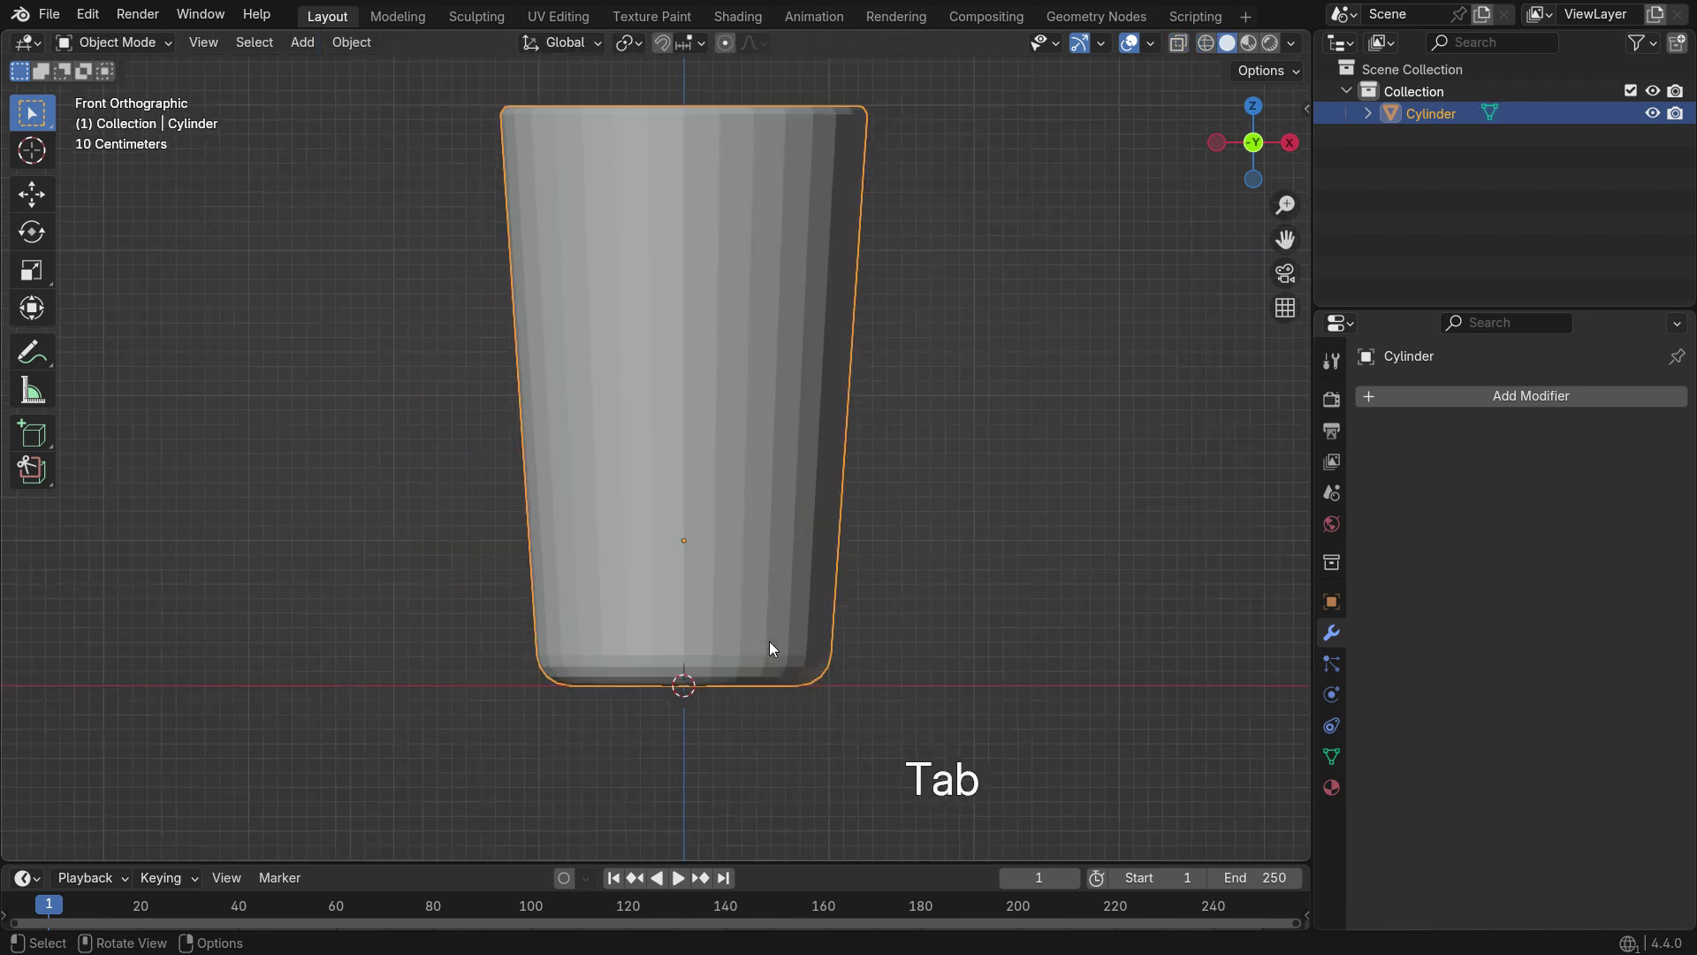
Apply Shade Smooth to the cup
middle_click_drag(769, 640, 766, 486)
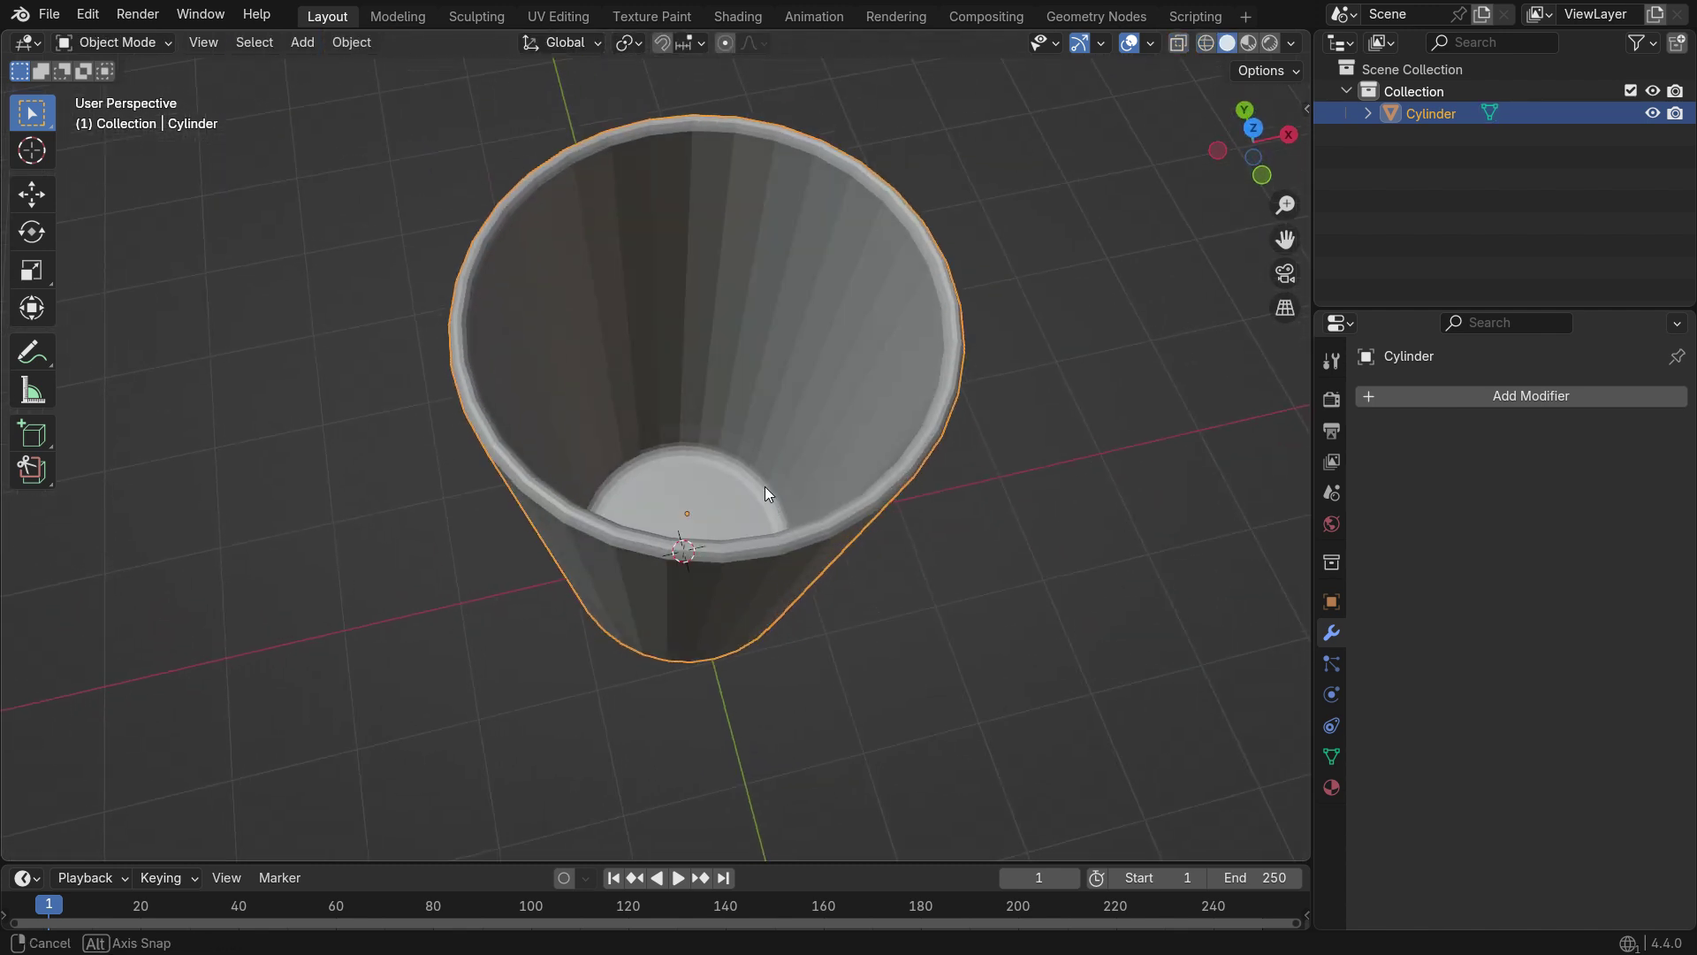
right_click(1079, 224)
left_click(1078, 225)
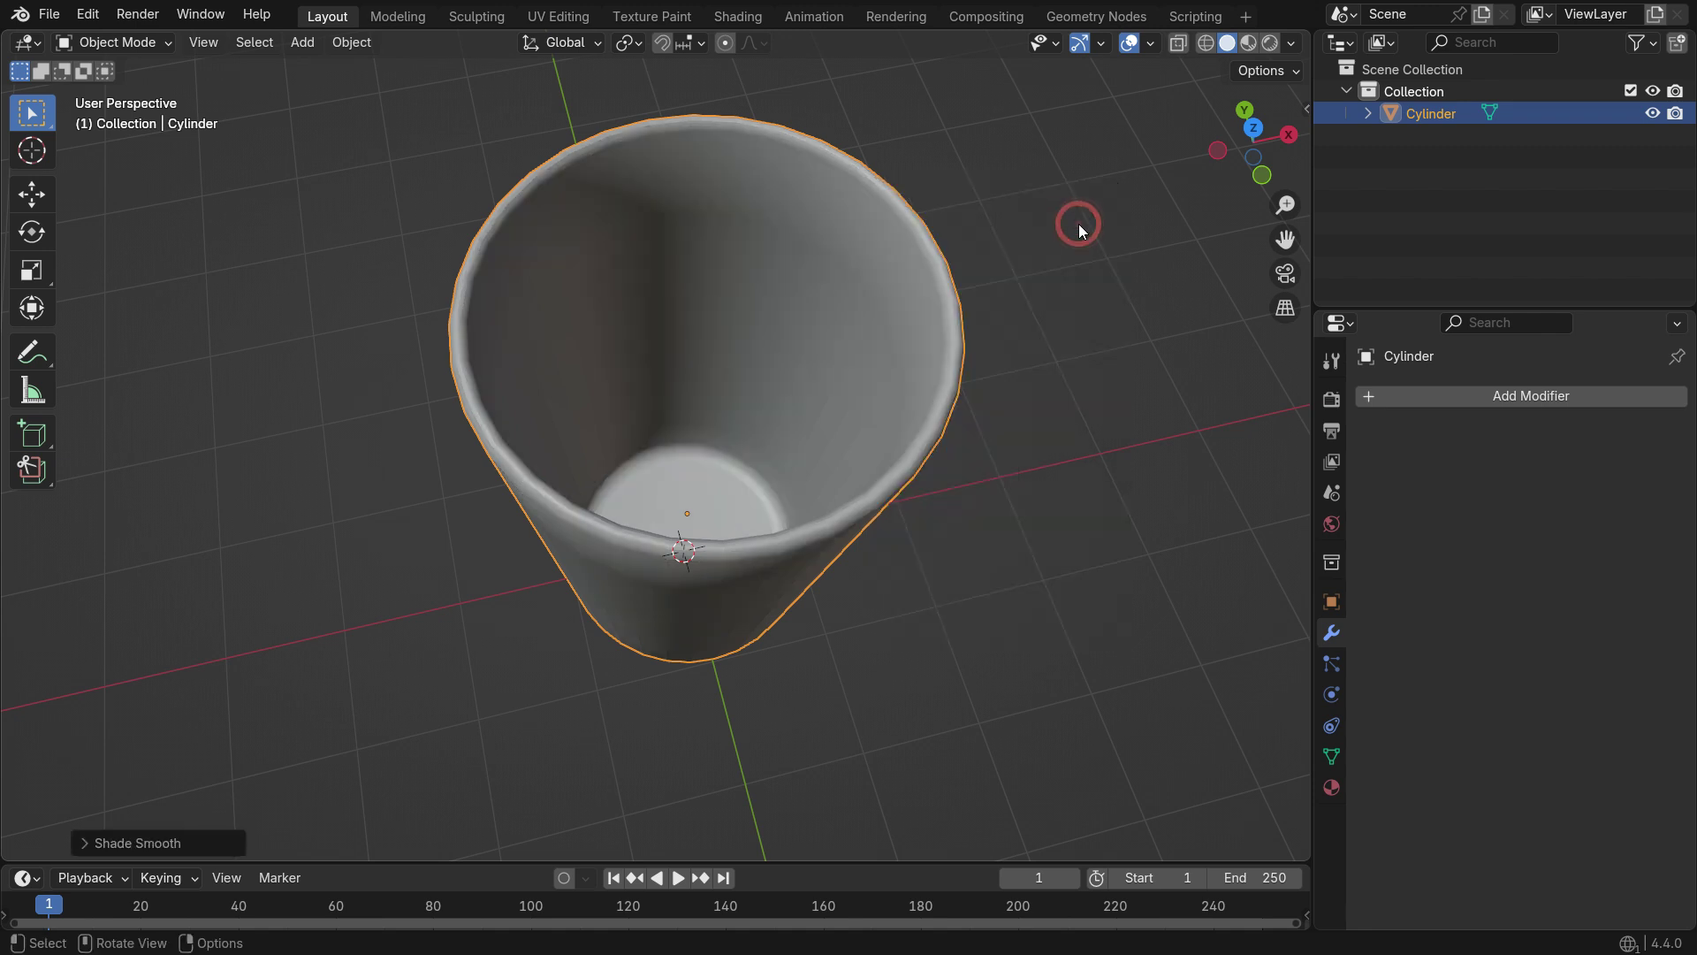
Rename the Cylinder object as Glass
double_click(1450, 113)
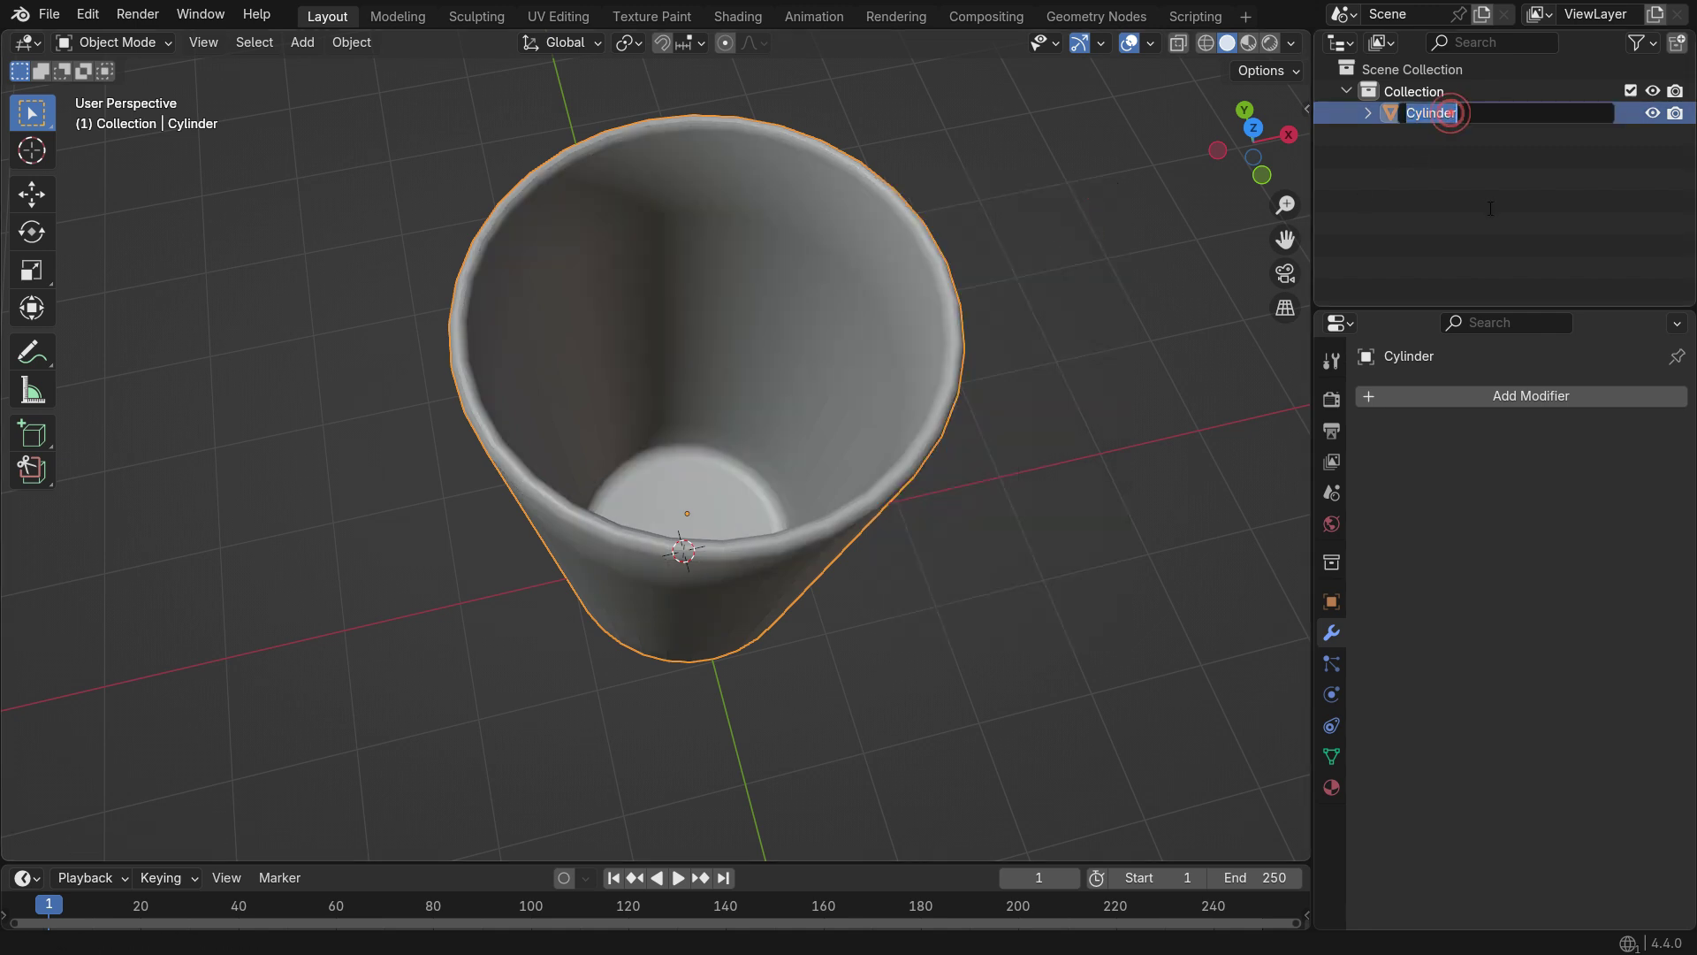
type("Glass")
key("Return")
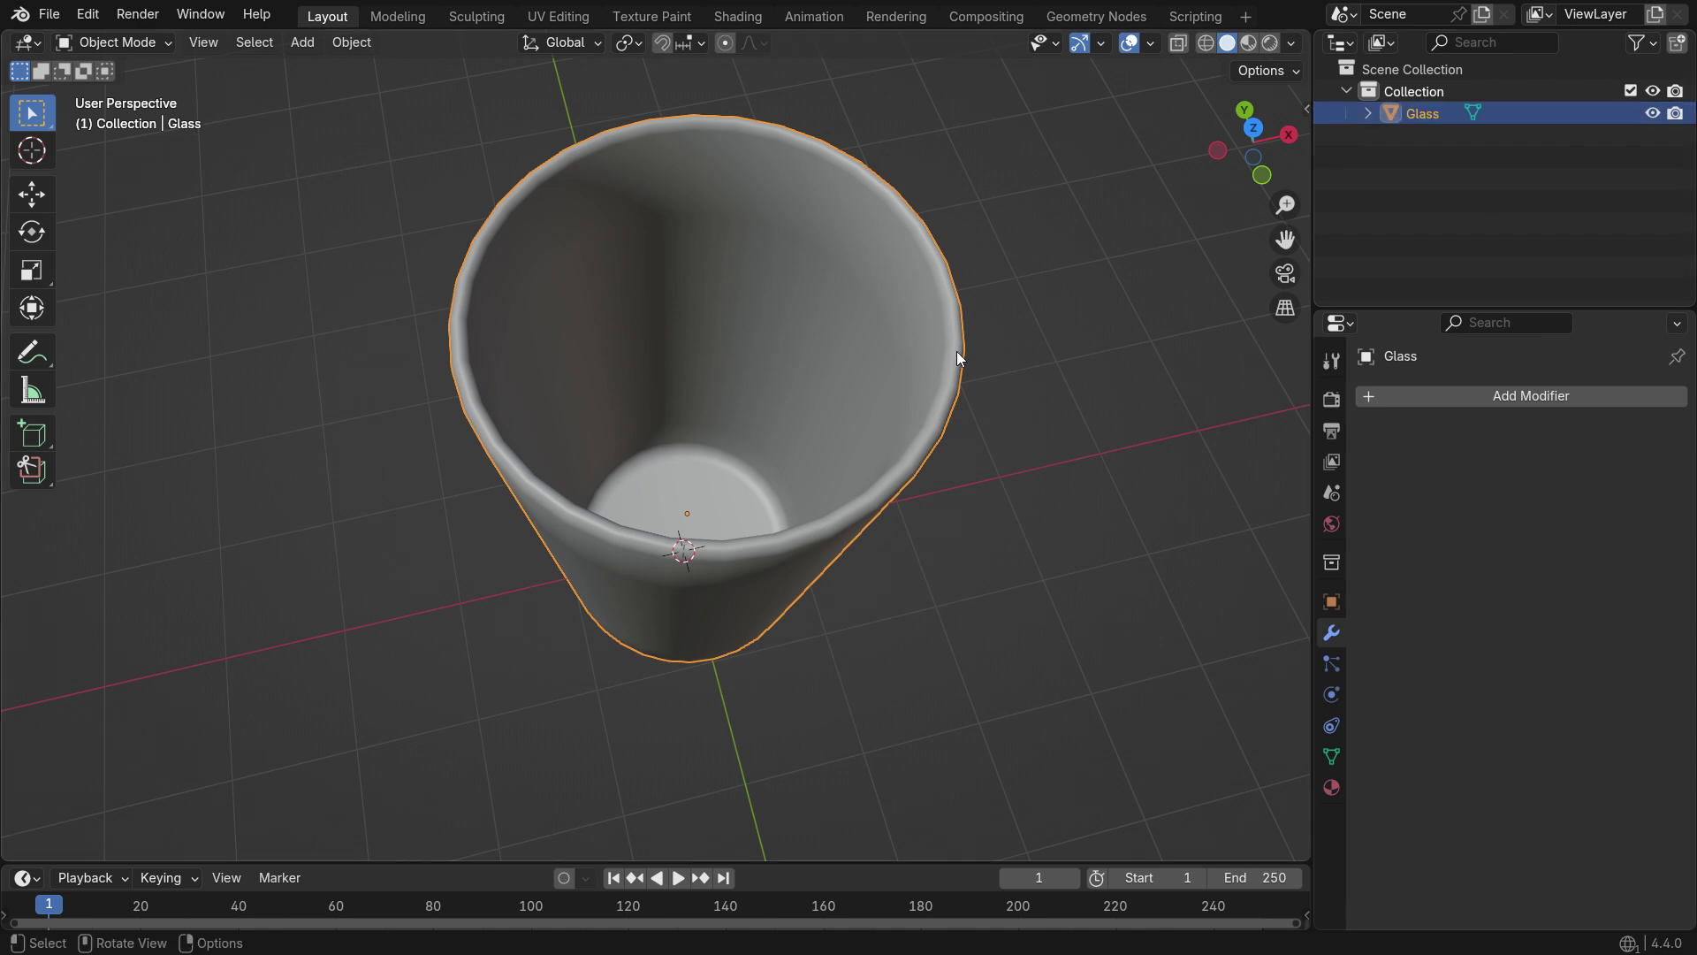
In Edit Mode, grow the inner bottom selection three times so it extends up the cup's inner wall
key("Tab")
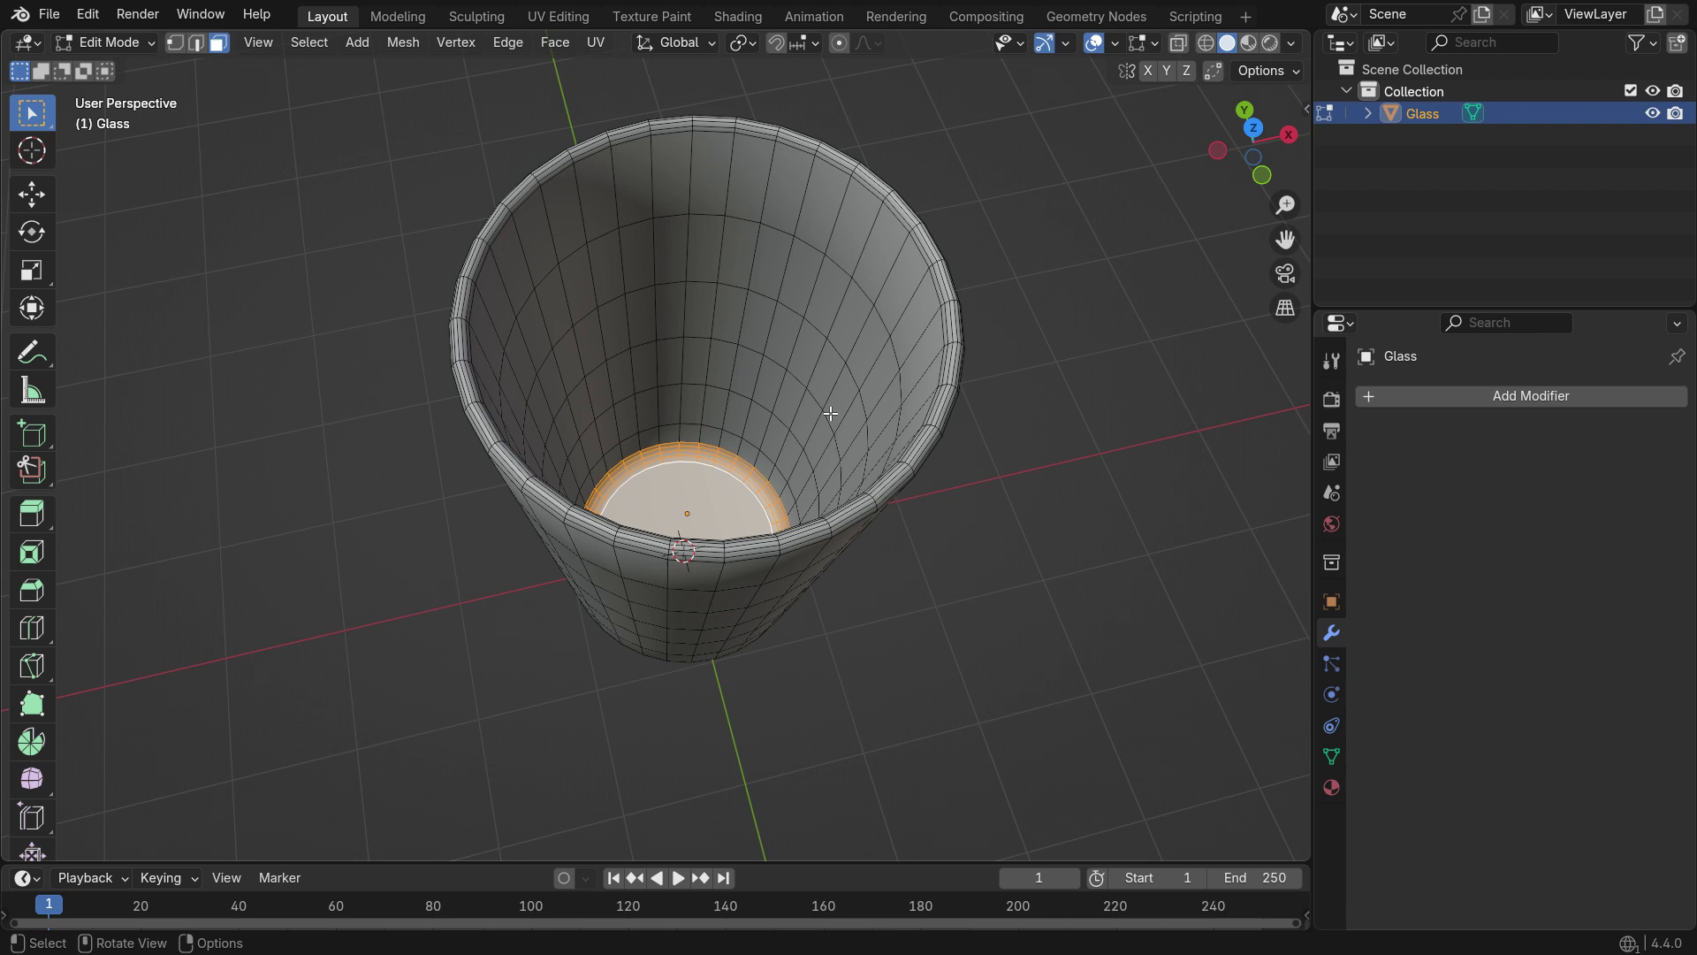
key("ctrl+KP_Add")
key("ctrl+KP_Add")
key("ctrl+KP_Add")
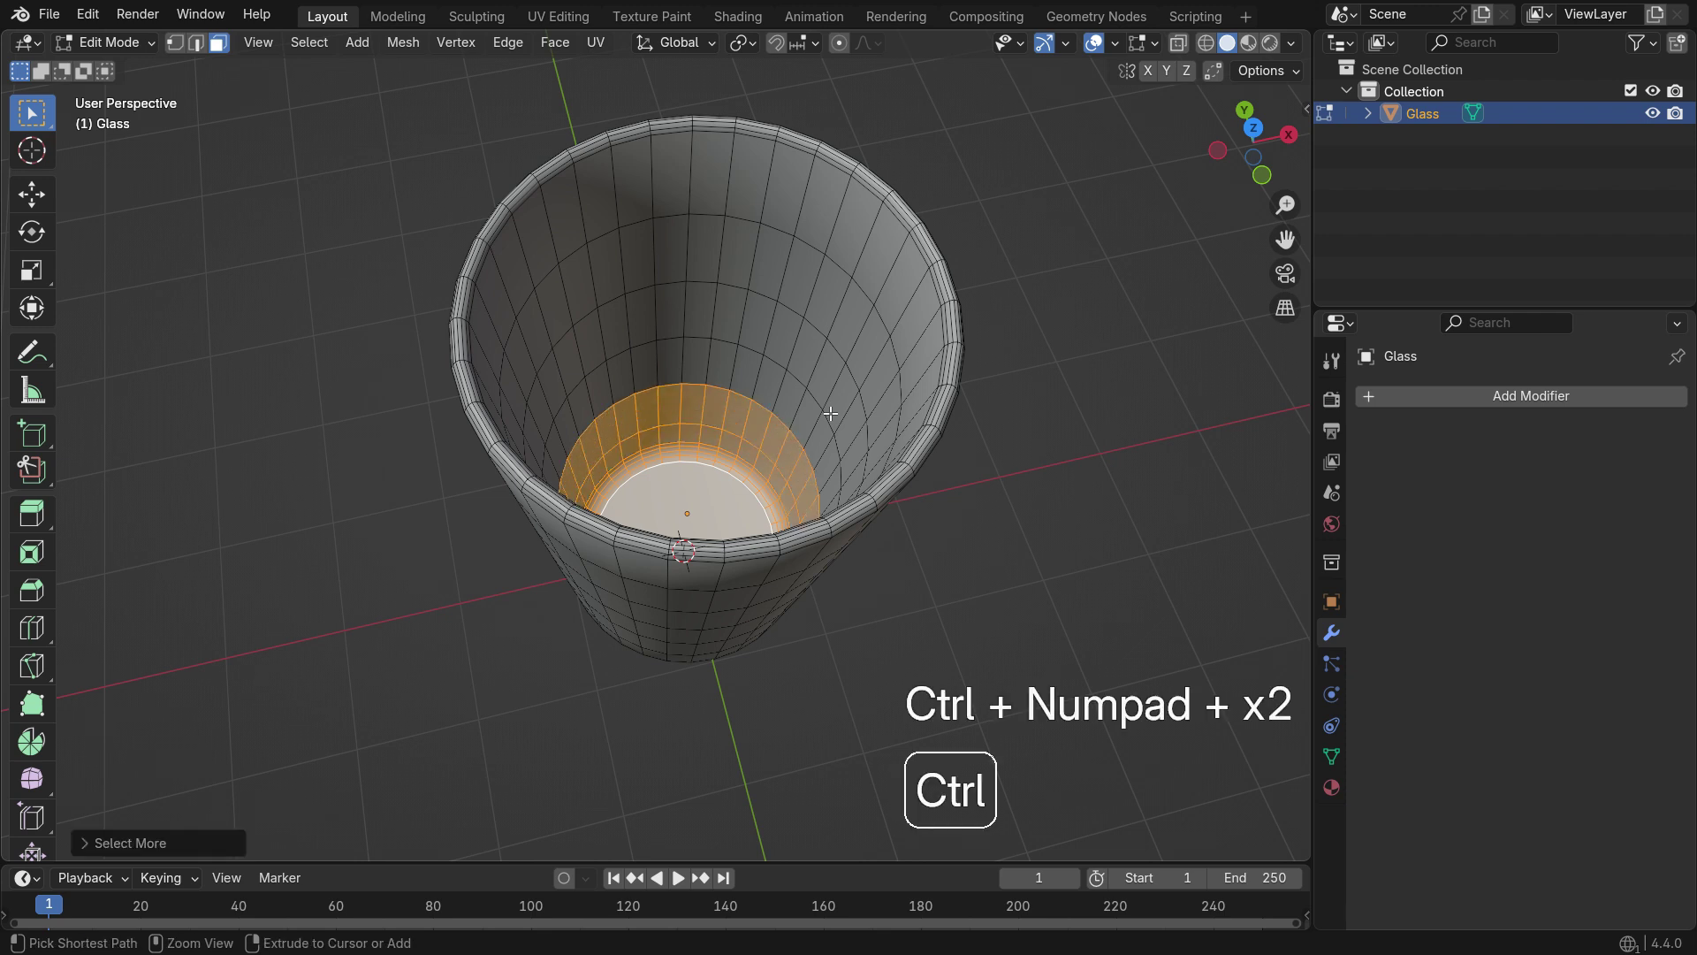
scroll(327, 572, "down", 5)
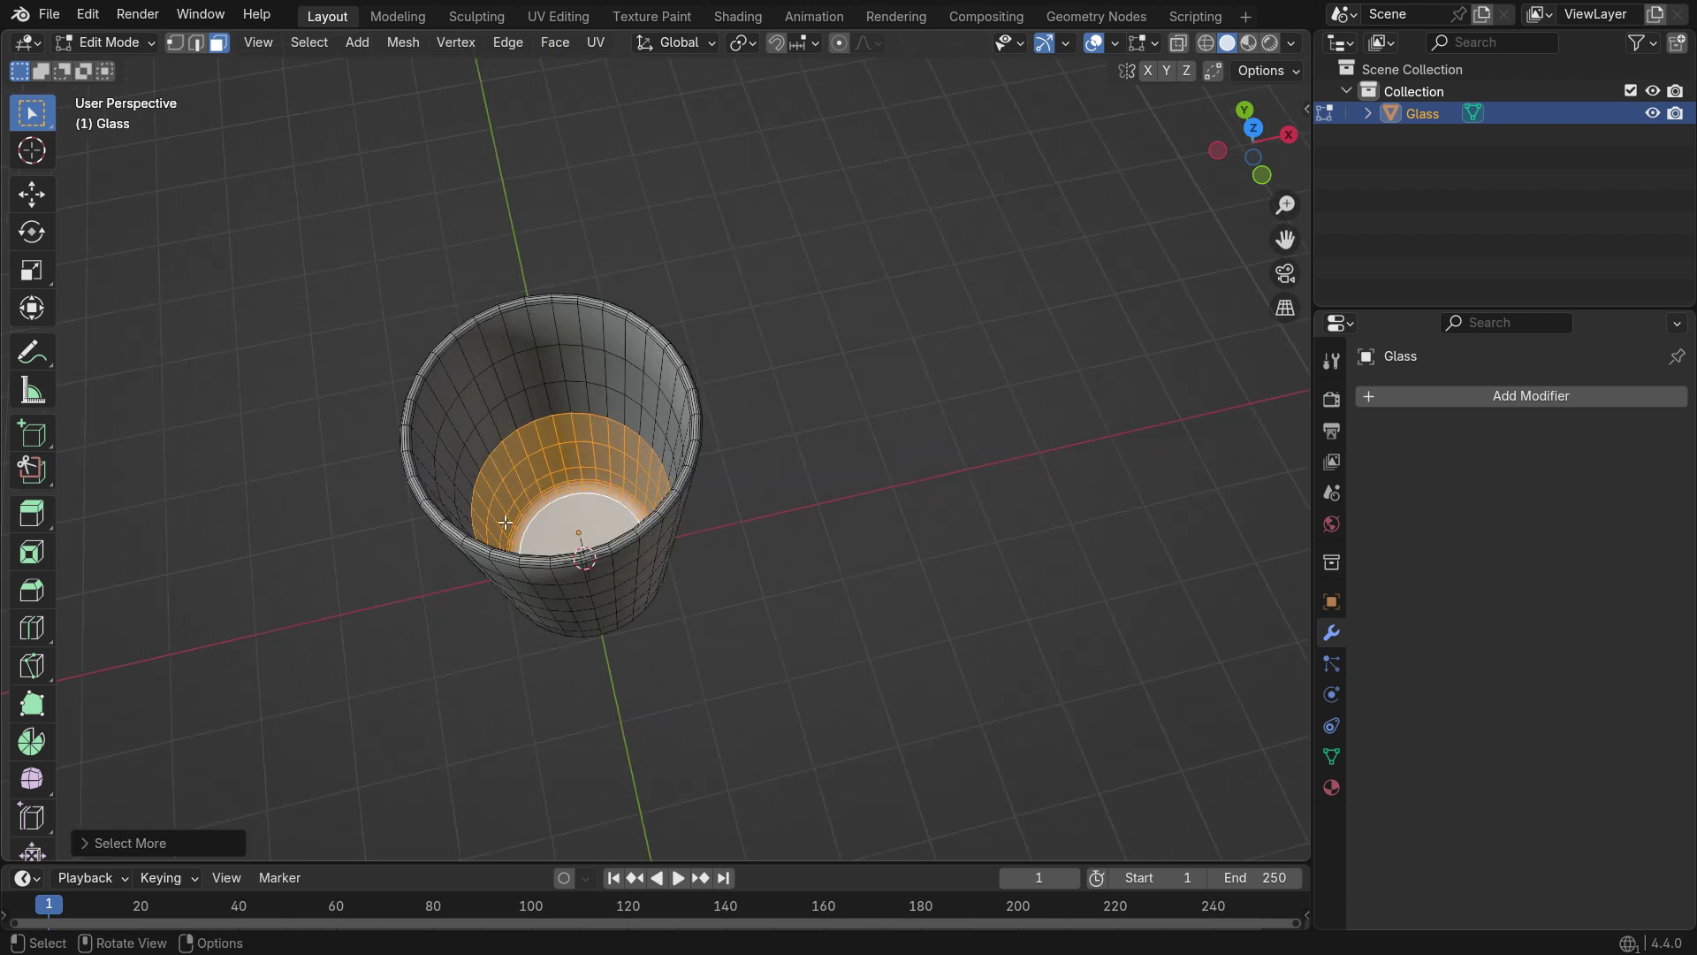
scroll(621, 575, "up", 4)
Duplicate the selected inner faces in place, separate them by selection into a new object, and return to Object Mode
key("shift+d")
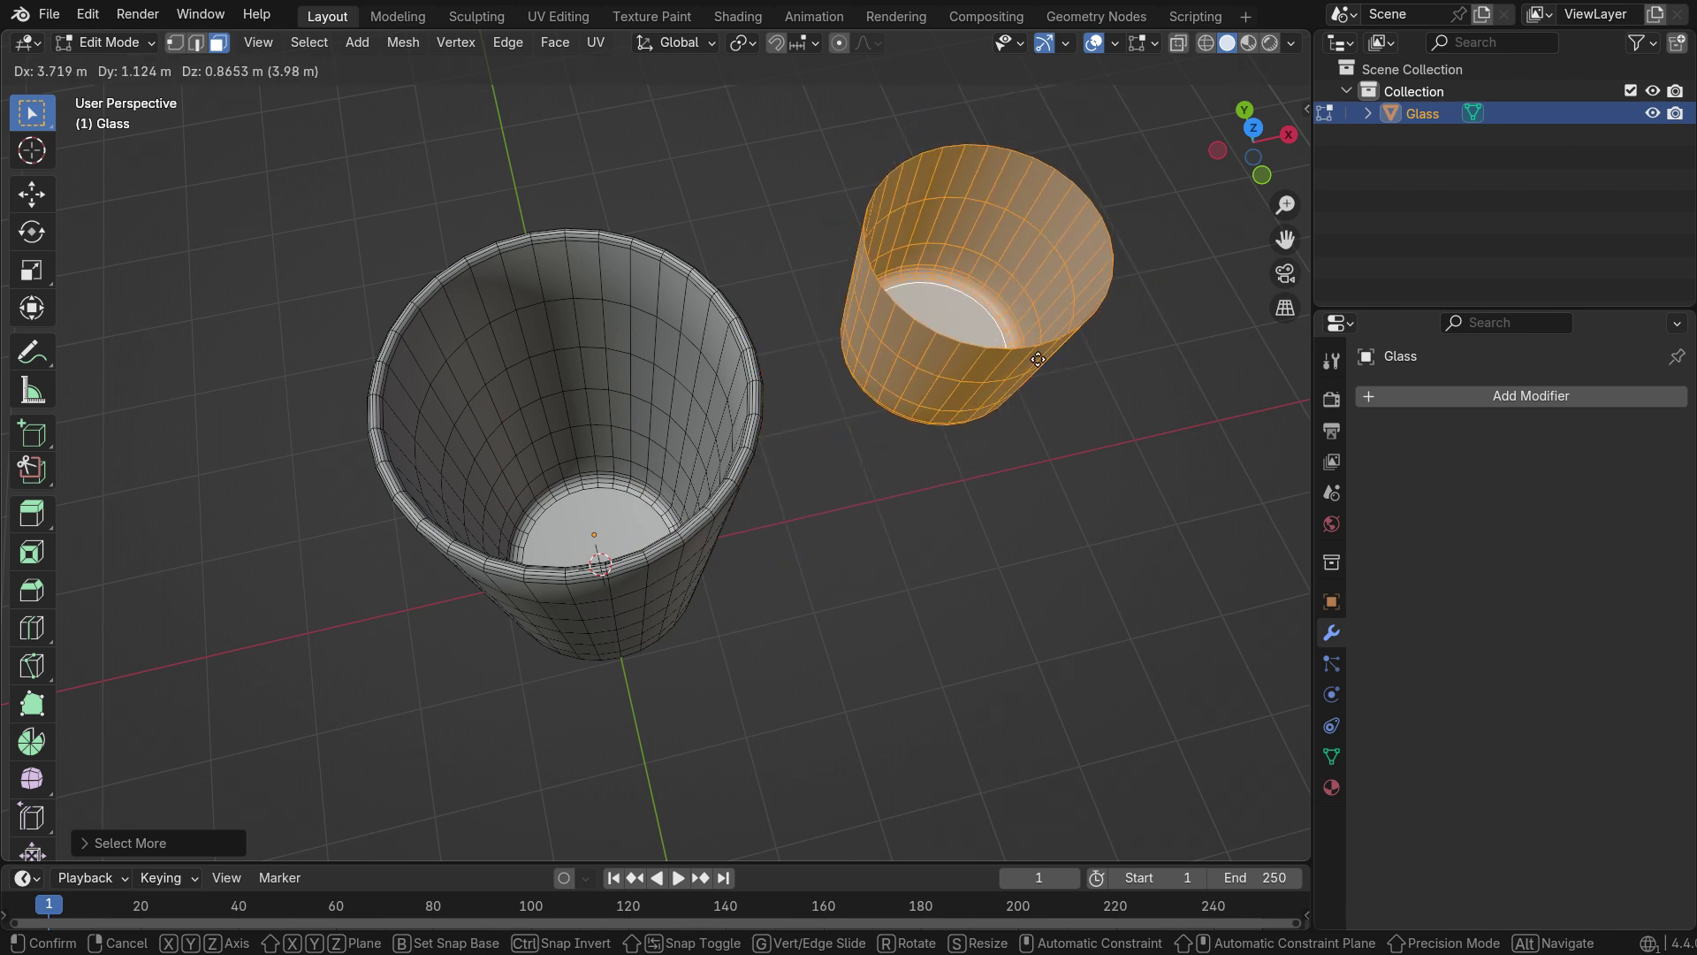
key("Escape")
key("p")
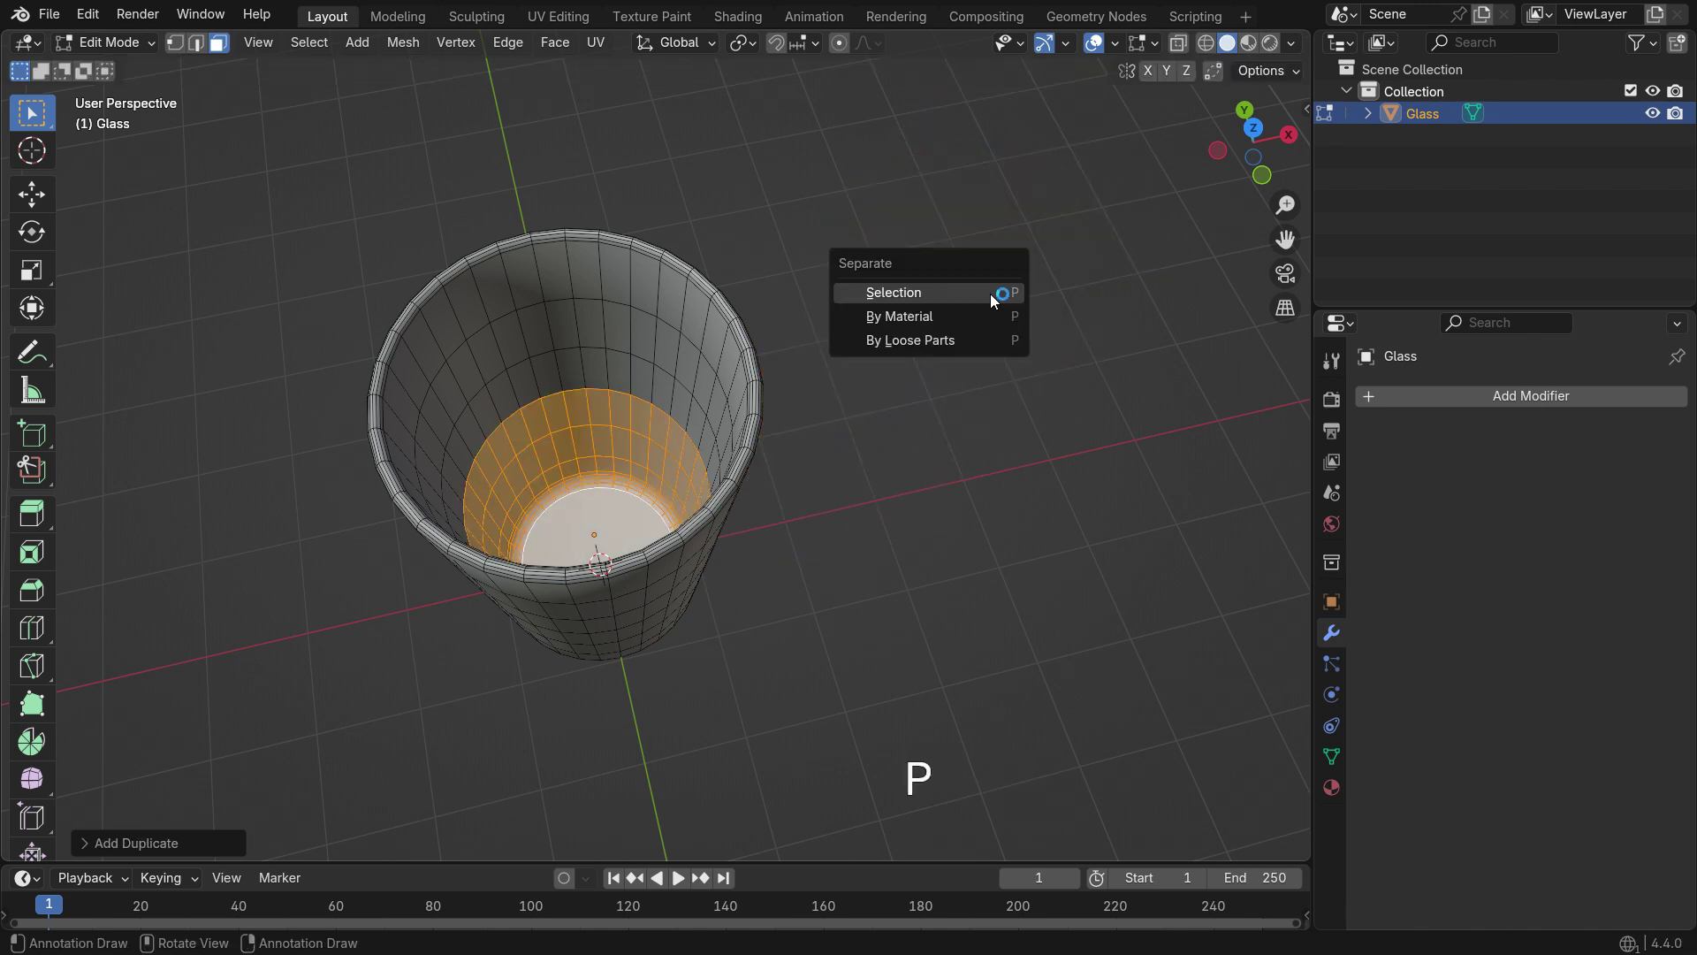
left_click(943, 291)
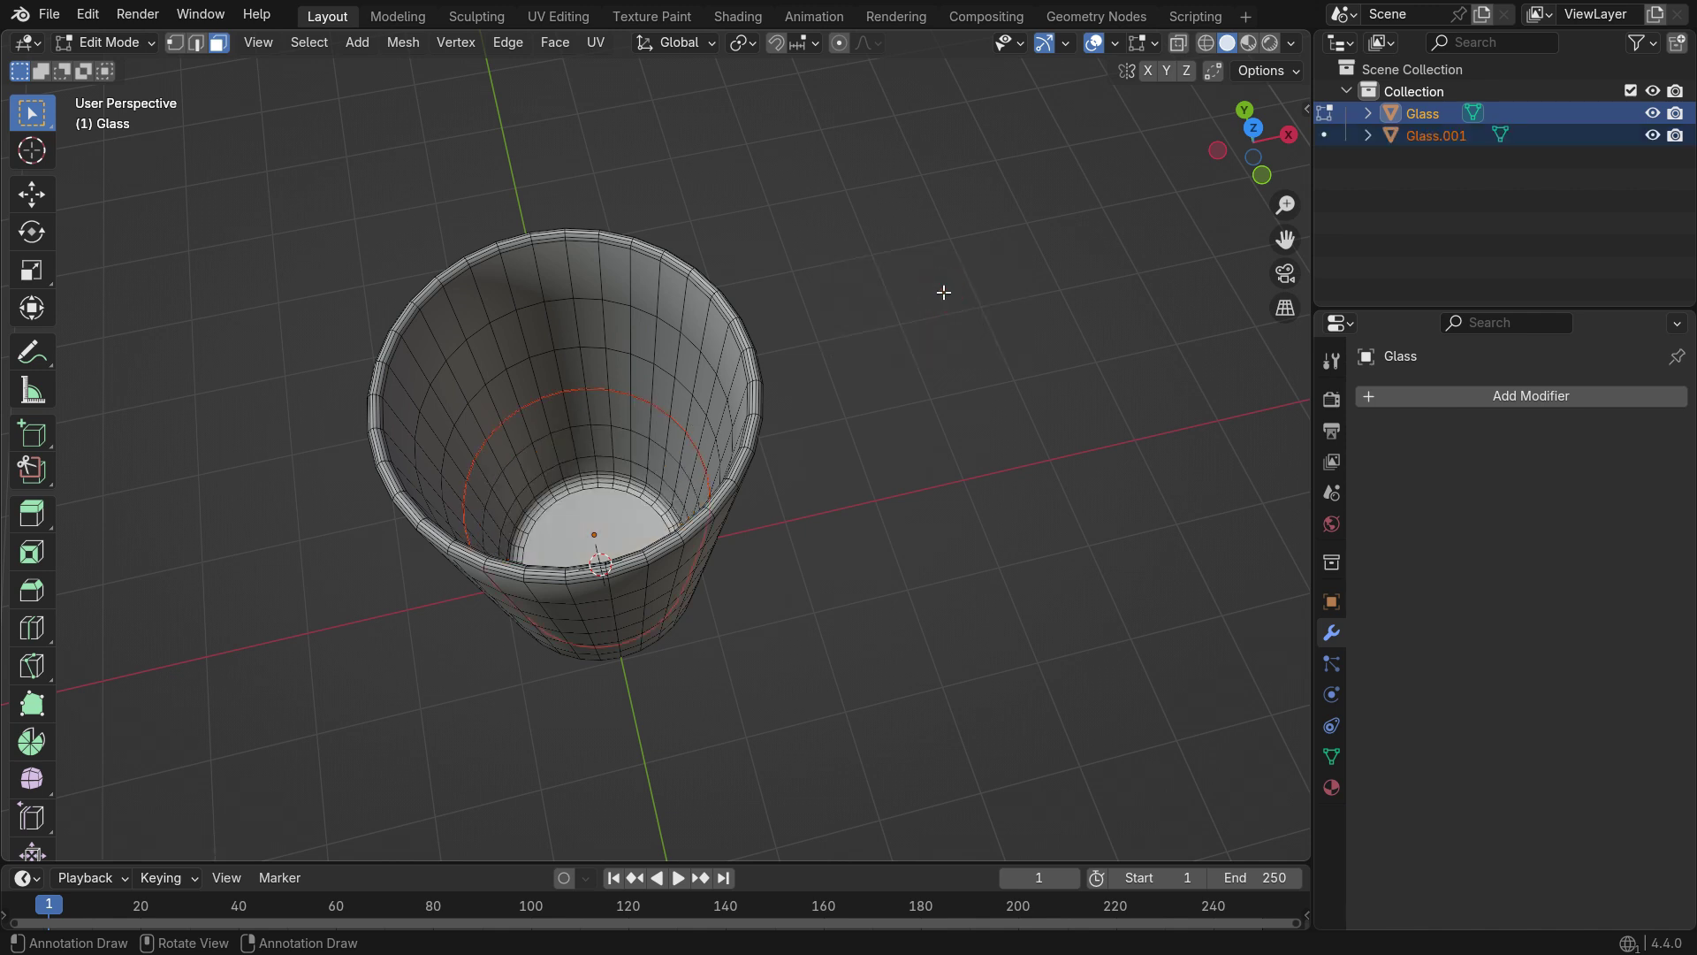
key("Tab")
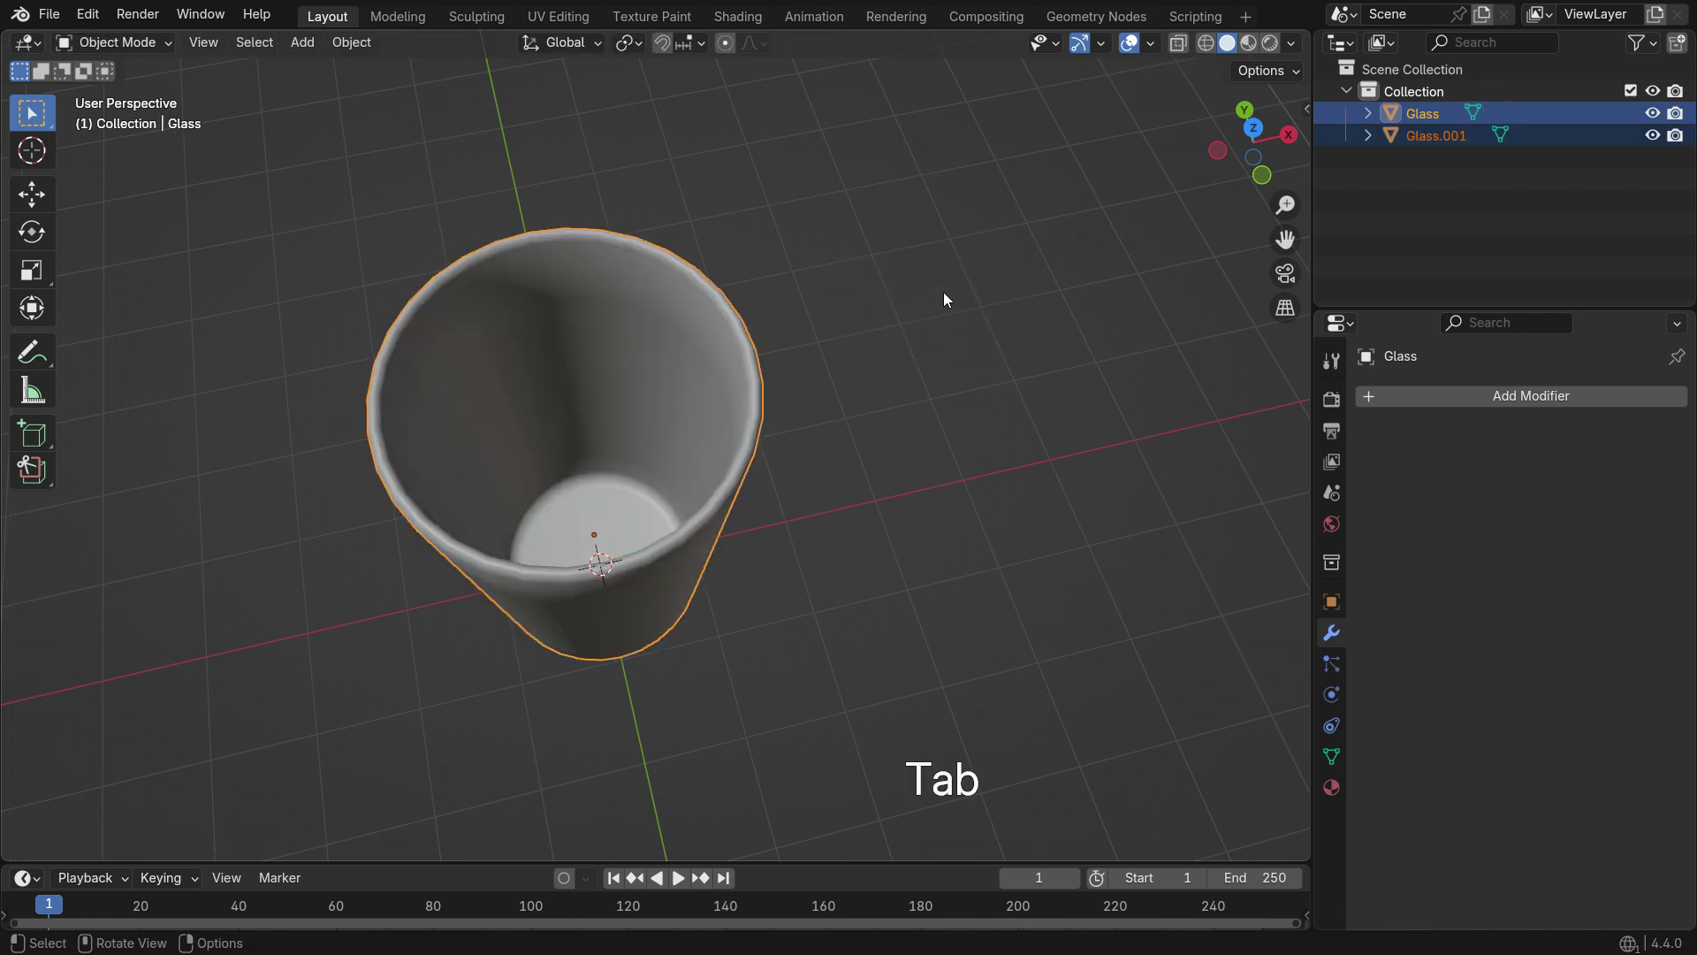
left_click(1388, 136)
key("g")
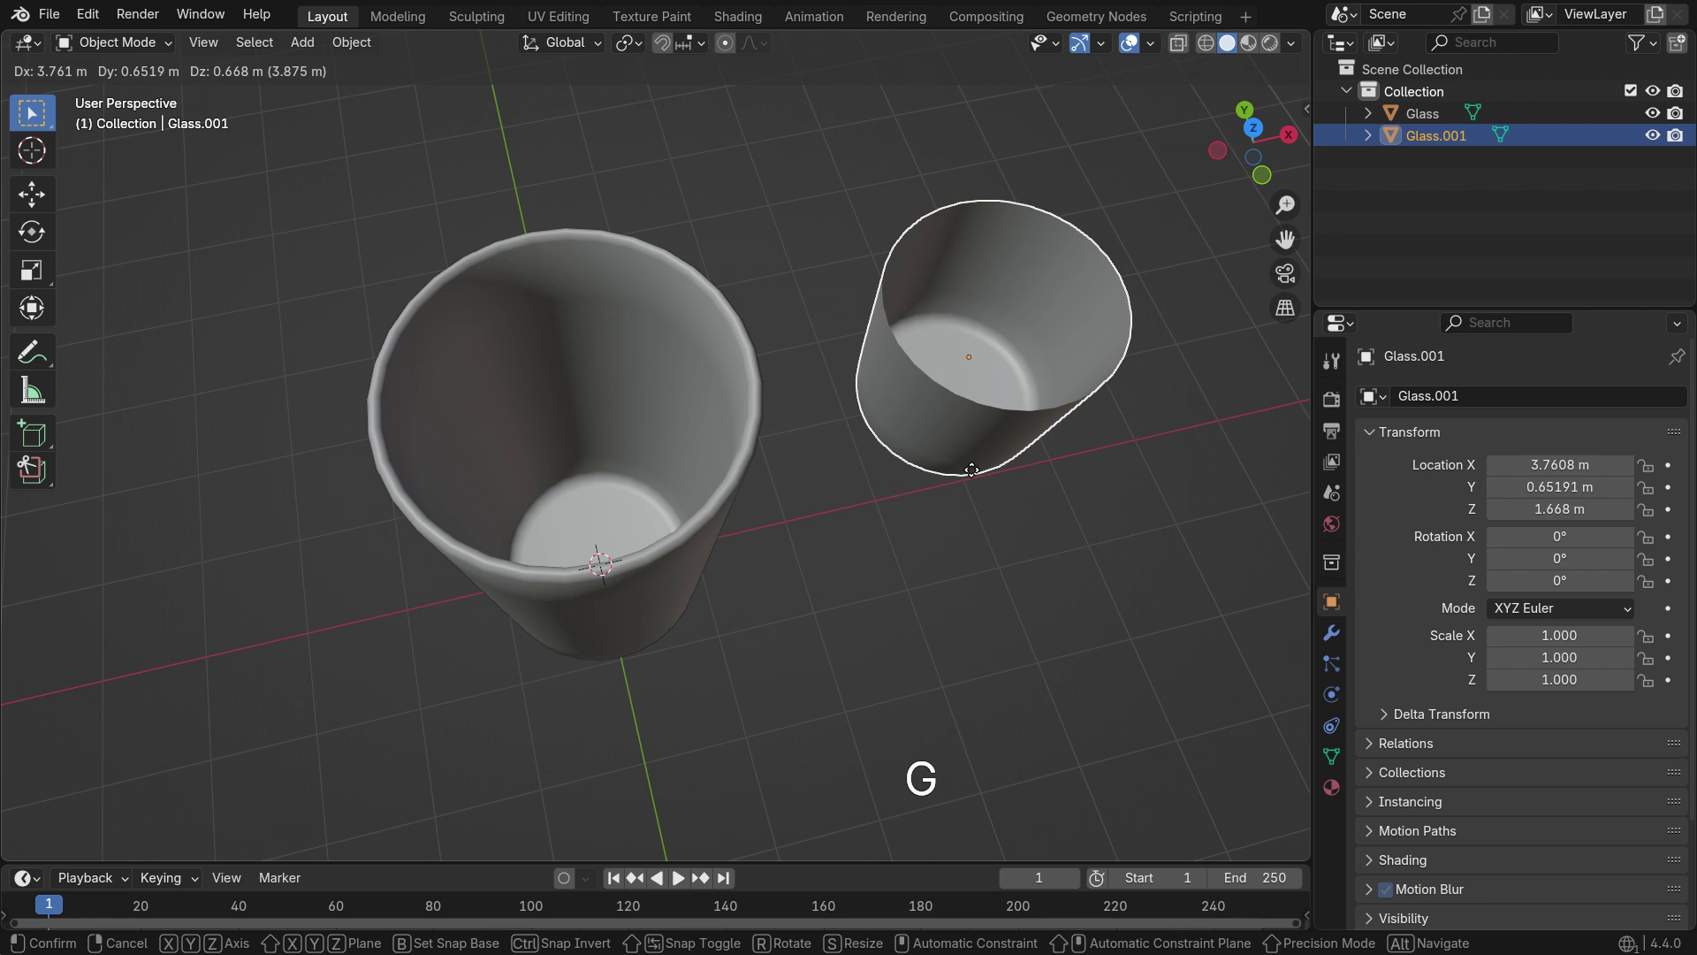
key("Escape")
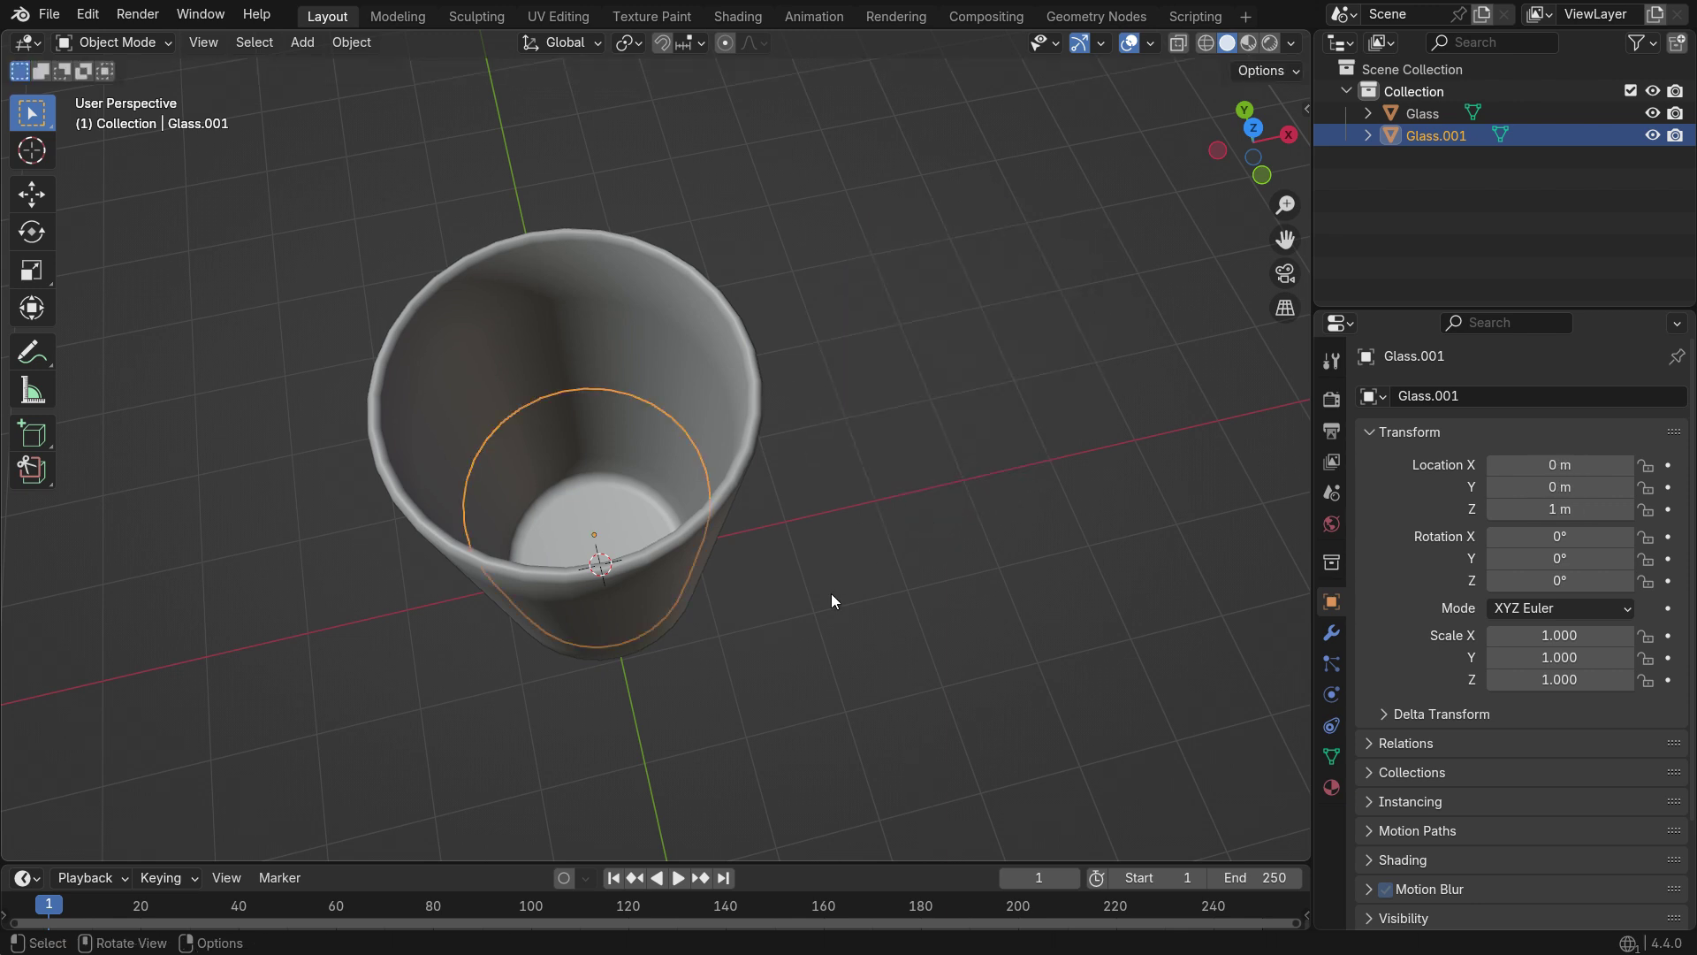
Rename the separated inner object as Water
middle_click_drag(830, 595, 799, 576)
double_click(1463, 136)
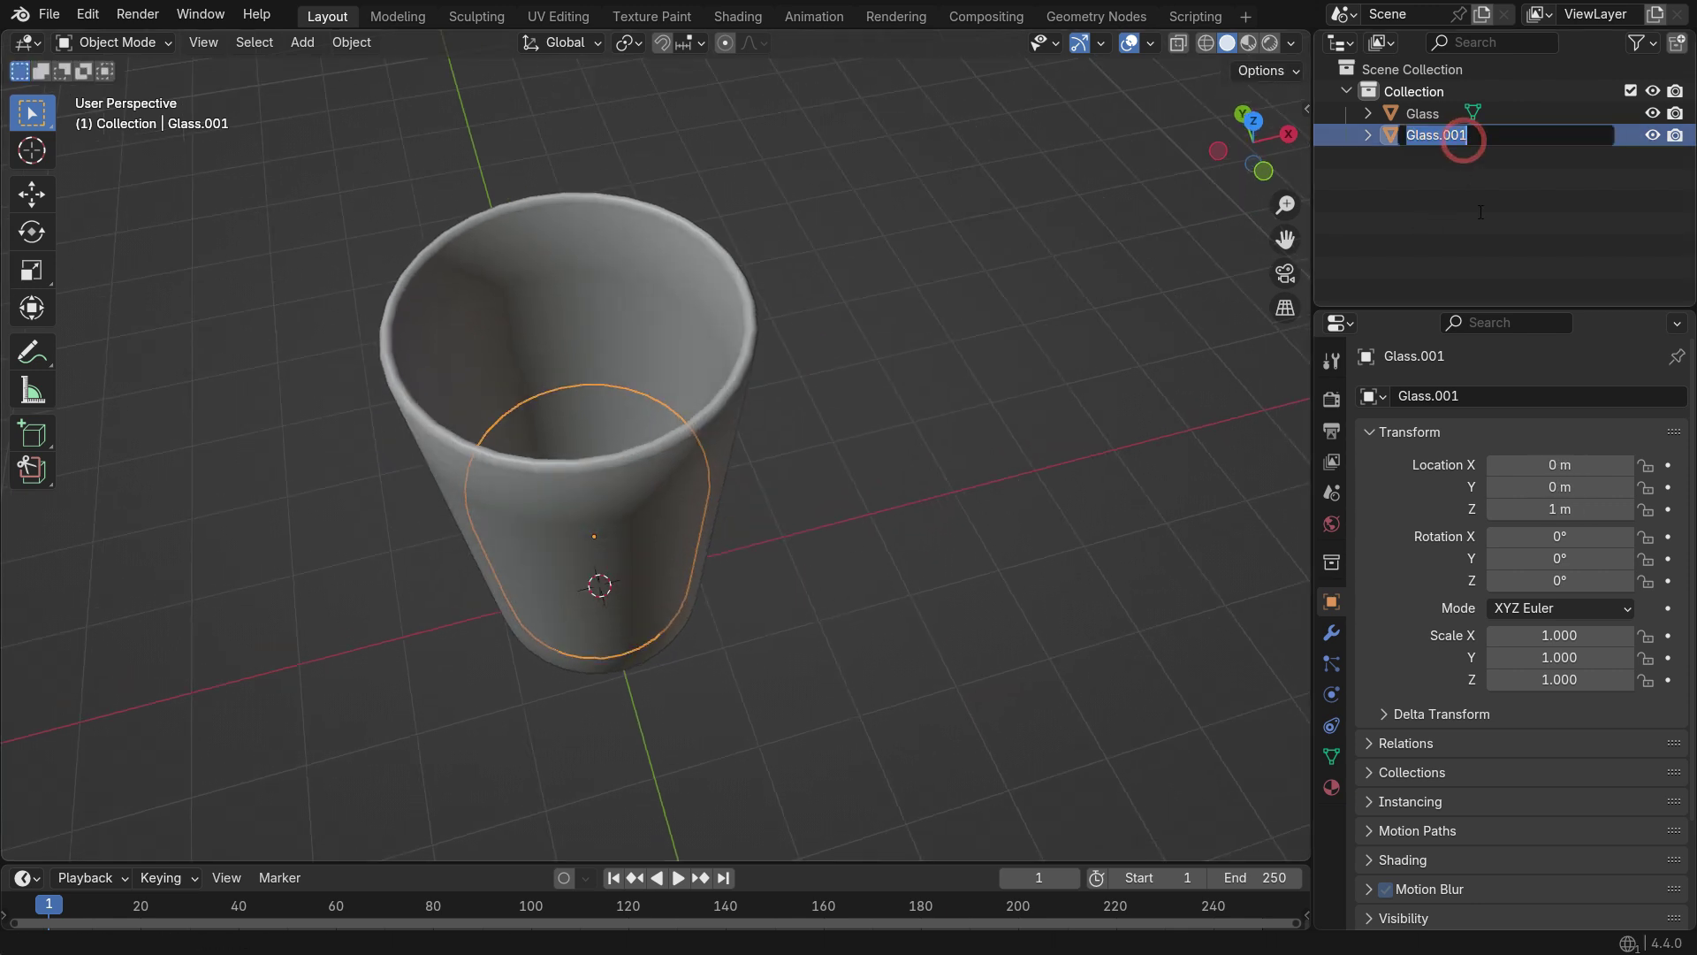
type("Water")
key("Return")
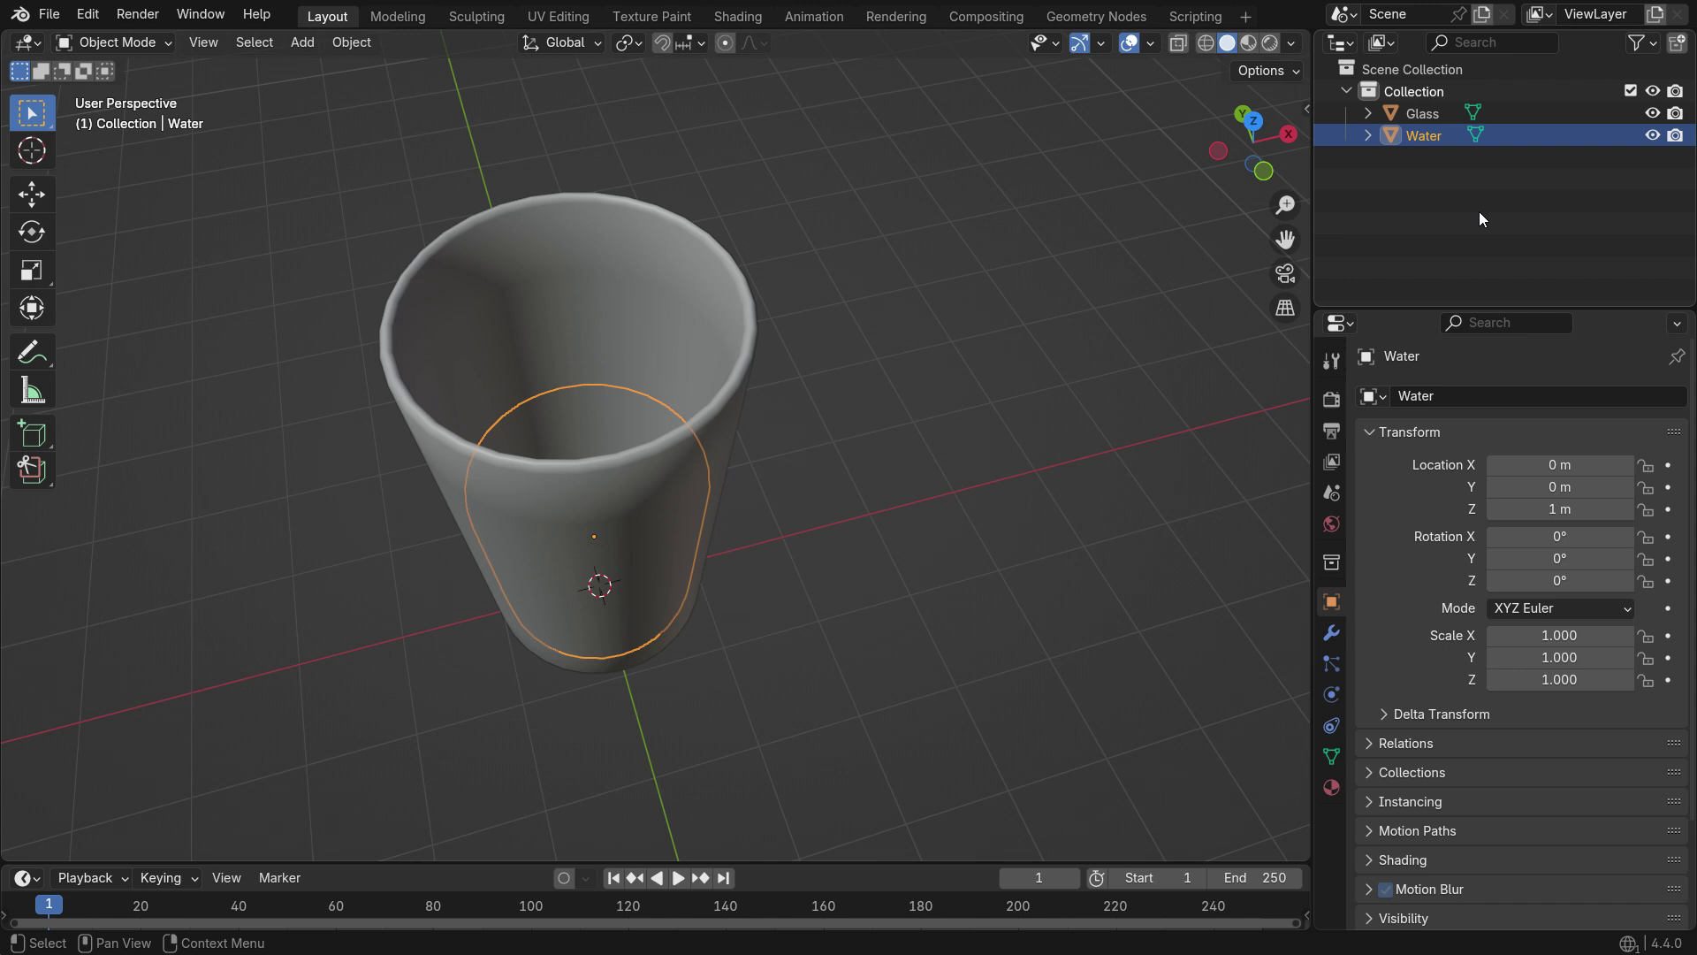
Hide the Glass object and enter Edit Mode on the Water object
left_click(1652, 113)
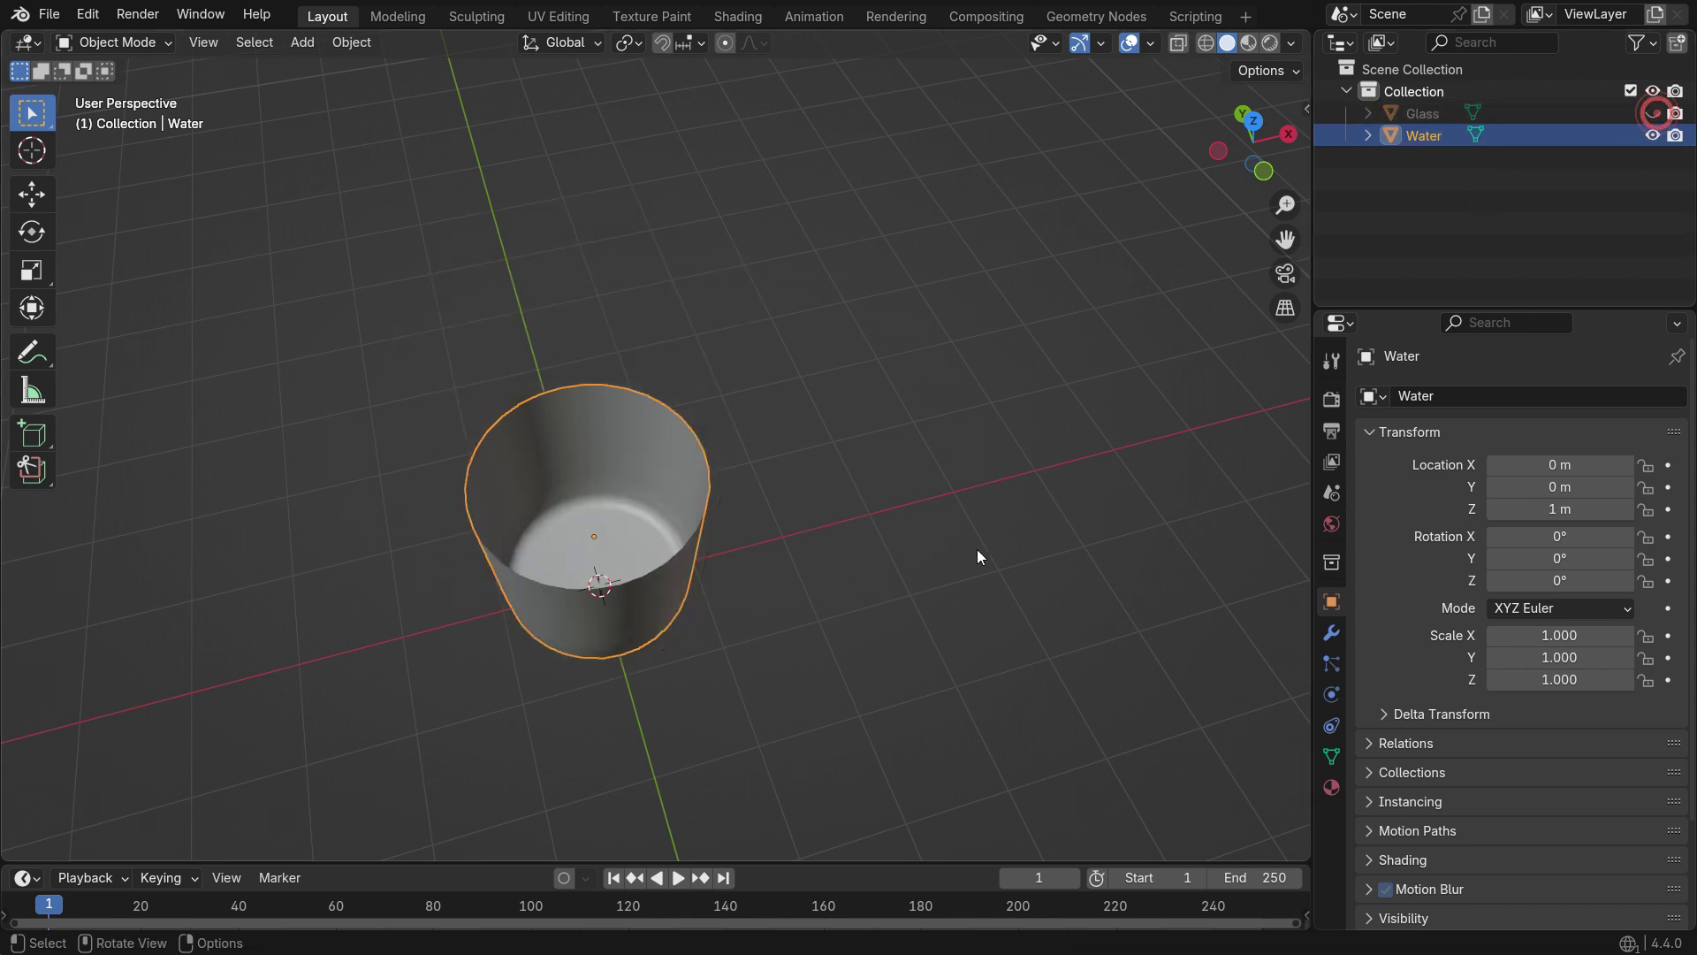
mouse_move(531, 541)
middle_mouse_down()
mouse_move(507, 538)
mouse_move(530, 512)
middle_mouse_up()
scroll(530, 512, "up", 1)
key("Tab")
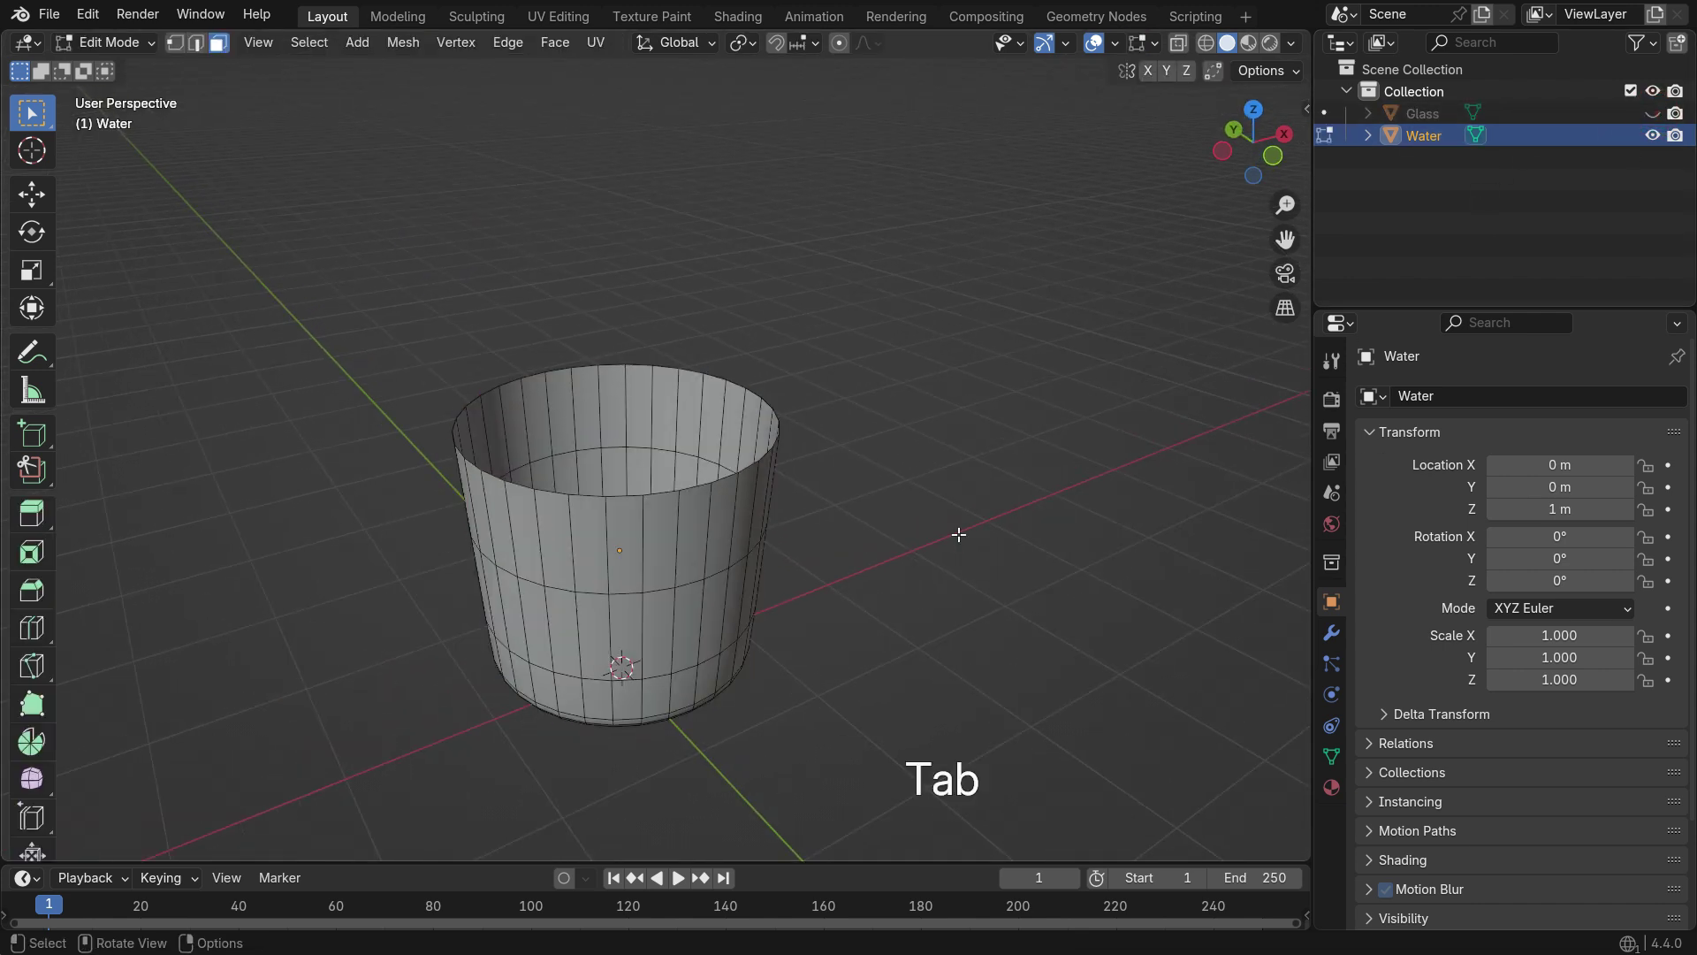
In edge selection mode, select the open top edge loop of the Water mesh, fill it with a face, and deselect it
left_click(196, 42)
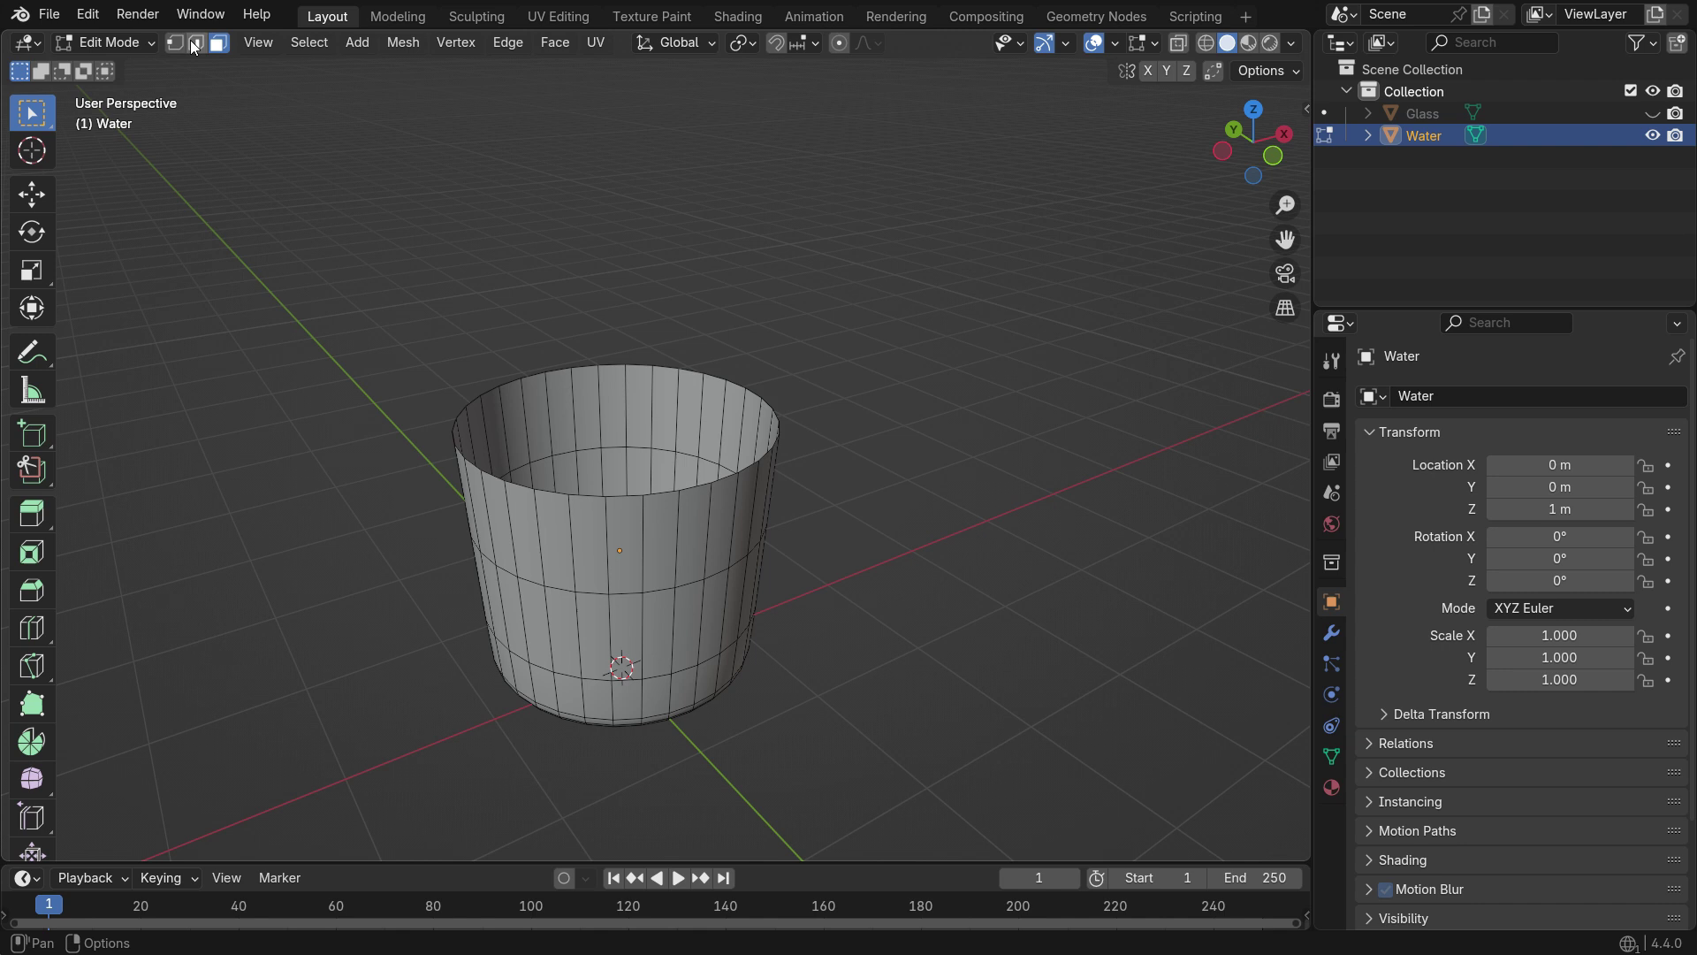
left_click(671, 498, "alt")
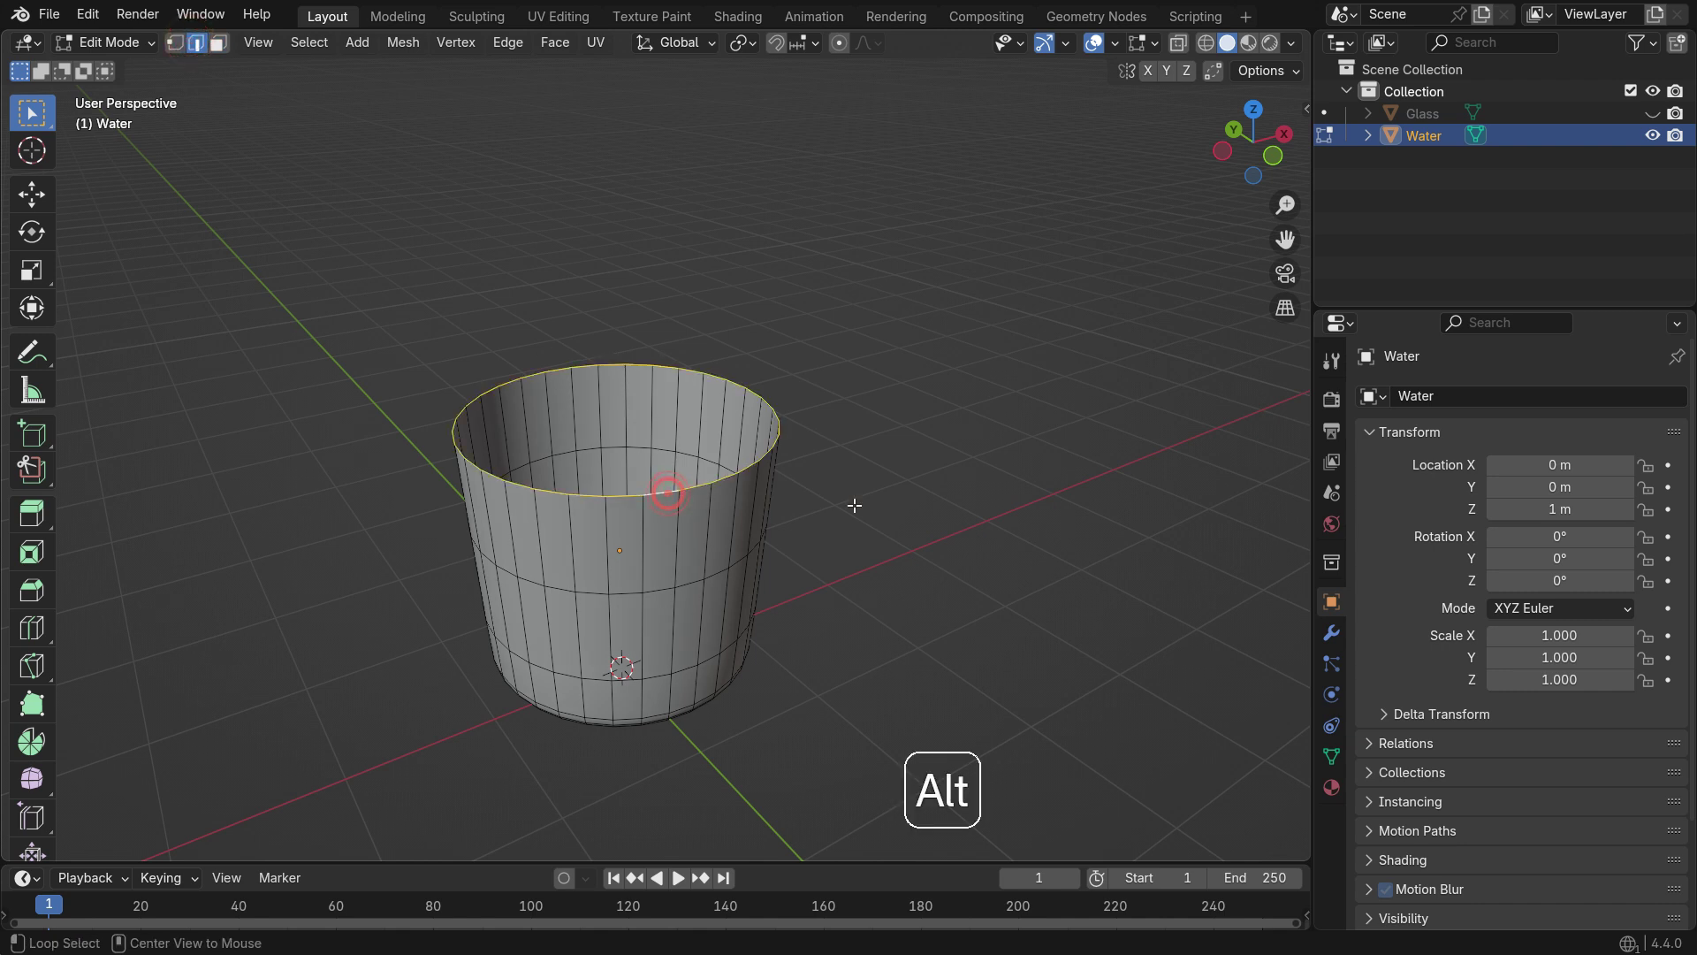
key("f")
left_click(916, 485)
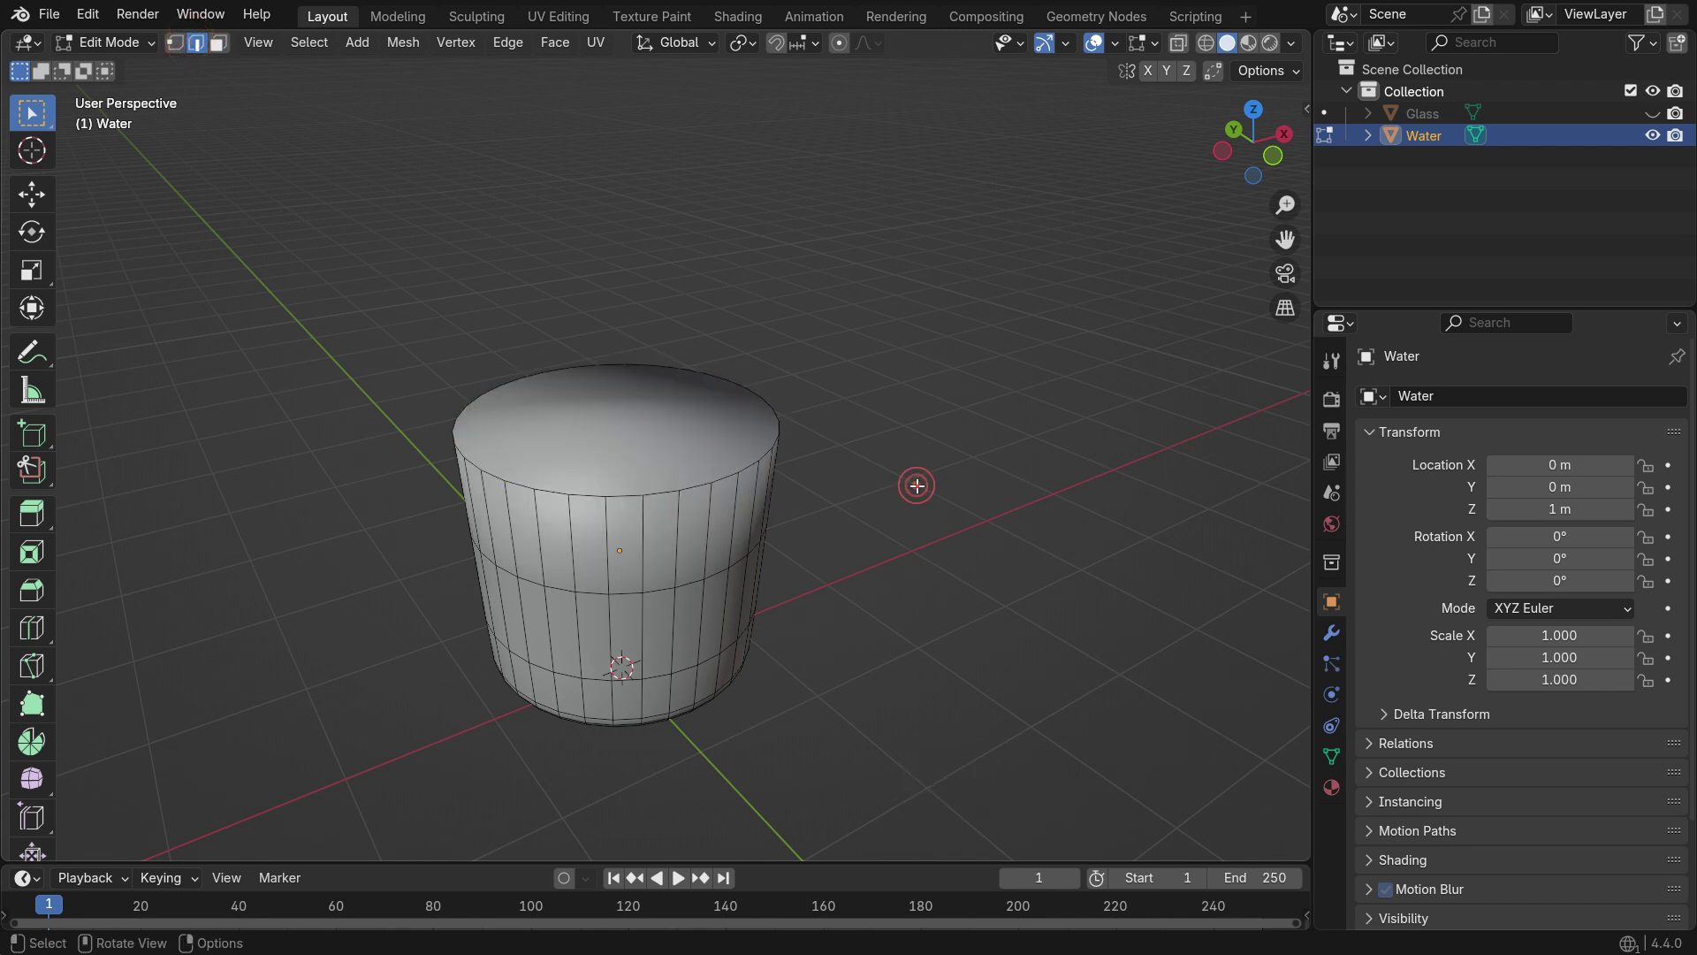
Display the Water mesh's face normals at size 0.26 and inspect their direction in wireframe shading
left_click(1146, 43)
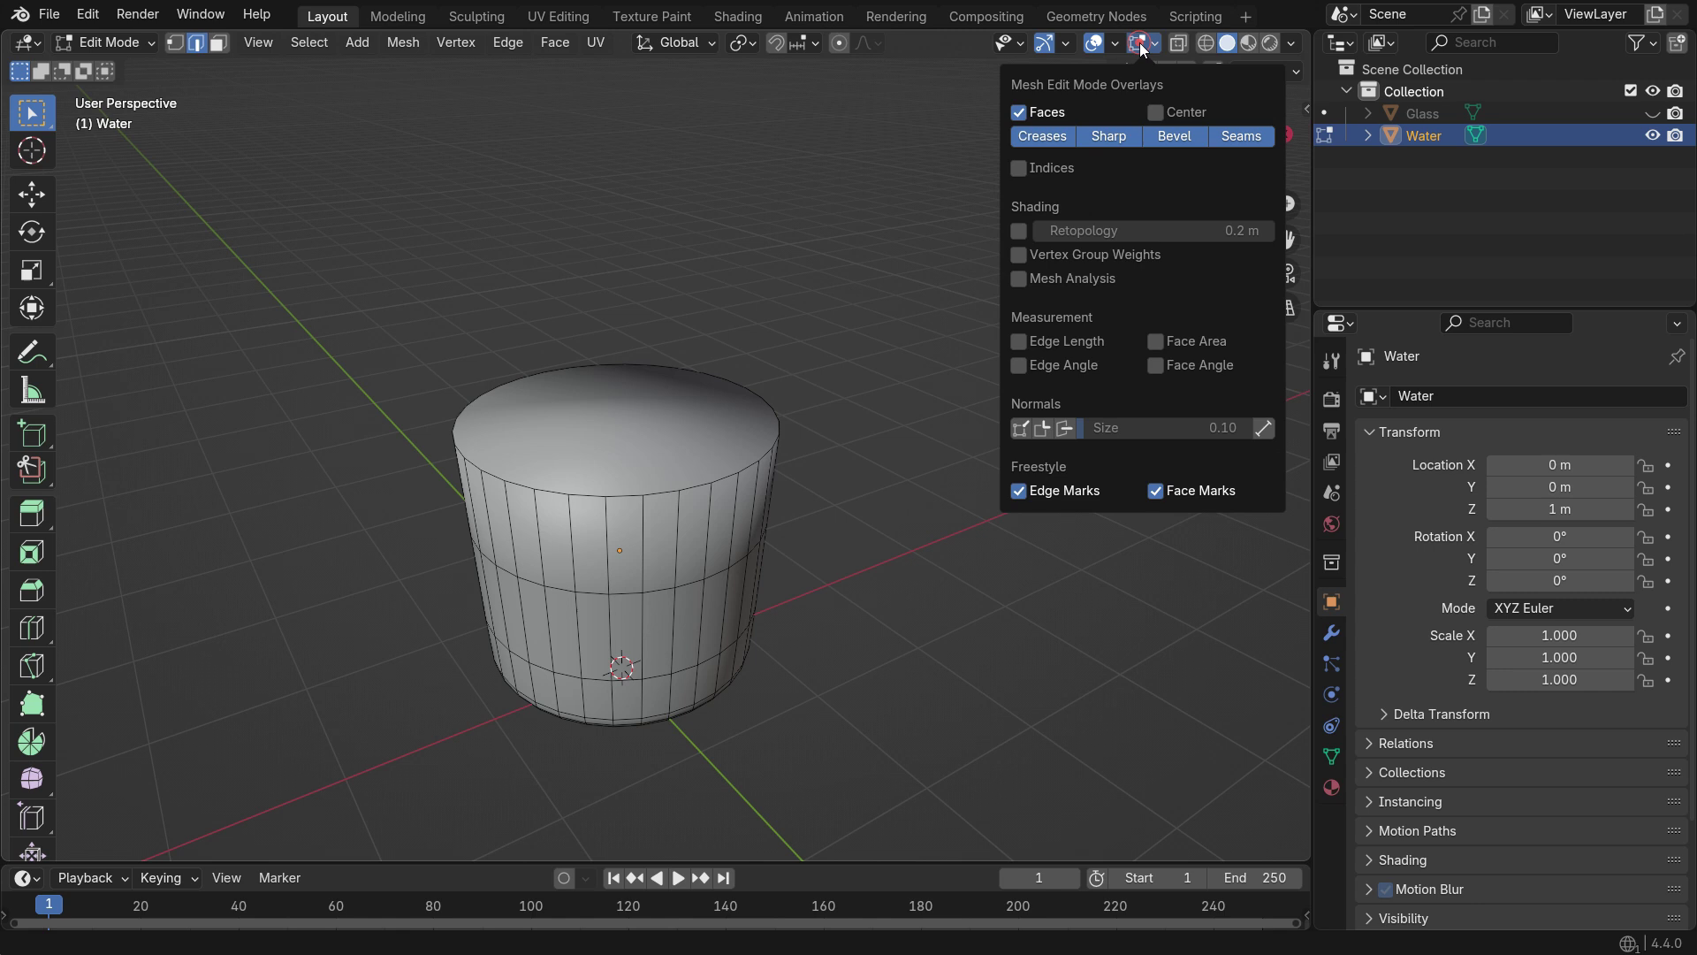
left_click(1063, 428)
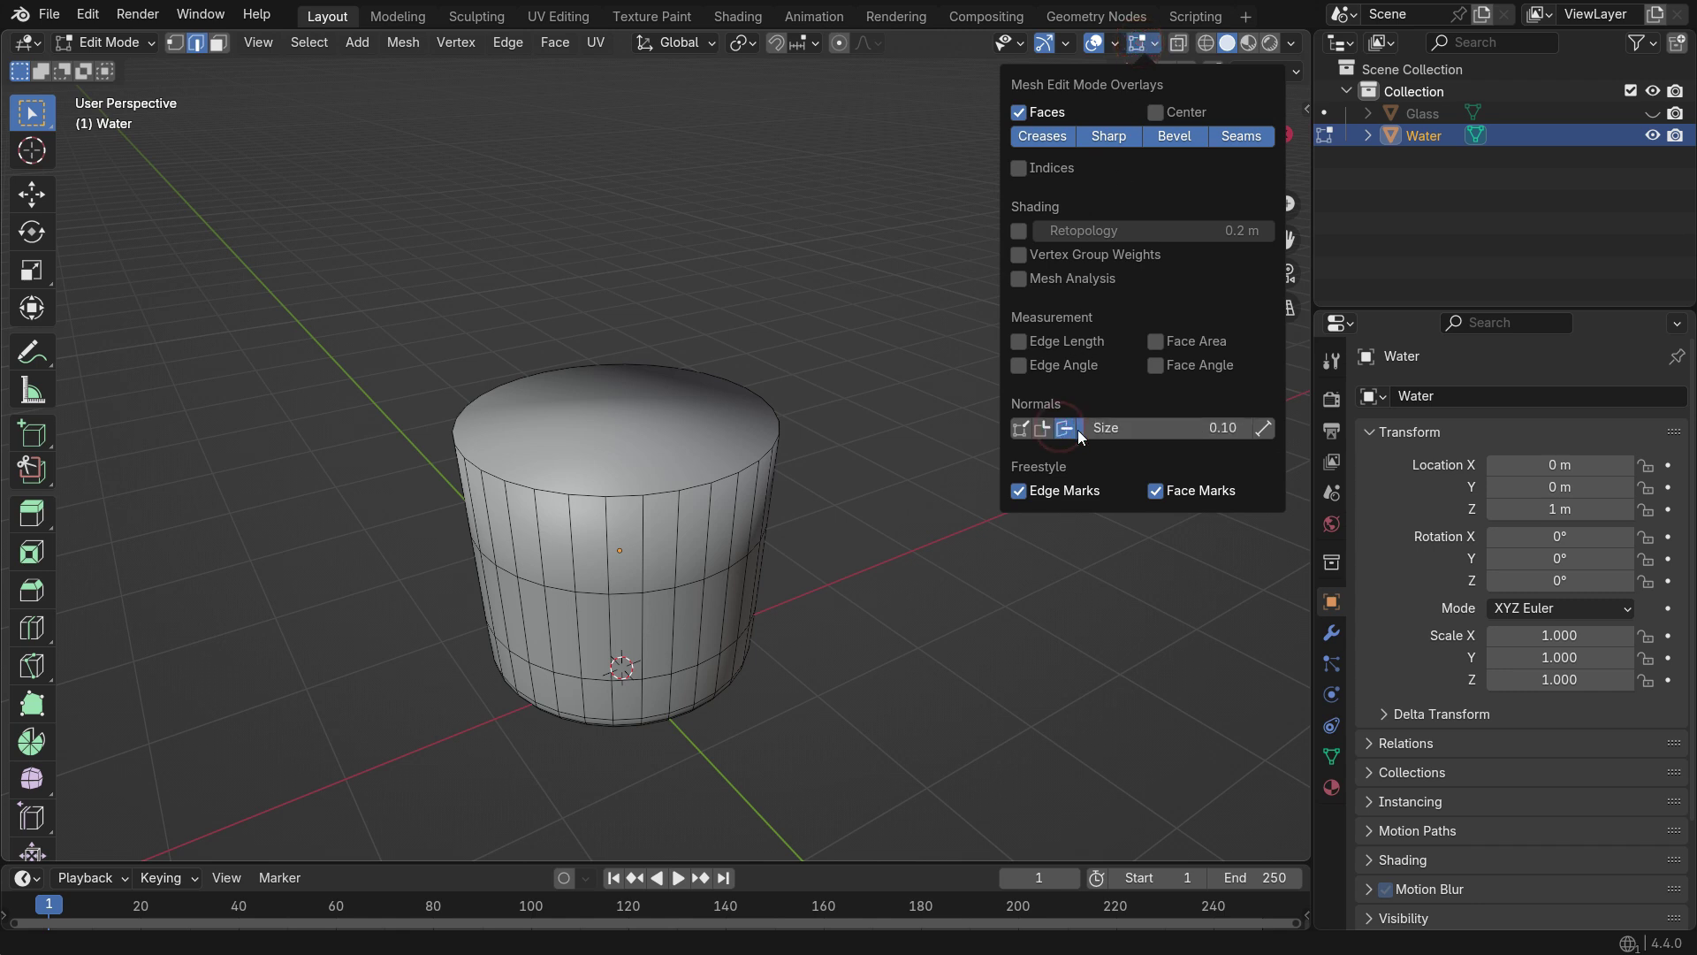
mouse_move(1105, 427)
left_mouse_down()
mouse_move(1150, 427)
mouse_move(1097, 428)
left_mouse_up()
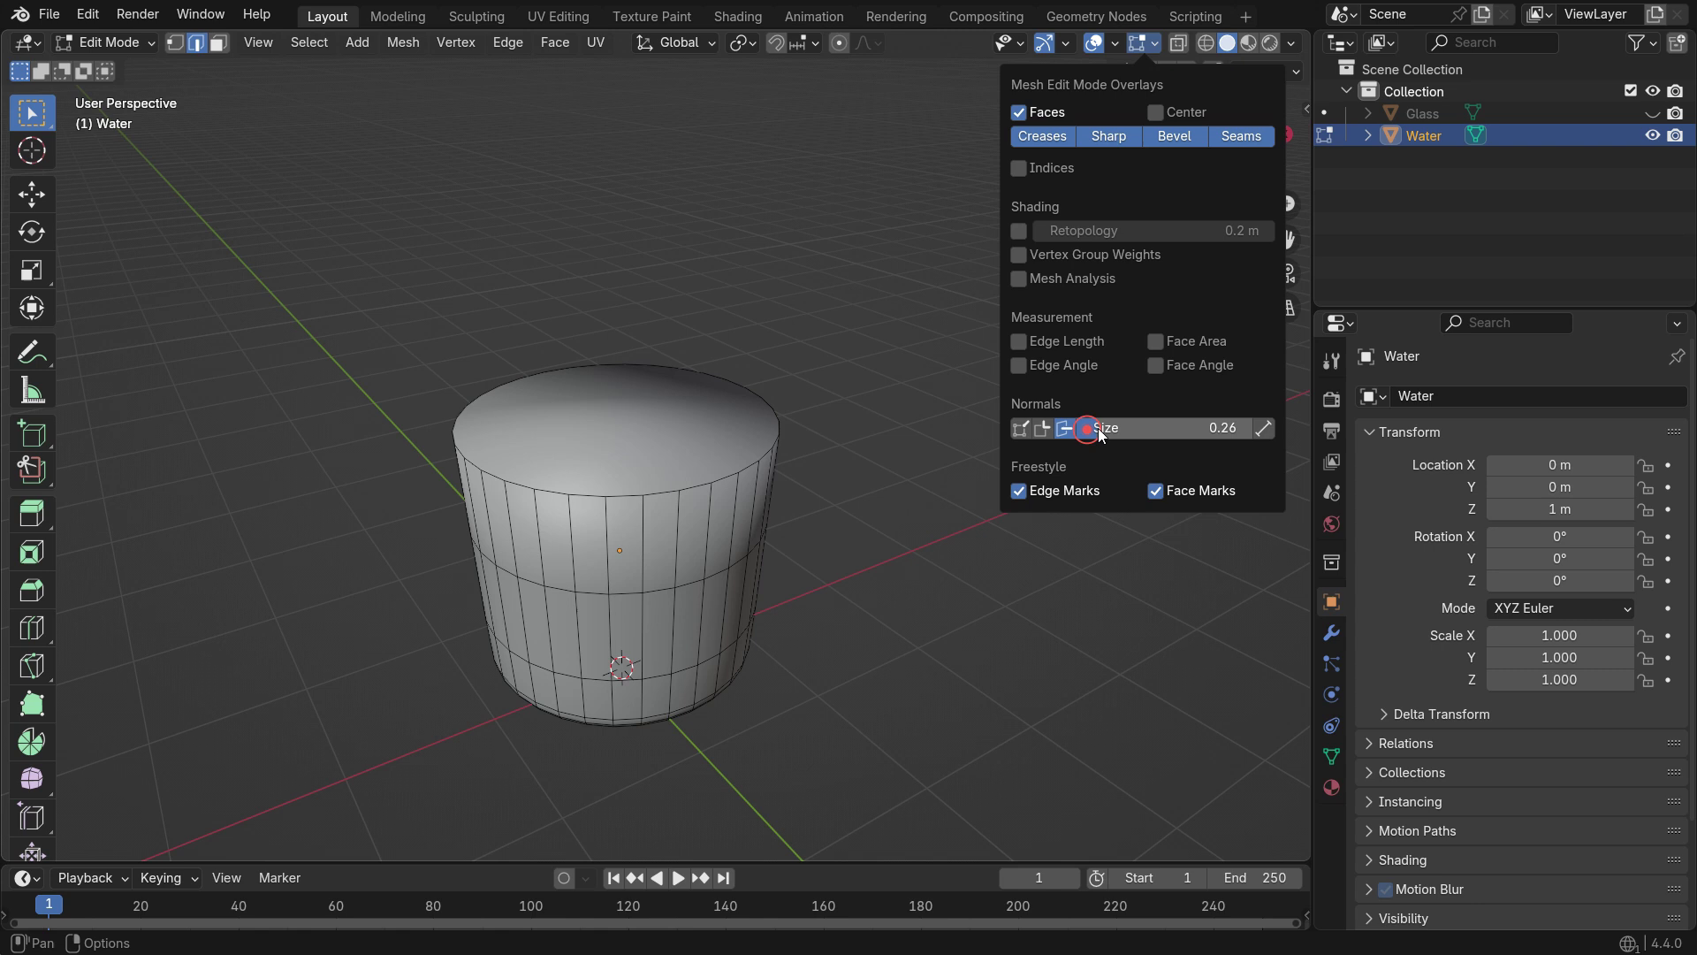
key("z")
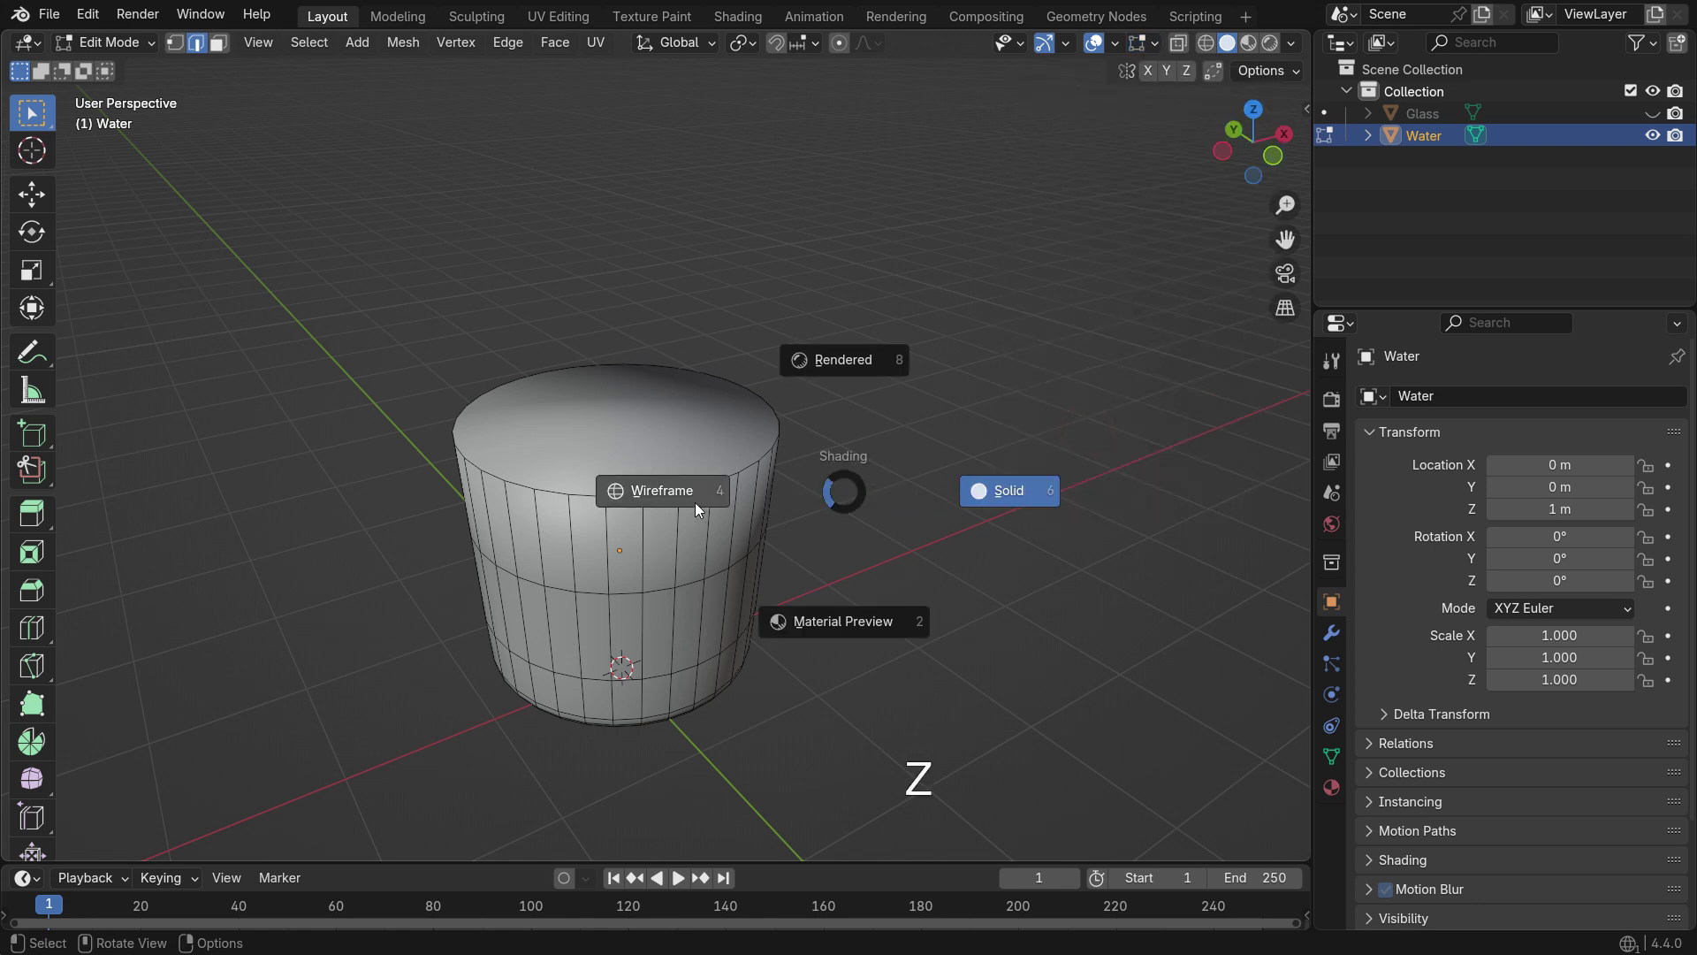
left_click(689, 500)
mouse_move(689, 499)
middle_mouse_down()
mouse_move(652, 552)
mouse_move(686, 590)
middle_mouse_up()
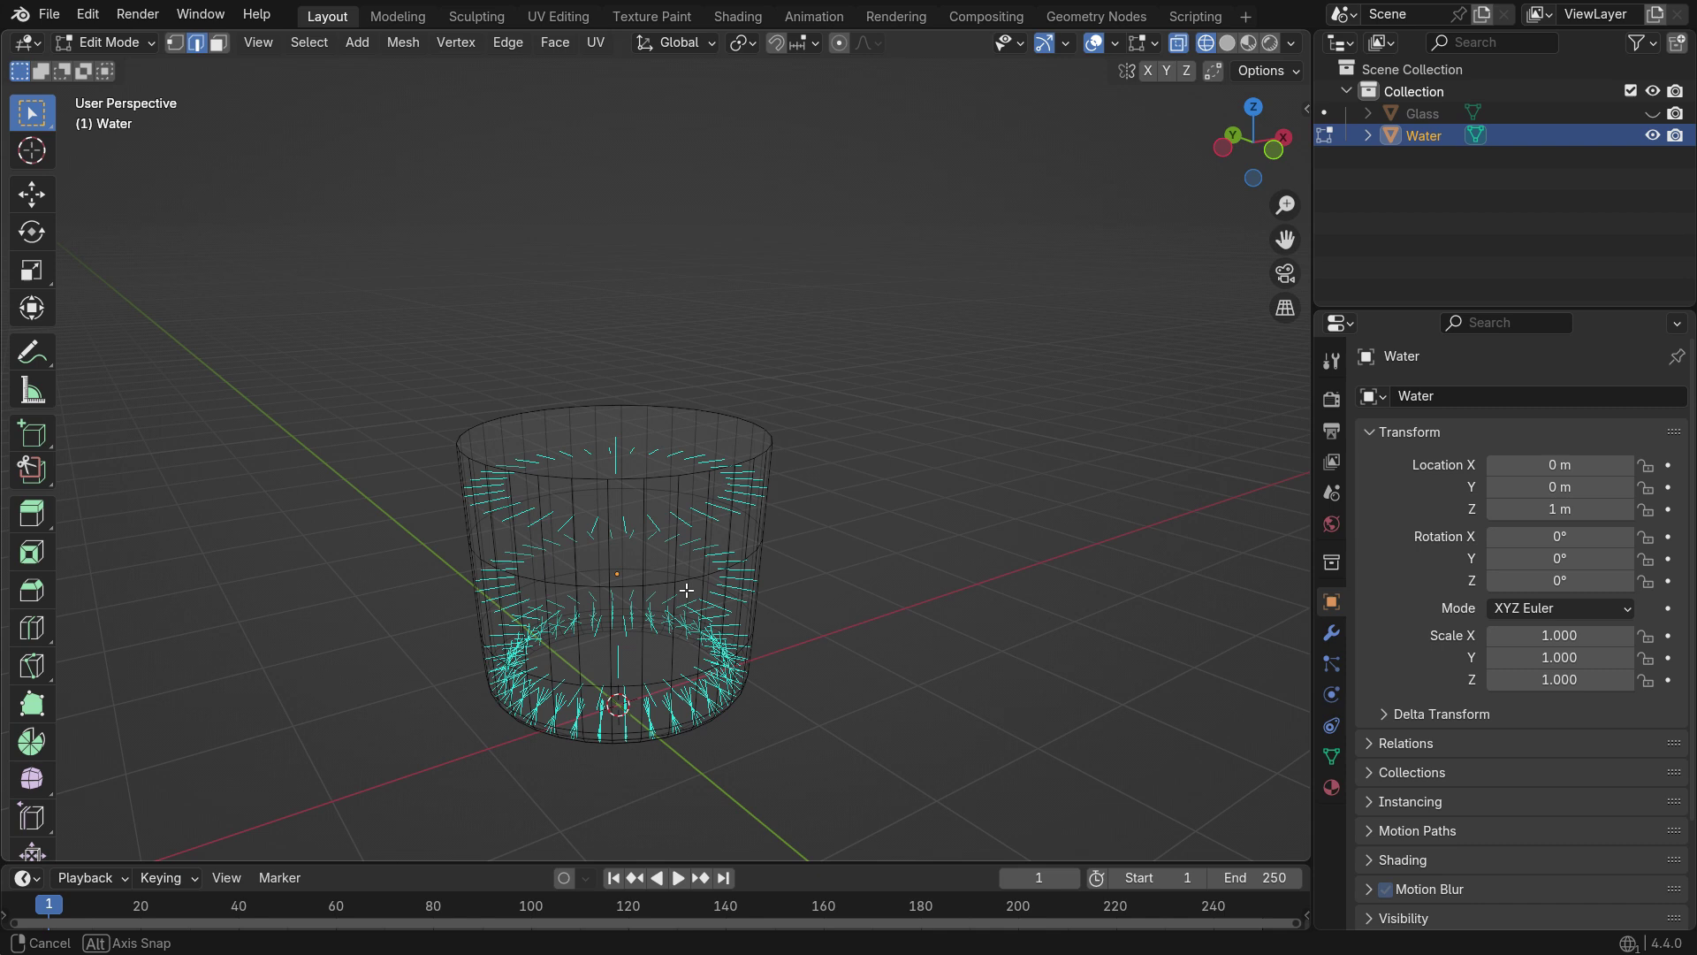
middle_click_drag(687, 589, 686, 590)
Select the whole Water mesh and recalculate its normals outside
key("a")
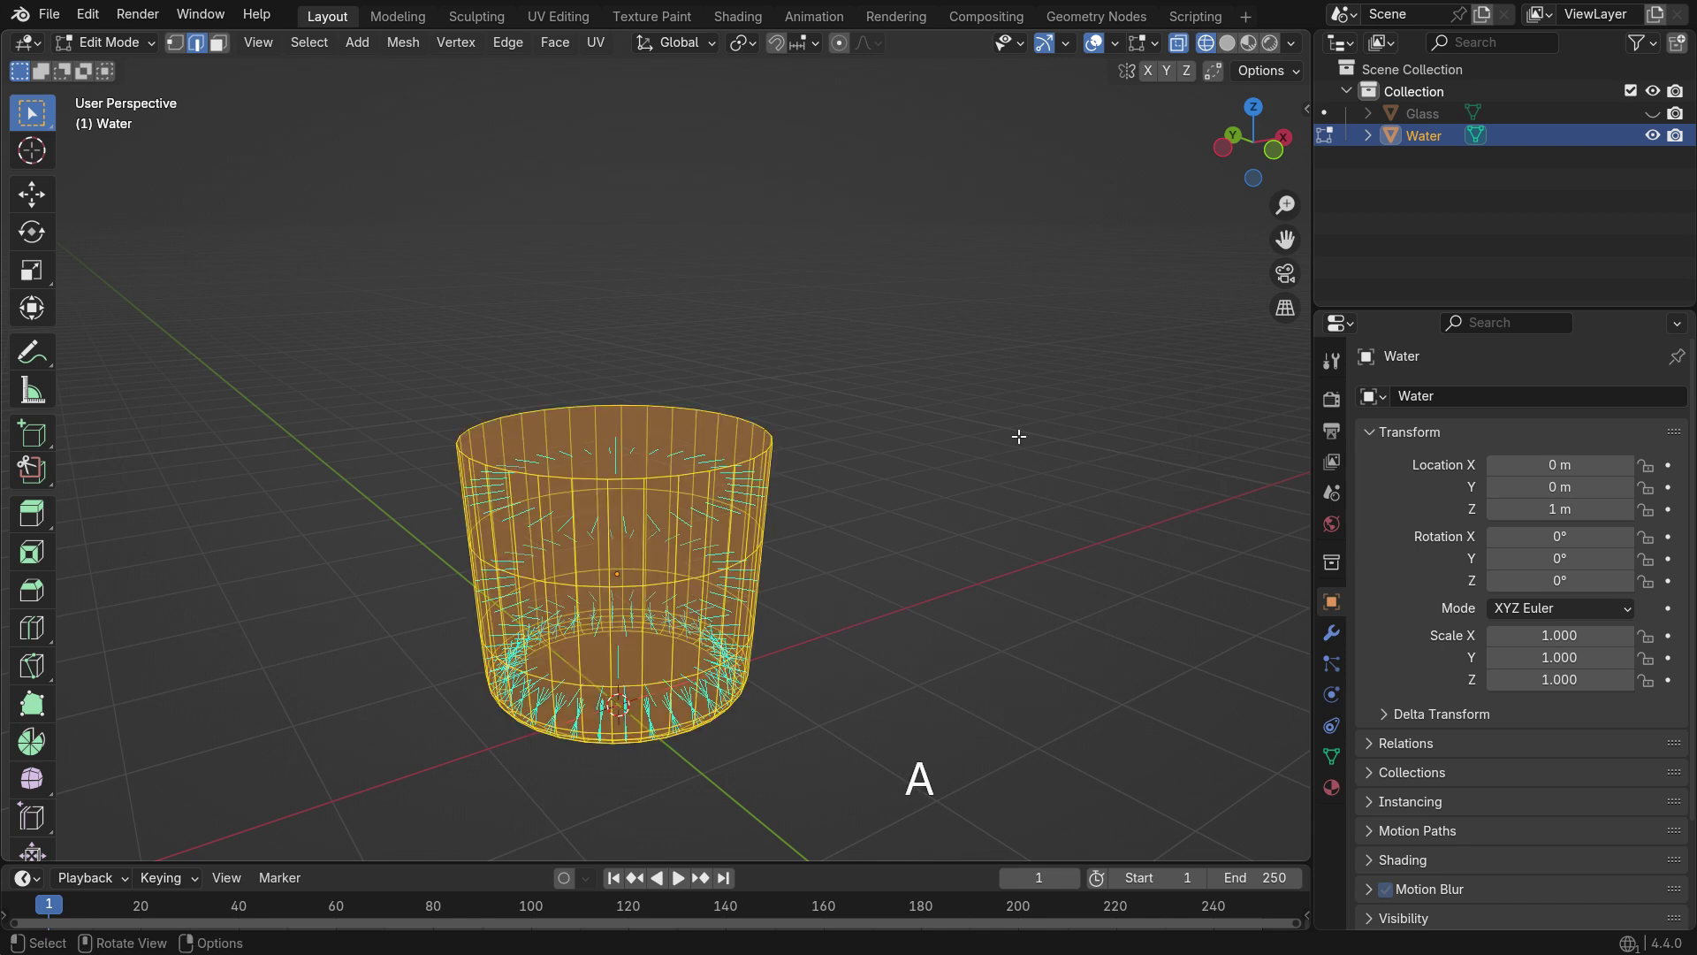
key("alt+n")
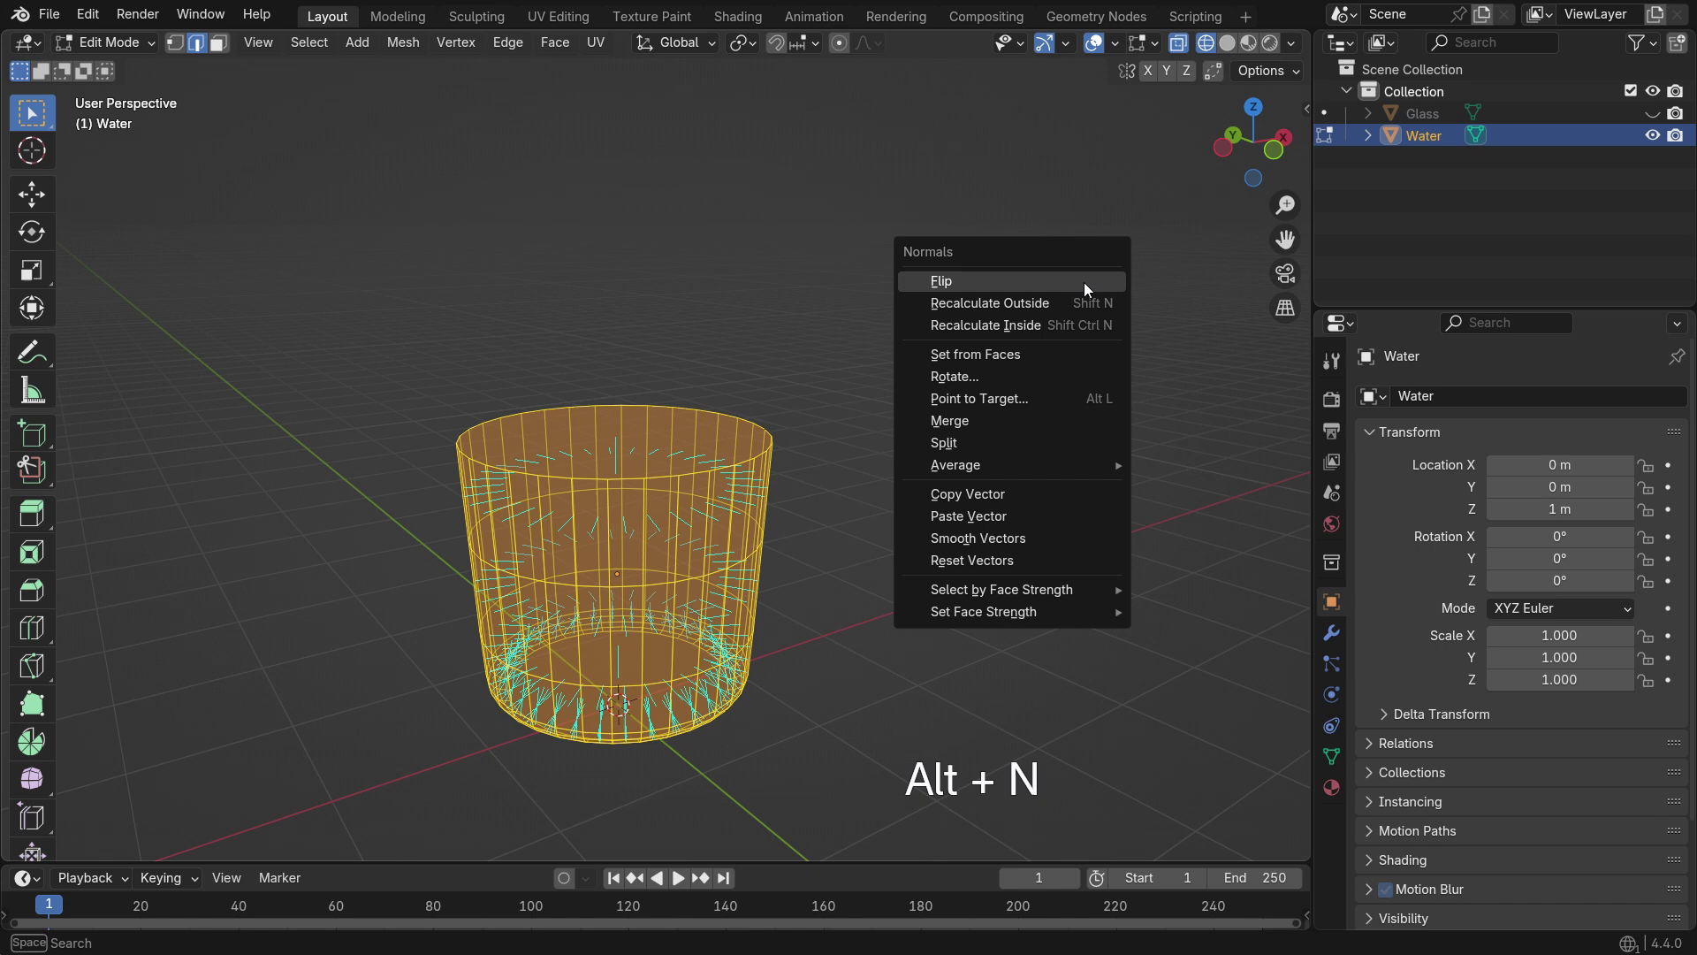
left_click(1044, 304)
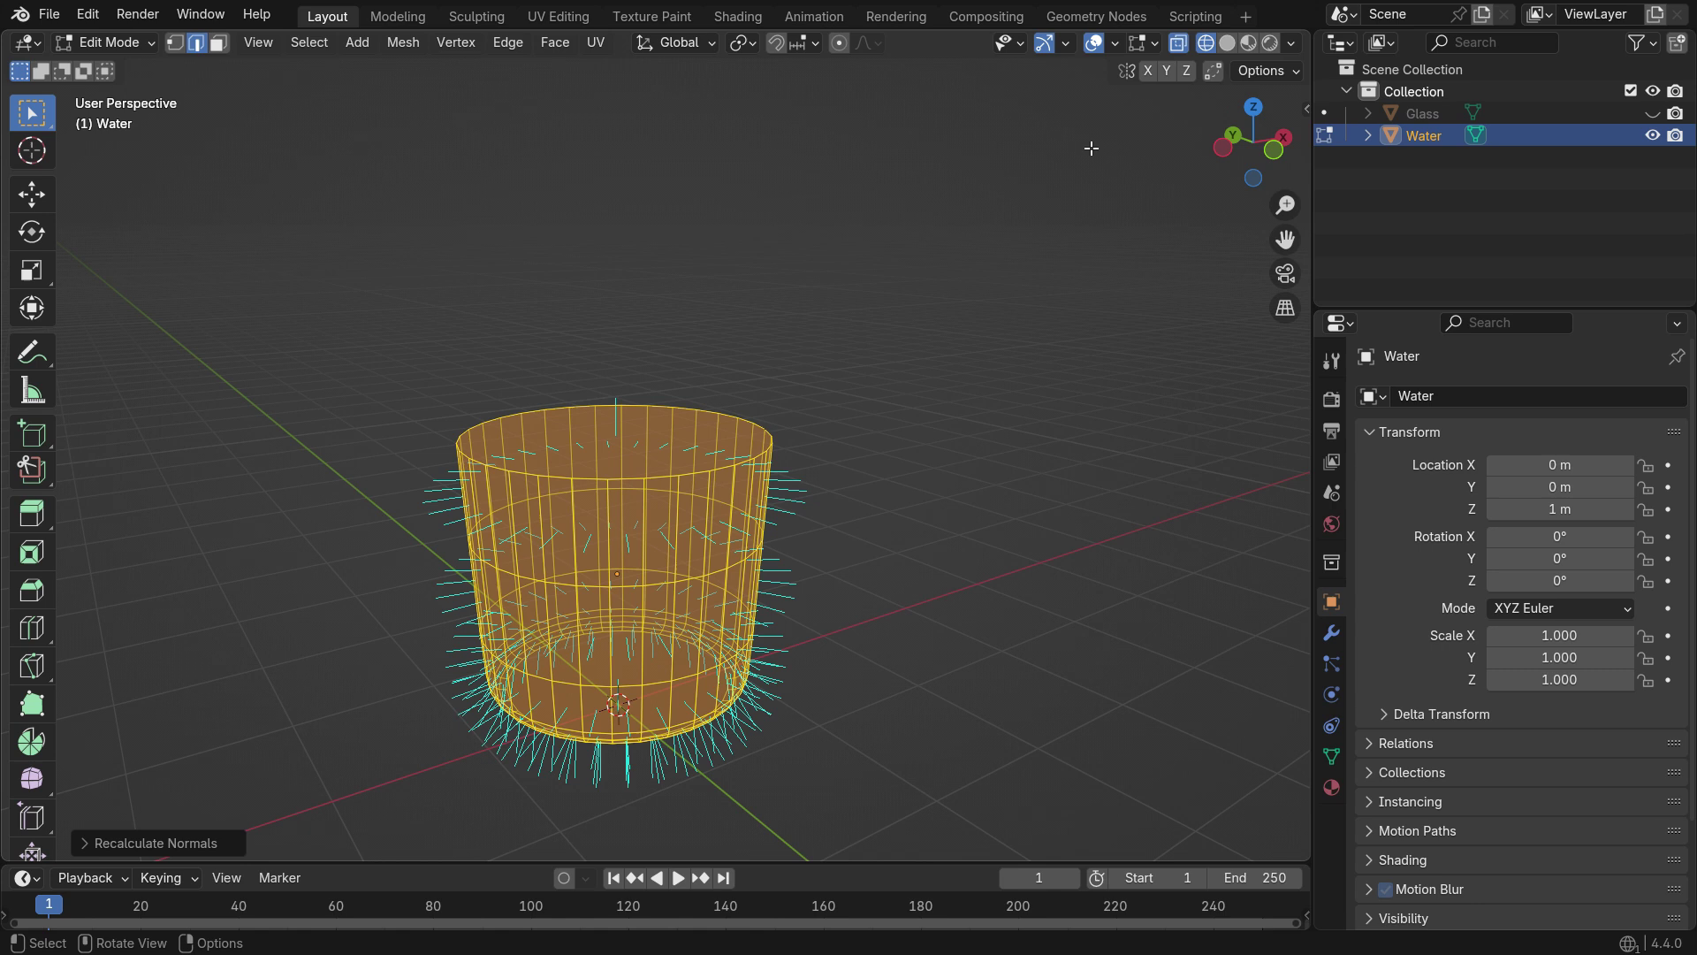
Turn off the face normals display, return the Water object to Object Mode, and switch to solid shading
left_click(1152, 42)
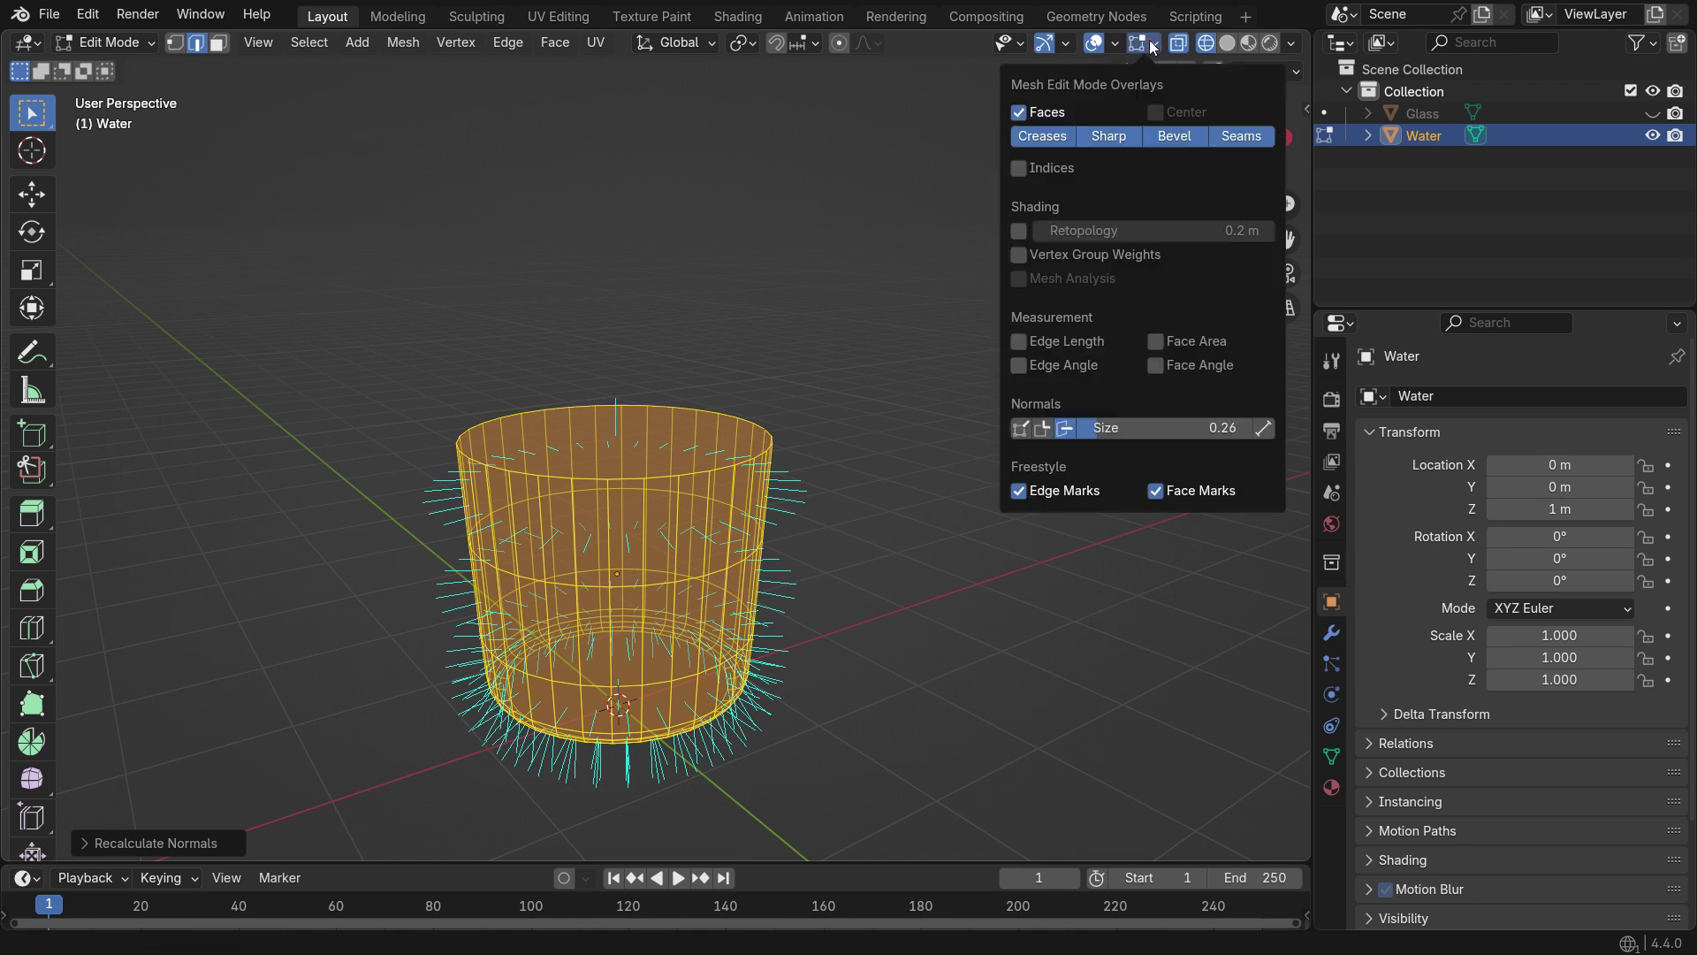
left_click(1064, 432)
key("Tab")
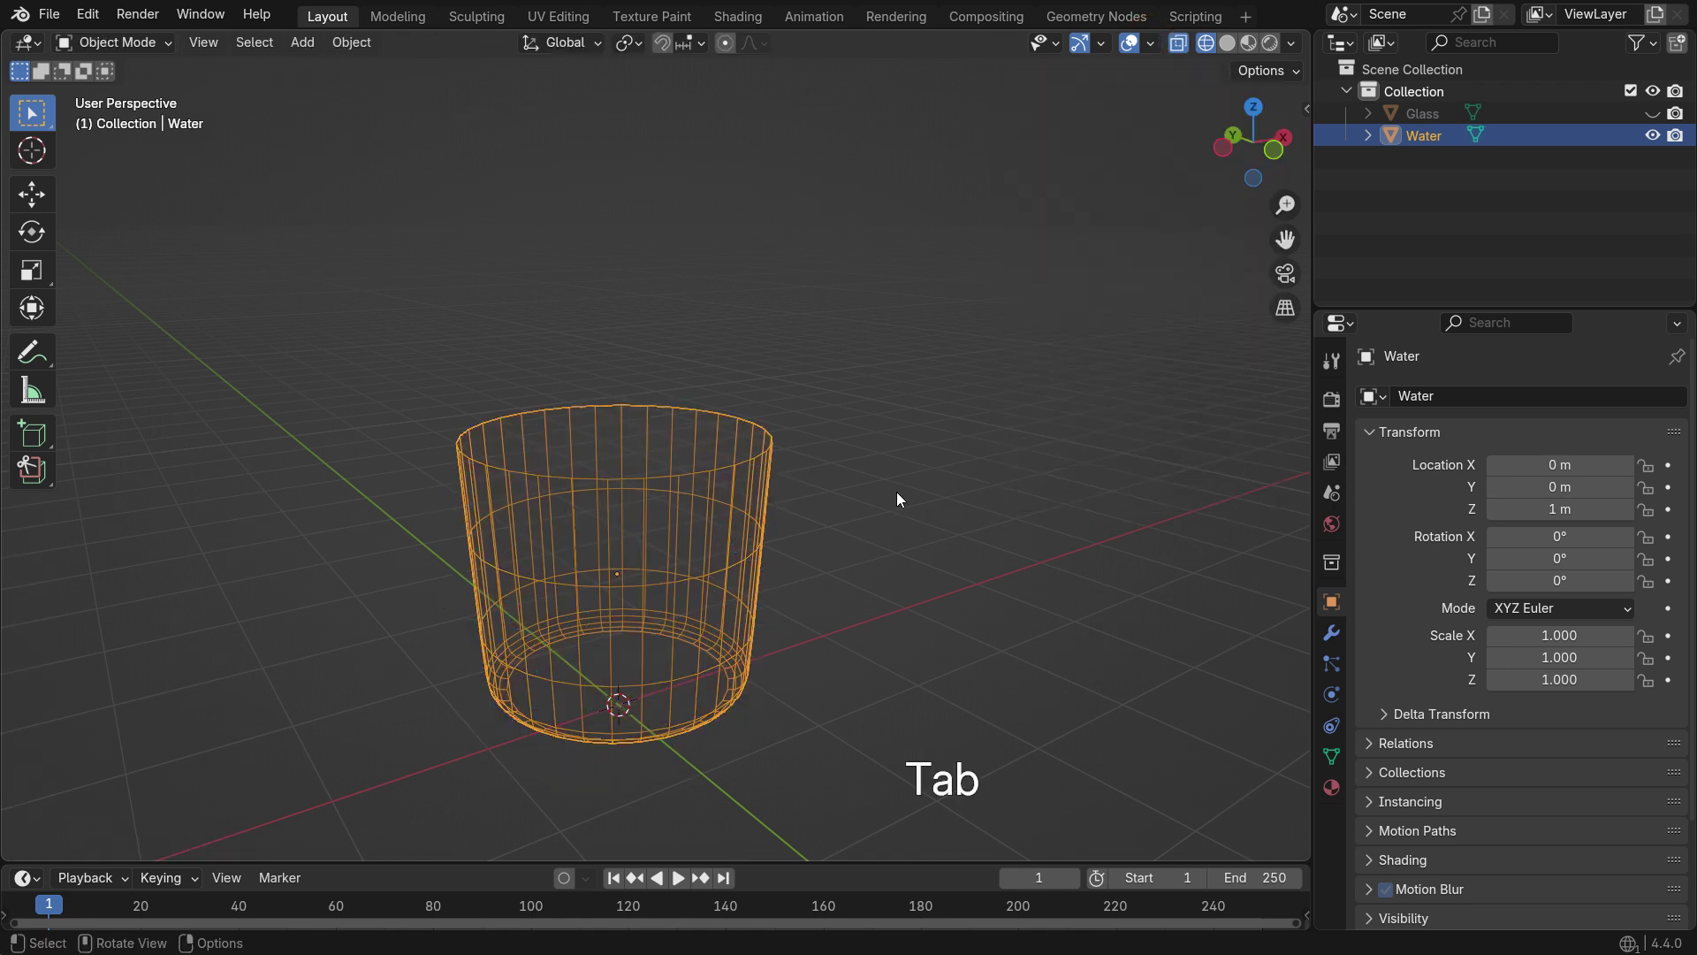
key("z")
left_click(1043, 493)
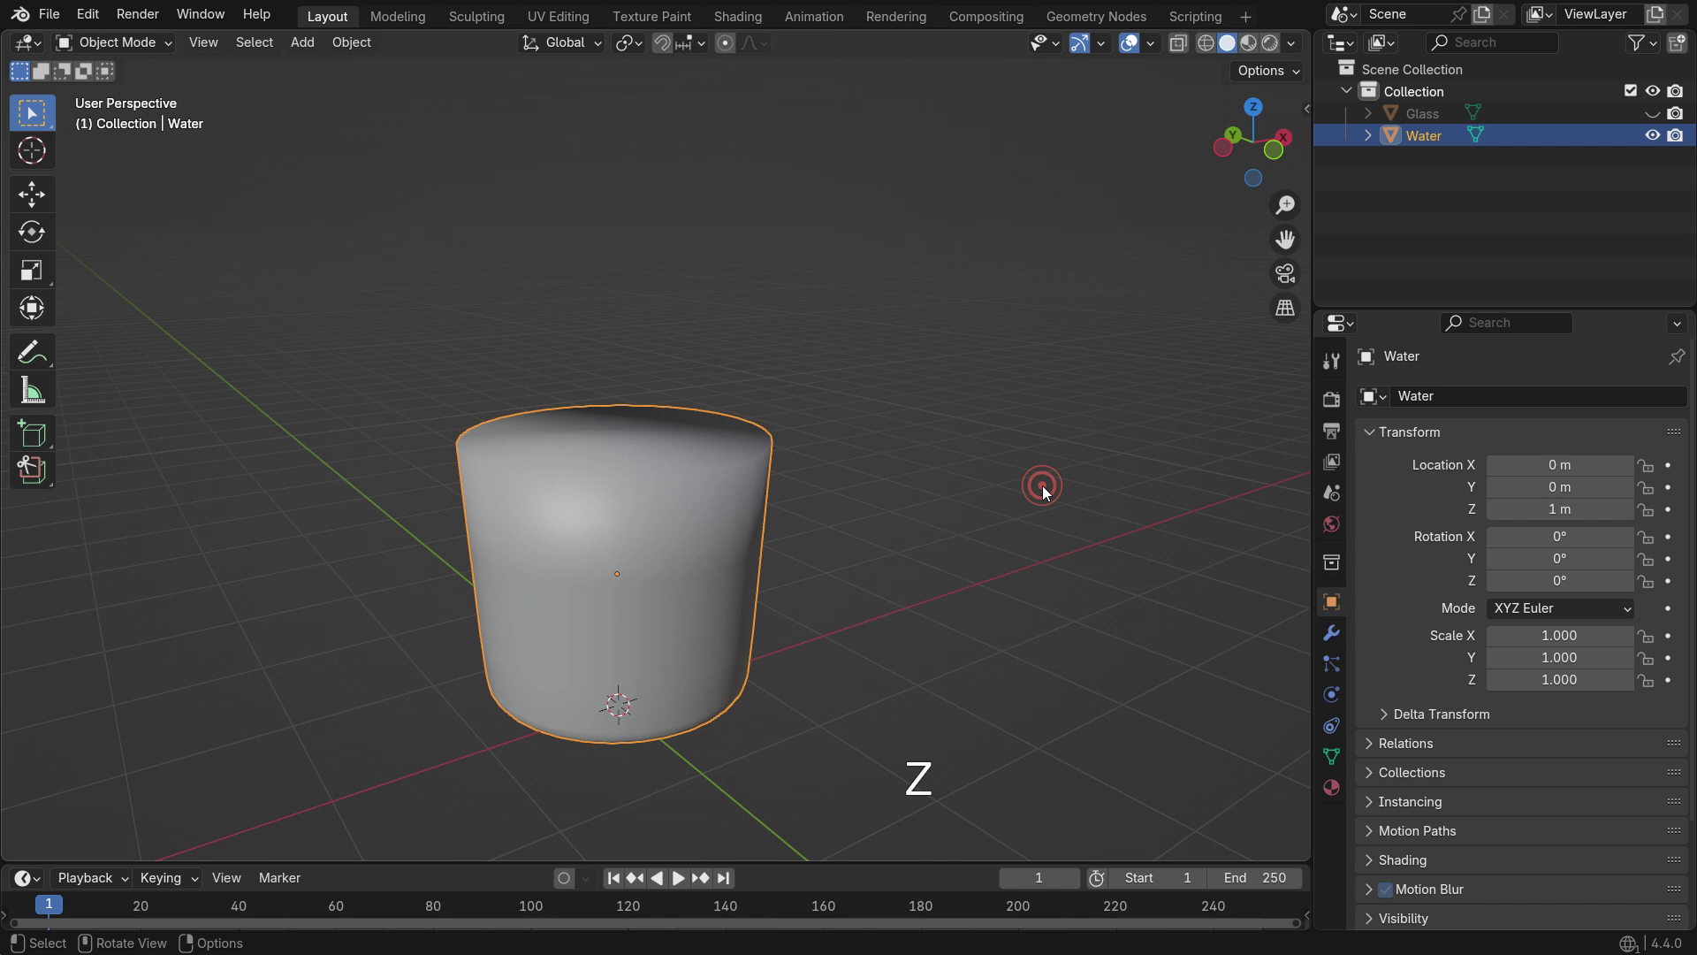
Apply Shade Auto Smooth to the Water object
right_click(999, 200)
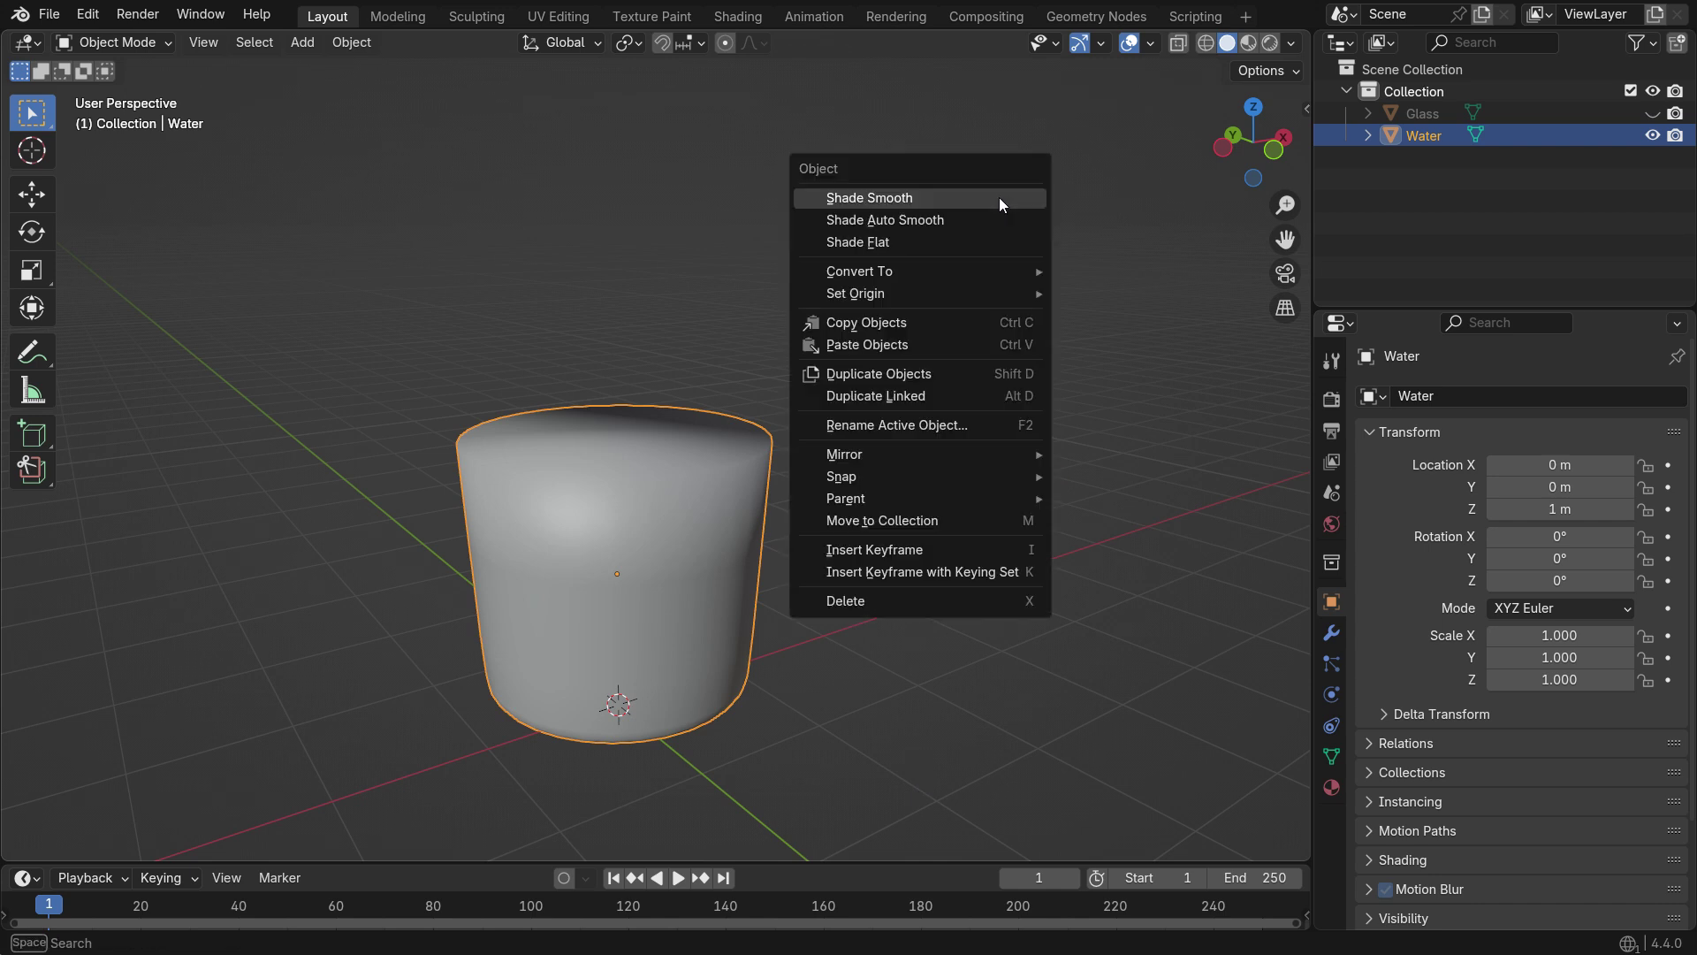
left_click(971, 222)
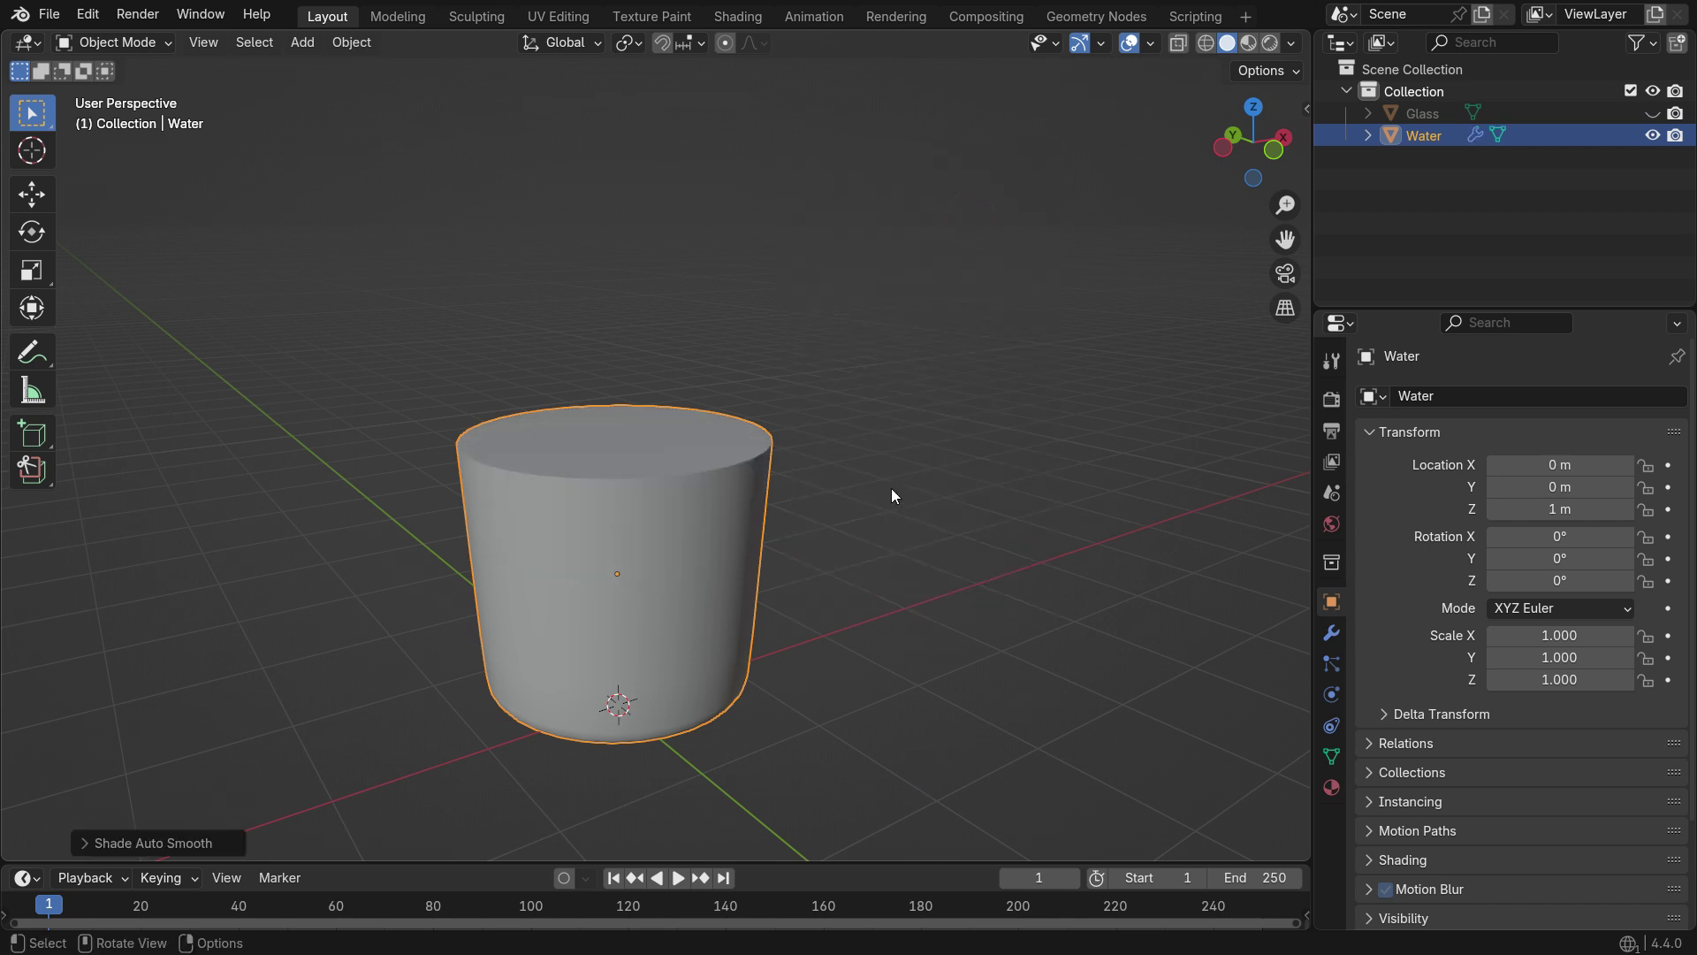
middle_click_drag(891, 488, 895, 497)
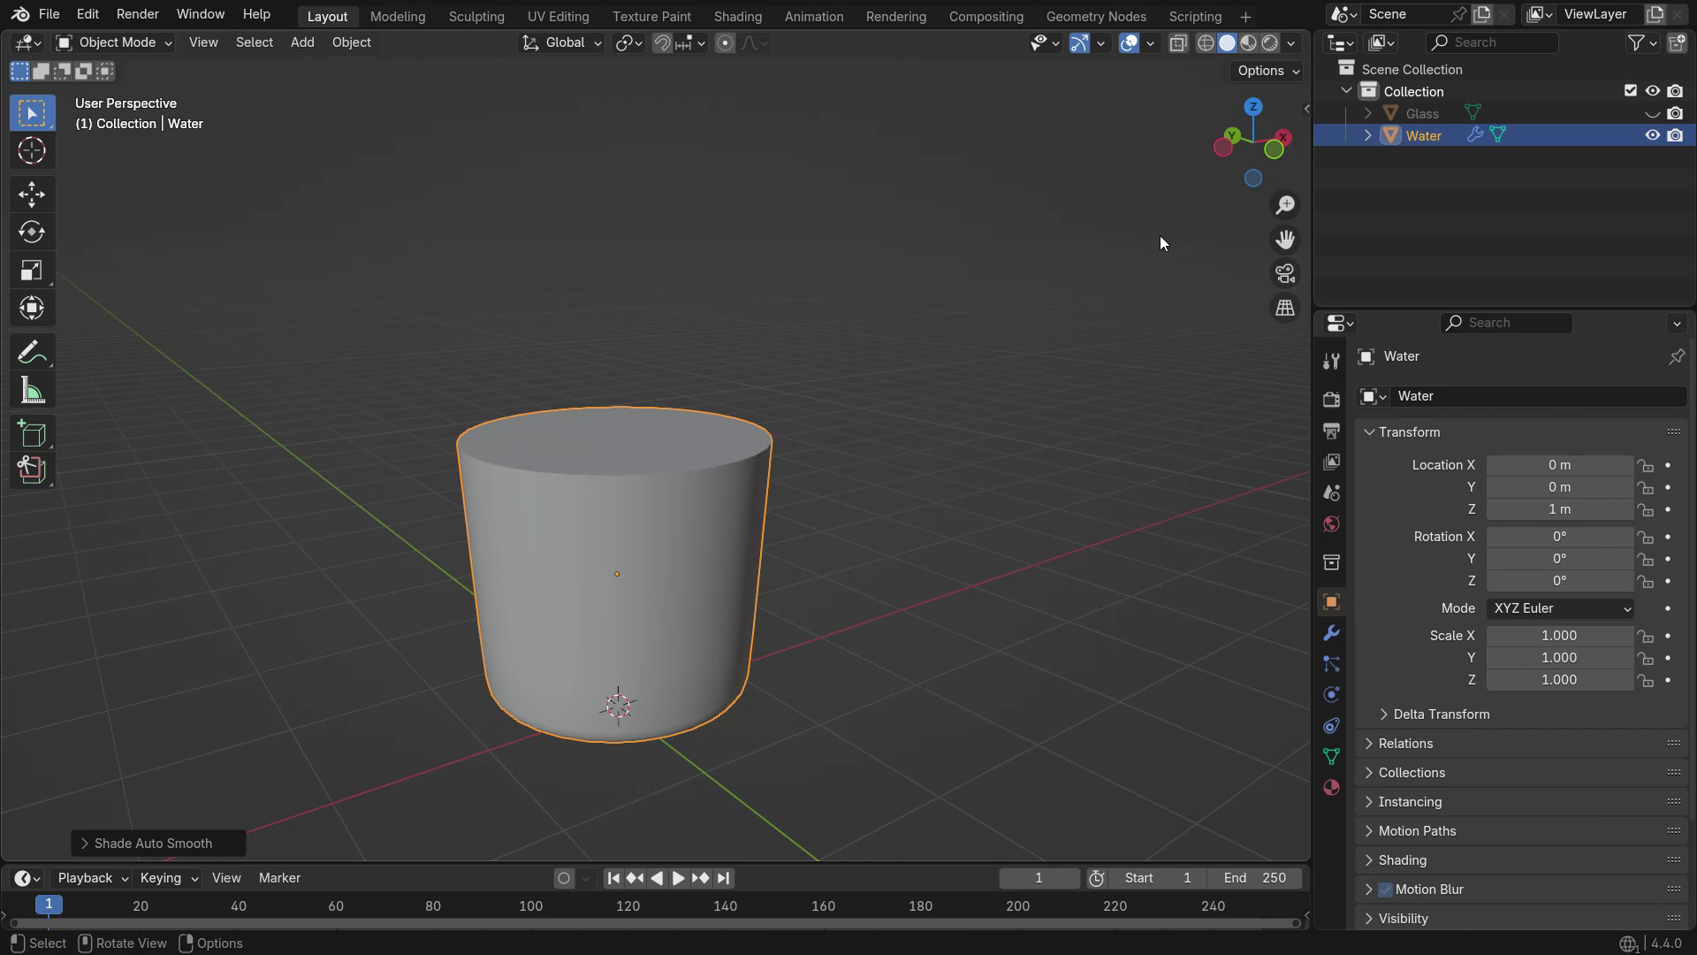
Unhide the Glass object and add a Subdivision Surface modifier to it with viewport level 2
left_click(1651, 113)
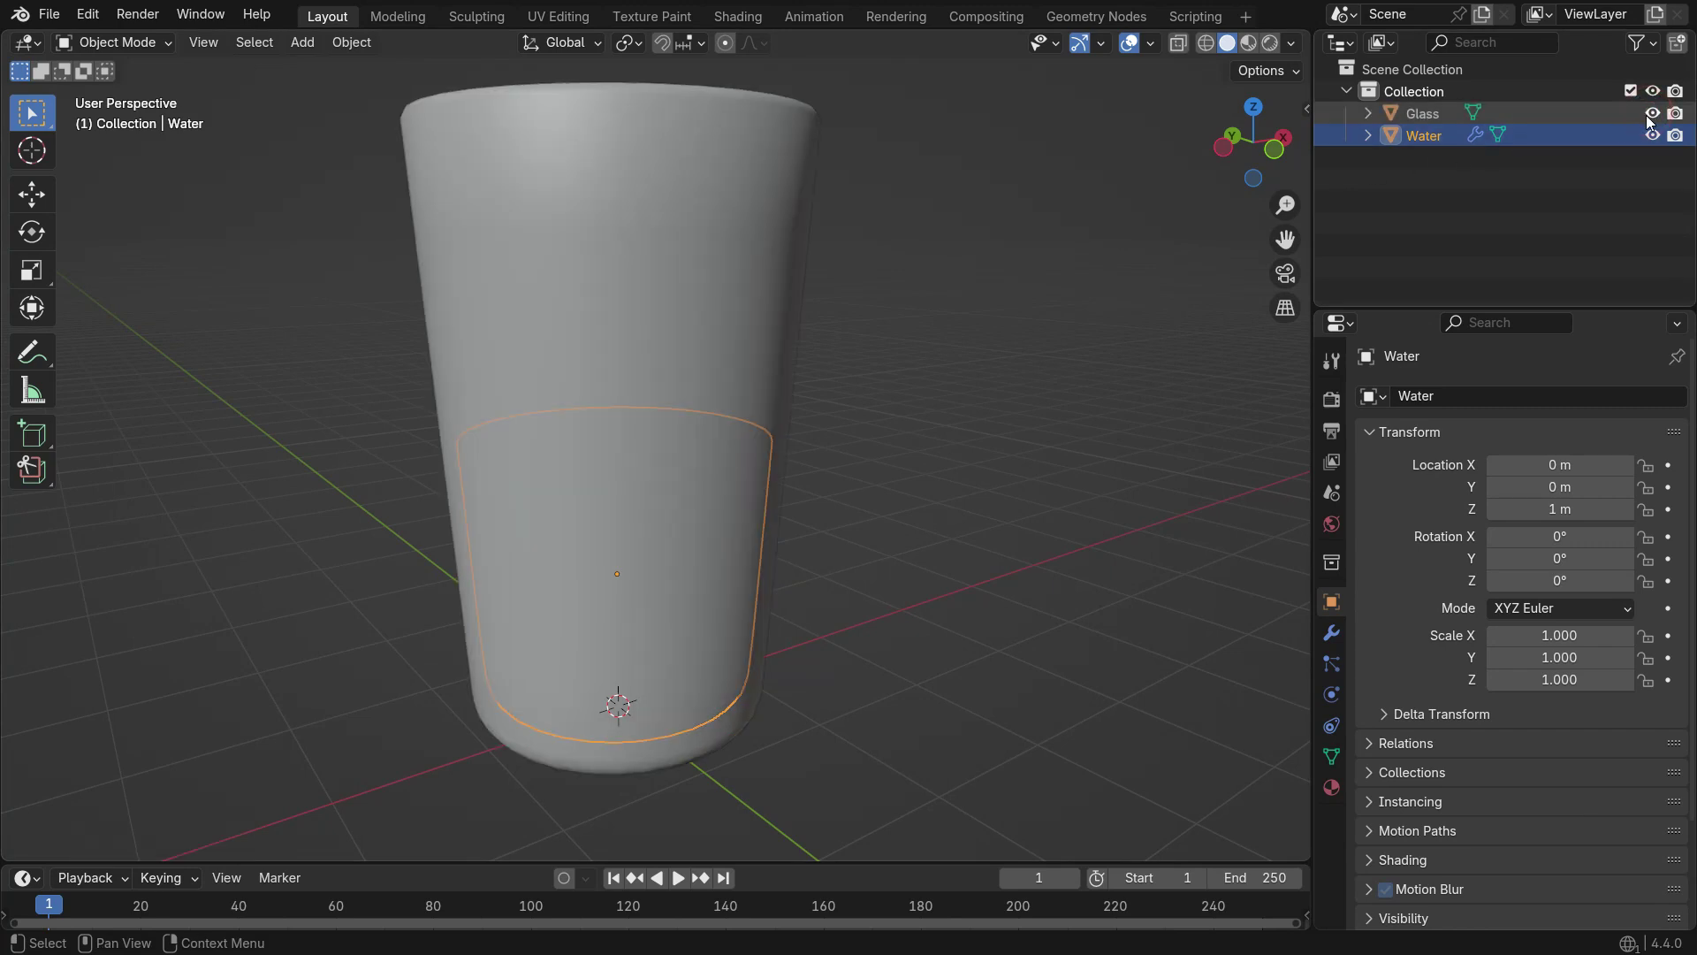
middle_click_drag(823, 310, 774, 449)
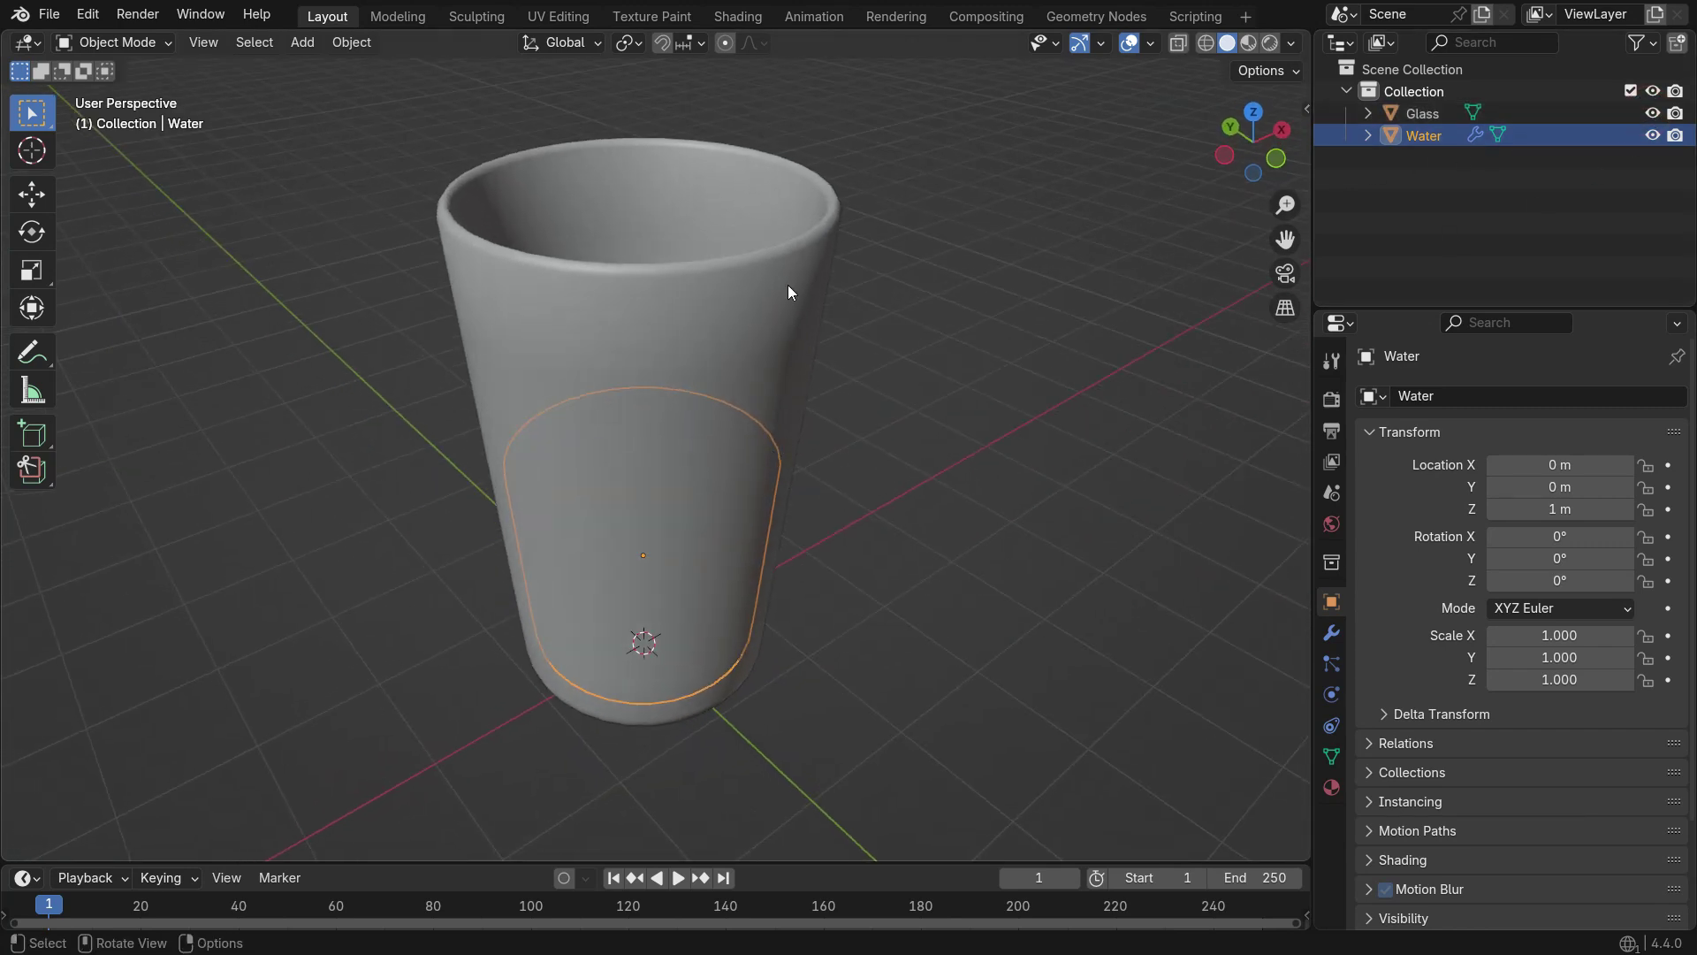
left_click(790, 291)
left_click(1331, 632)
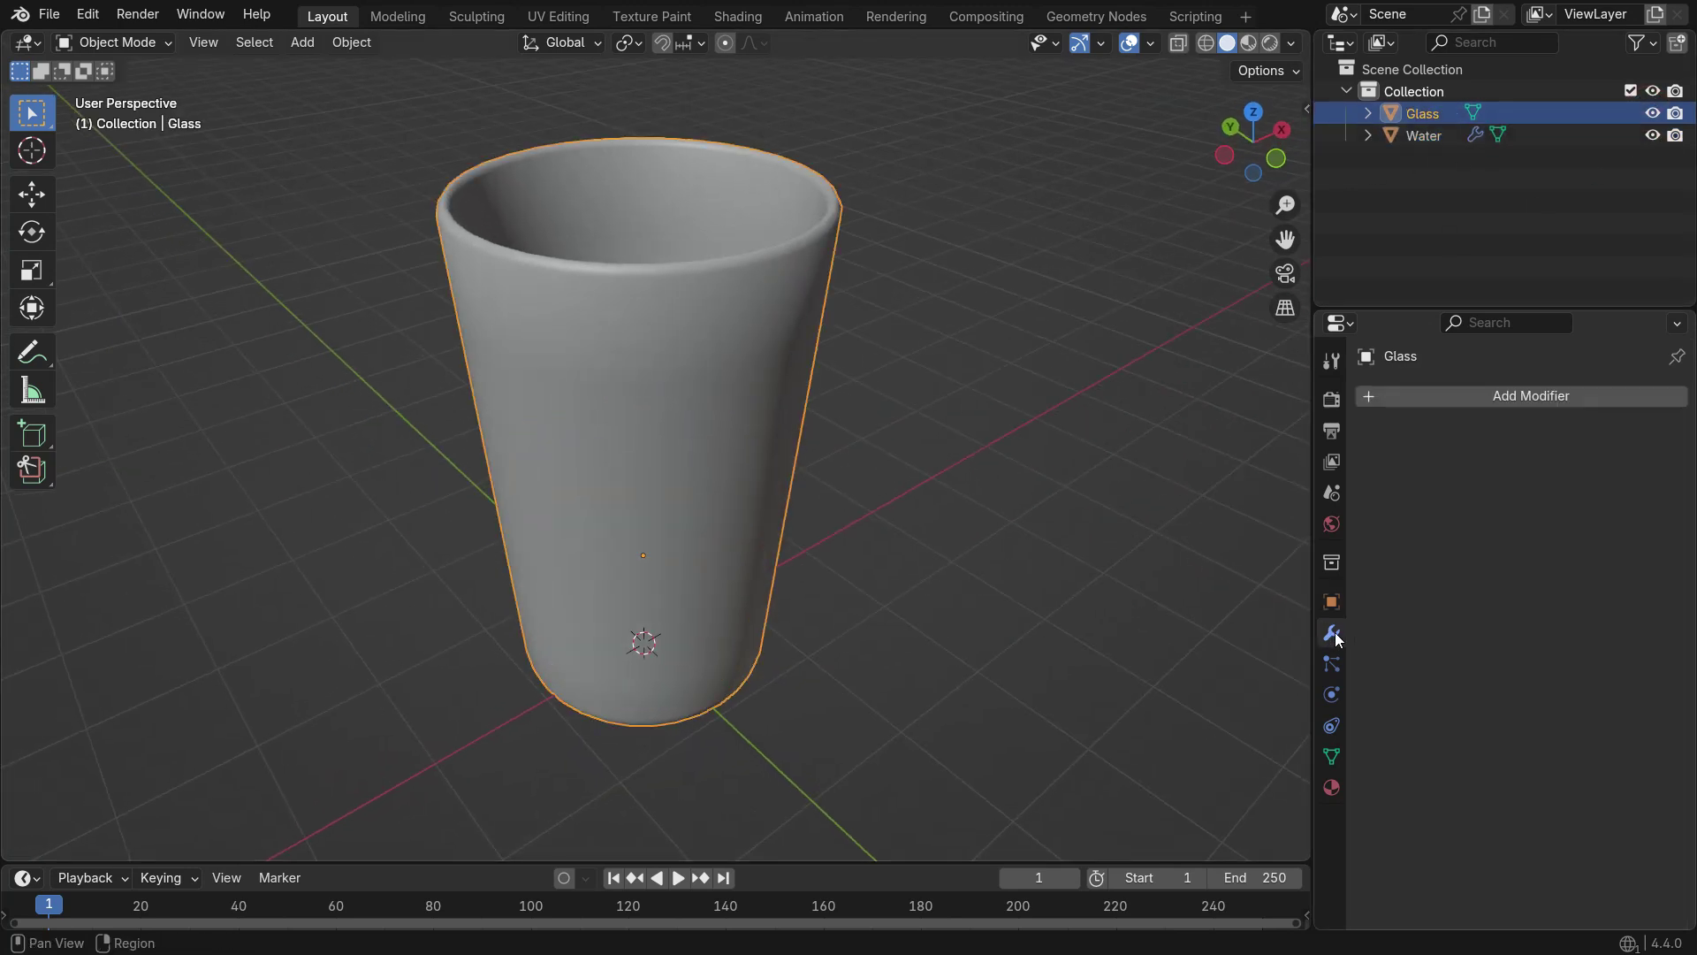
left_click(1525, 395)
left_click(1517, 394)
left_click(1355, 457)
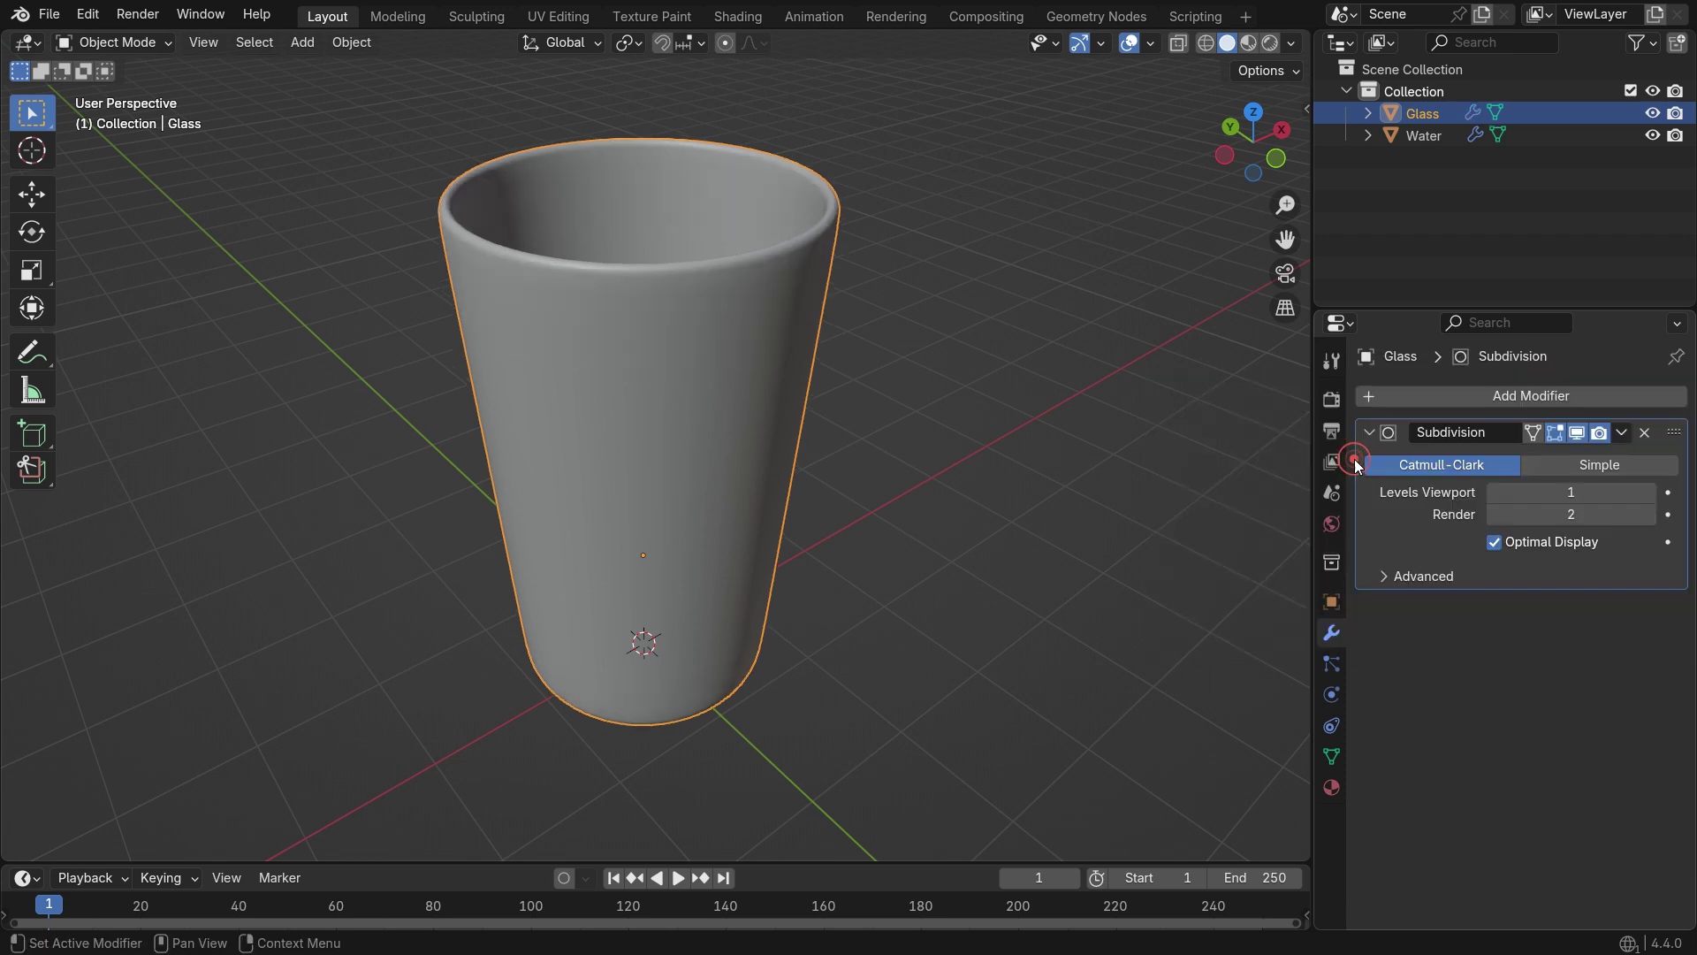
left_click(1650, 492)
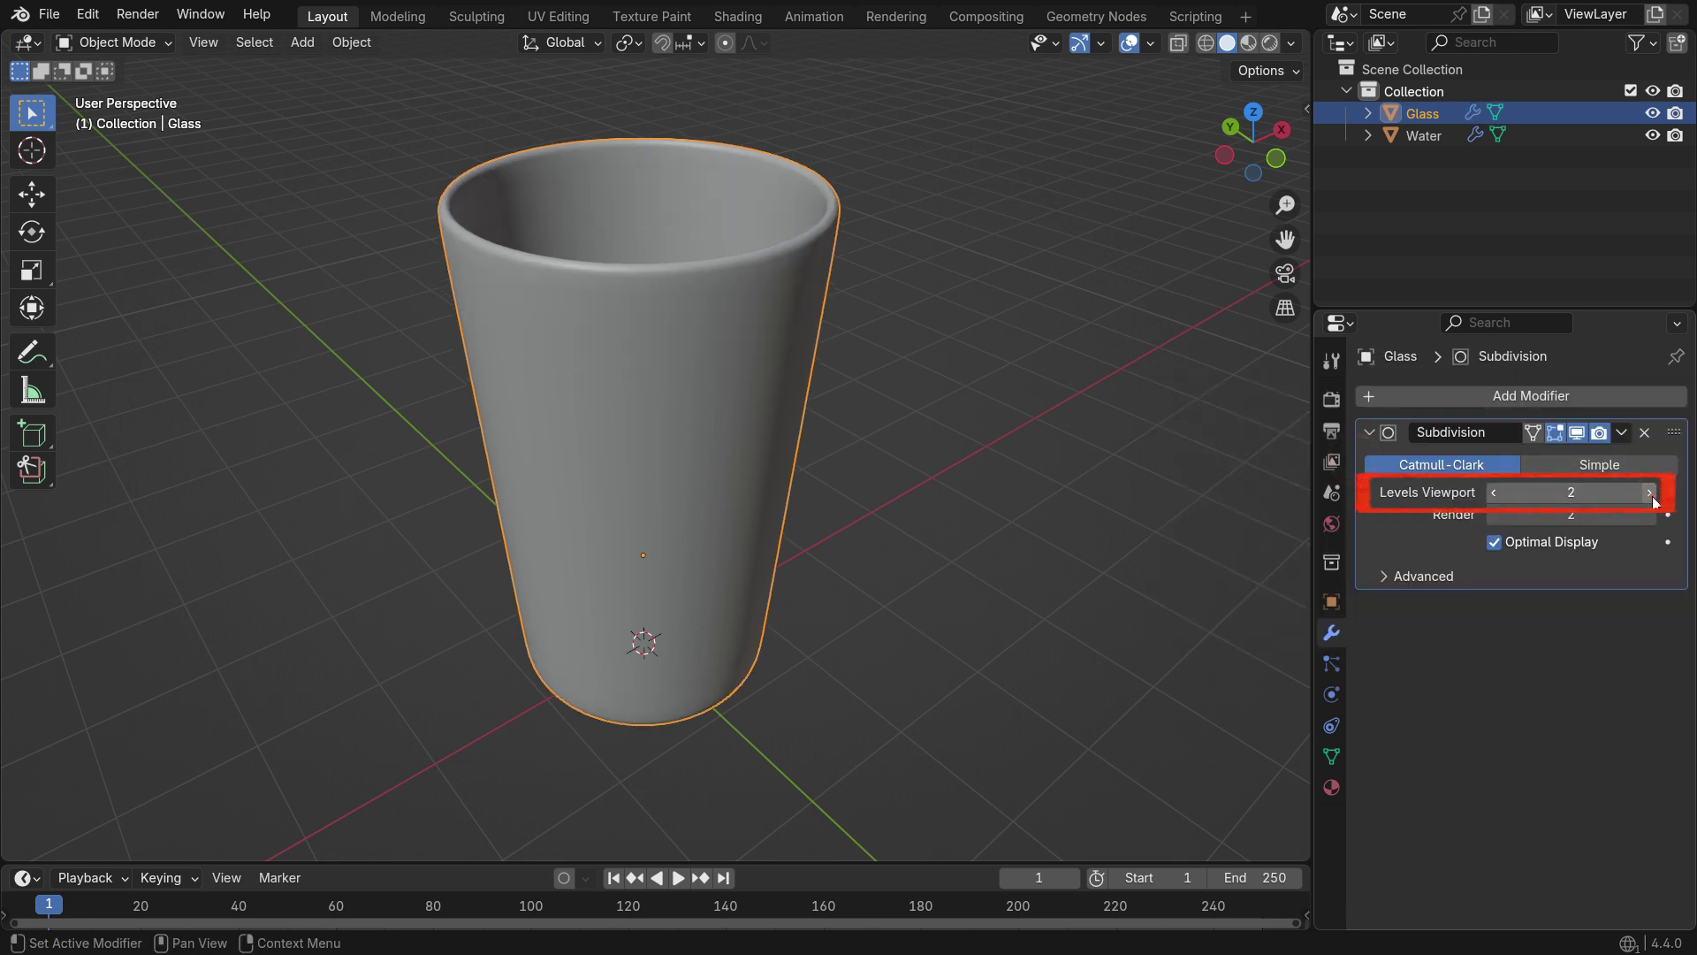
middle_click_drag(617, 212, 723, 427)
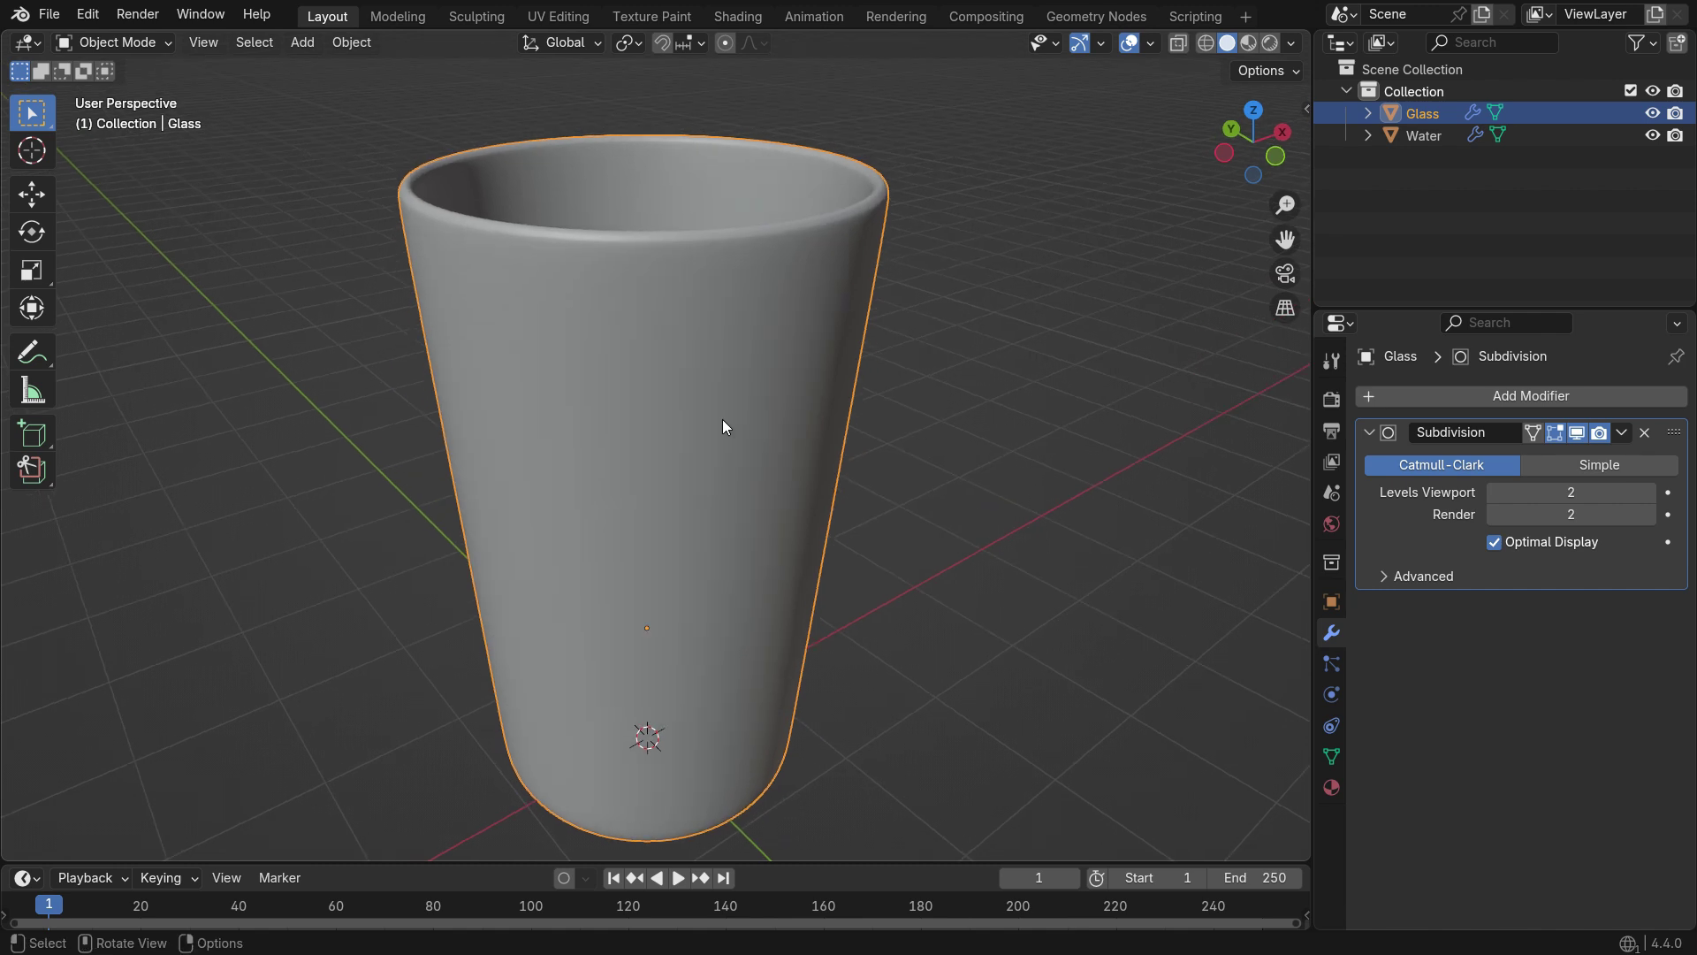
In front wireframe view, scale the Water object down uniformly to about 0.987 to leave a slight gap inside the glass
left_click(1389, 140)
key("KP_1")
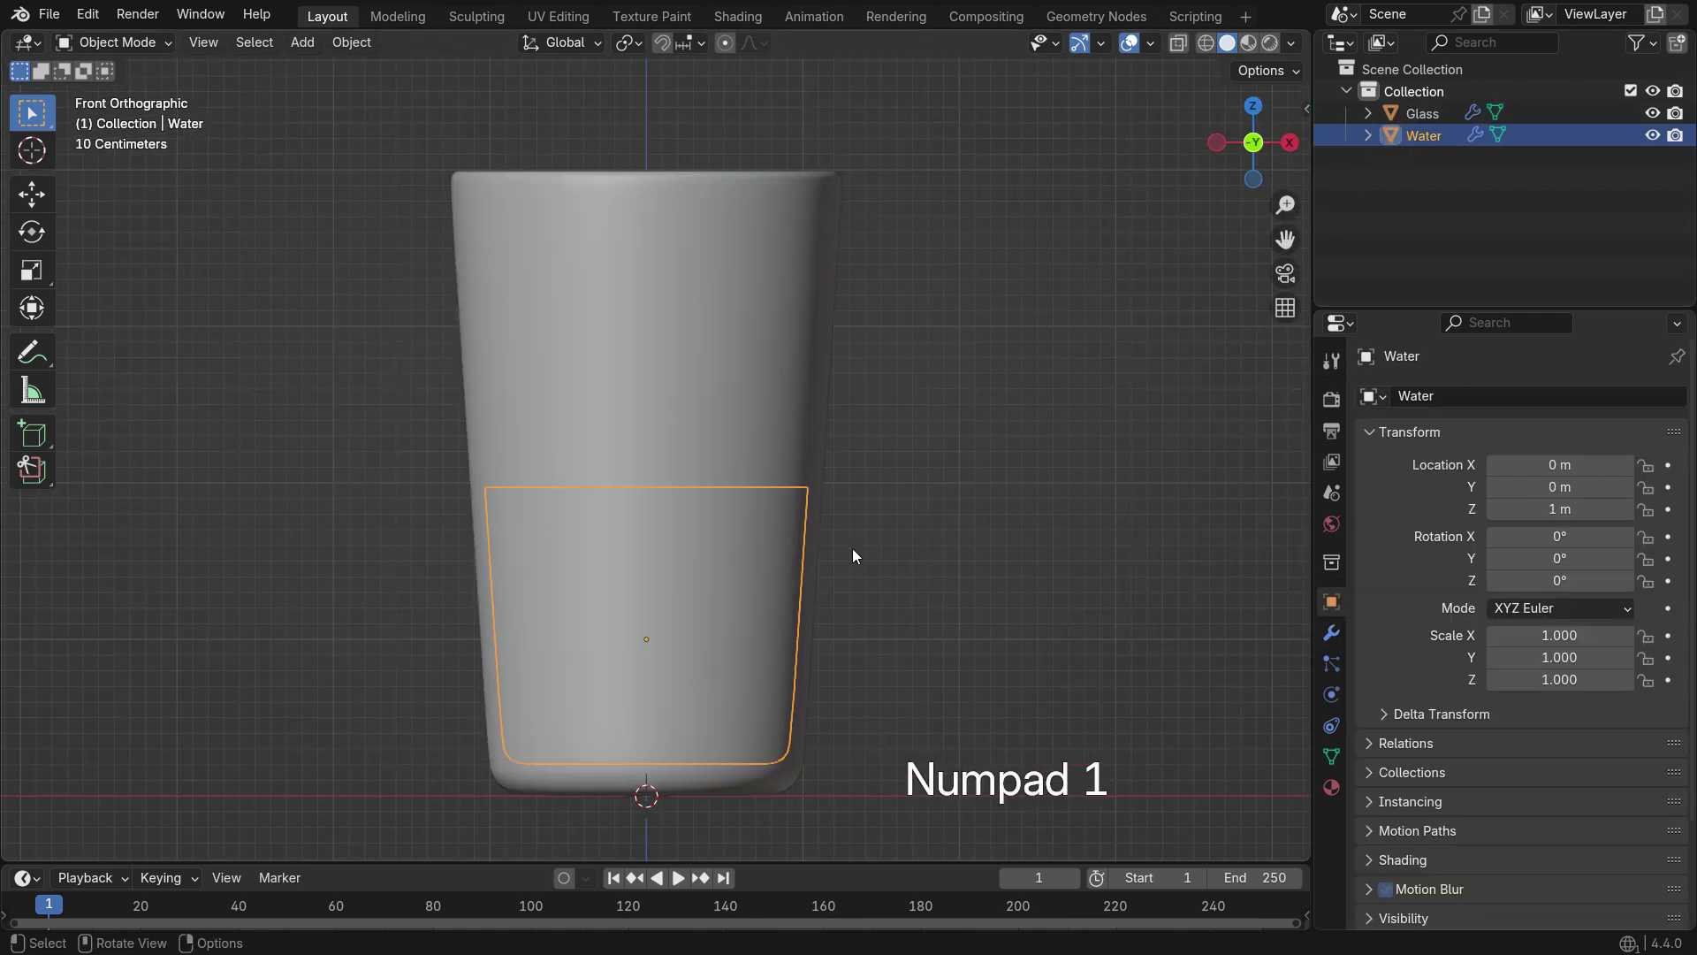
key("z")
left_click(707, 551)
scroll(857, 755, "up", 3)
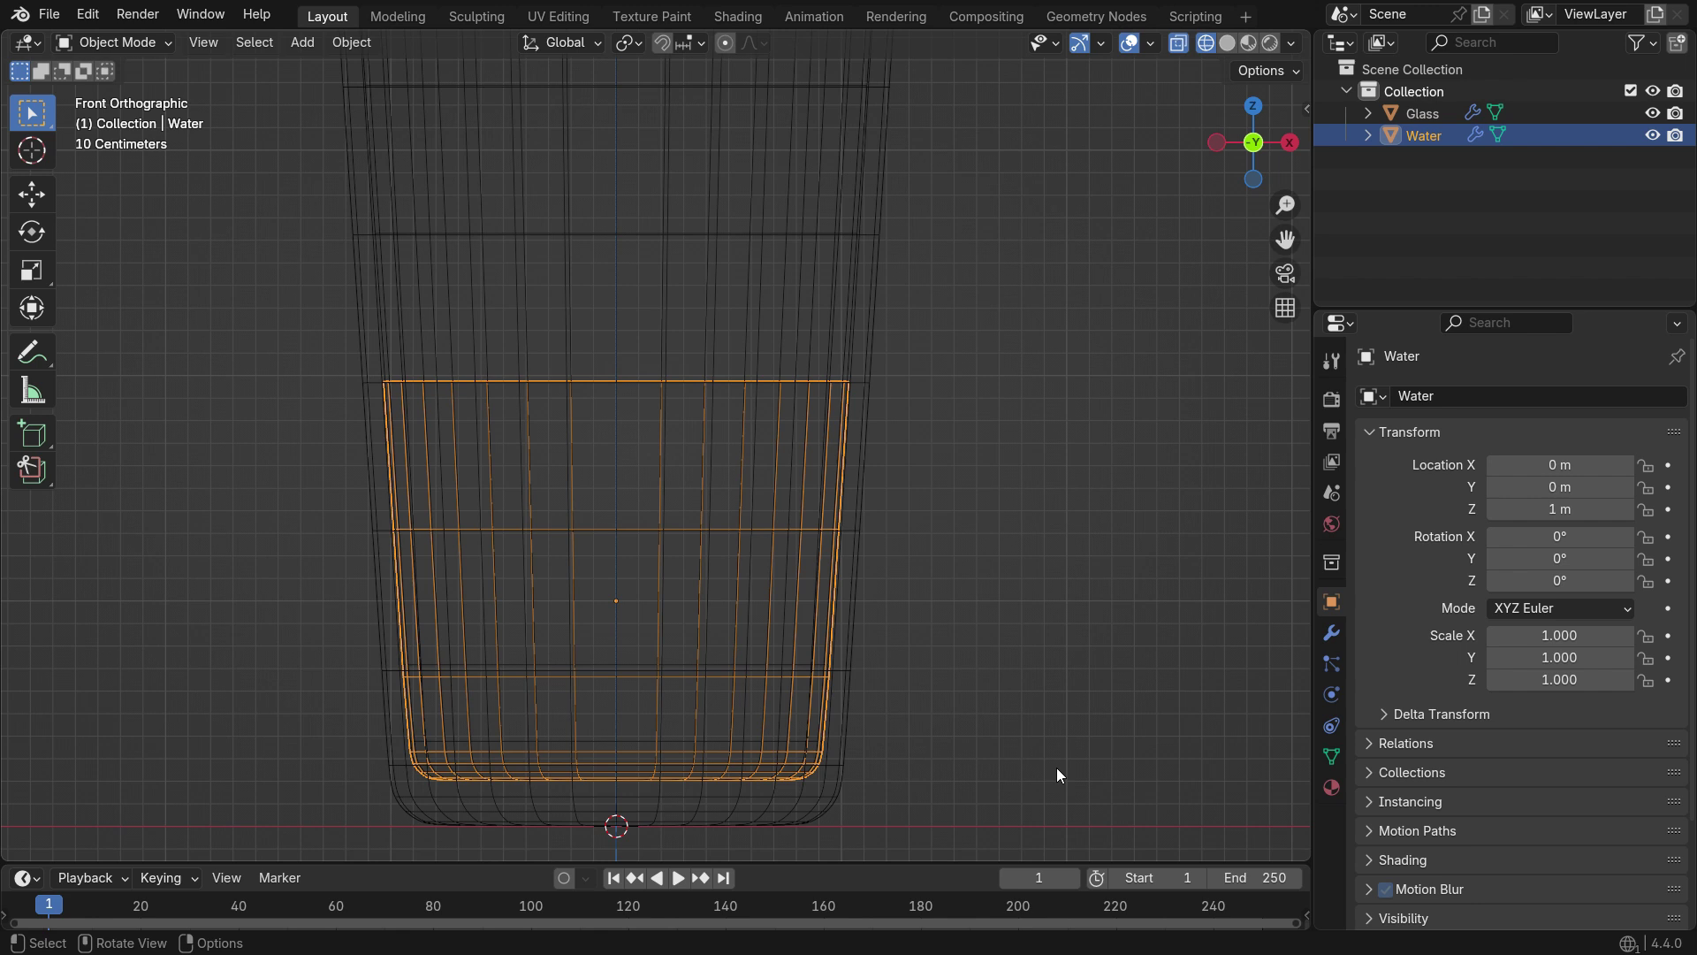
key("s")
key("shift")
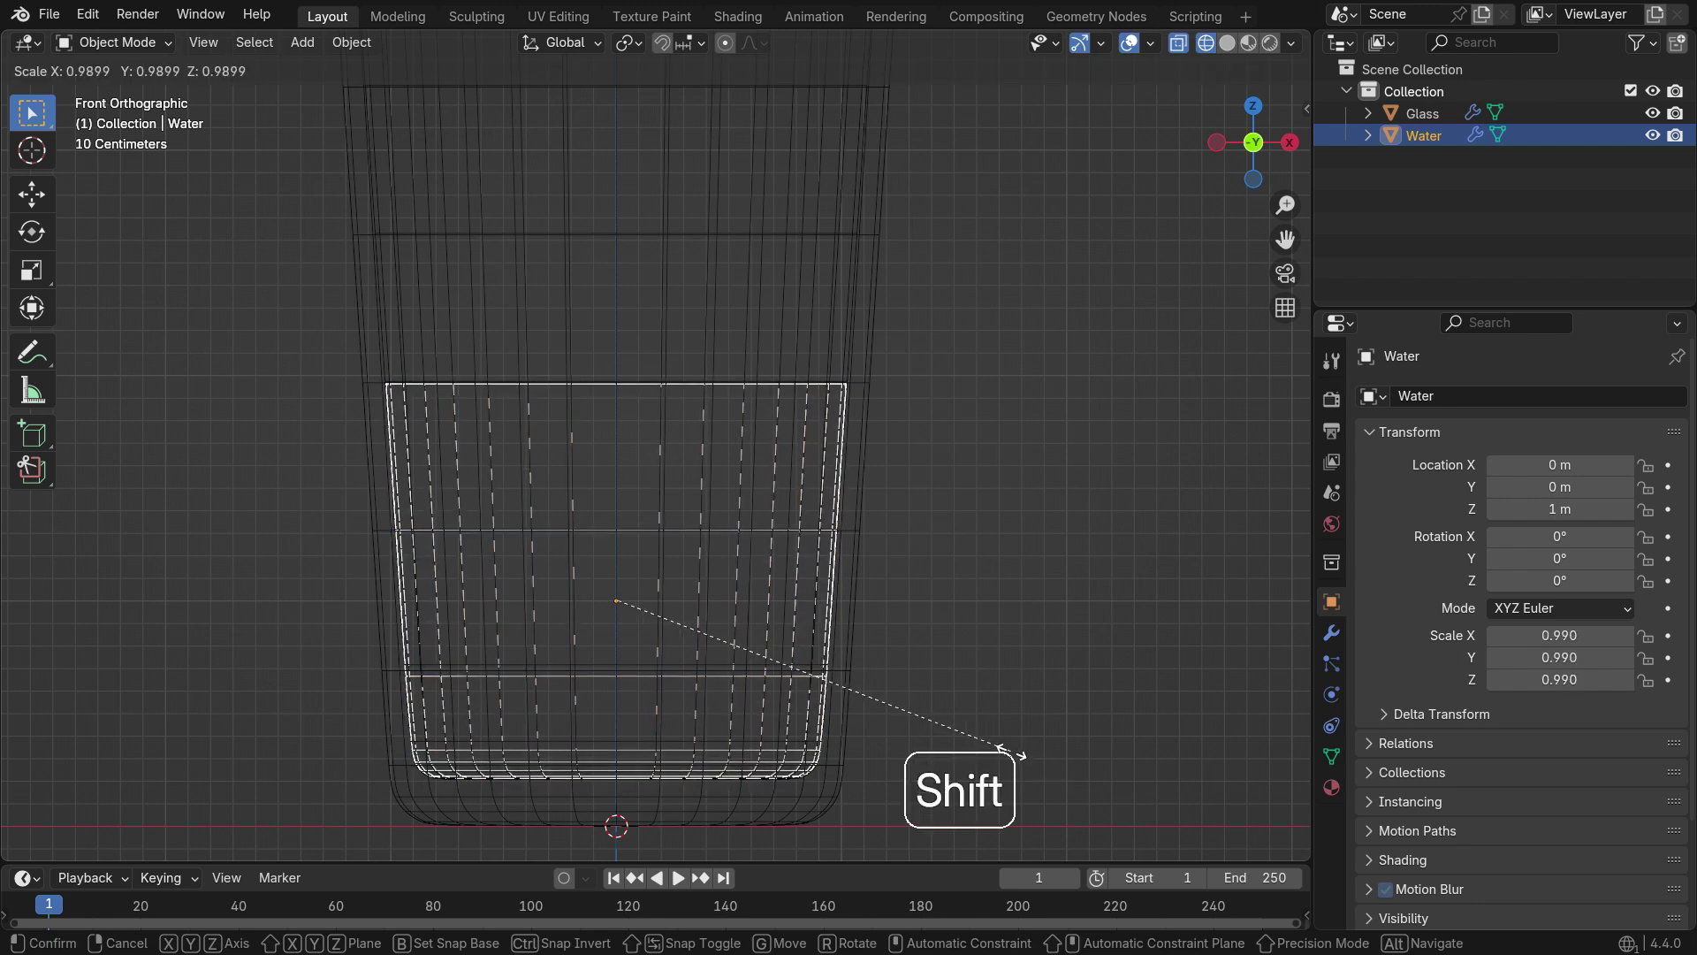
left_click(993, 742)
middle_click_drag(763, 522, 808, 595)
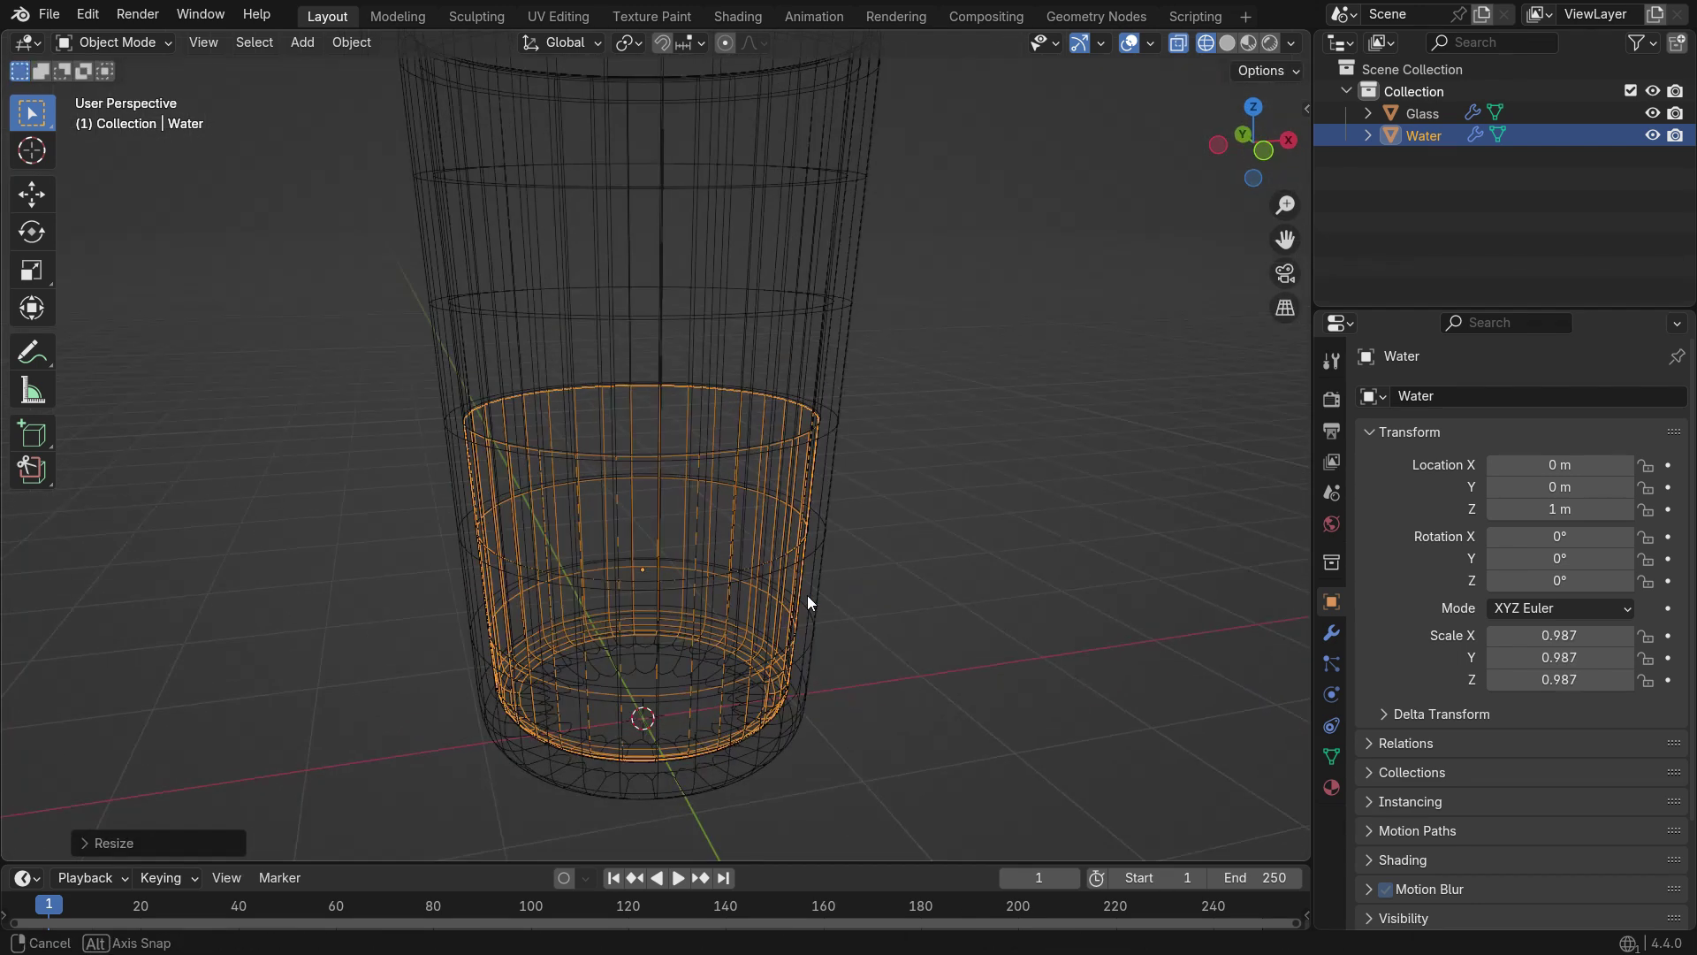
Return the viewport to solid shading and deselect the Water object
key("z")
left_click(989, 589)
scroll(761, 571, "down", 1)
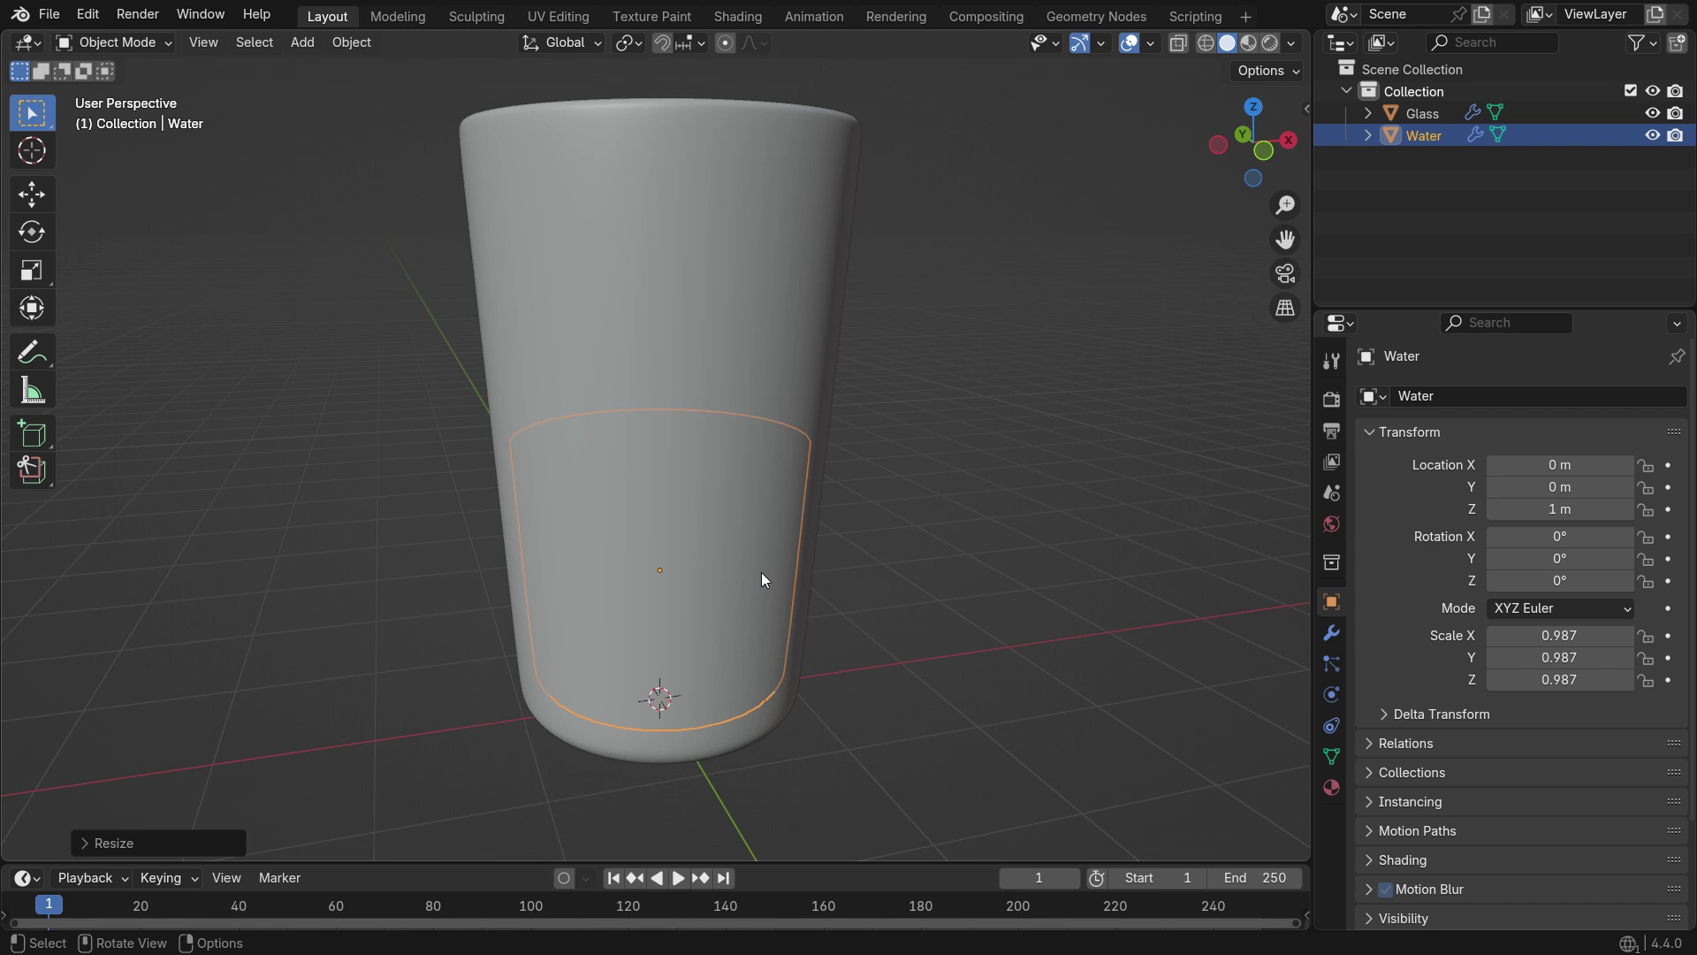
scroll(762, 579, "down", 3)
left_click(931, 553)
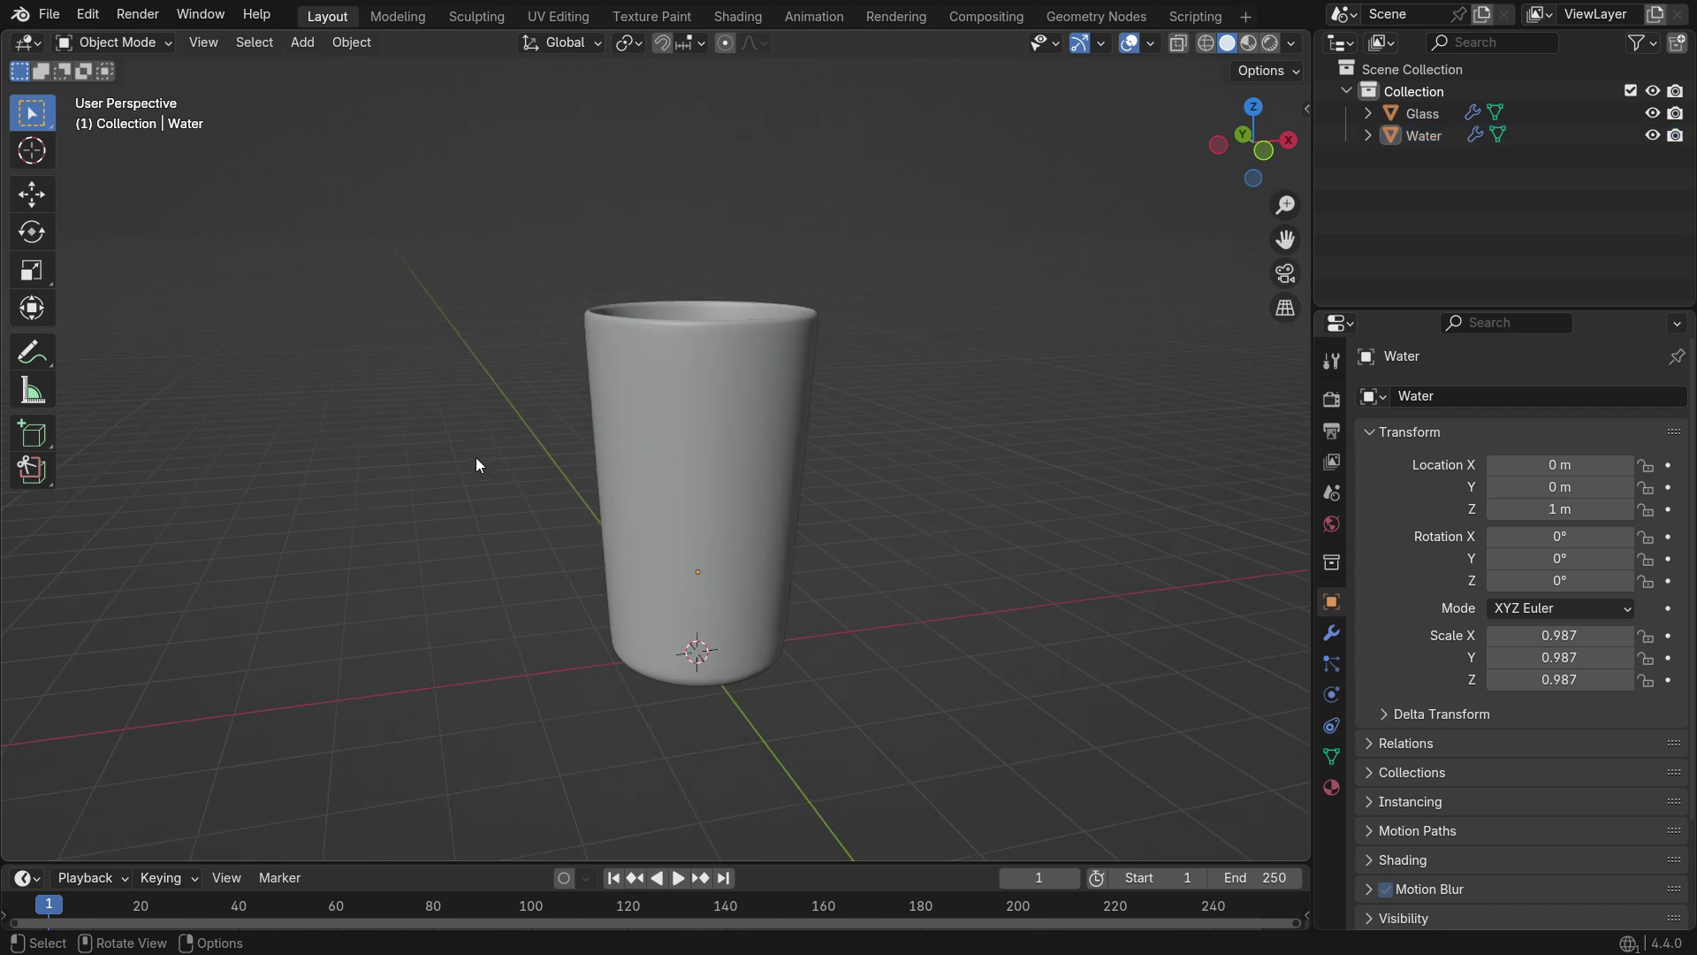
Add a cube and, in front wireframe view, scale it uniformly to about 1.379 so it is wider than the glass
key("shift+a")
left_click(571, 410)
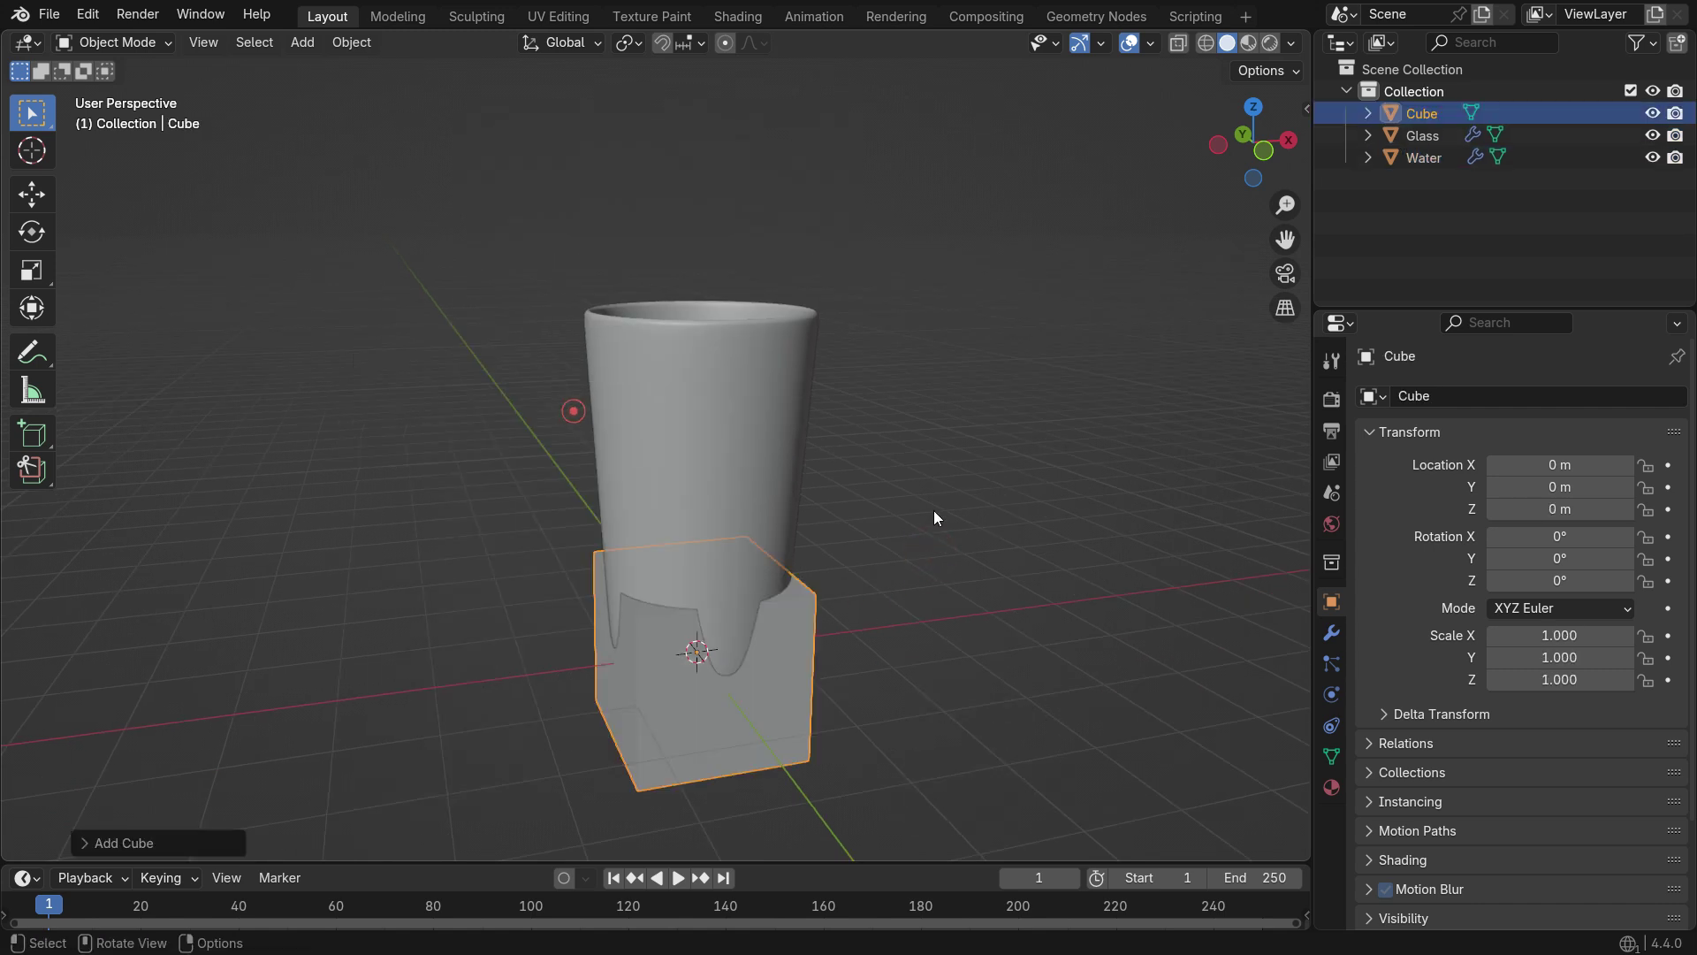
key("z")
left_click(802, 522)
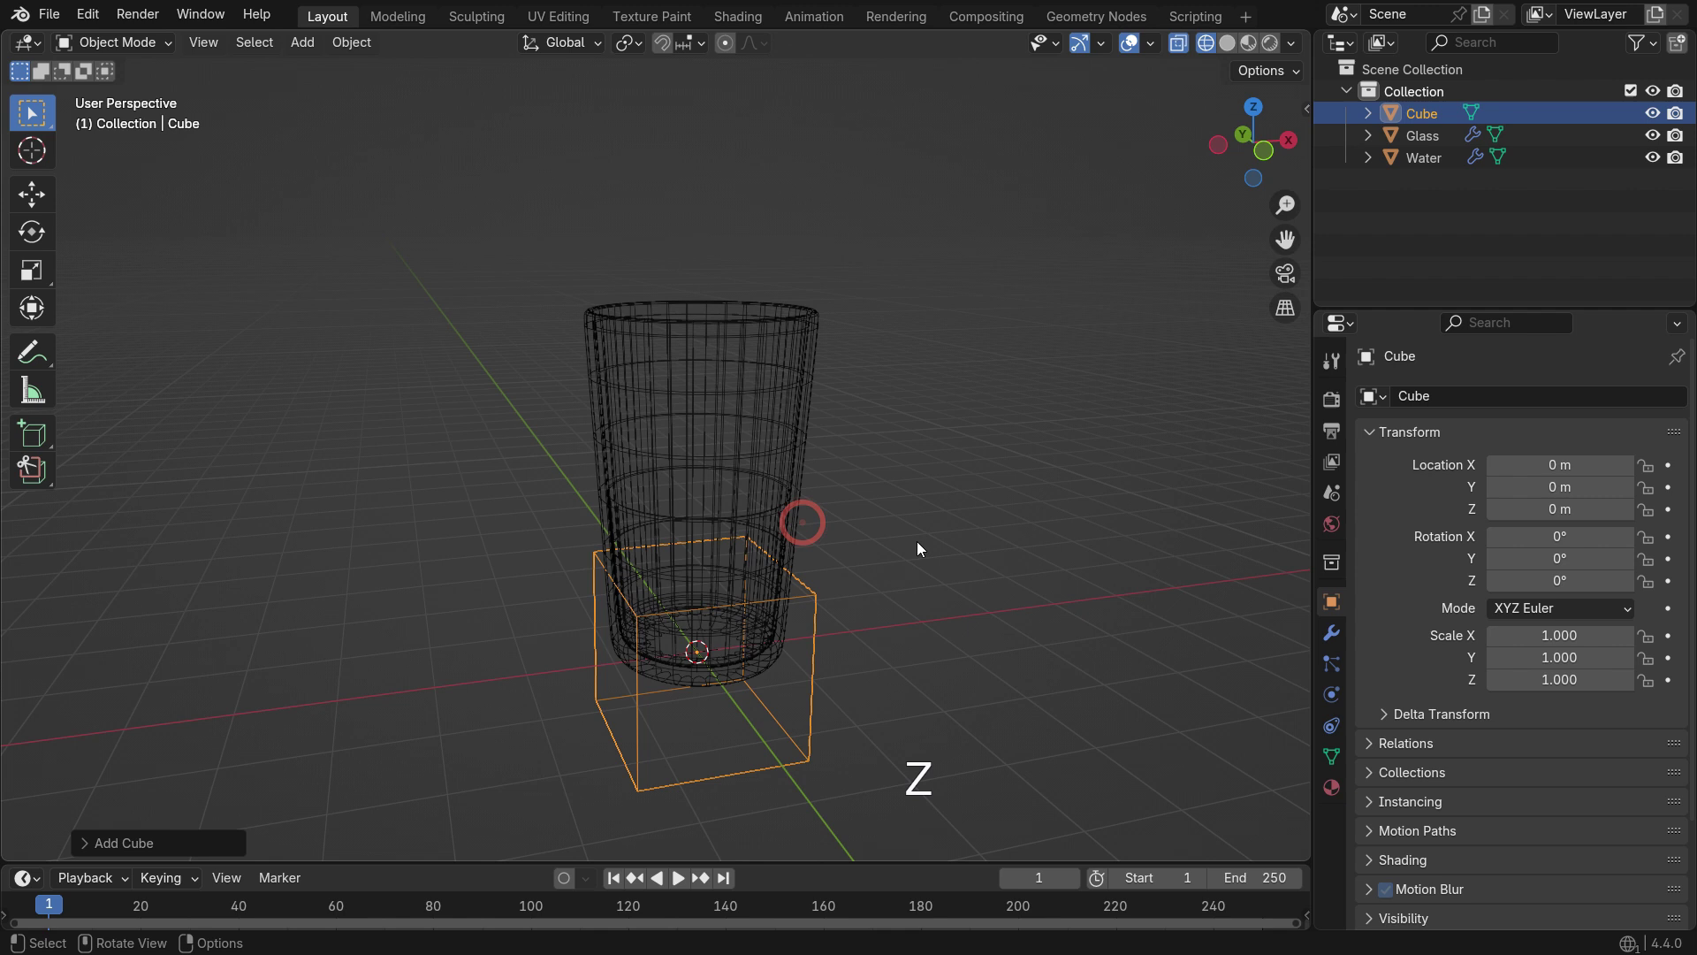
key("KP_1")
key("s")
left_click(1006, 673)
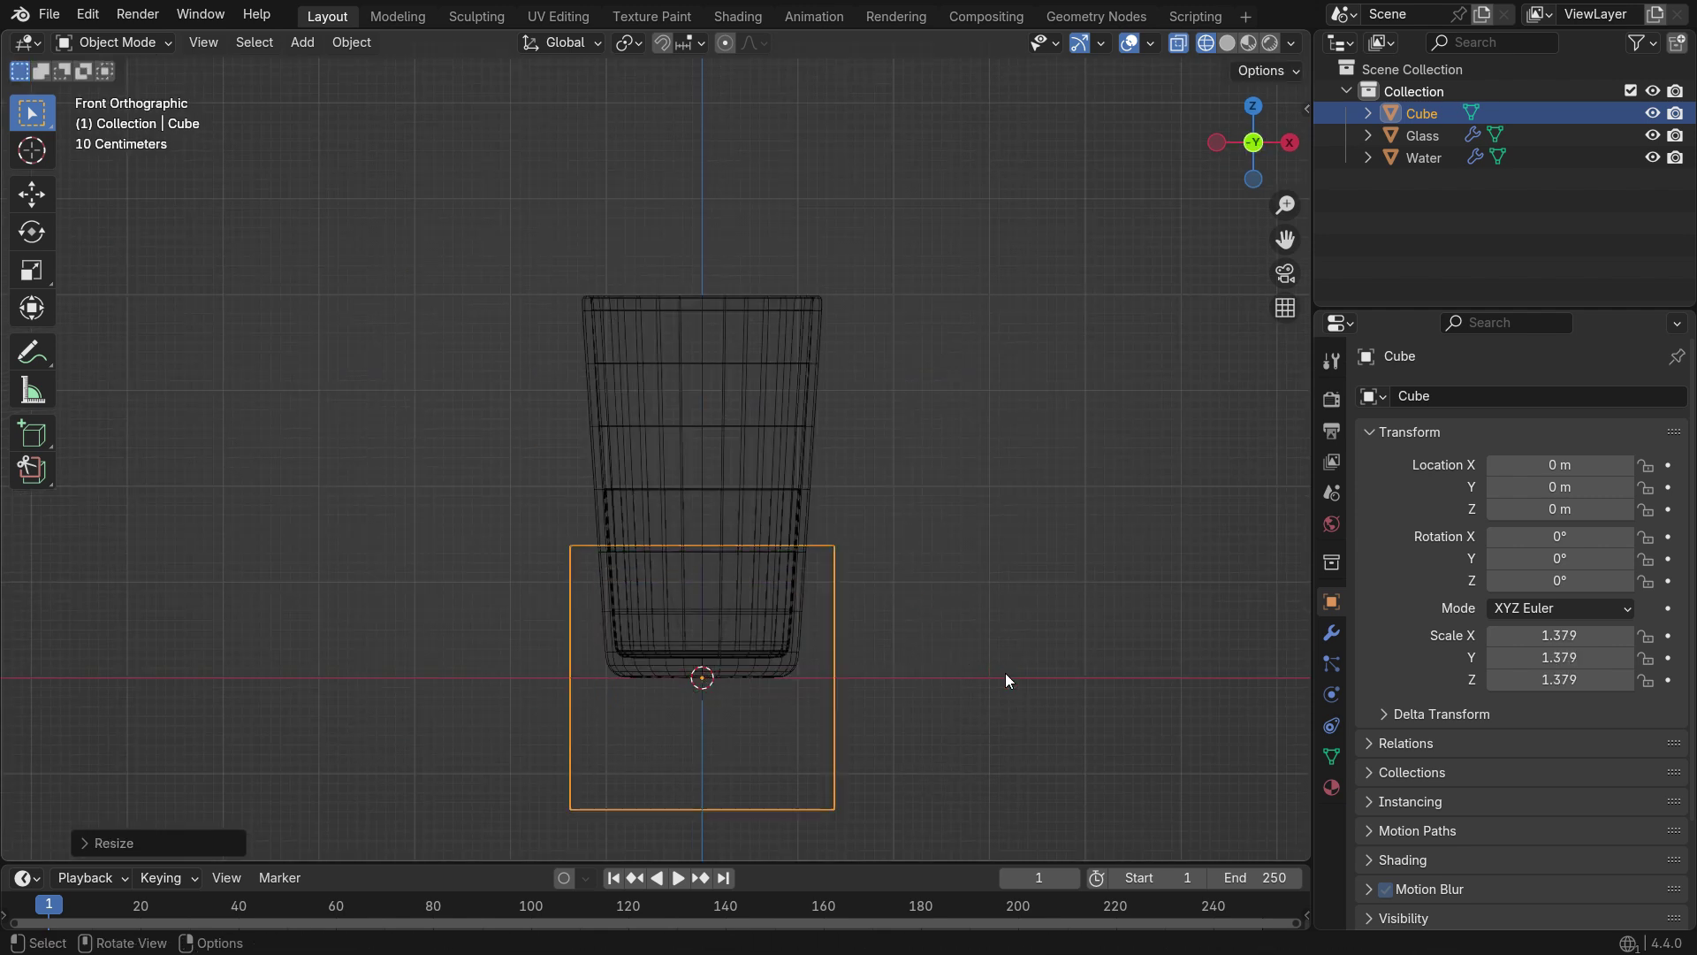
Stretch the cube along Z to a scale of about 2.064 and raise it to about Z 1.99 m around the glass
key("s")
key("z")
left_click(1050, 655)
key("g")
key("z")
left_click(1021, 463)
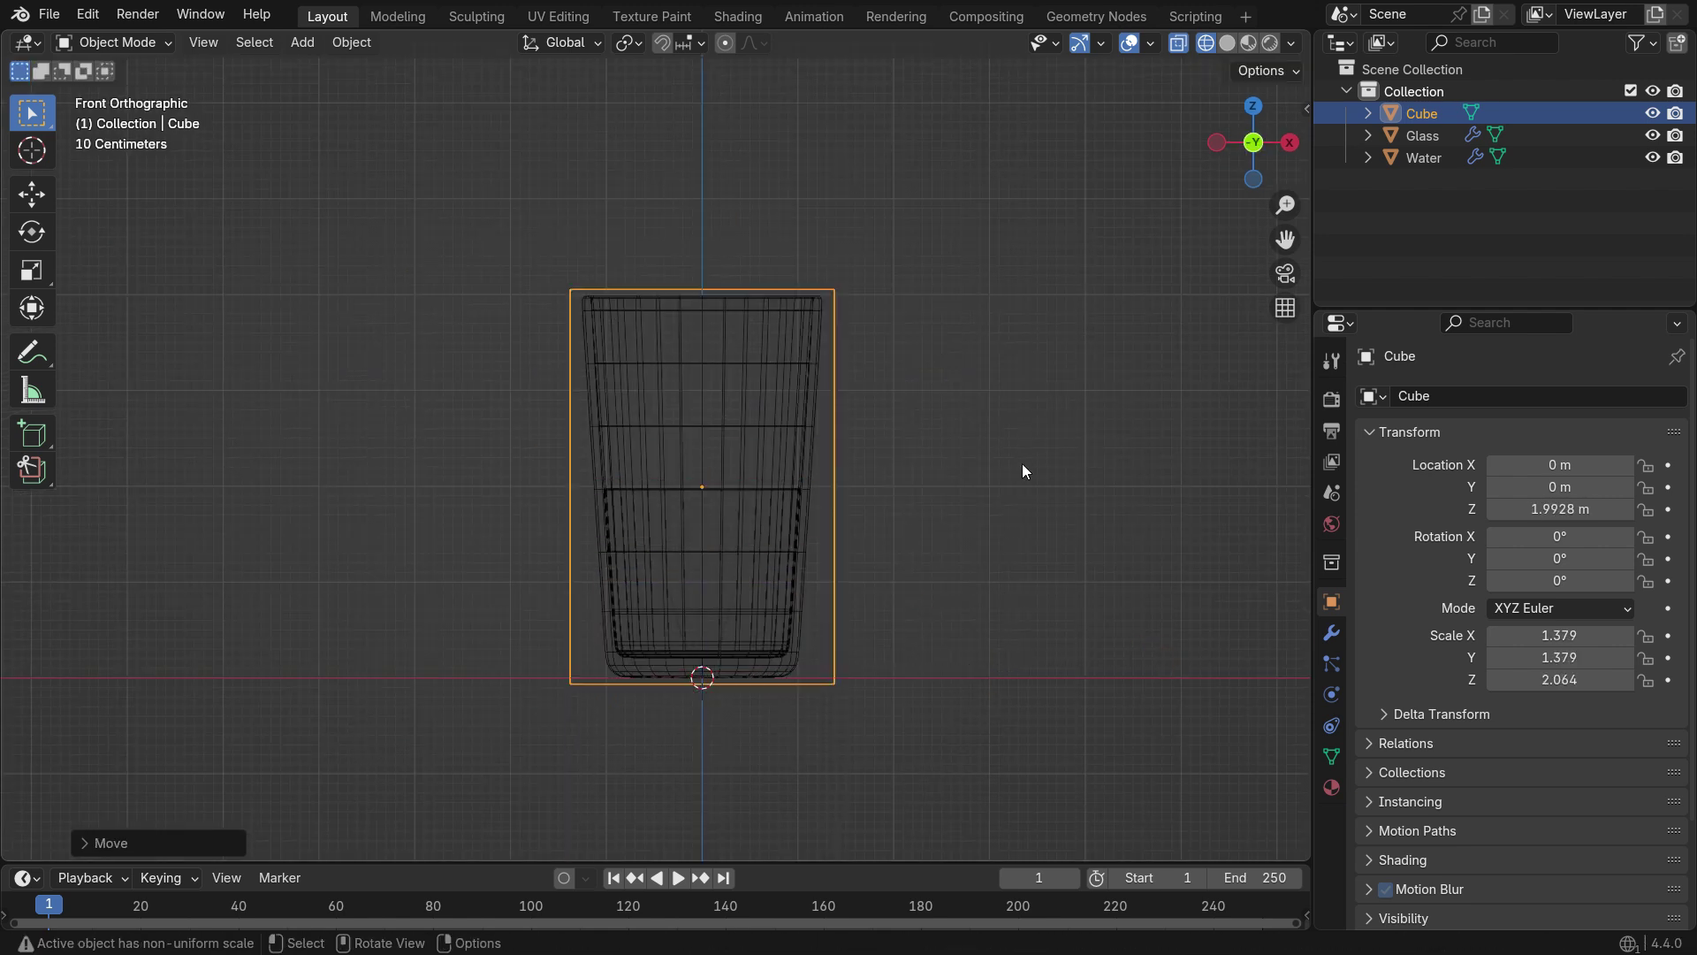
Refine the cube's enclosure of the glass with a Z scale of about 2.134 and a Z location of about 2.09 m
scroll(1022, 463, "up", 1)
key("s")
key("z")
left_click(829, 598)
key("g")
key("z")
left_click(831, 586)
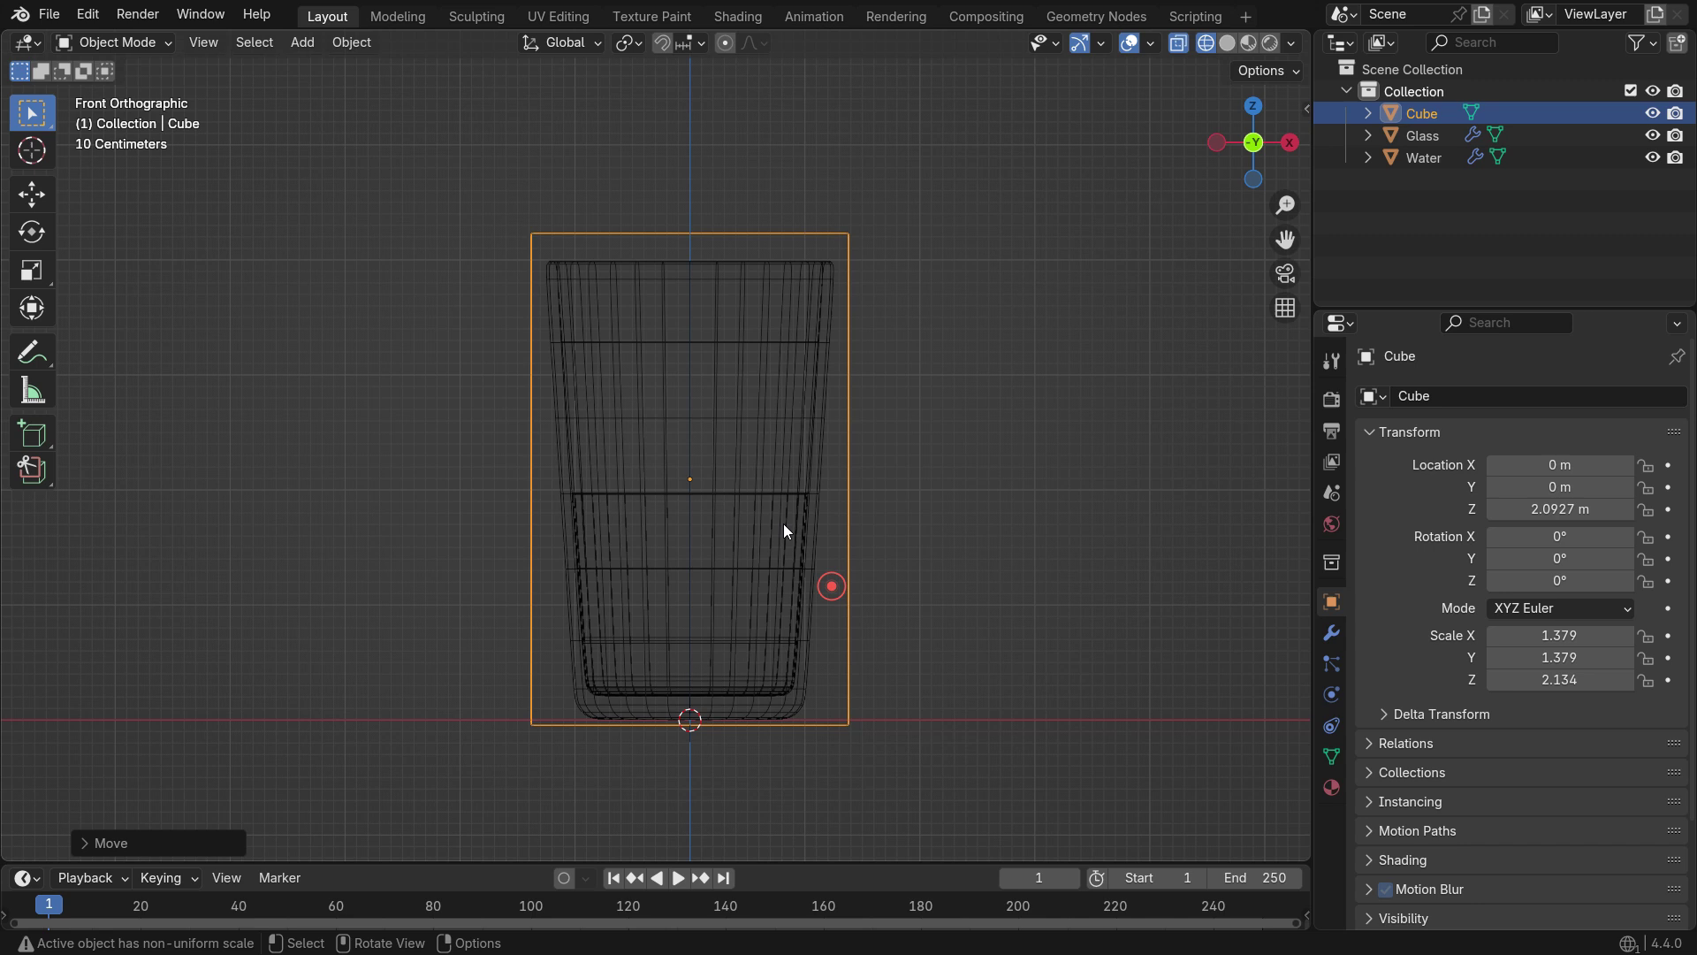
middle_click_drag(784, 530, 871, 574)
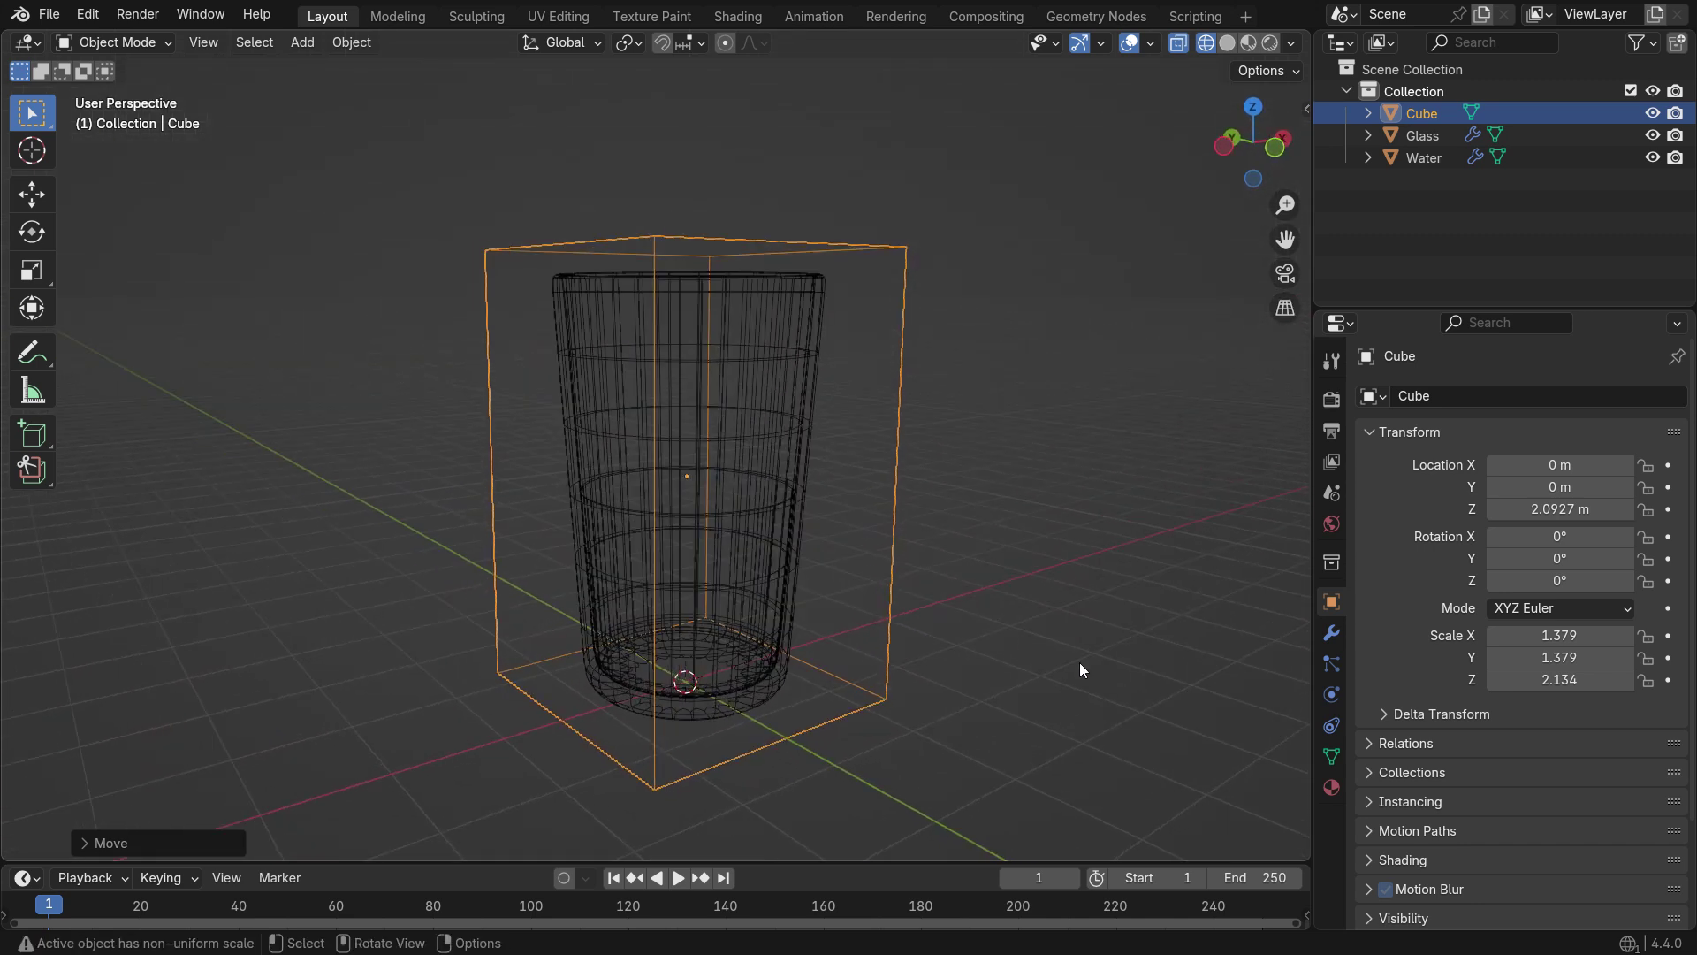
Add Fluid physics to the cube as a Domain with the domain type Liquid
left_click(1330, 695)
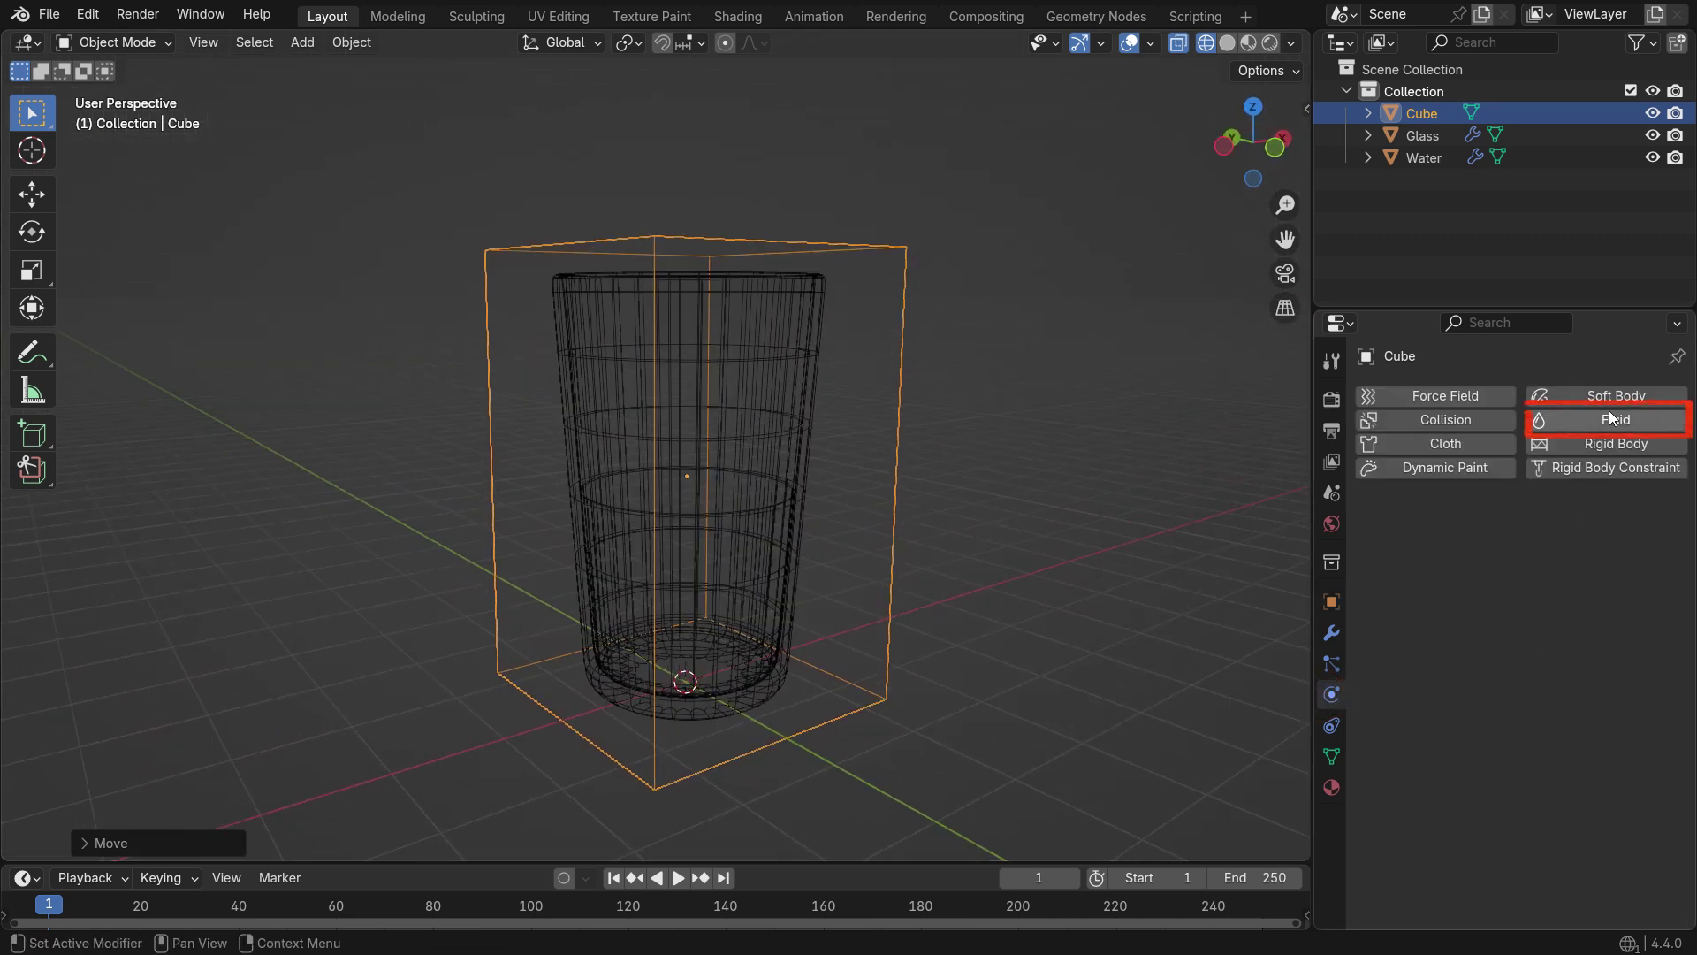
left_click(1644, 422)
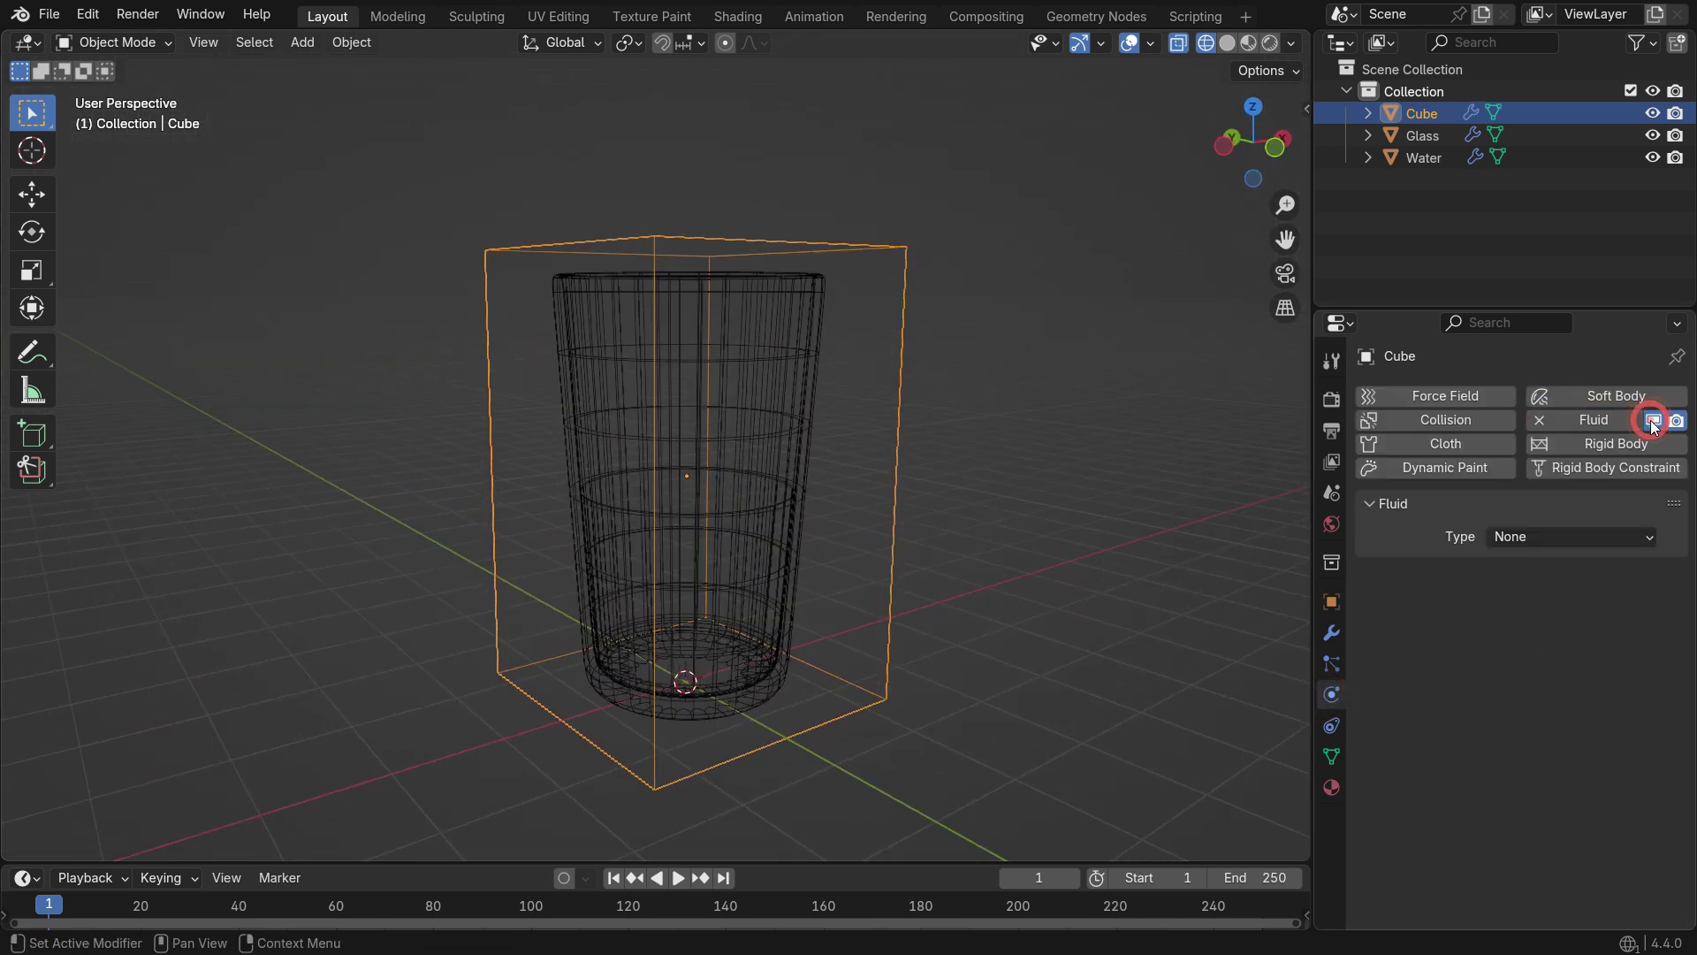
left_click(1578, 539)
left_click(1578, 584)
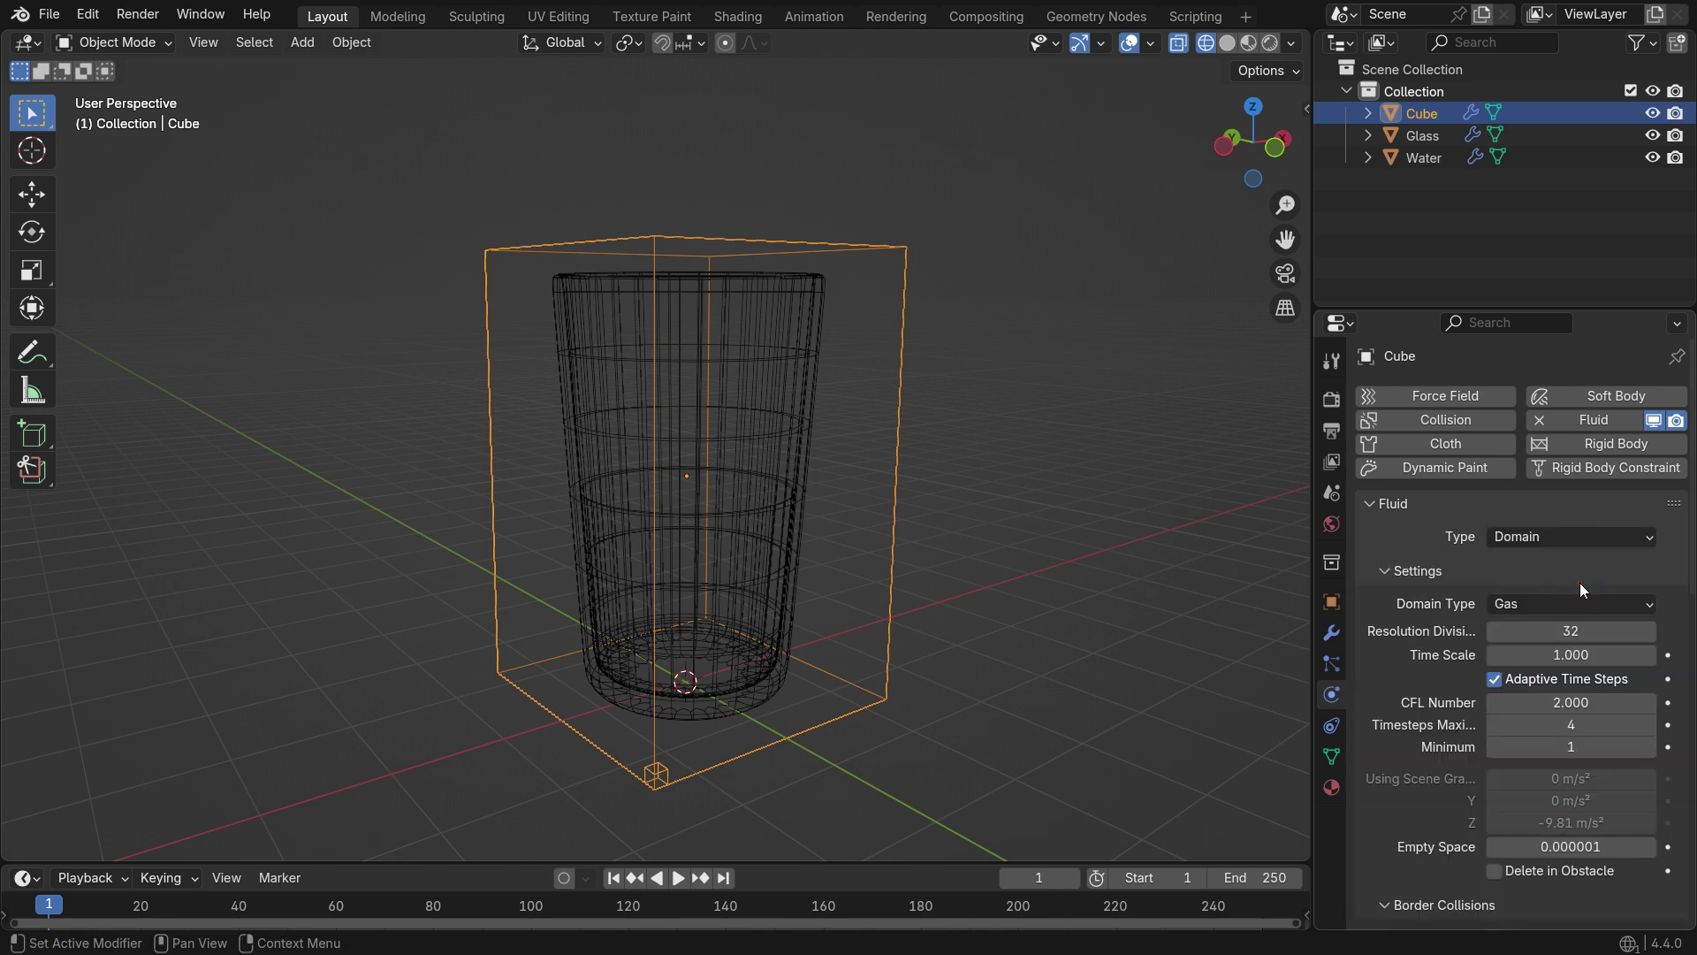
left_click(1561, 602)
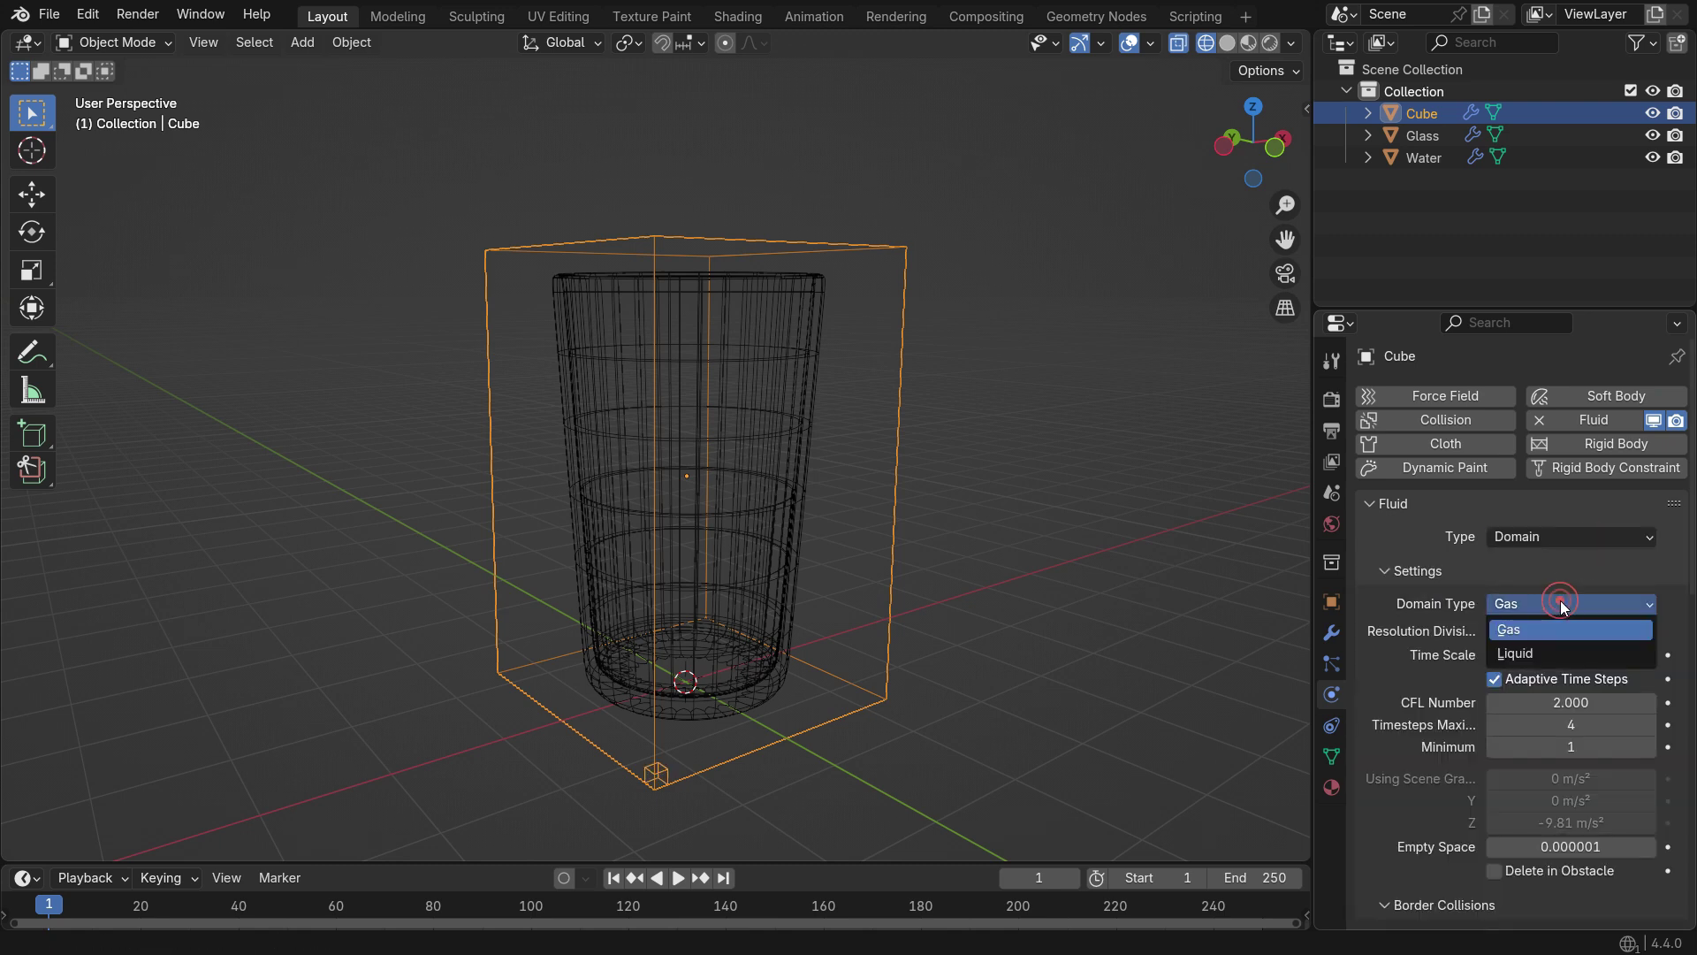
left_click(1595, 652)
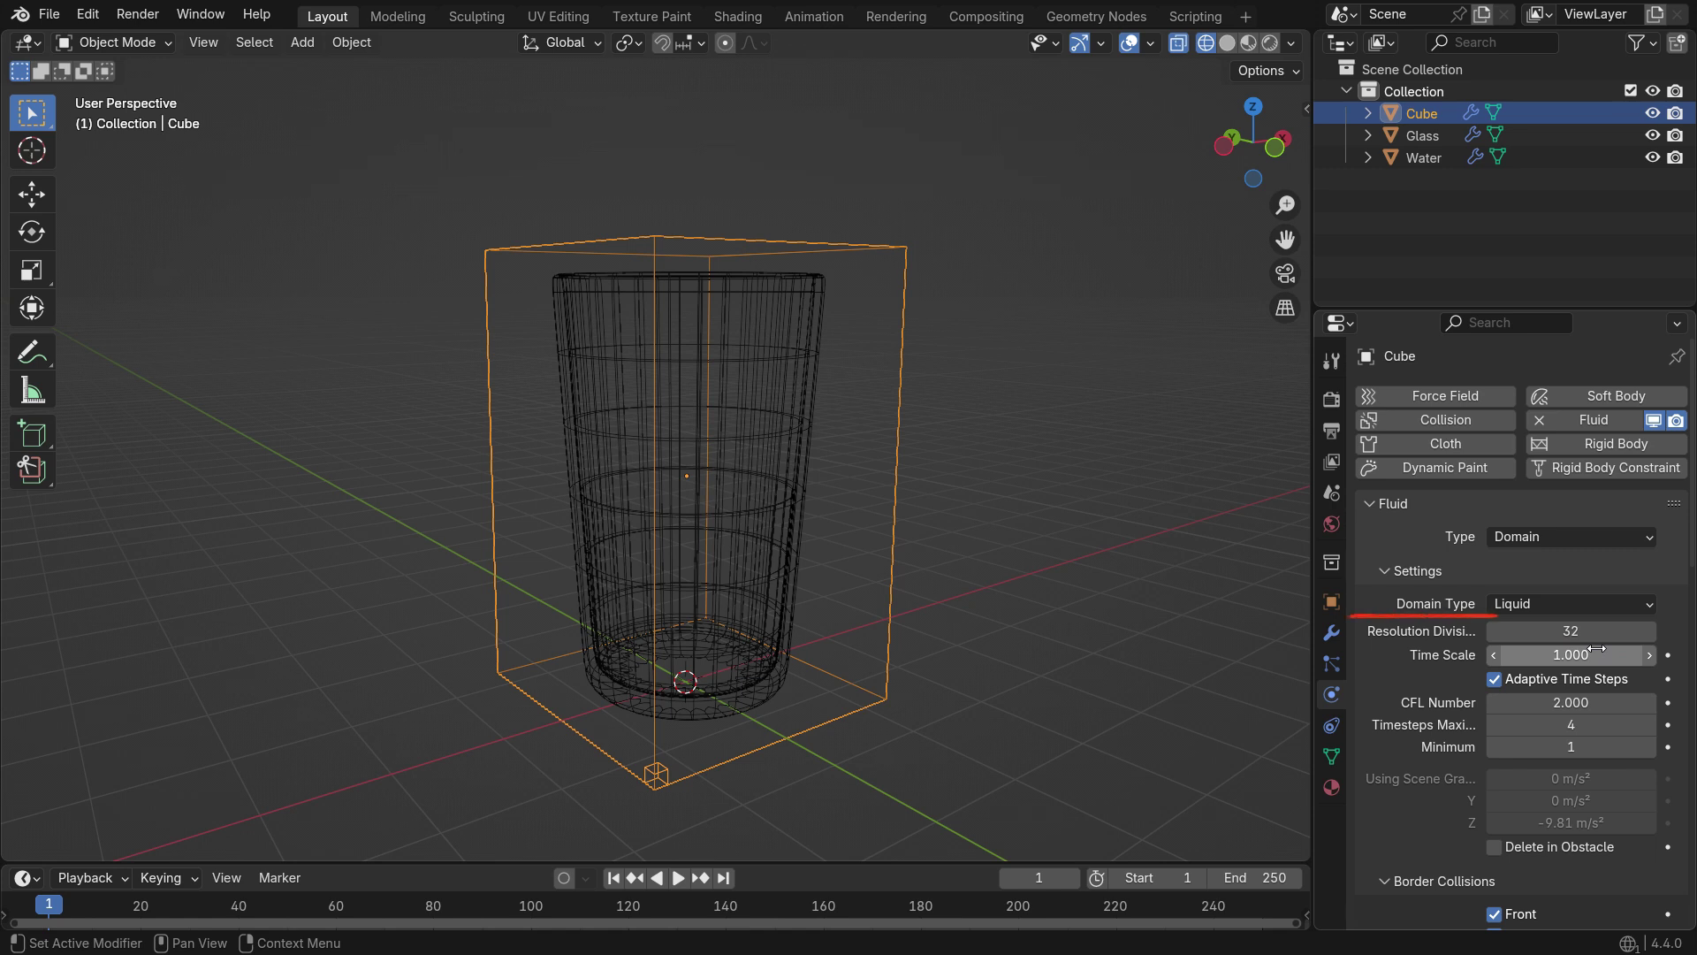
Set the liquid domain's resolution divisions to 96
left_click(1591, 629)
type("96")
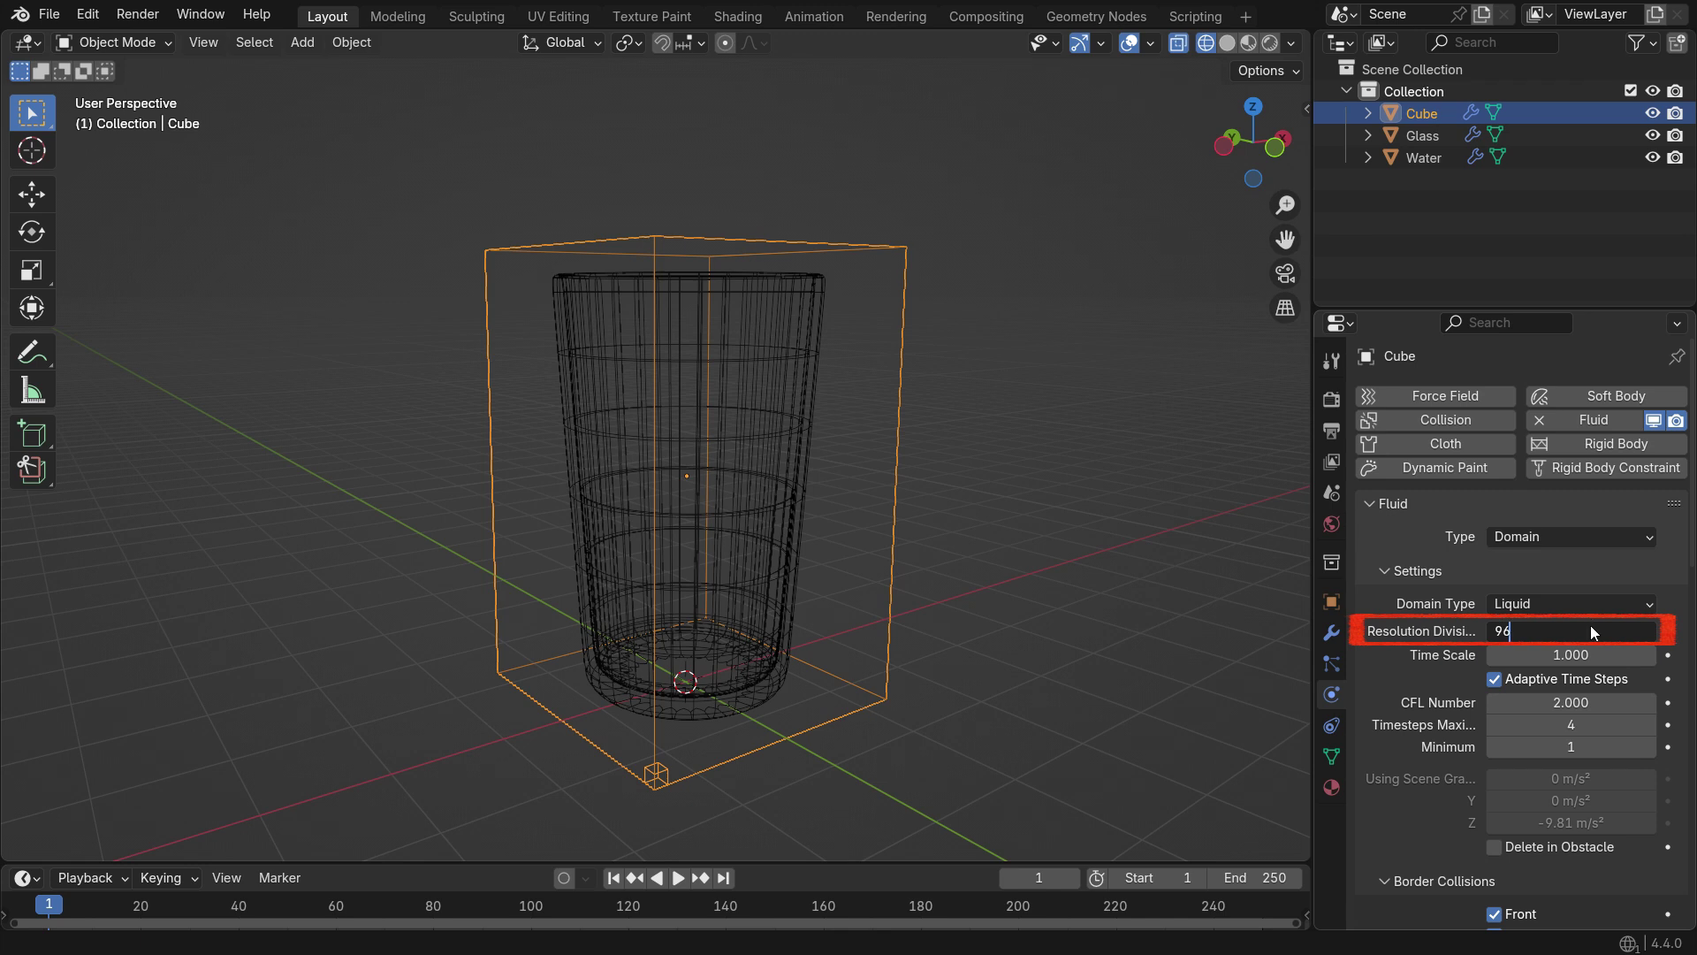
key("Return")
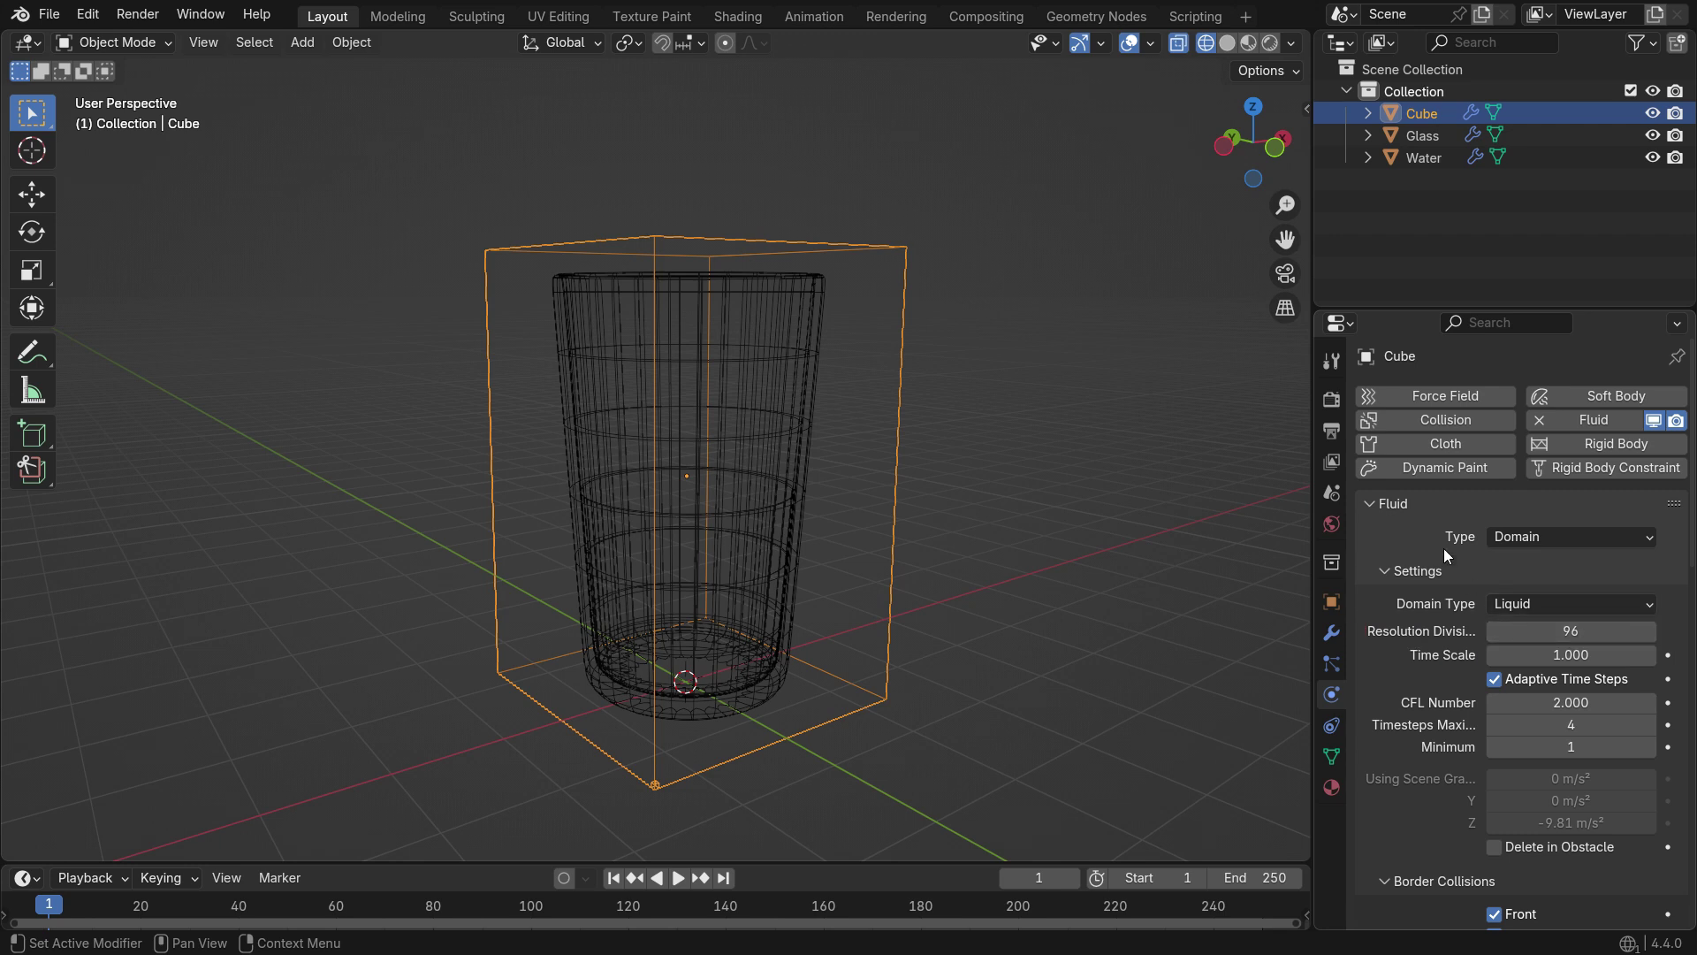
Add Fluid physics to the Water object as a Flow with the flow type Liquid
left_click(1401, 162)
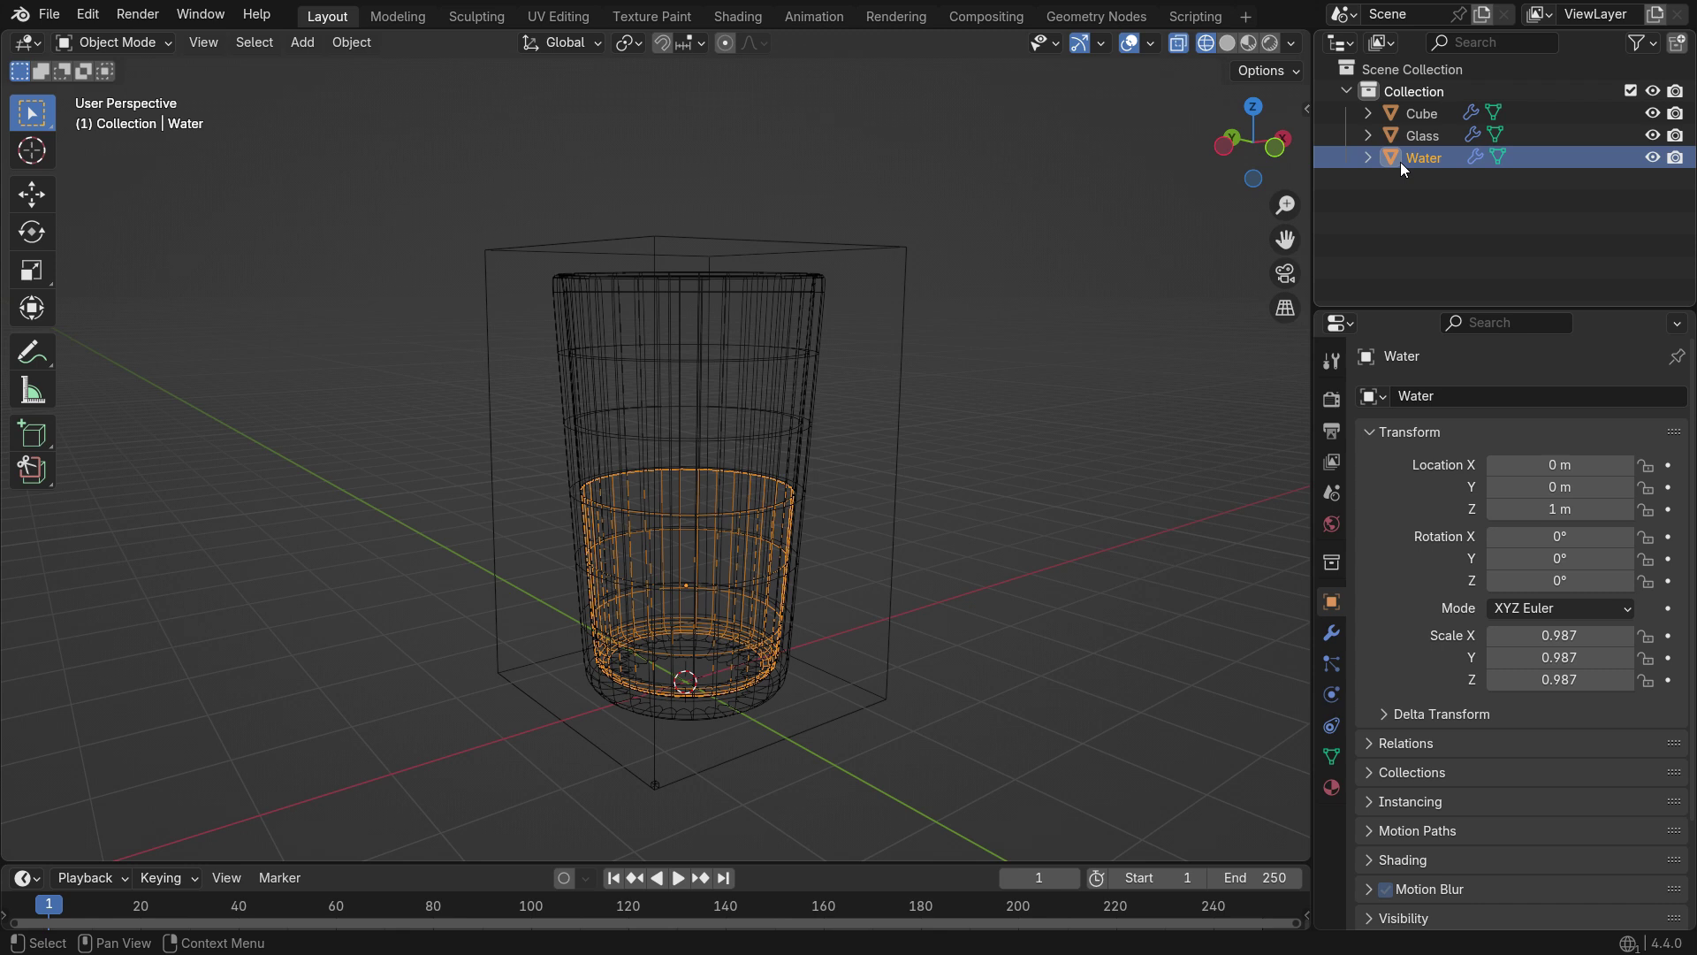
left_click(1331, 694)
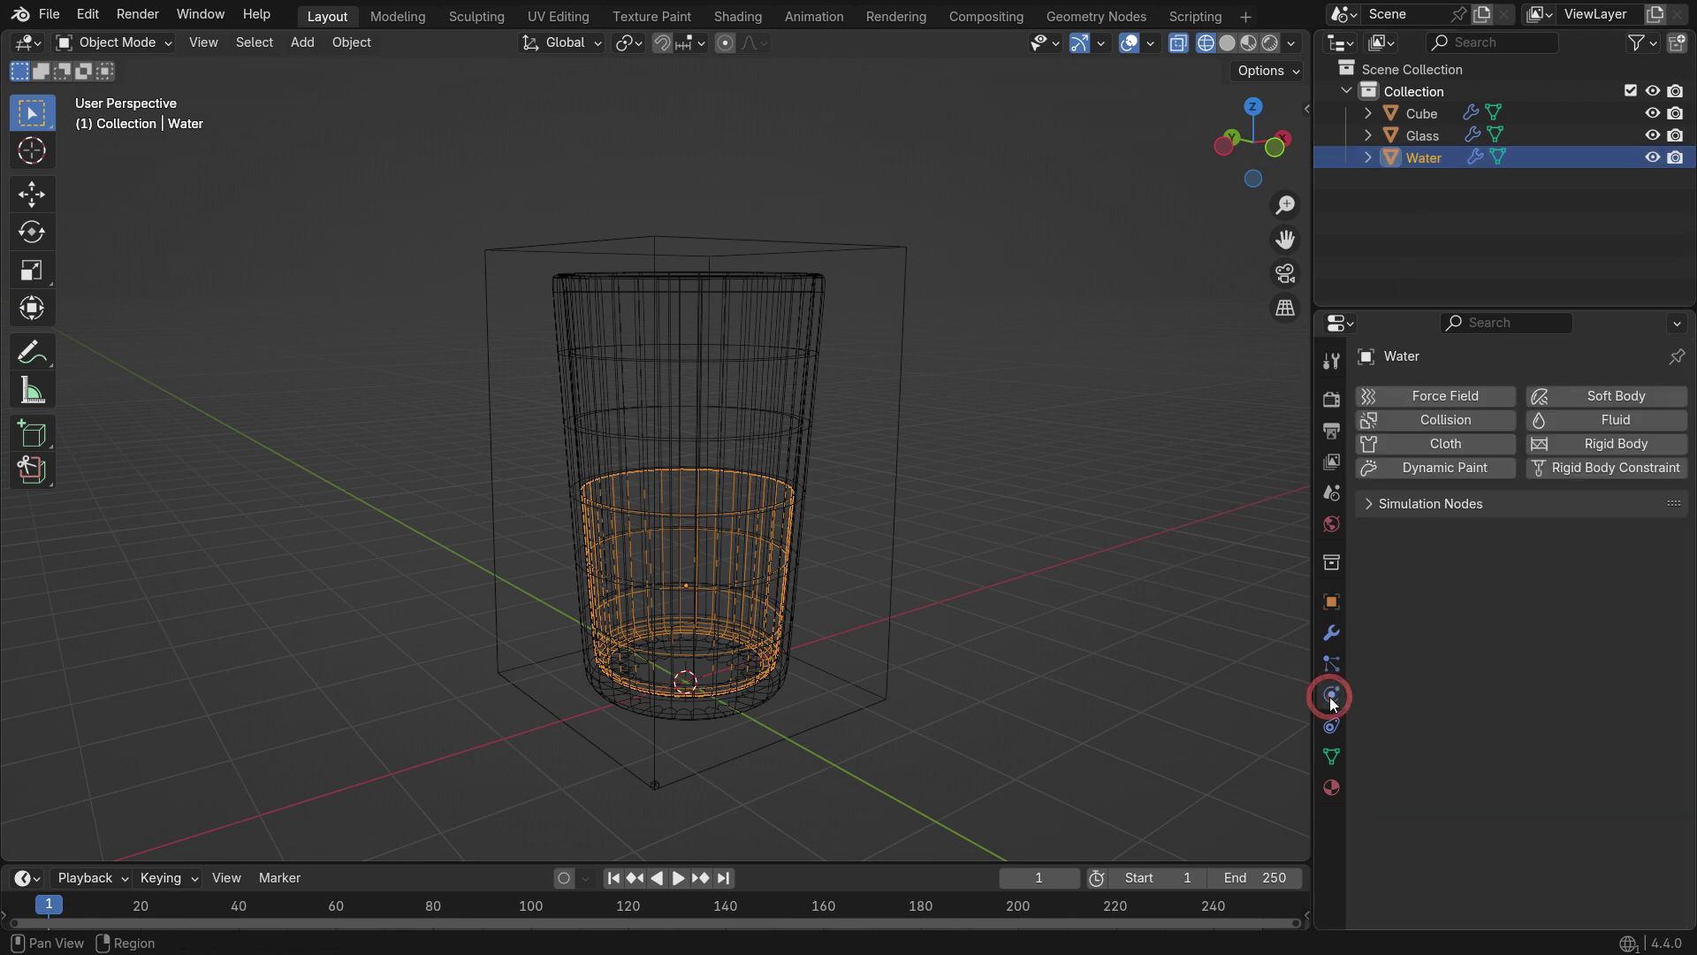
left_click(1632, 419)
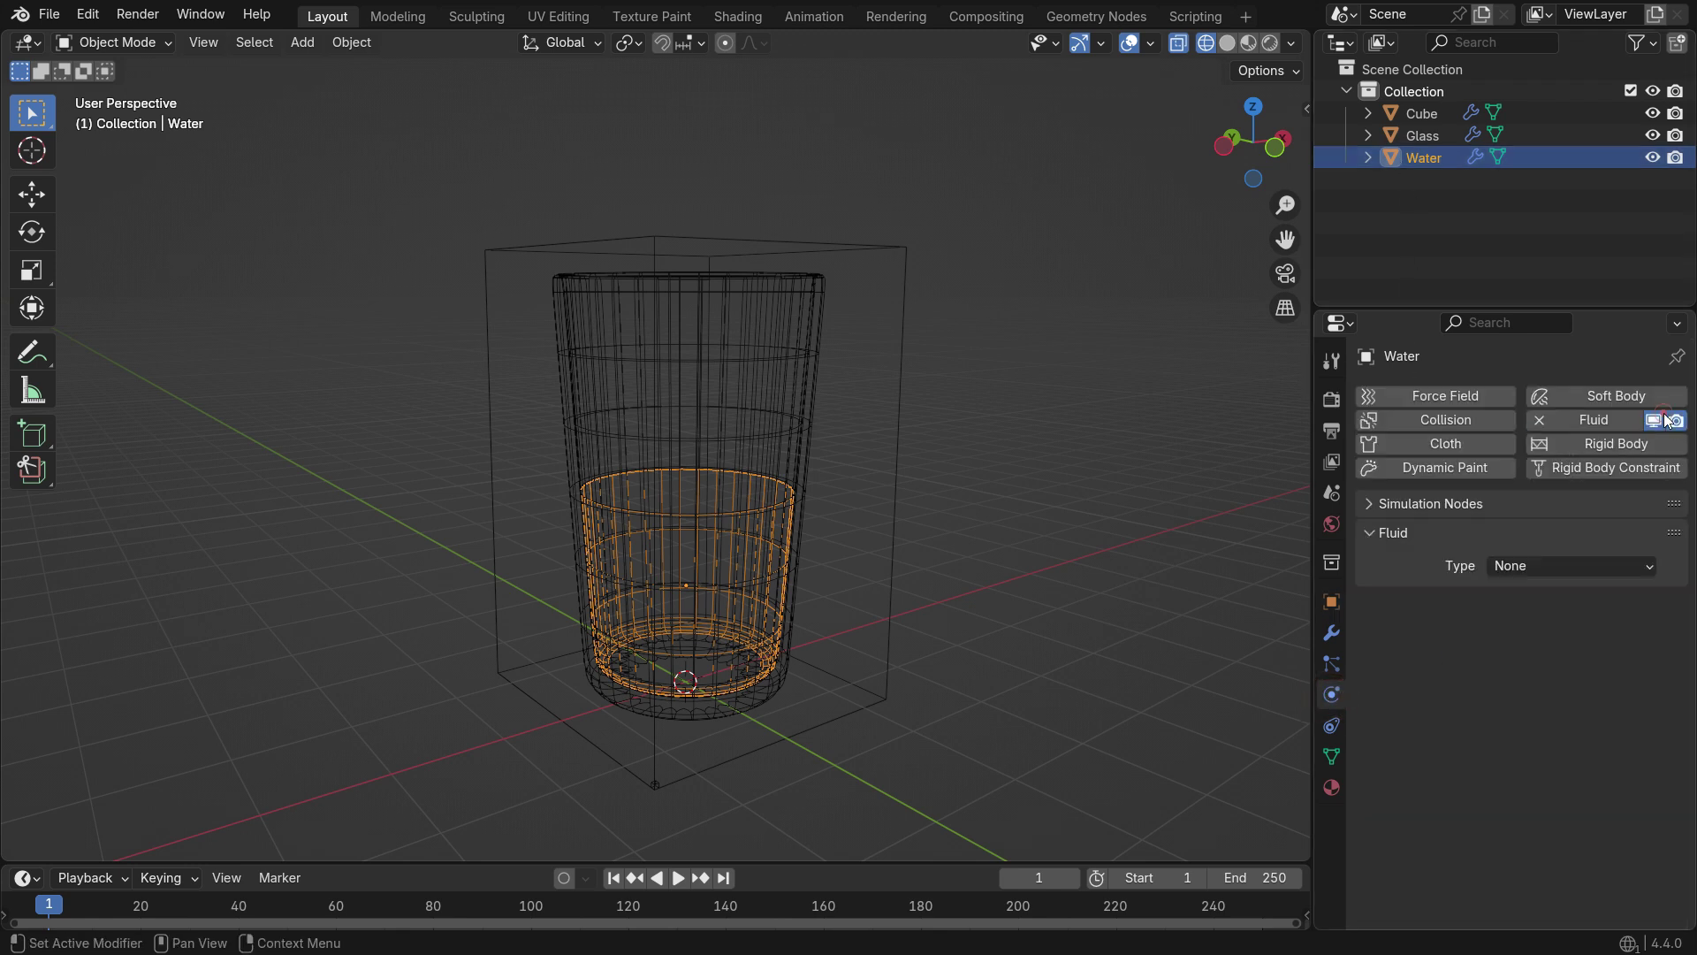
left_click(1570, 566)
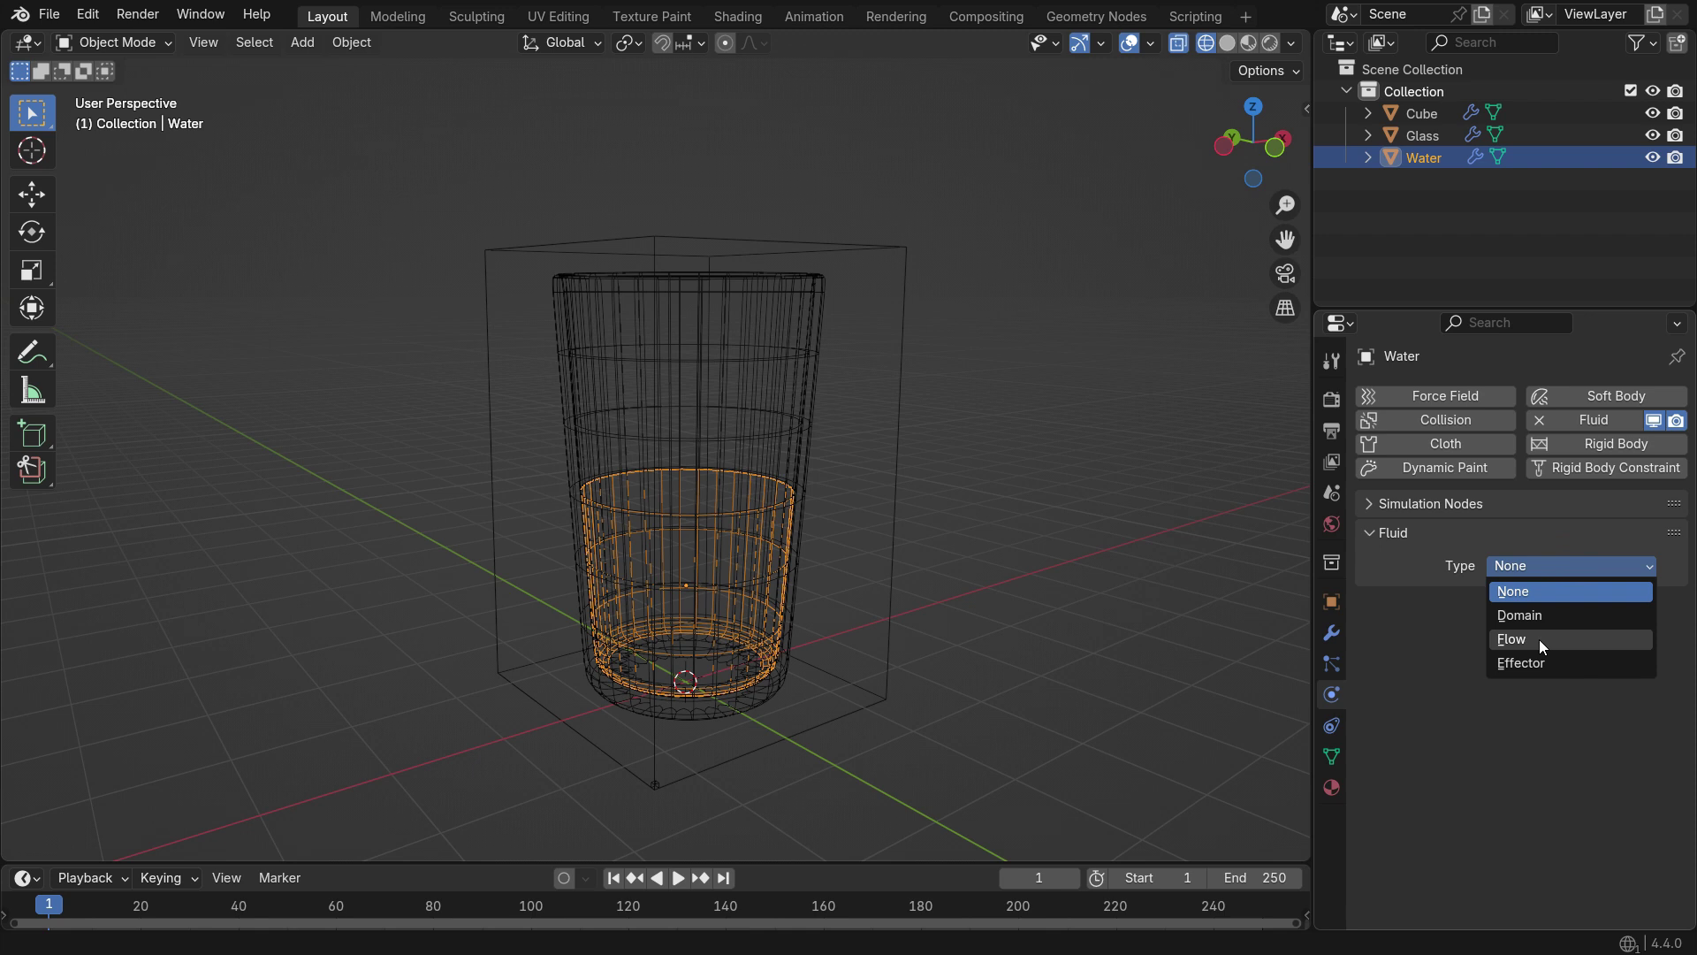
left_click(1577, 638)
left_click(1577, 633)
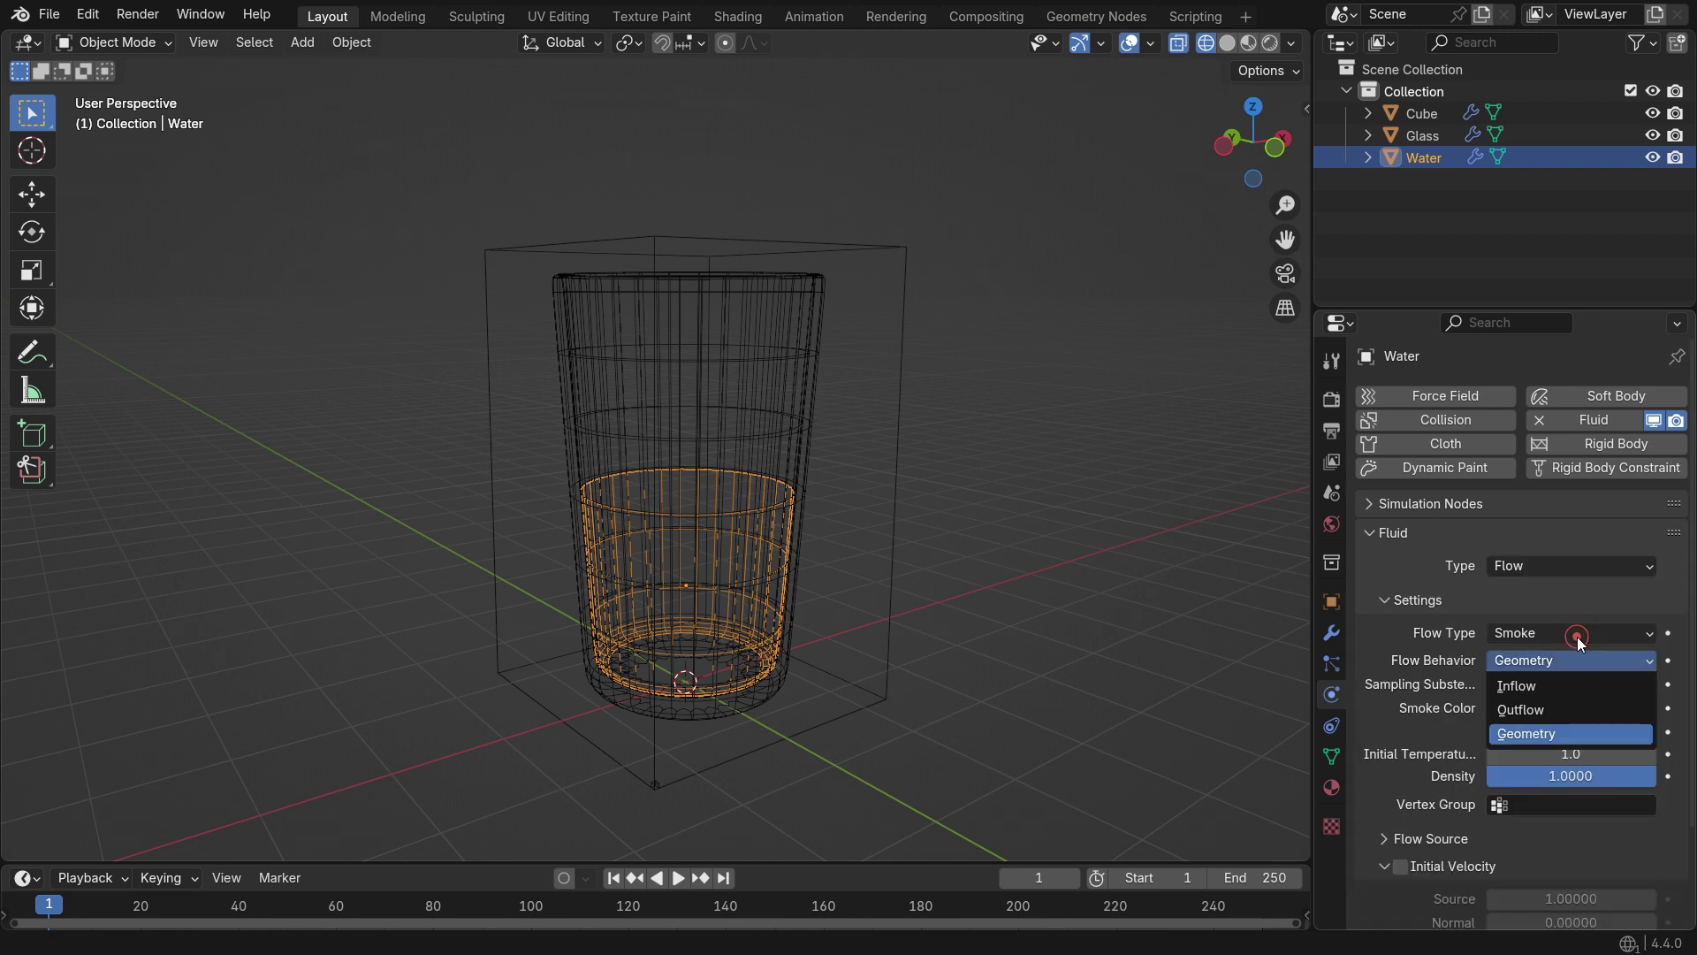
left_click(1552, 654)
left_click(1552, 633)
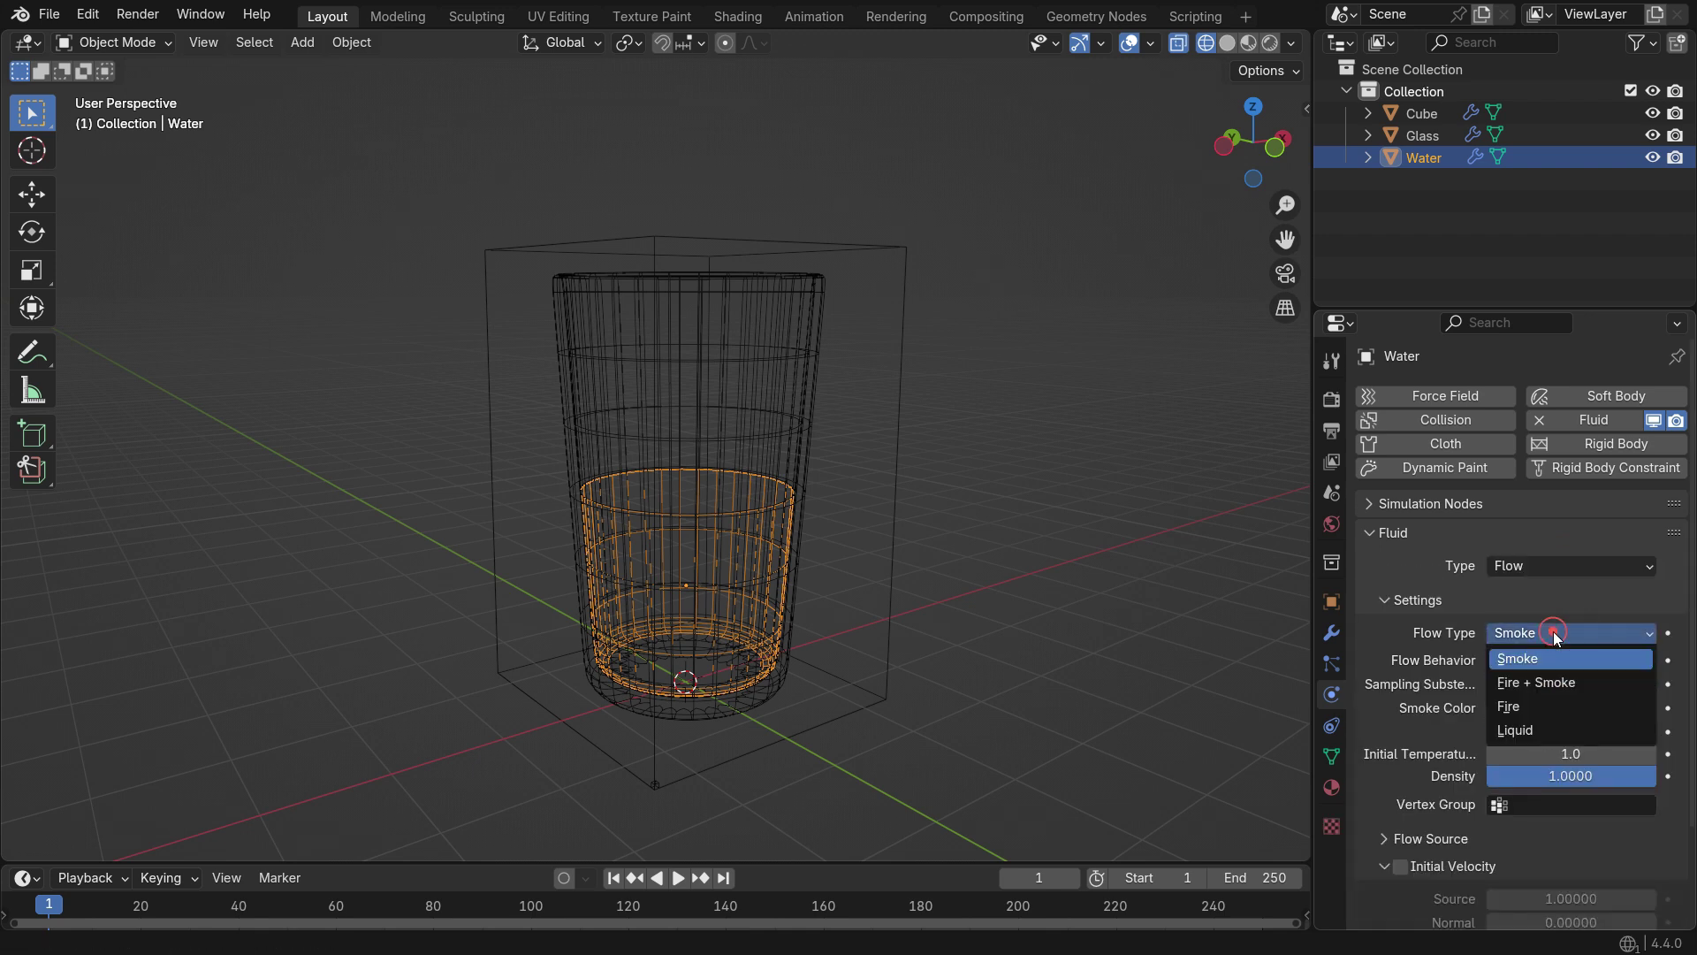
left_click(1589, 728)
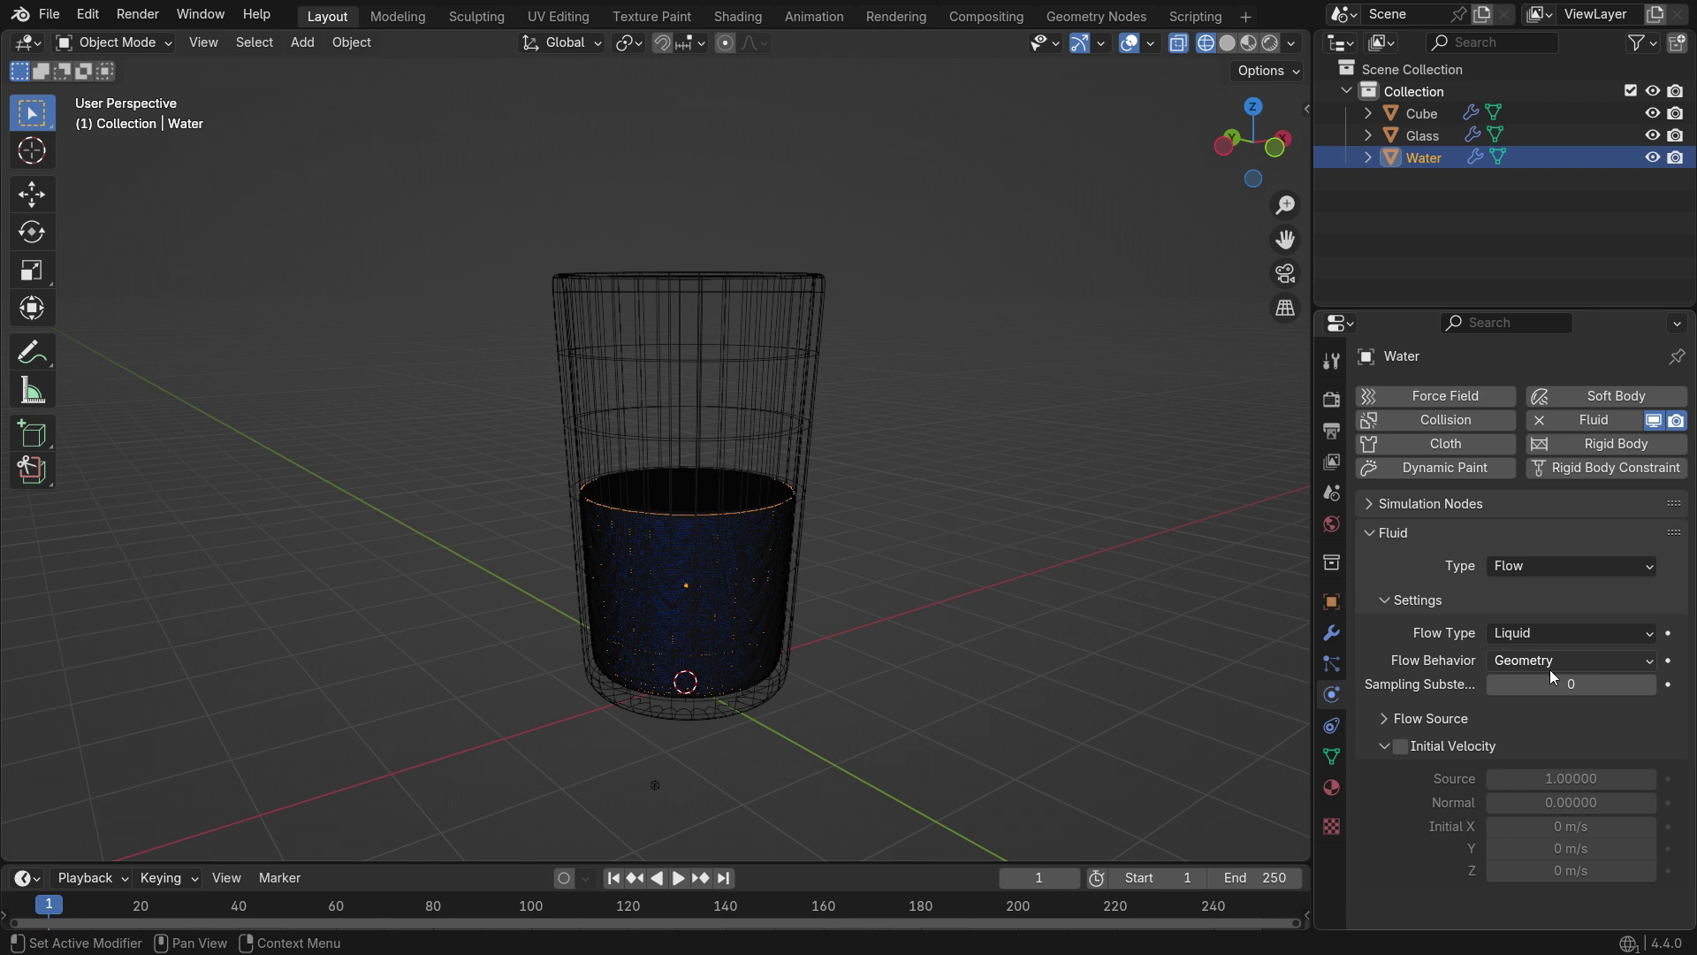
Enlarge the timeline, play the liquid simulation to about frame 17 and return to the first frame
left_click_drag(853, 862, 852, 799)
left_click(678, 817)
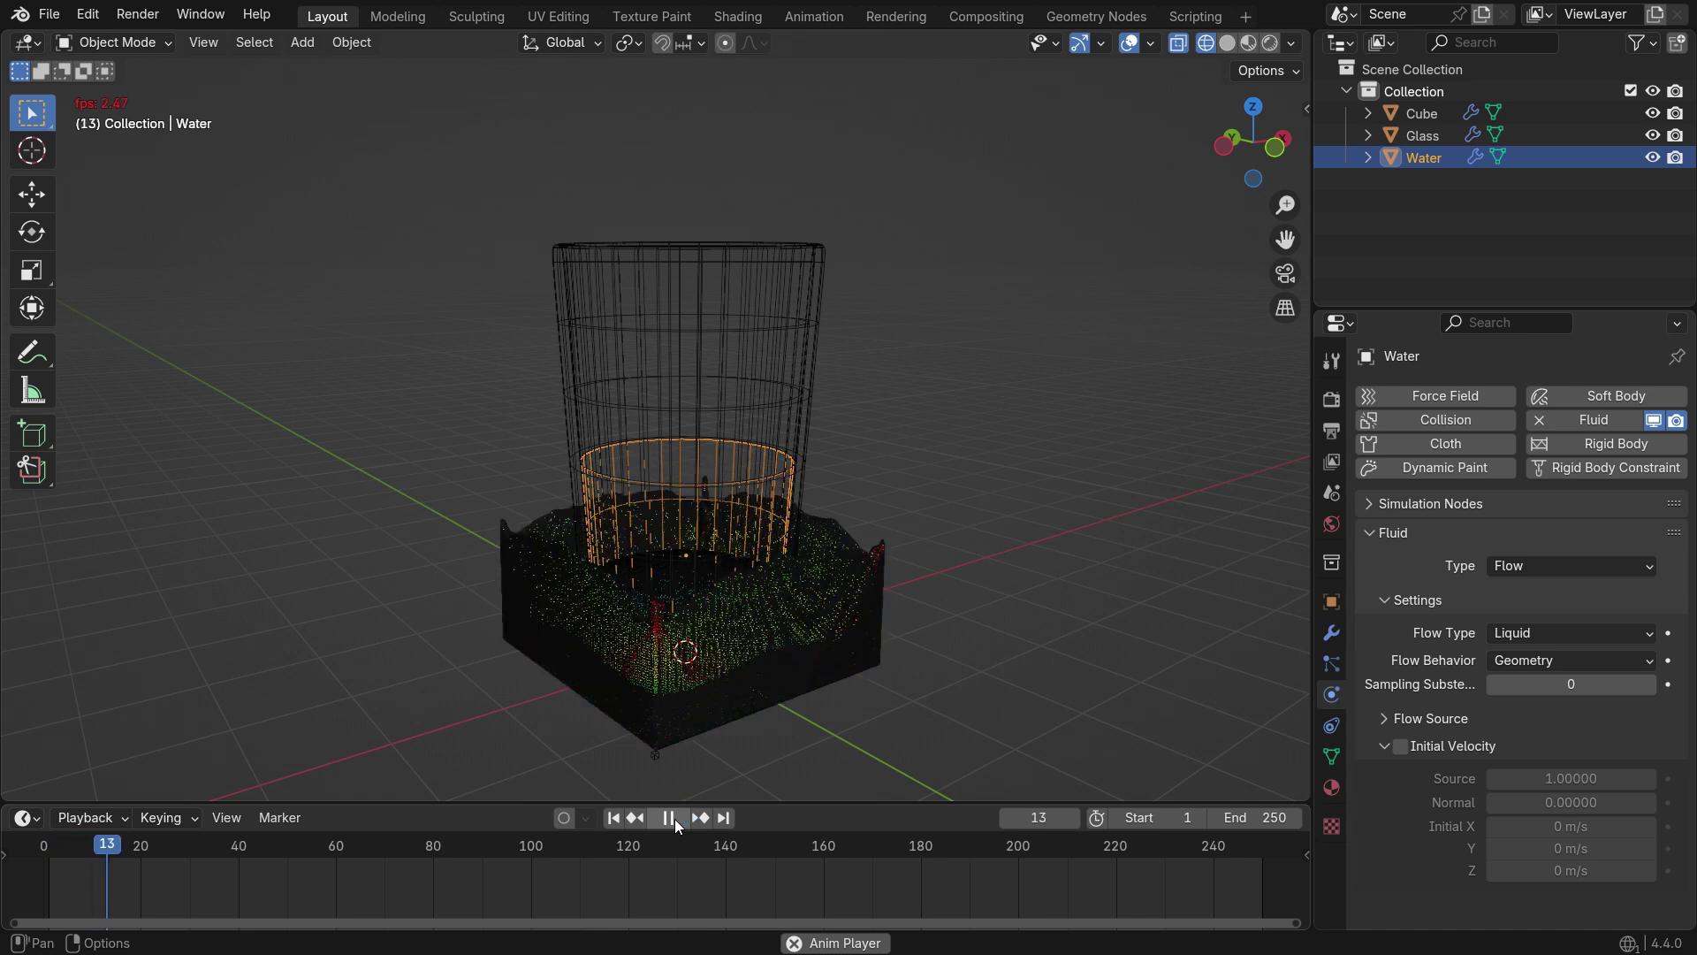
left_click(675, 818)
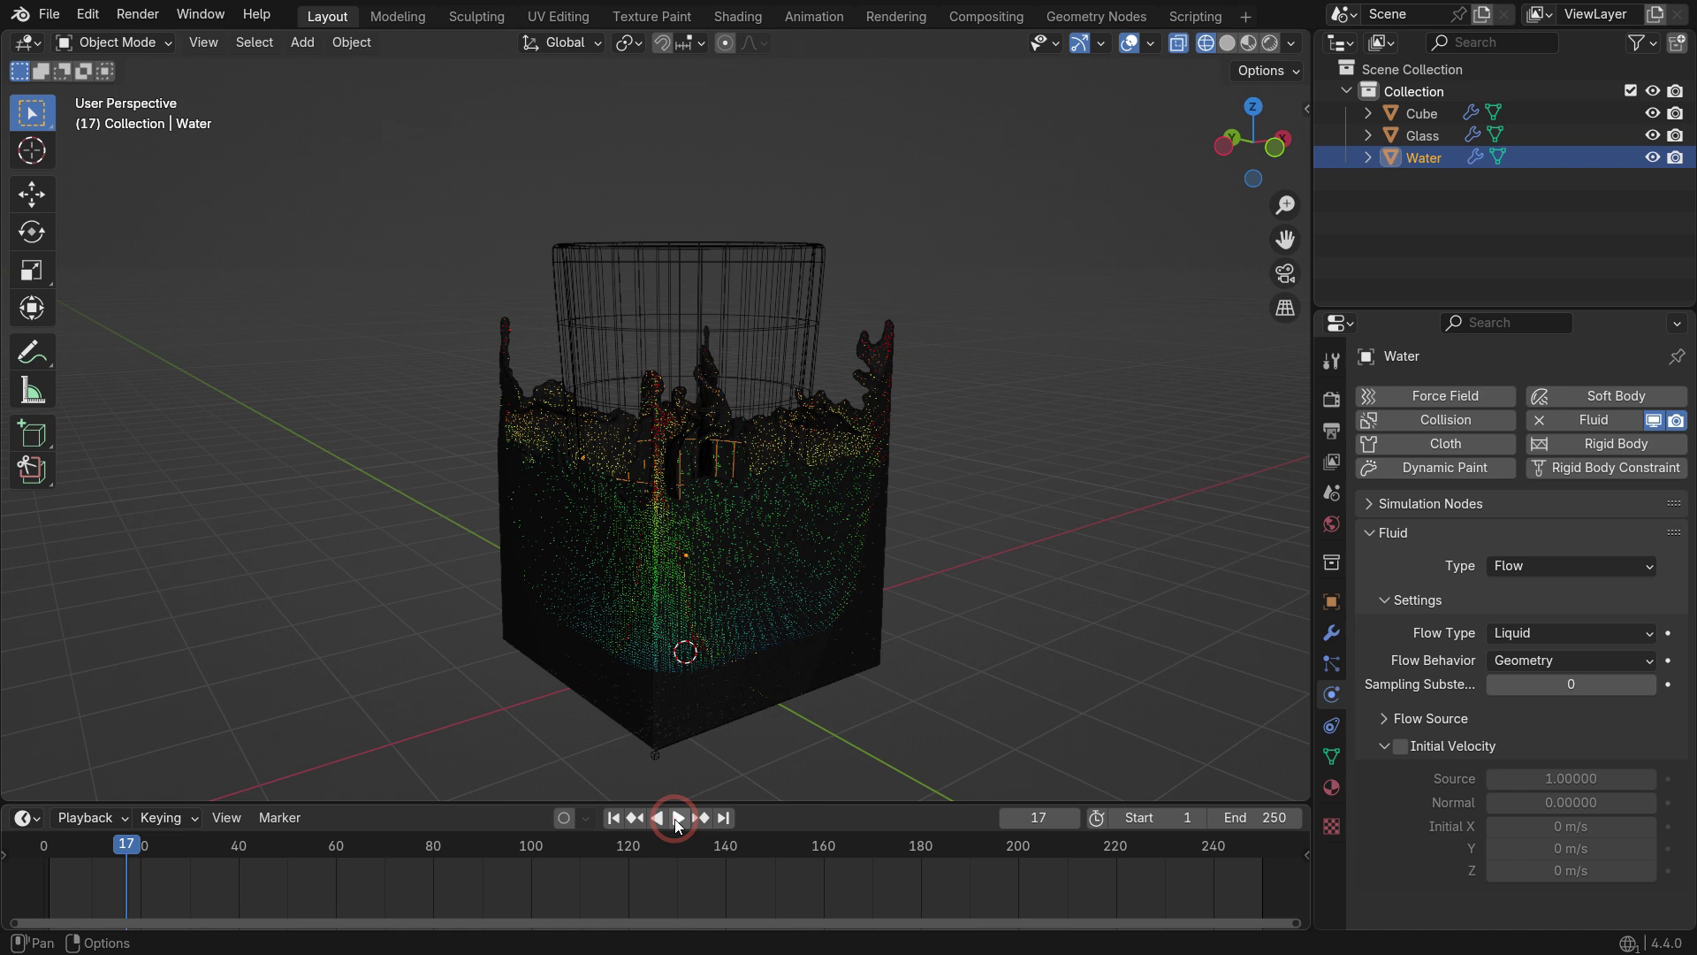
left_click(614, 818)
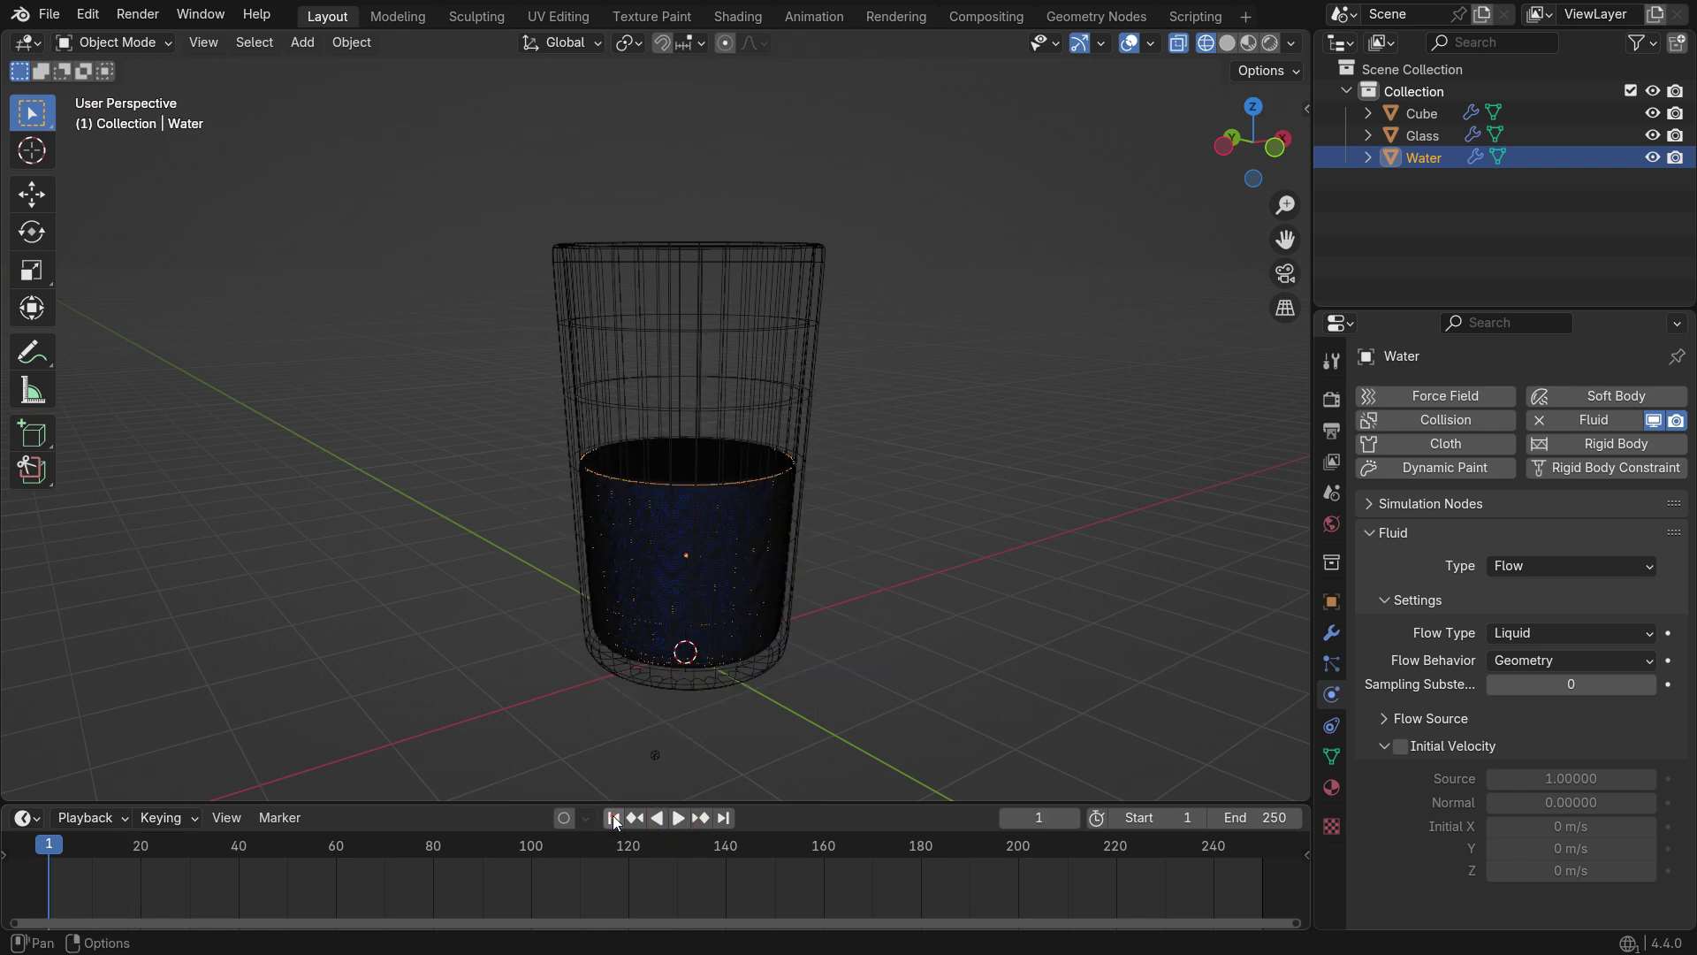
Add Fluid physics to the Glass object with the type Effector
left_click(811, 345)
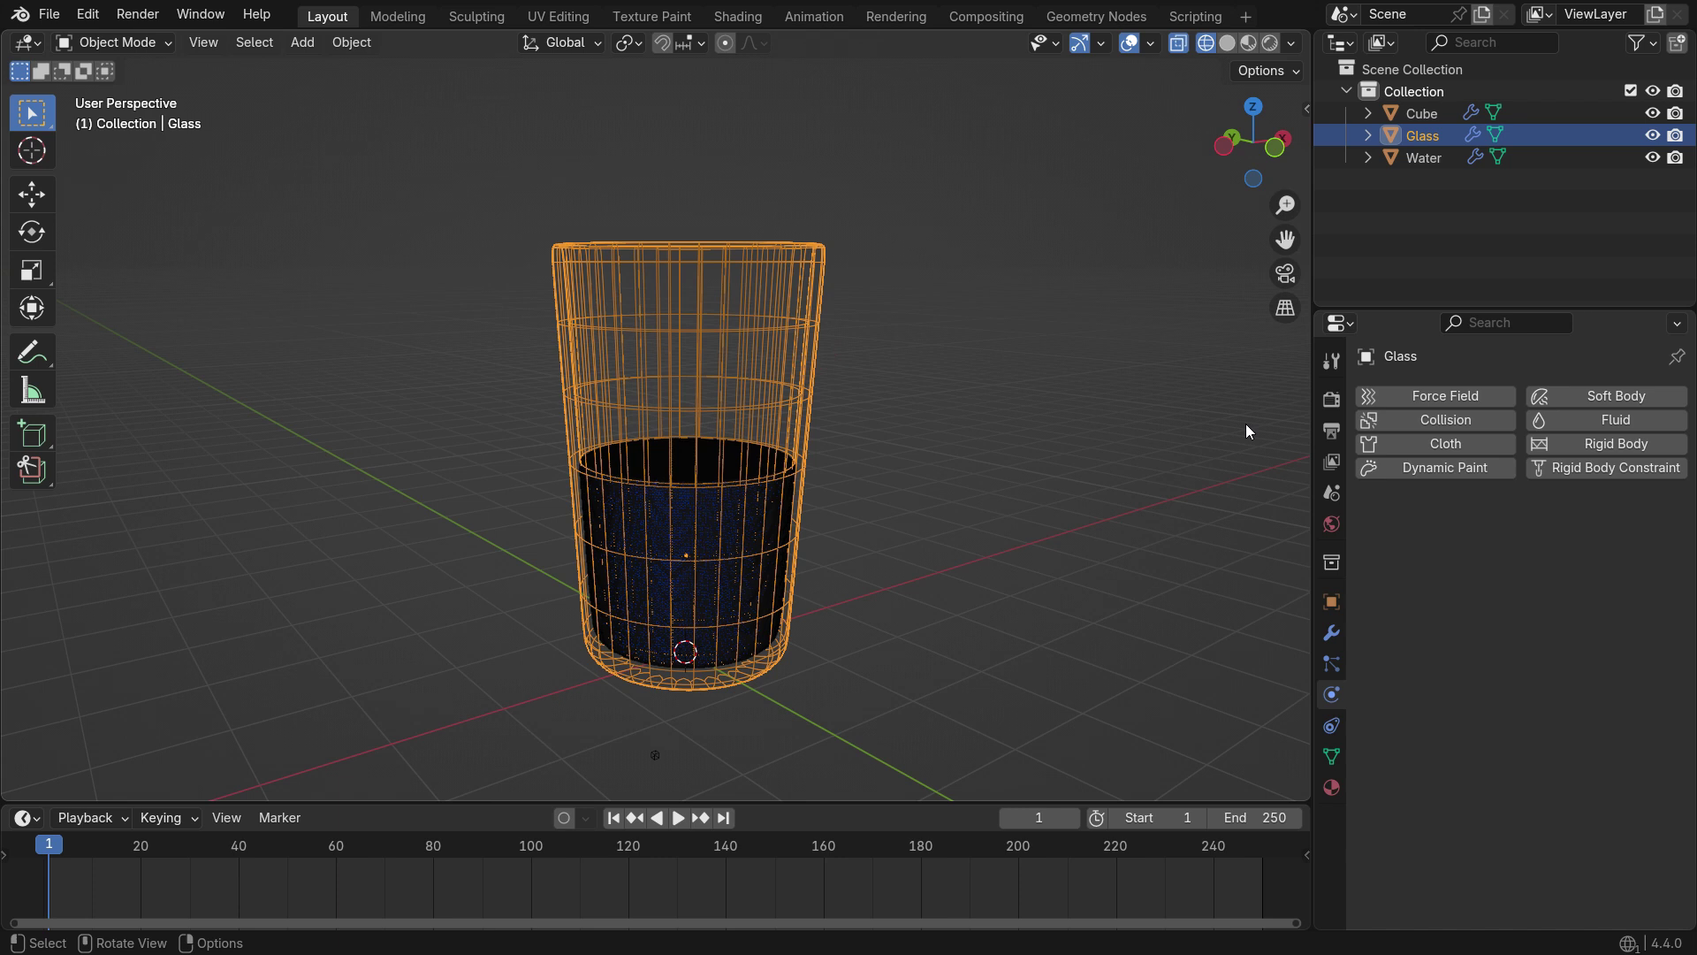
left_click(1641, 419)
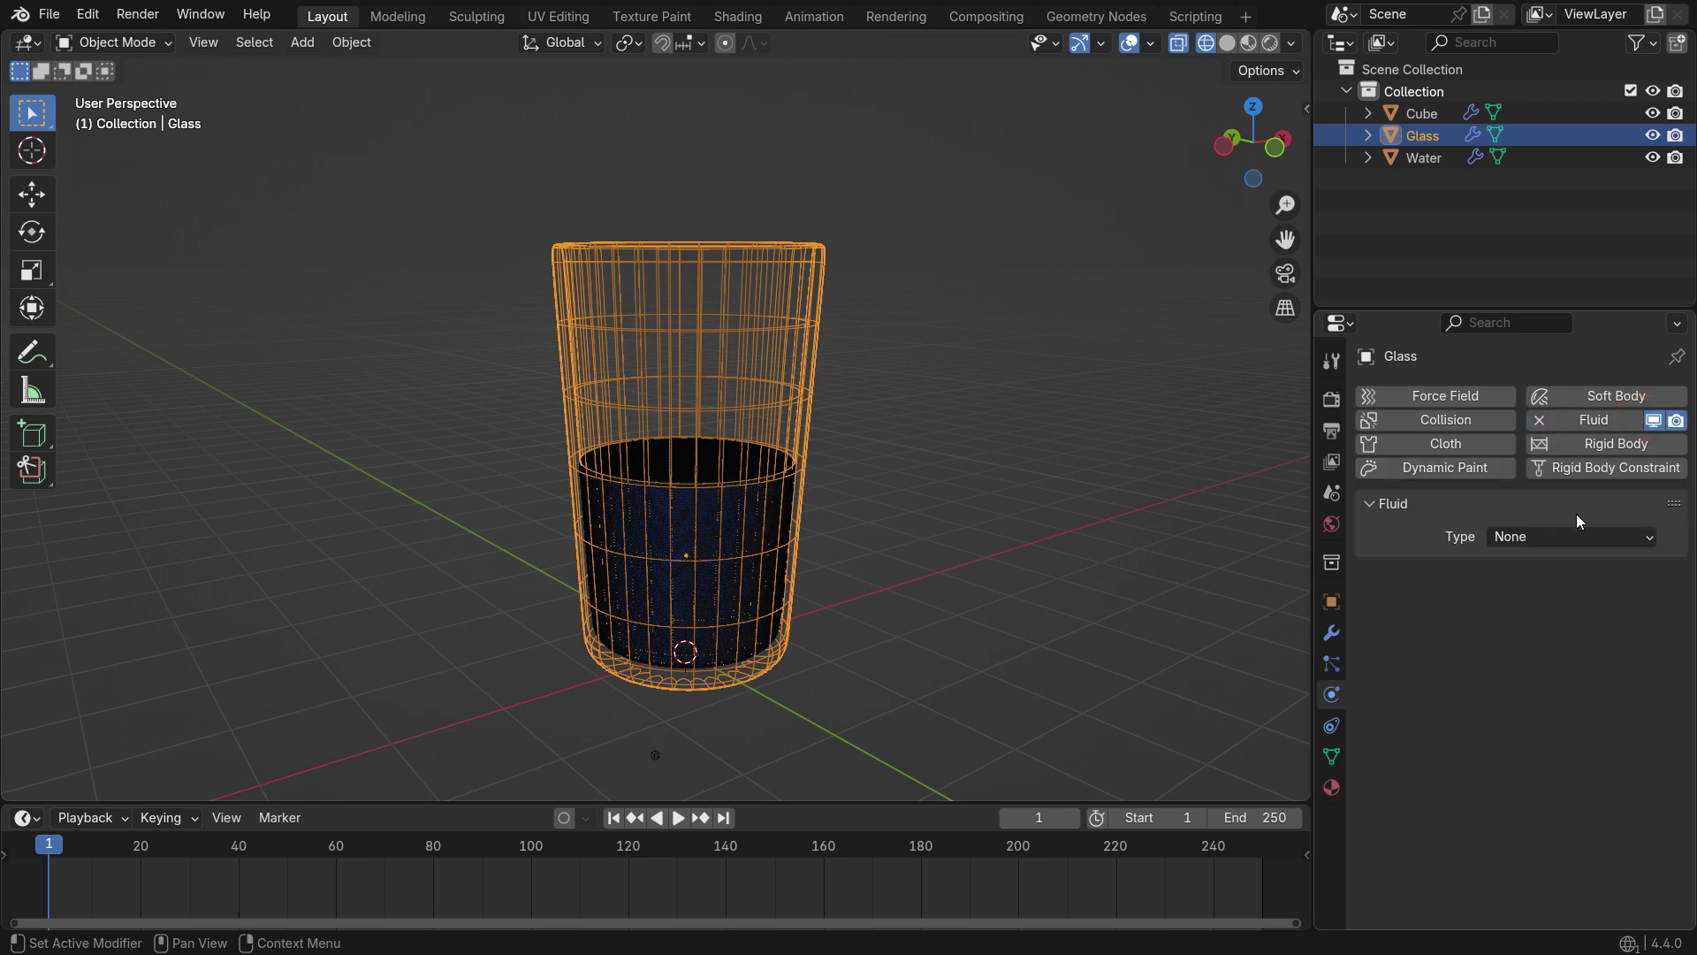
left_click(1578, 537)
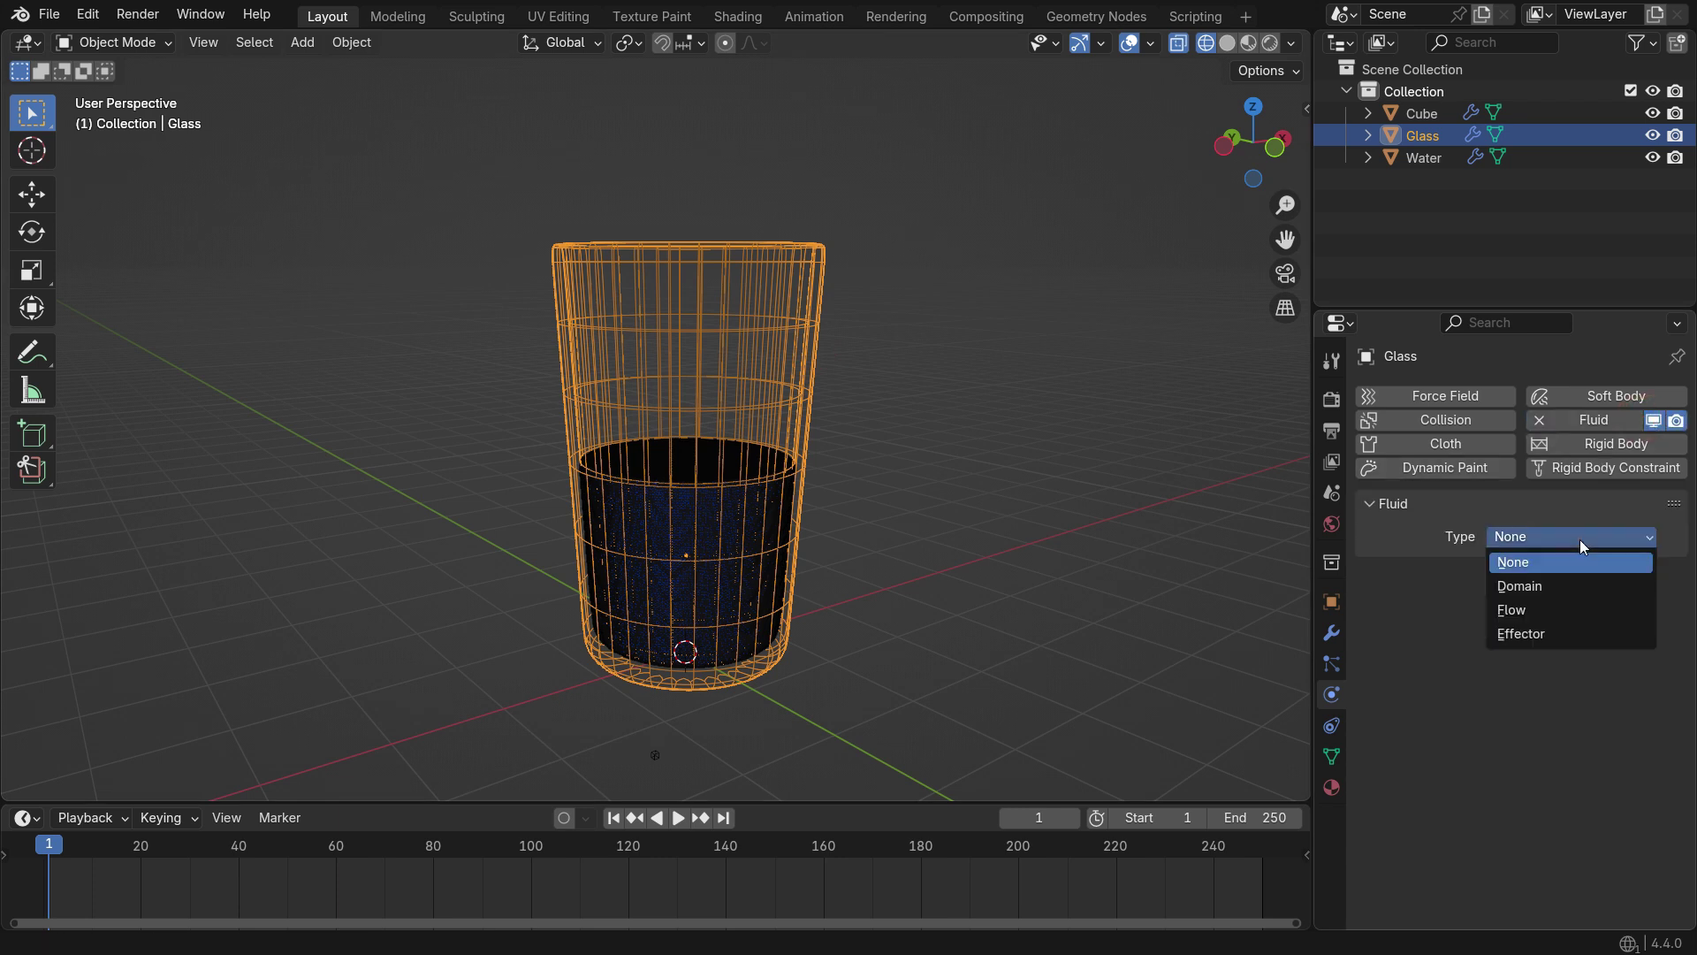
left_click(1589, 634)
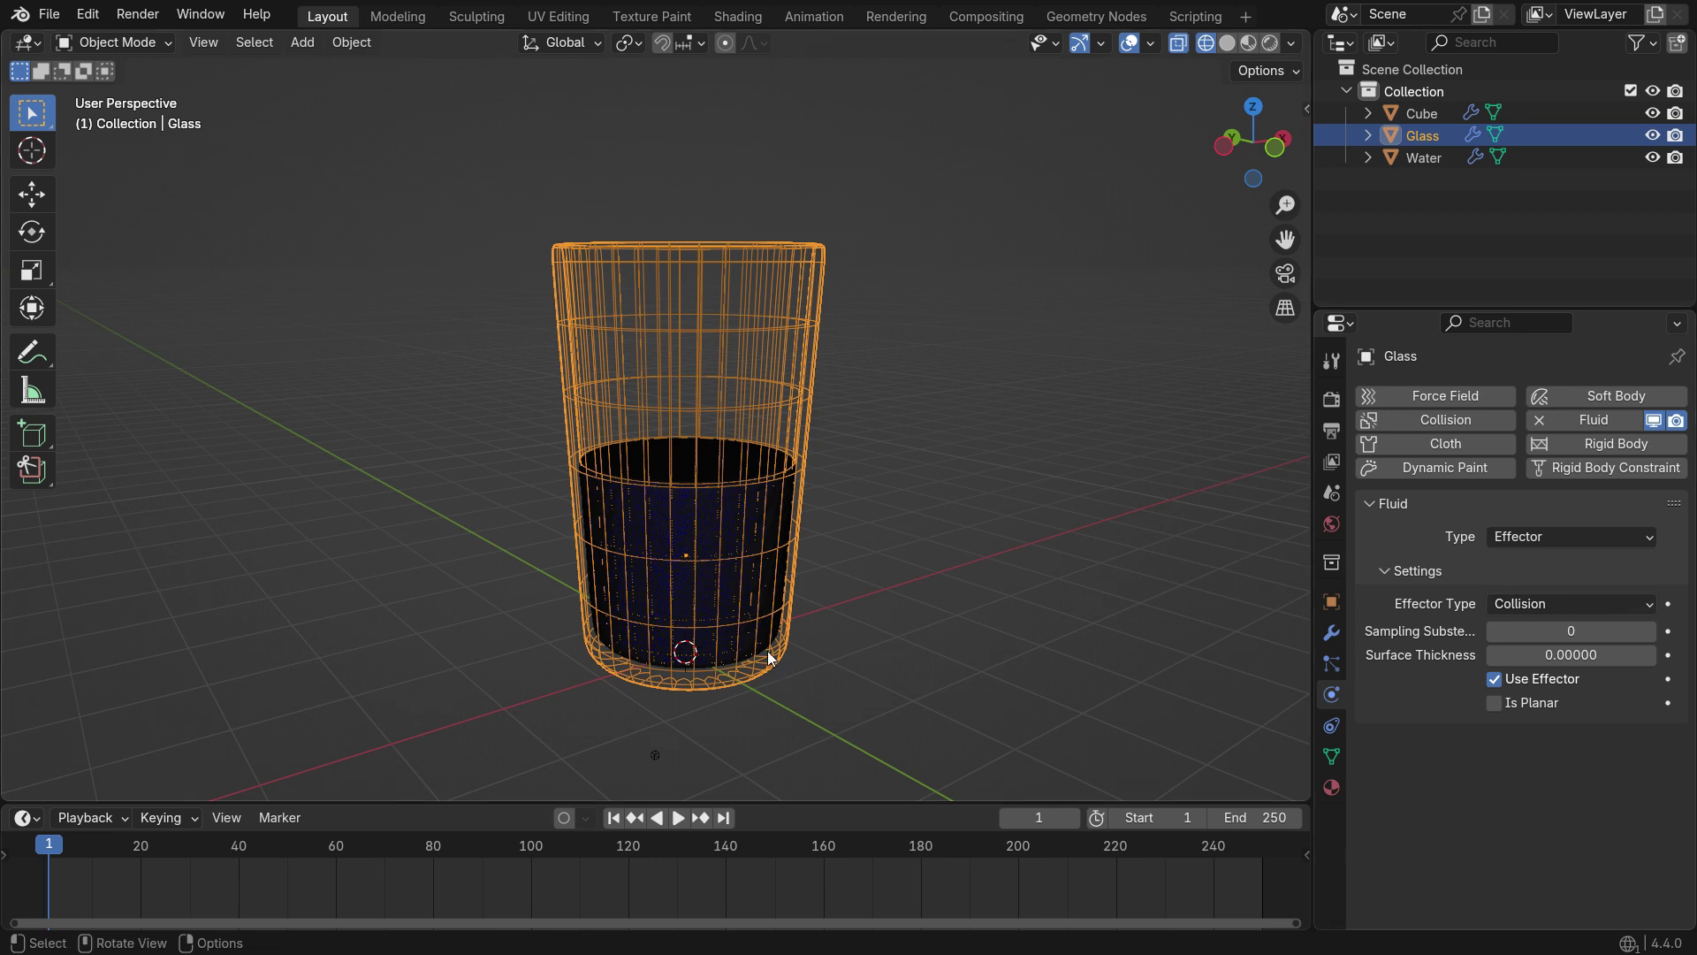
Play the simulation to about frame 20 to check the water's collision with the glass, and return to the first frame
scroll(760, 751, "up", 2)
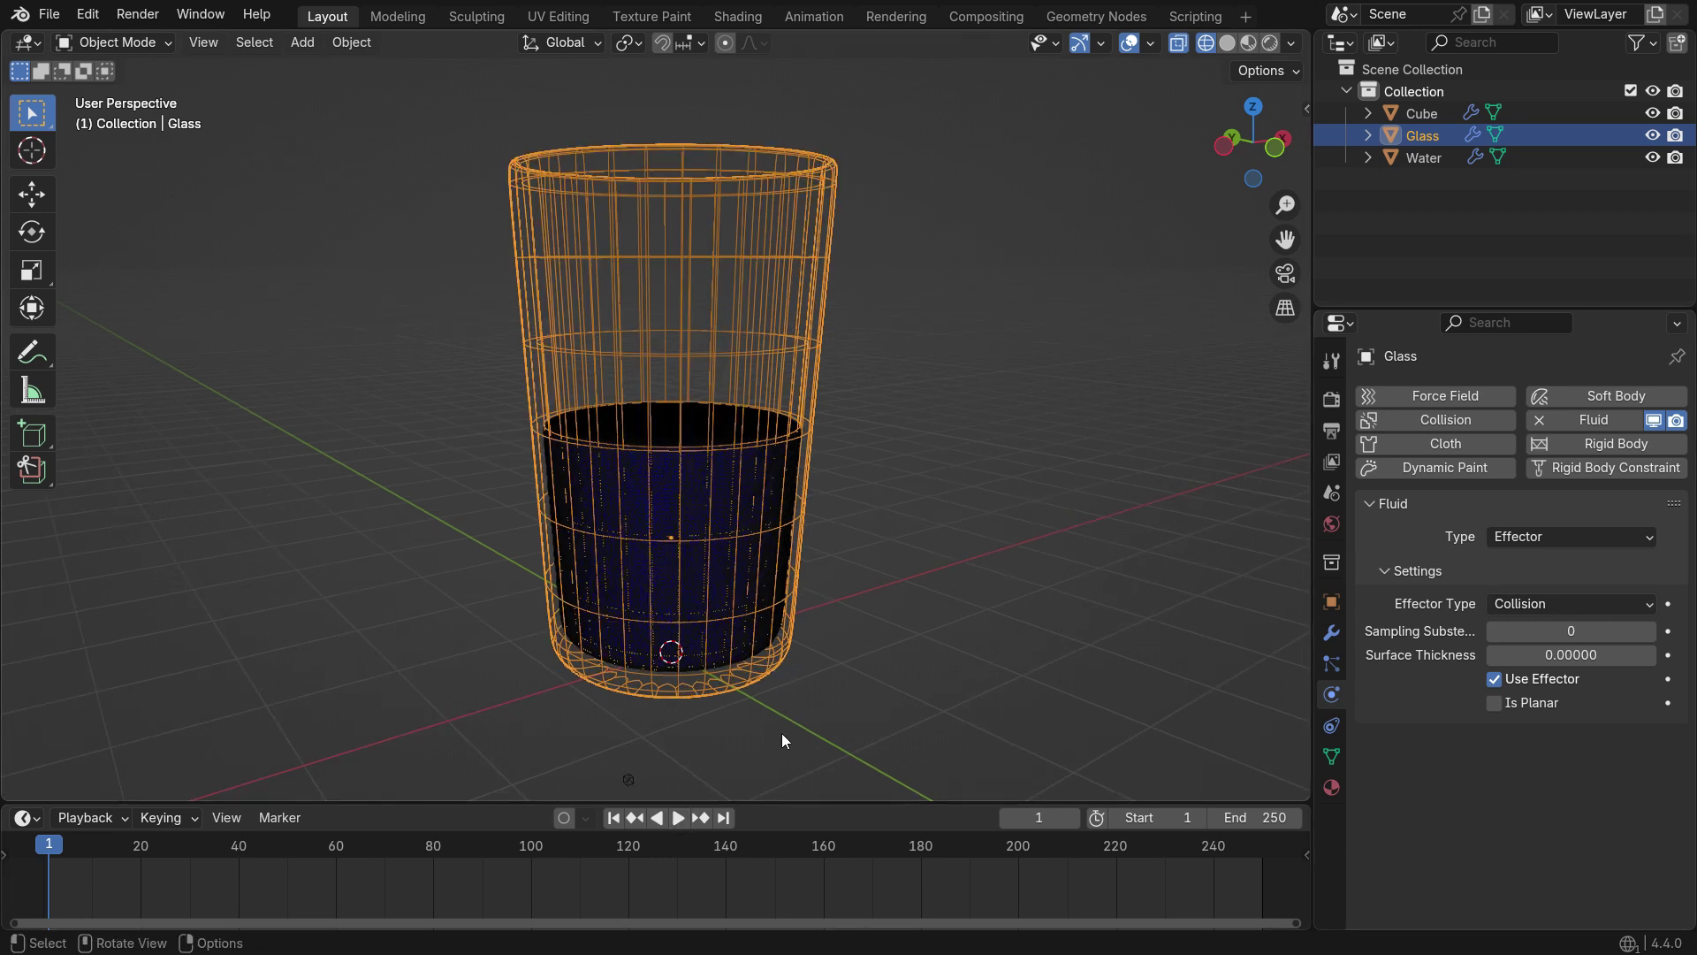
left_click(681, 816)
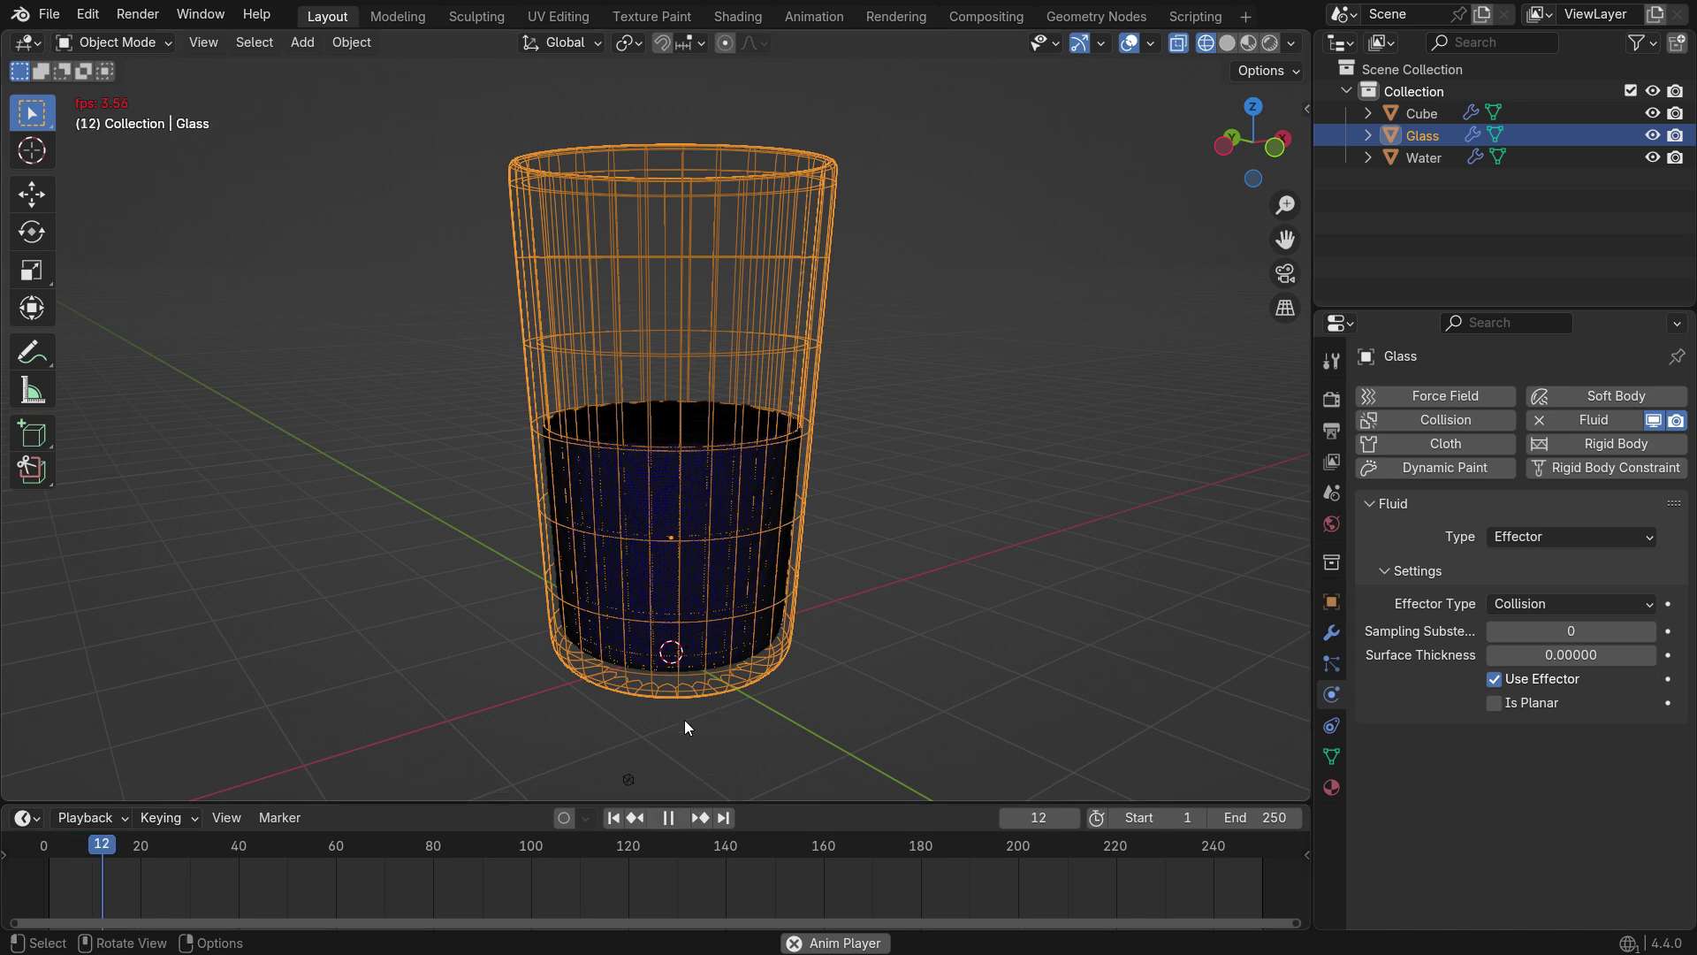
left_click(670, 818)
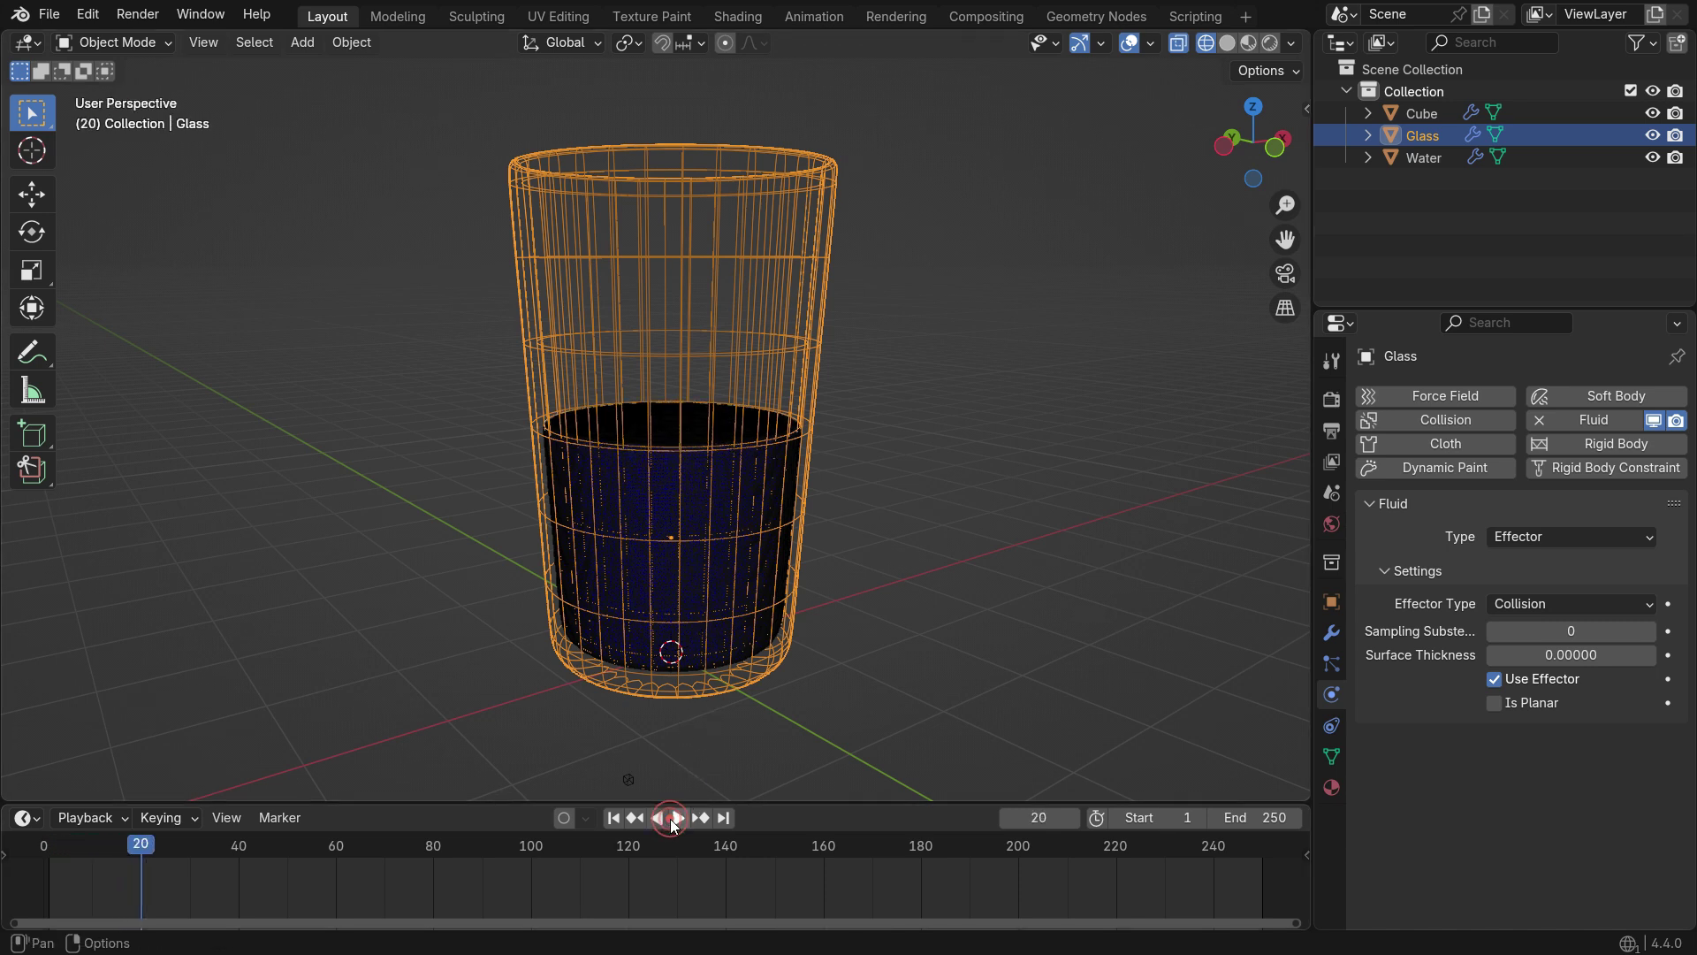
left_click(614, 820)
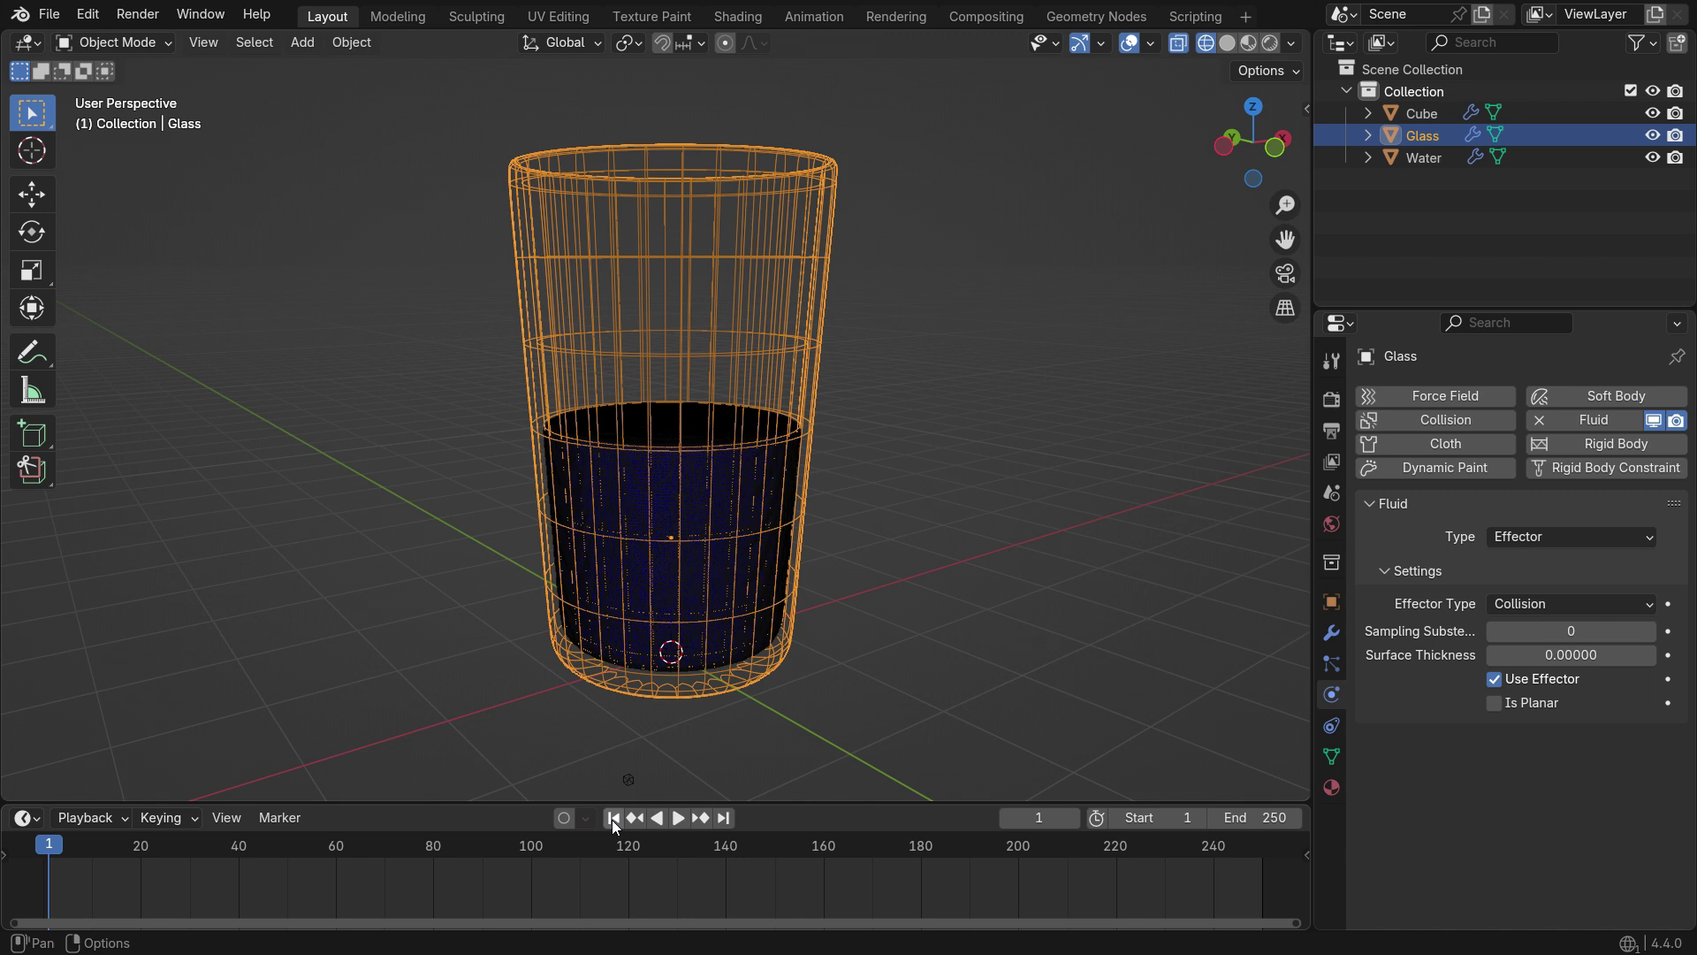
Add a Vortex force field at the base of the glass
key("shift+a")
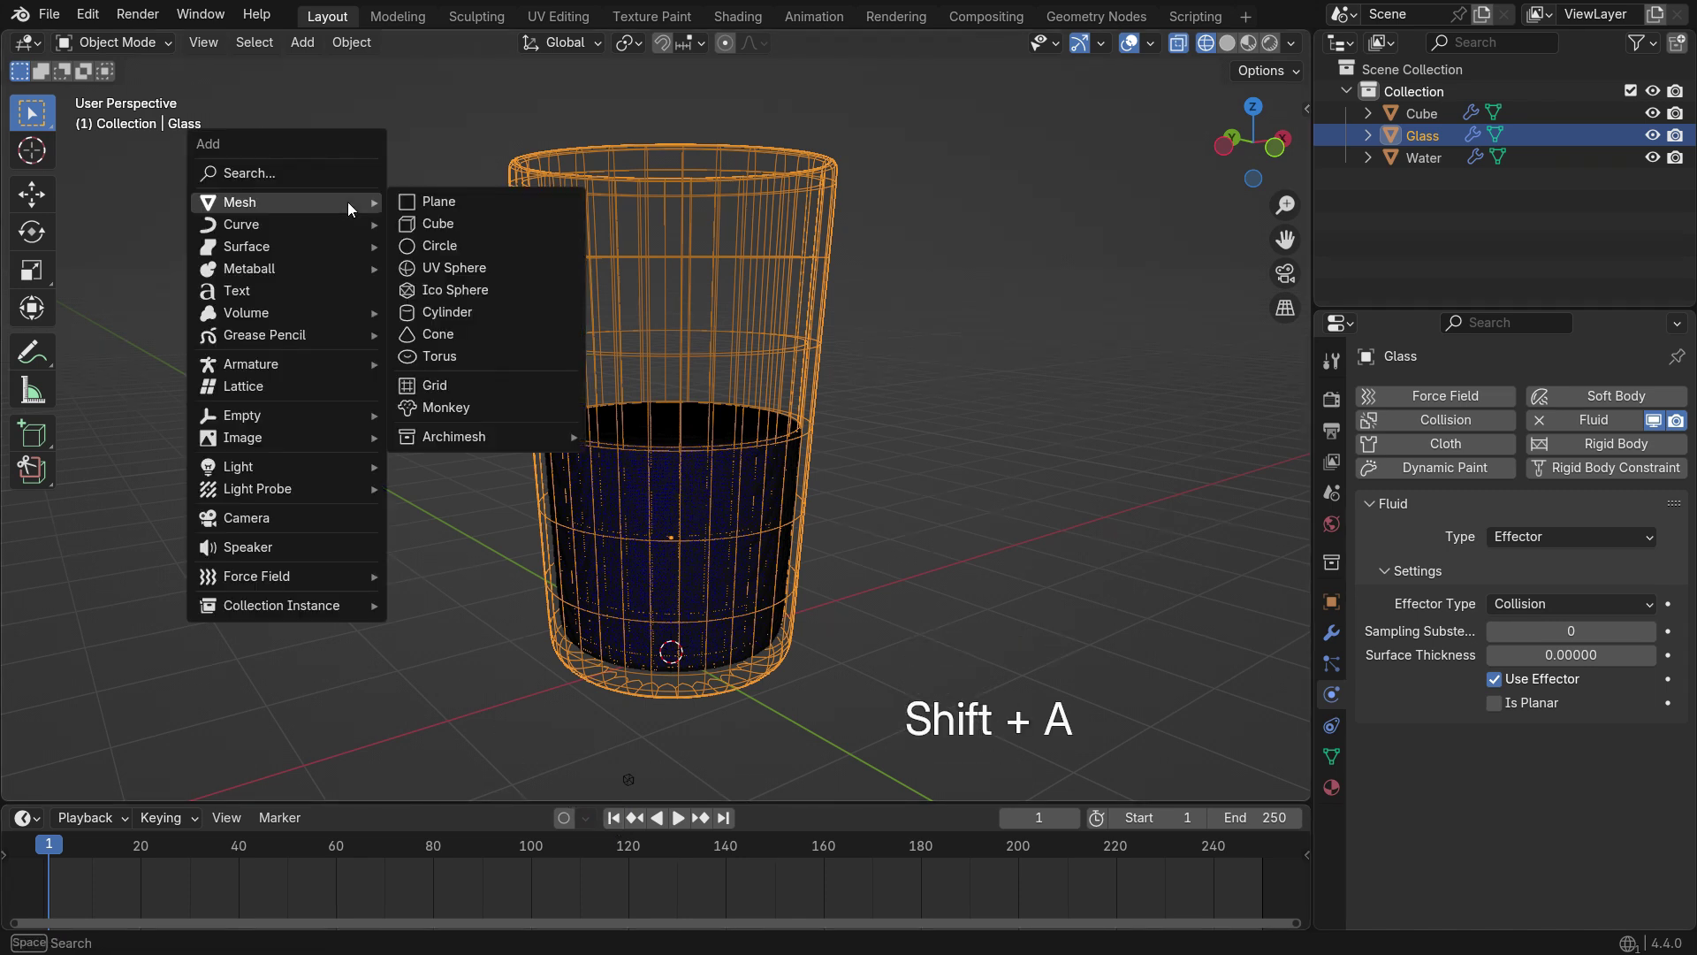
mouse_move(321, 590)
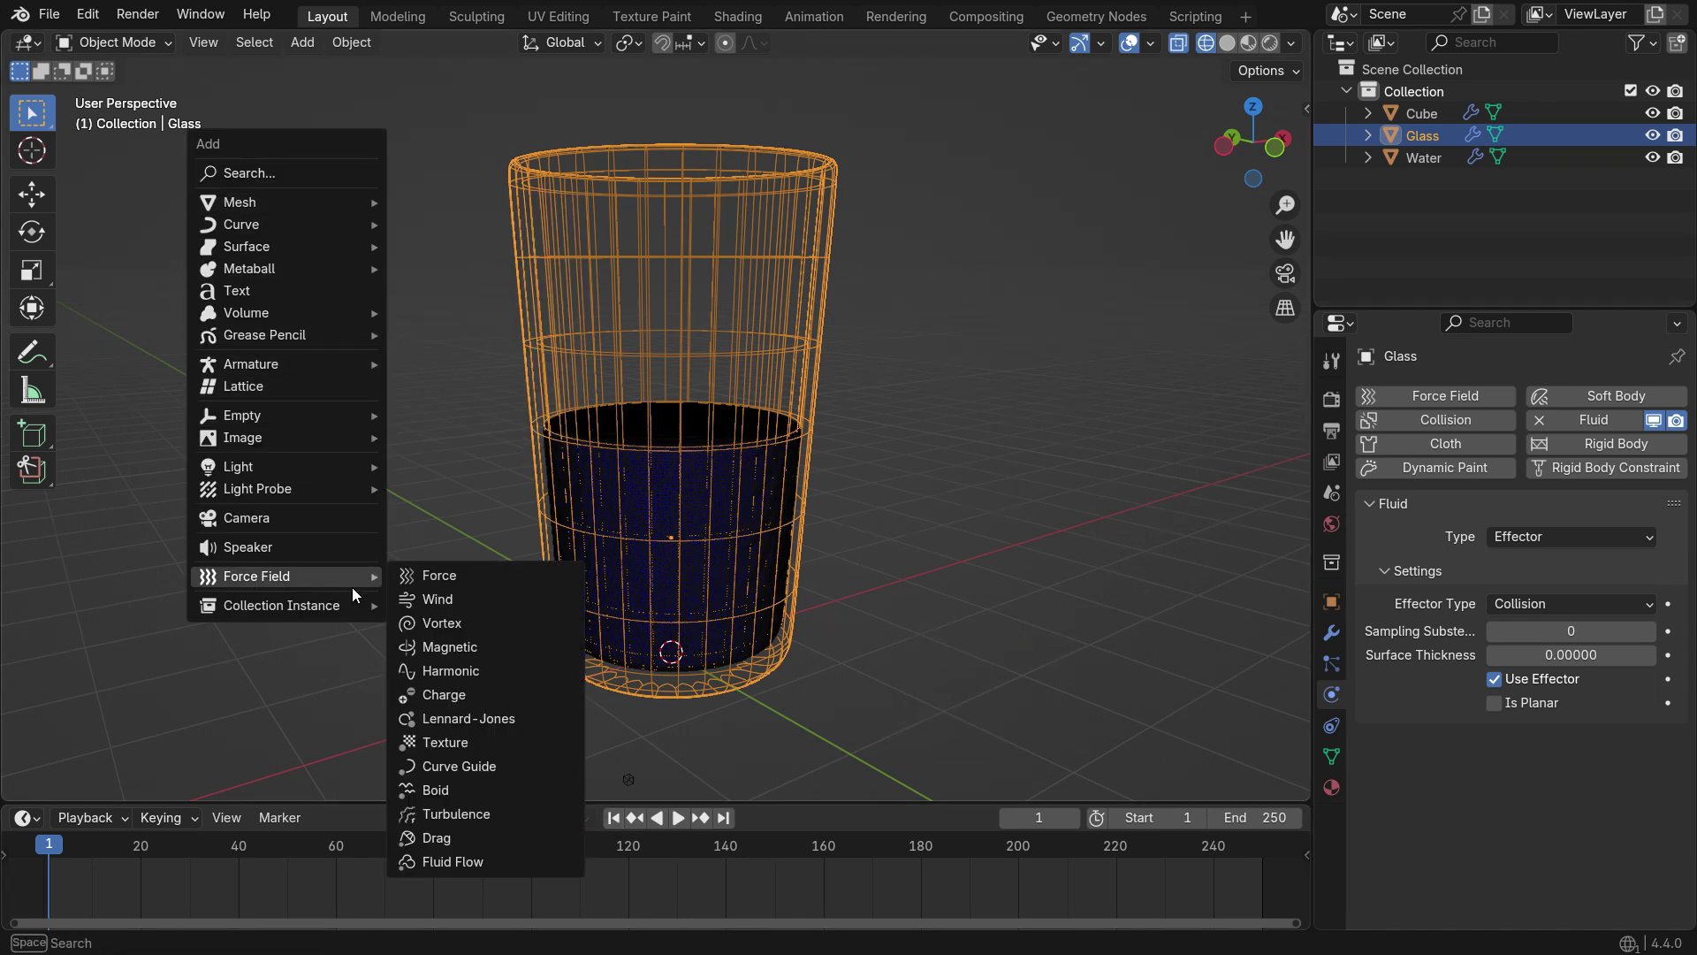
left_click(511, 635)
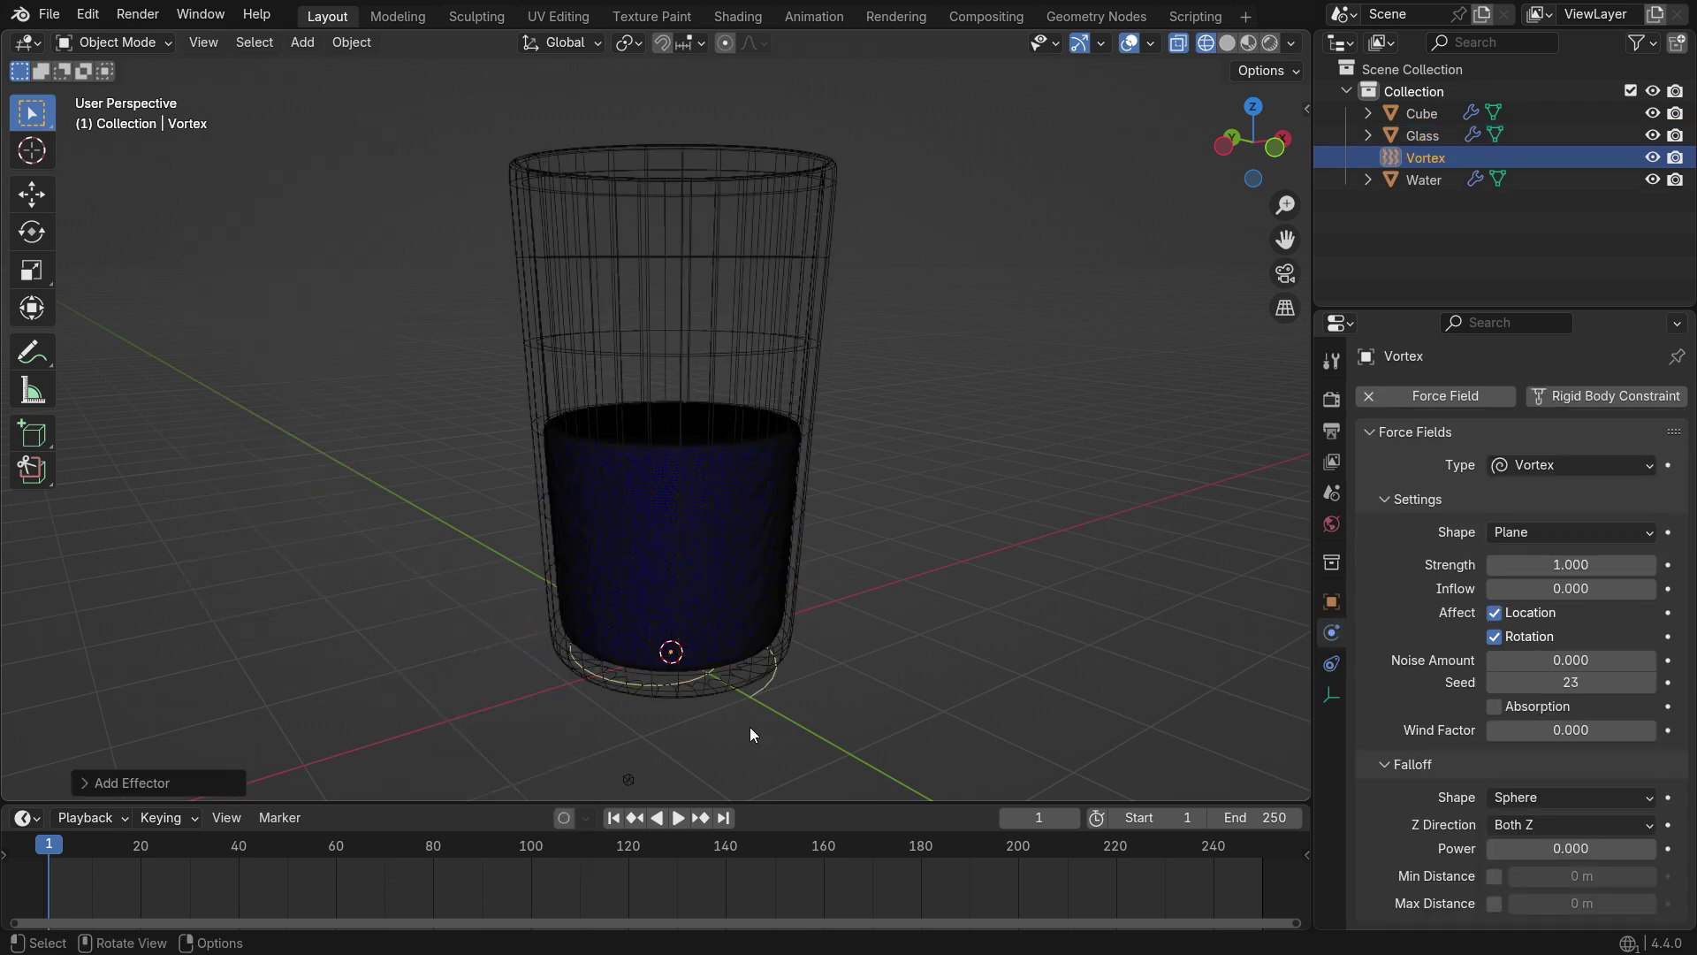
Set the vortex force field's shape to Point
middle_click_drag(749, 726, 668, 680)
scroll(678, 626, "up", 3)
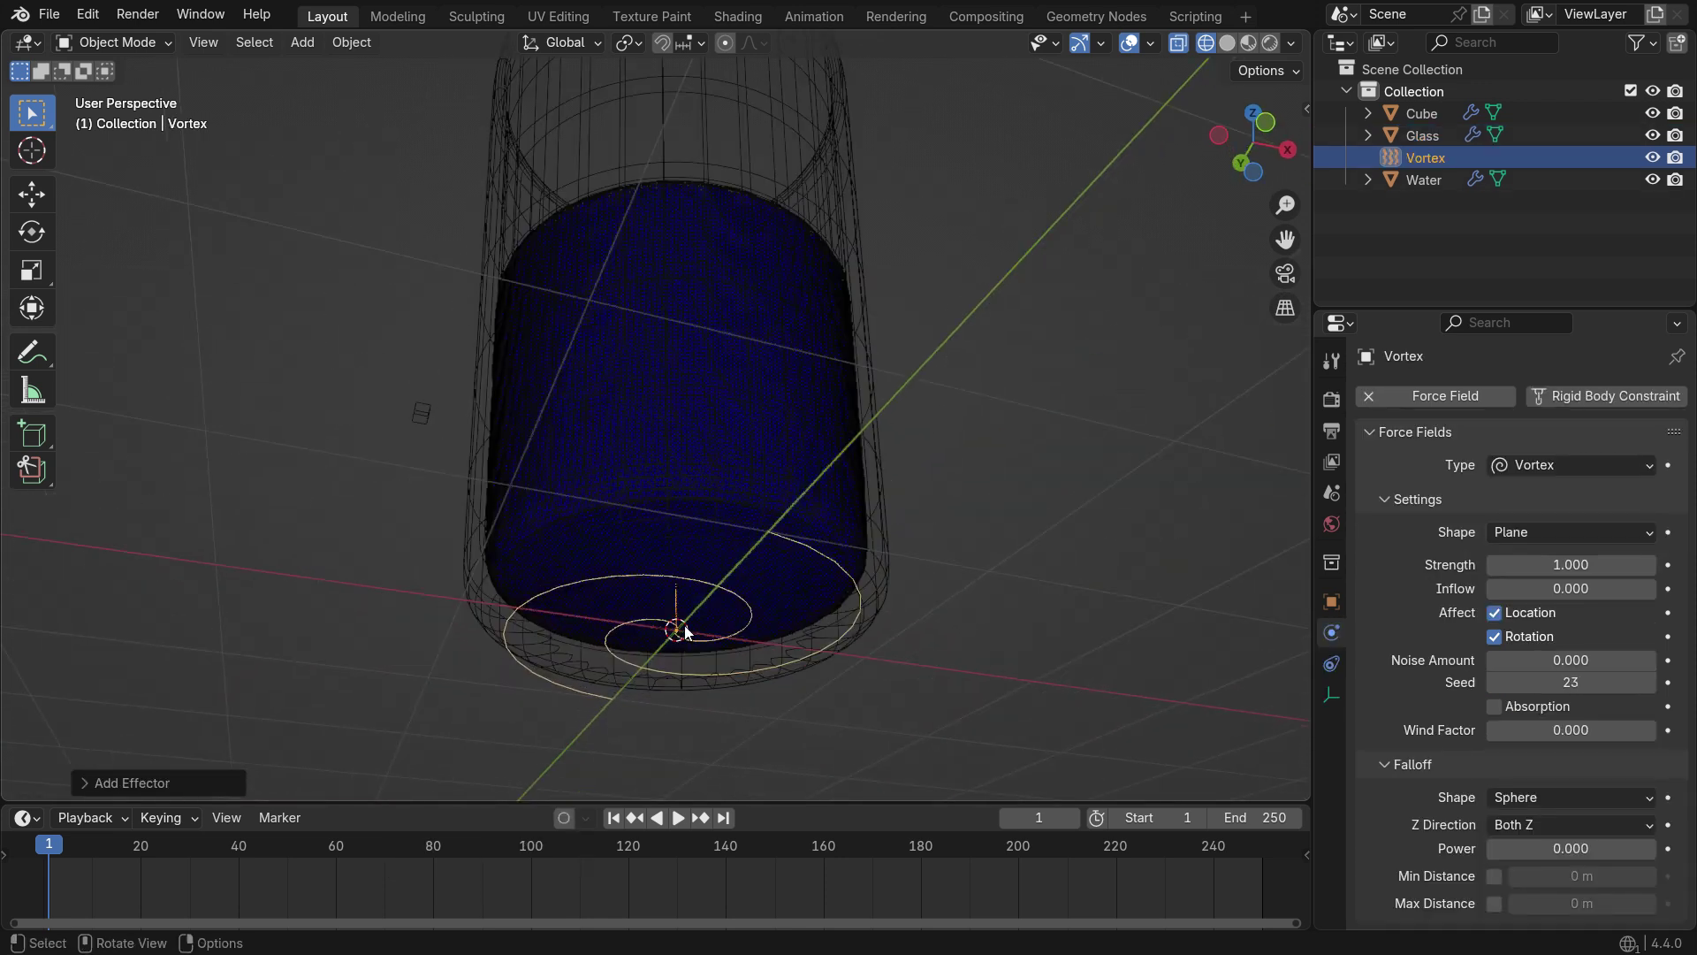
scroll(680, 633, "down", 3)
middle_click_drag(696, 442, 731, 580)
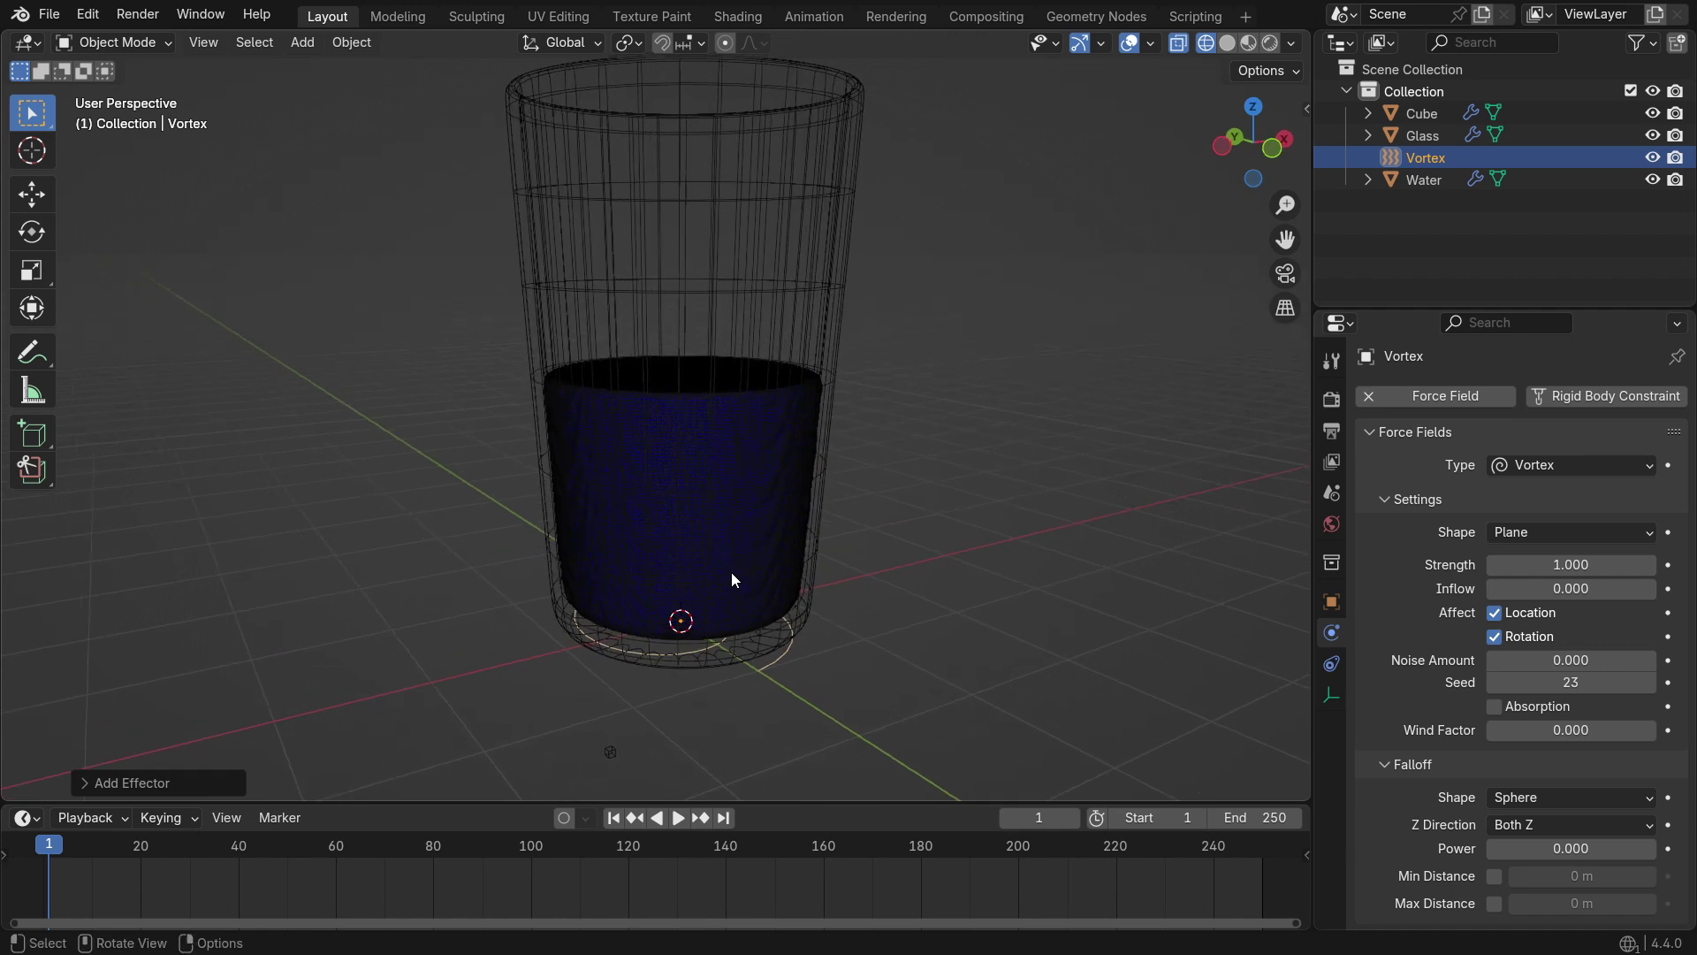
left_click(1510, 533)
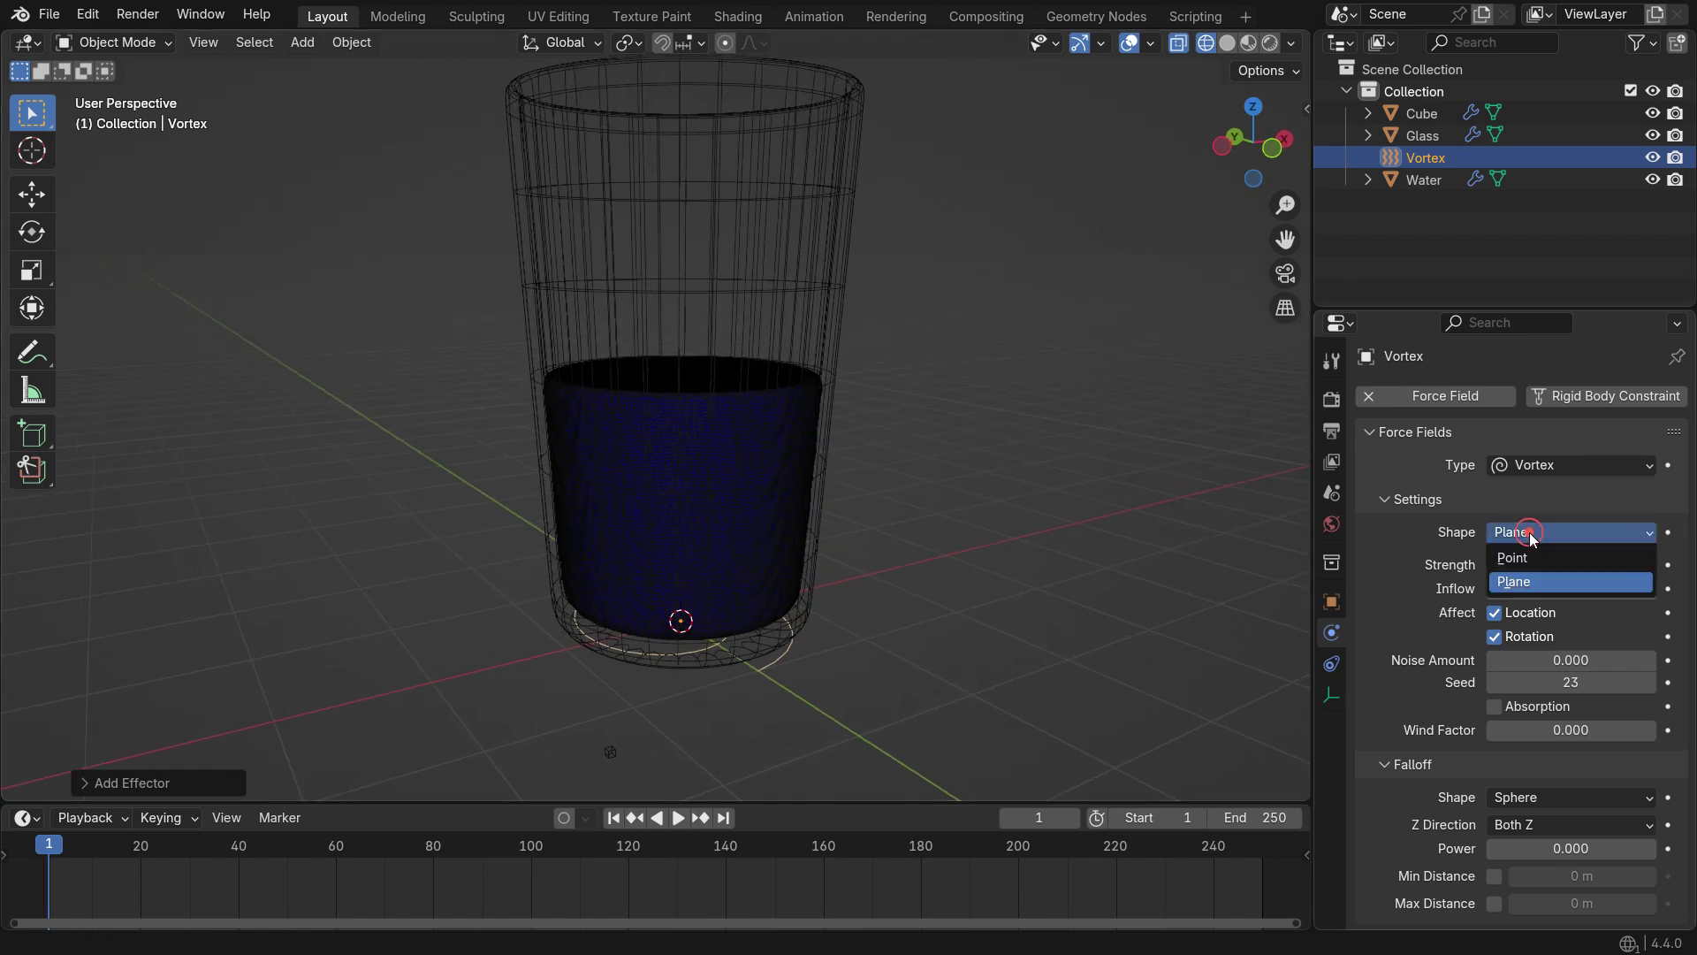
left_click(1579, 557)
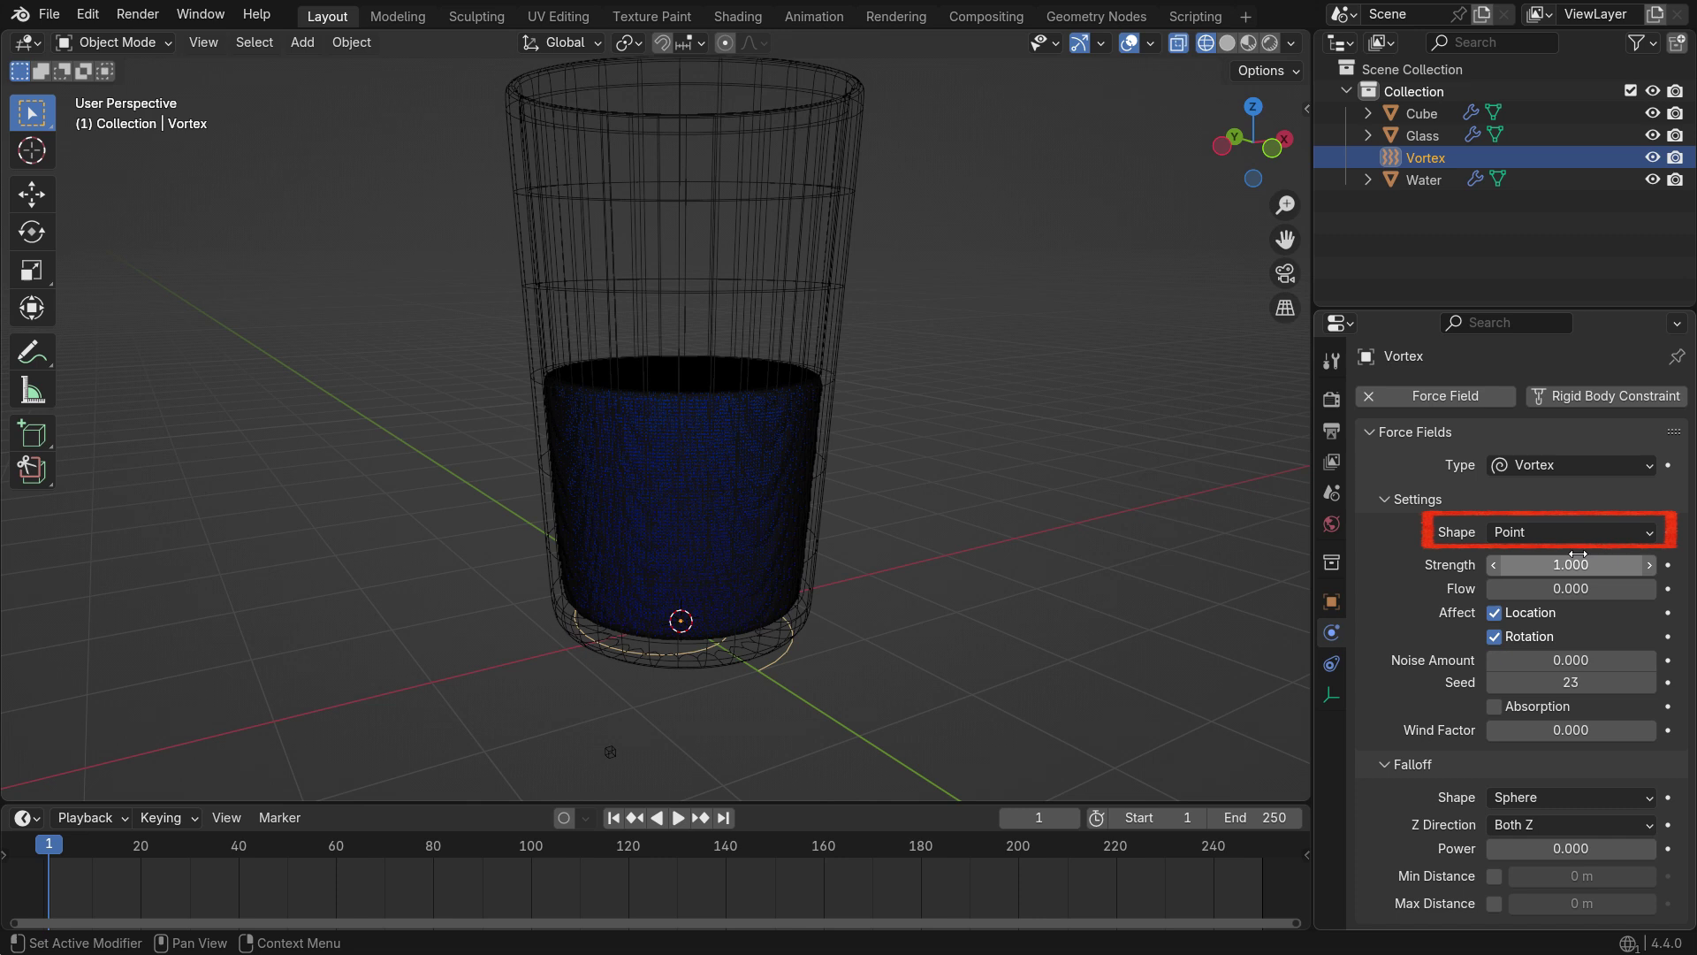
Play the simulation twice to about frame 20, examine the vortex's effect on the water, and return to the first frame
left_click(677, 820)
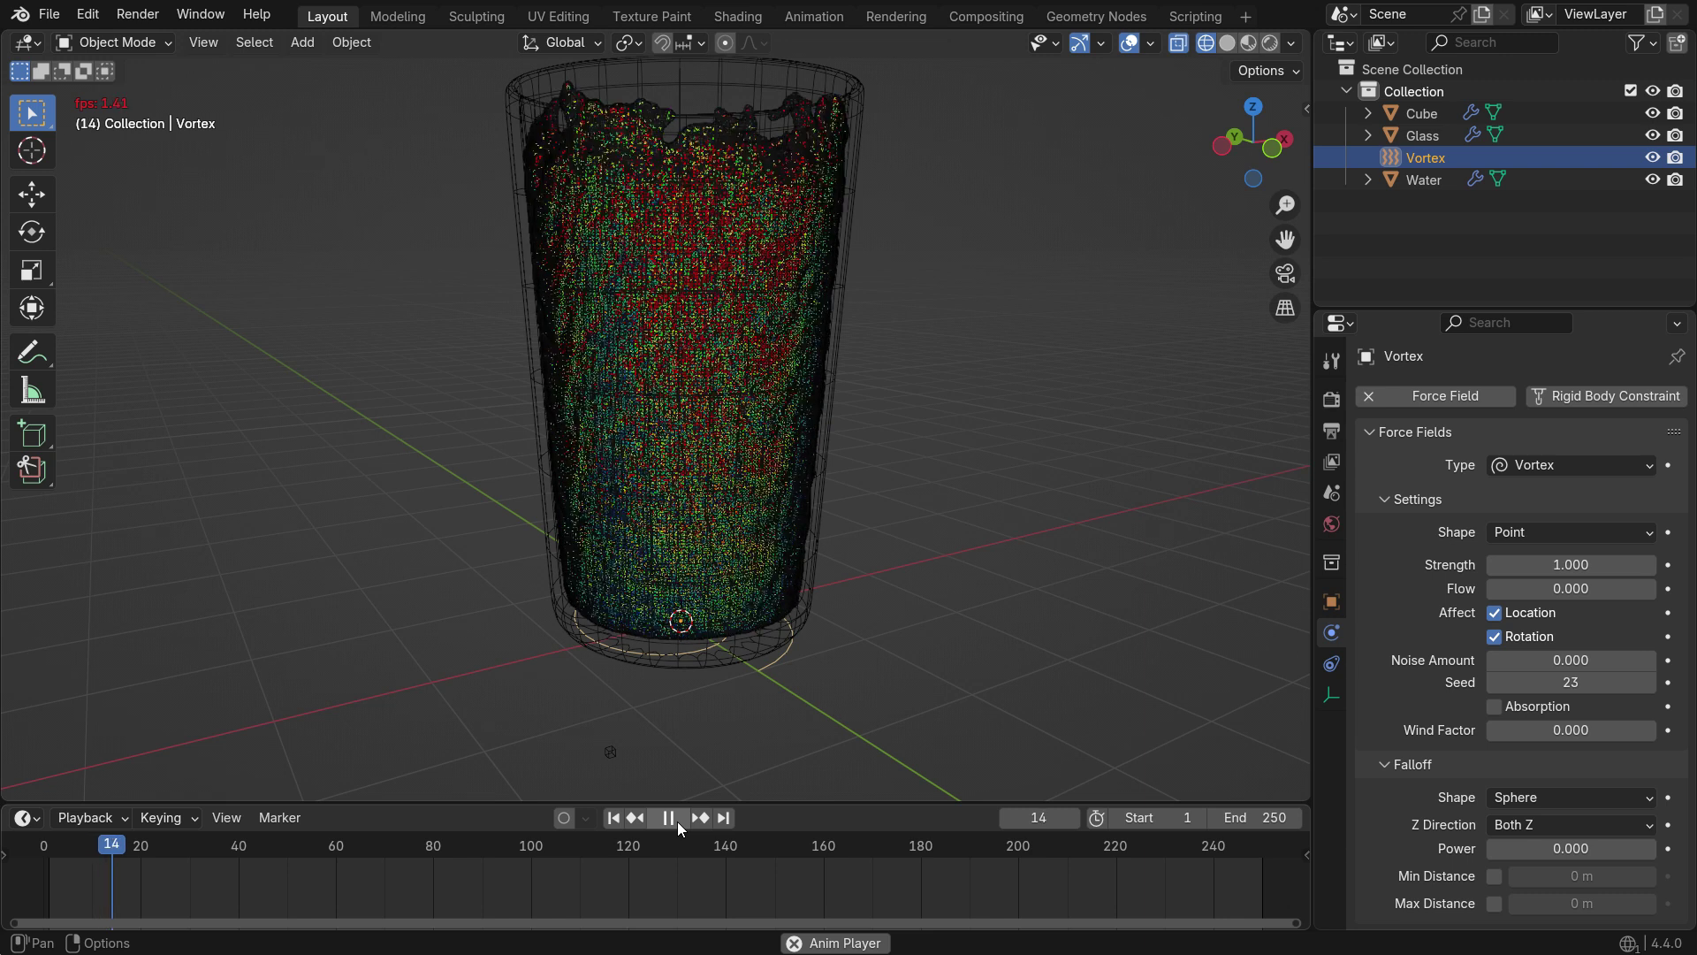
left_click(677, 821)
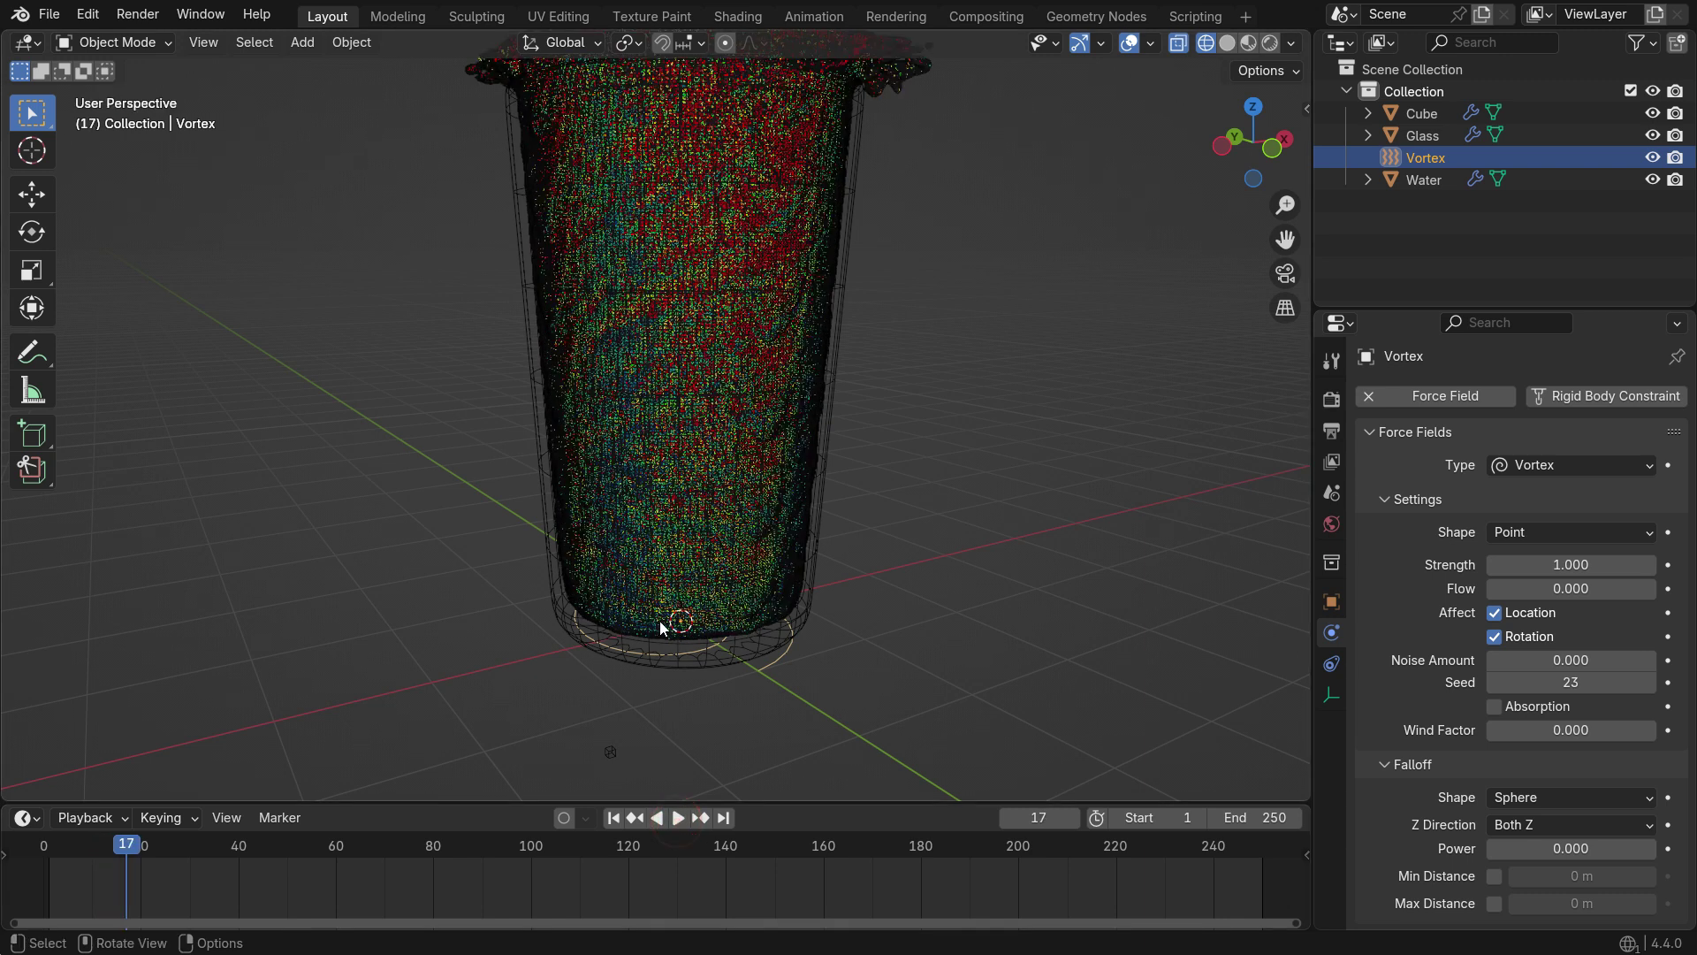
middle_click_drag(659, 621, 691, 635)
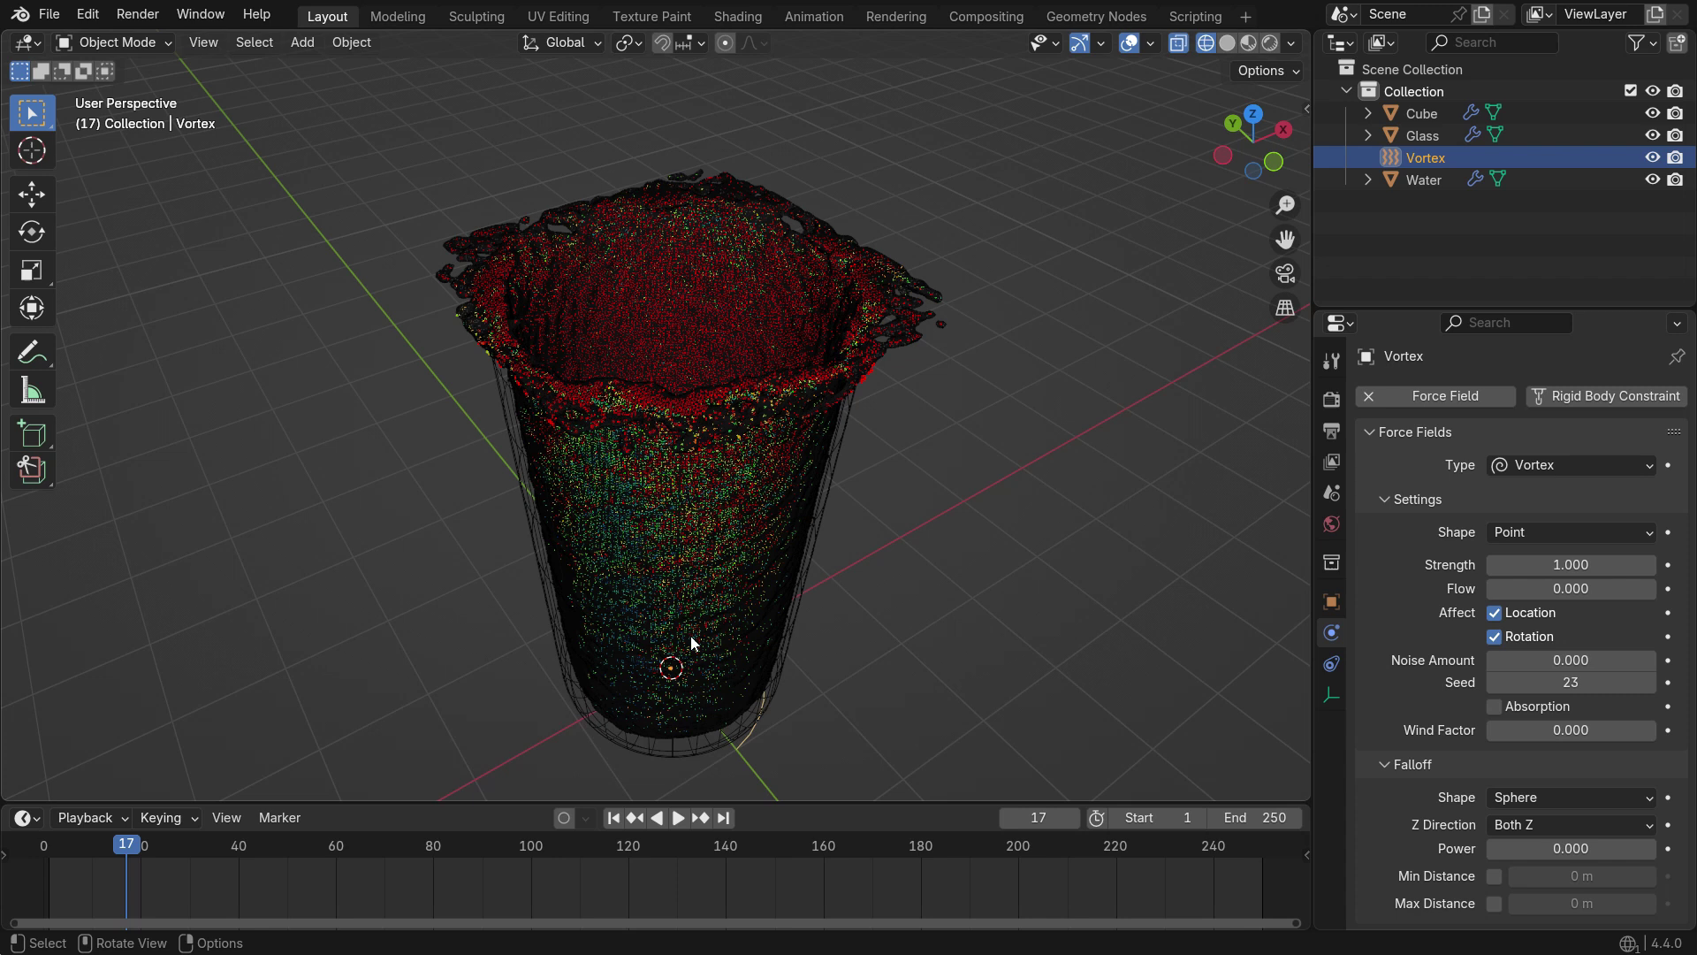
left_click(612, 818)
left_click(681, 817)
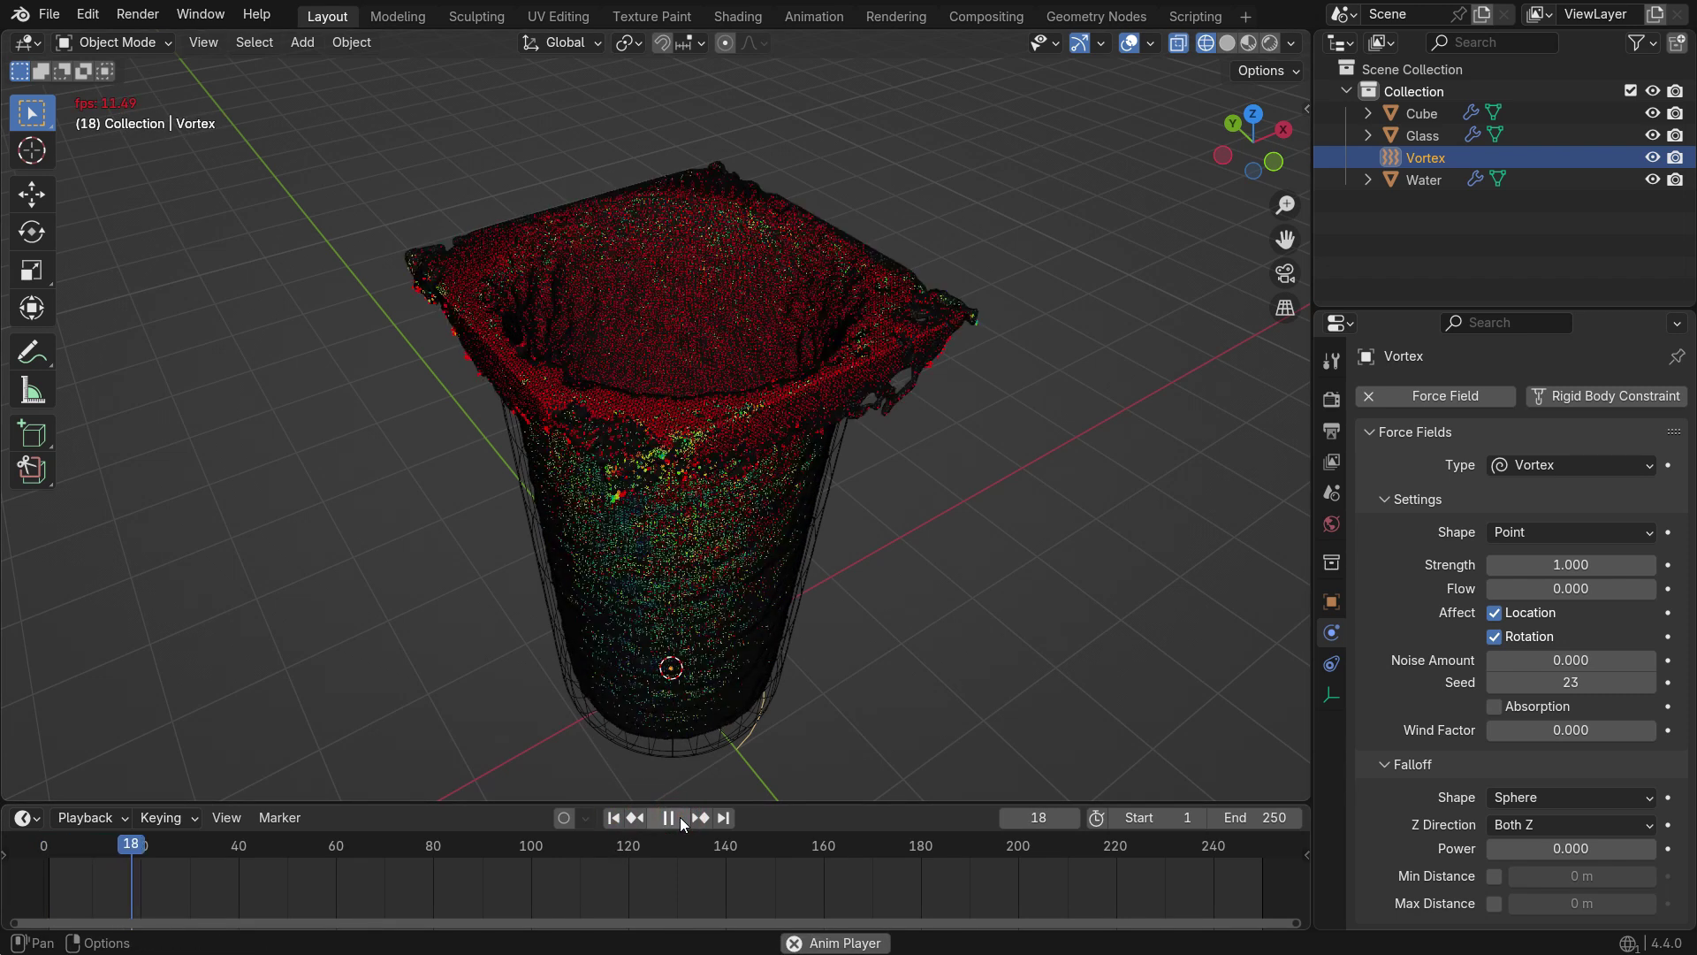
left_click(681, 817)
middle_click_drag(707, 709, 712, 645)
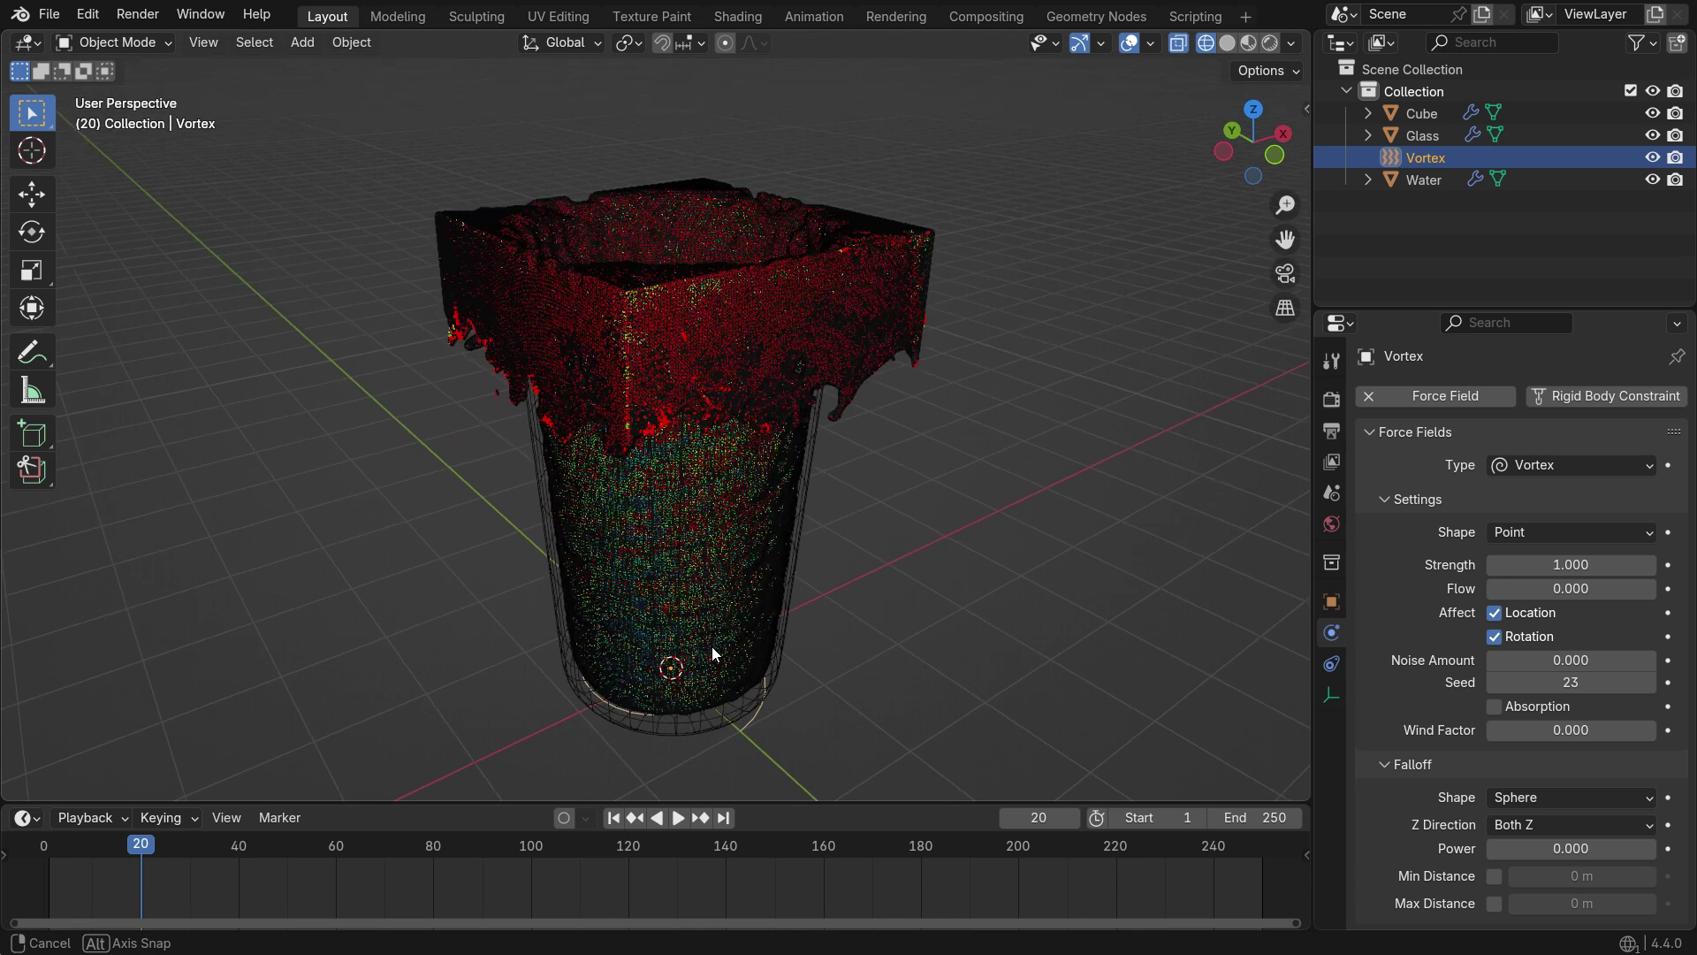
left_click(613, 818)
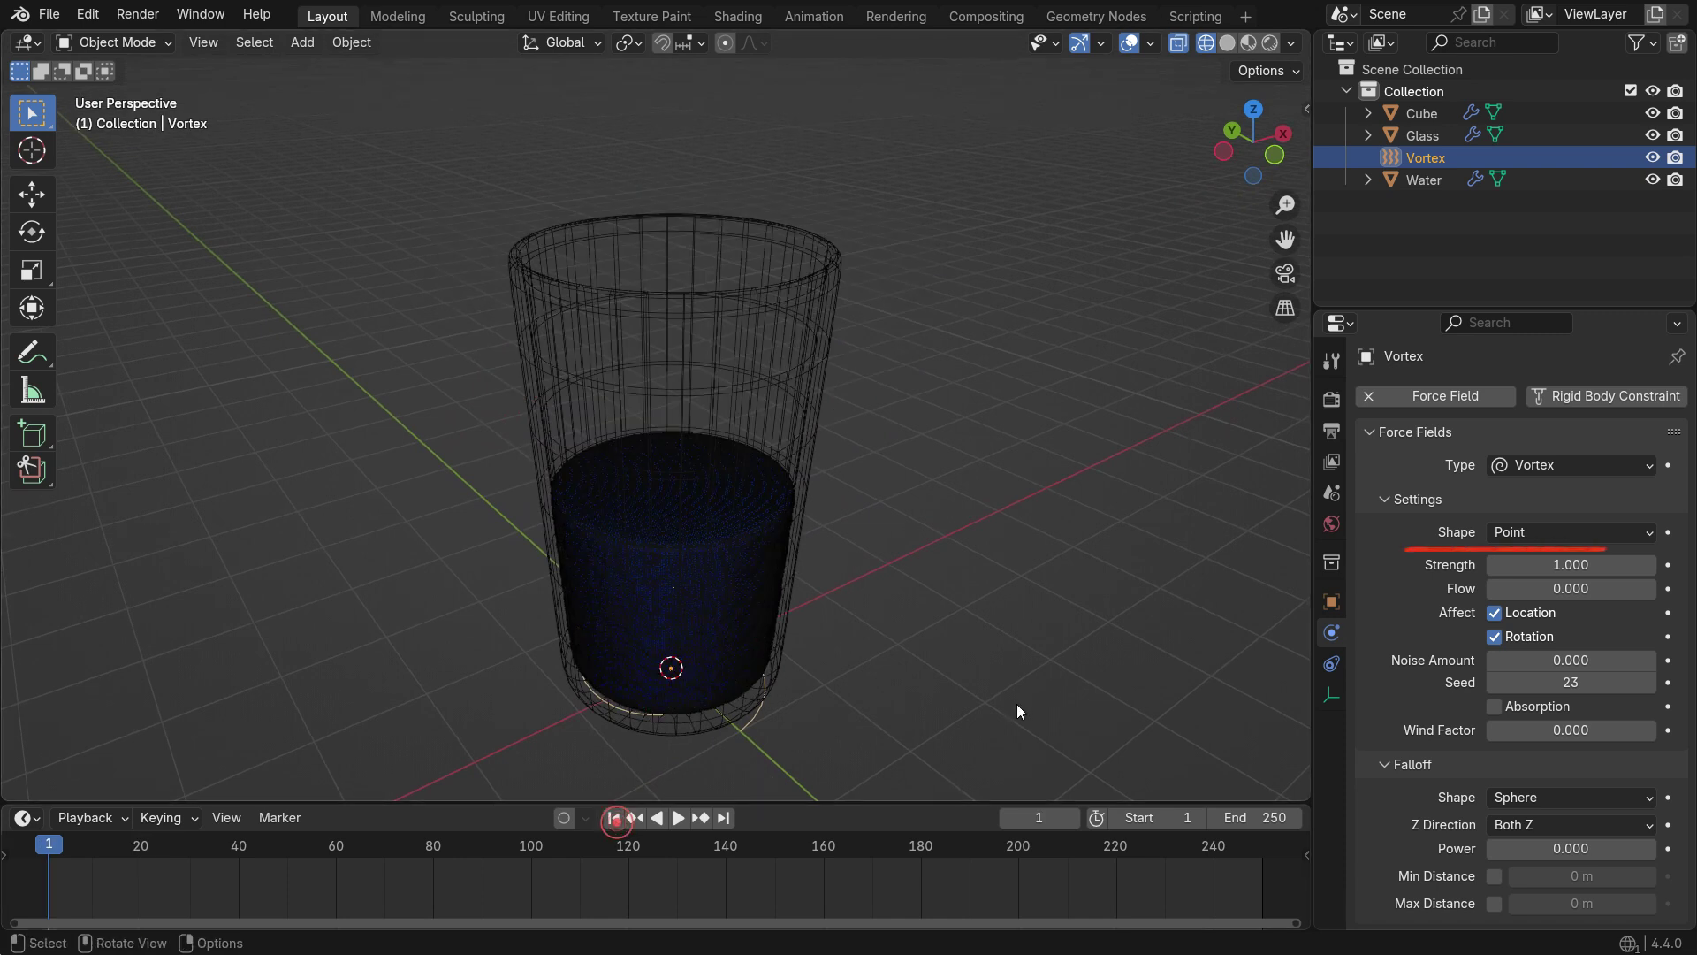
Set the vortex force field's strength to 0.2
left_click(1567, 564)
type("0.2")
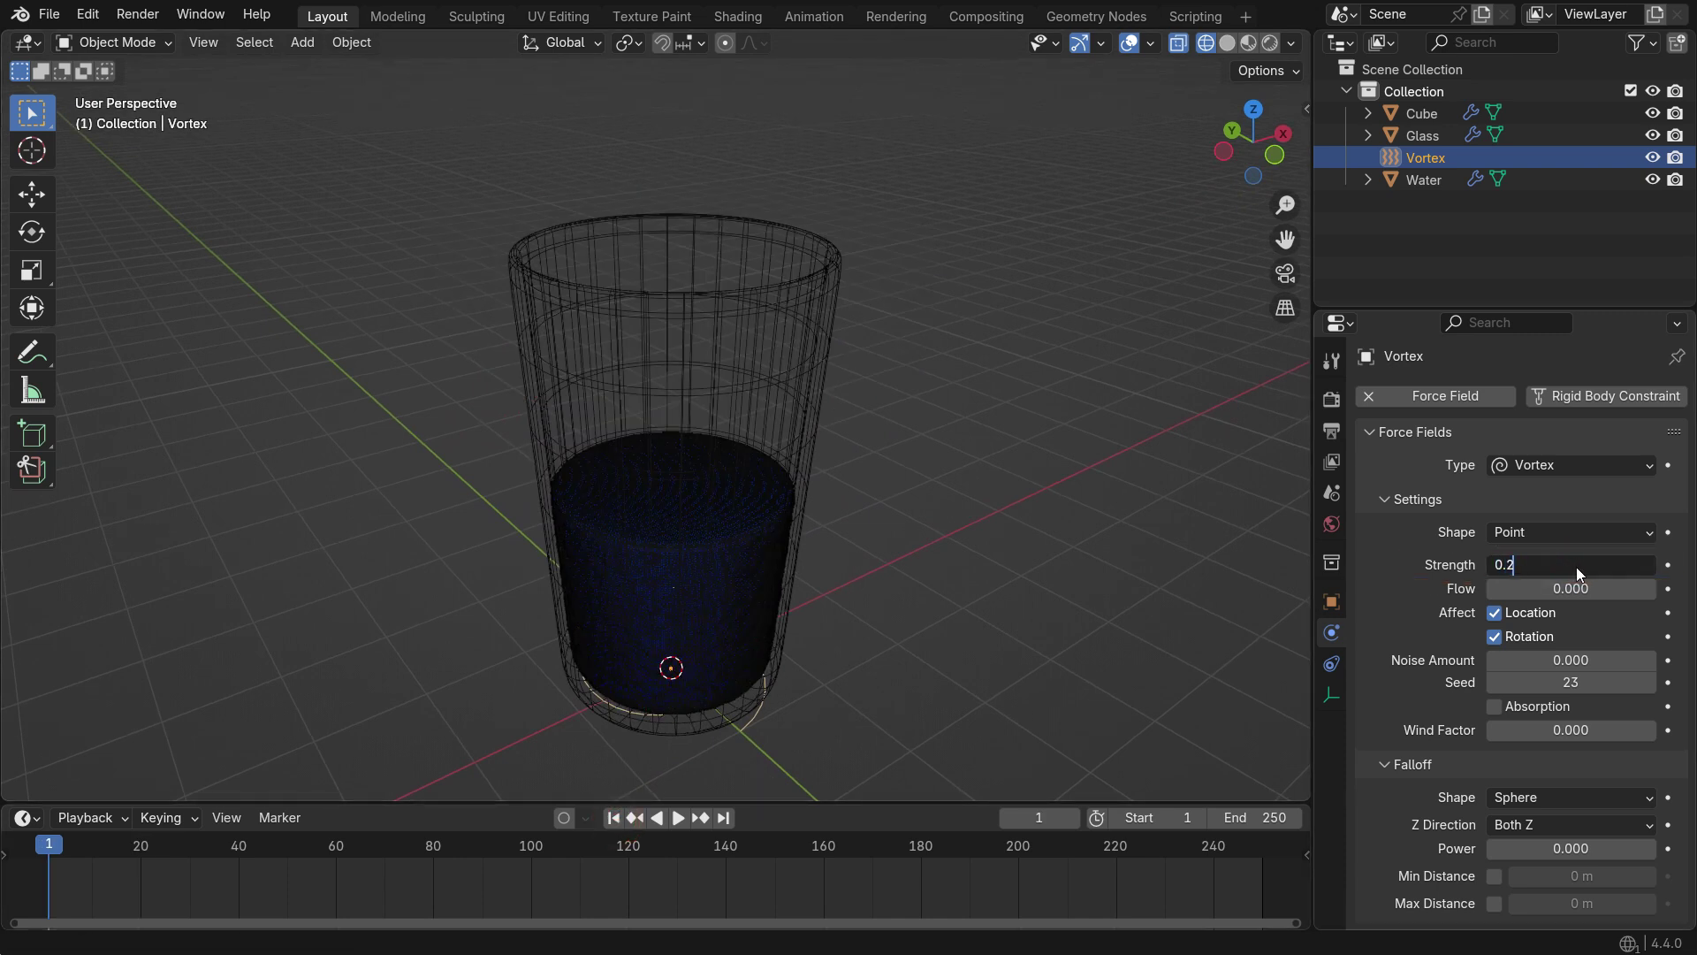
key("Return")
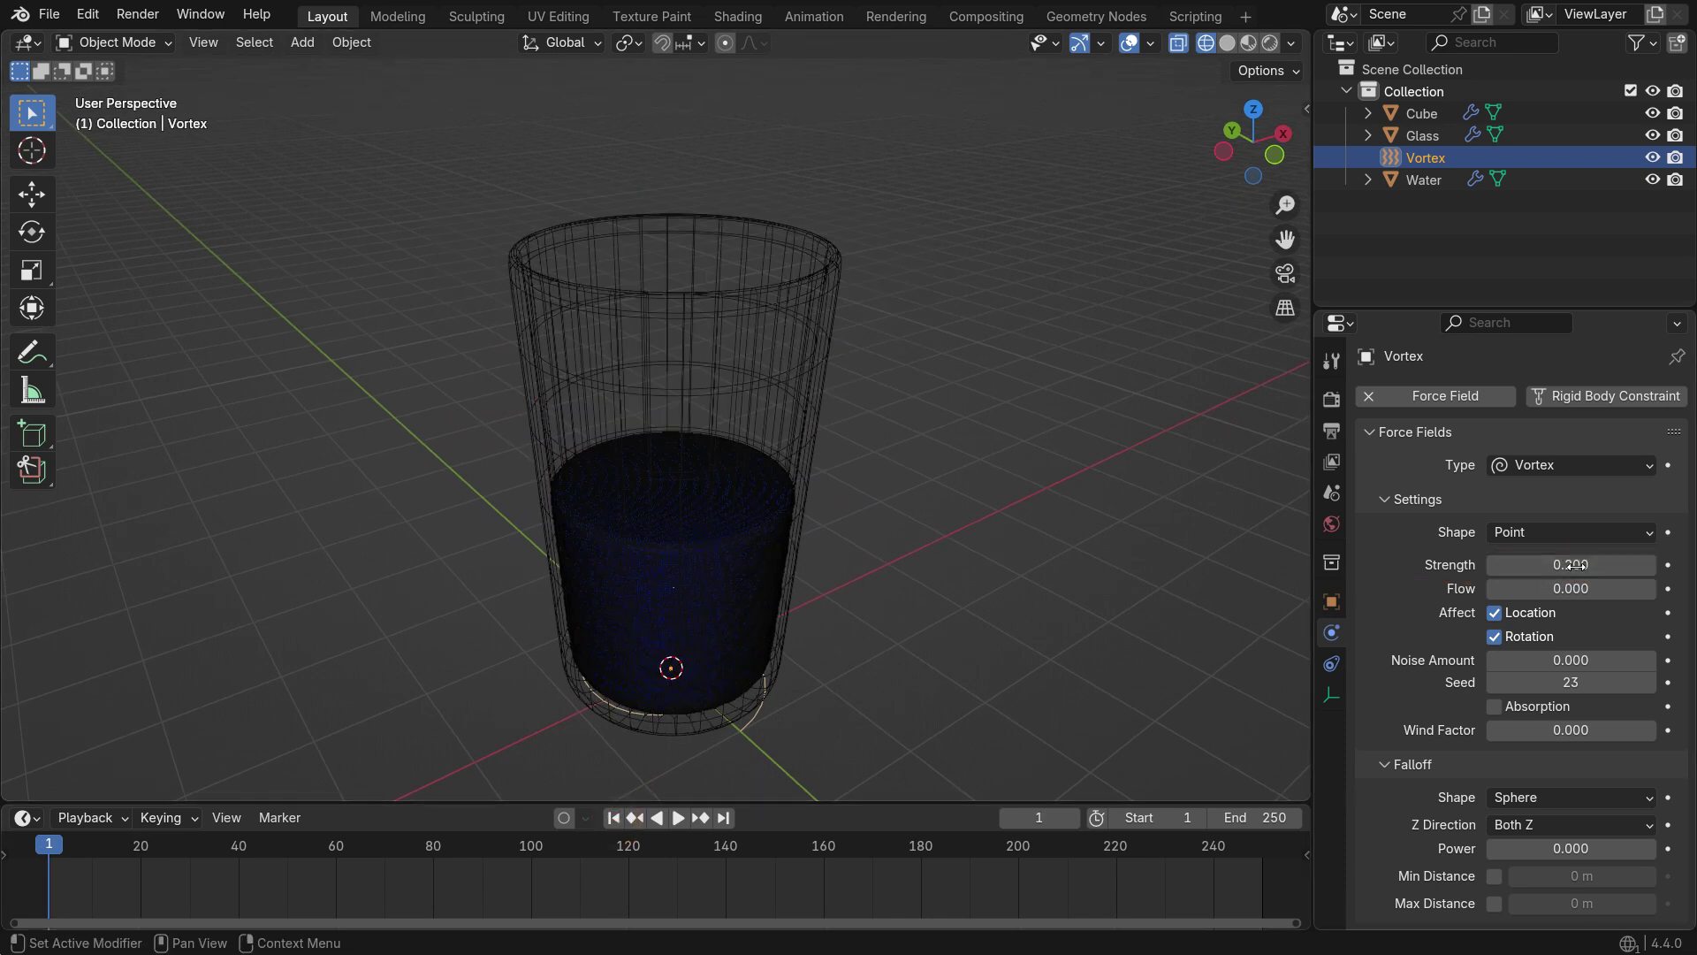
Play the simulation to about frame 30 and examine the swirling water in front orthographic view
left_click(678, 818)
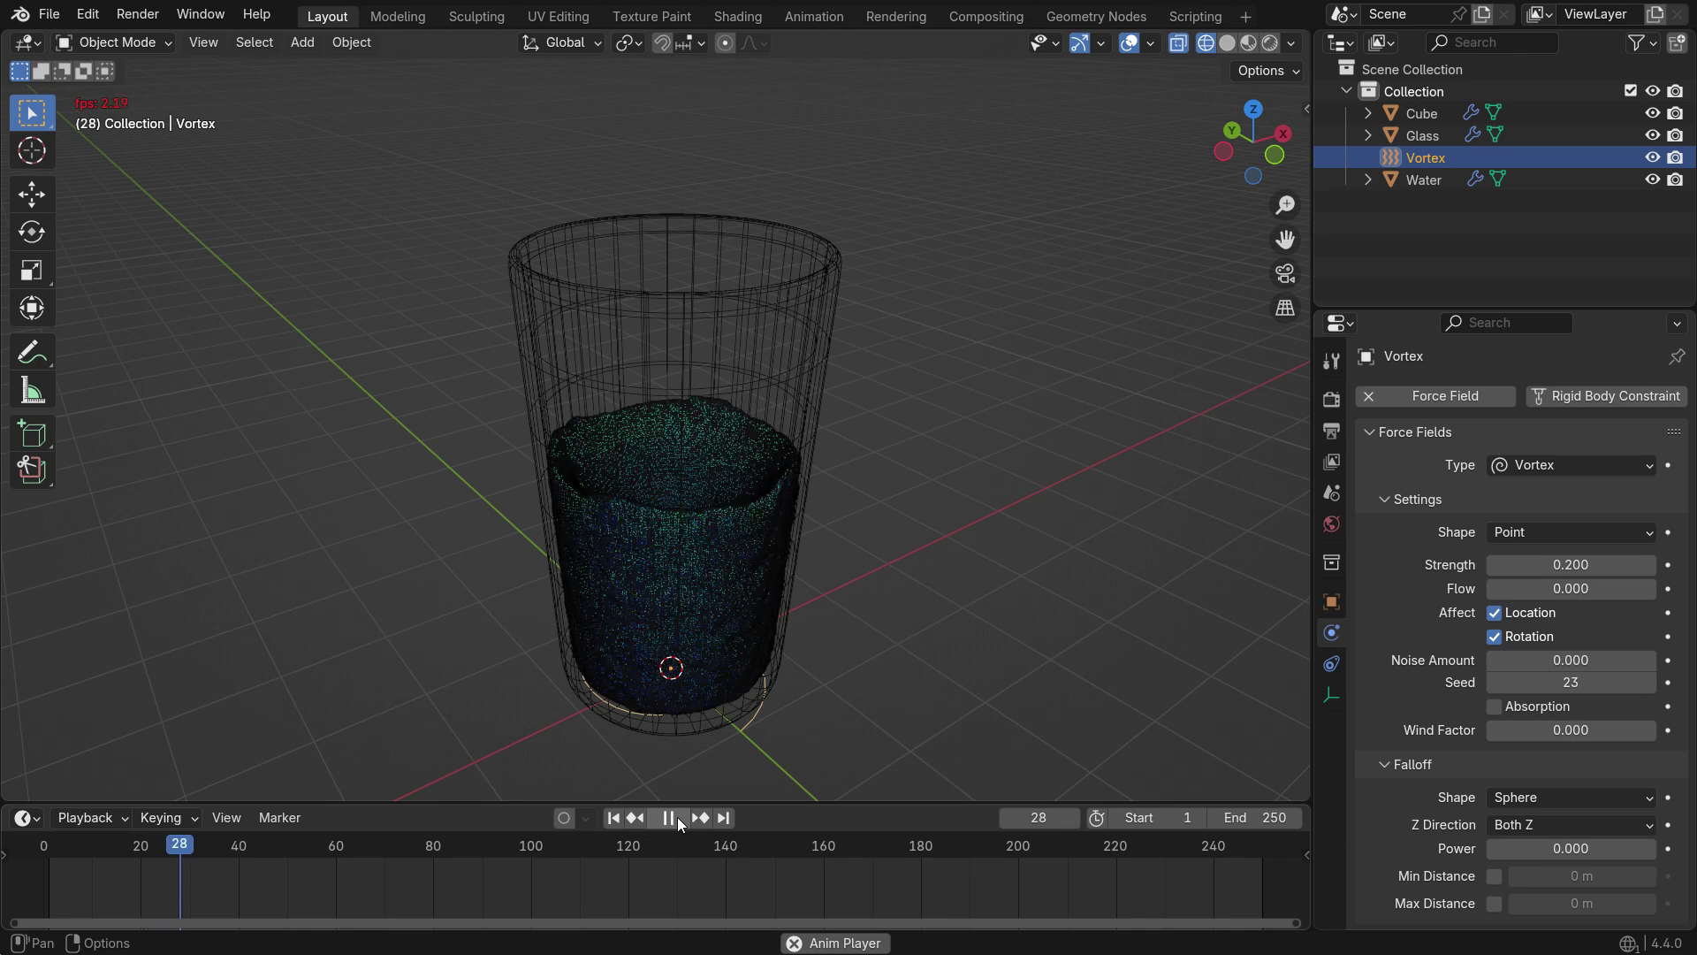
left_click(668, 816)
key("KP_1")
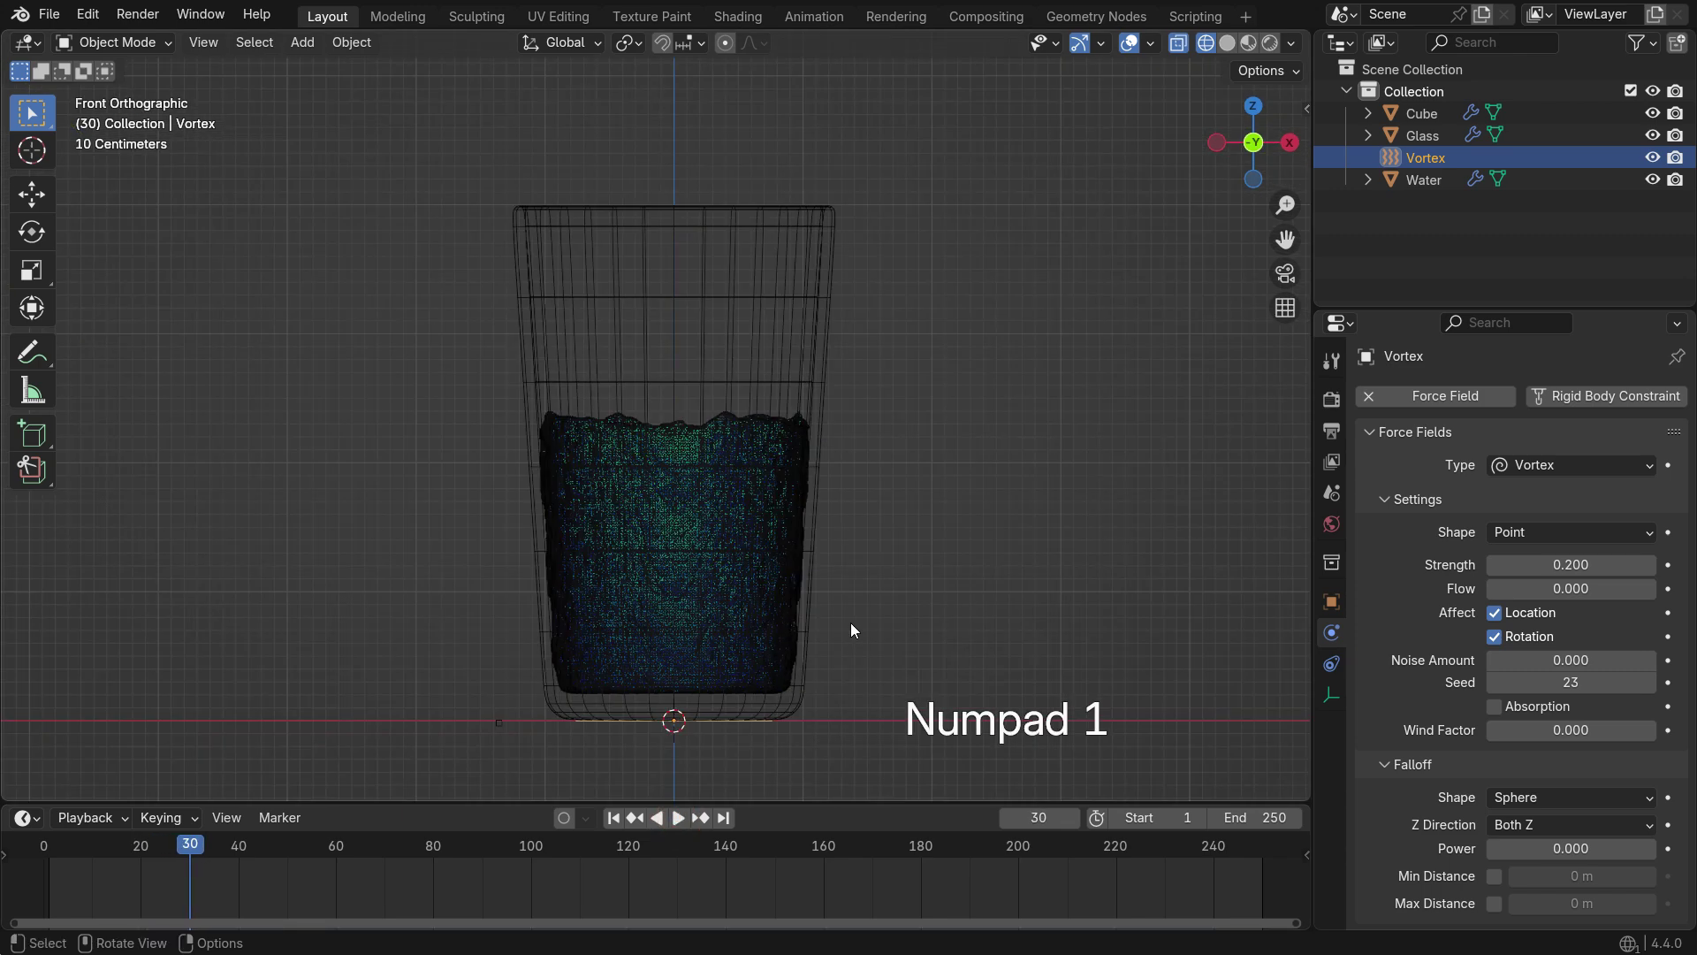
Inspect the gap between the water and the glass wall, and set the Glass effector's surface thickness to 0.4
scroll(805, 566, "up", 8)
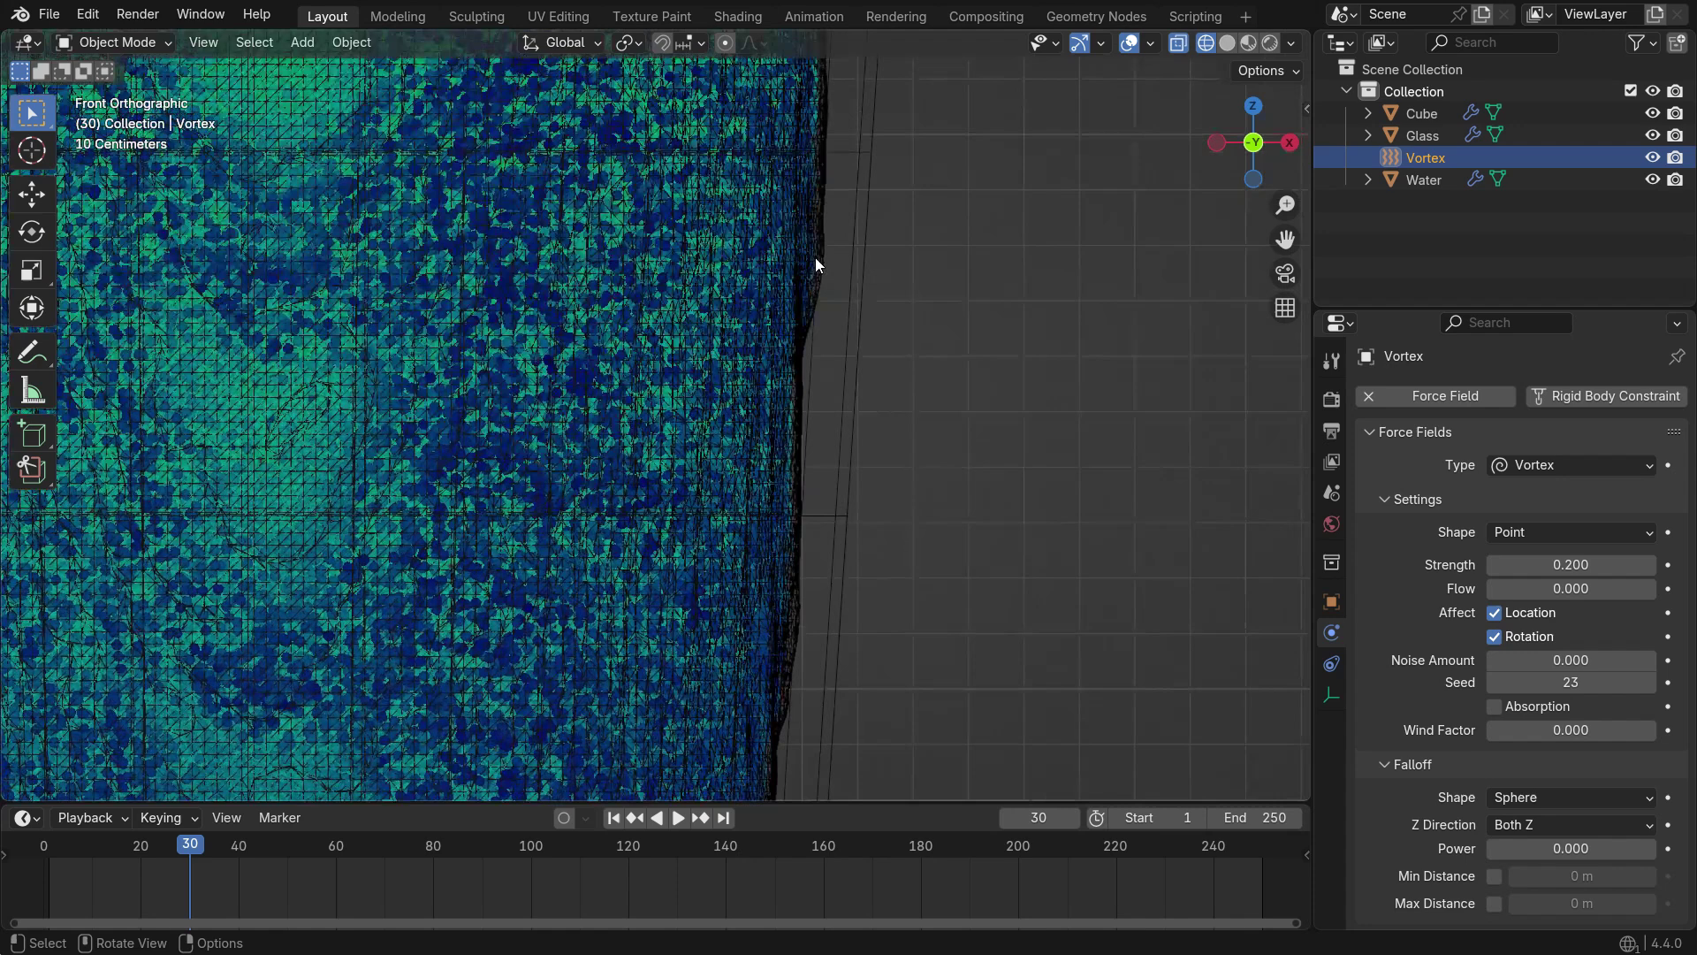
scroll(816, 258, "up", 2)
scroll(811, 335, "down", 1)
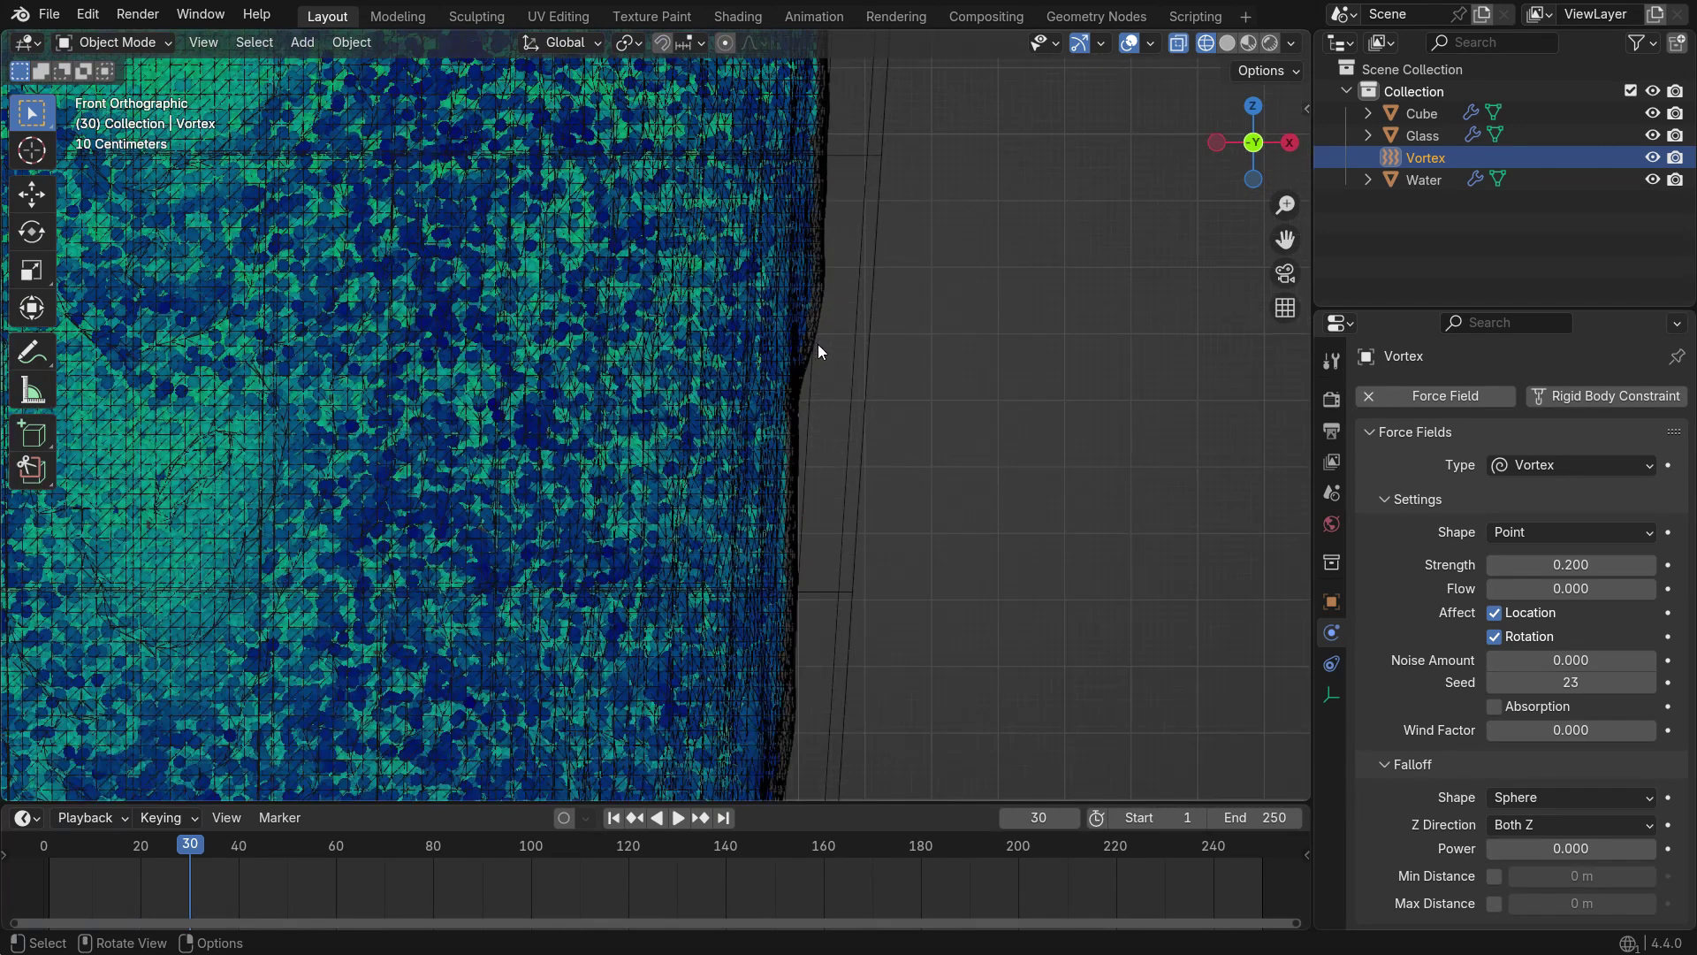
left_click(867, 358)
scroll(863, 360, "down", 8)
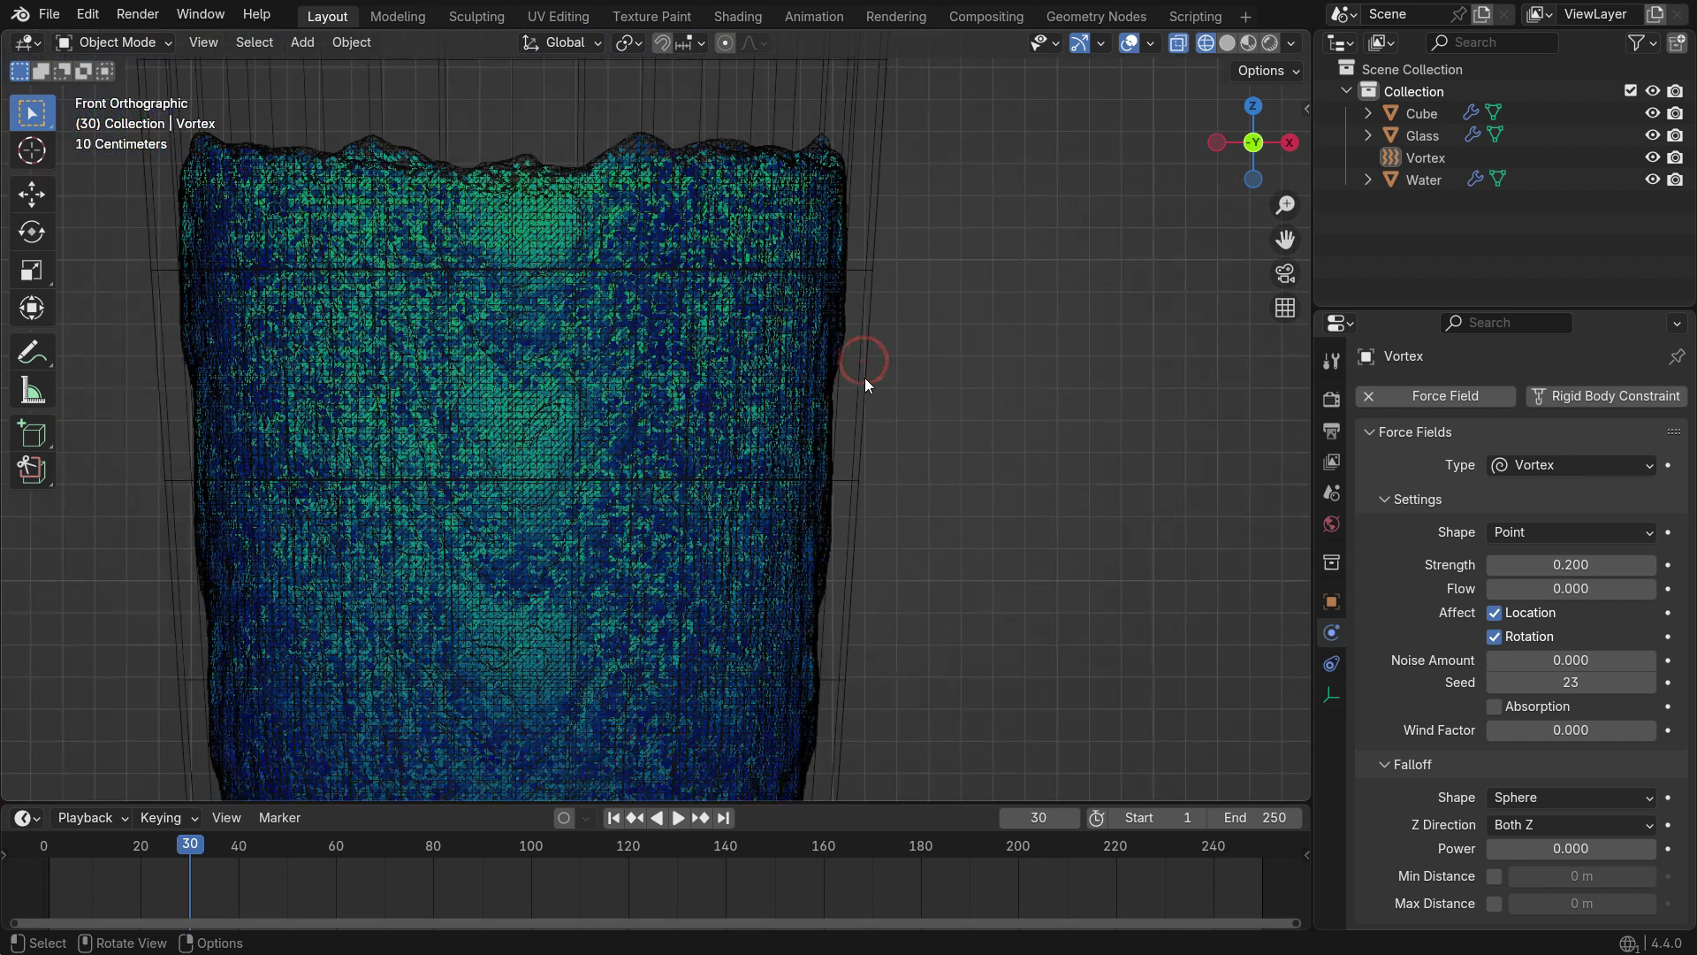
left_click(835, 657)
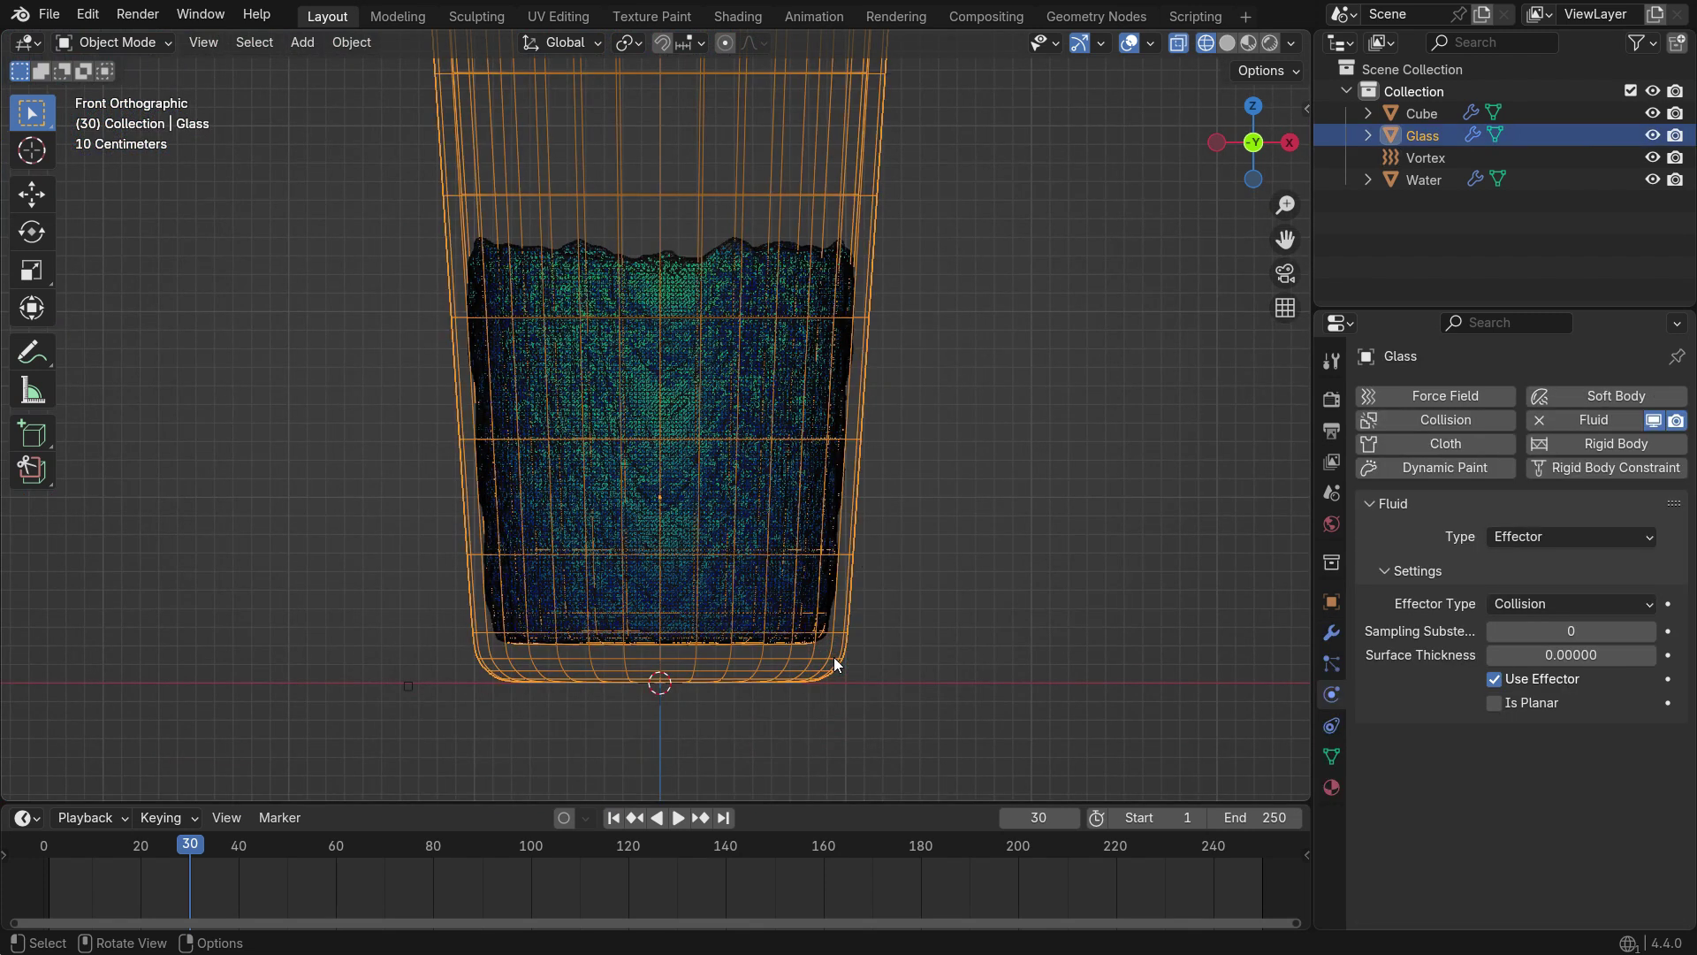
left_click(1600, 655)
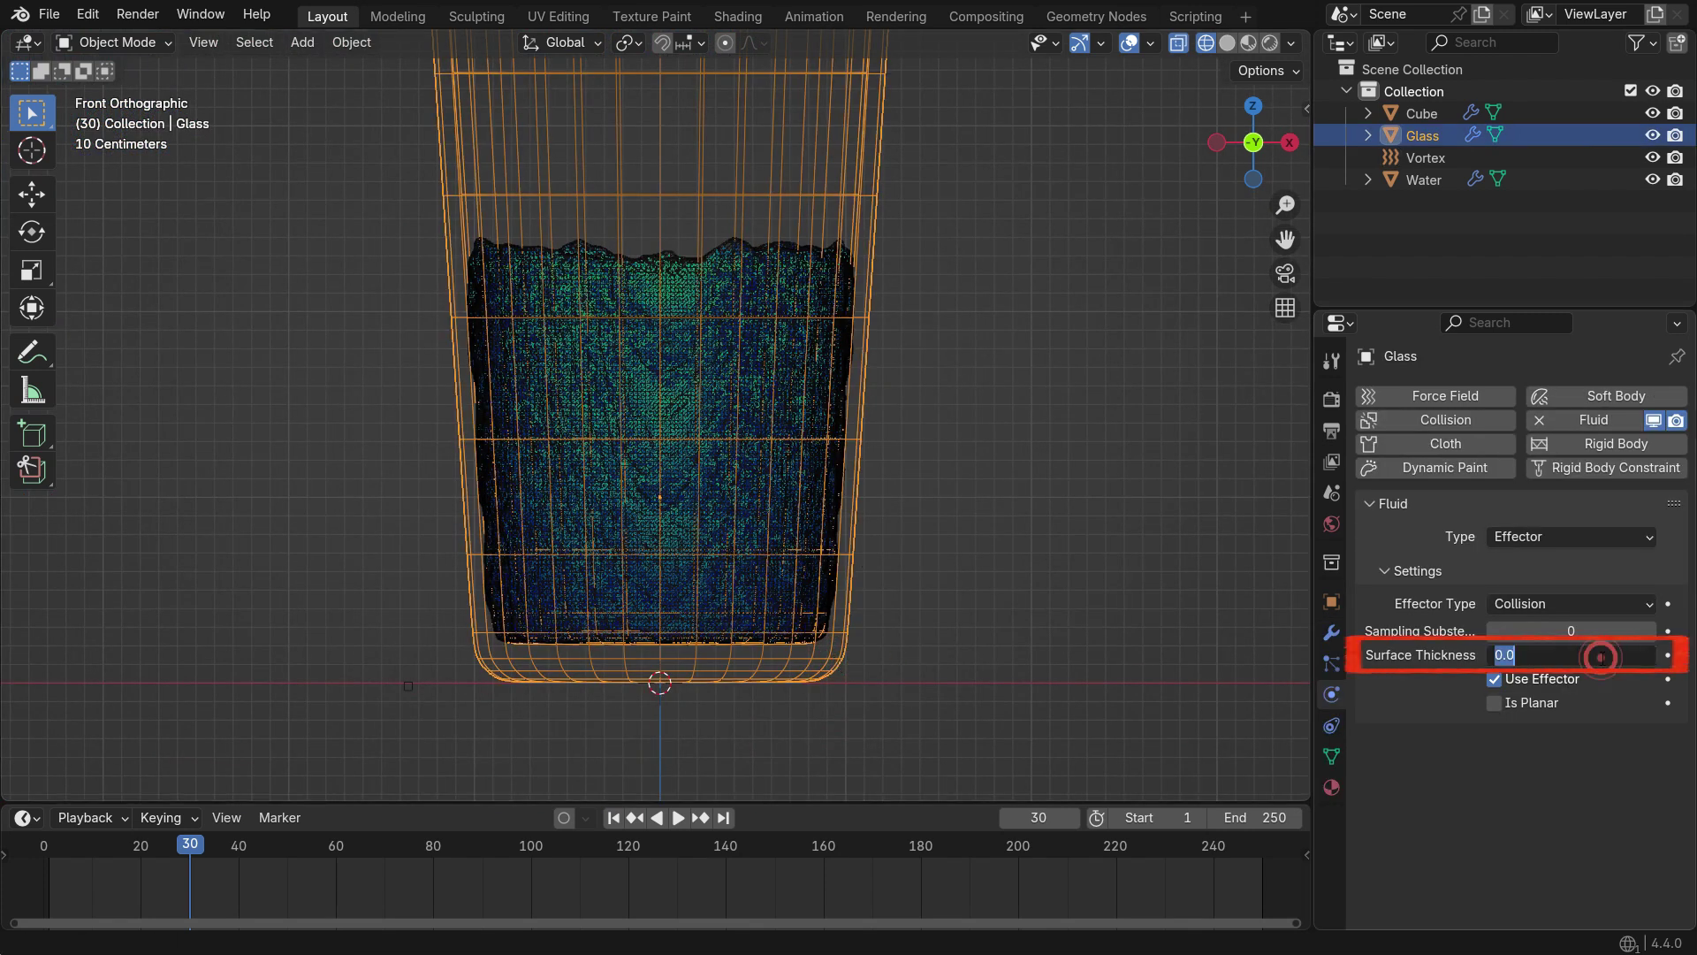
type("0.4")
key("Return")
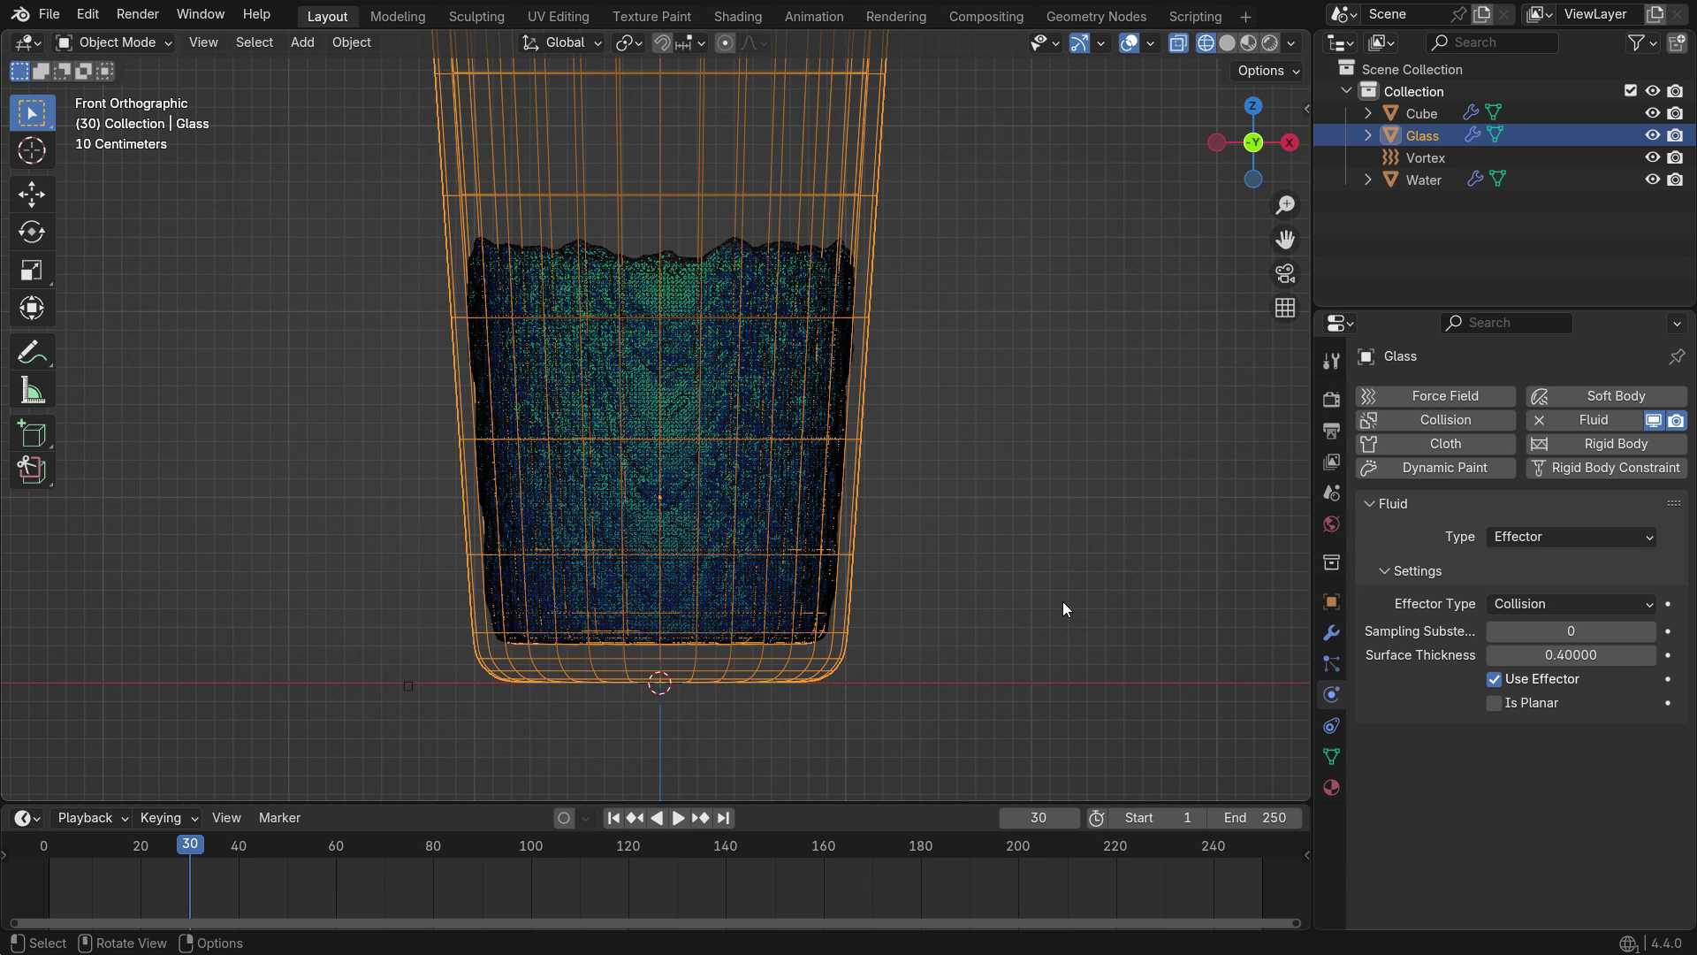
Play the simulation from the first frame to frame 40 and examine how the water sits against the glass
scroll(819, 486, "up", 1)
left_click(916, 550)
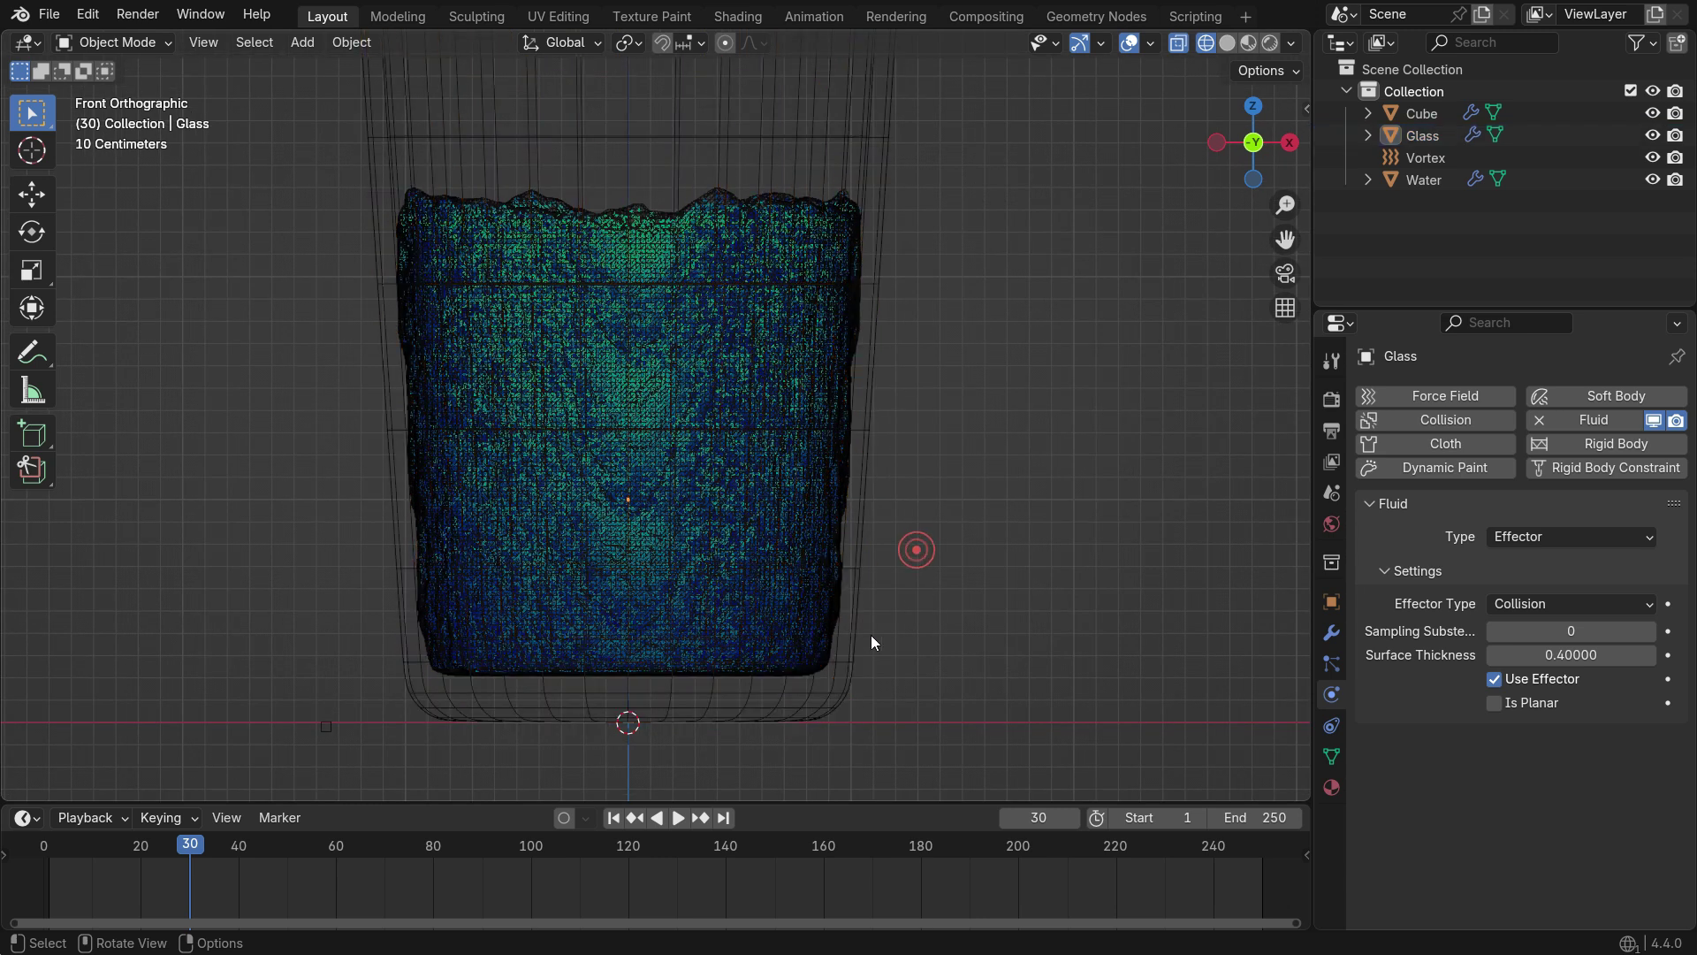
left_click(613, 817)
left_click(677, 818)
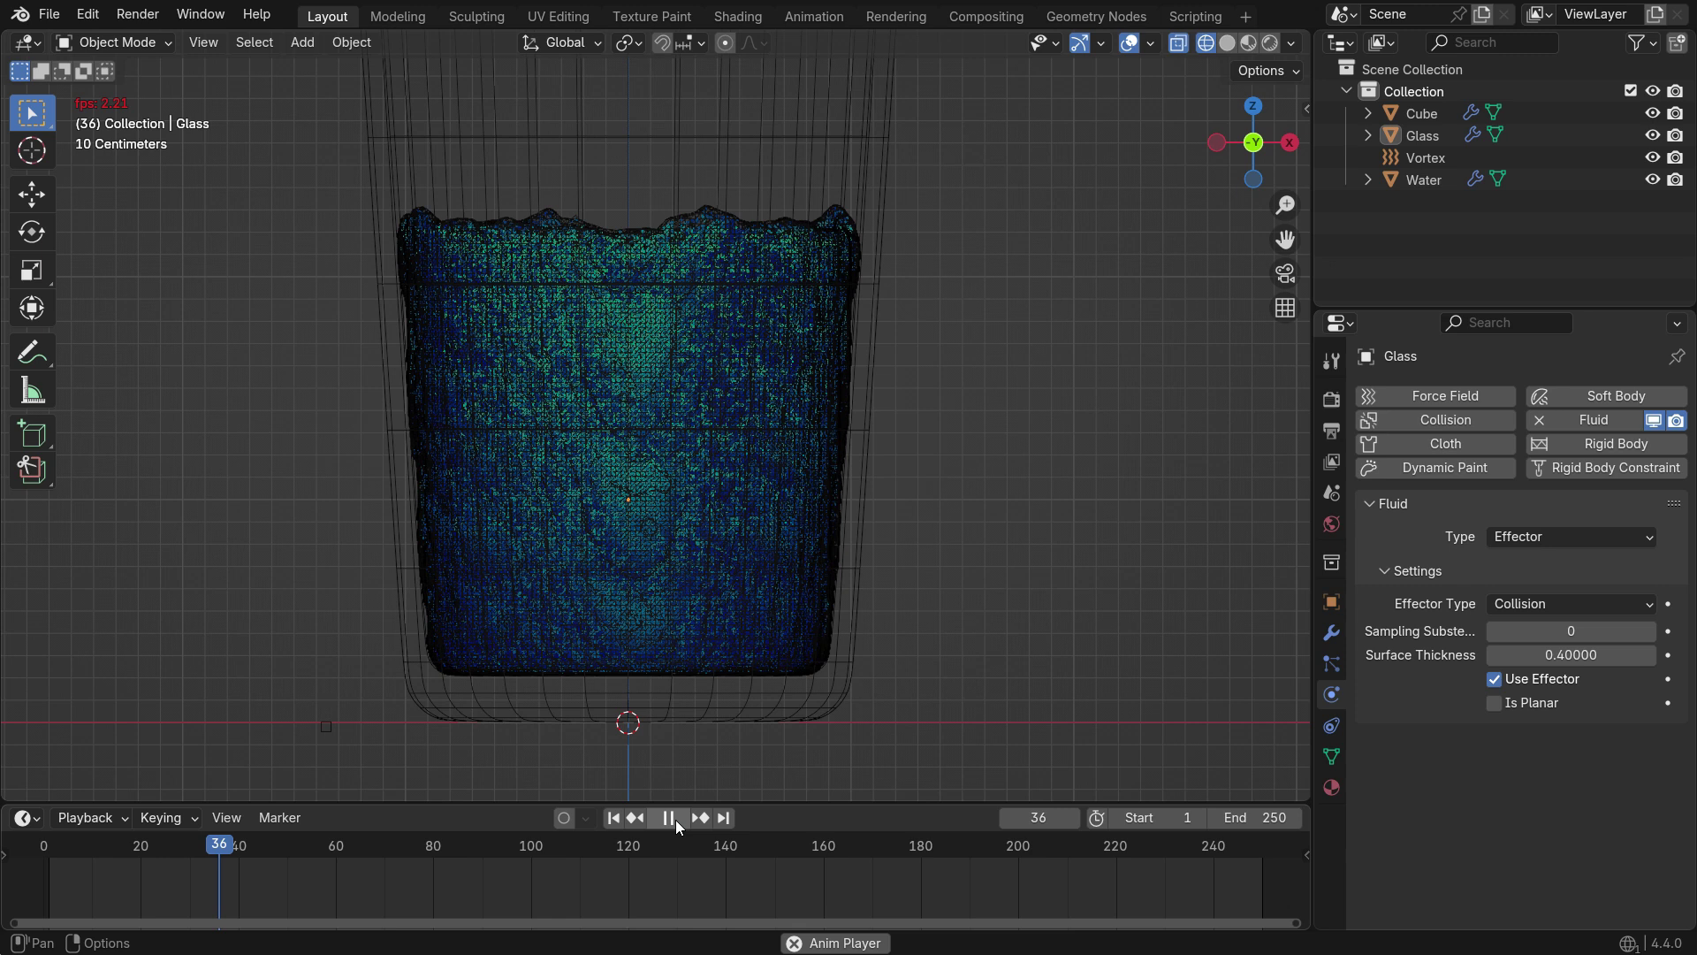
left_click(669, 818)
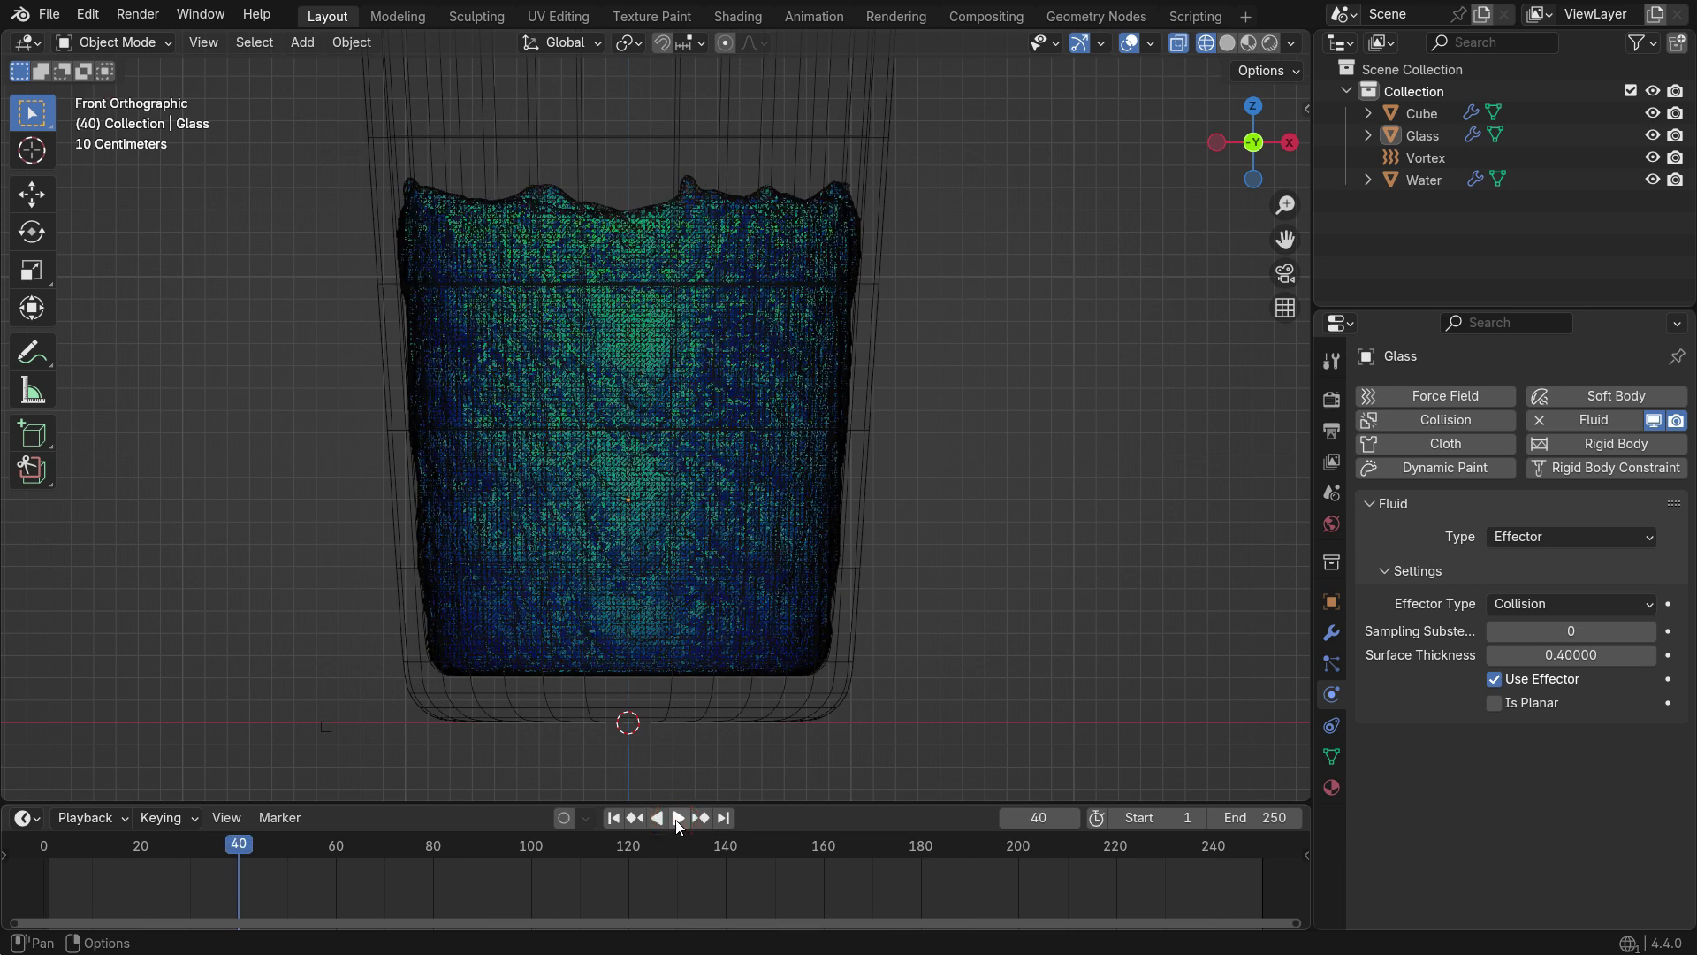
Set the Vortex force field's falloff power to 0.5
scroll(605, 583, "down", 2)
middle_click_drag(613, 663, 790, 629)
scroll(635, 646, "up", 3)
left_click(633, 667)
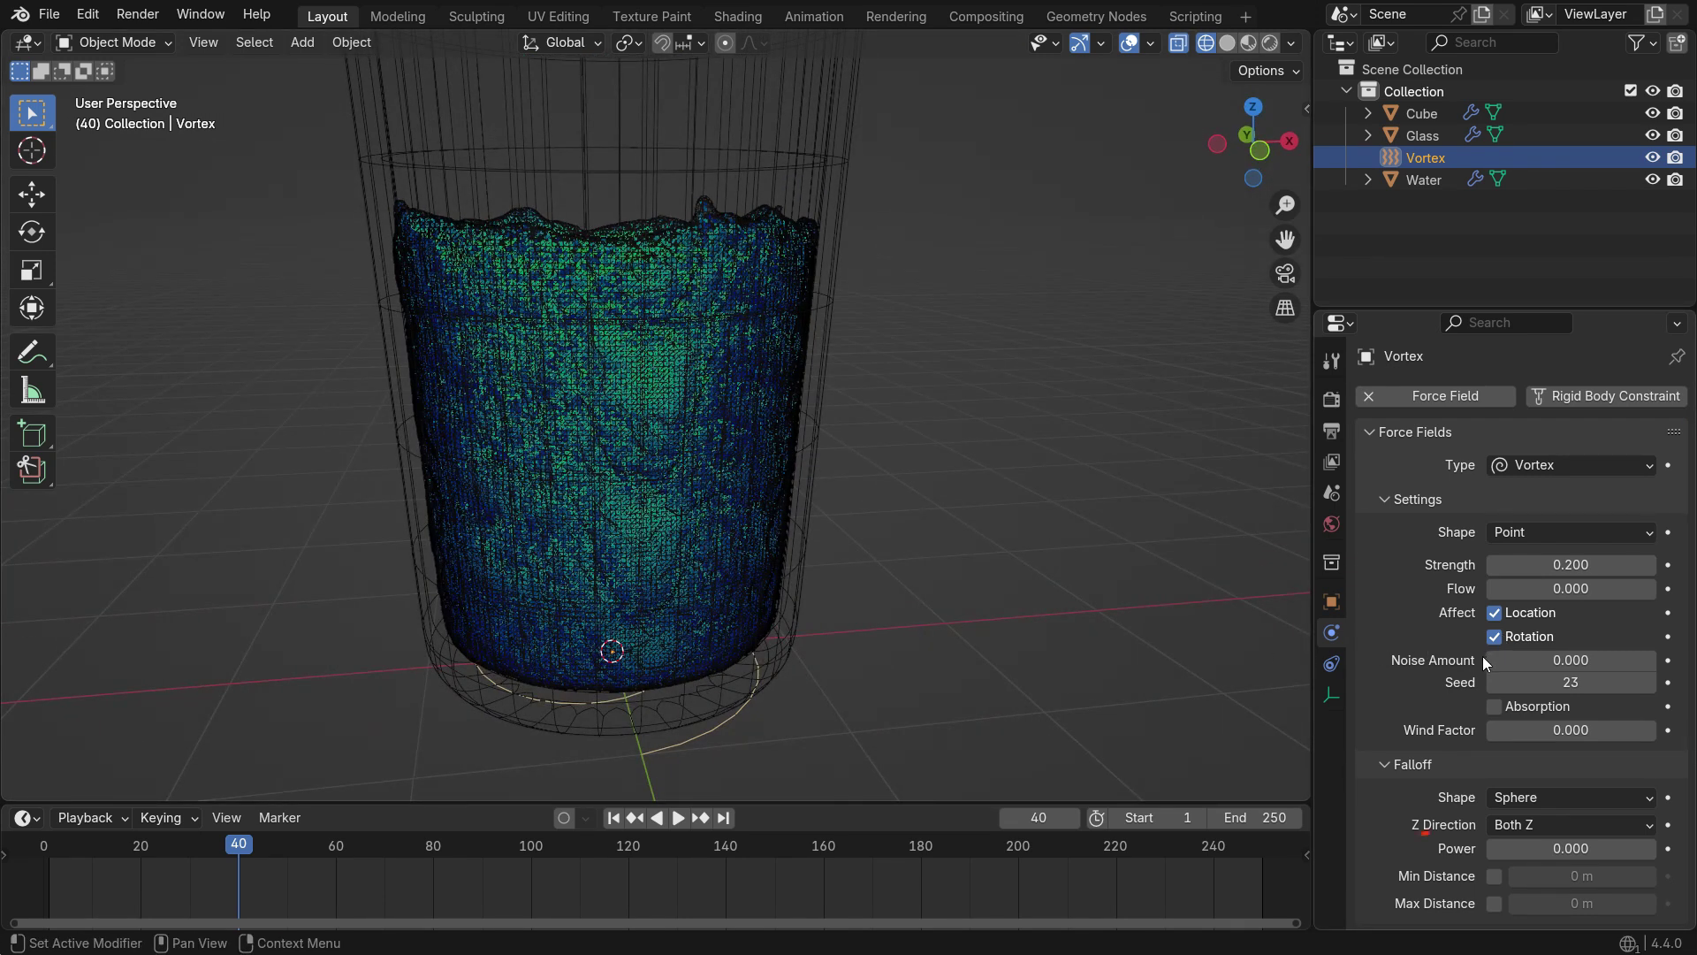
left_click(1576, 847)
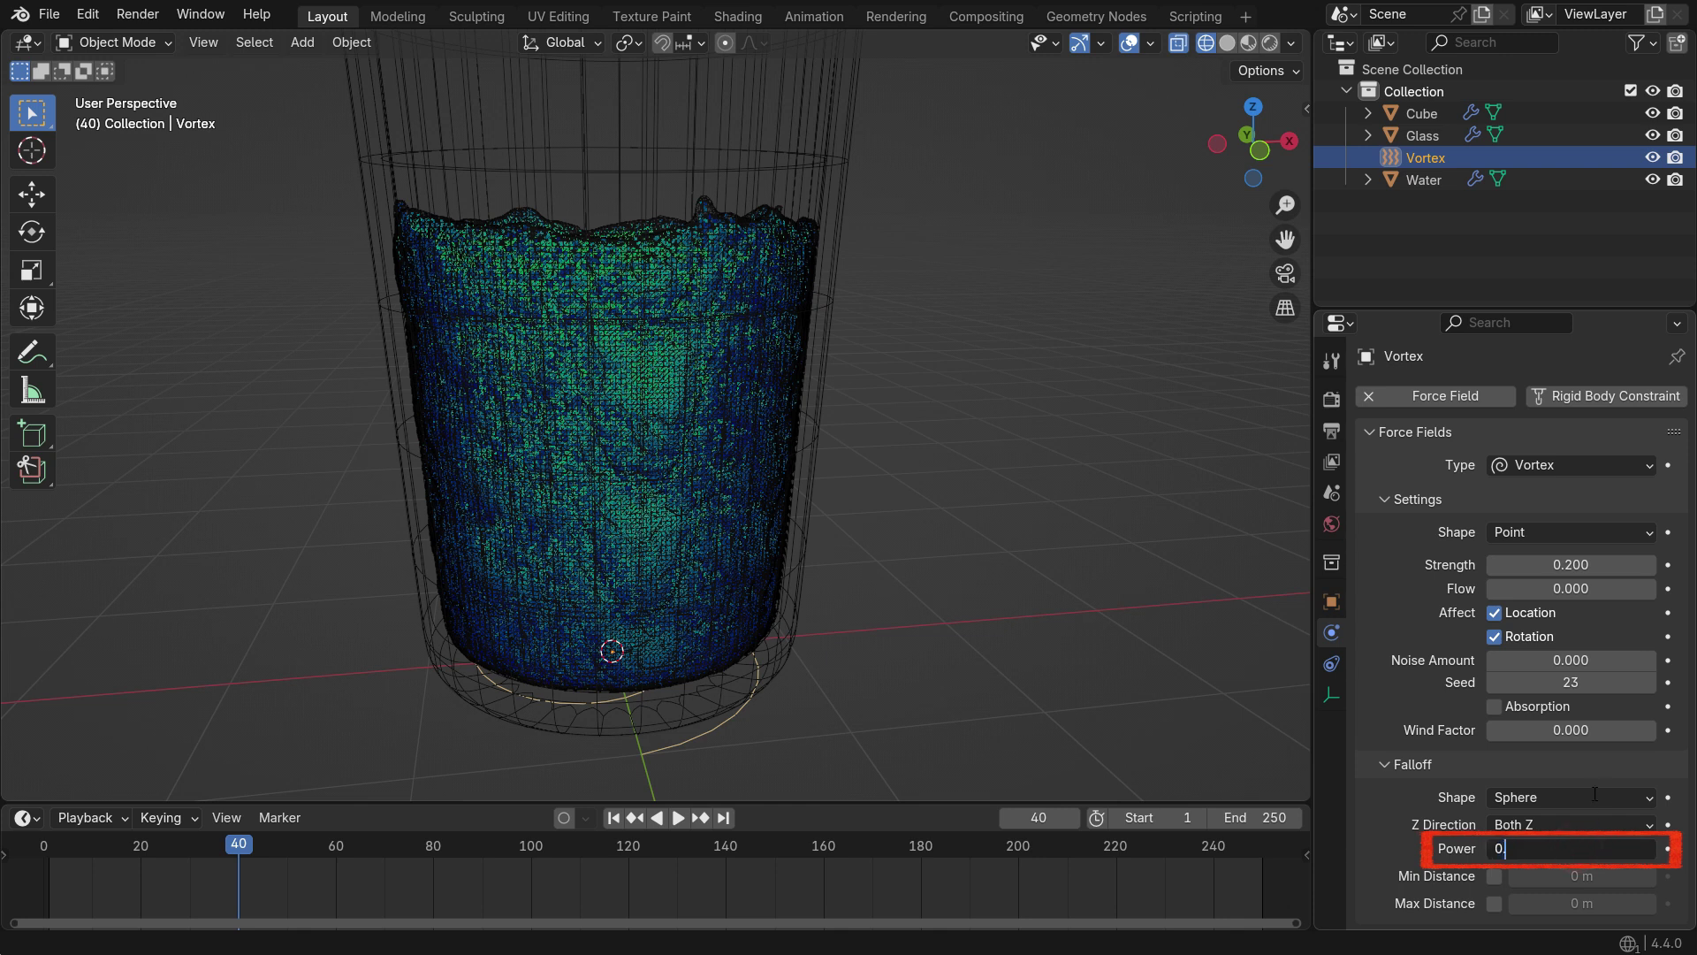
key("Return")
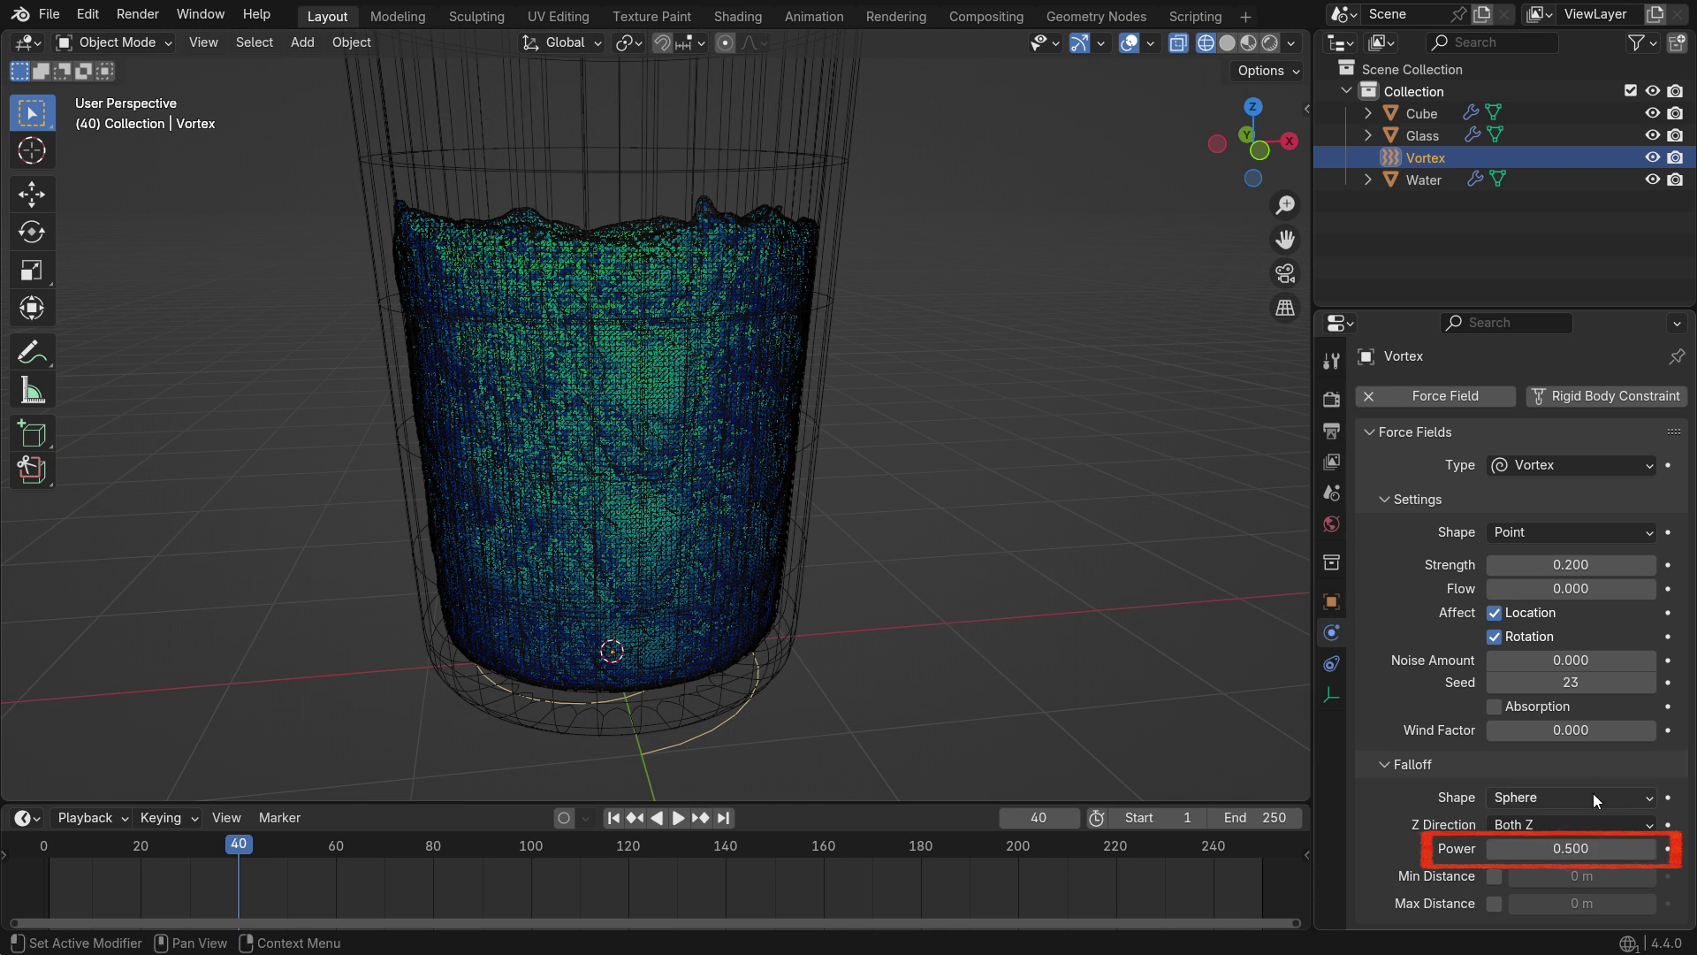
Play the simulation from frame 40 to about frame 68 and select the Cube liquid domain
left_click(679, 818)
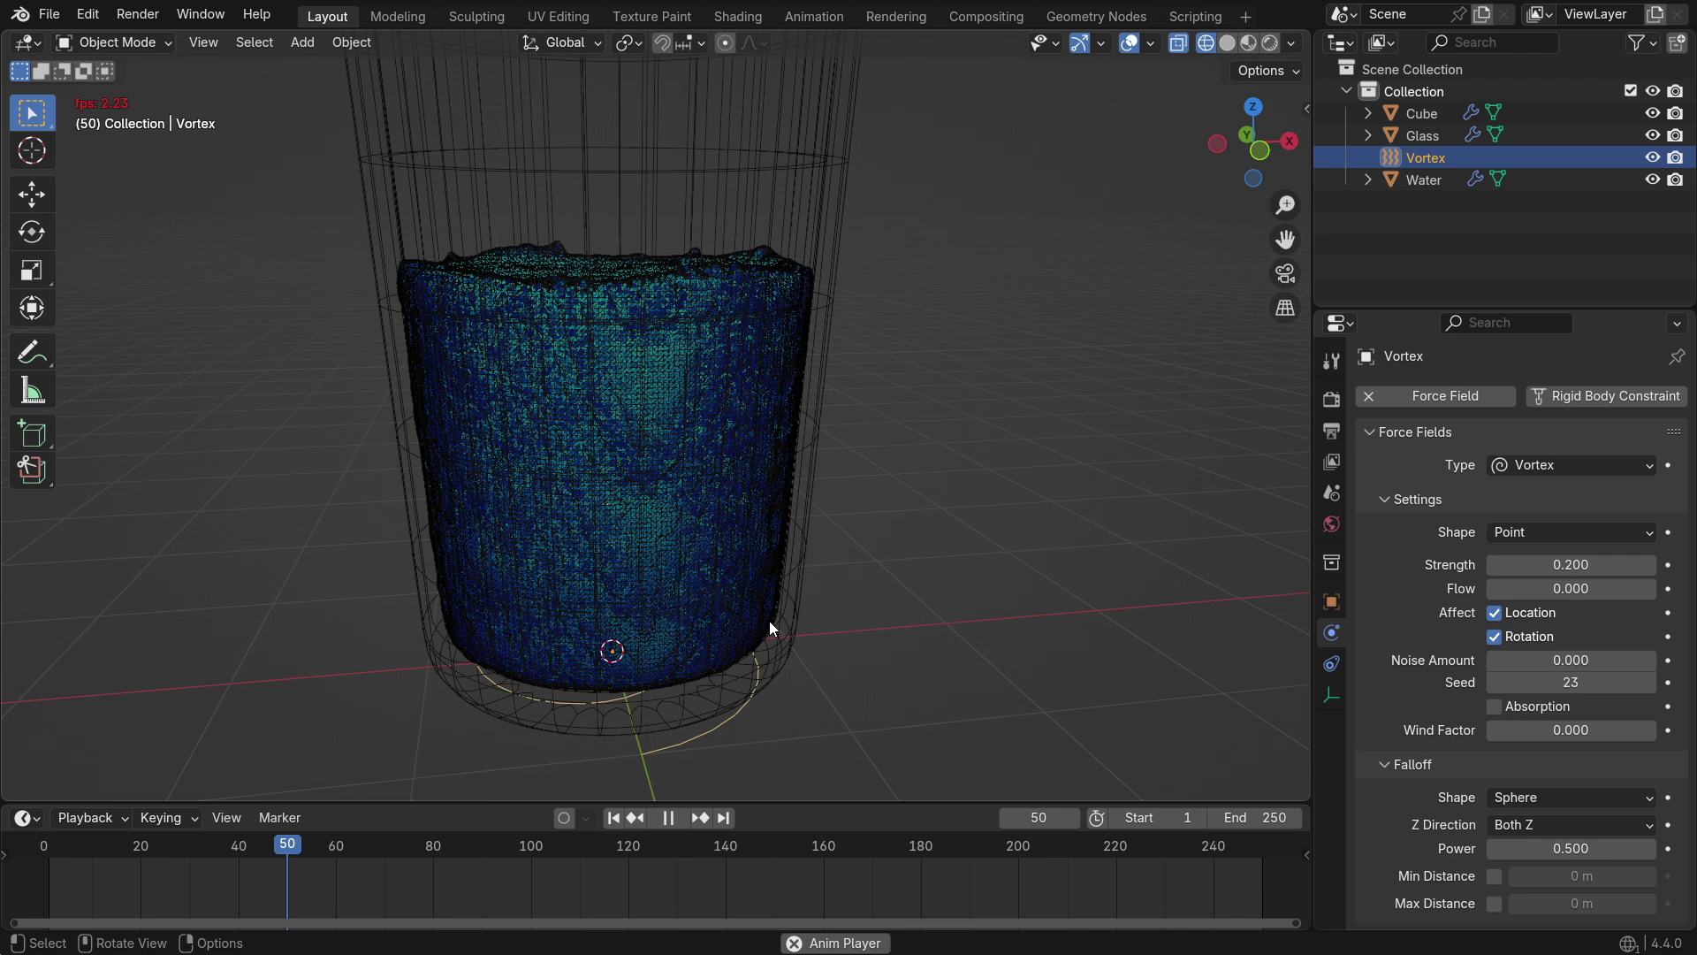
scroll(769, 621, "down", 2)
left_click(482, 767)
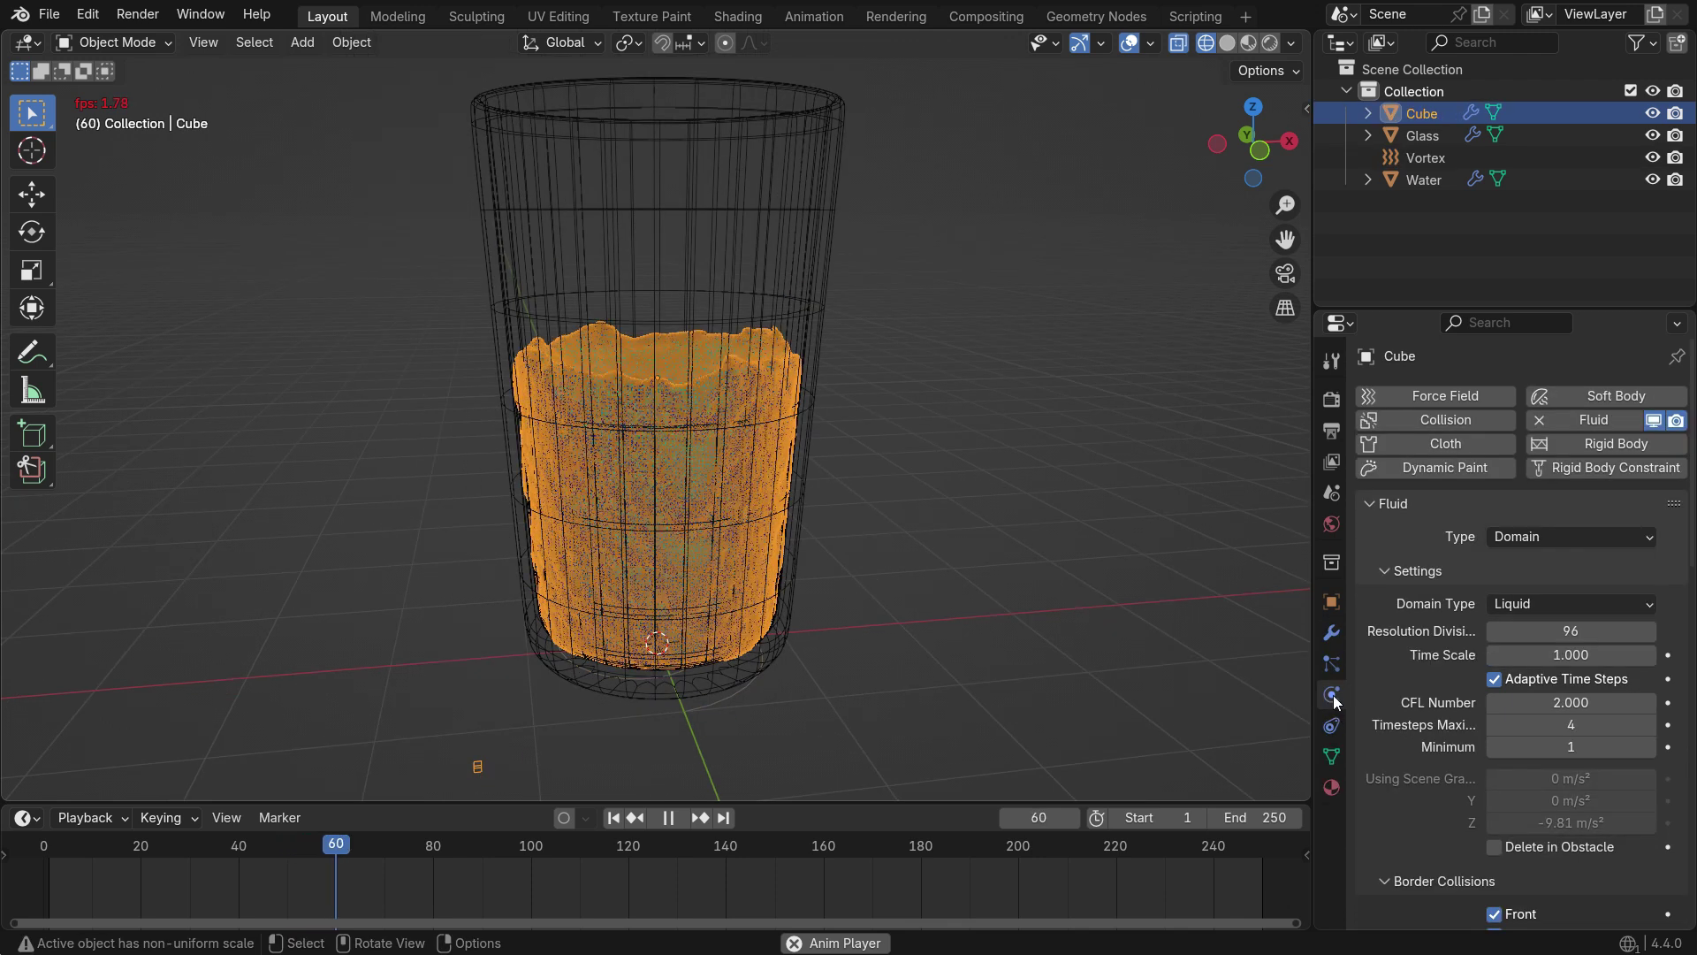
scroll(1450, 703, "down", 5)
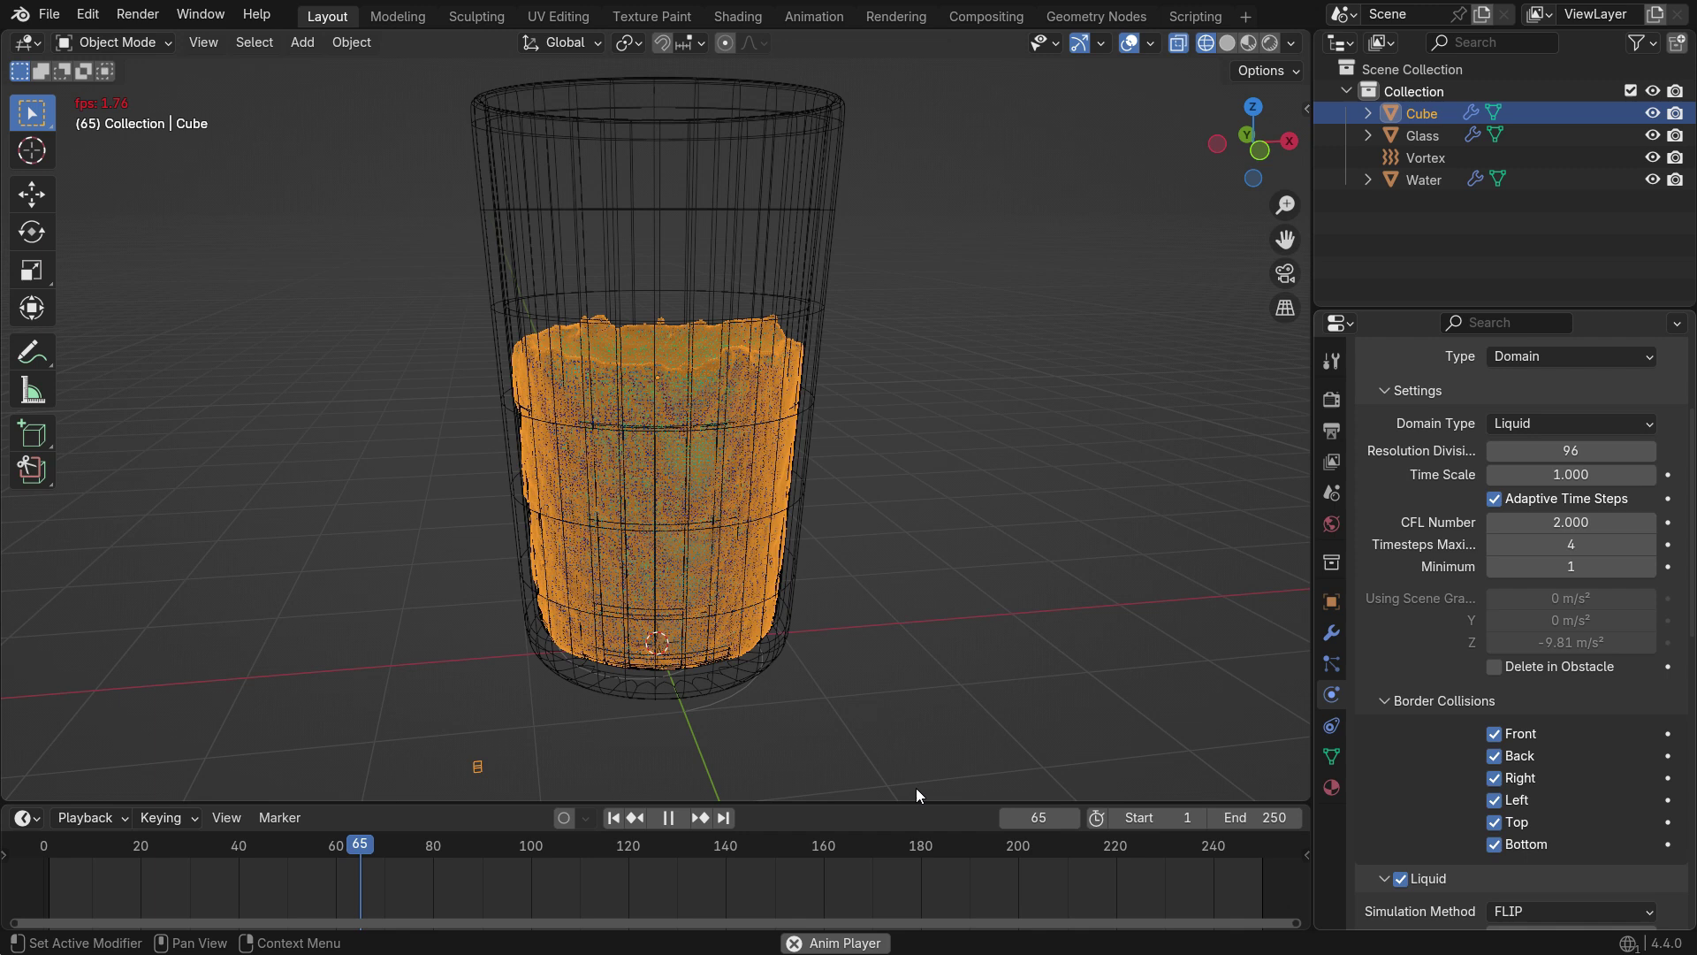
left_click(669, 818)
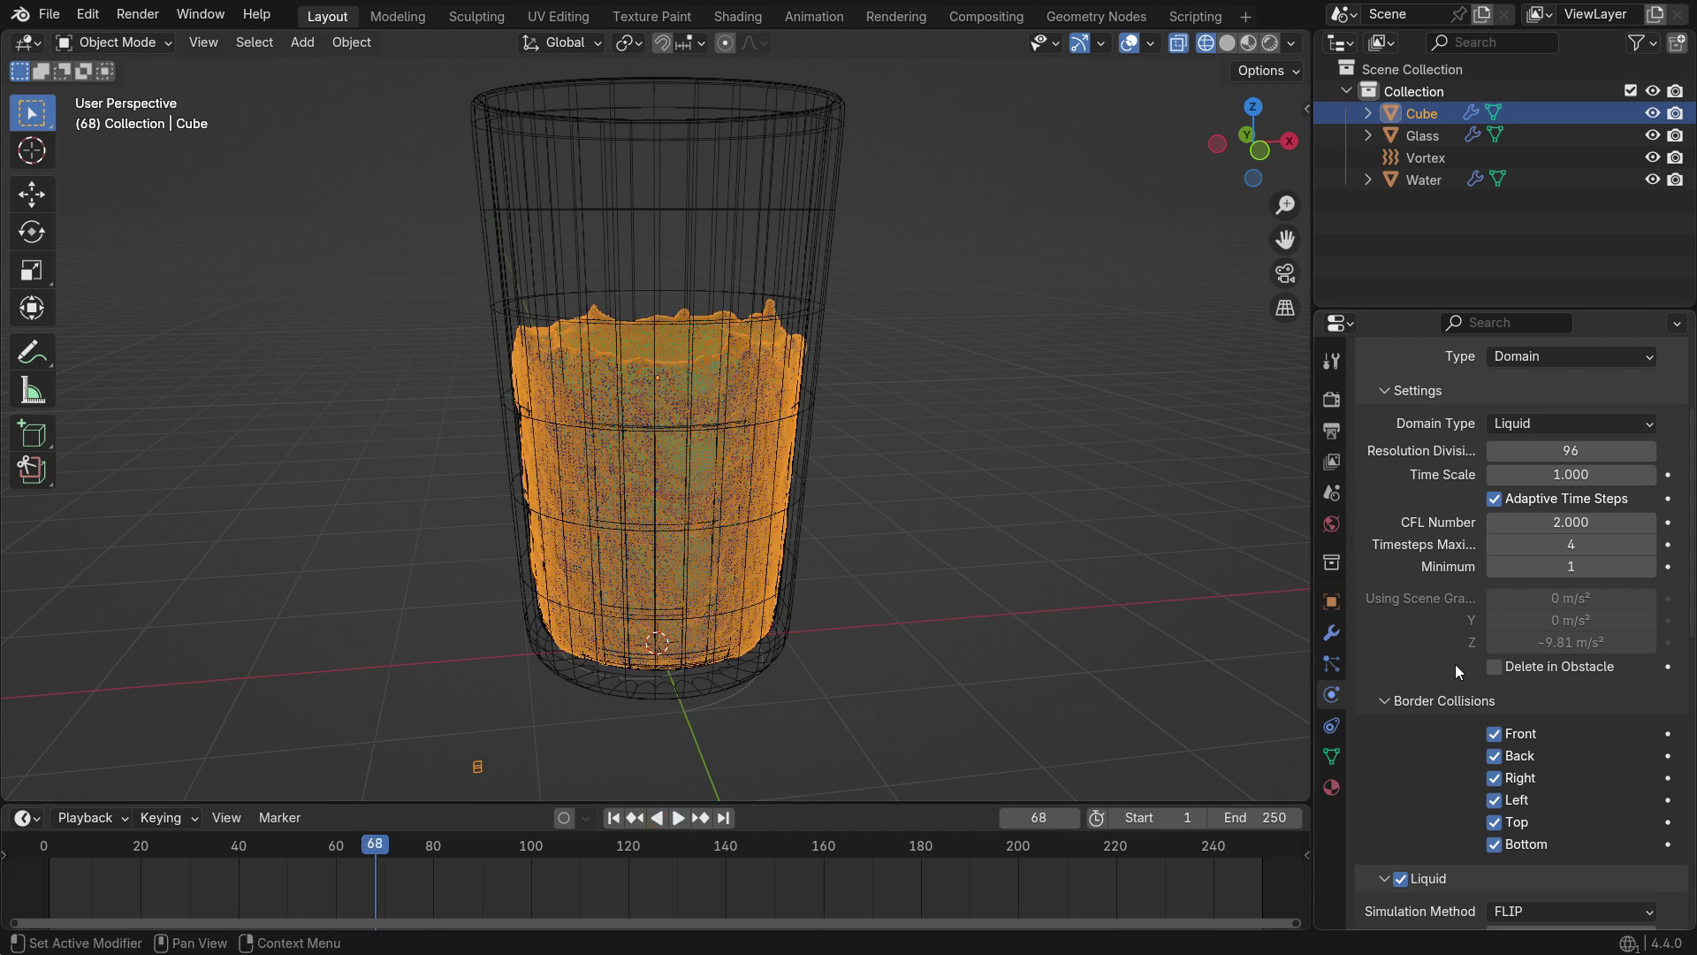
Set the Cube domain's cache type to All and bake the whole simulation
scroll(1515, 679, "down", 15)
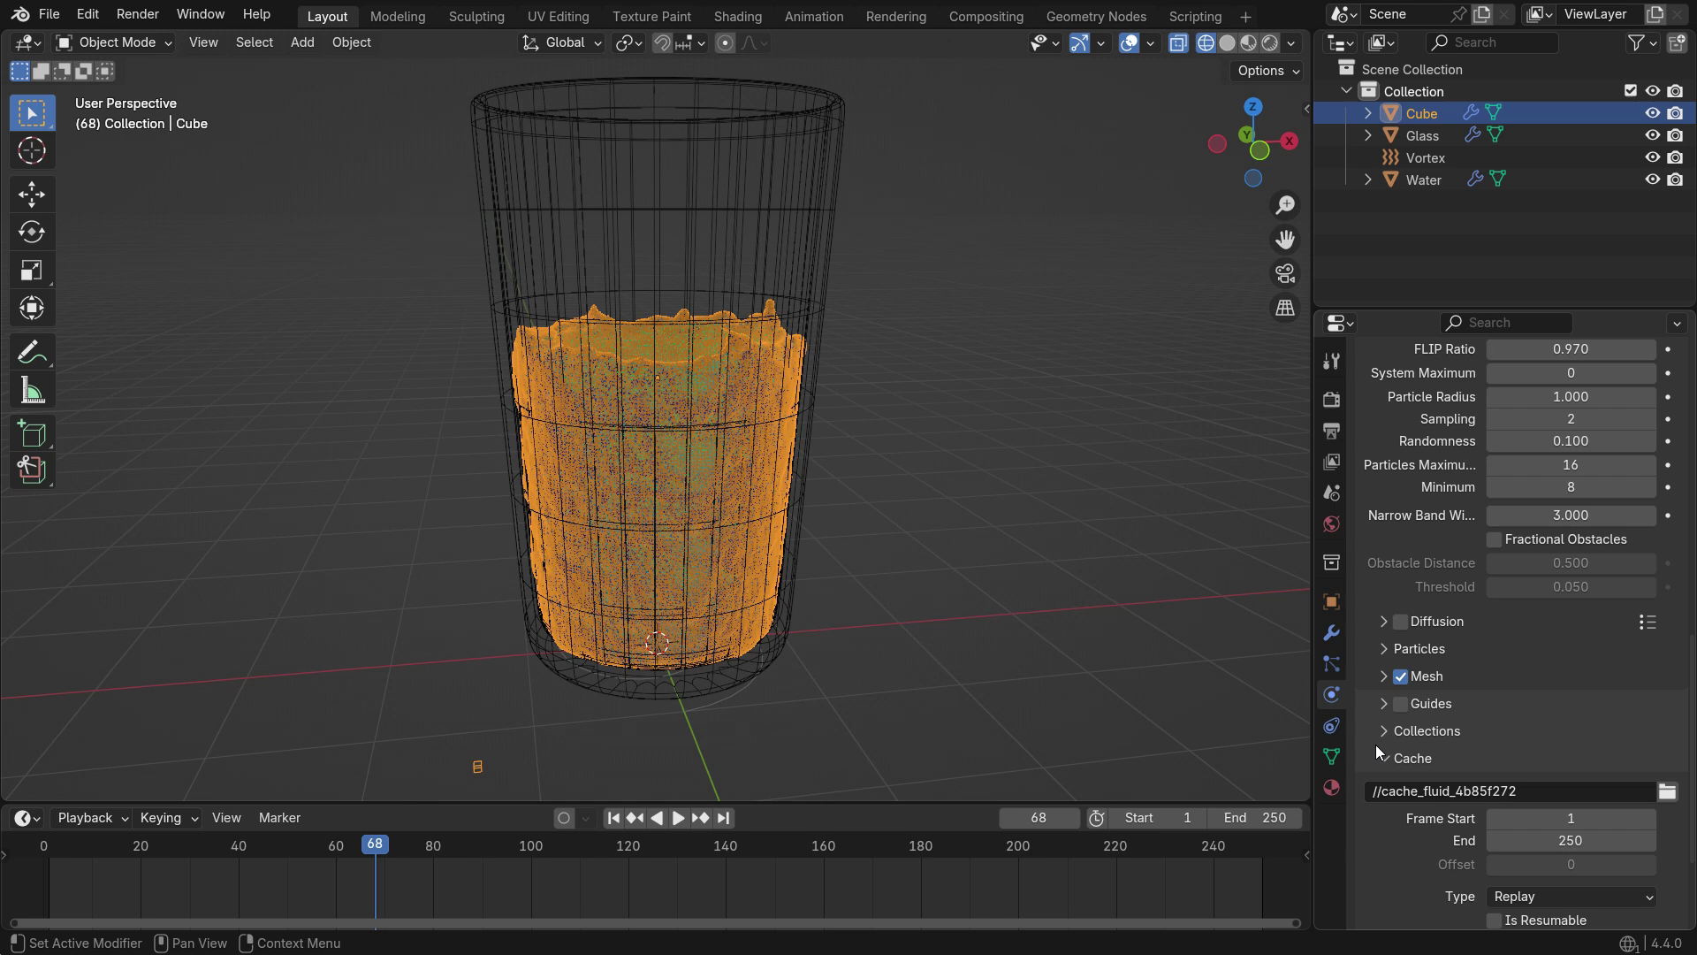
scroll(1382, 750, "down", 4)
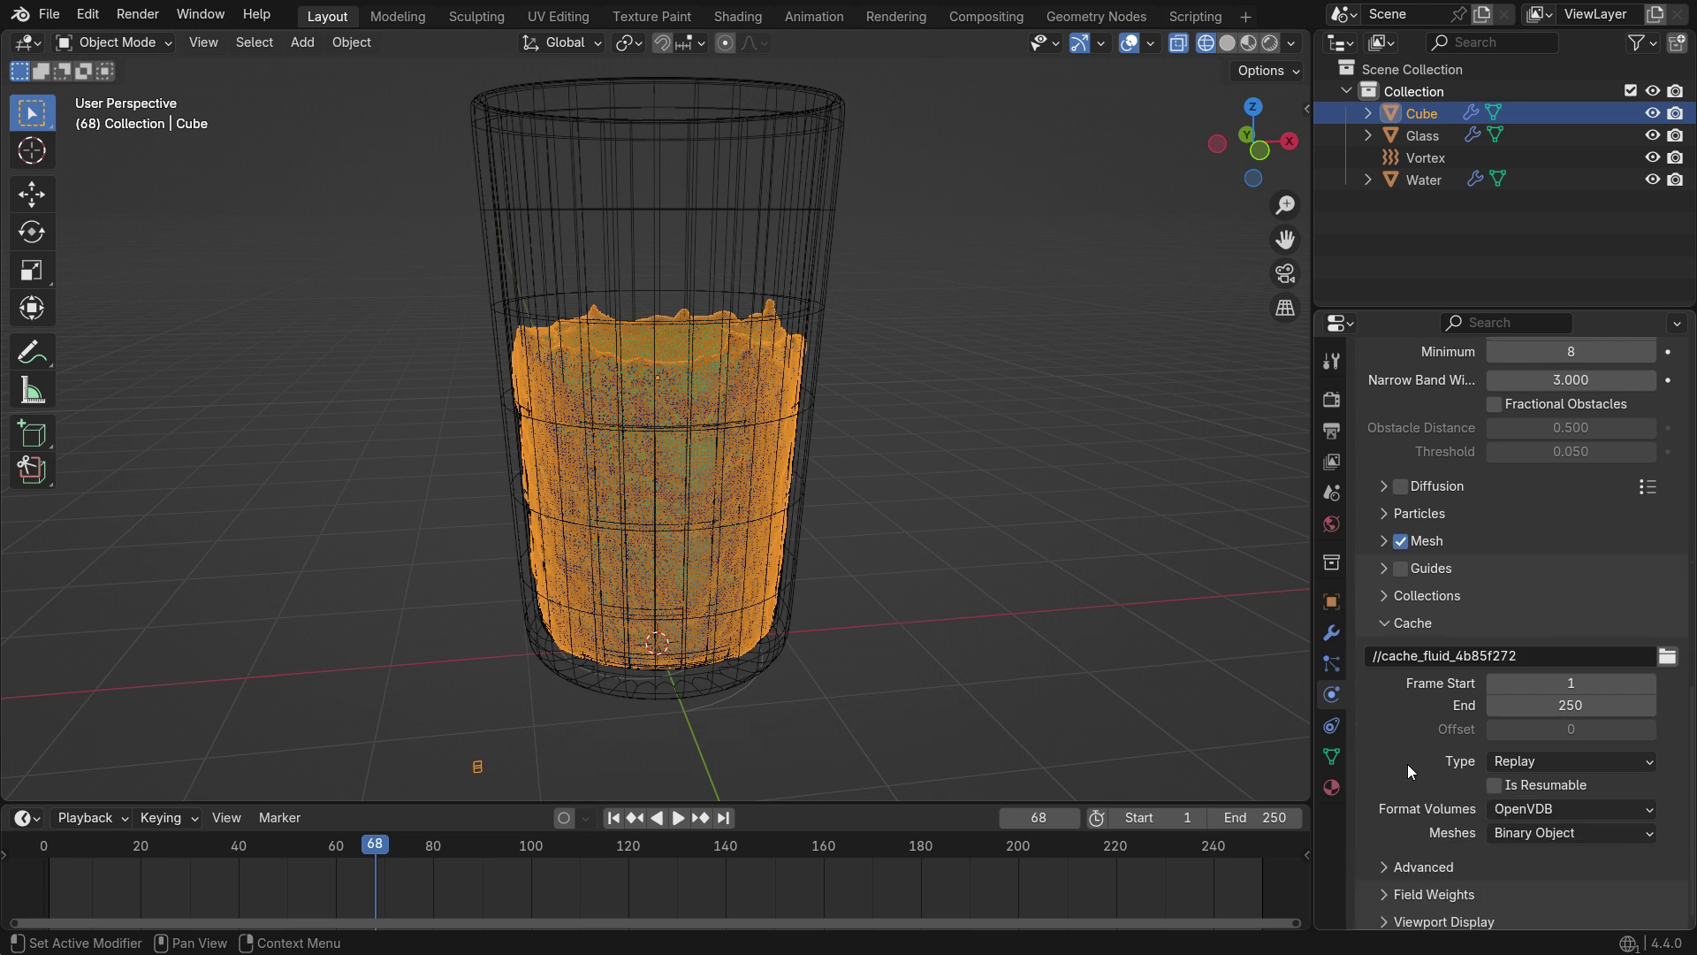
left_click(1573, 760)
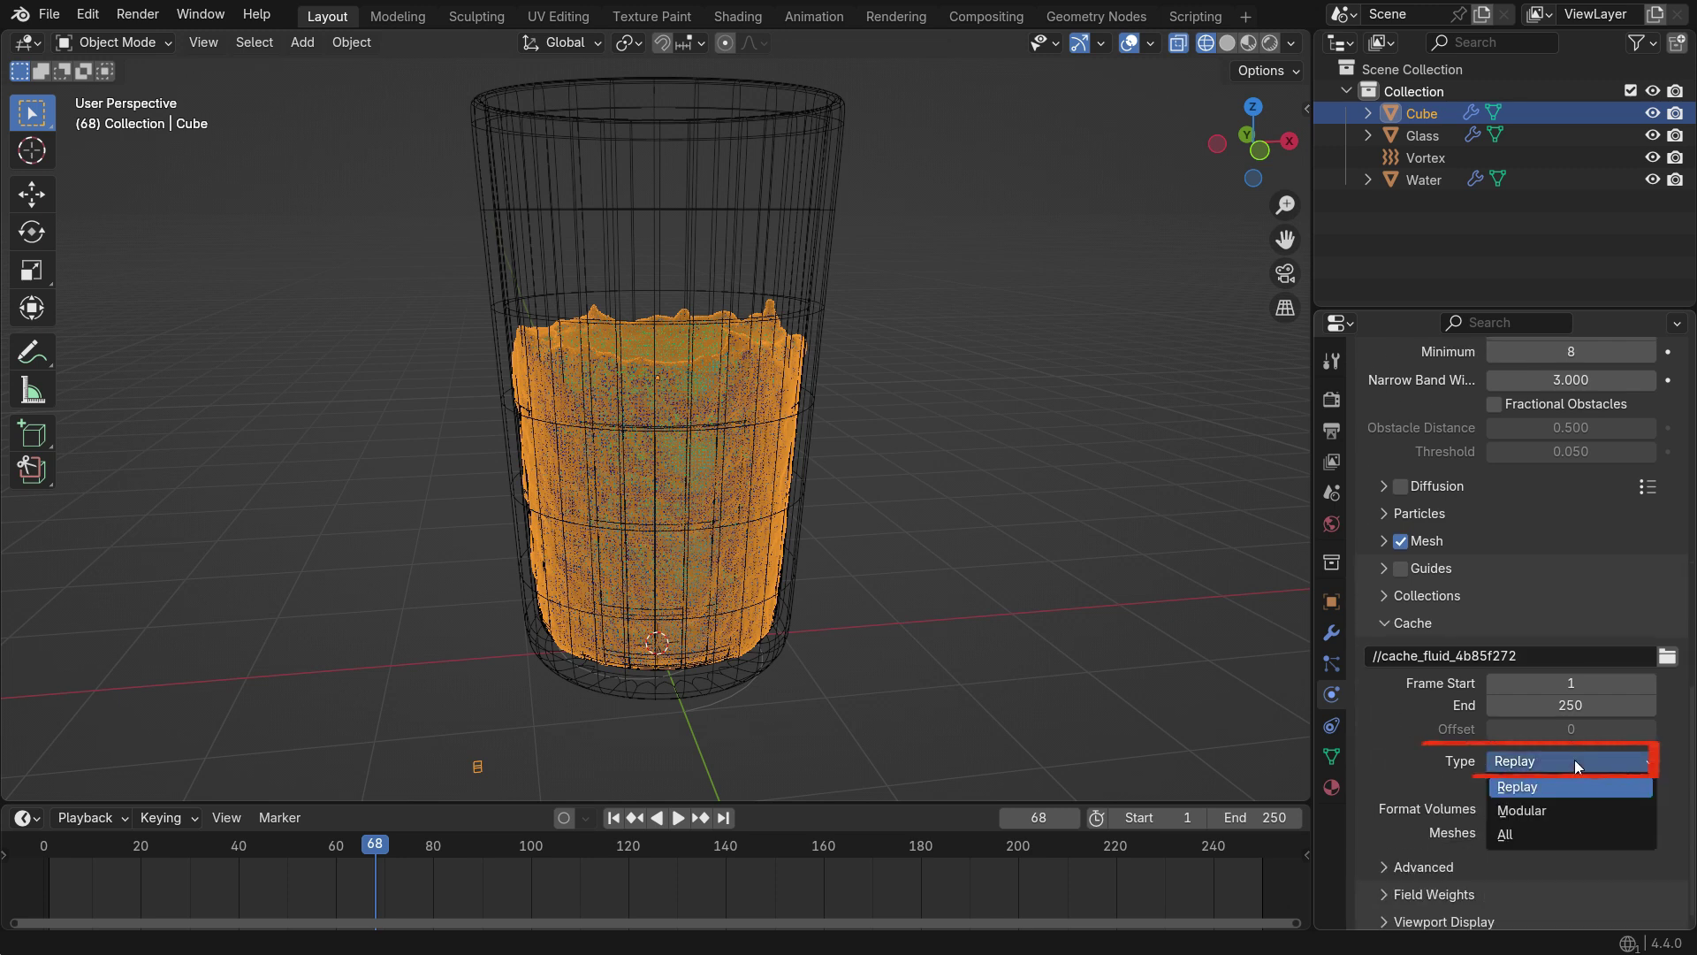
left_click(1545, 832)
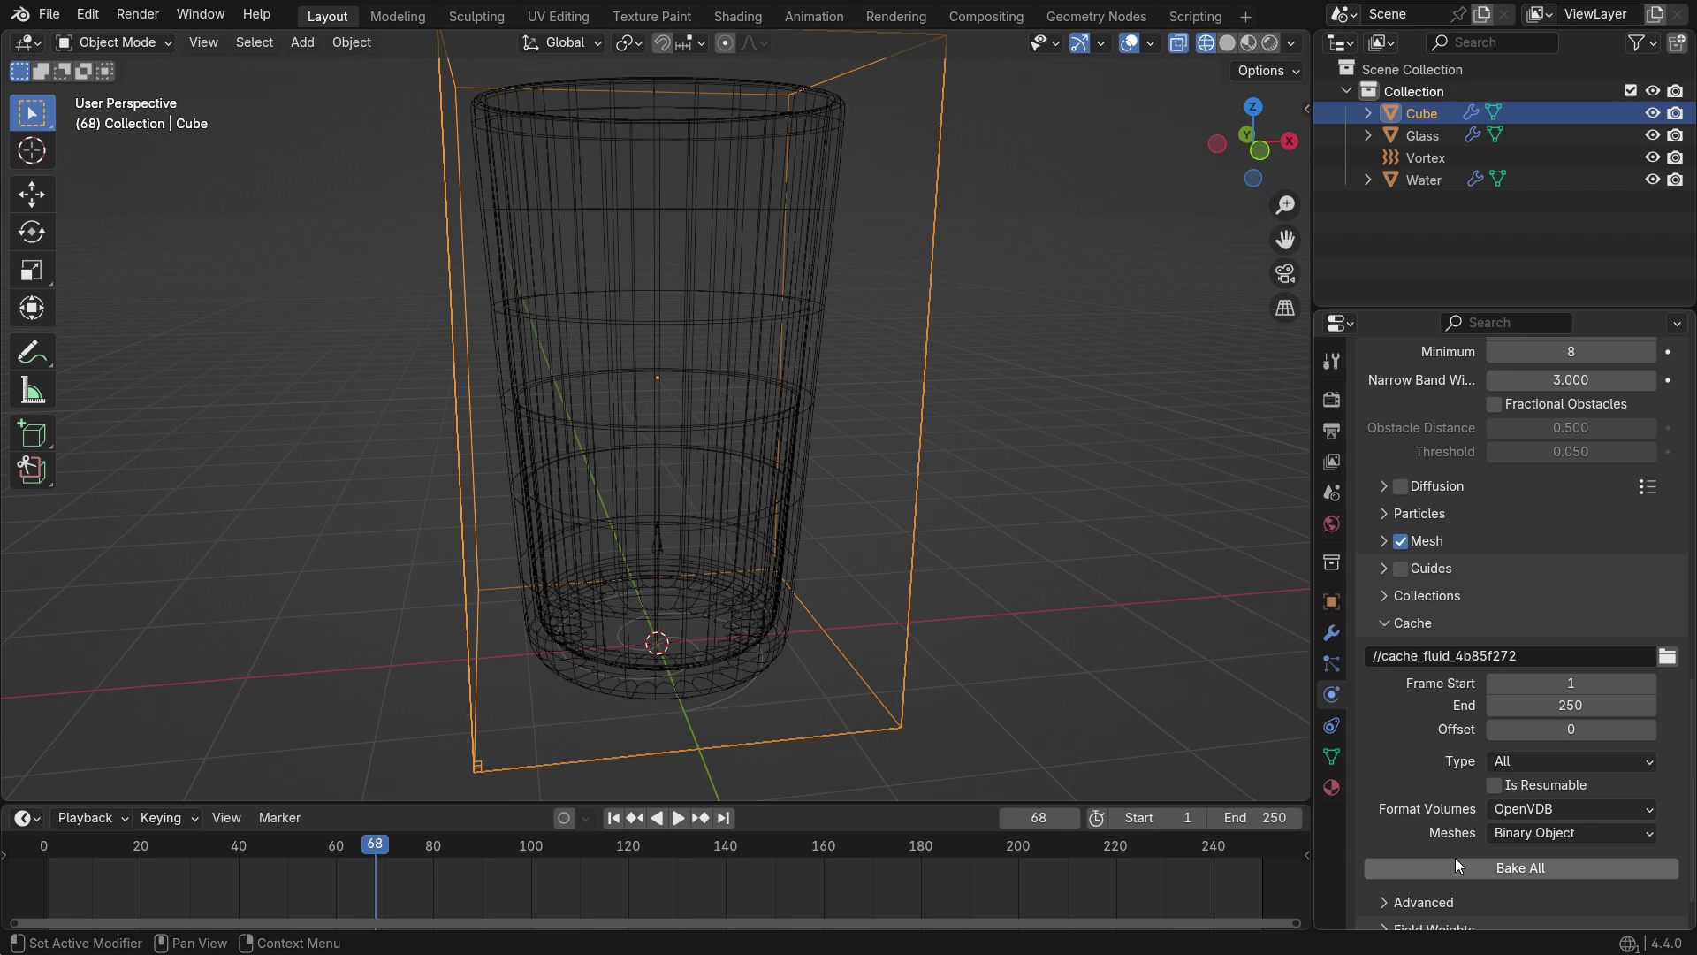
left_click(1512, 869)
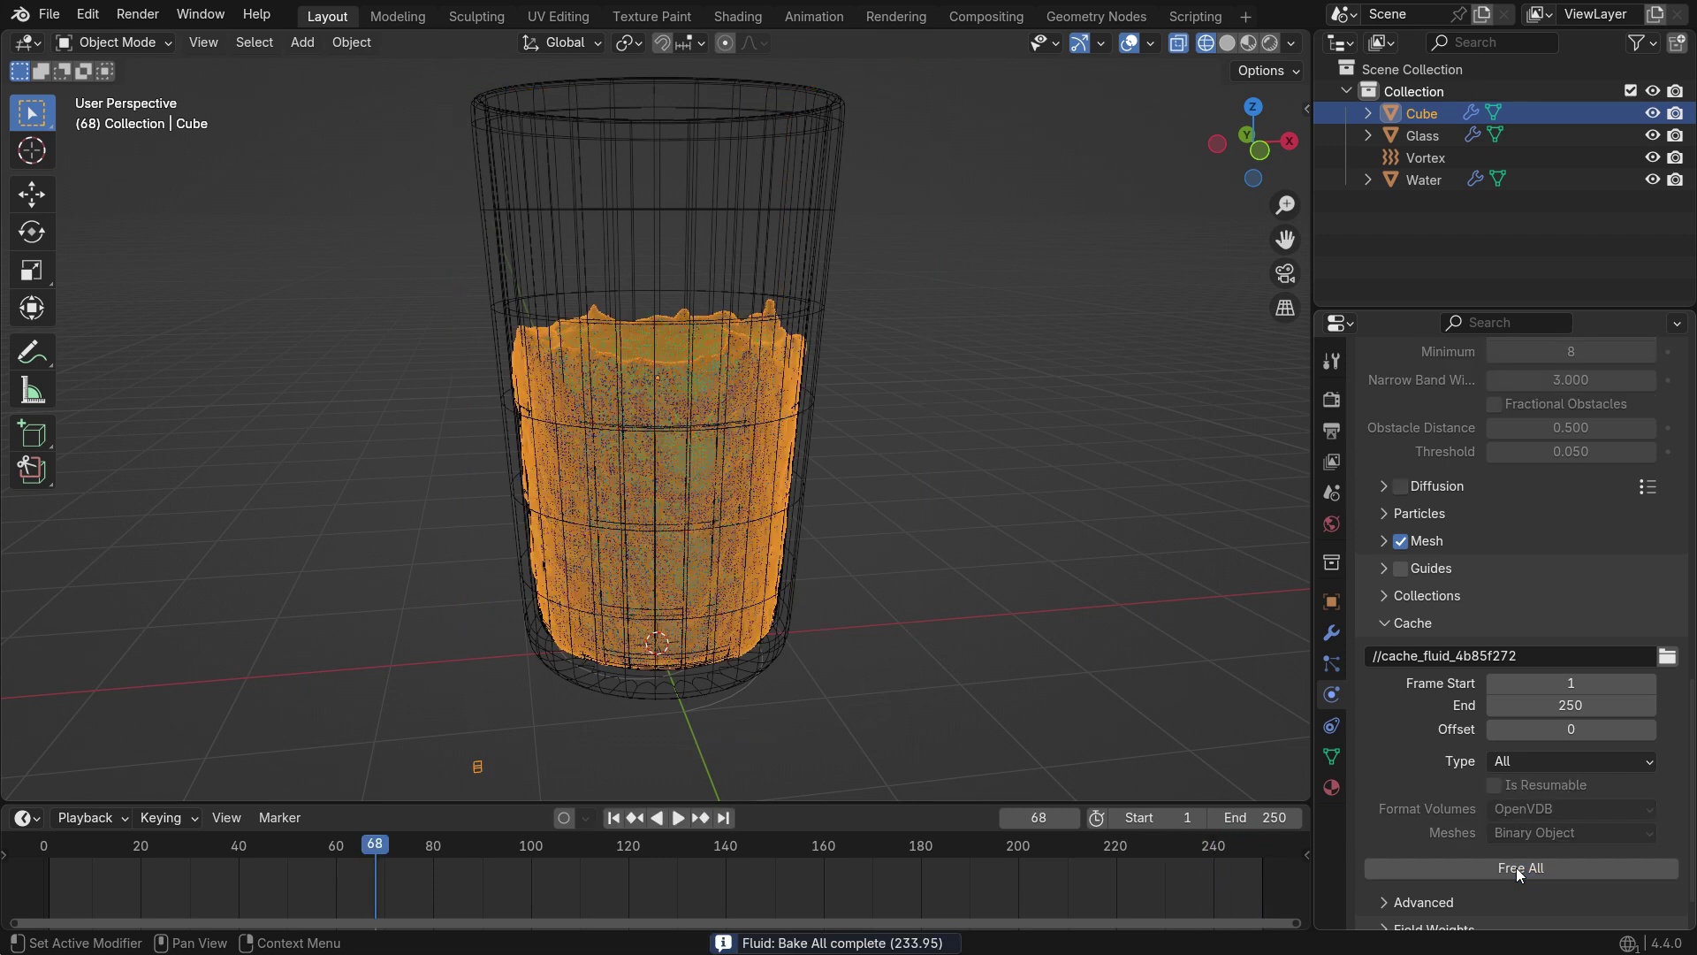
Play the baked simulation to about frame 204, examine how the water moves in the glass, and return to the first frame
left_click(613, 817)
left_click(678, 818)
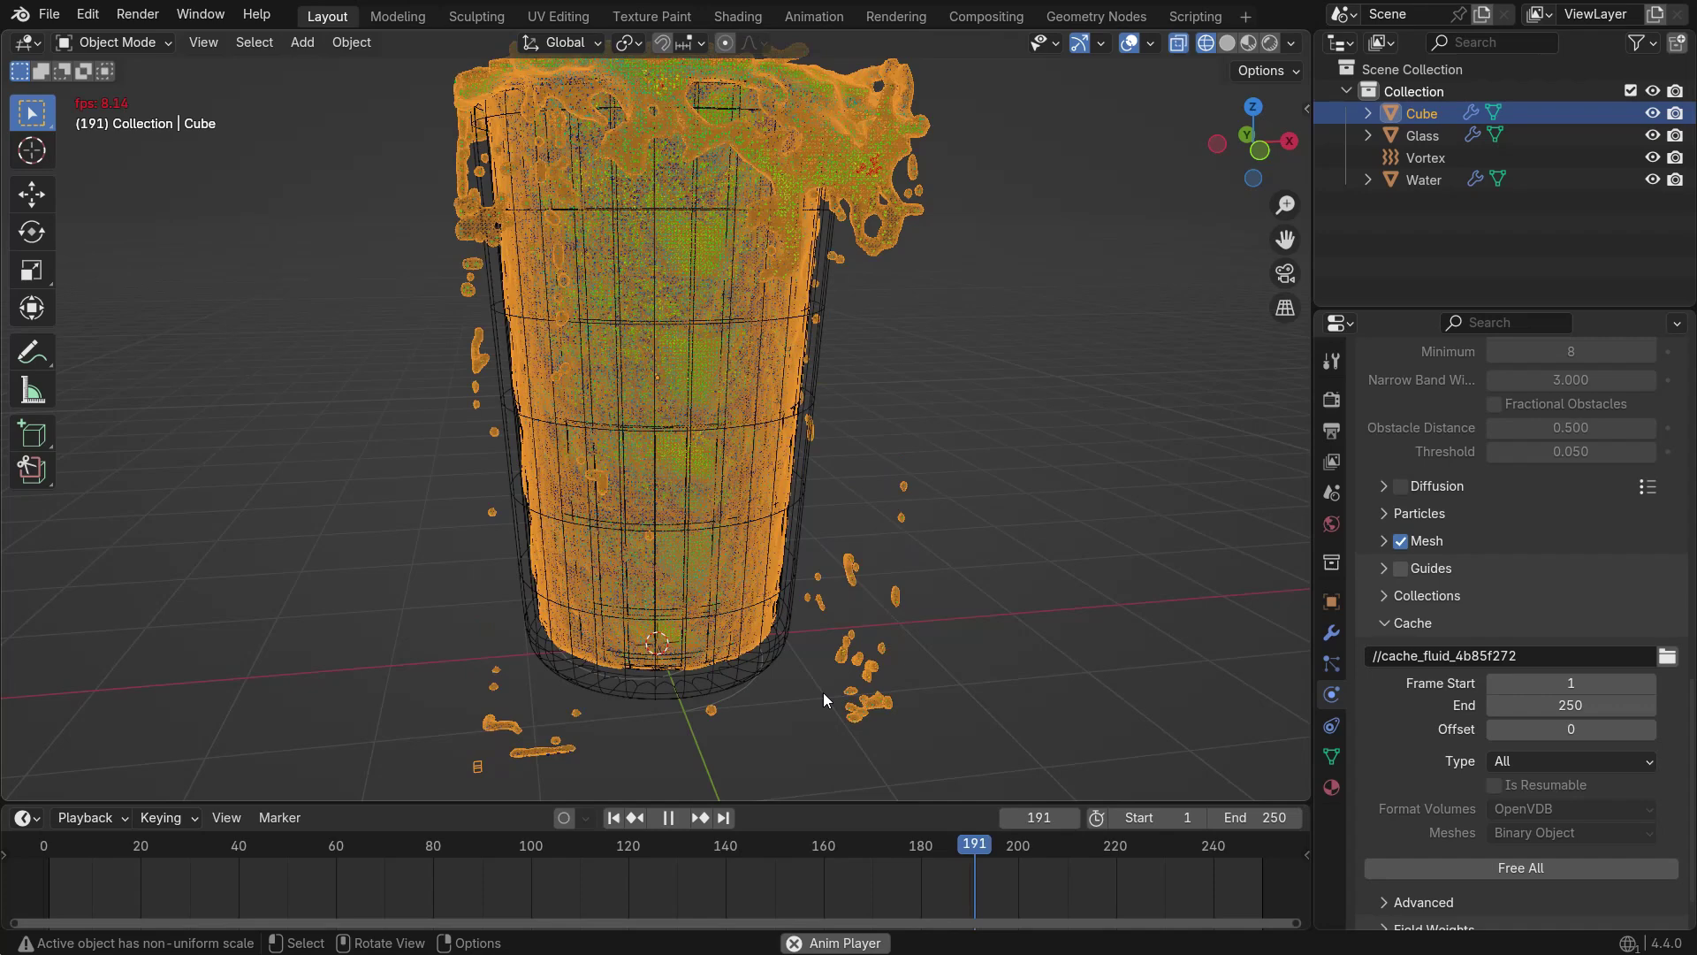
left_click(670, 819)
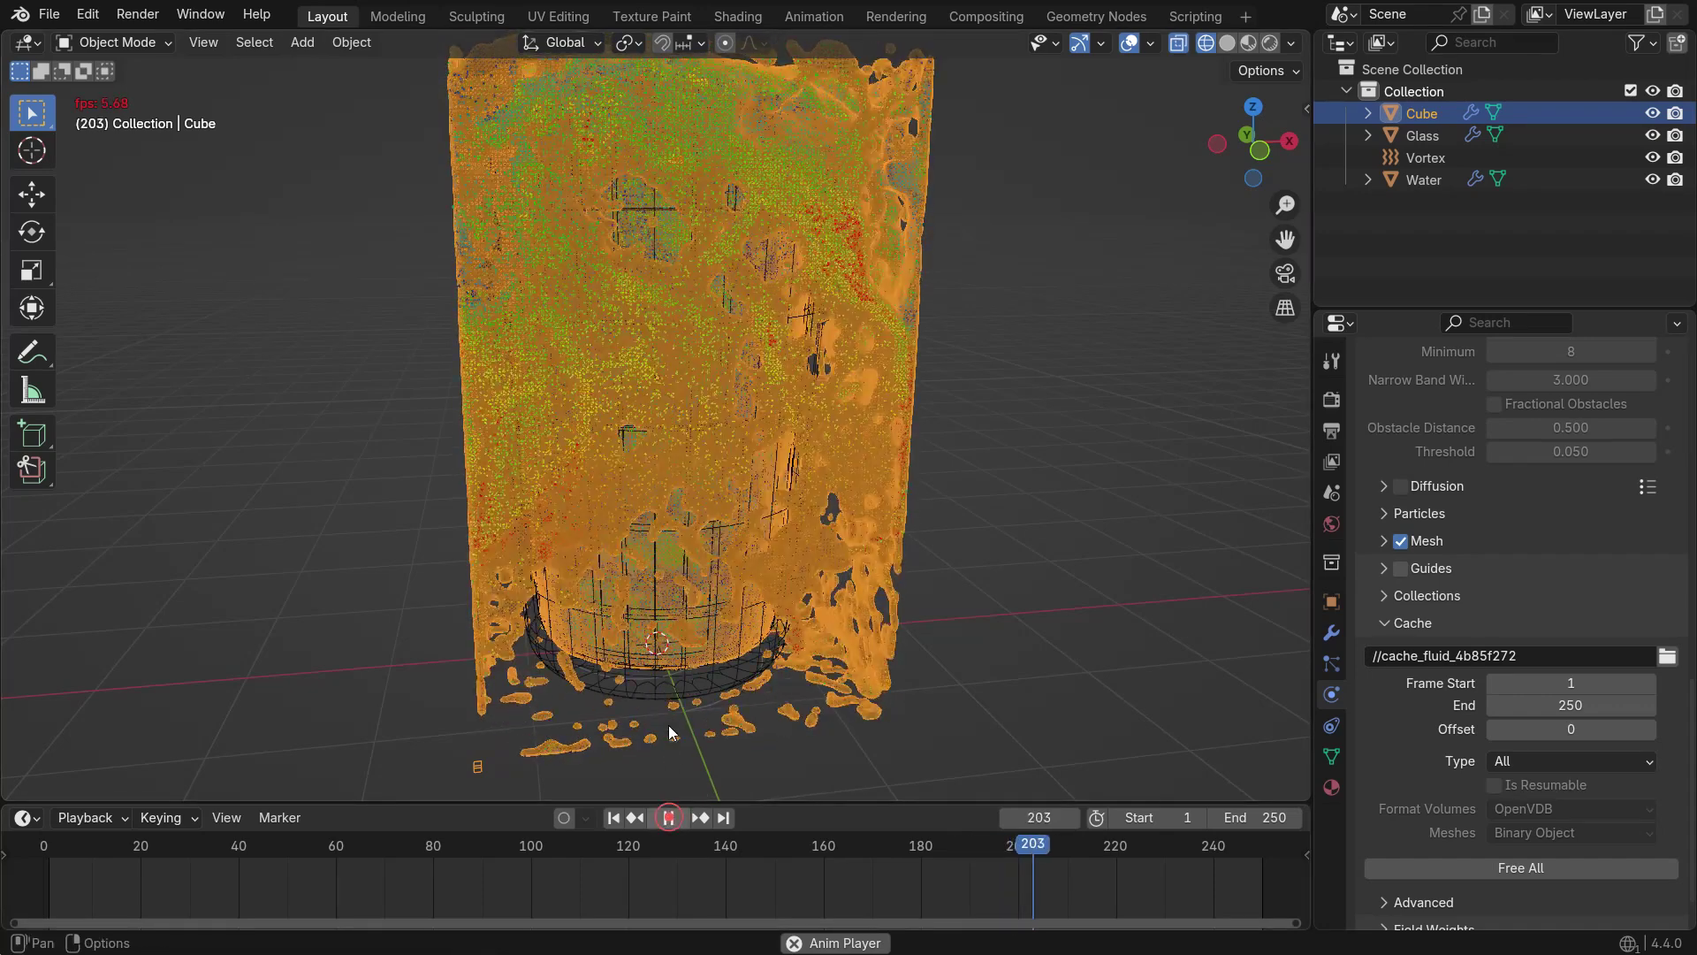
middle_click_drag(668, 725, 704, 674)
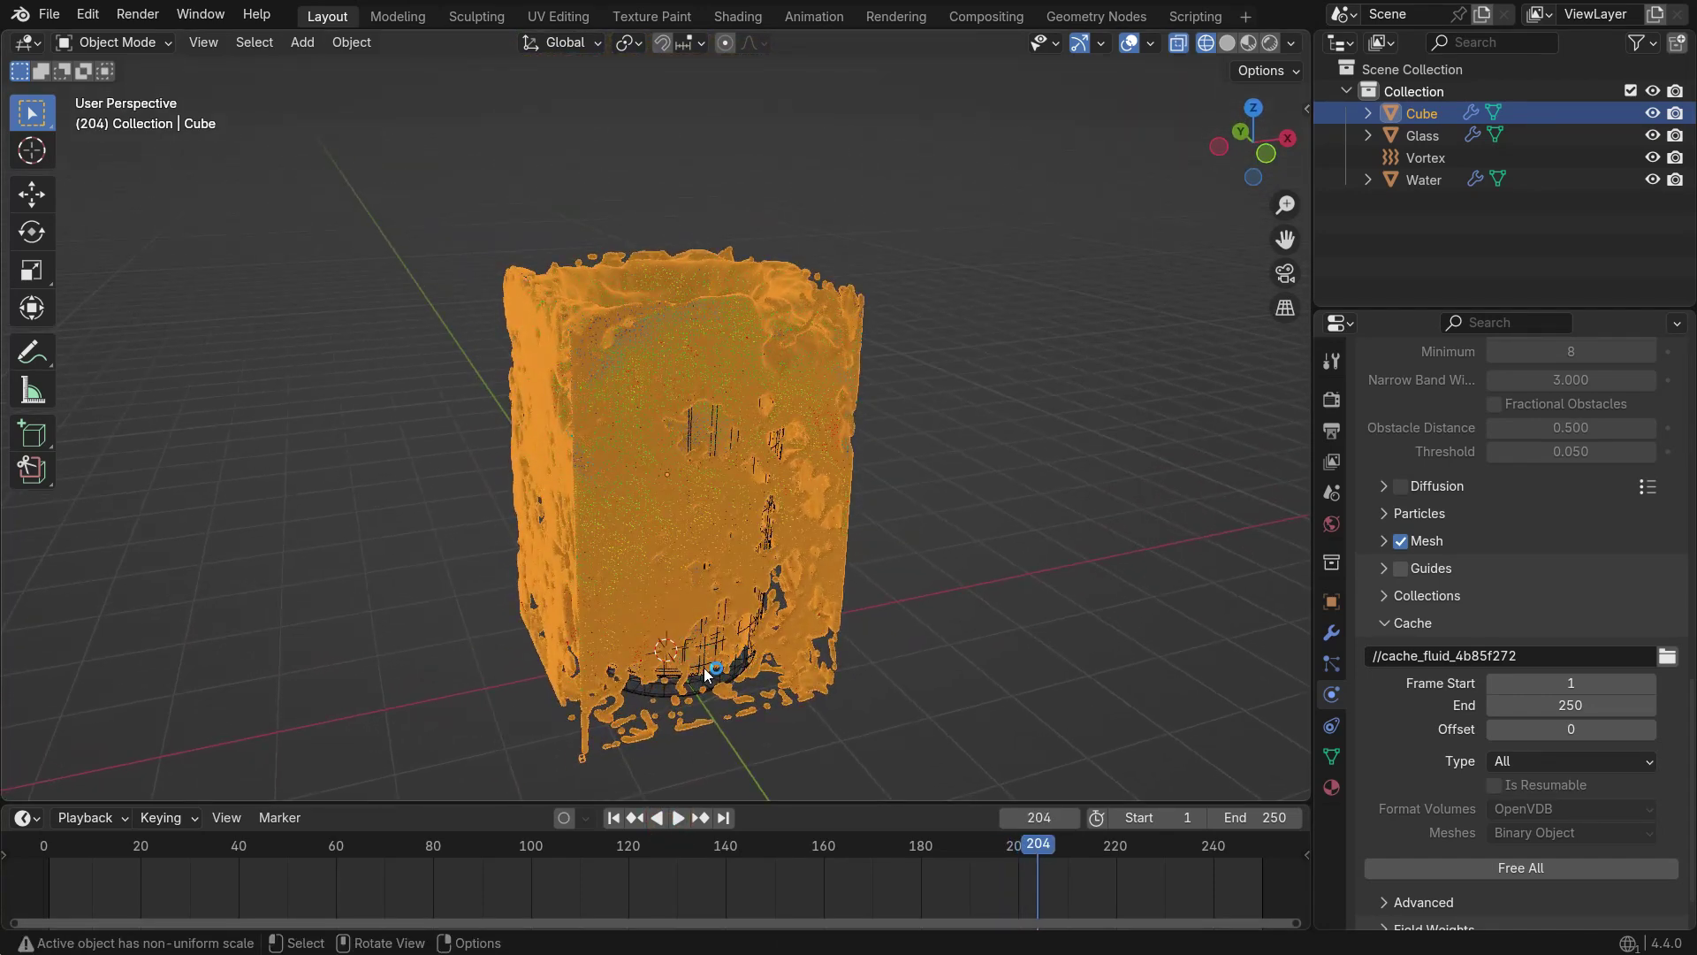
scroll(676, 734, "up", 3)
left_click(613, 819)
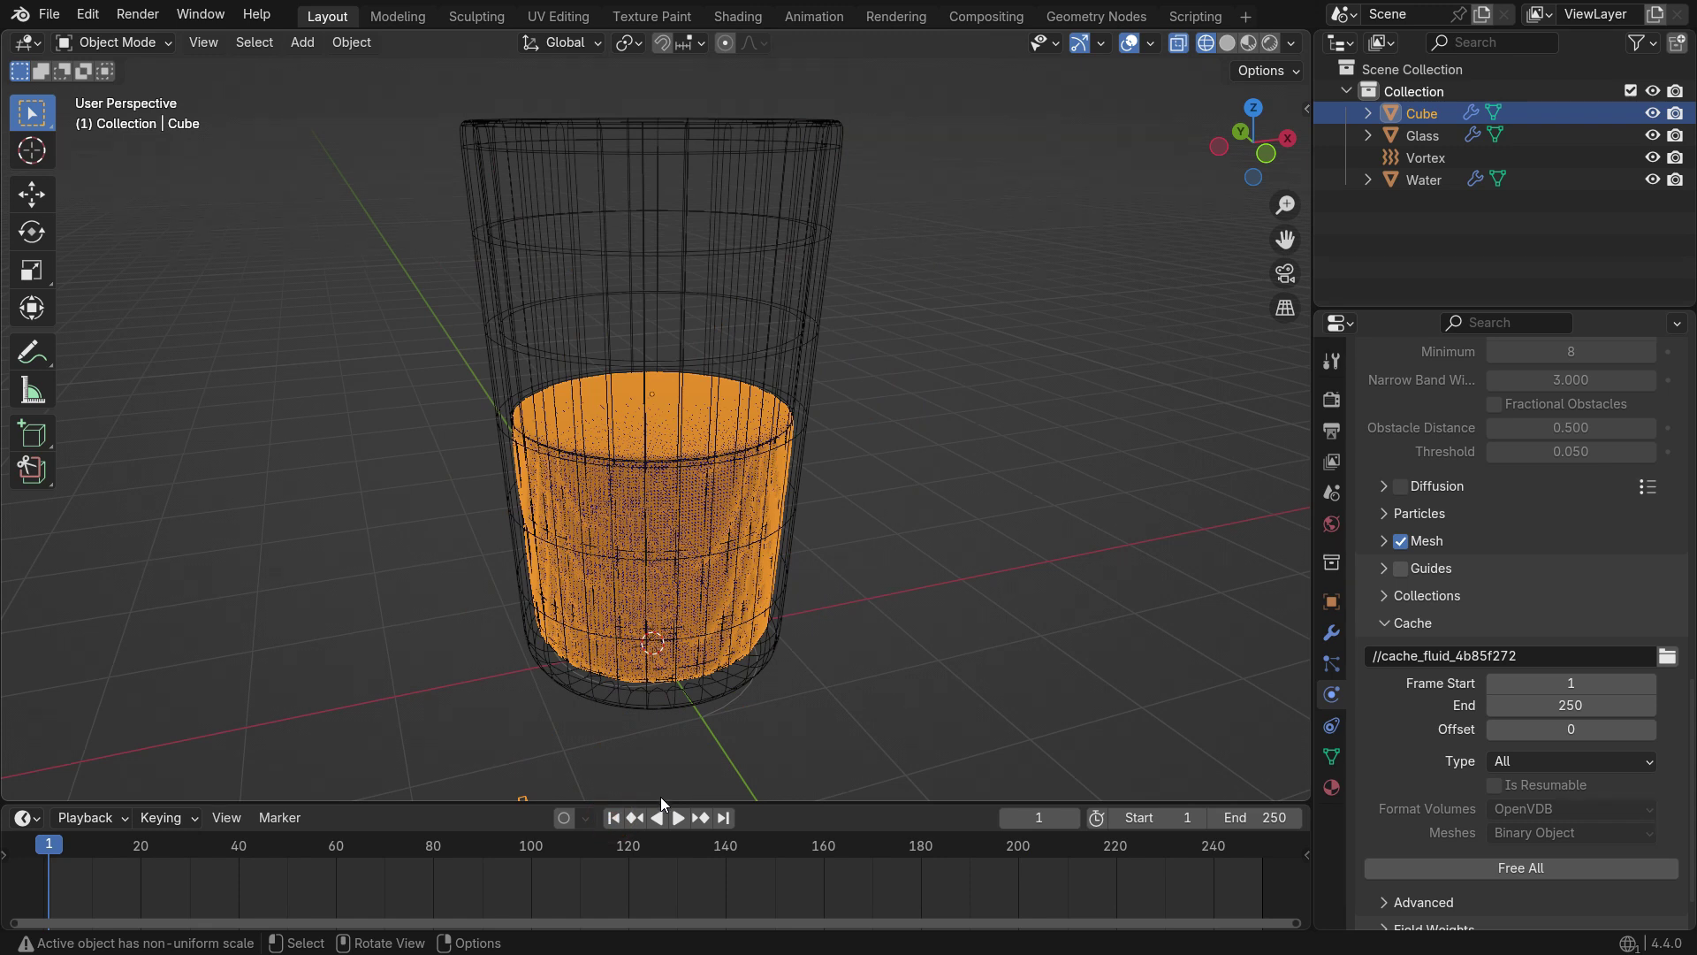
Expand the domain's field weights and keyframe the Vortex weight of 1.0 at frame 100
scroll(1414, 698, "down", 1)
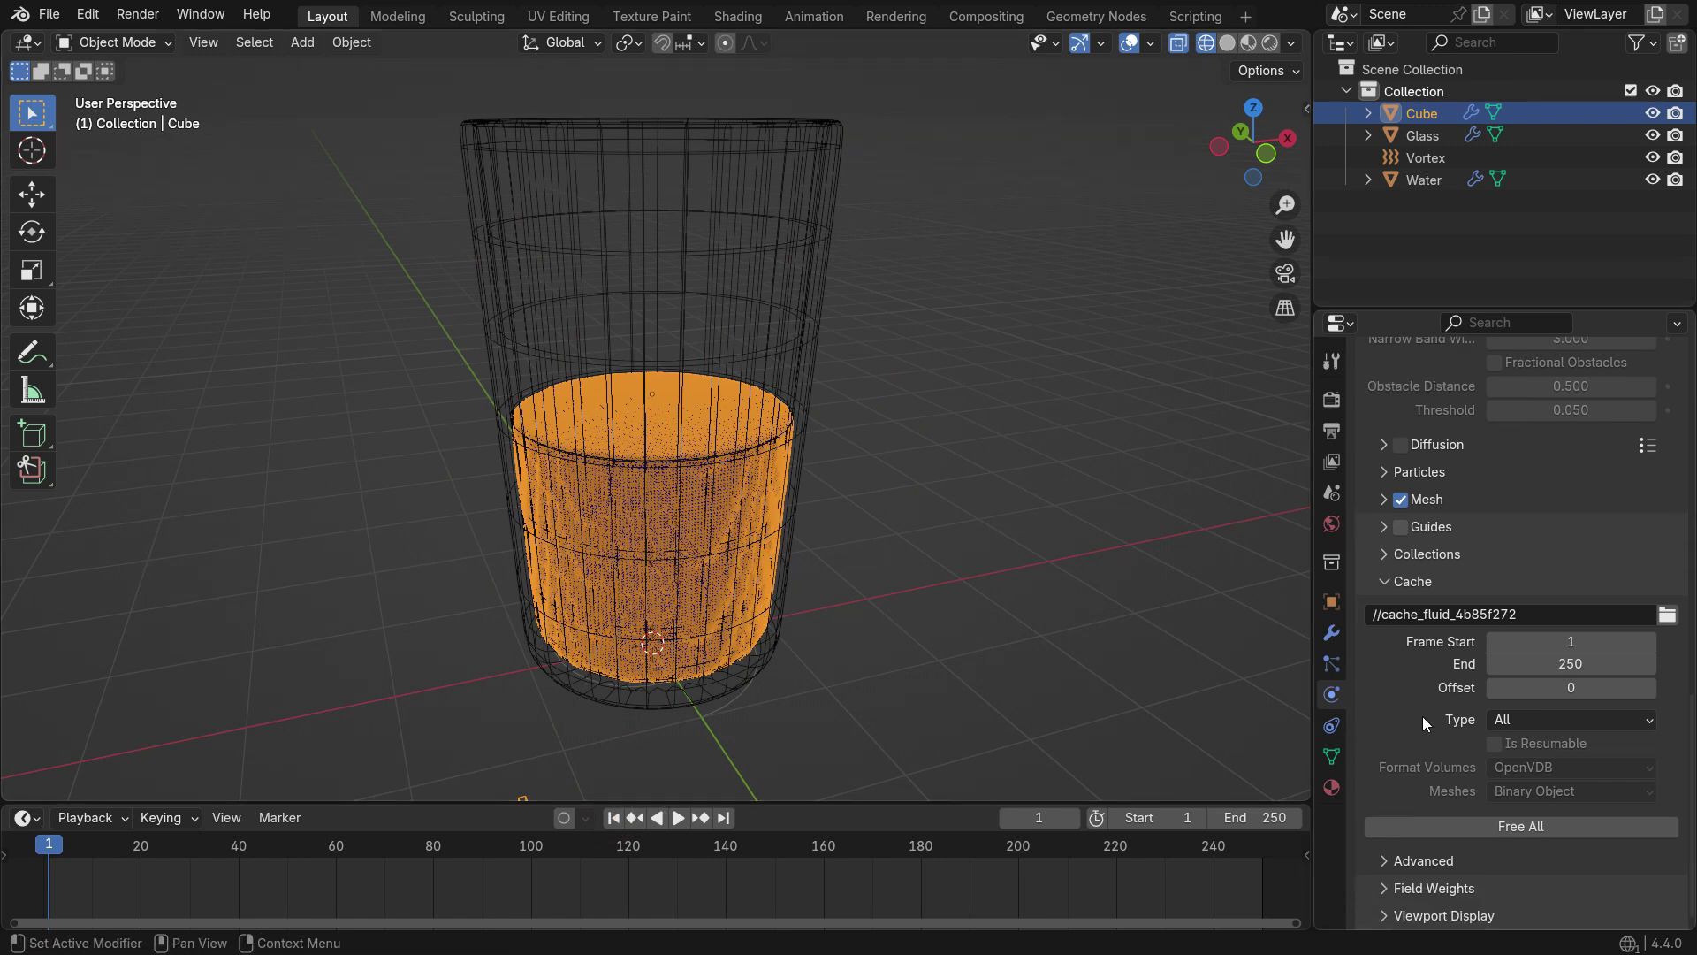
left_click(1391, 893)
scroll(1405, 795, "down", 8)
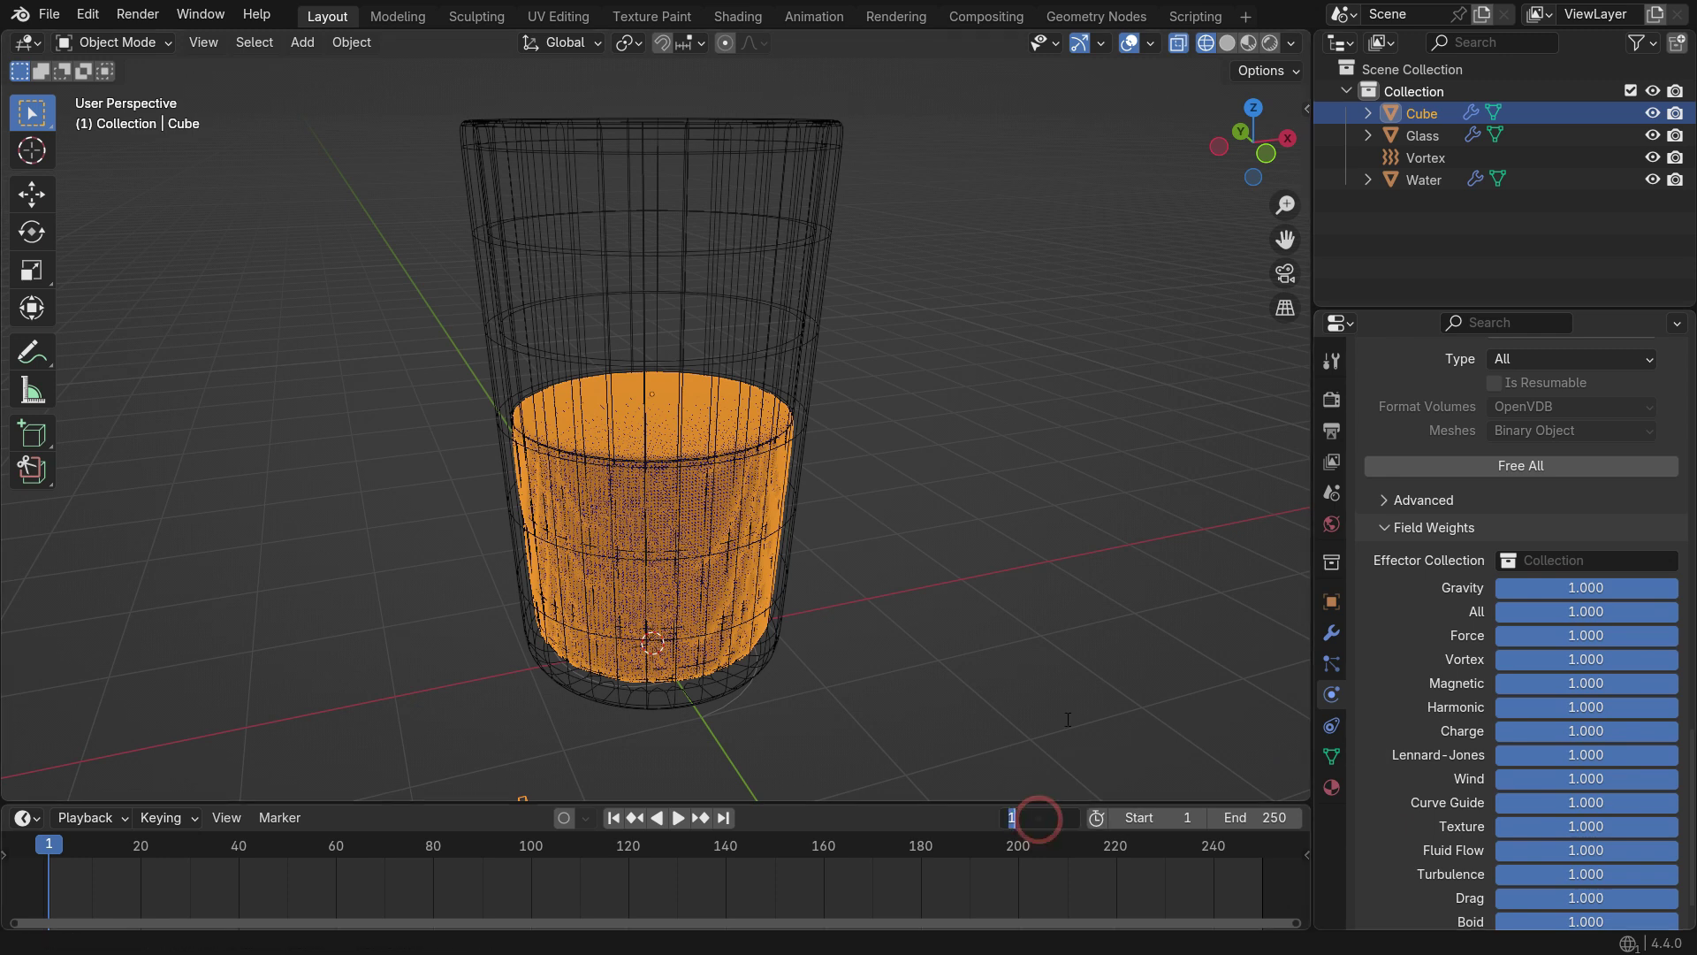
type("100")
key("Return")
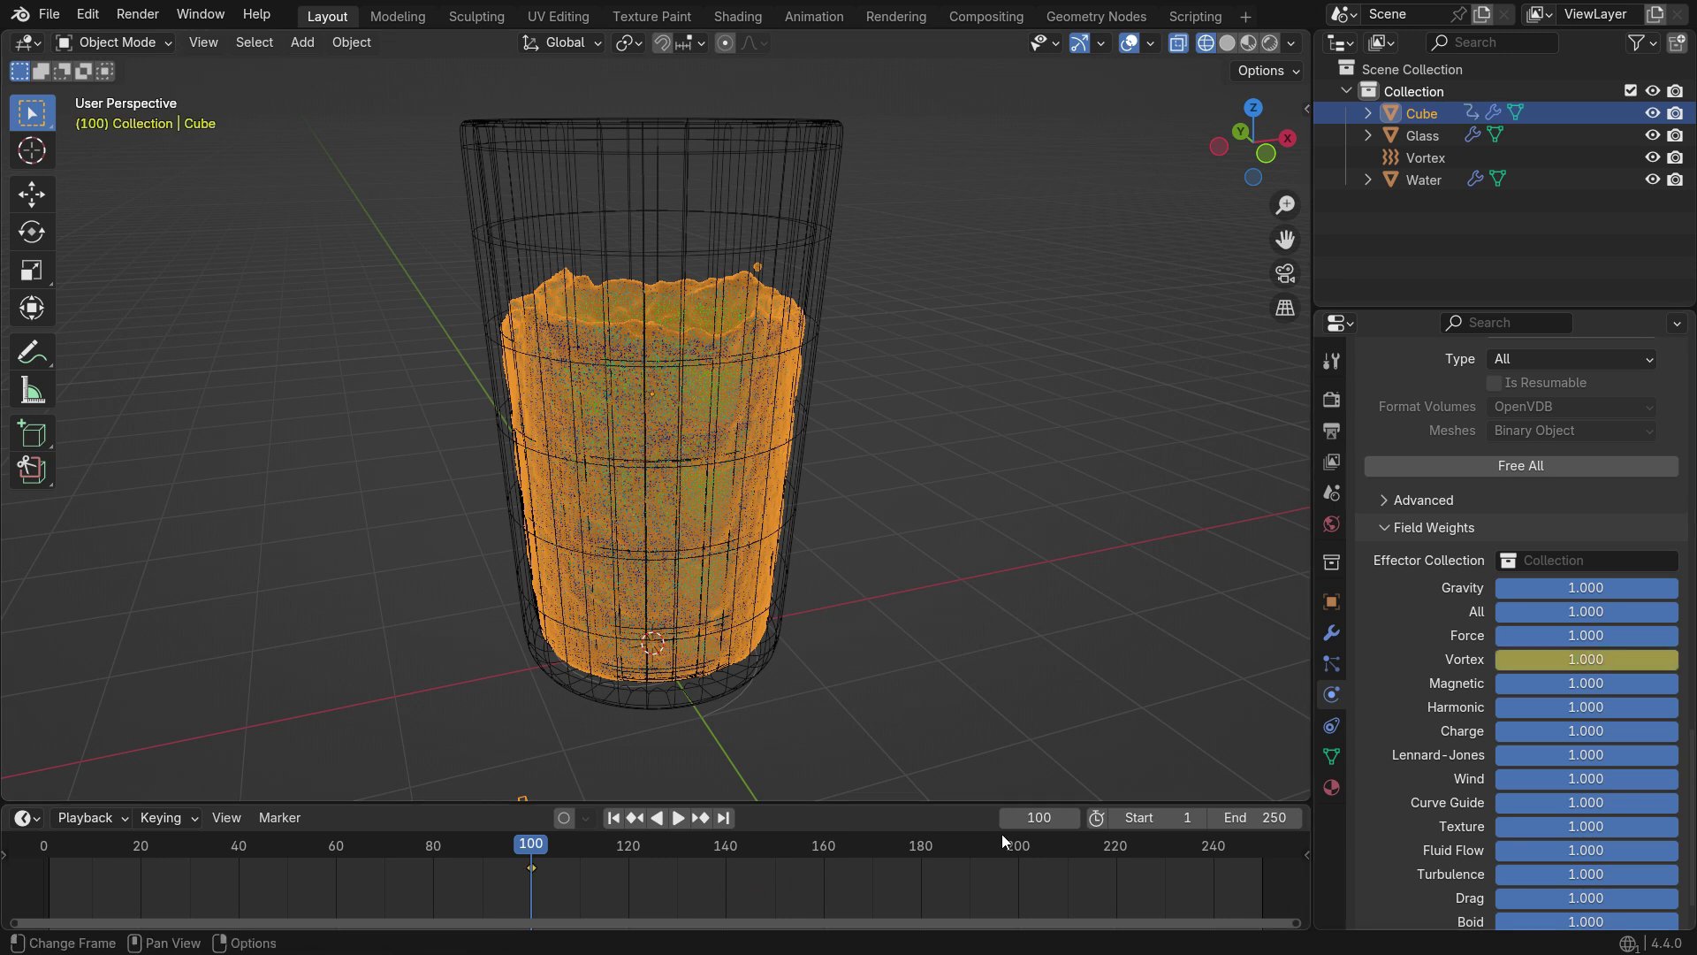
Set the domain's Vortex field weight to 0 at frame 150 and keyframe it
left_click(1018, 816)
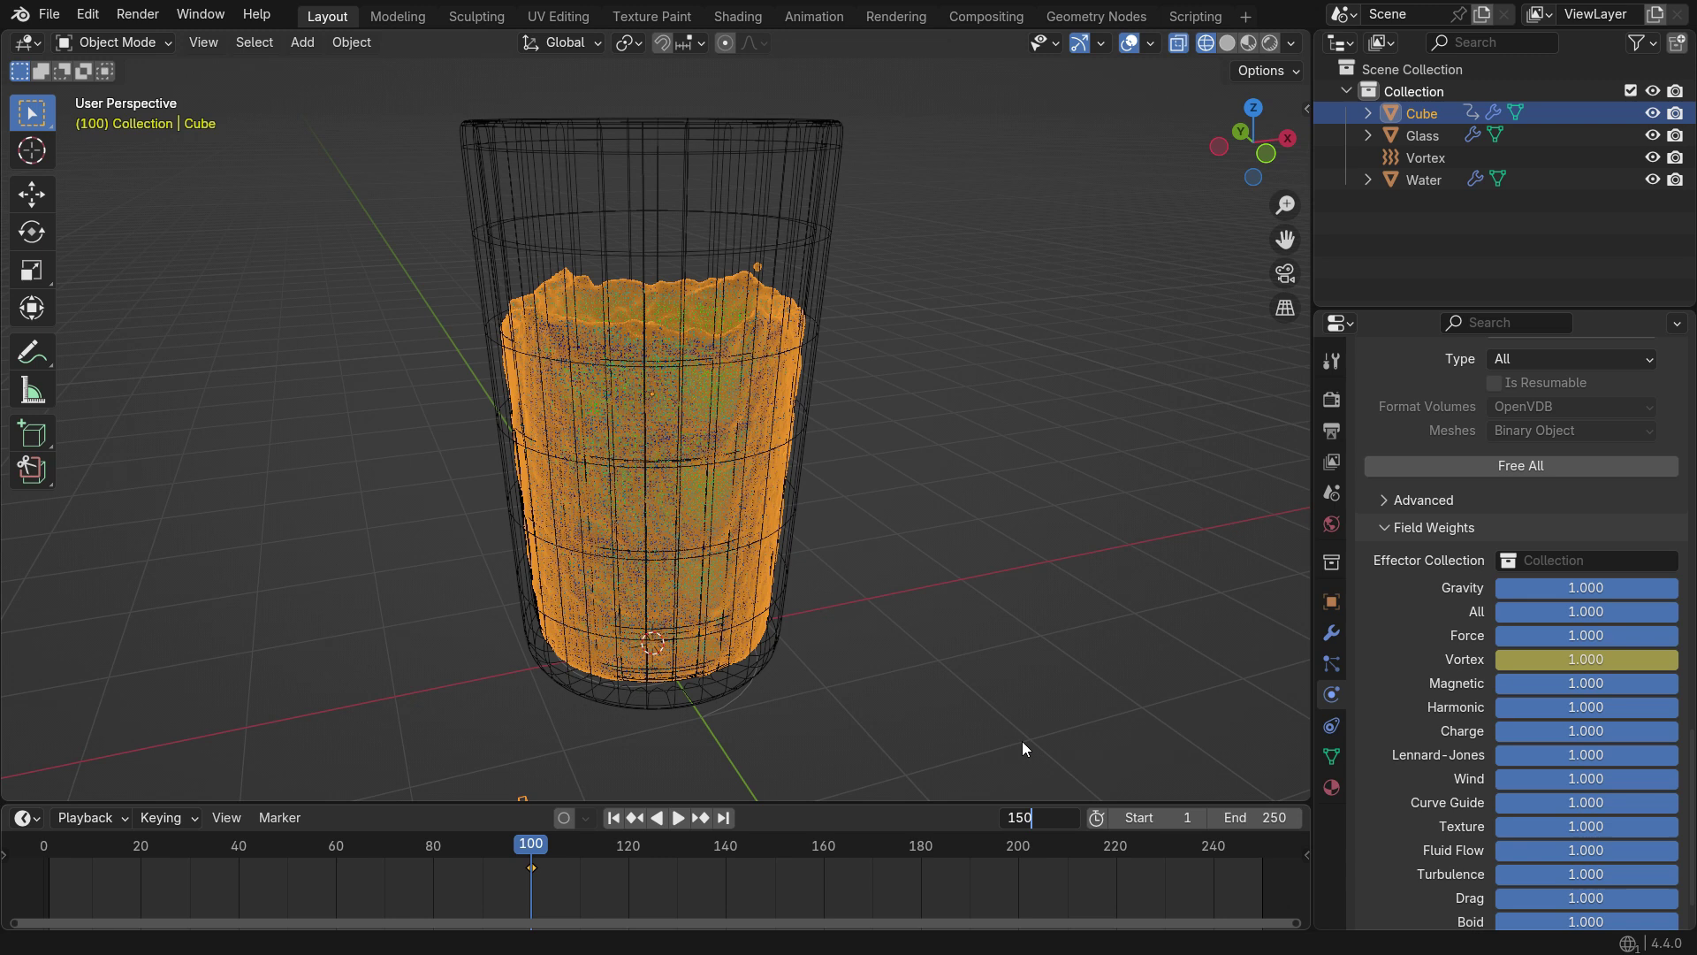
type("150")
key("Return")
left_click_drag(1637, 661, 1494, 660)
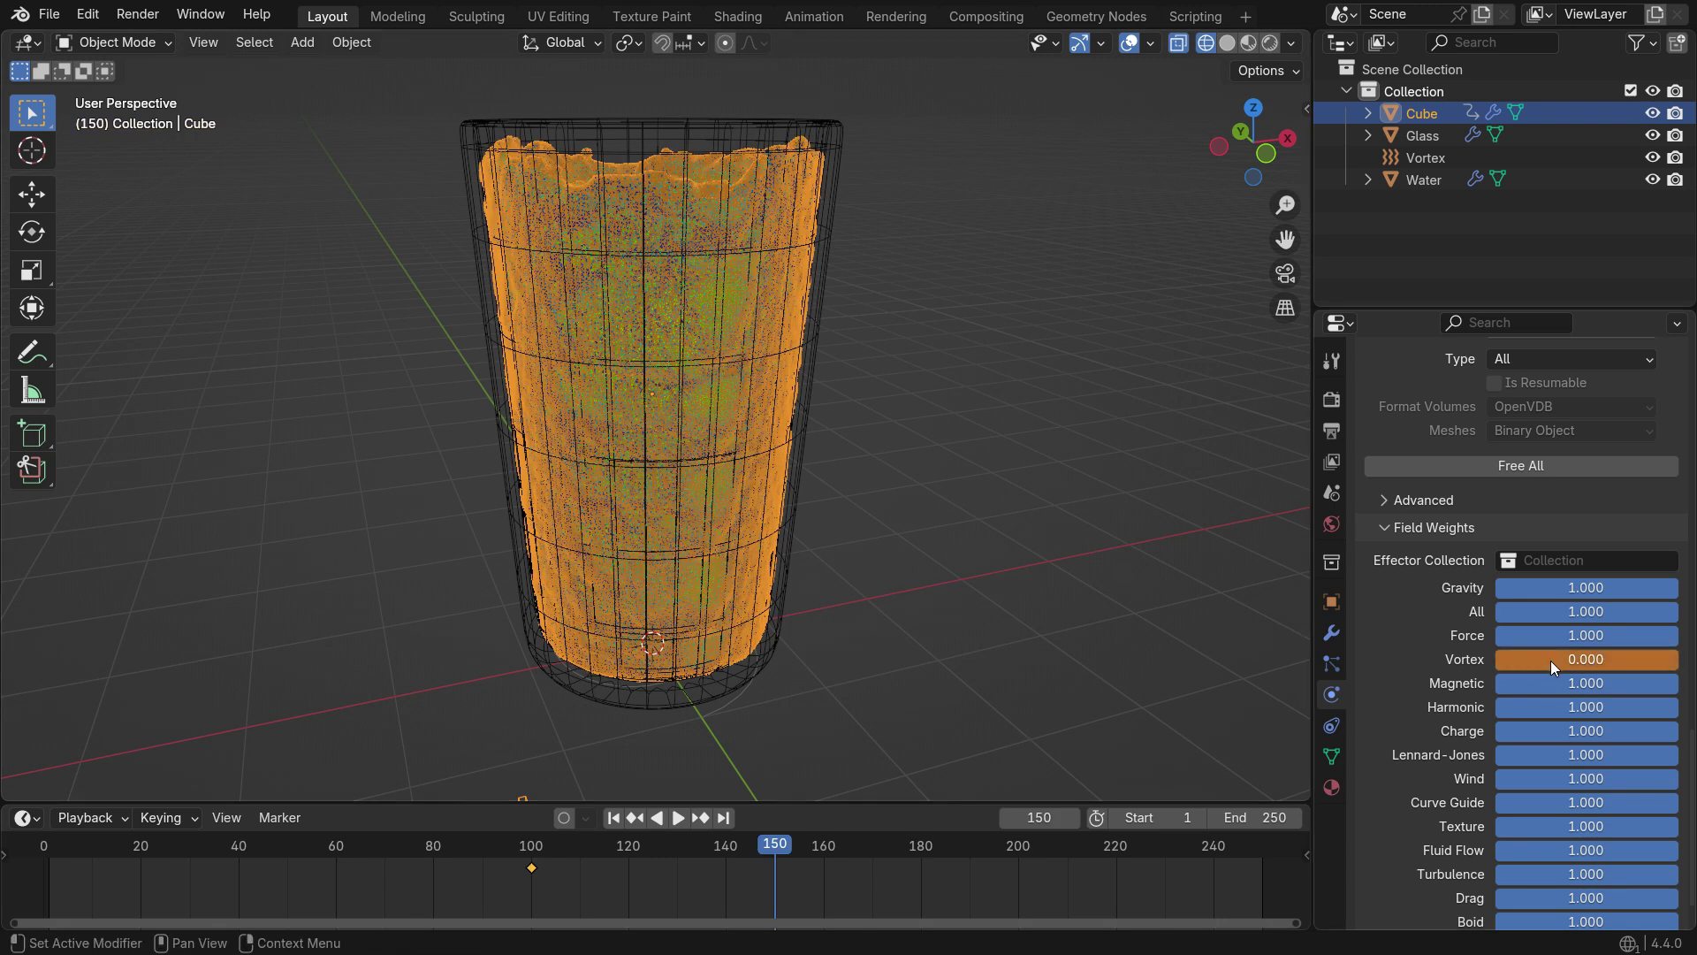
key("i")
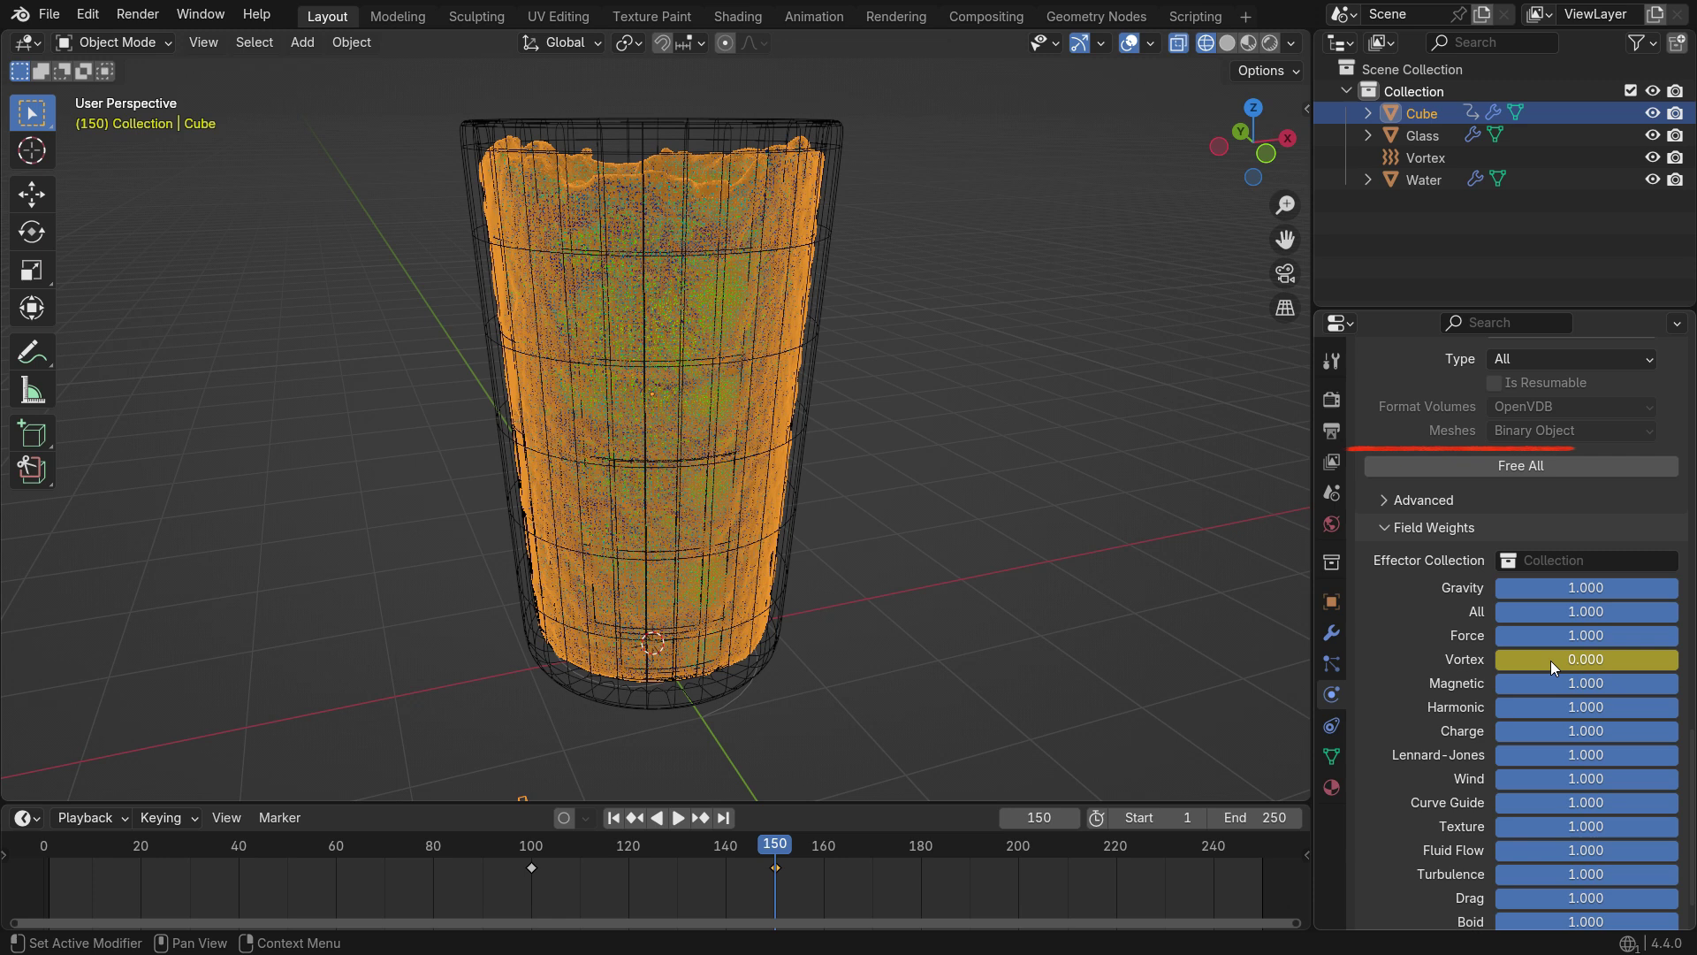
Free the domain's existing bake and bake the whole simulation again with the keyframed Vortex weight
left_click(1564, 465)
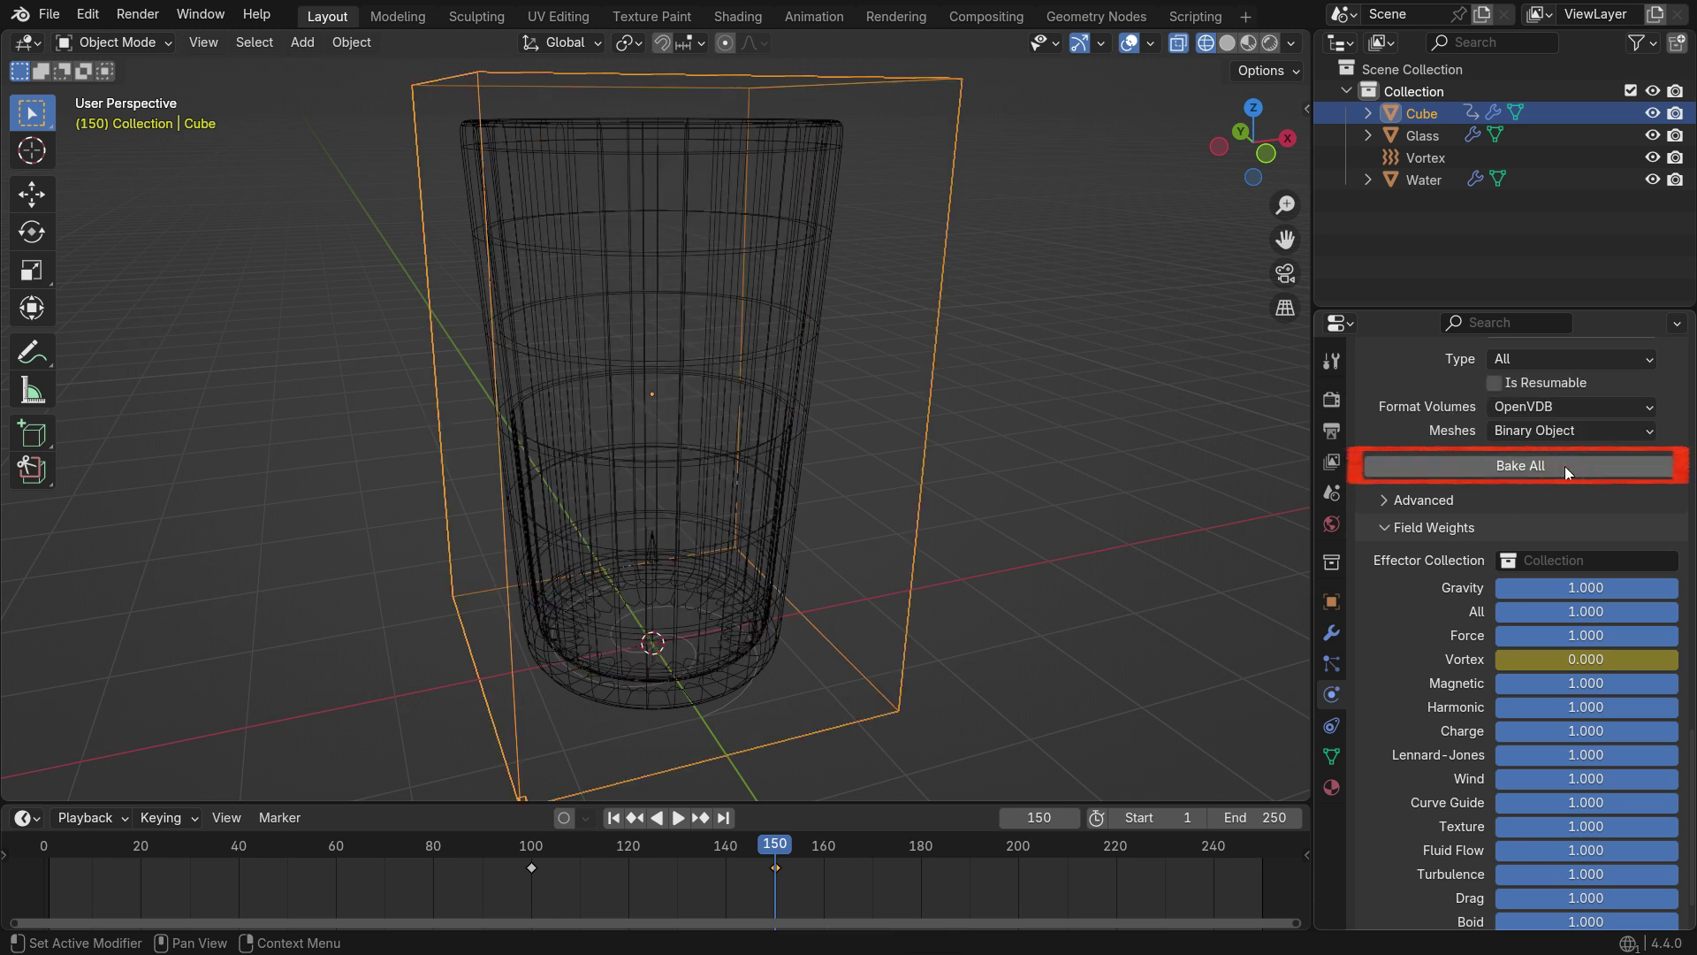
left_click(1564, 465)
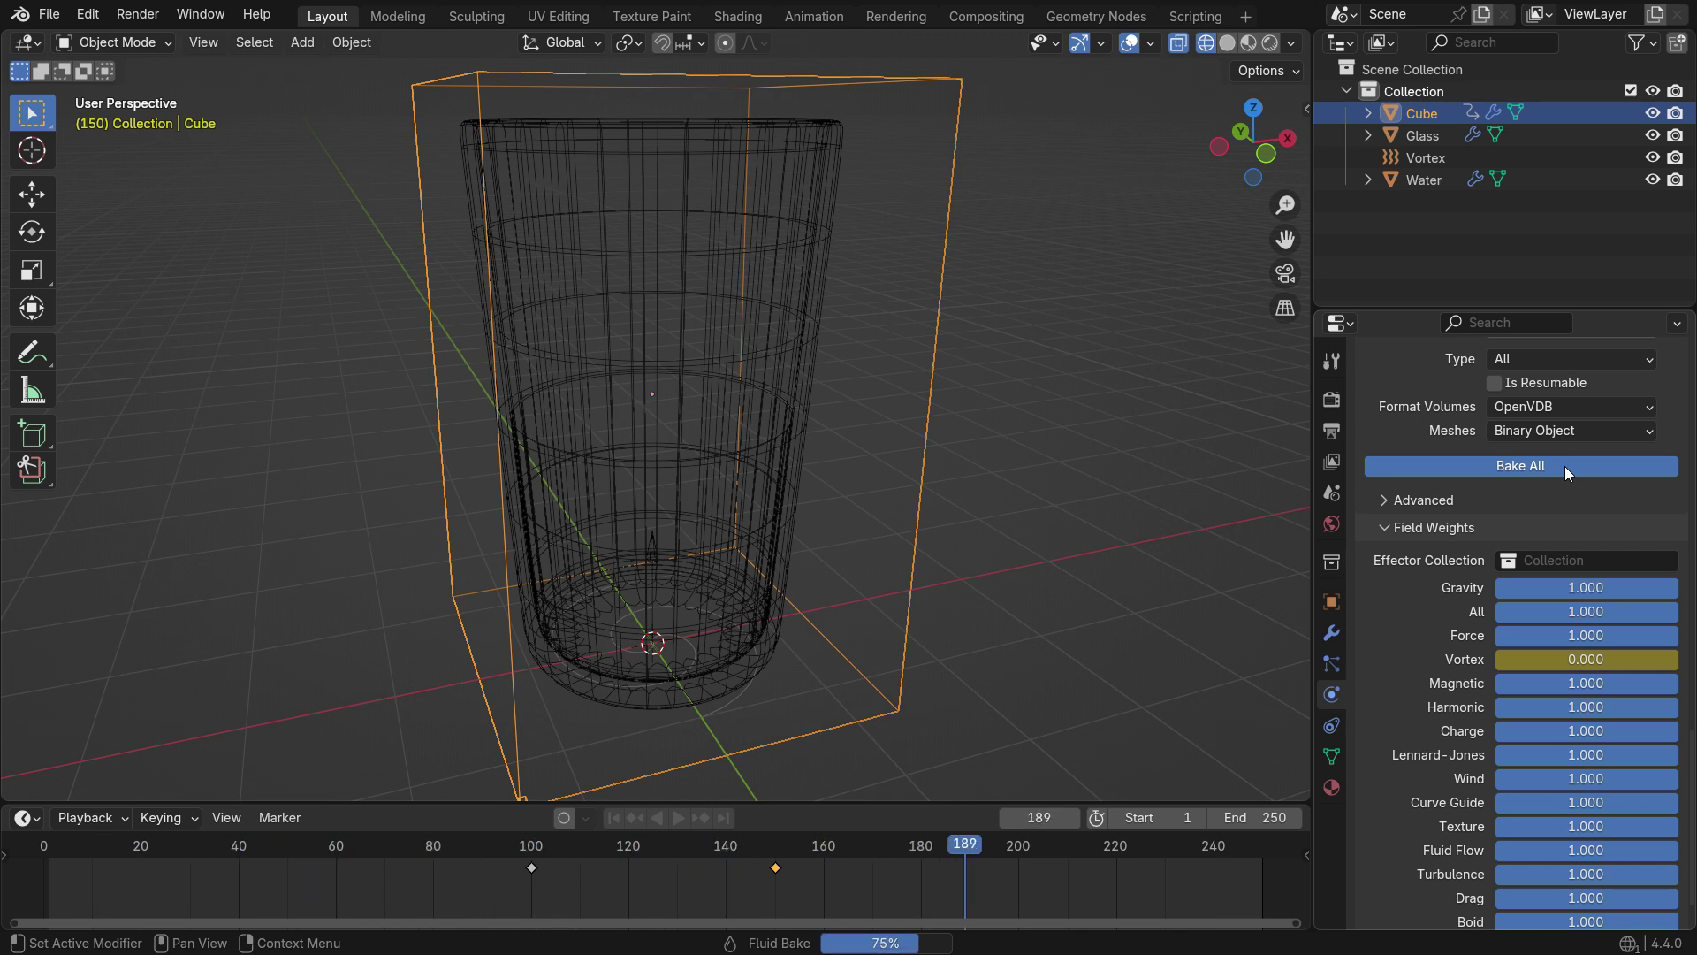
Play the rebaked simulation from the first frame and examine how the swirling water behaves as the vortex weight changes
left_click(615, 817)
left_click(678, 817)
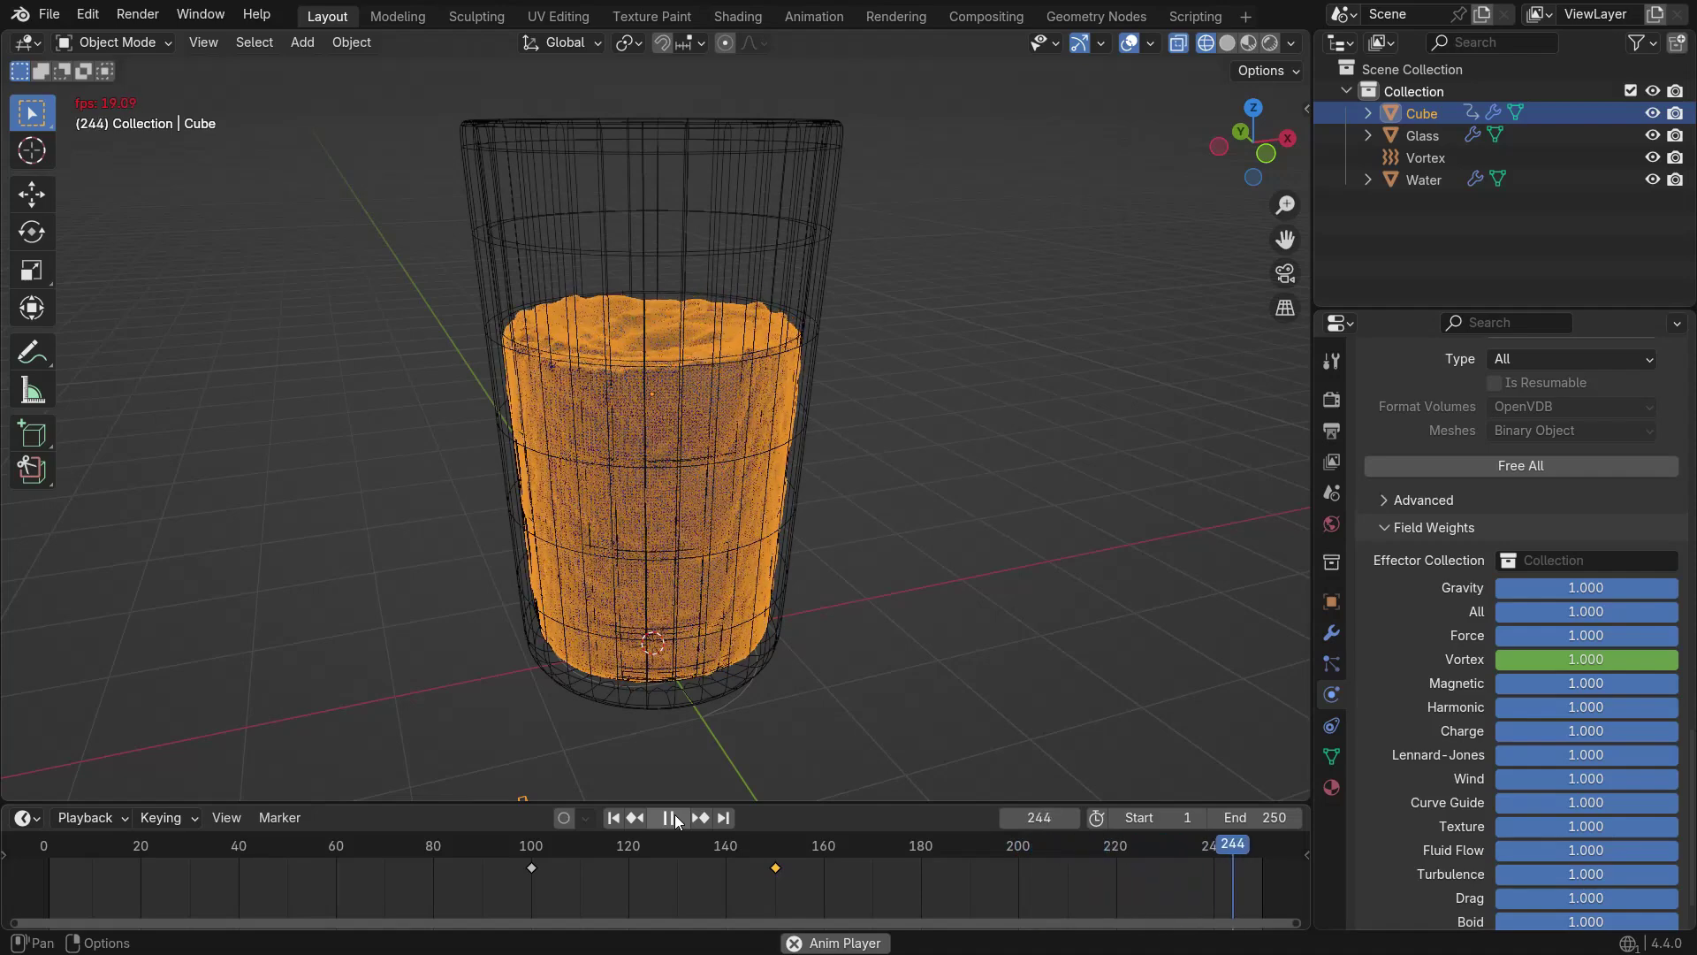
left_click(676, 819)
left_click(676, 818)
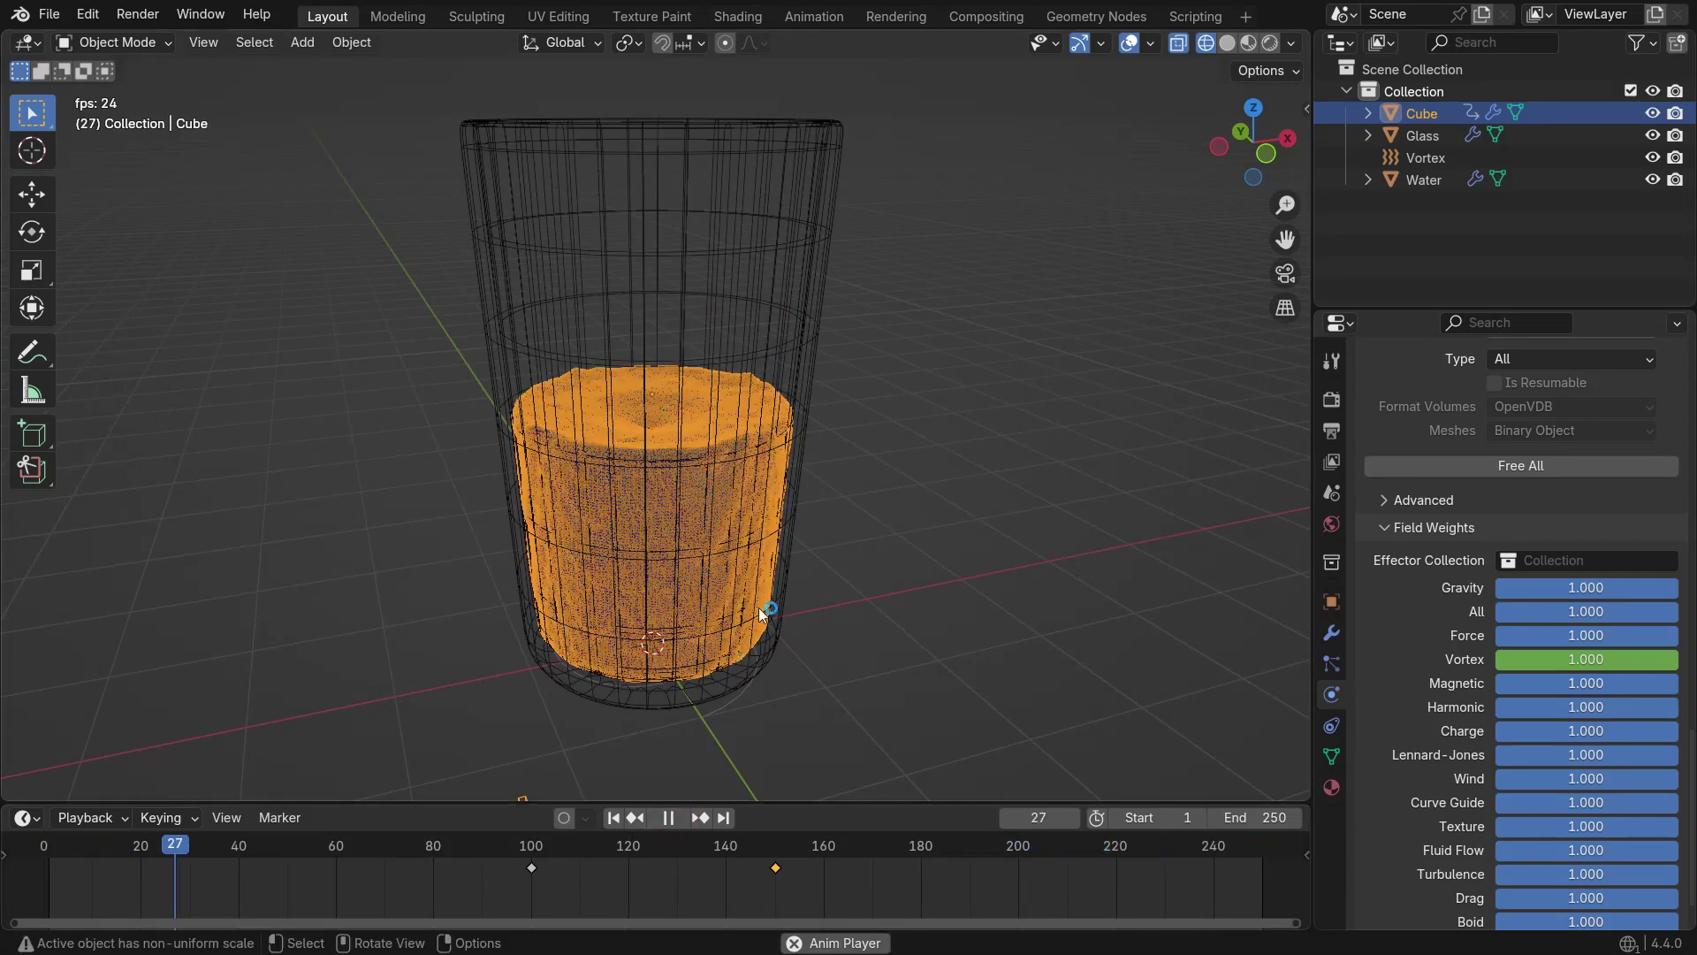
Examine the playing water simulation from above and from the side, and stop the playback
middle_click_drag(745, 556, 726, 606)
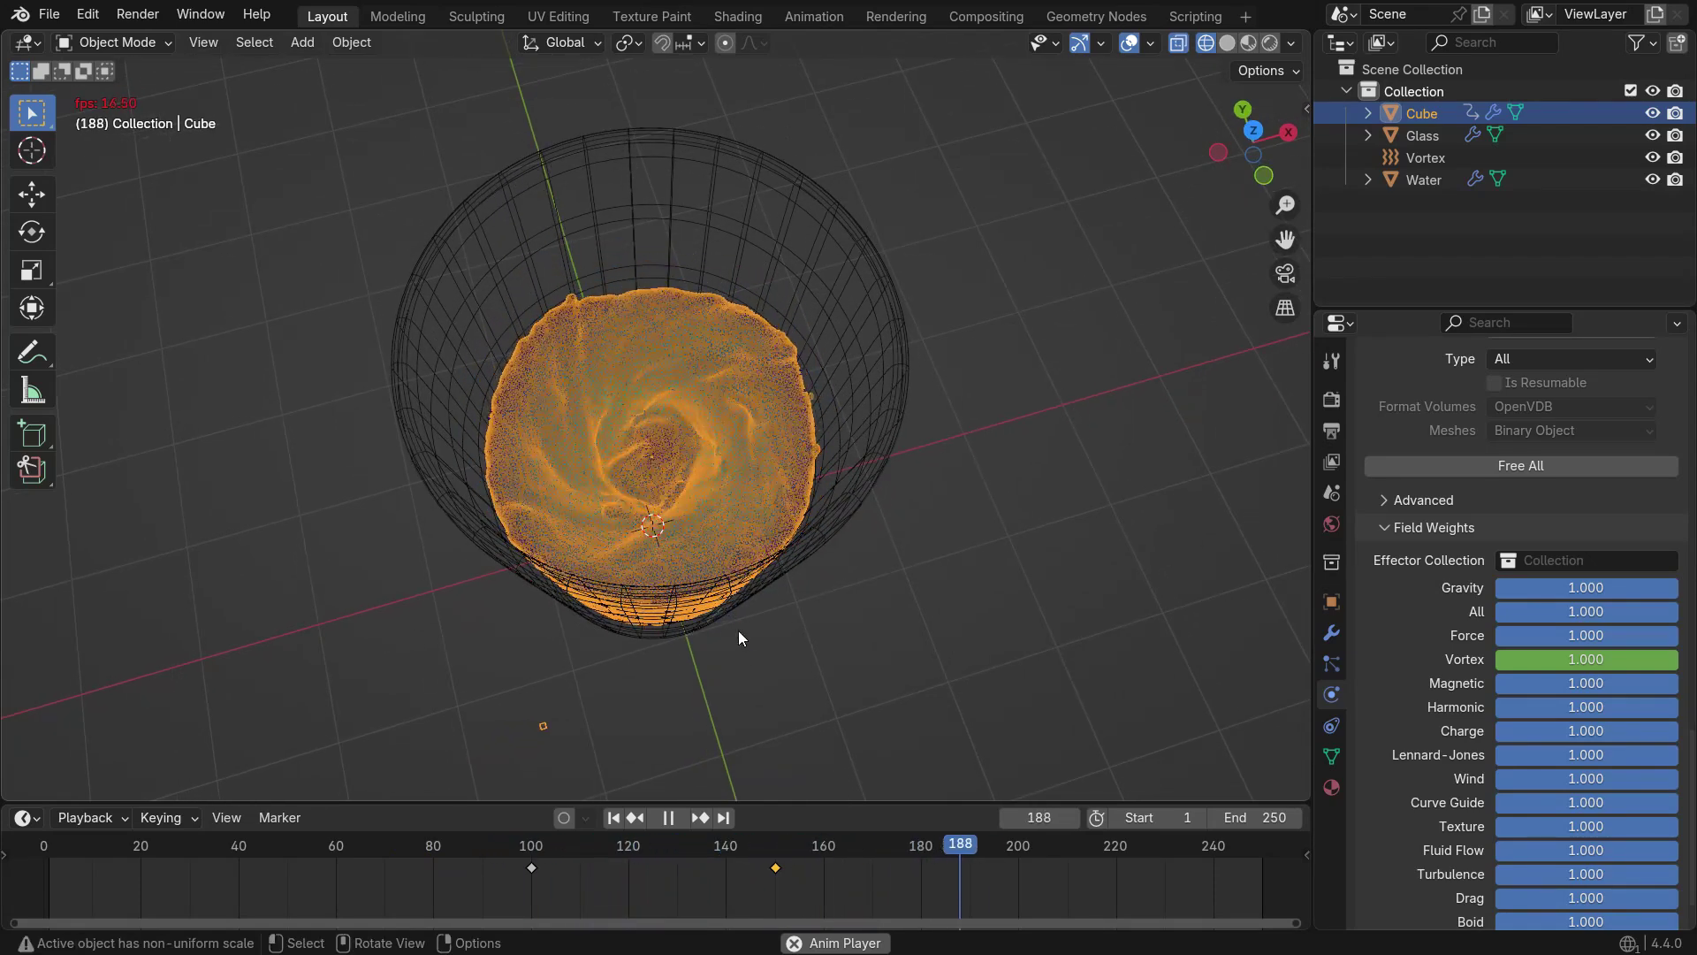
middle_click_drag(739, 630, 739, 698)
left_click(669, 817)
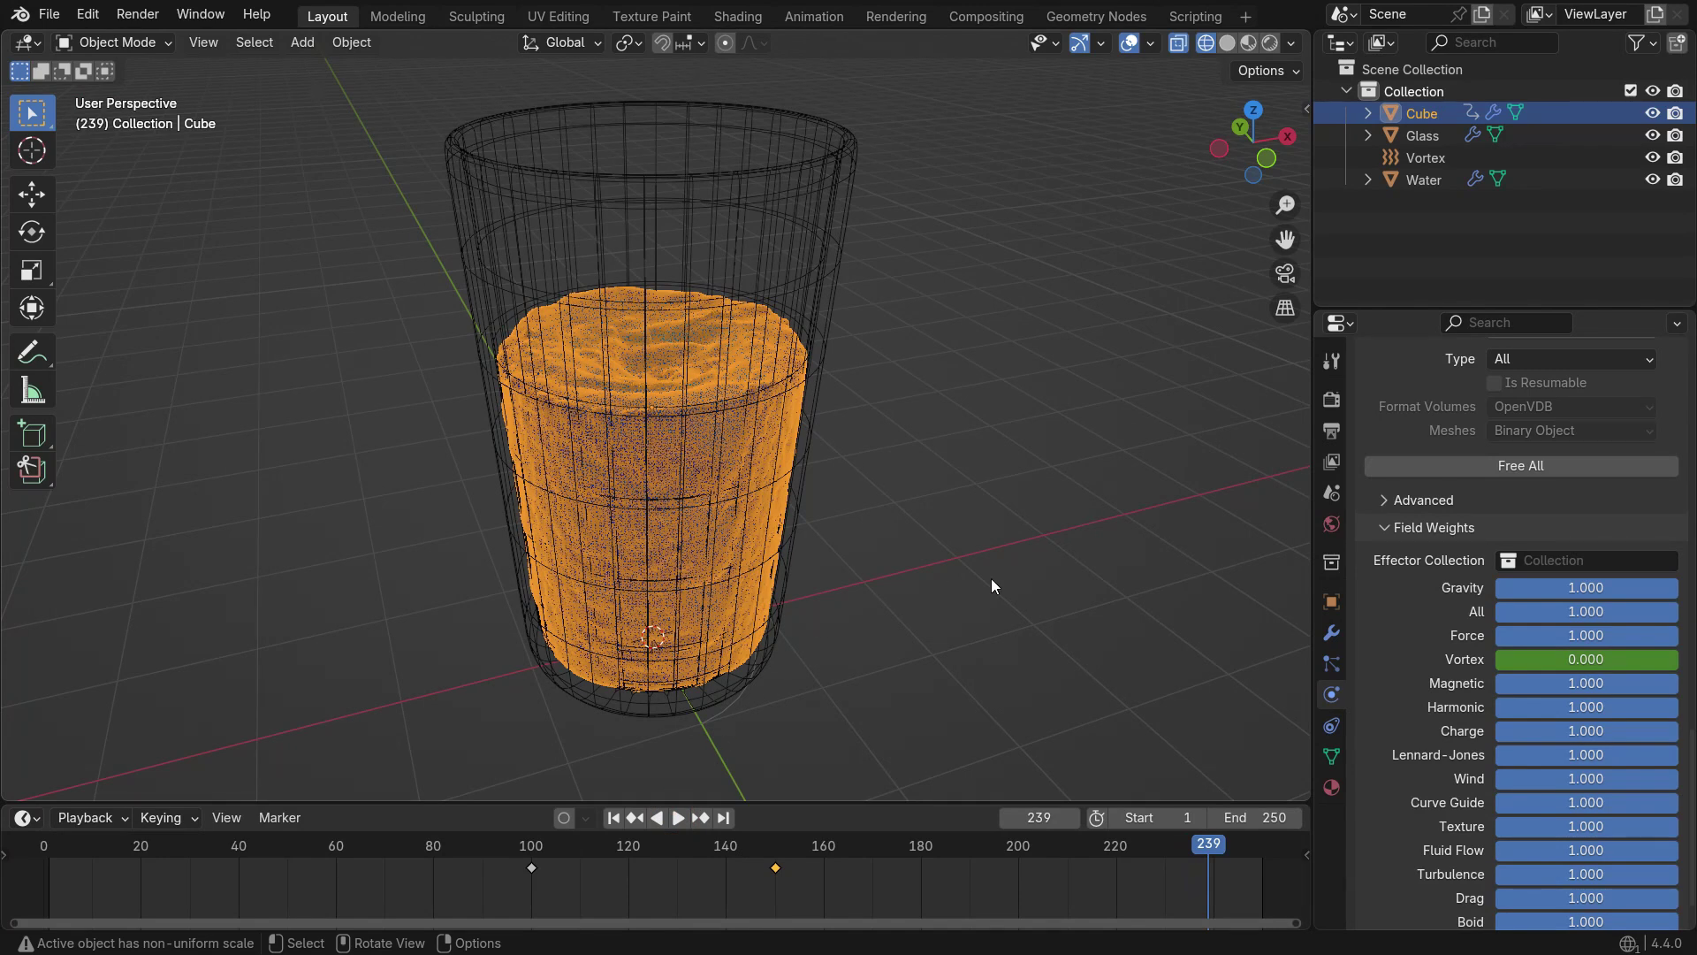
Free the domain's bake and keyframe the liquid Particle Radius of 1.0 at frame 150
left_click(1536, 469)
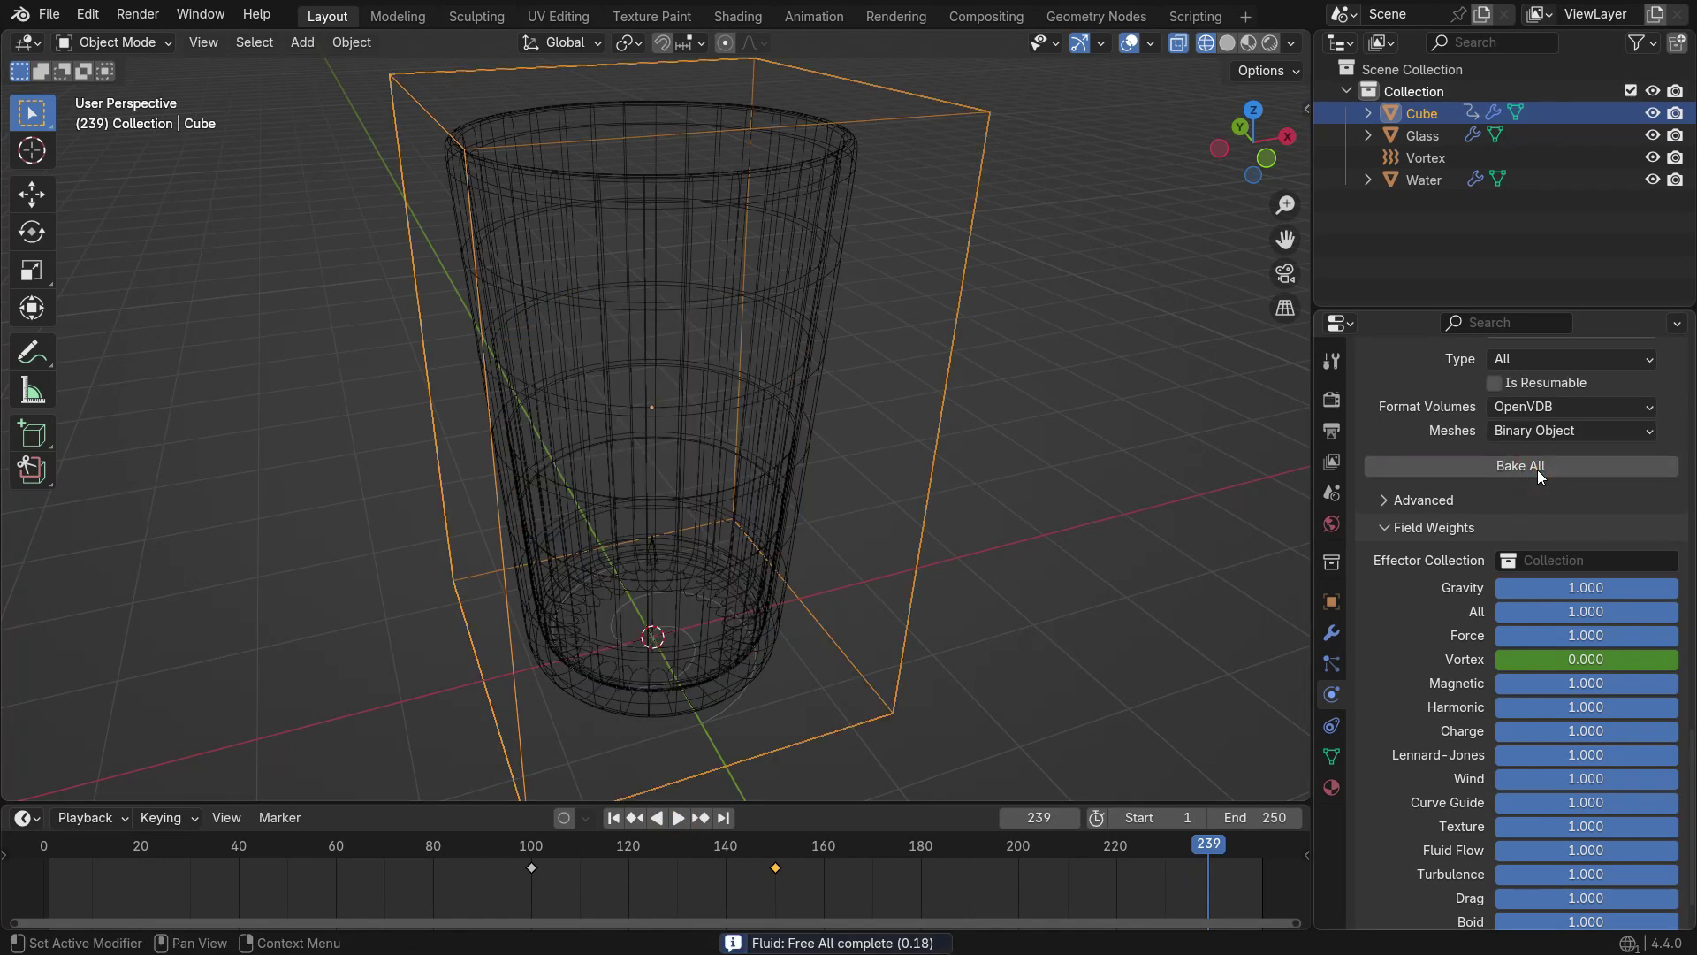
scroll(1568, 576, "up", 12)
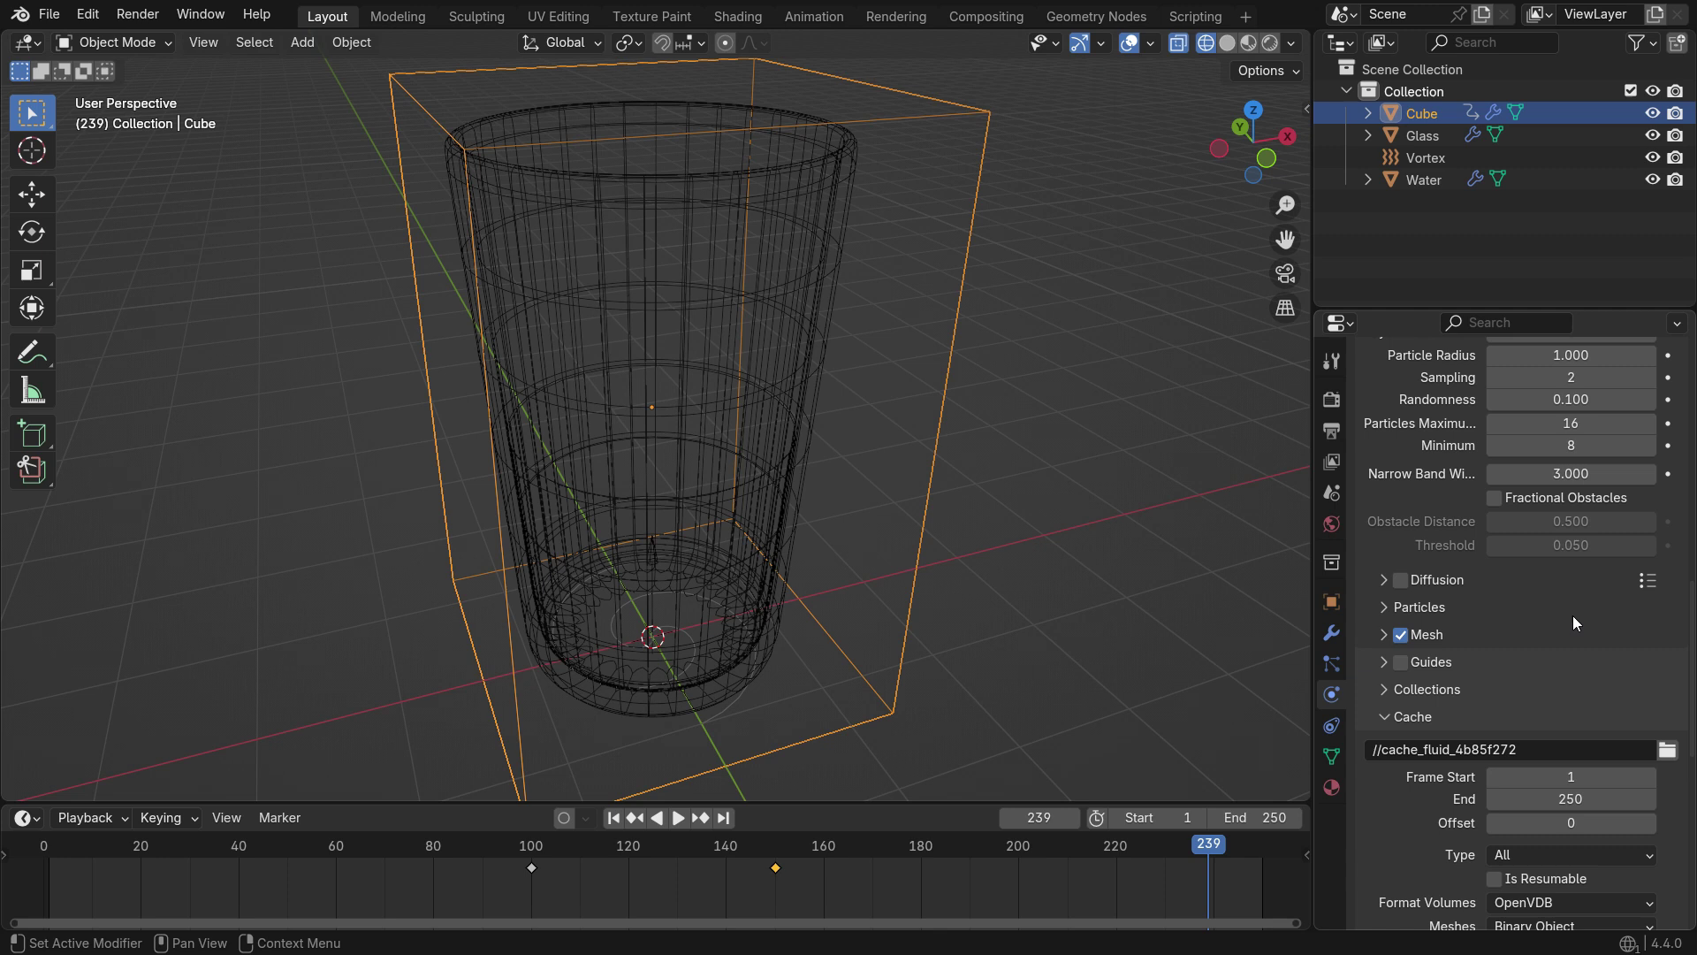
scroll(1400, 607, "up", 5)
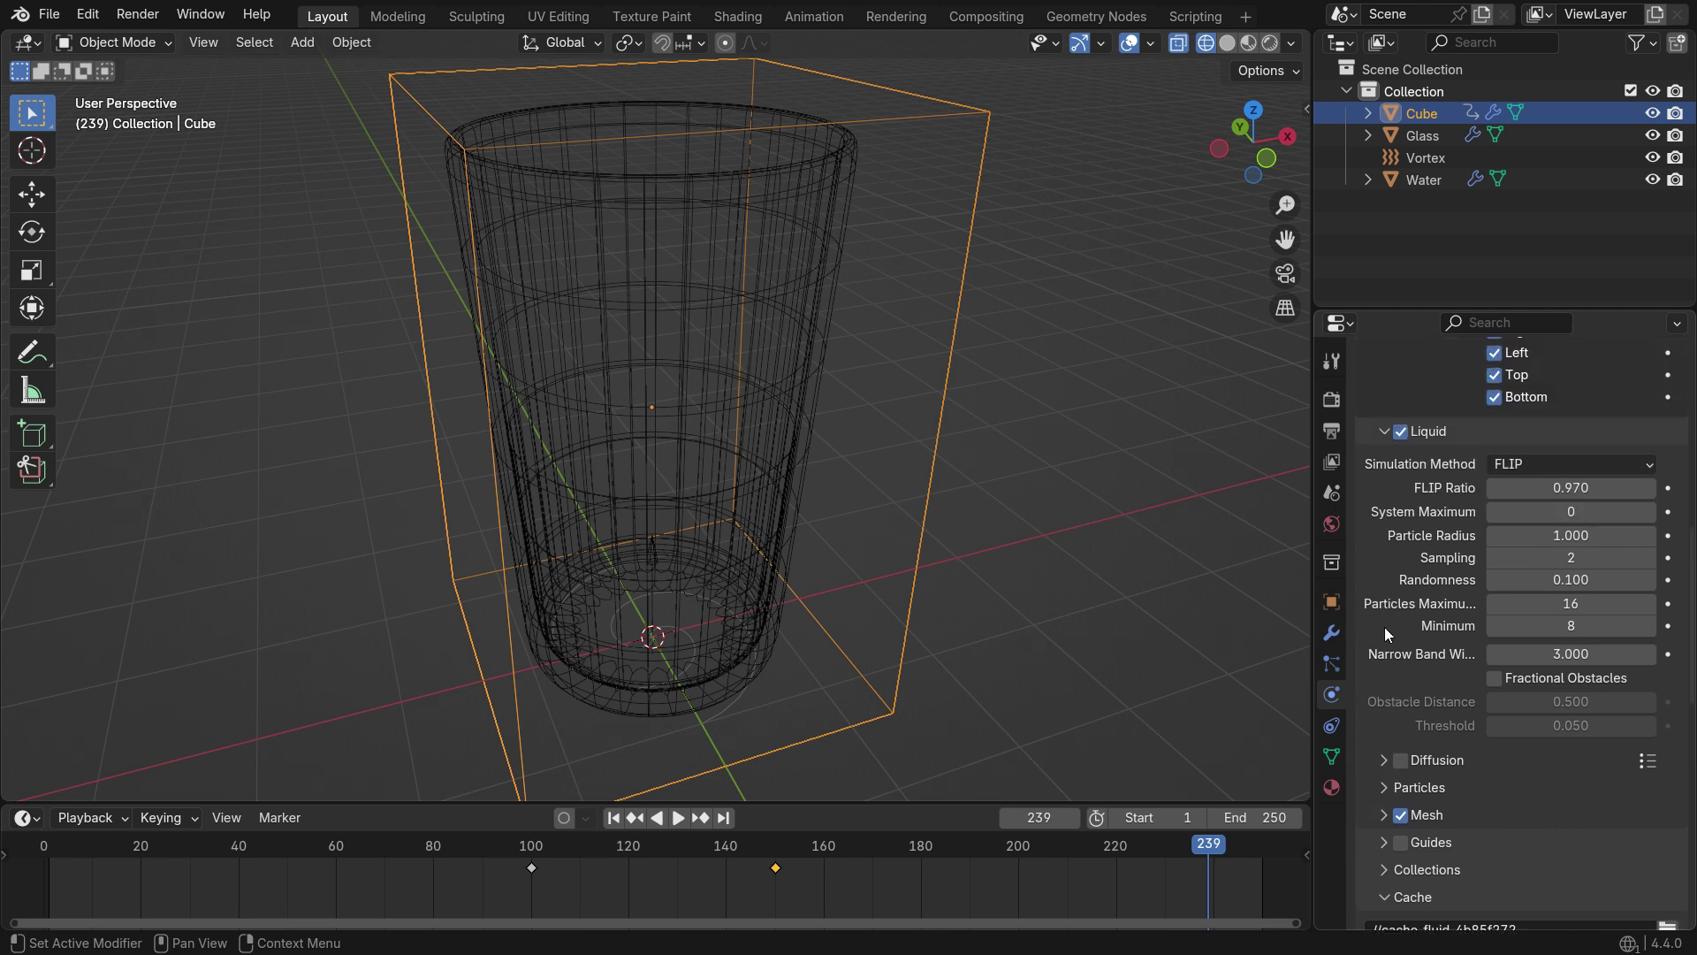
left_click(1036, 817)
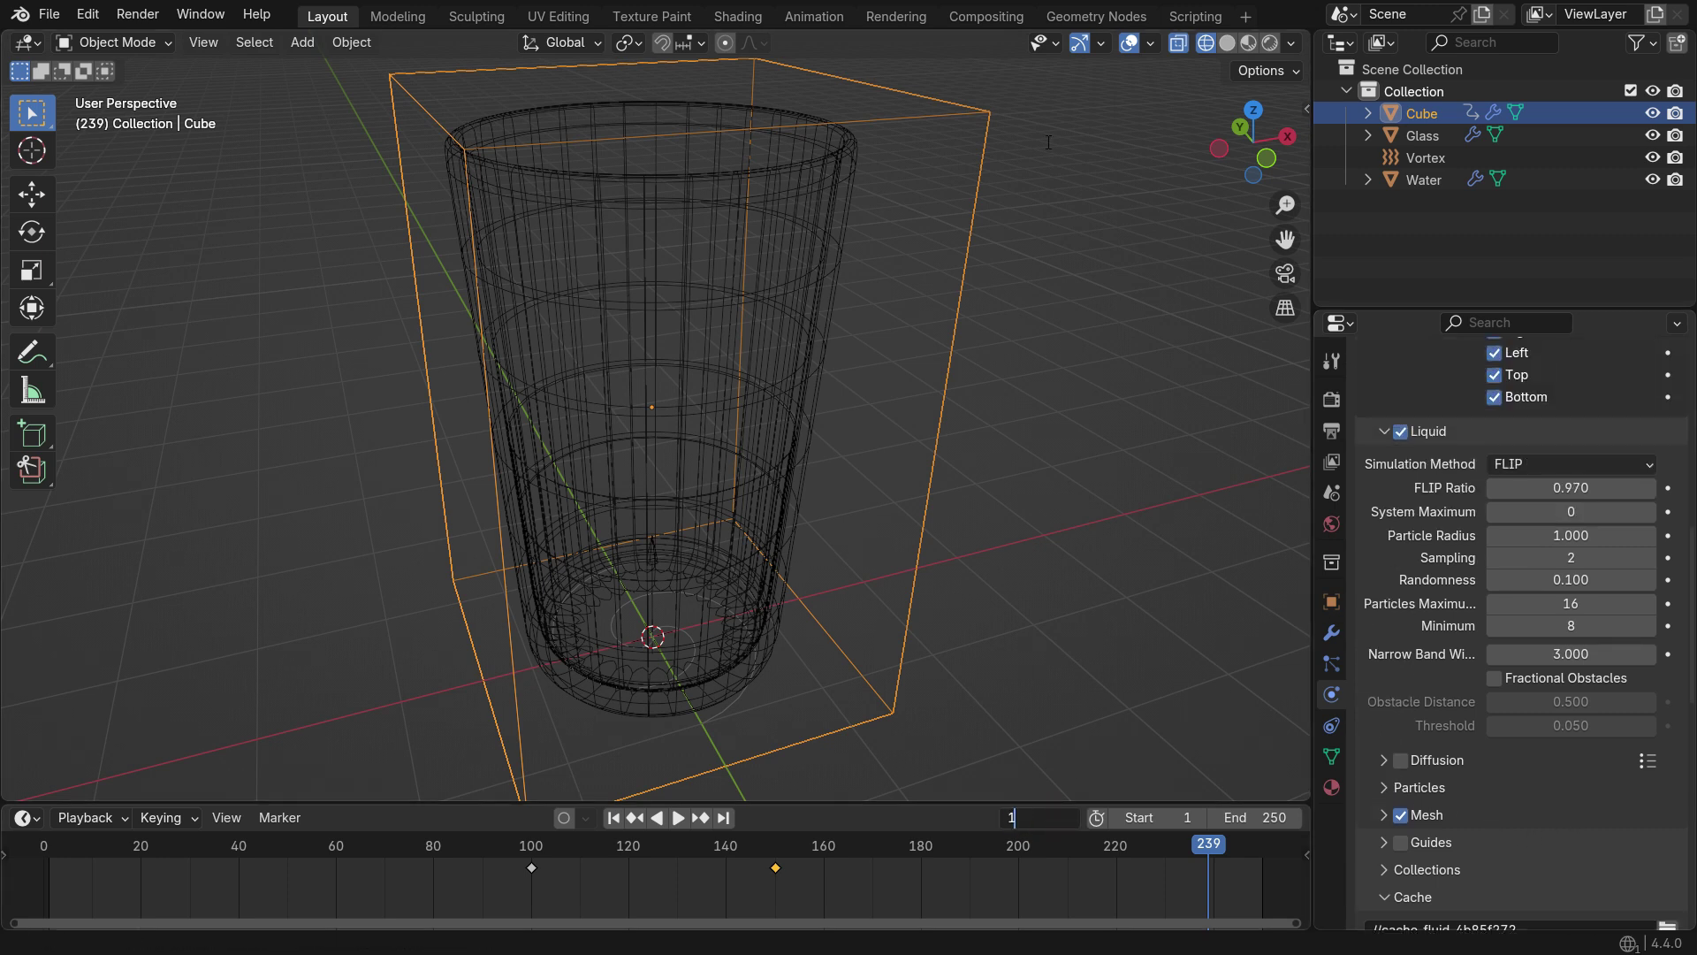
key("Return")
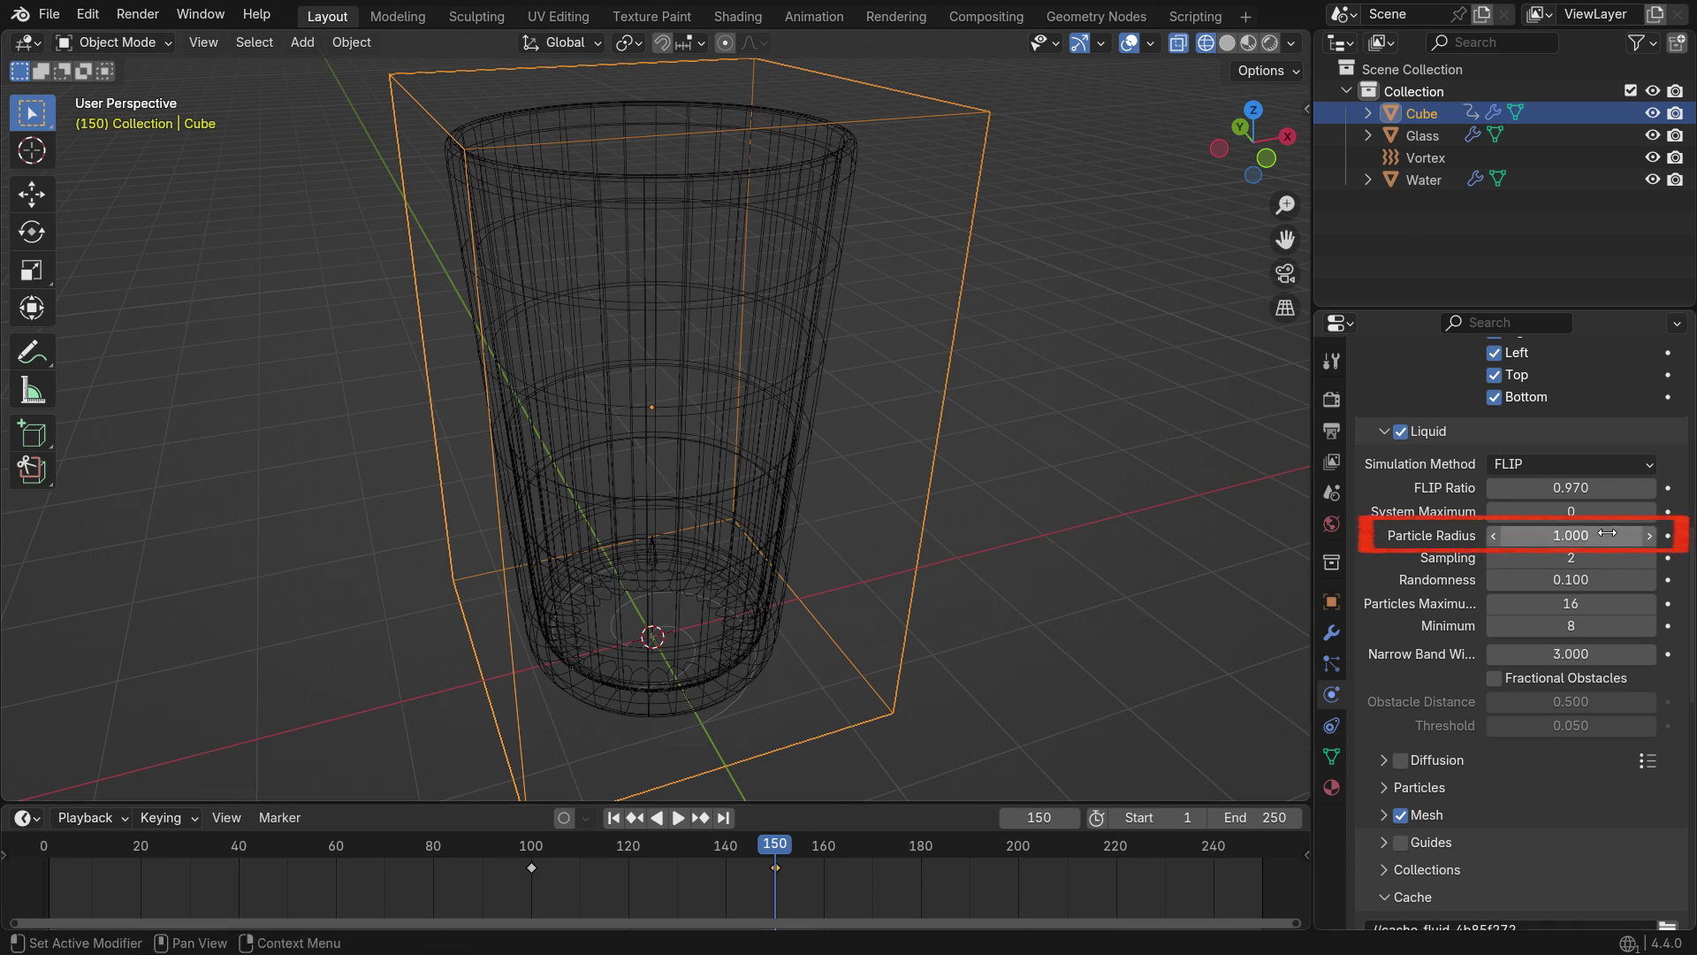
left_click(1669, 536)
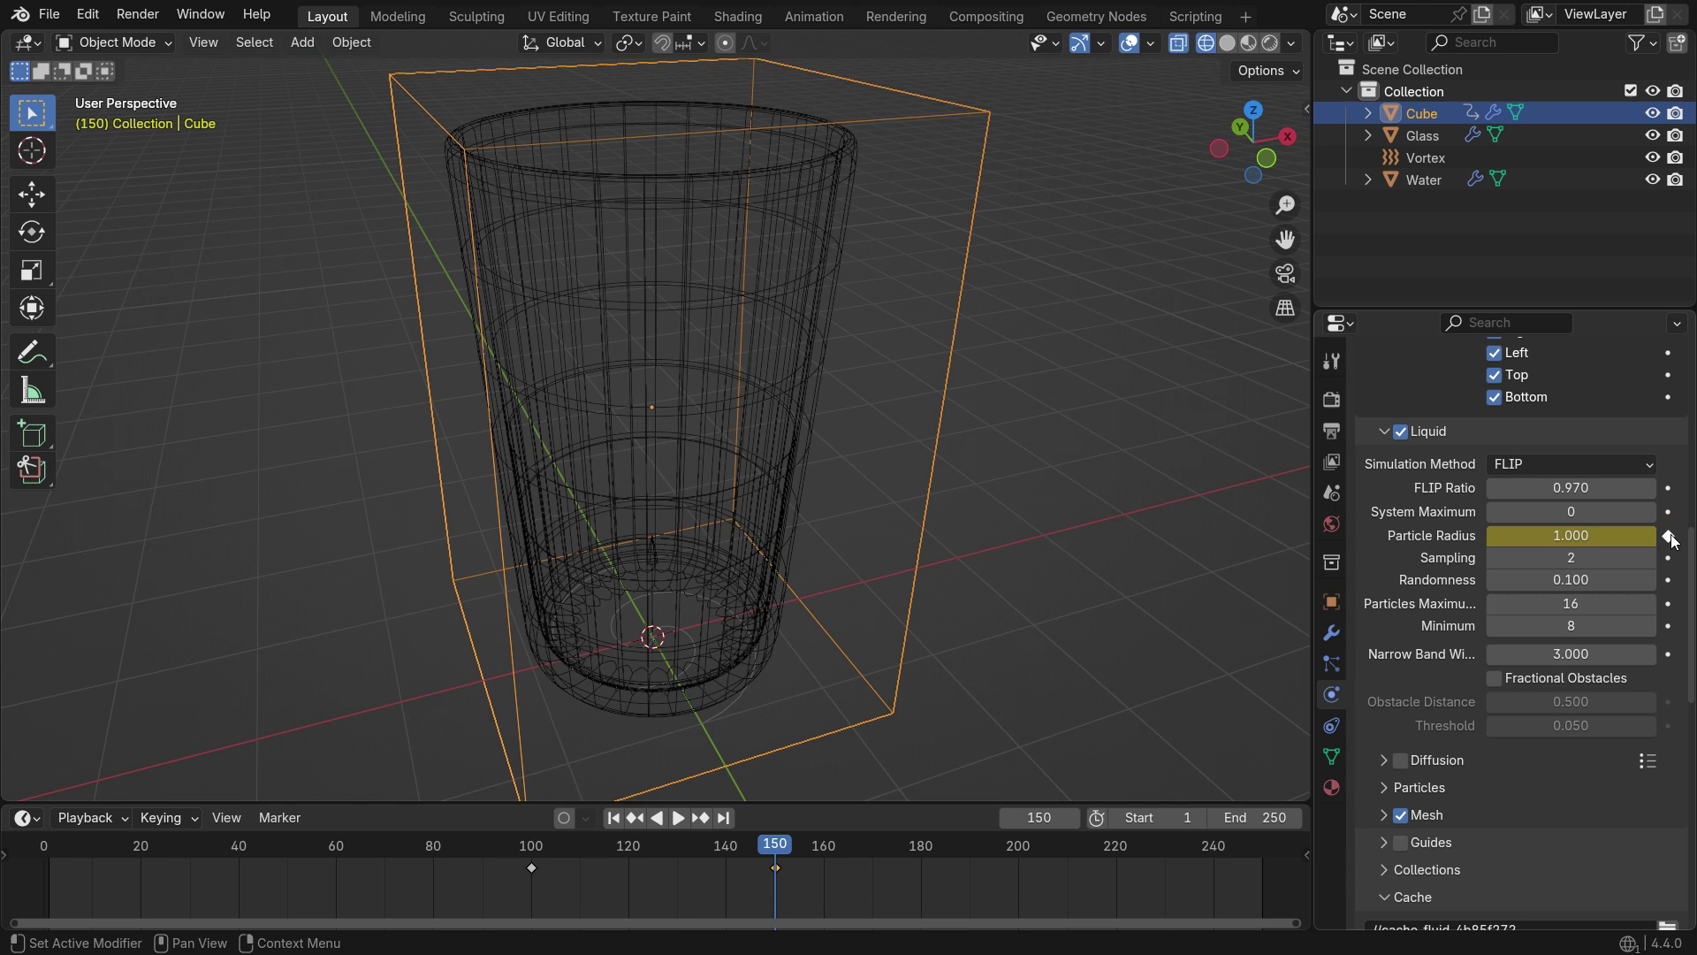
Set the domain's liquid Particle Radius to 0.6 at frame 151 and keyframe it
left_click(1043, 815)
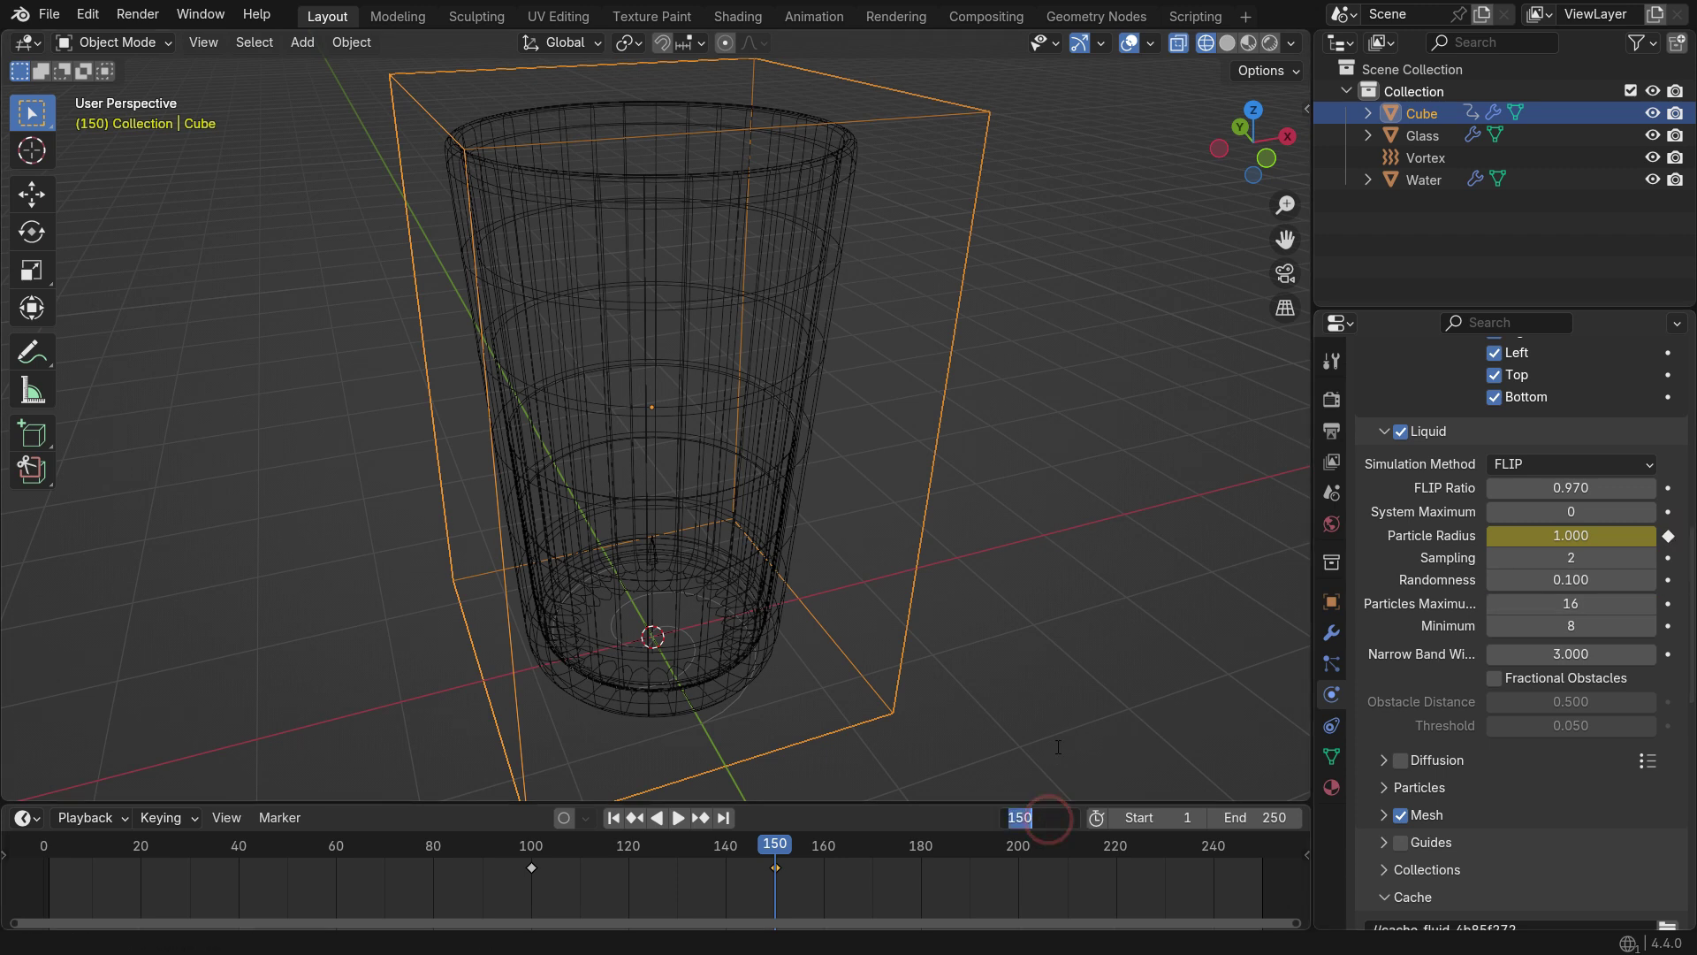
type("151")
key("Return")
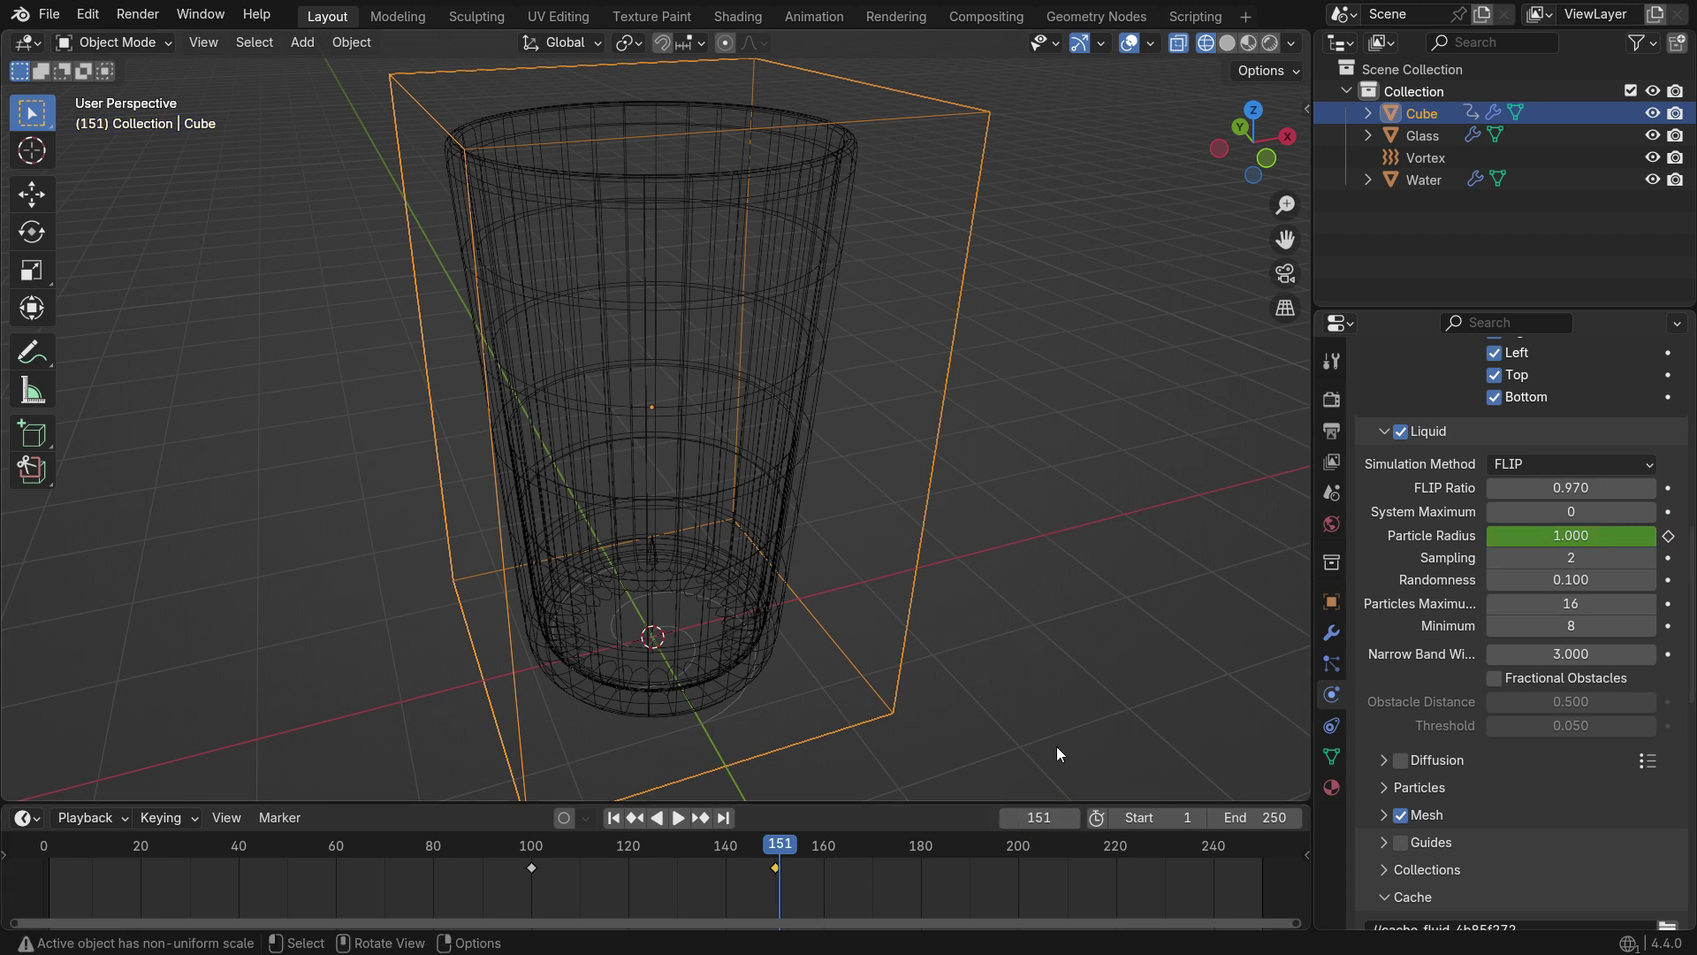
left_click(1582, 529)
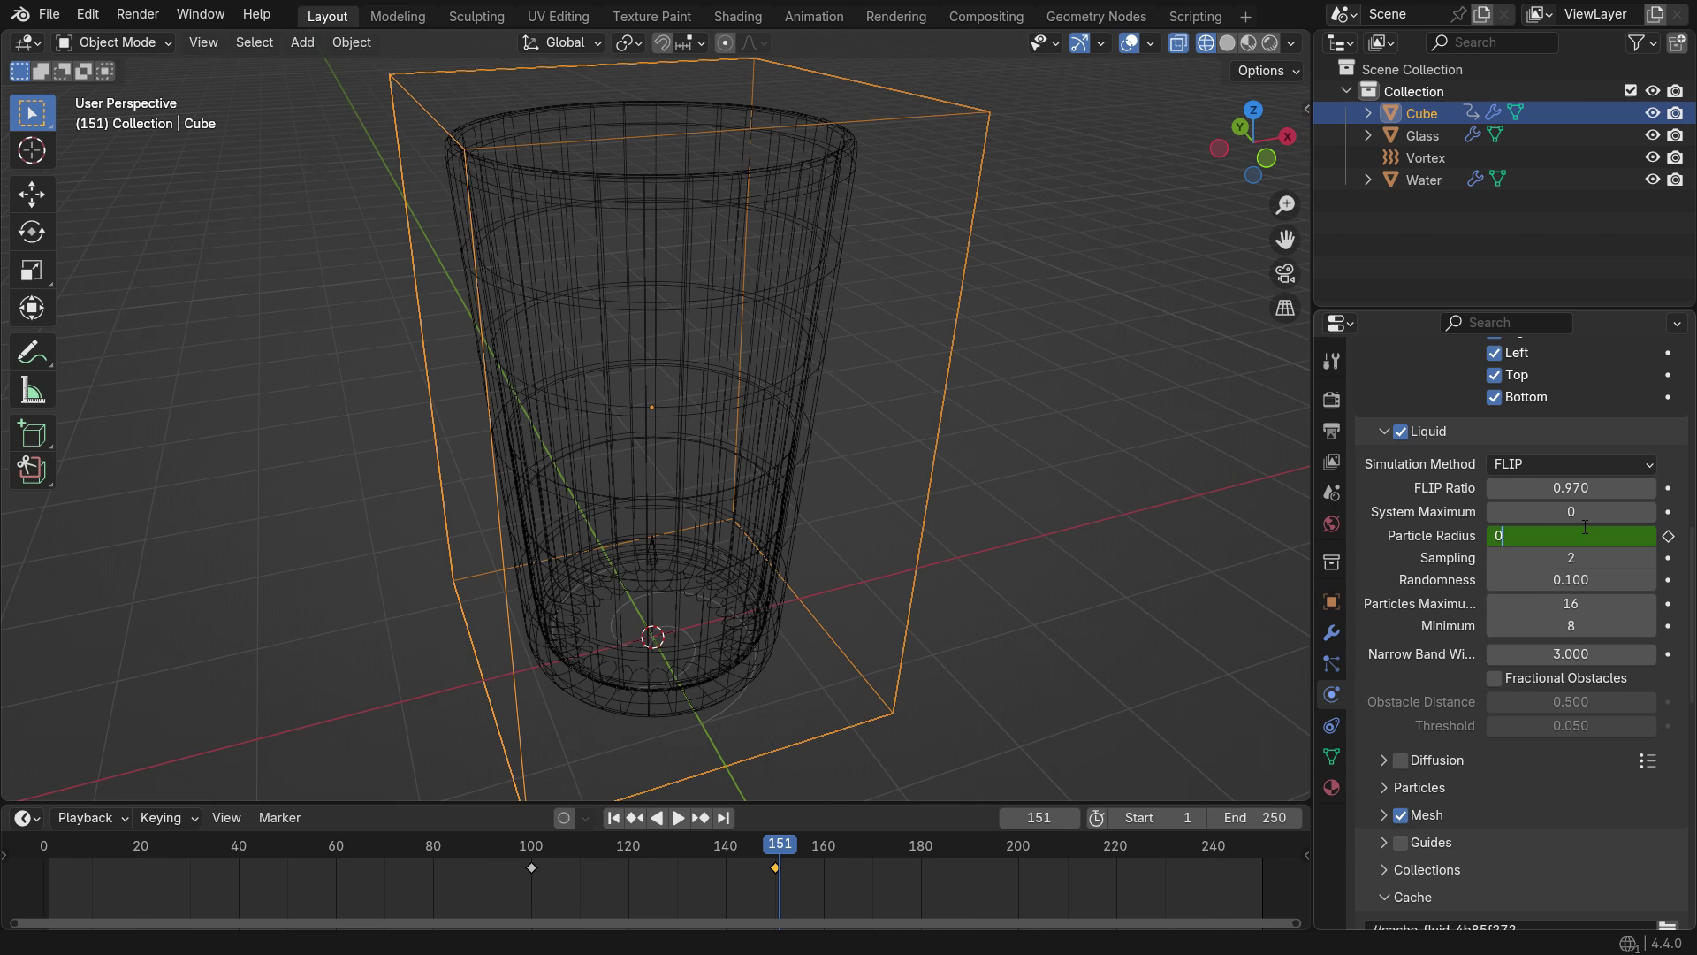
type("0.6")
key("Return")
left_click(1667, 536)
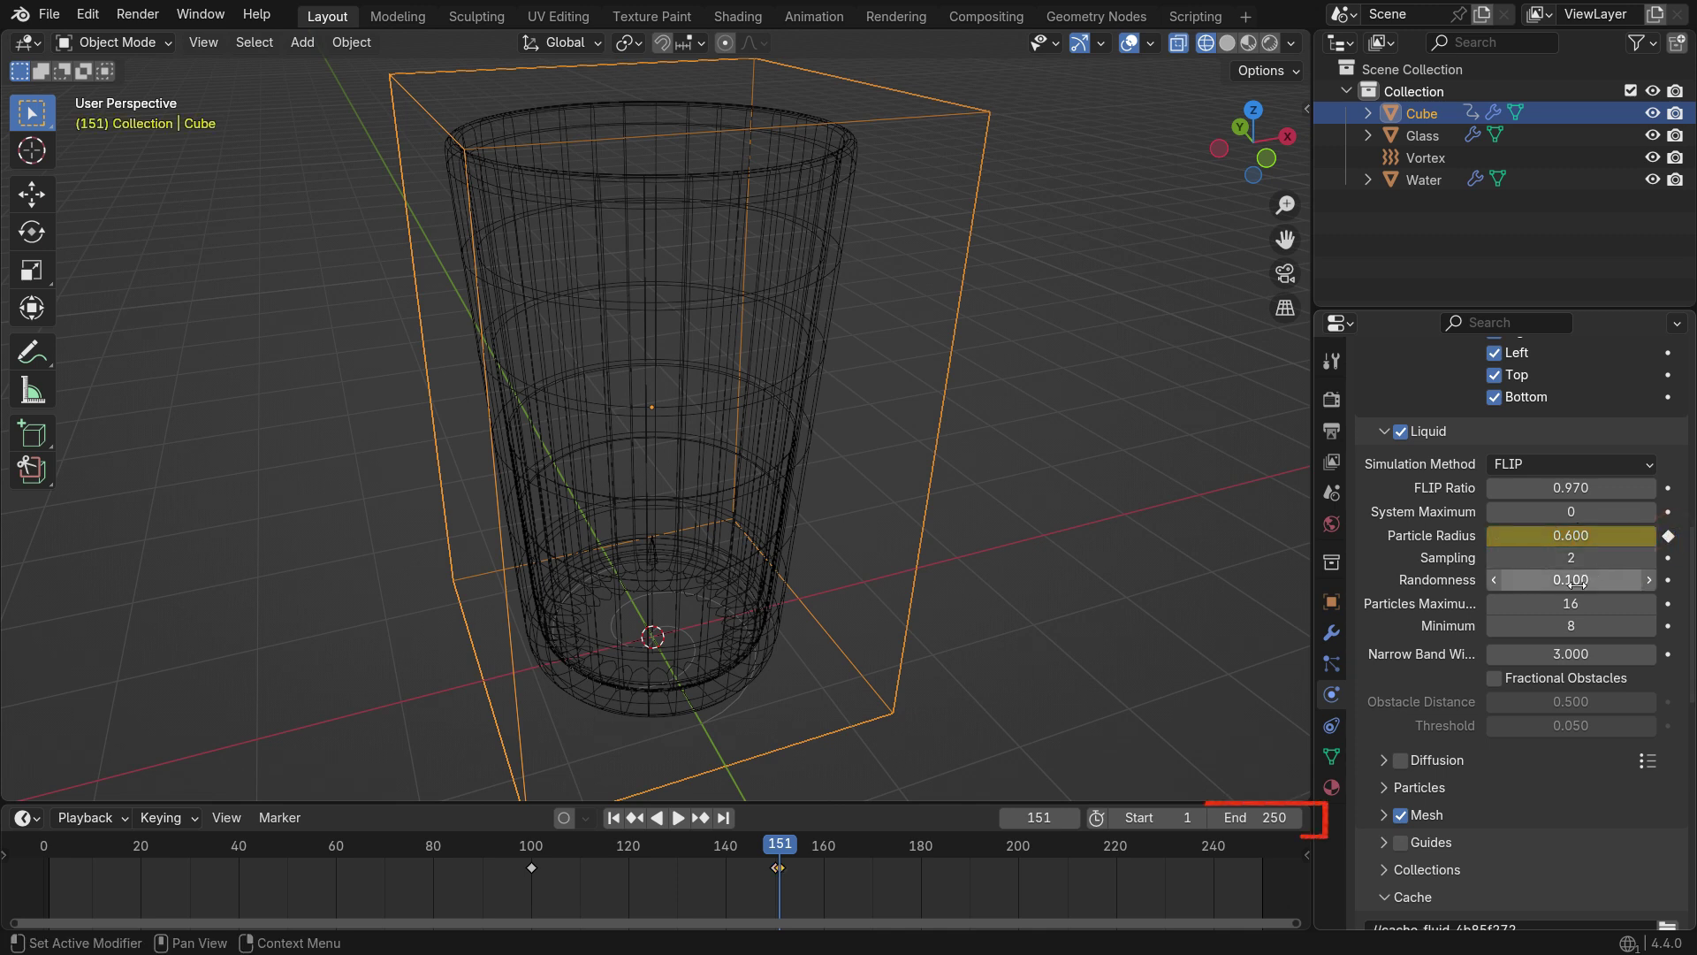
Set the end frame of both the timeline and the fluid cache to 300 and bake the whole simulation
double_click(1255, 817)
type("300")
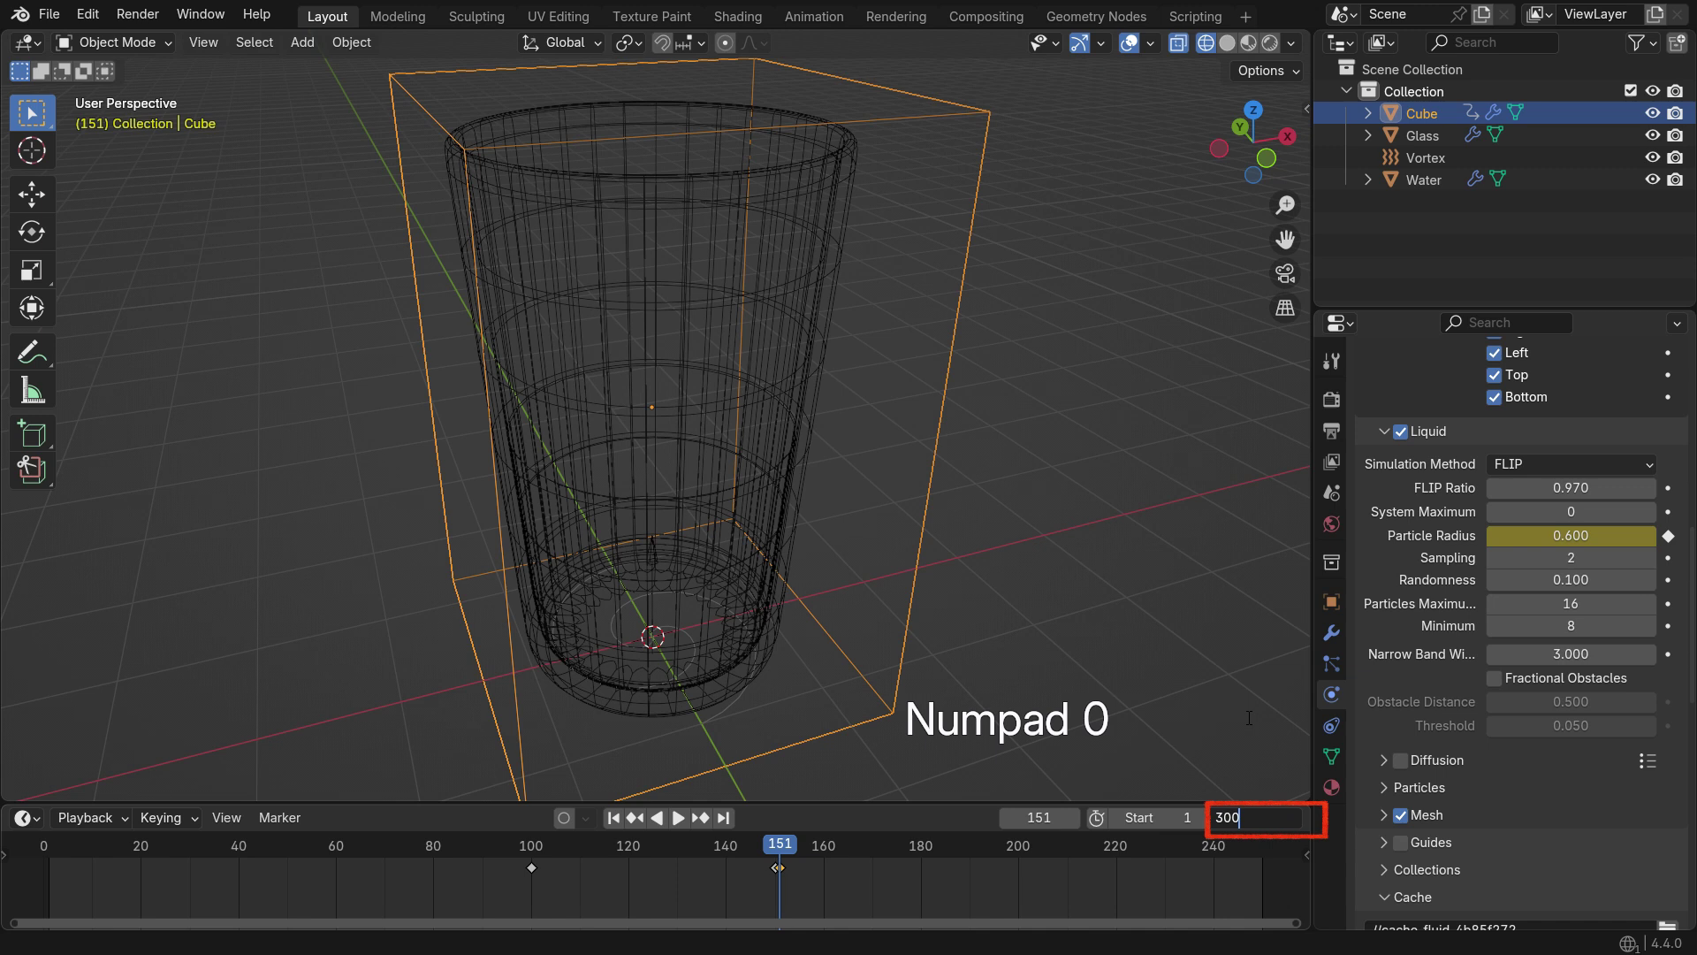
key("Return")
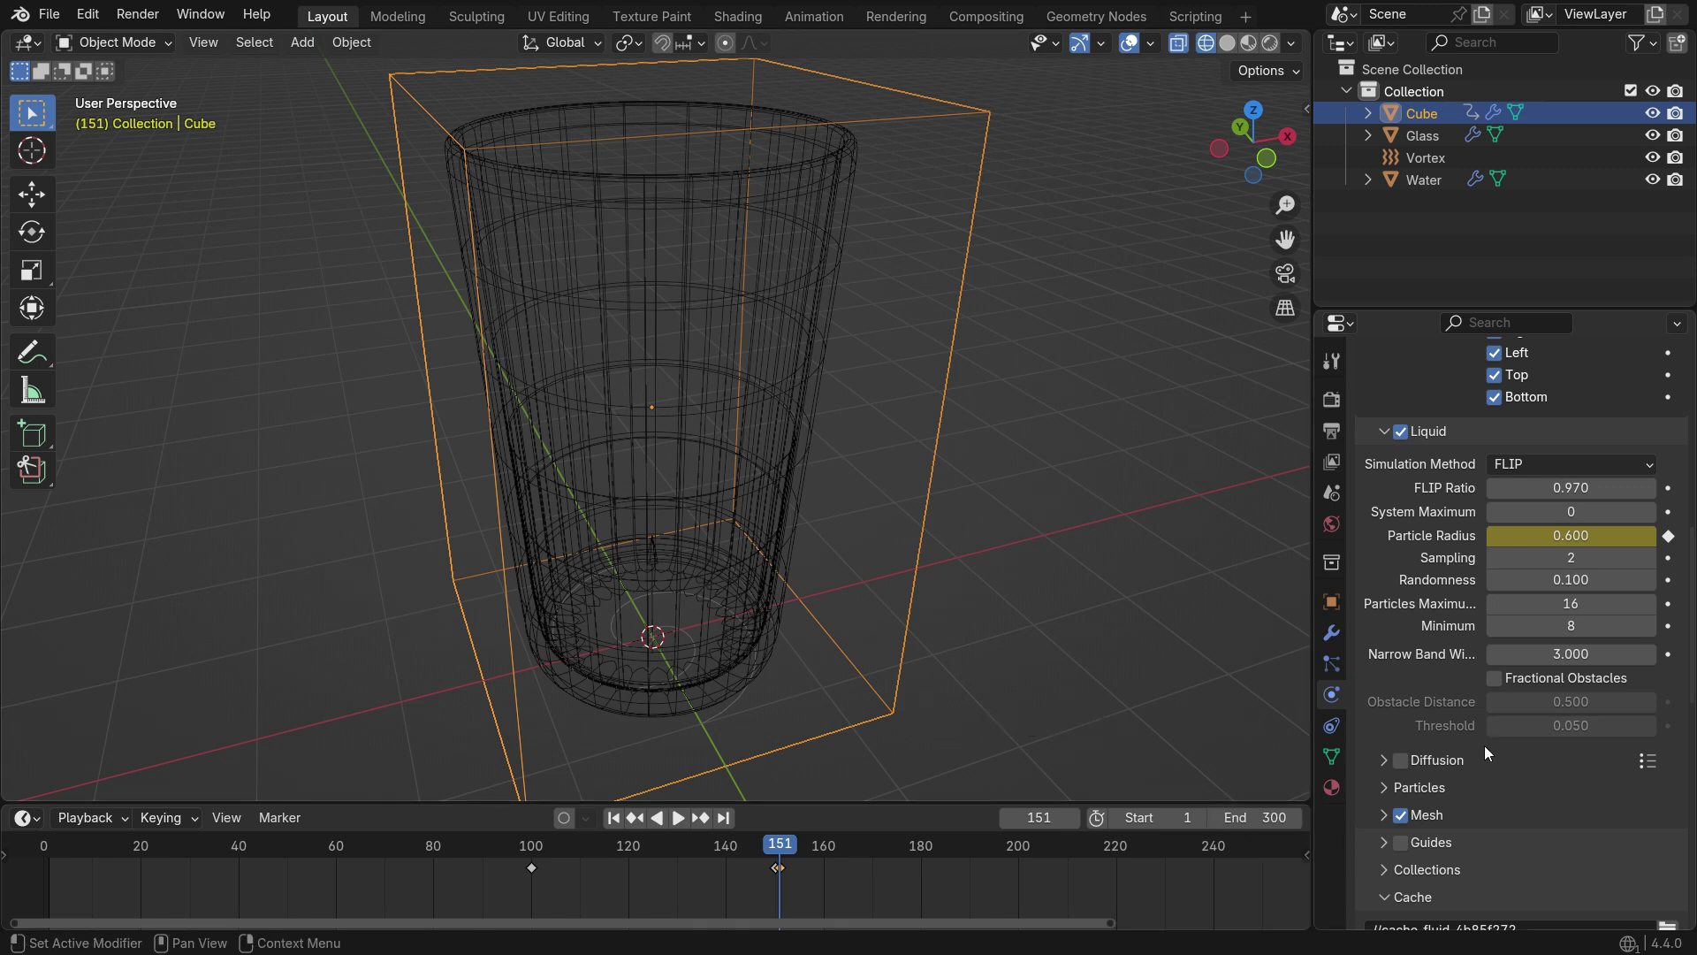
scroll(1478, 752, "down", 8)
double_click(1578, 665)
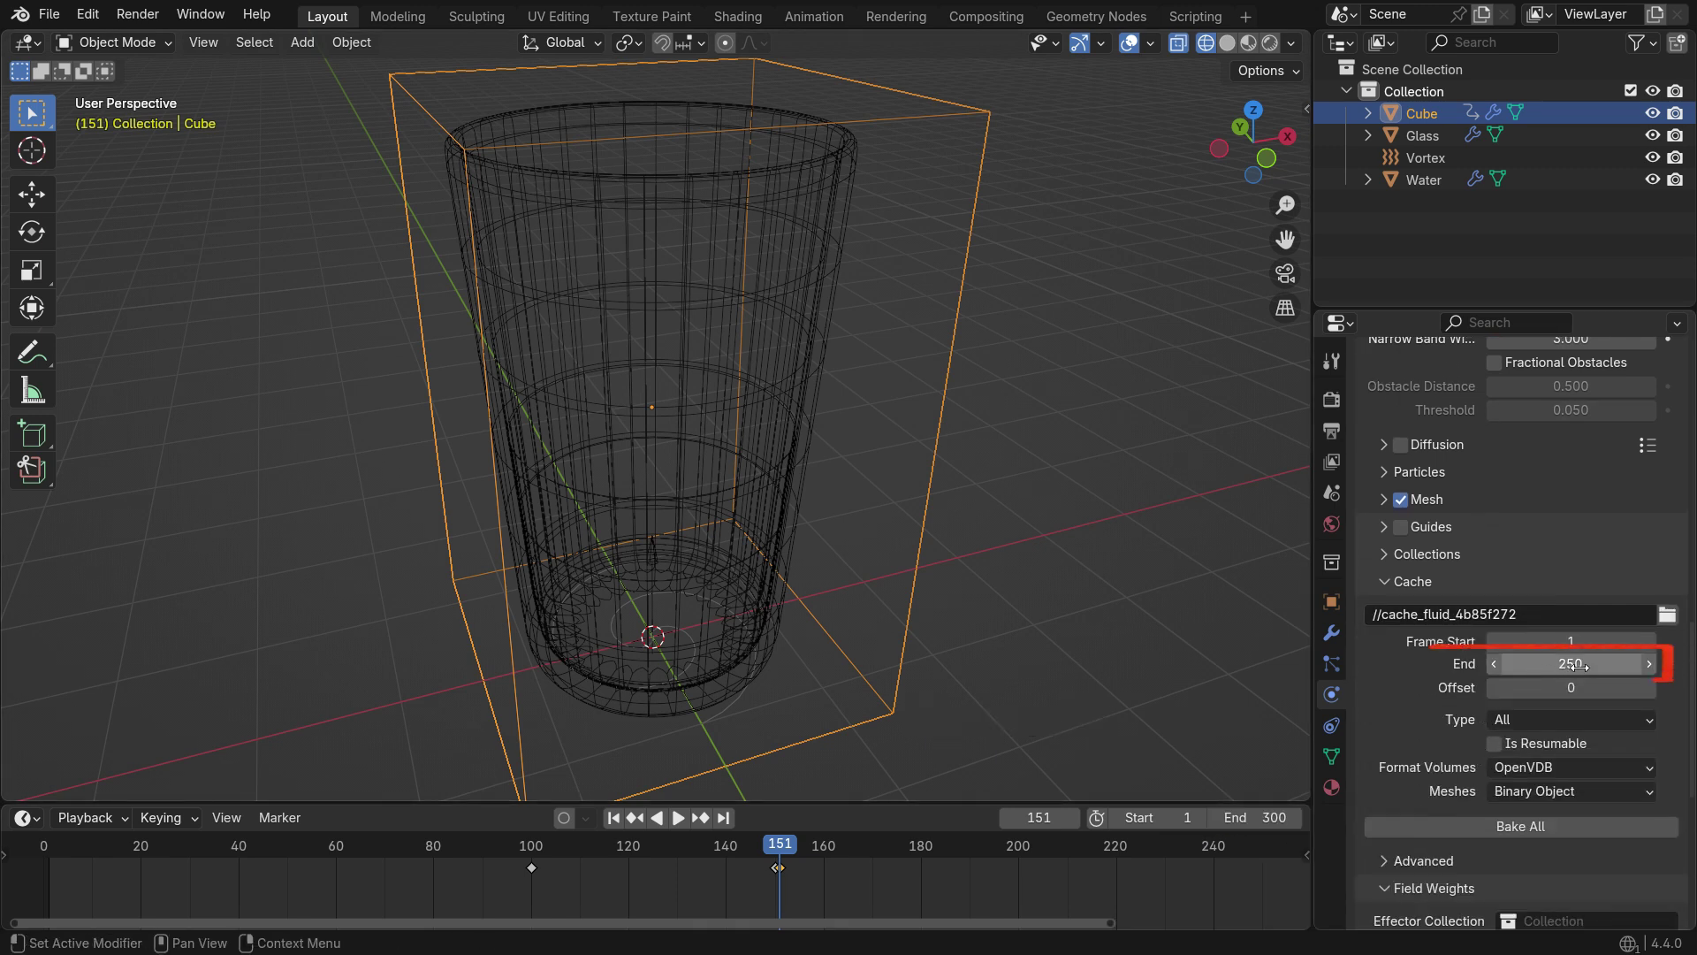
type("300")
key("Return")
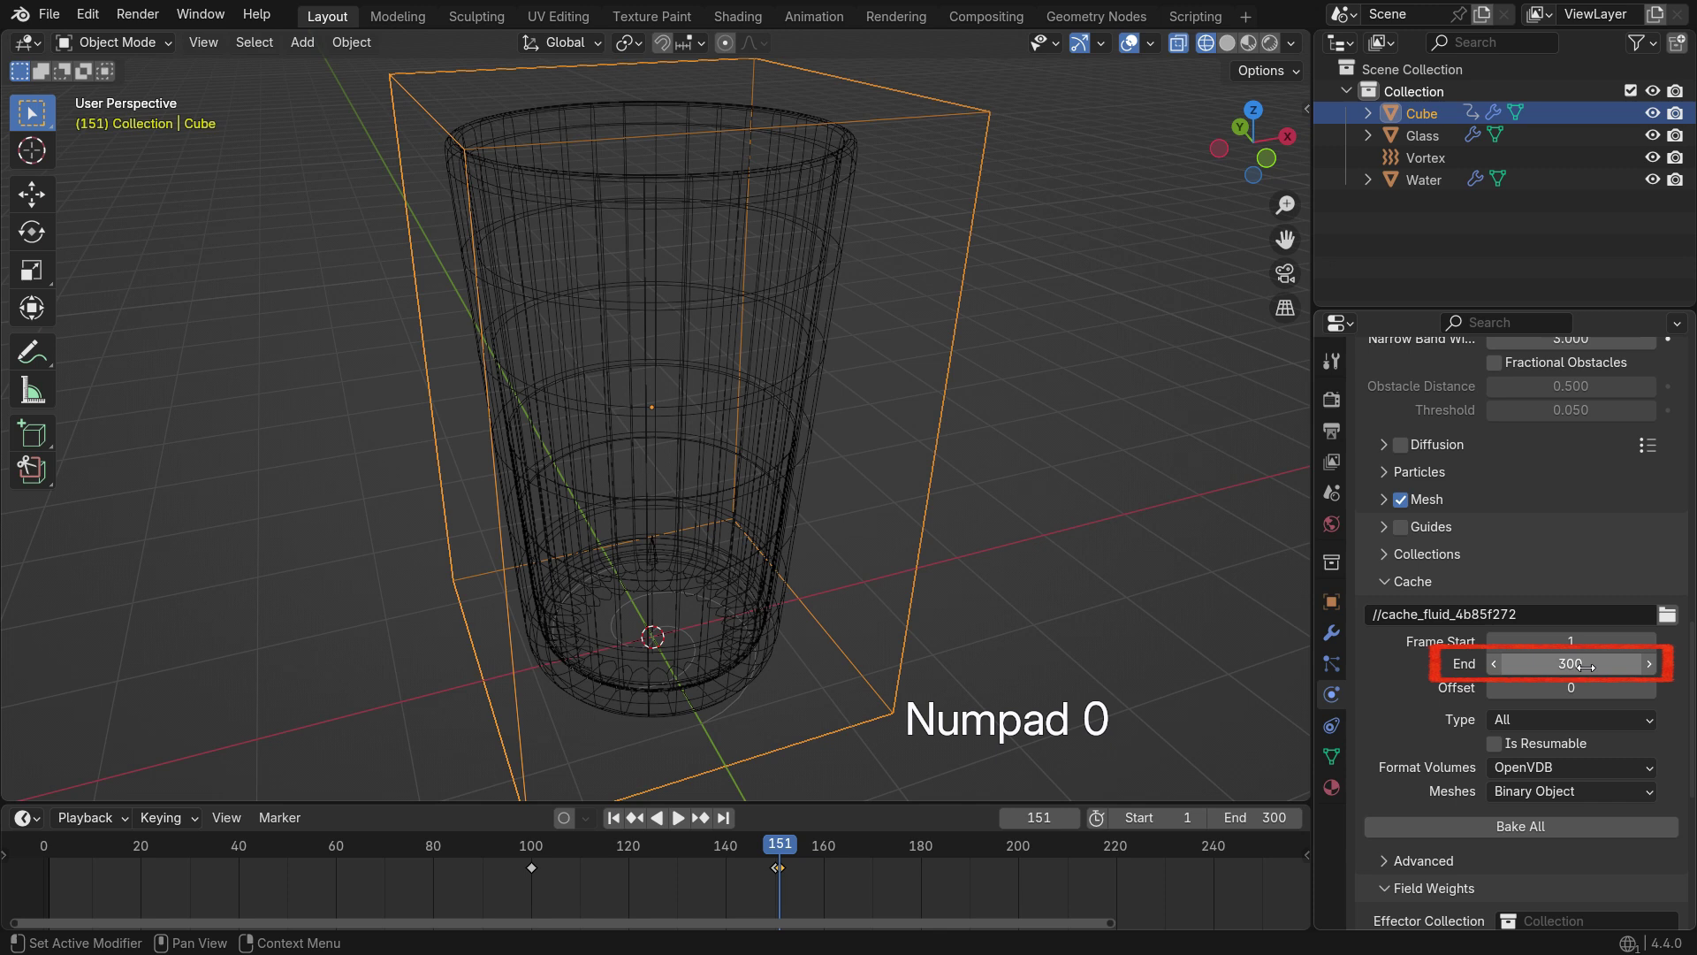
left_click(1577, 824)
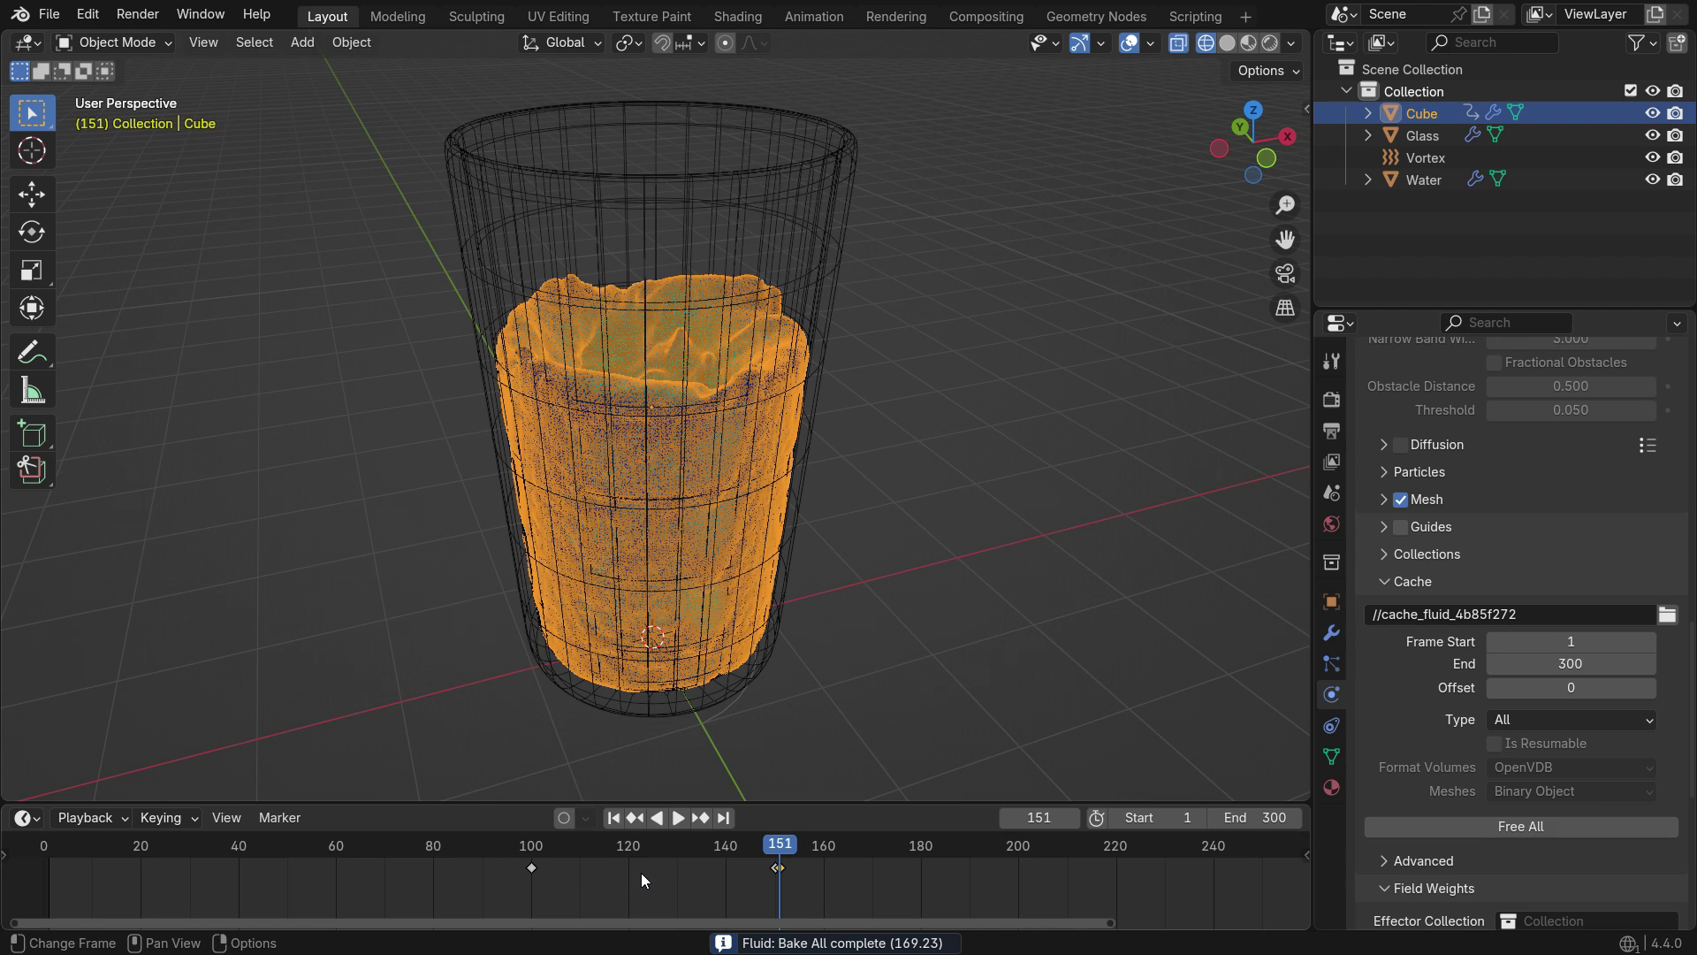
Play the new bake from the first frame and examine the water level in the glass after the particle radius change
left_click(614, 817)
middle_click_drag(698, 724, 746, 608)
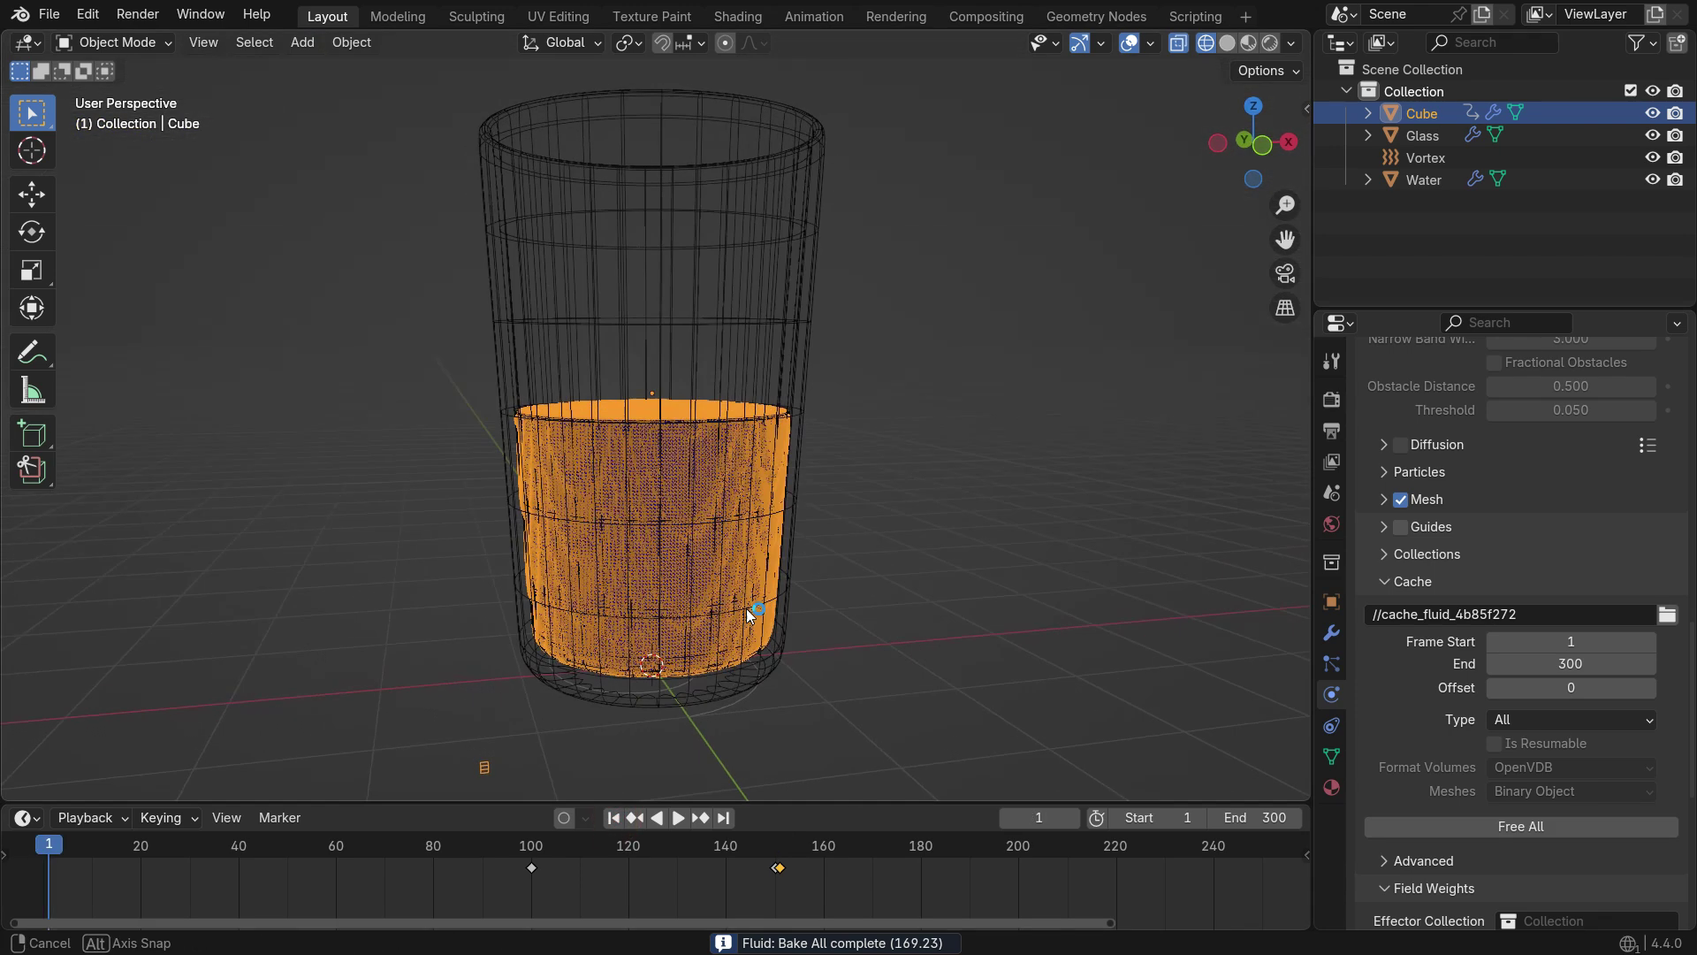
left_click(683, 817)
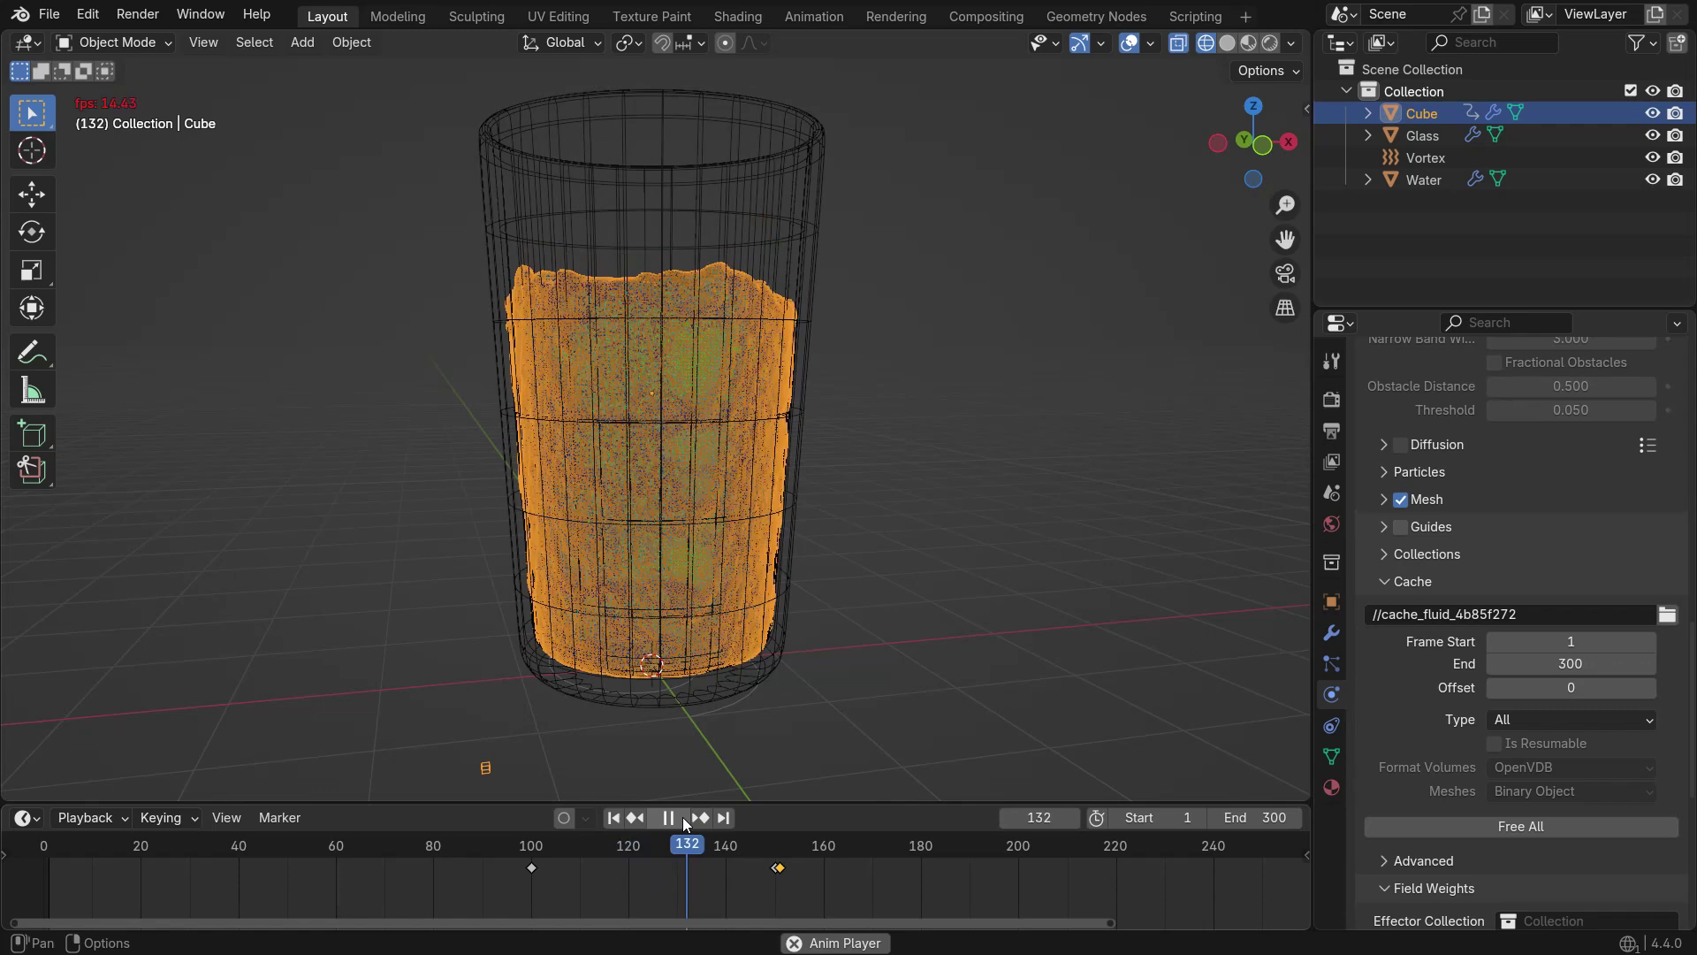
middle_click_drag(652, 645, 661, 654)
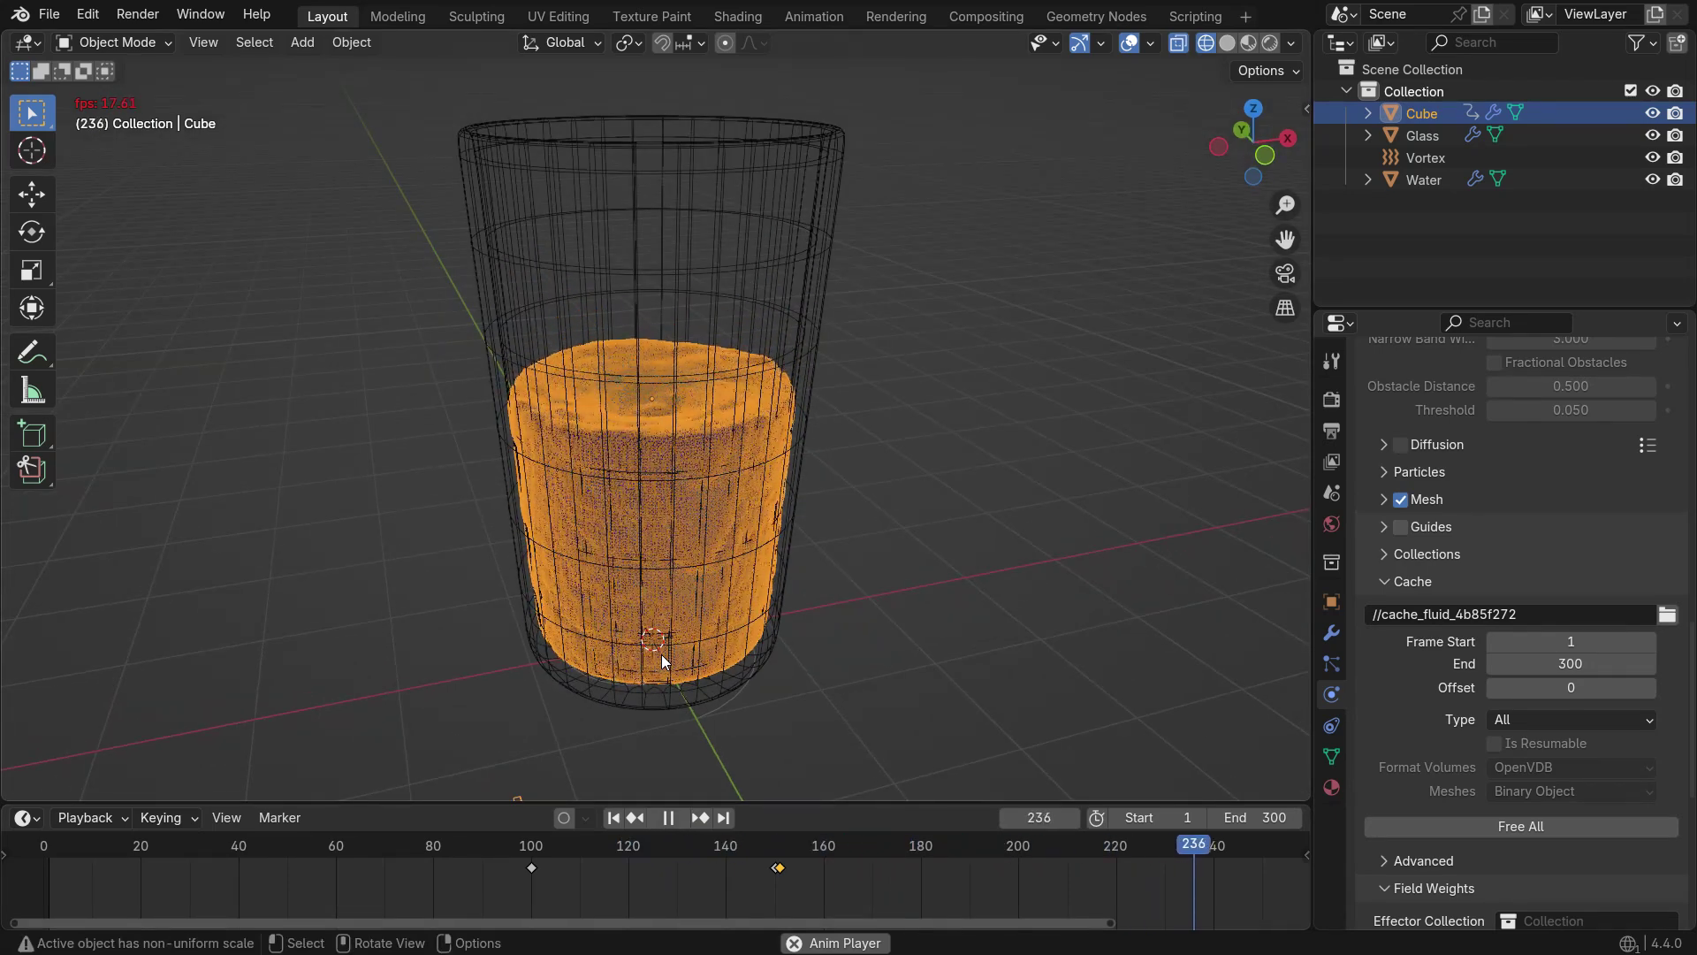
left_click(671, 819)
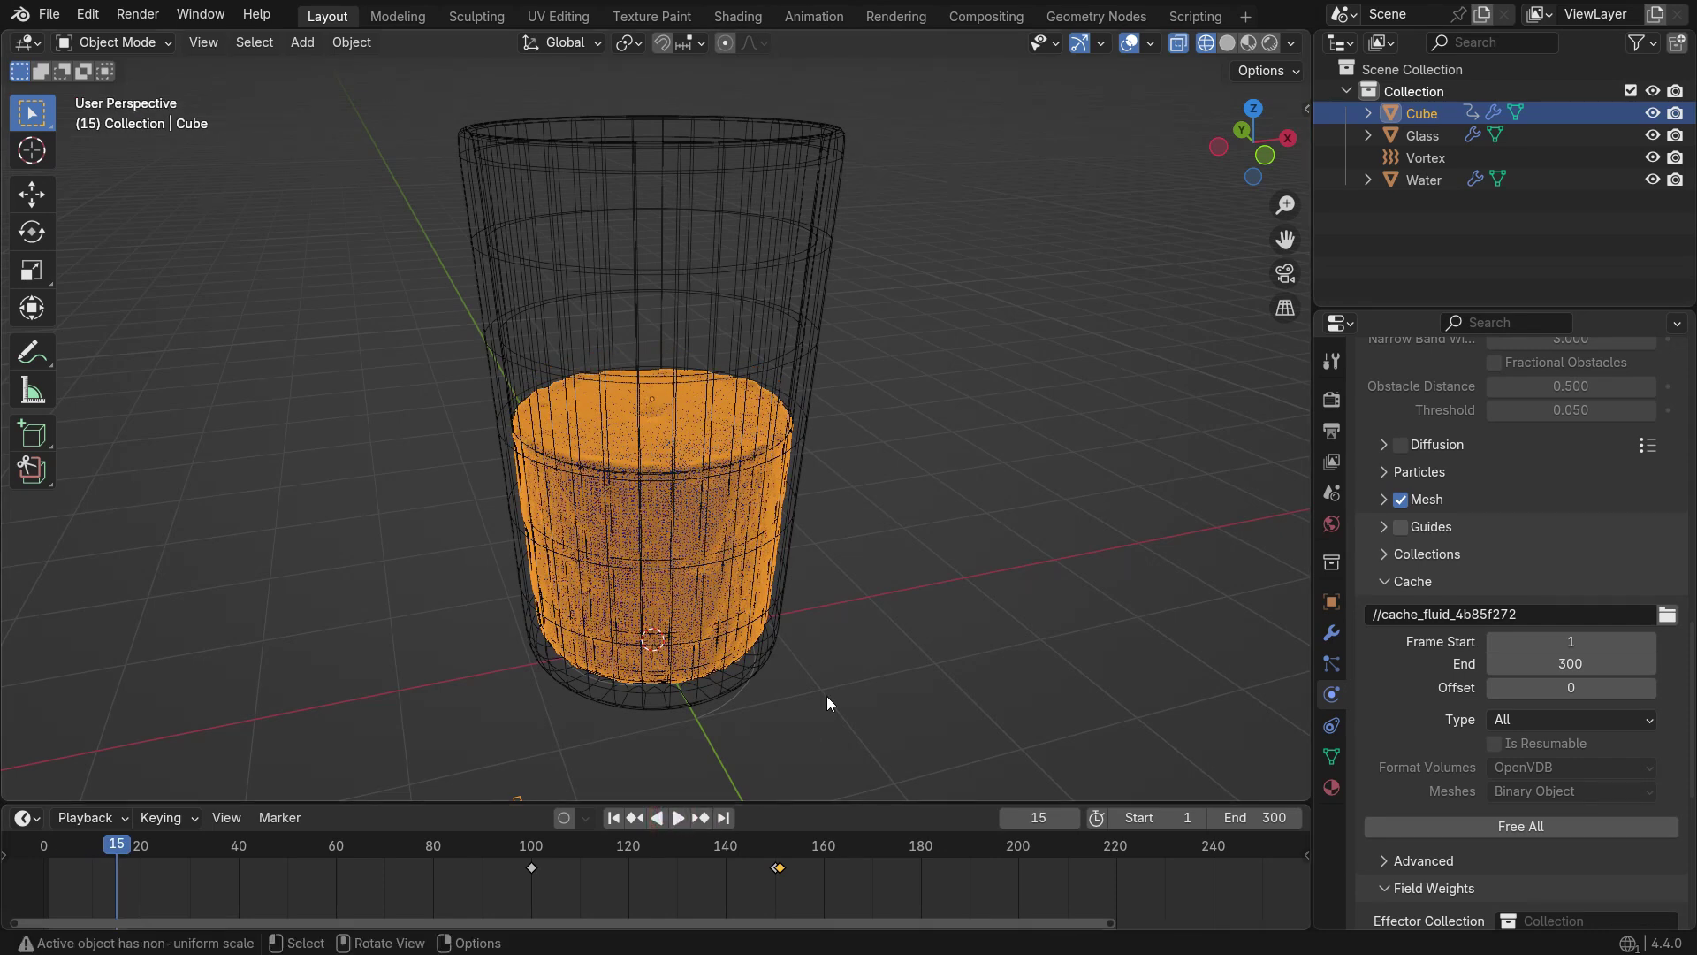
Switch the viewport to solid shading, hide the Glass and Water objects, and disable Water in renders
key("z")
left_click(1090, 418)
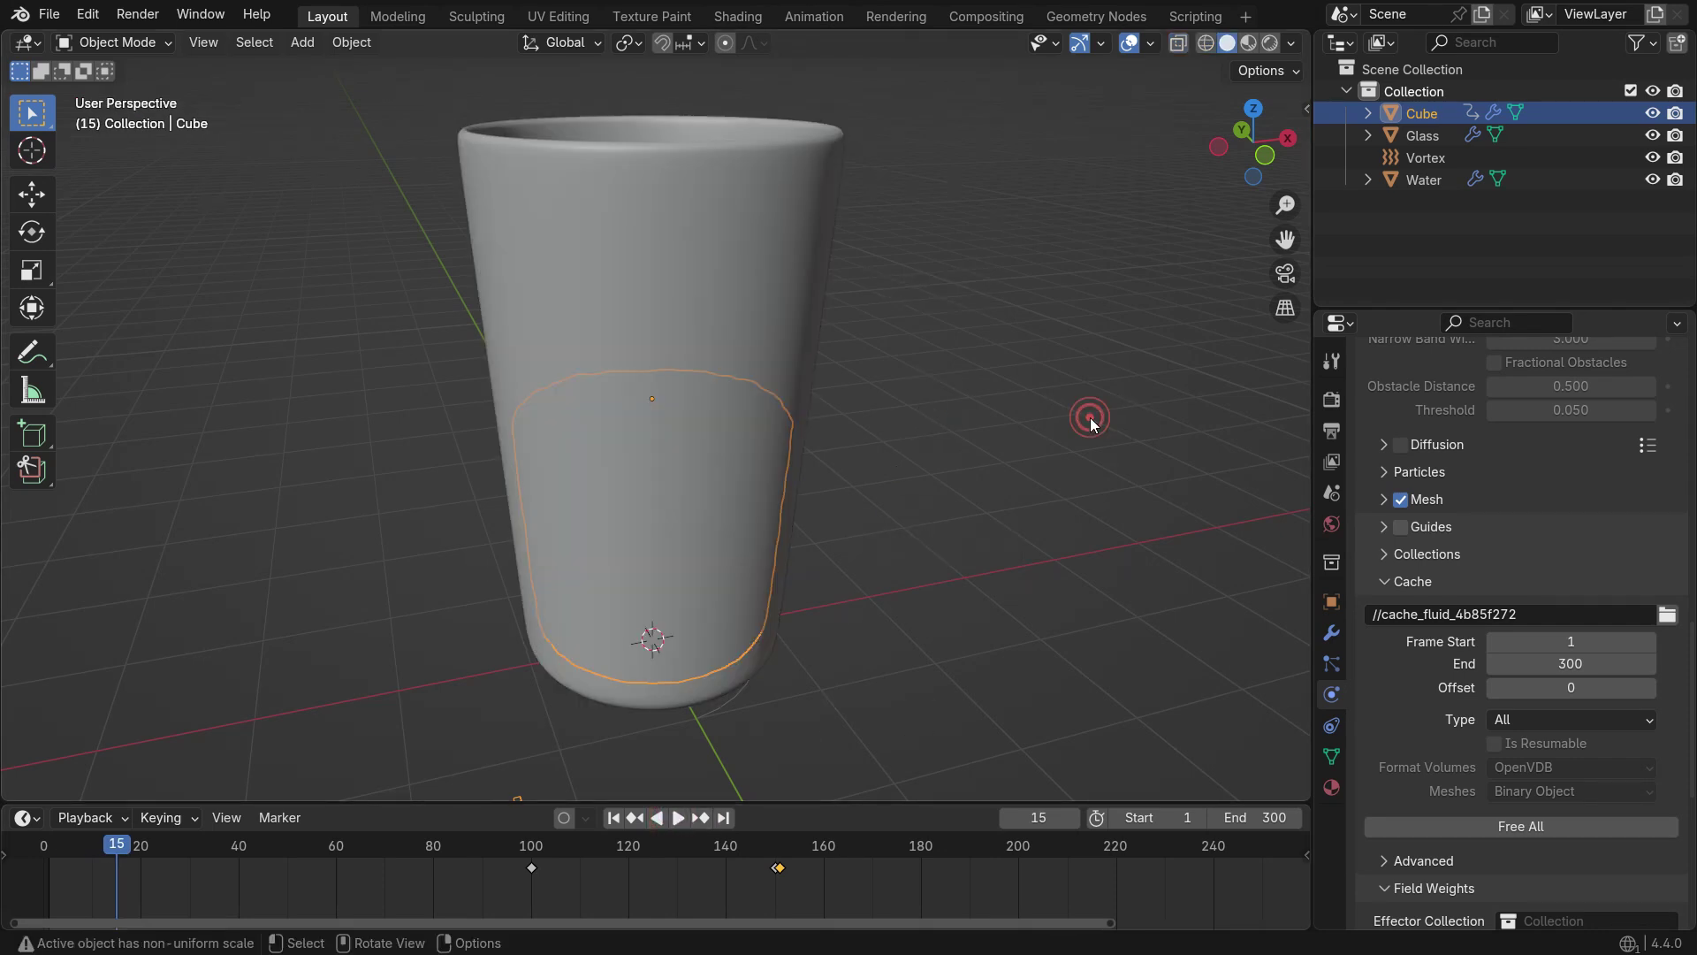
left_click(1653, 114)
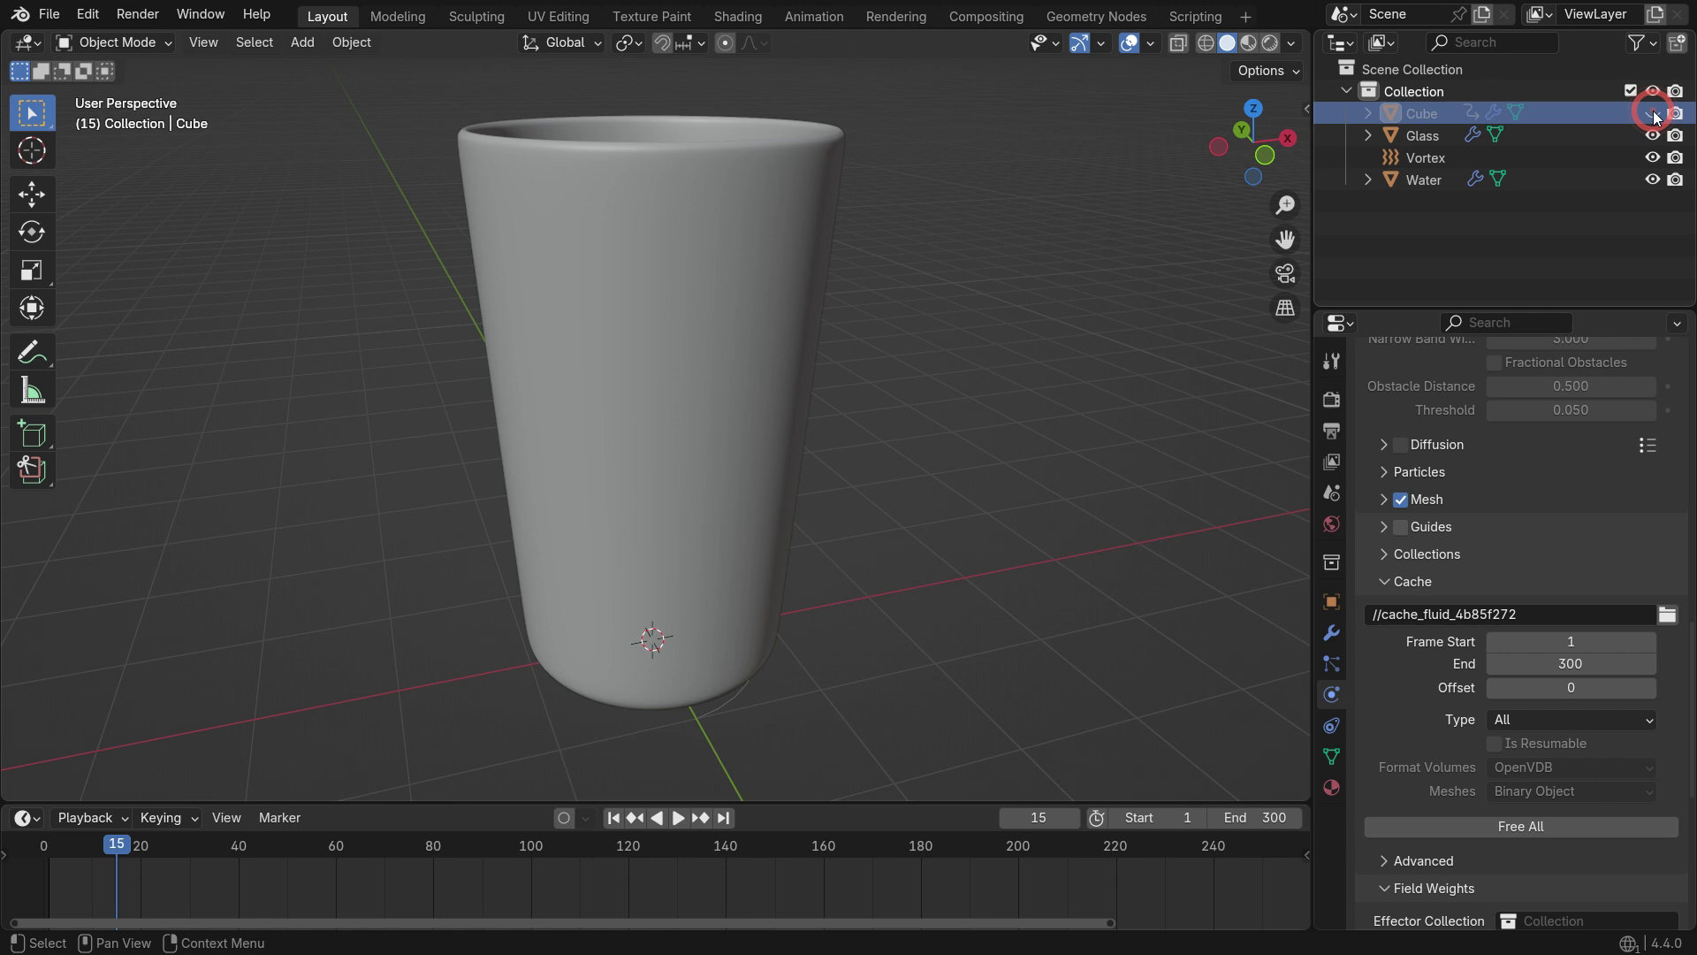
left_click(1652, 114)
left_click(1653, 135)
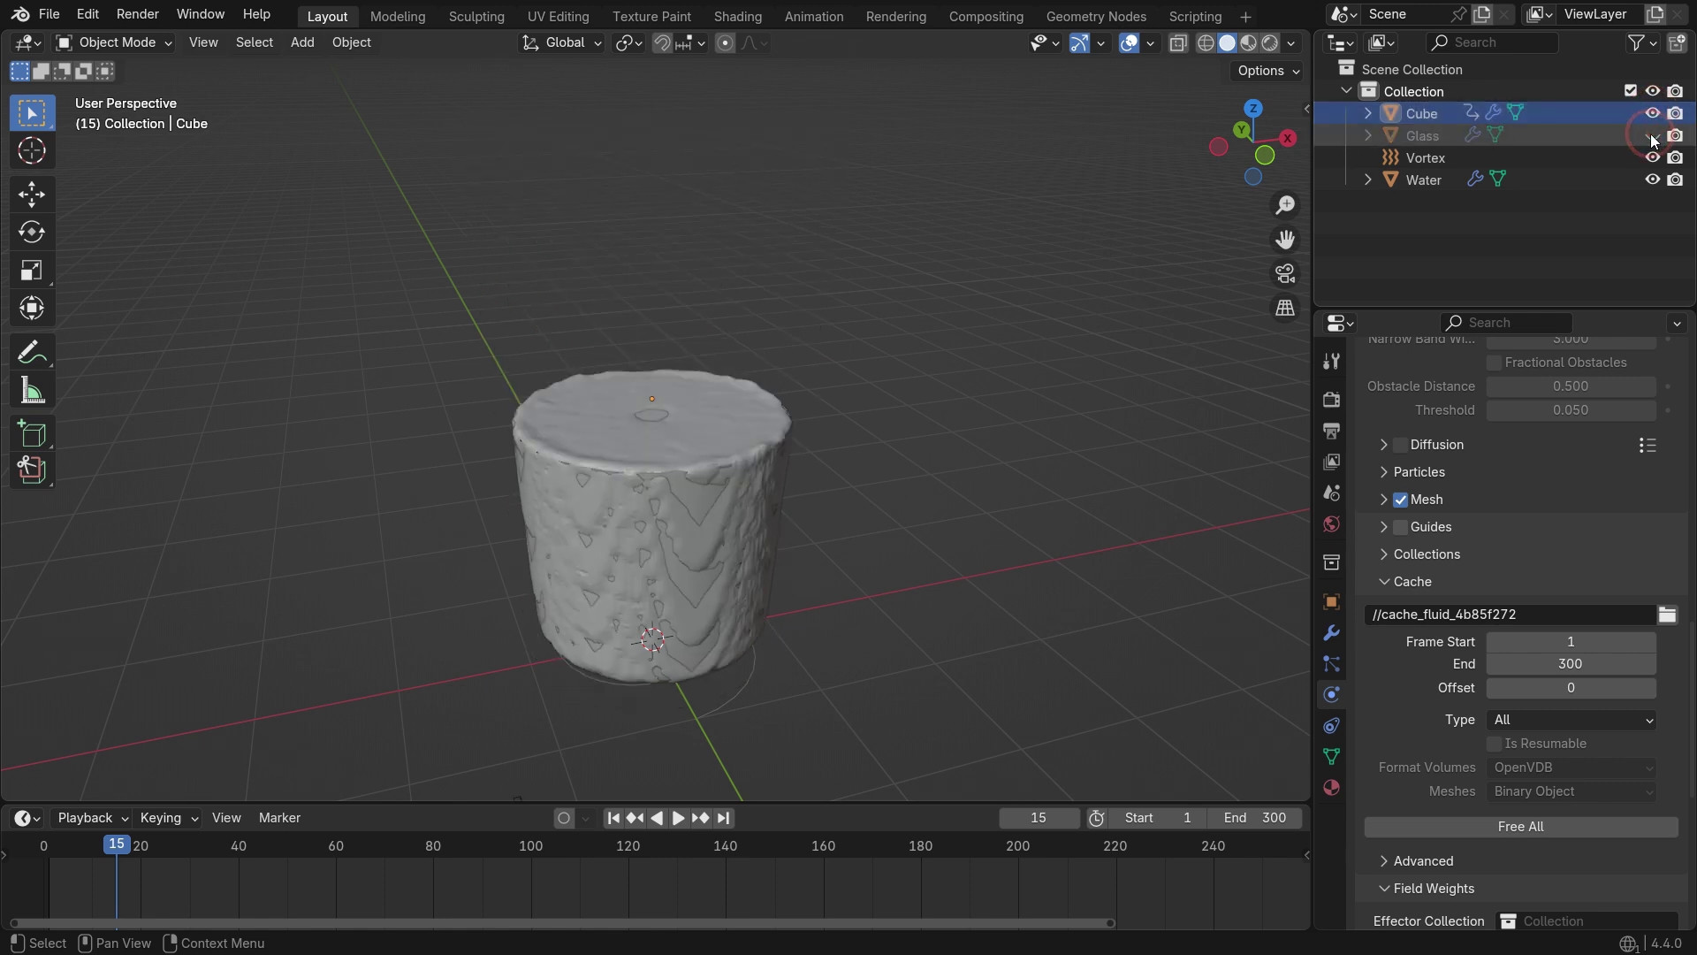
left_click(1652, 179)
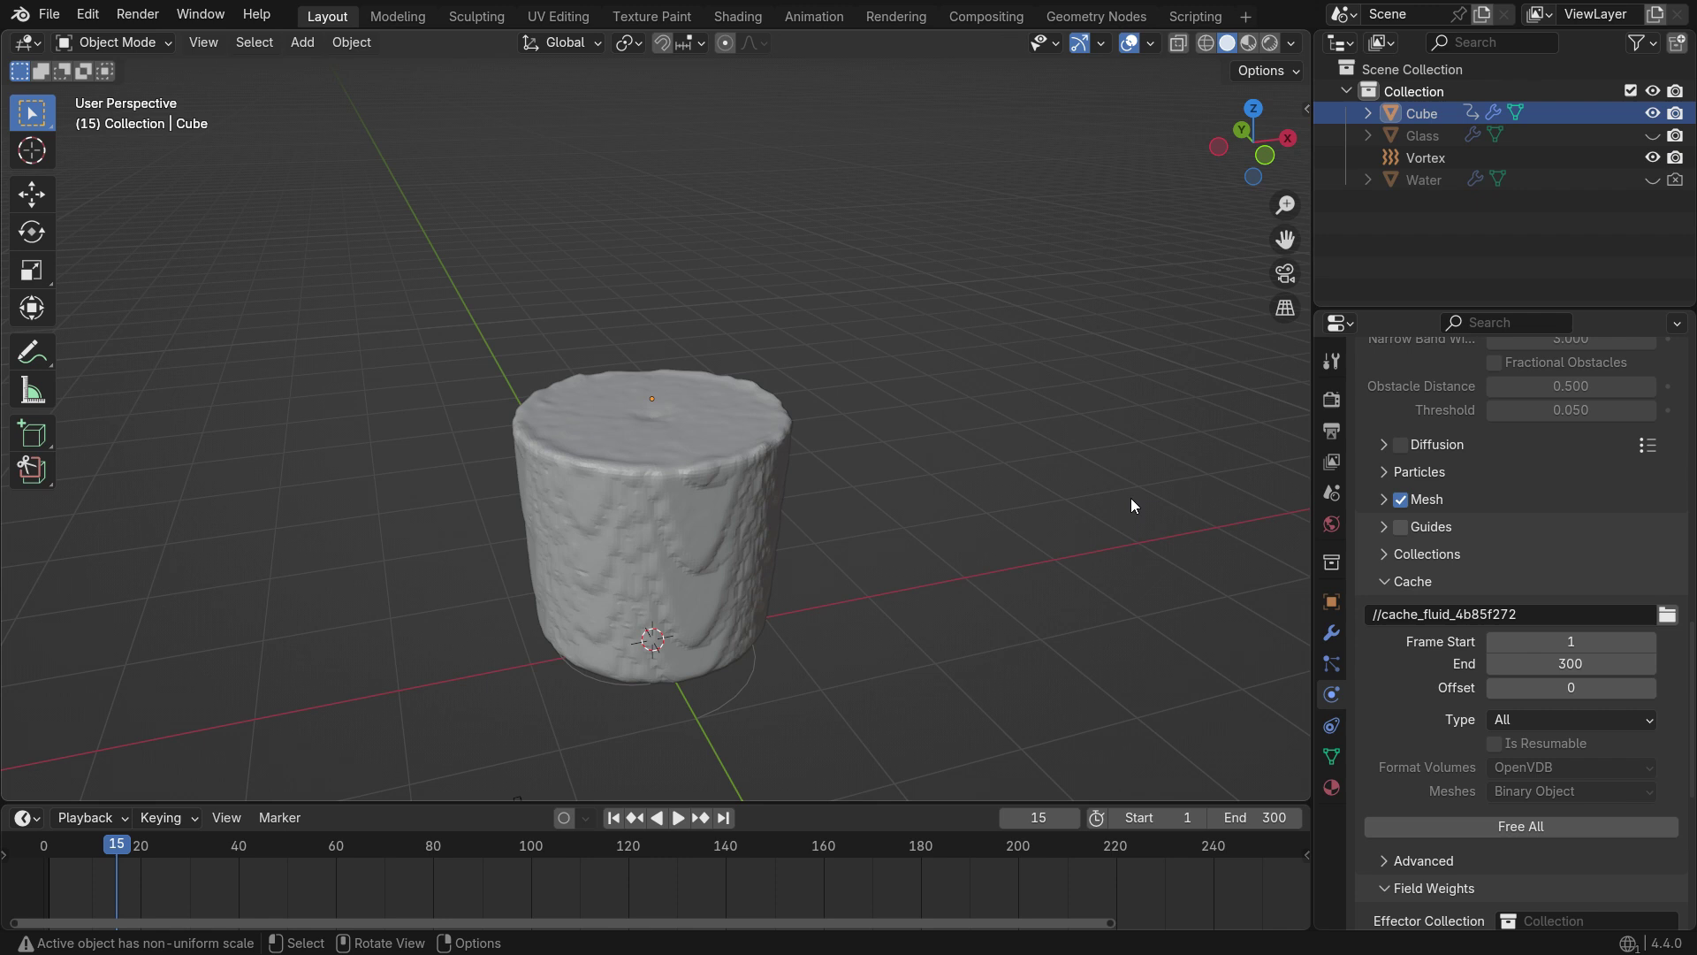
Play the simulation in solid shading to examine the fluid mesh's surface, stopping at frame 77
scroll(639, 610, "up", 2)
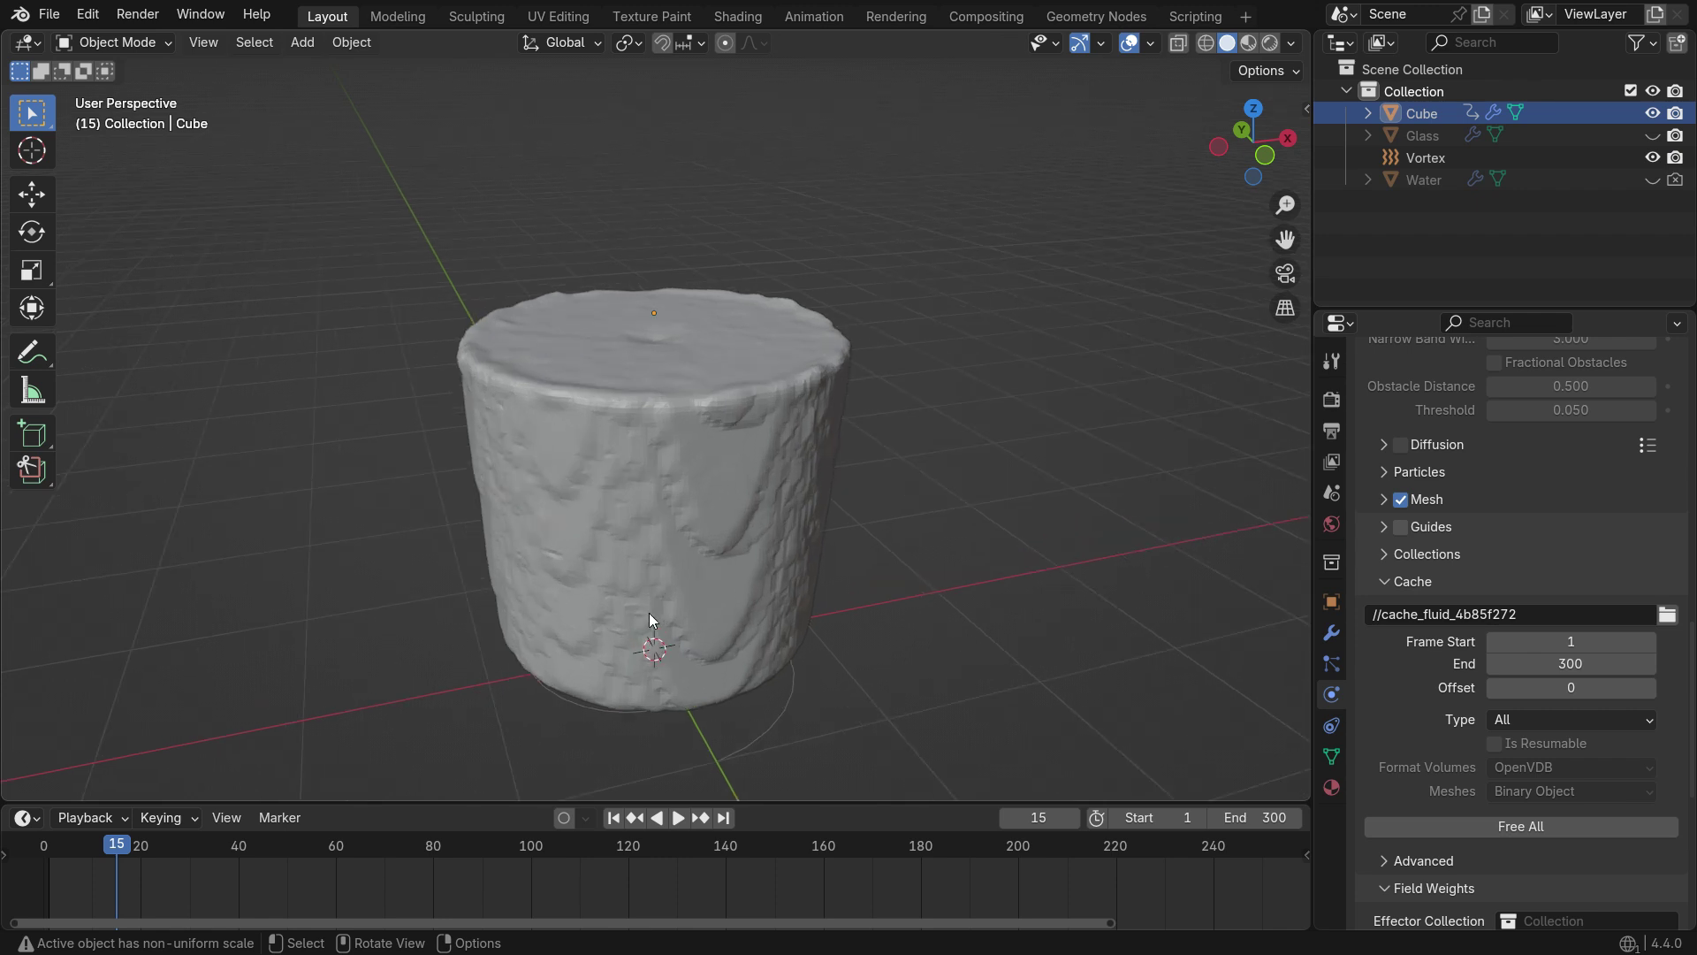
left_click(679, 819)
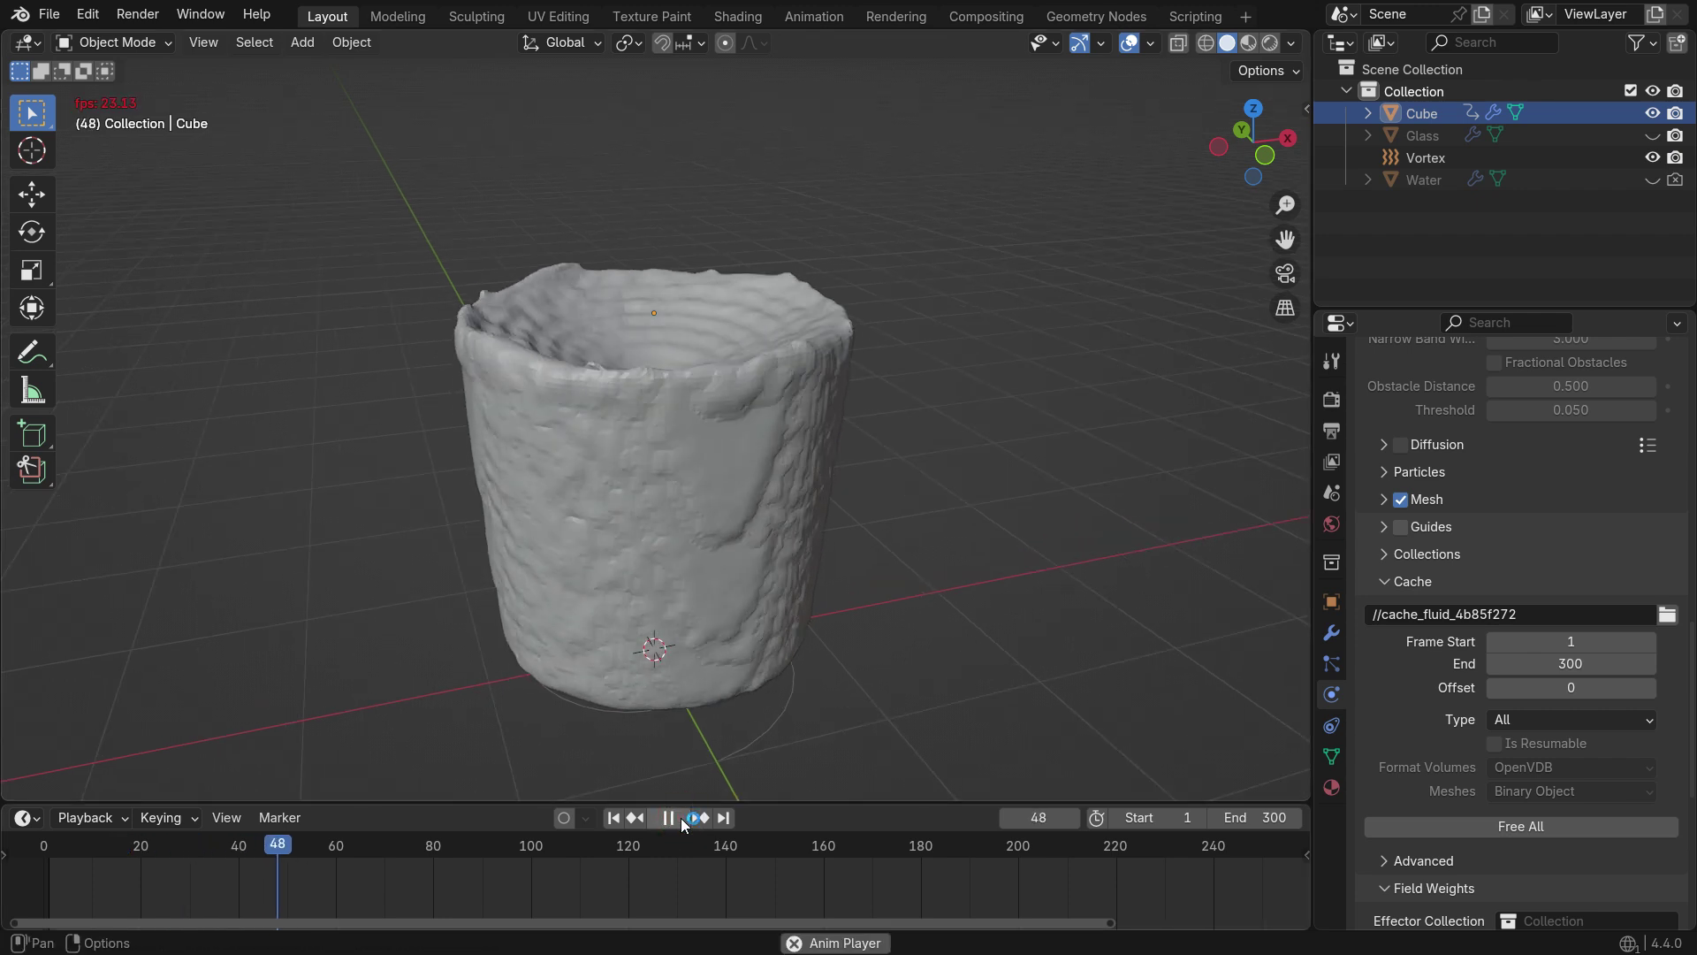
left_click(681, 819)
Select the fluid domain mesh and apply Shade Smooth to it
middle_click_drag(681, 596, 727, 437)
left_click(728, 435)
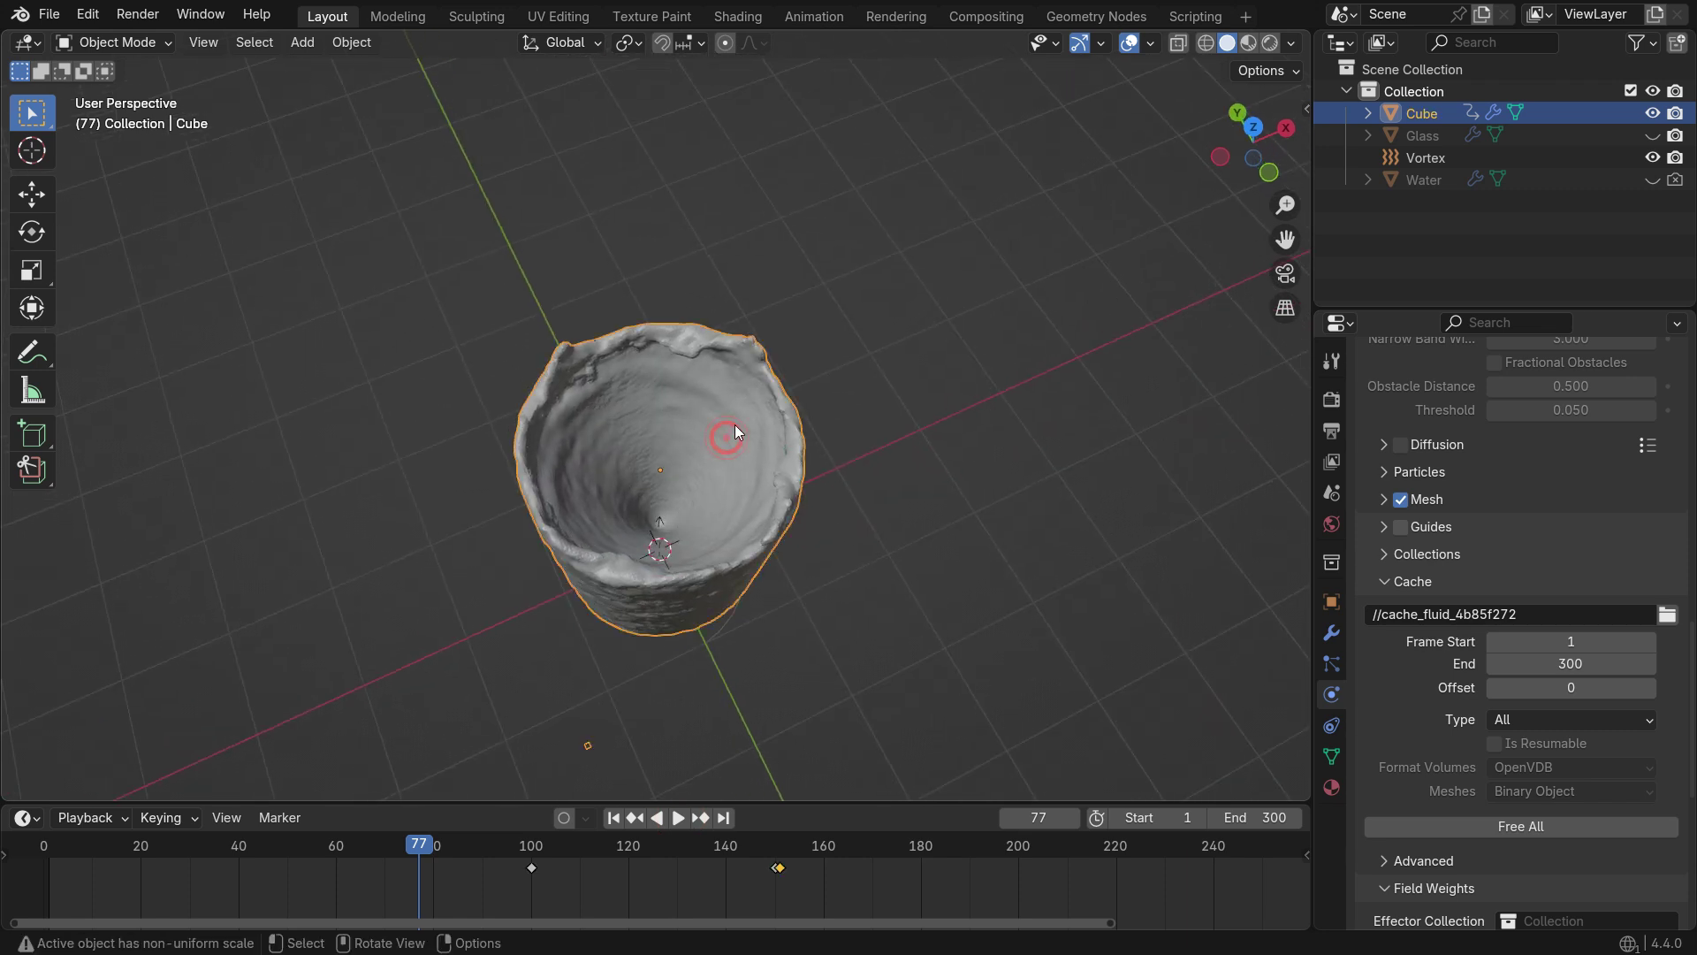
right_click(743, 407)
key("Up")
key("Return")
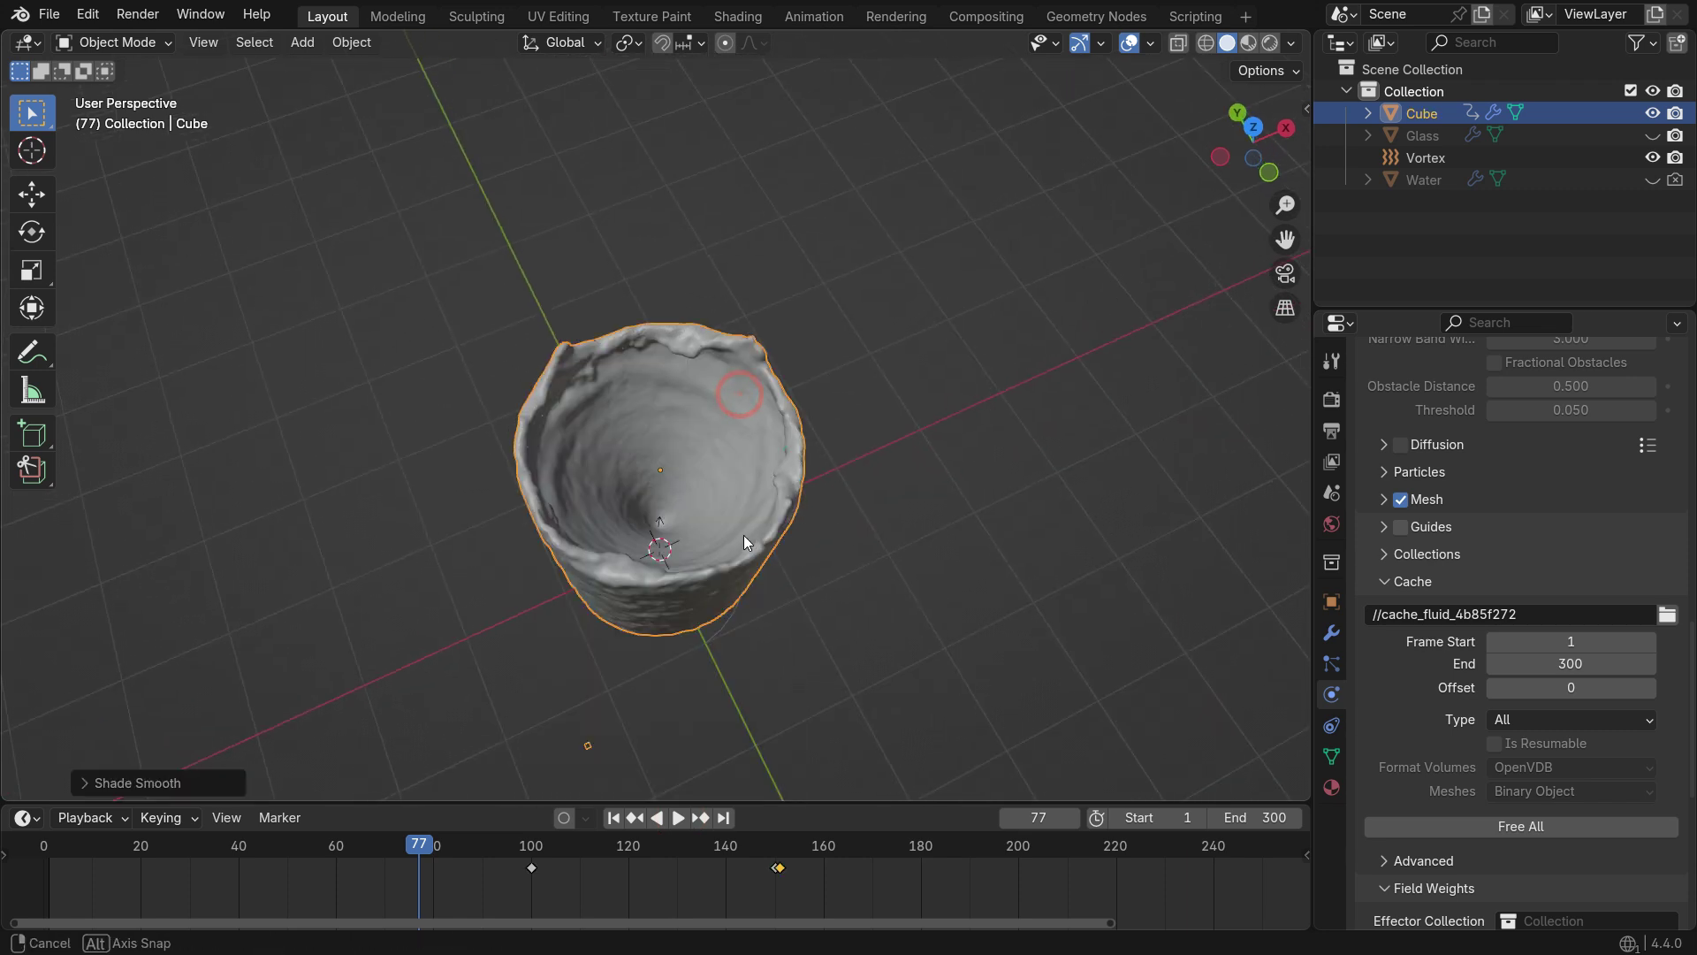
middle_click_drag(744, 534, 726, 416)
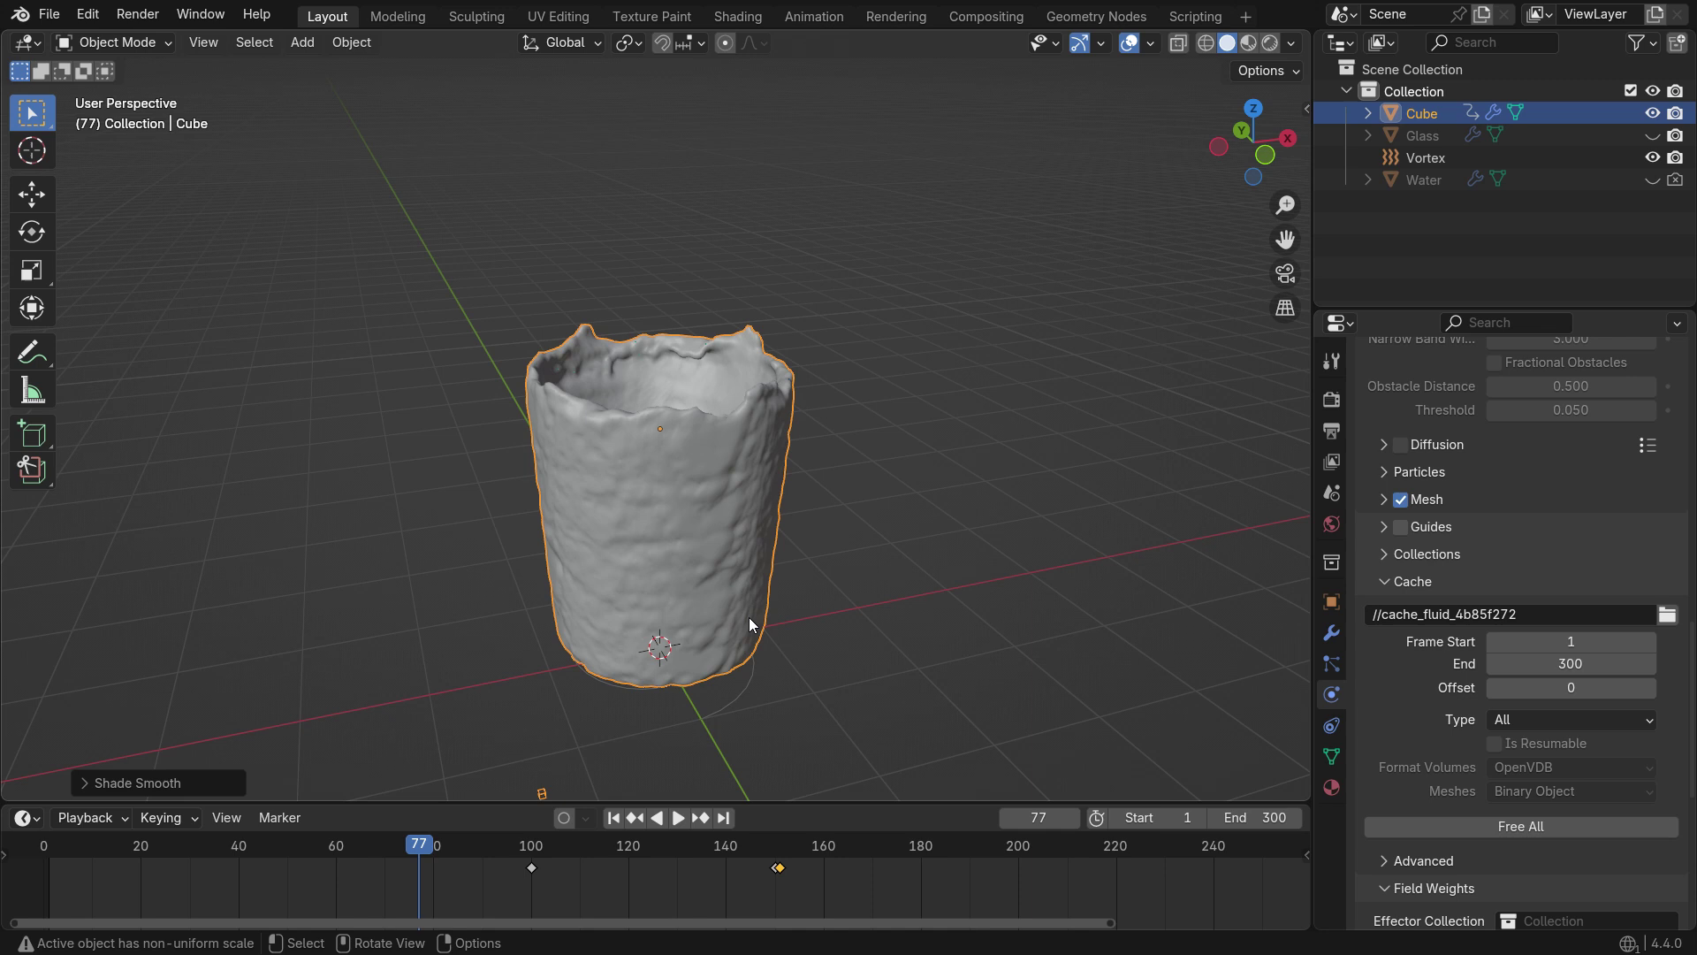
Return to the first frame, expand the domain's Mesh settings and free the existing bake
left_click_drag(788, 798, 786, 777)
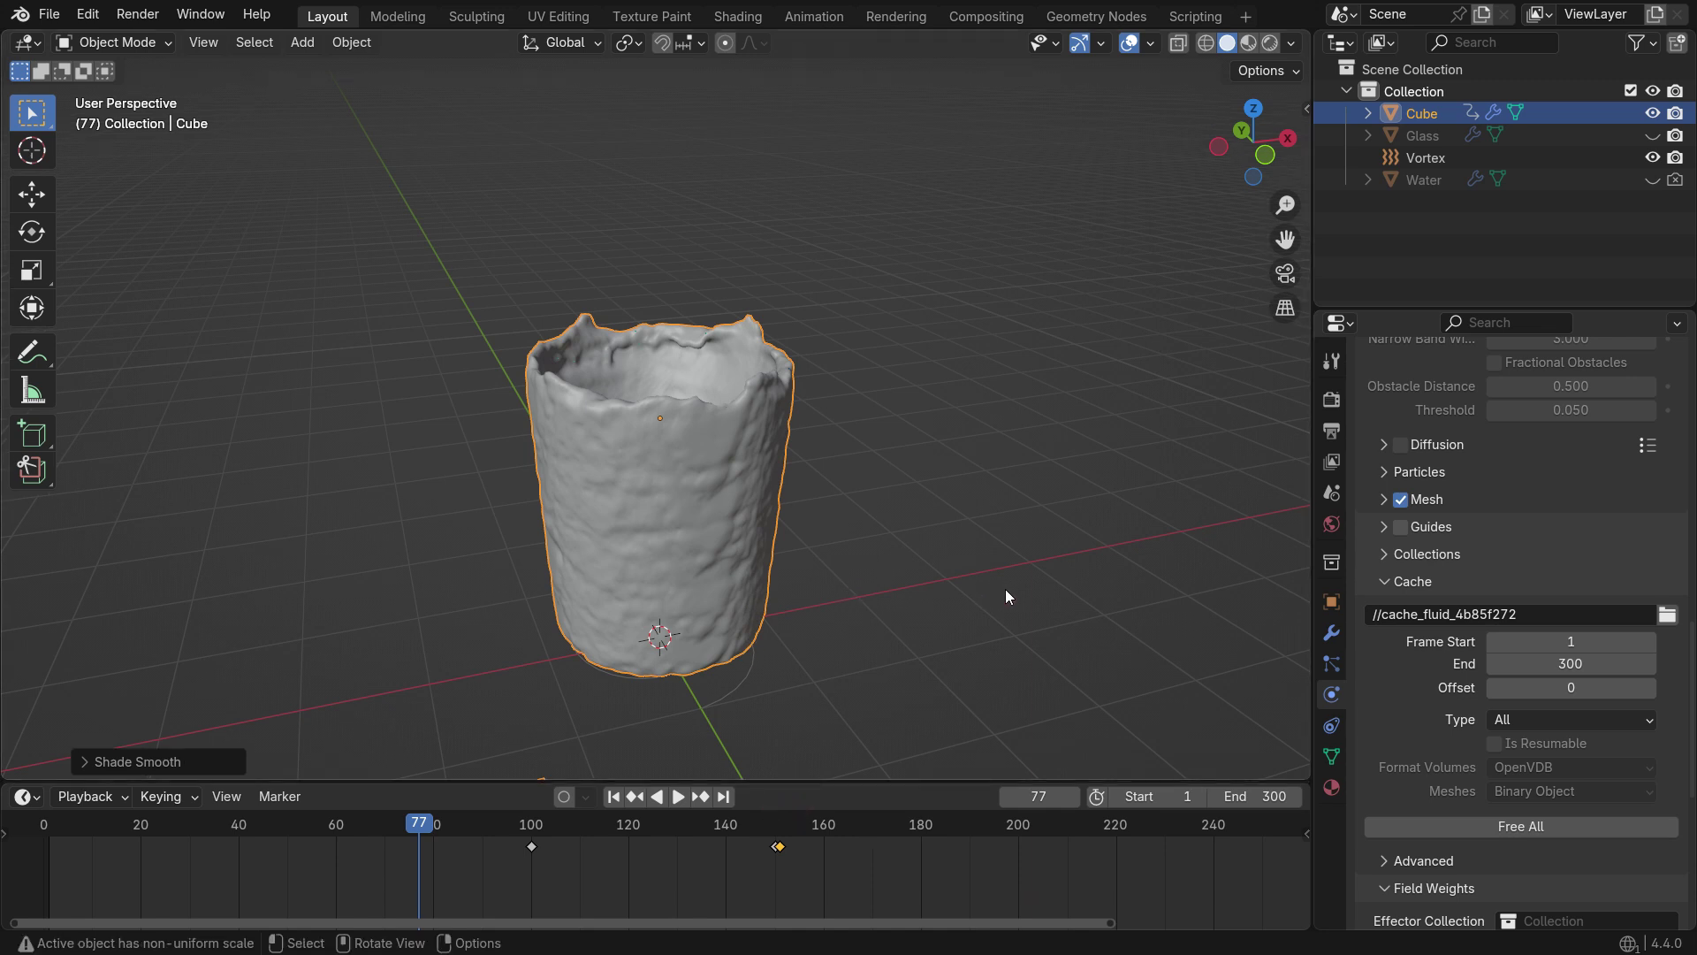
left_click(612, 796)
middle_click_drag(654, 675, 701, 645)
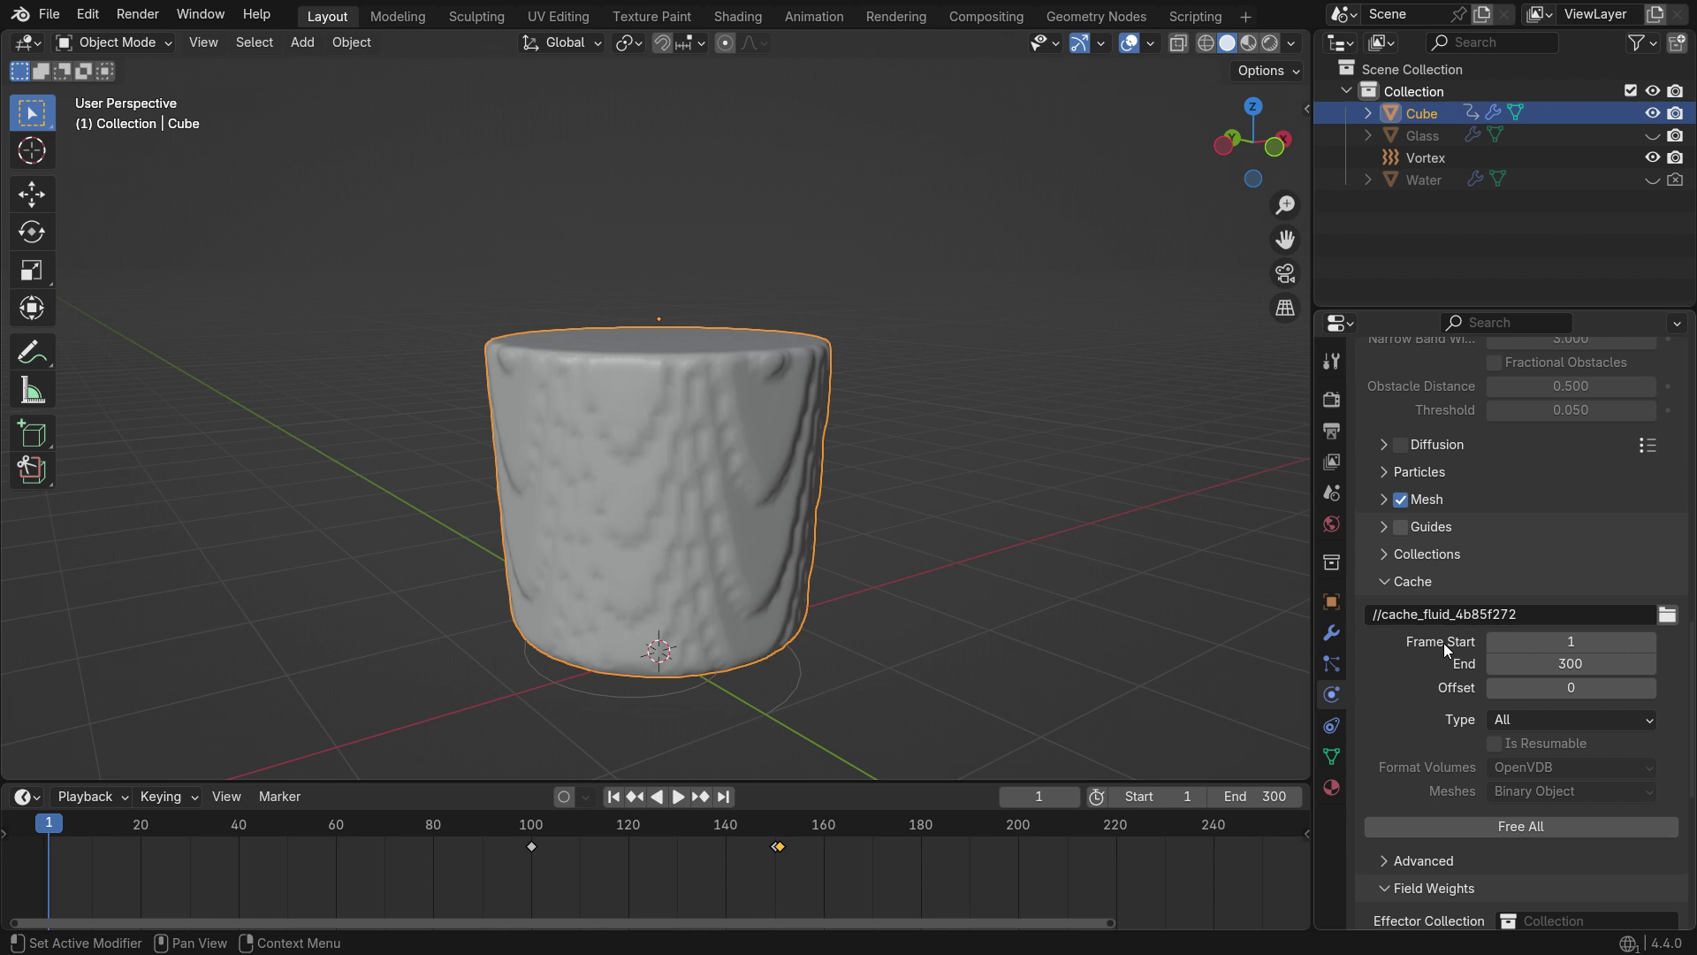
left_click(1384, 500)
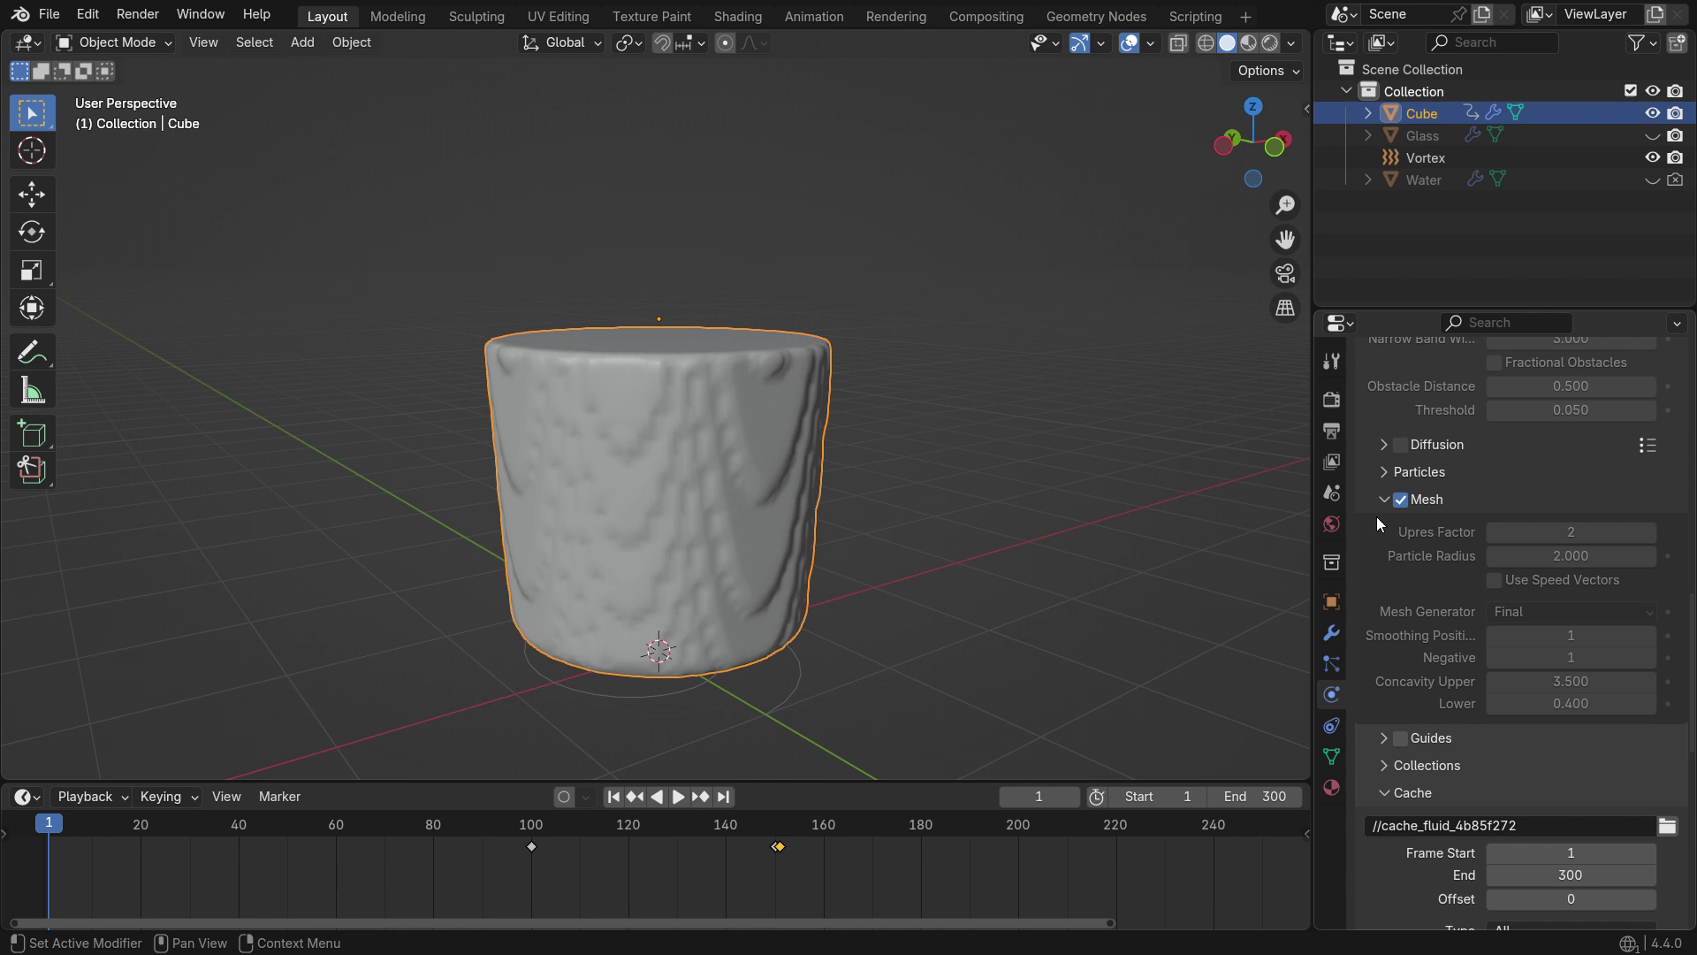
scroll(1453, 613, "down", 5)
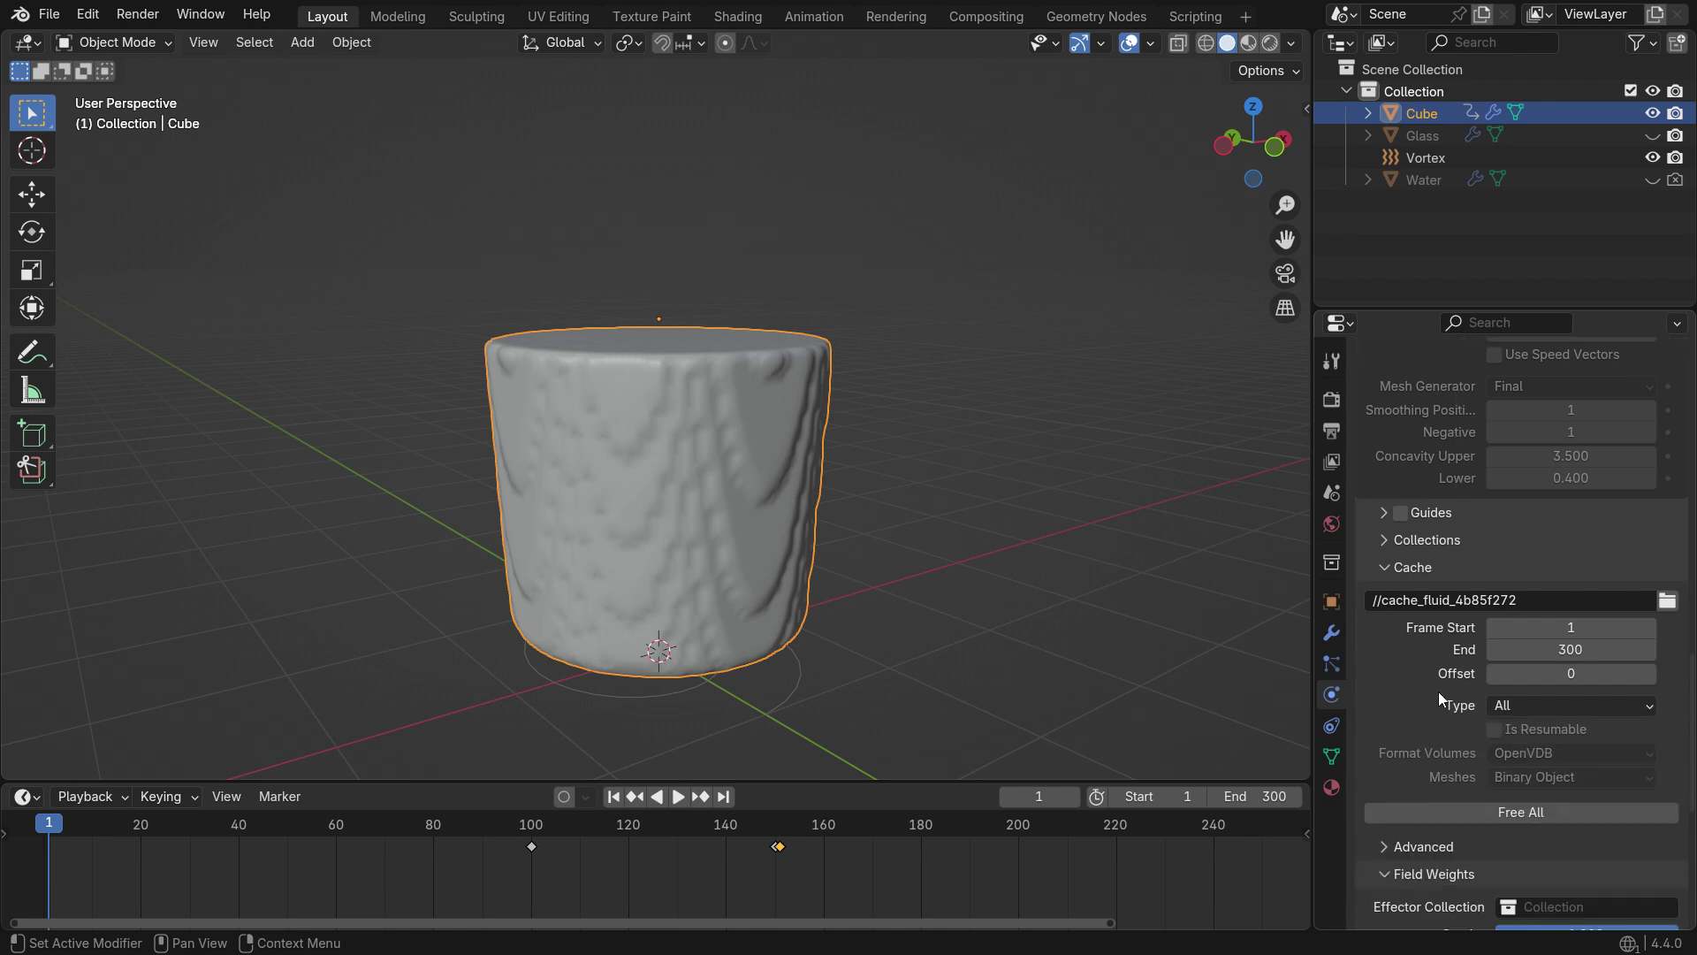
left_click(1571, 810)
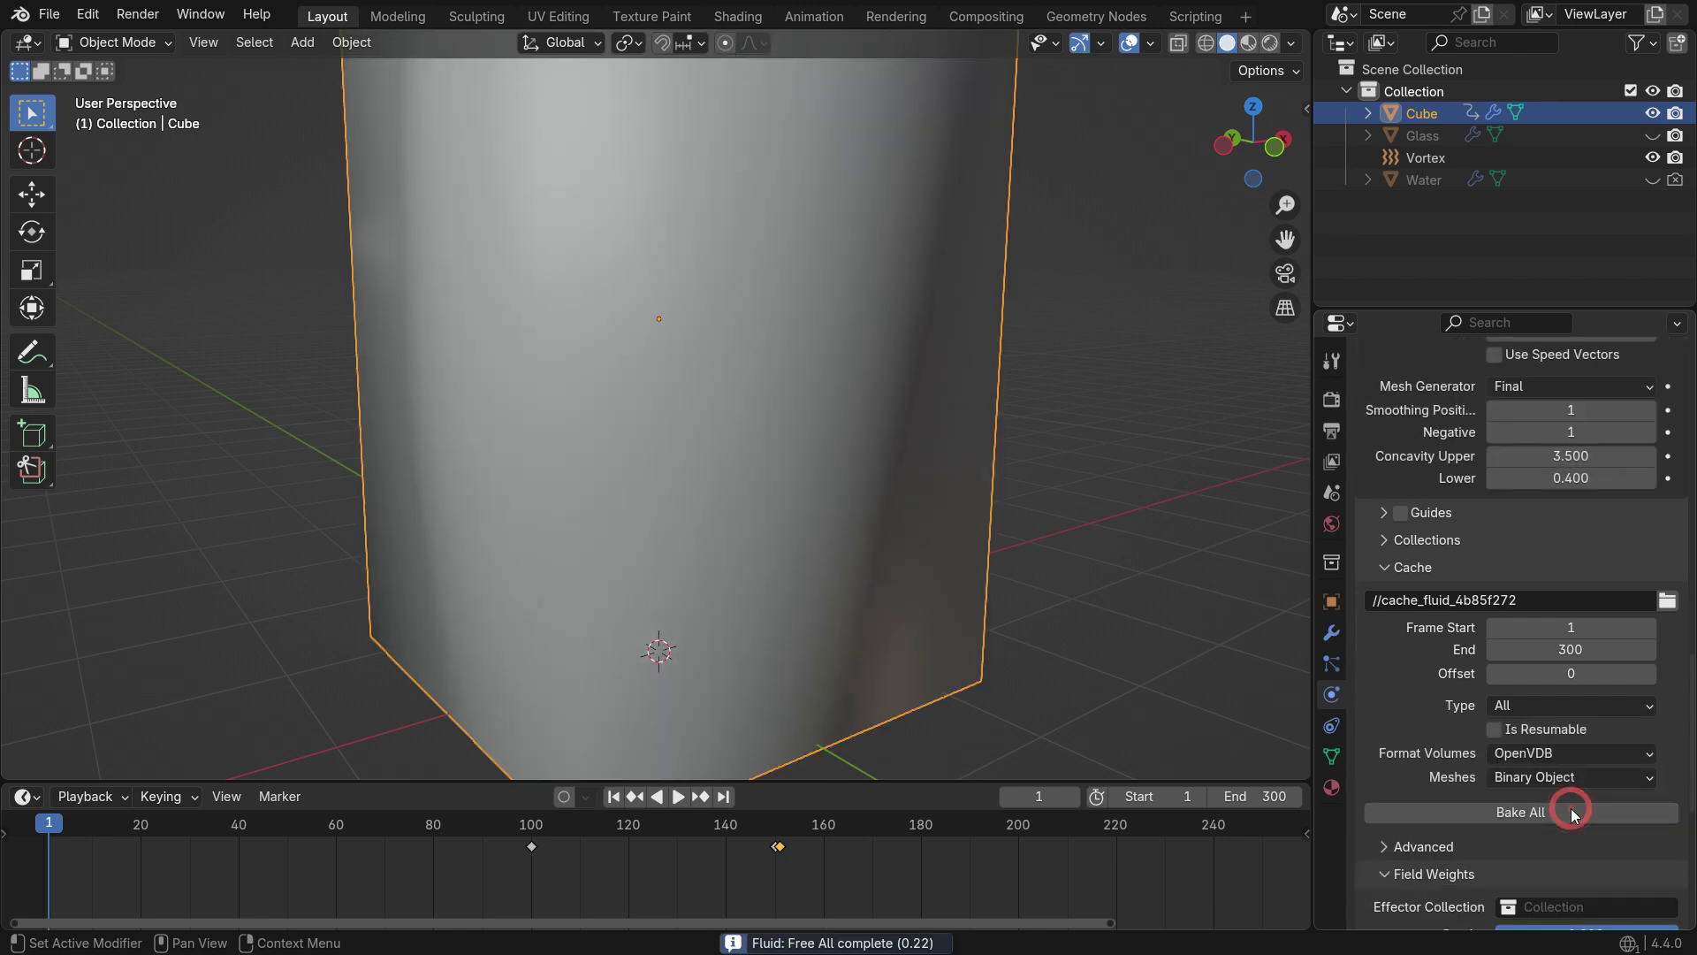
Set the fluid domain's cache type to Replay and its mesh smoothing to 20 positive and 10 negative
left_click(1537, 704)
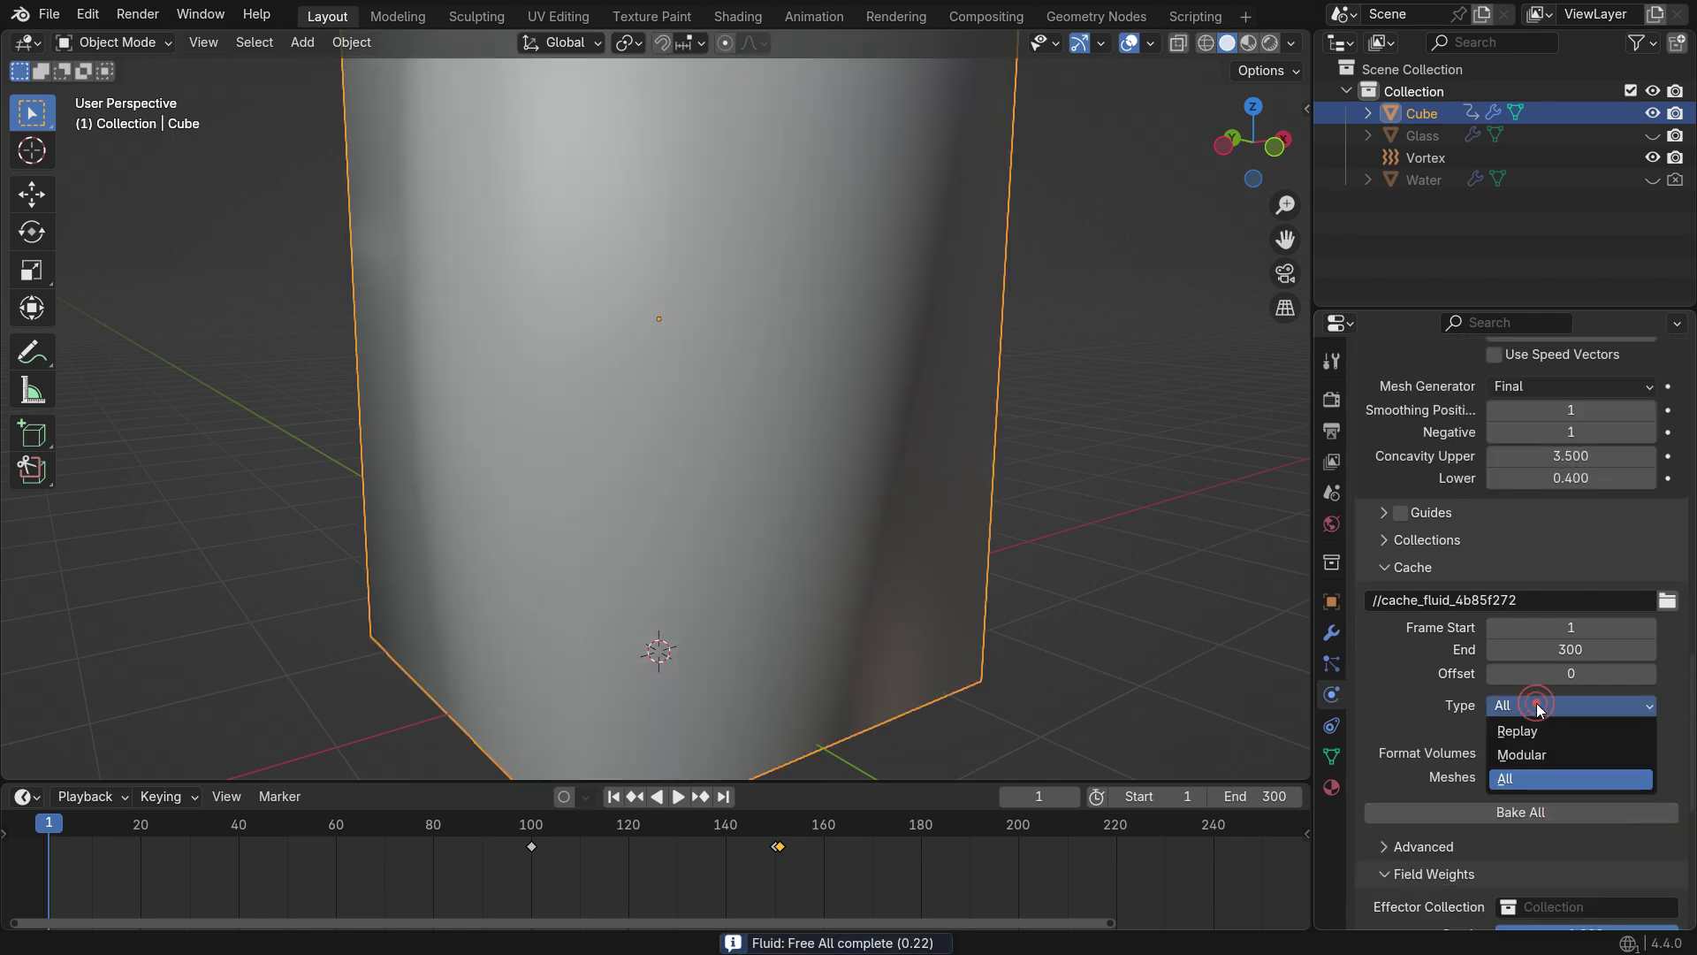
left_click(1572, 733)
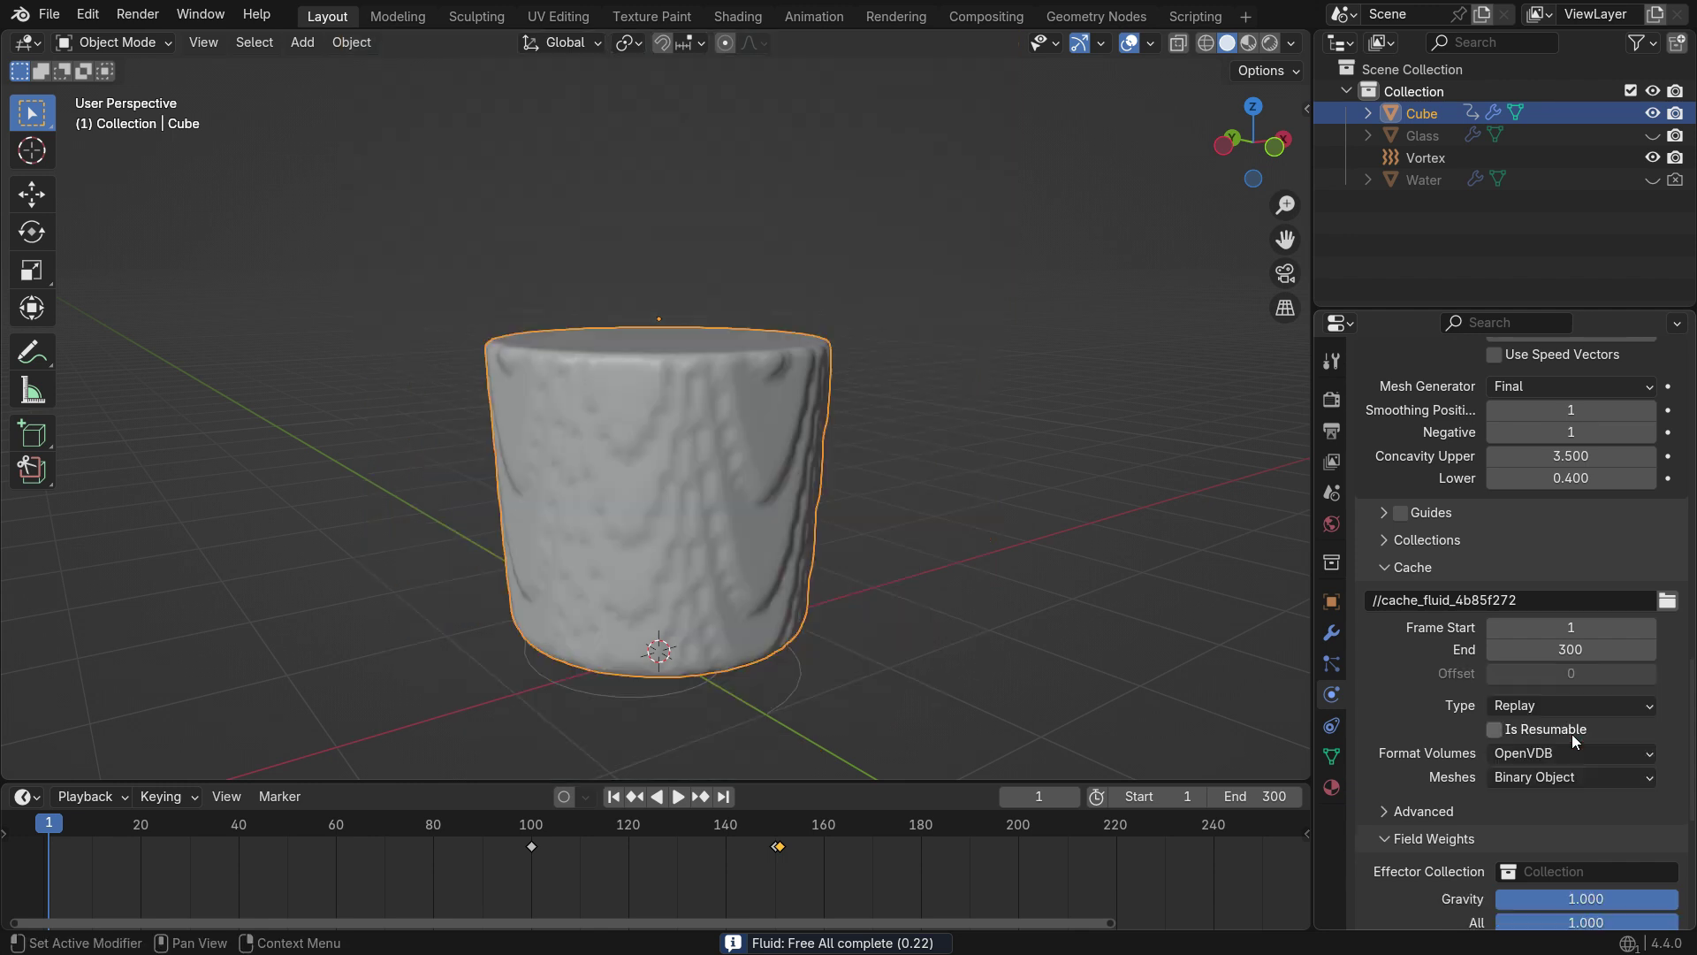
scroll(1572, 733, "up", 5)
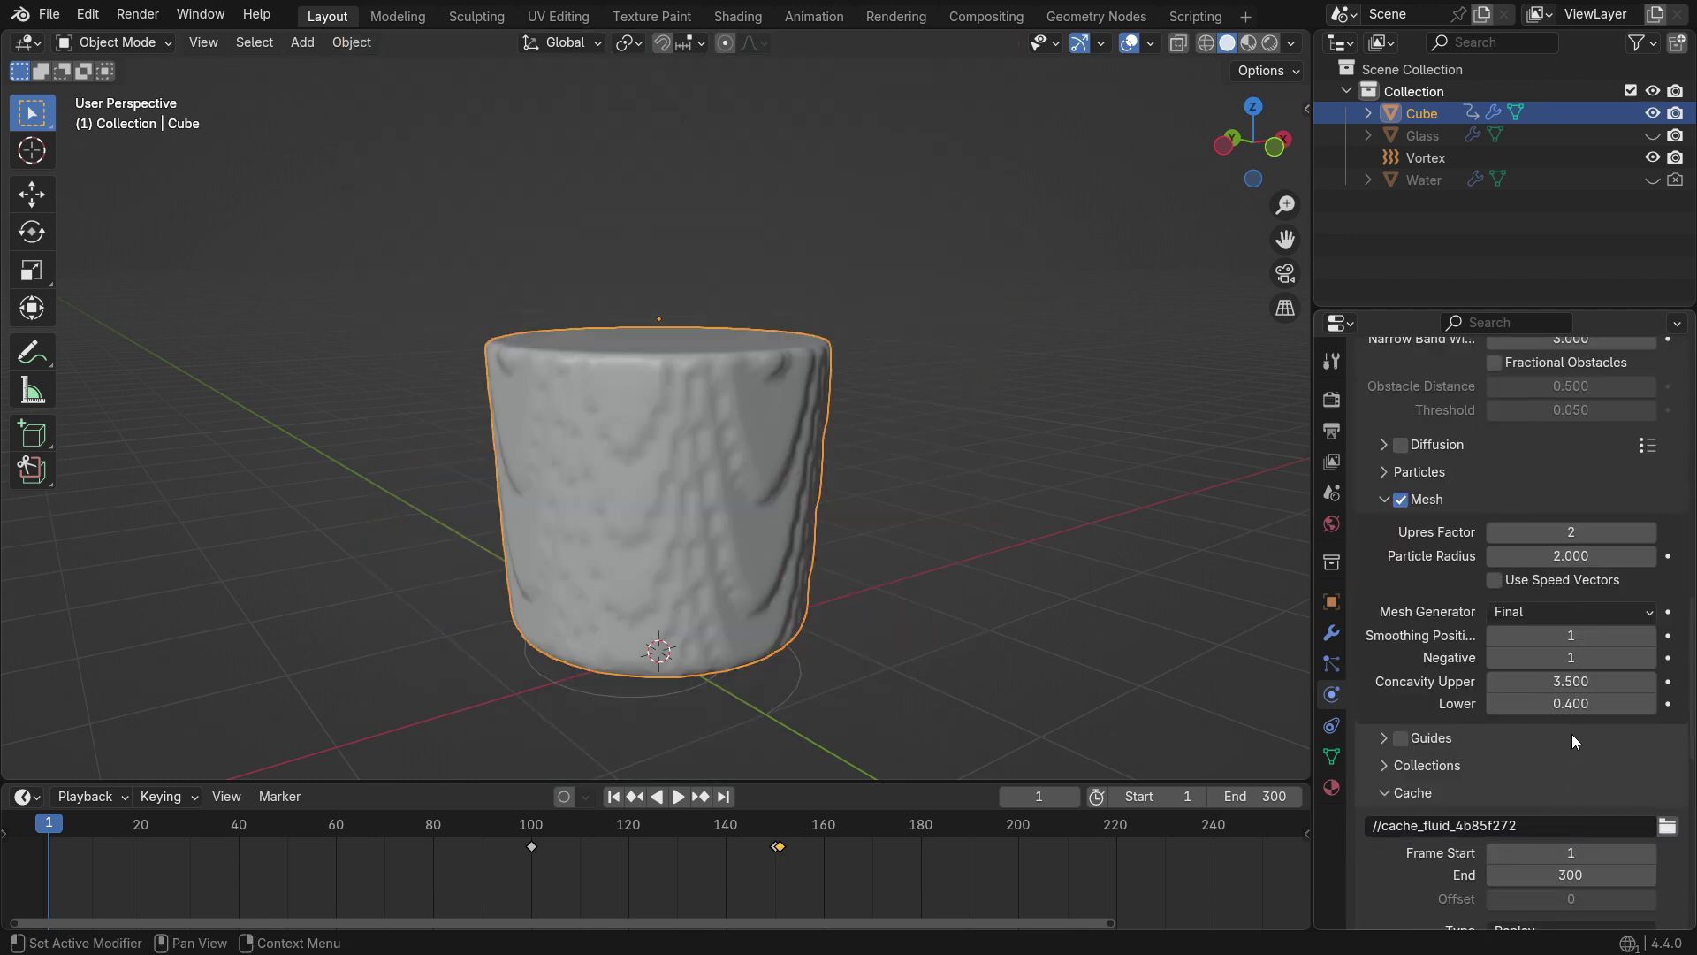
scroll(1572, 736, "up", 1)
left_click(1595, 686)
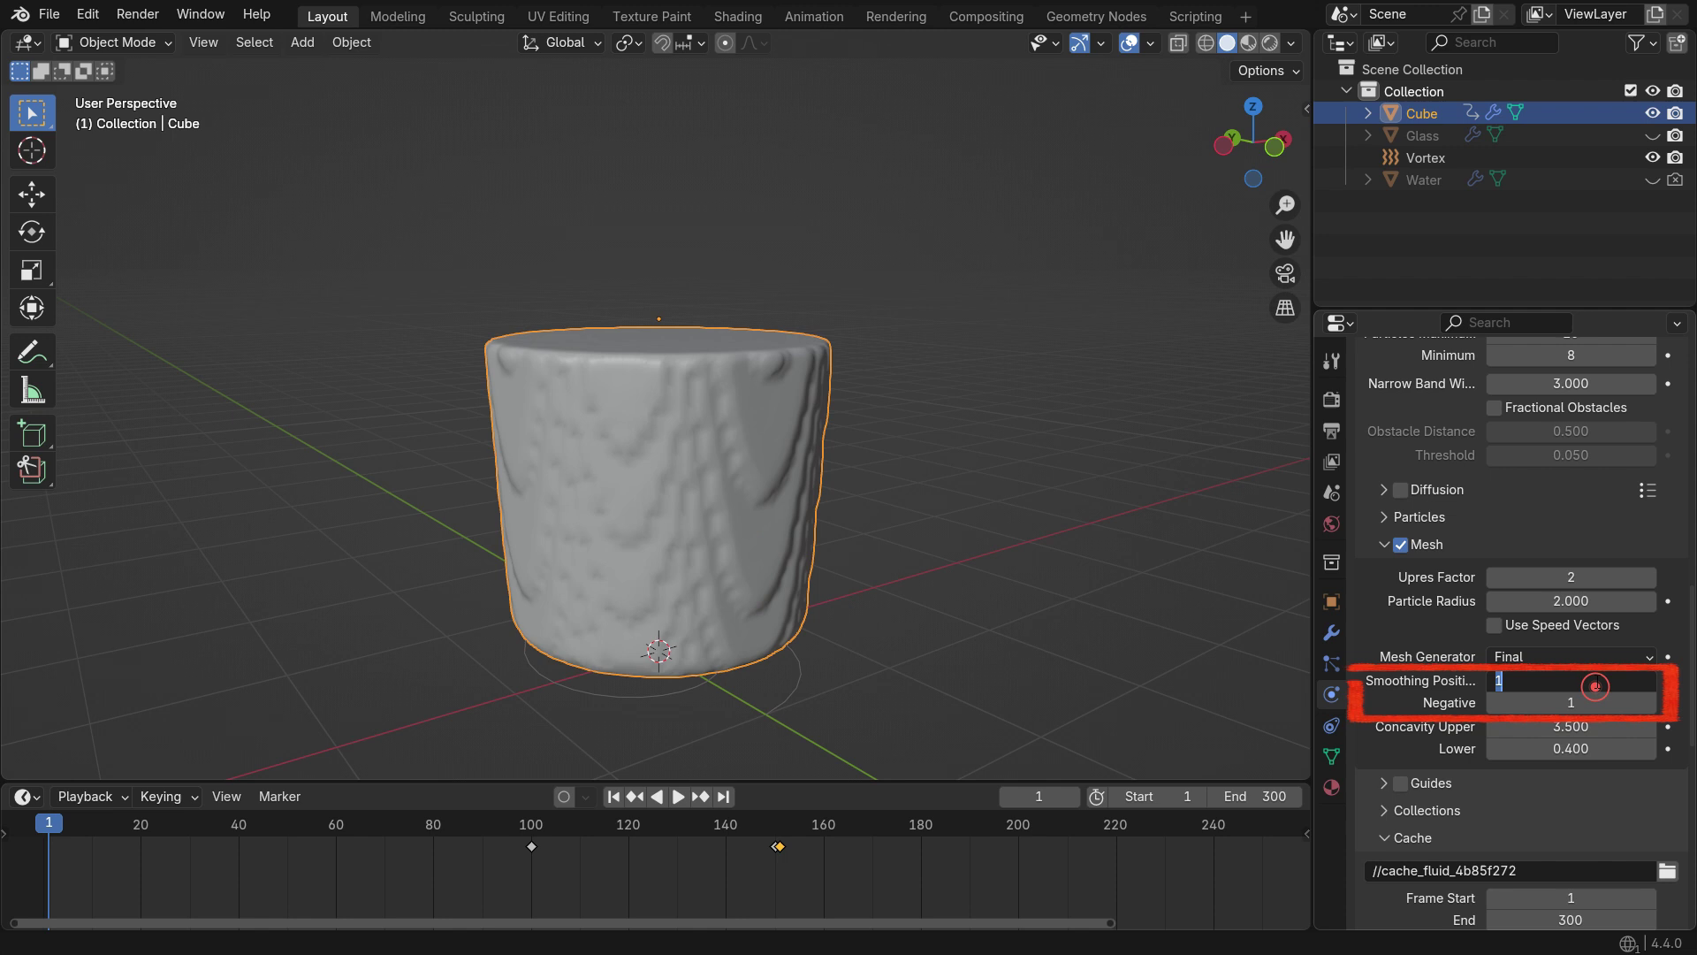
key("Return")
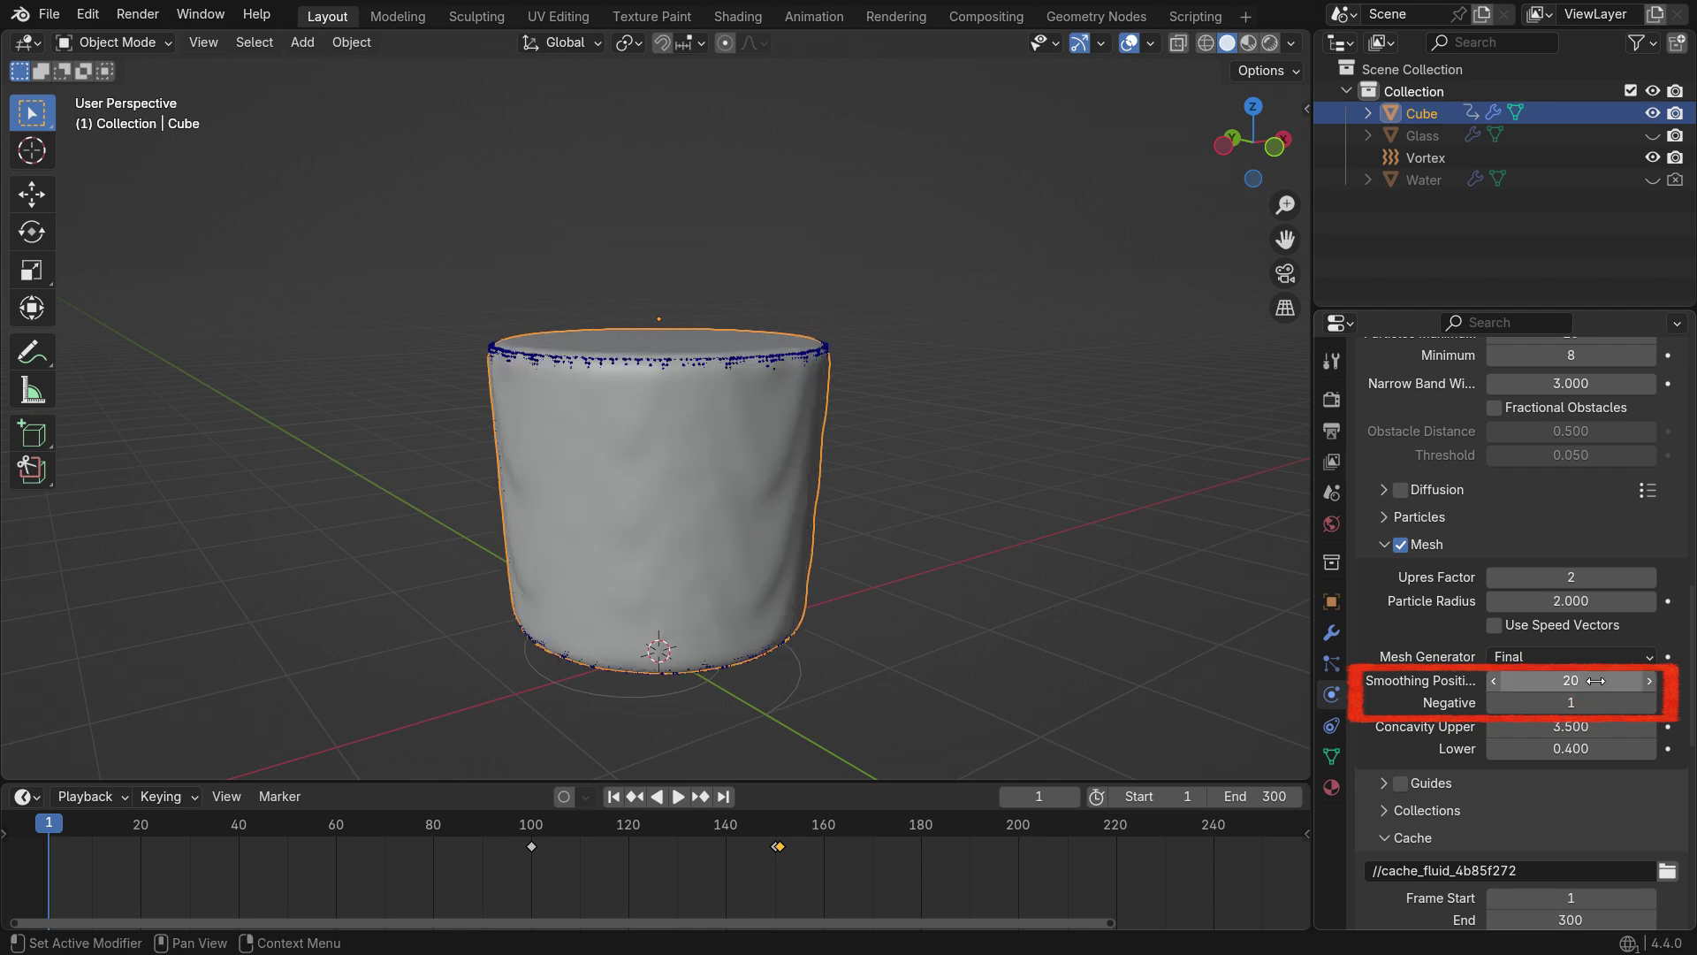
left_click(1578, 701)
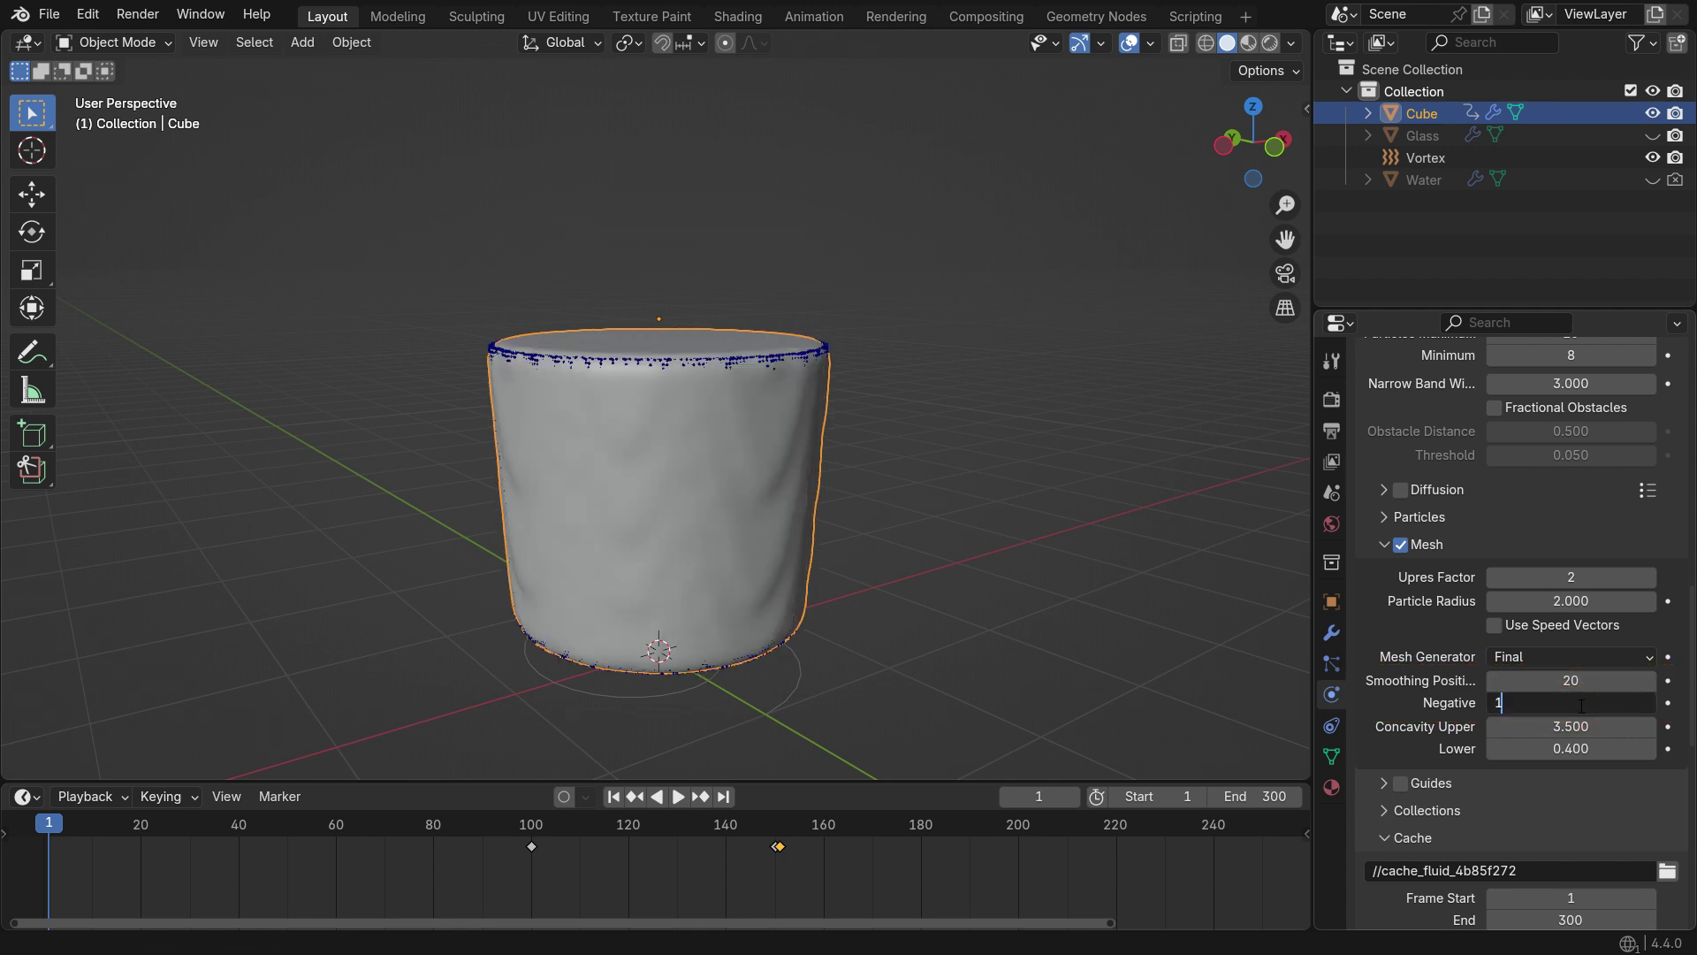
key("Return")
scroll(656, 475, "up", 3)
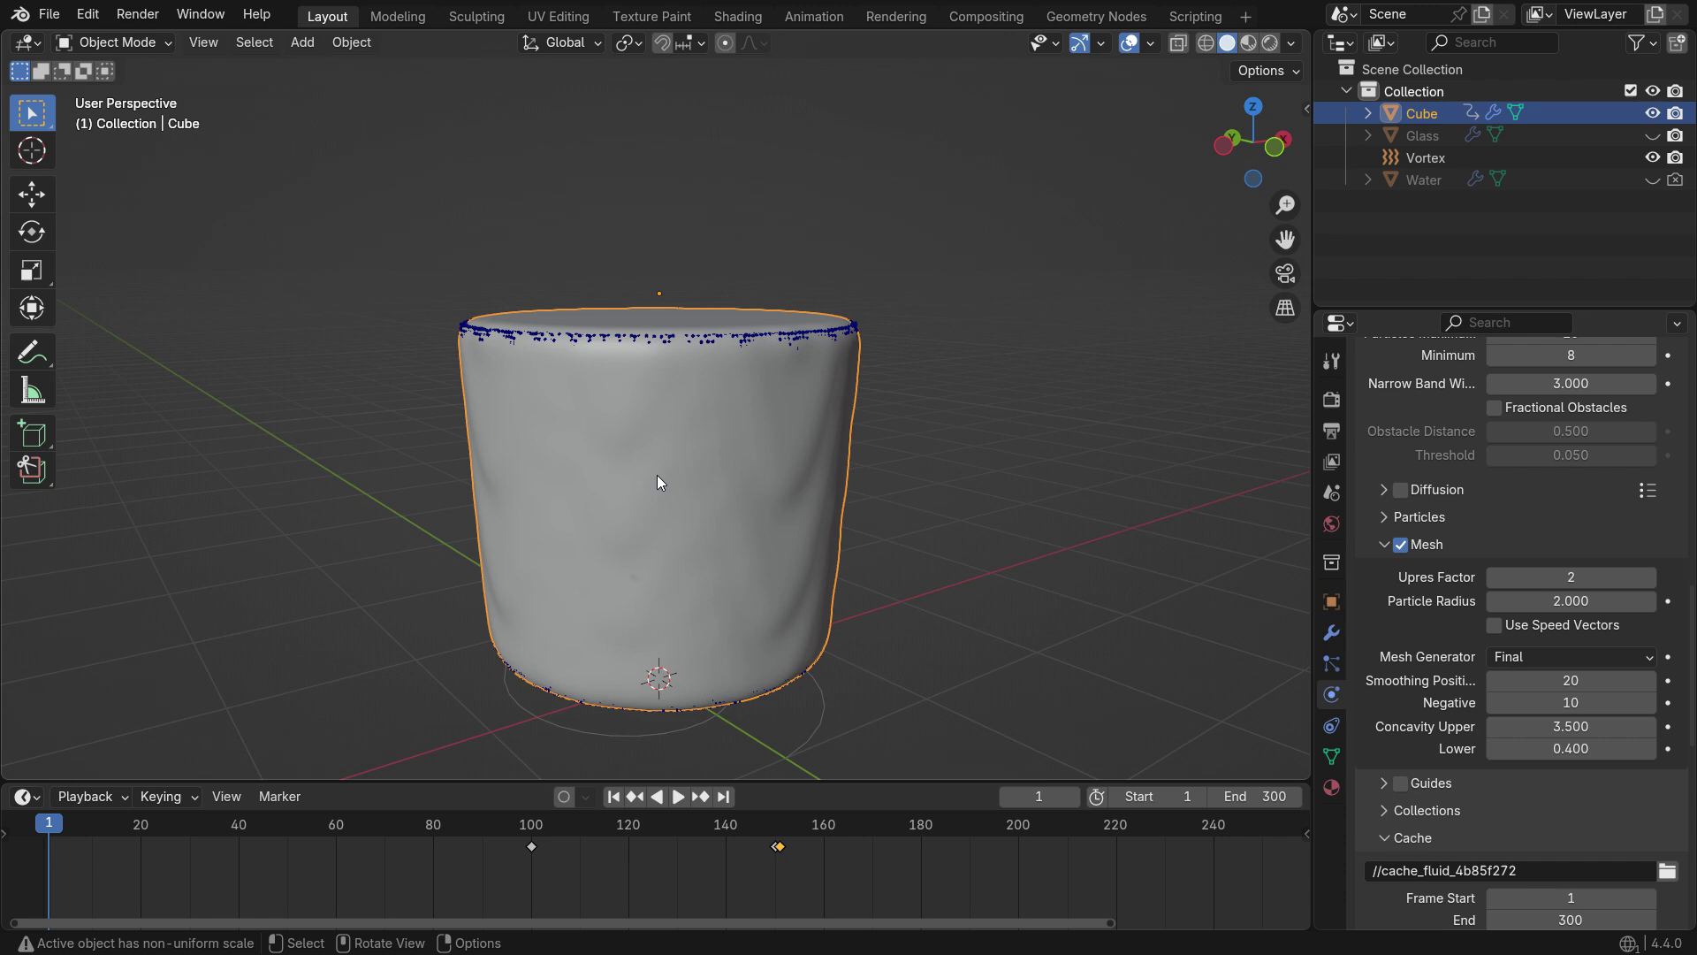
middle_click_drag(656, 475, 650, 537)
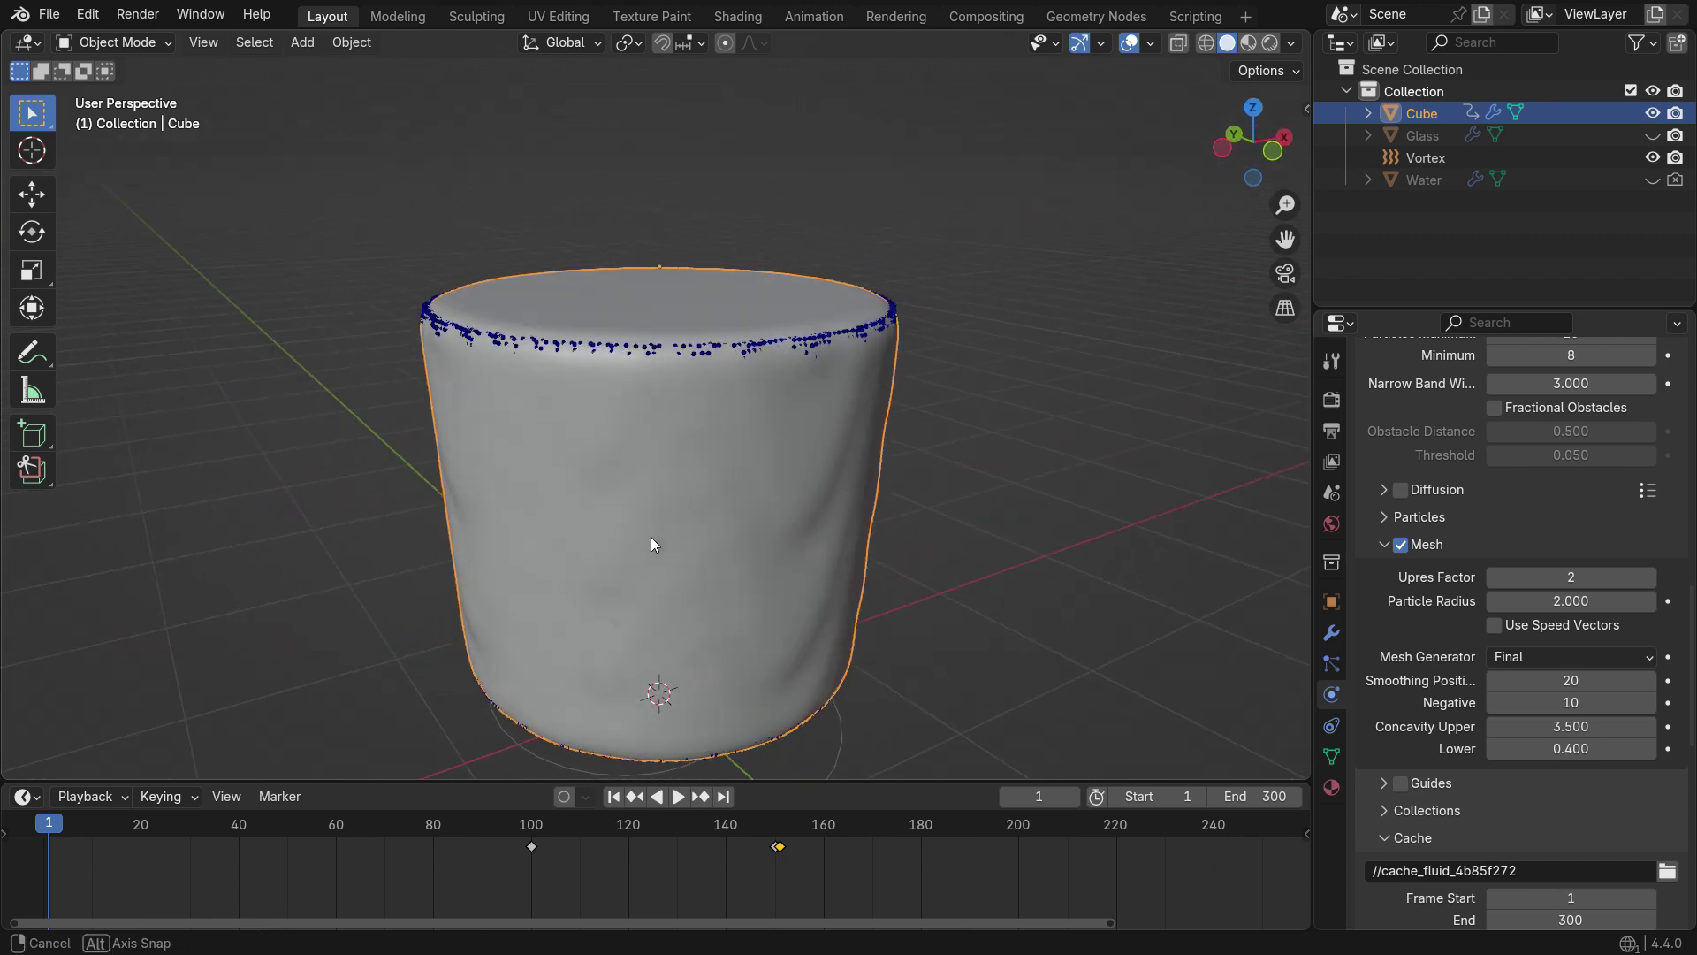
scroll(670, 484, "down", 1)
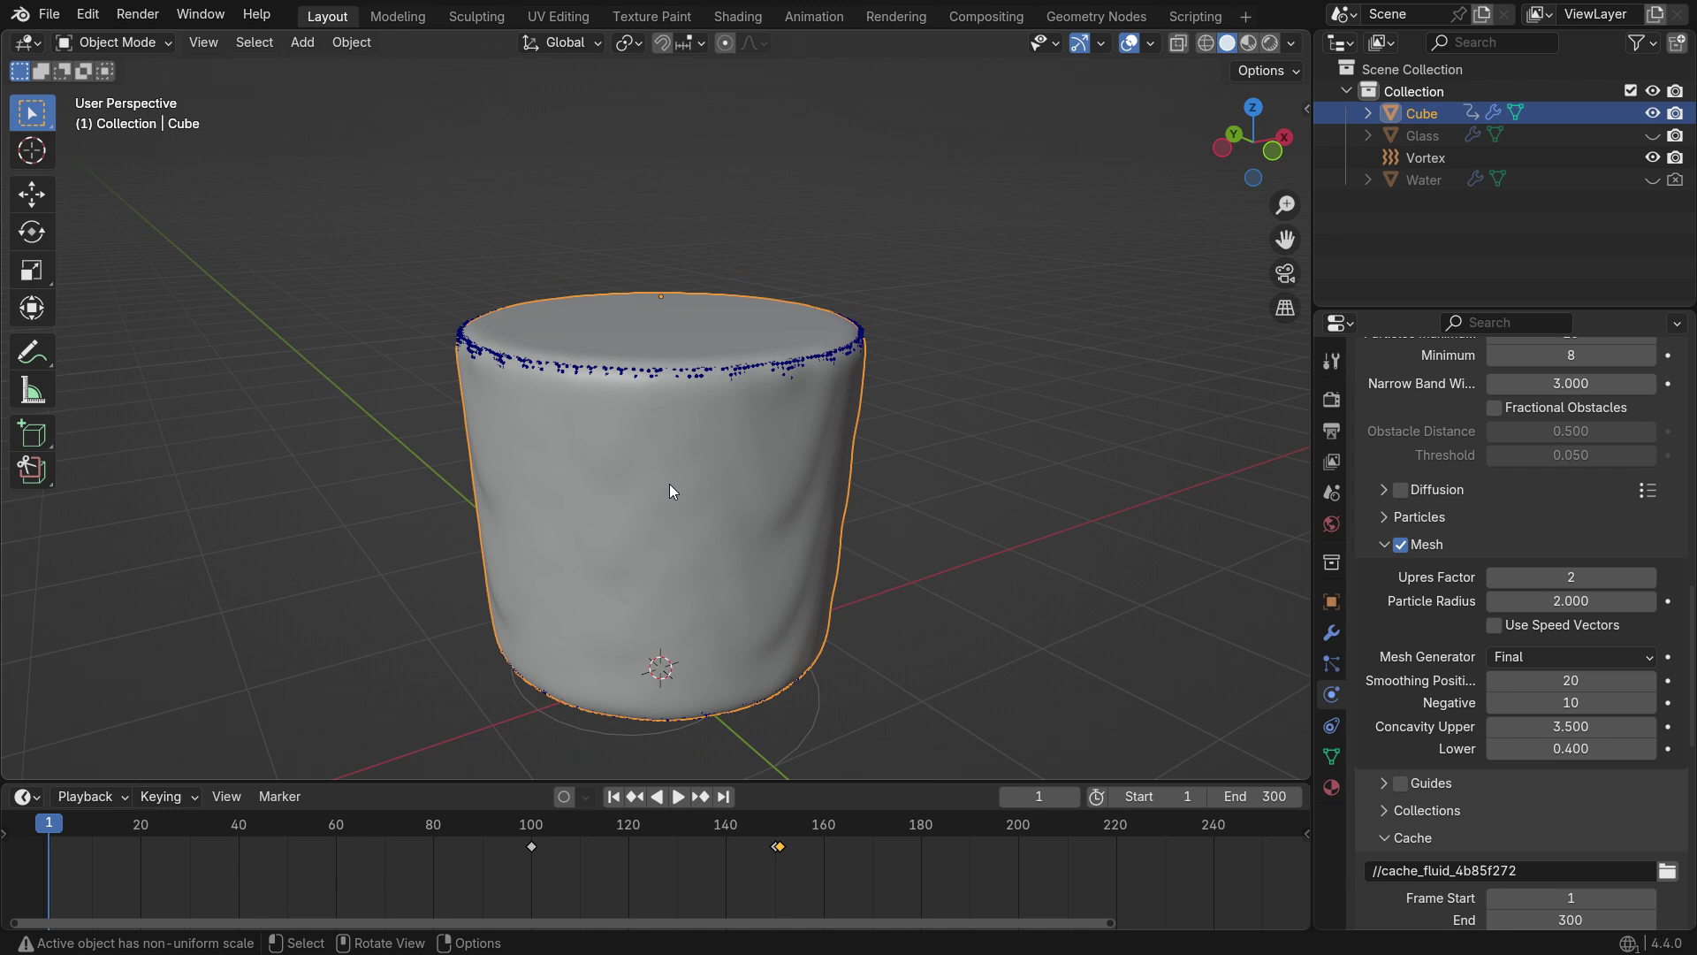
Go to frame 30 and keyframe the domain's positive and negative mesh smoothing there
left_click(1039, 797)
type("30")
key("Return")
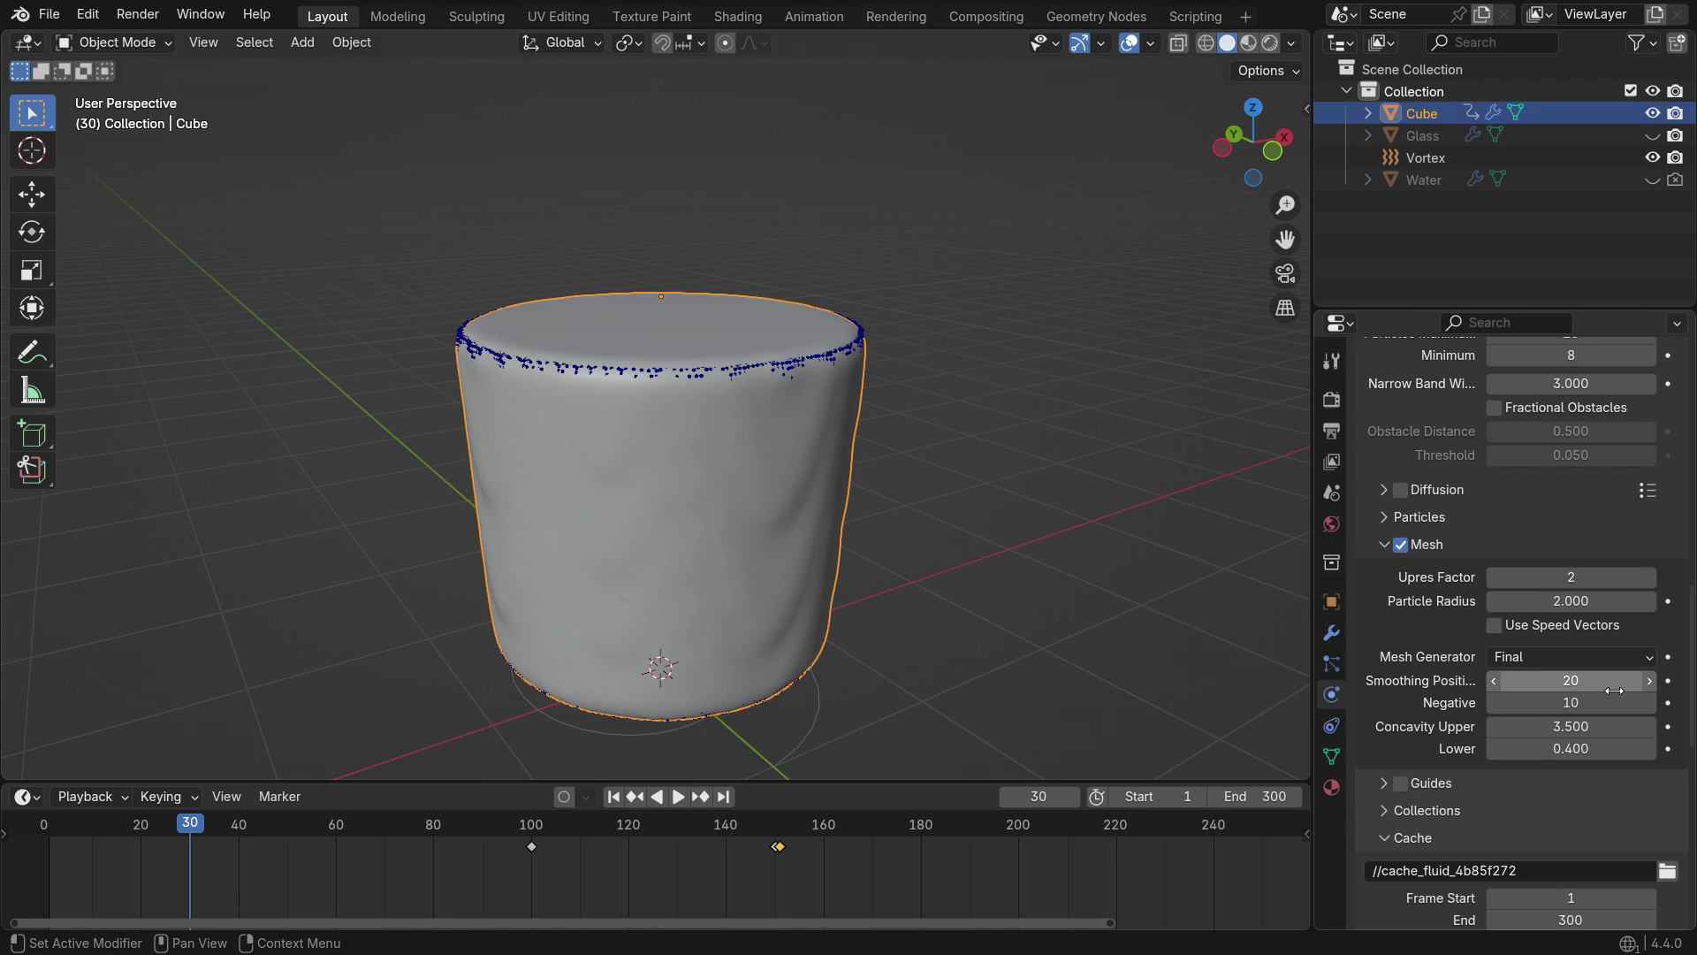
left_click(1668, 681)
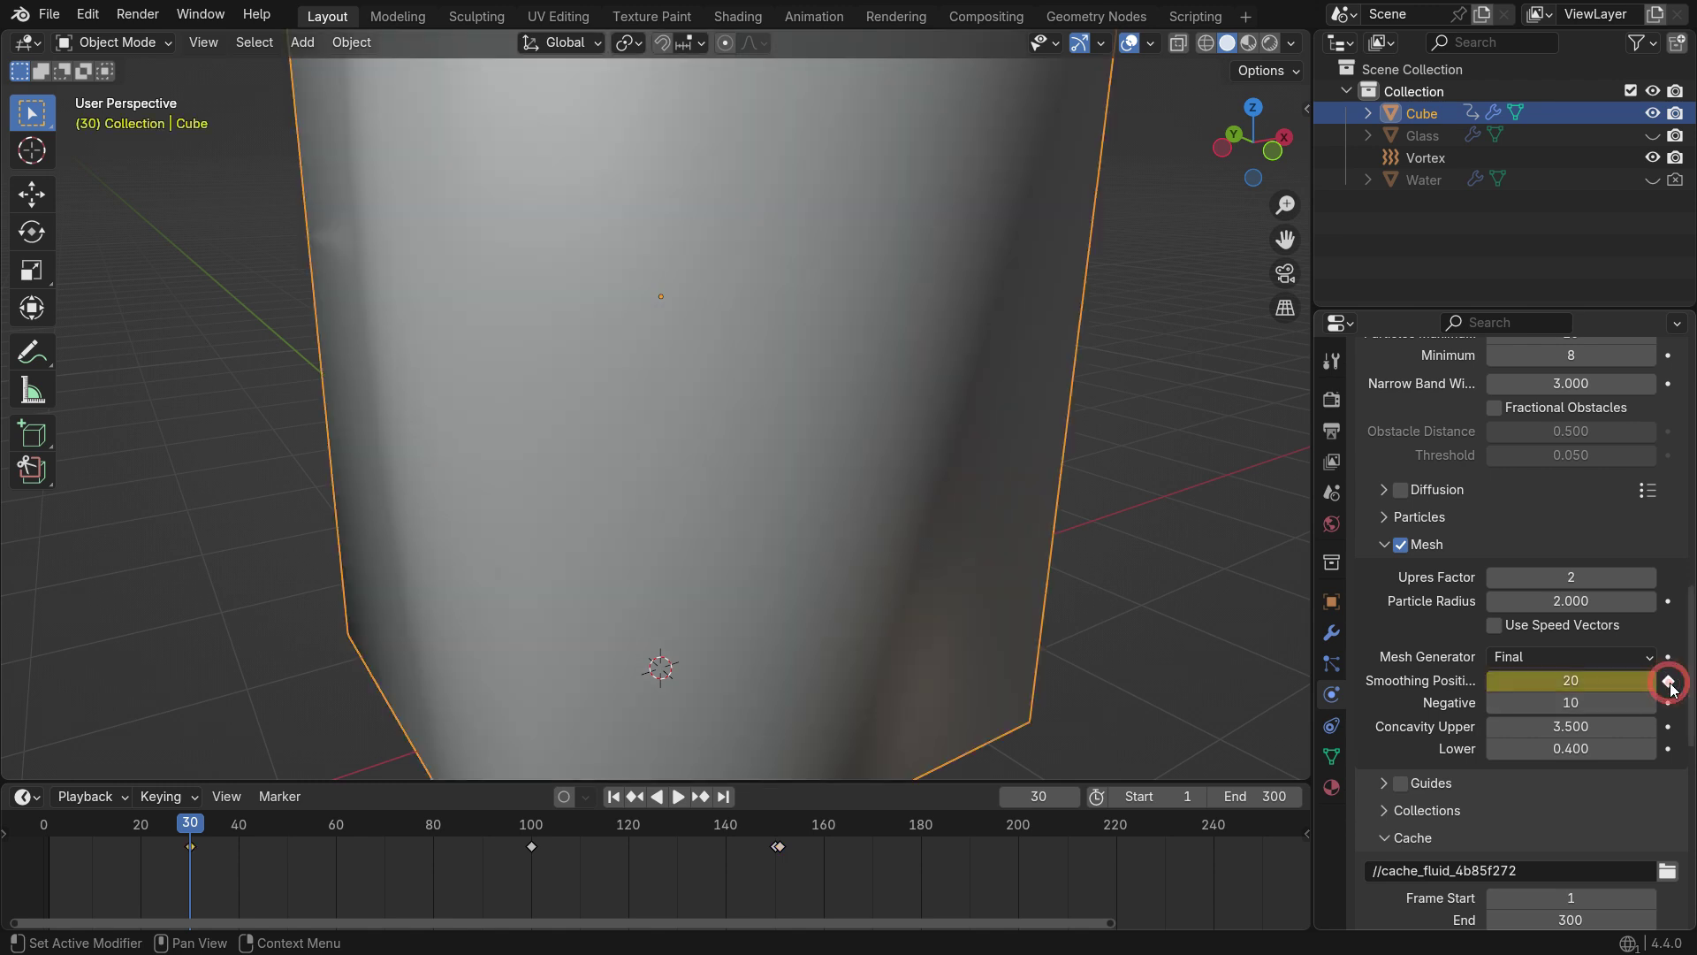
left_click(1669, 703)
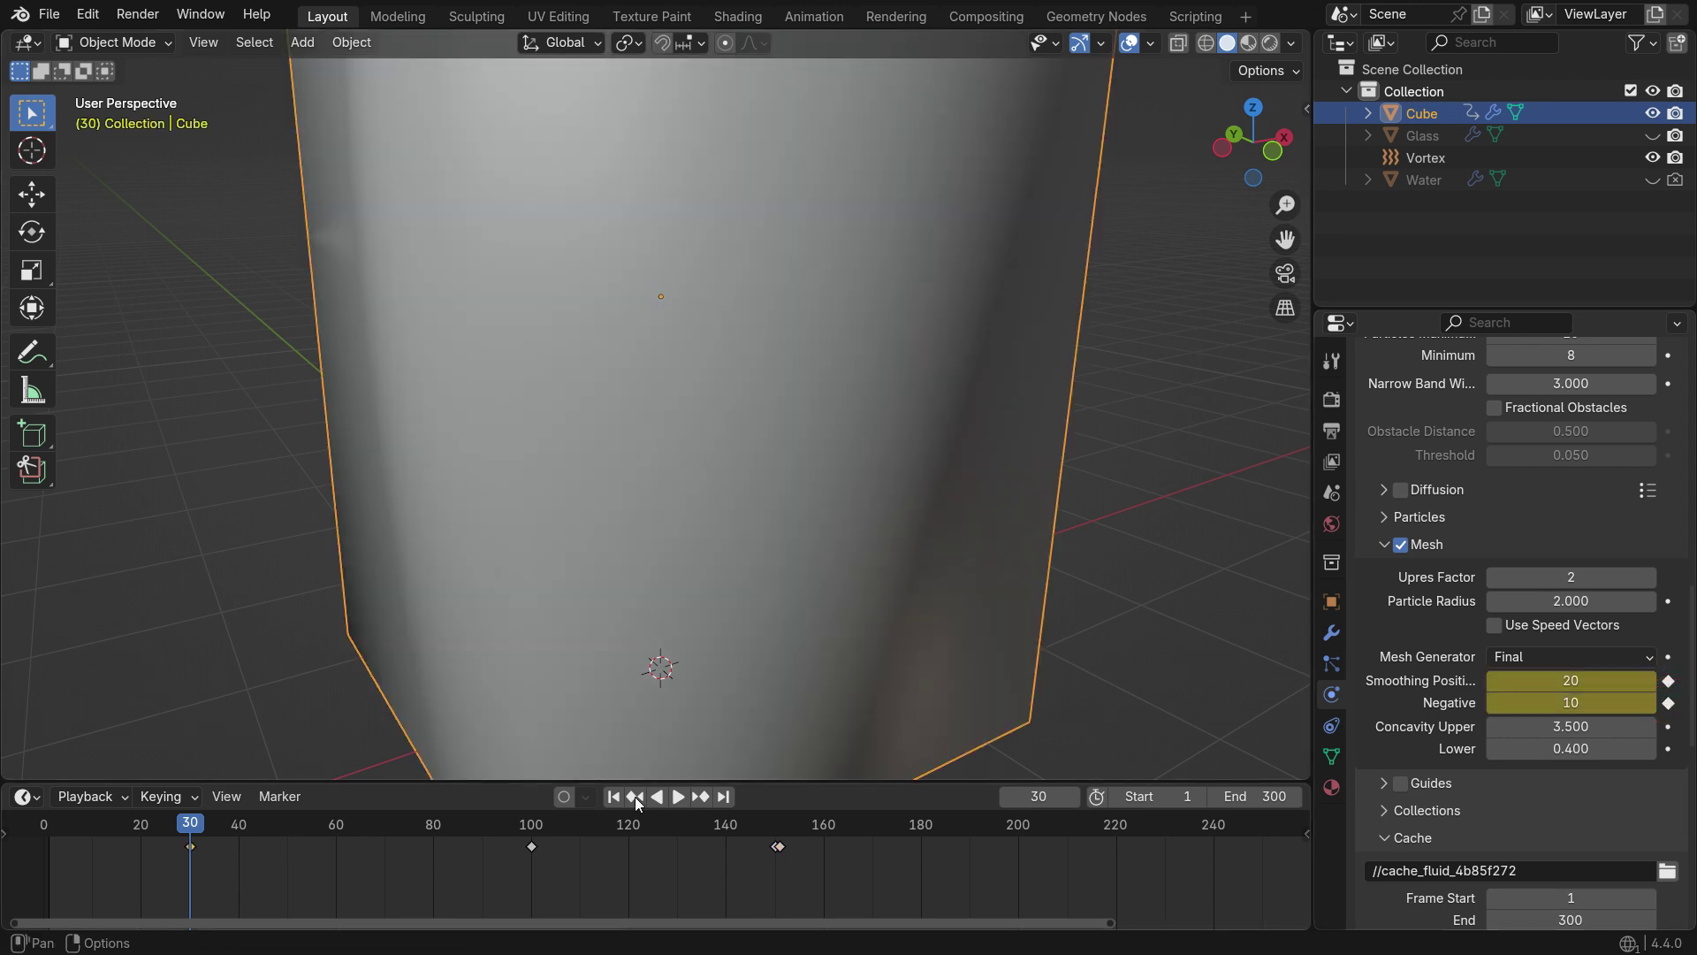
At frame 70, set positive and negative mesh smoothing to 1 and keyframe both values
key("space")
left_click_drag(226, 838, 411, 855)
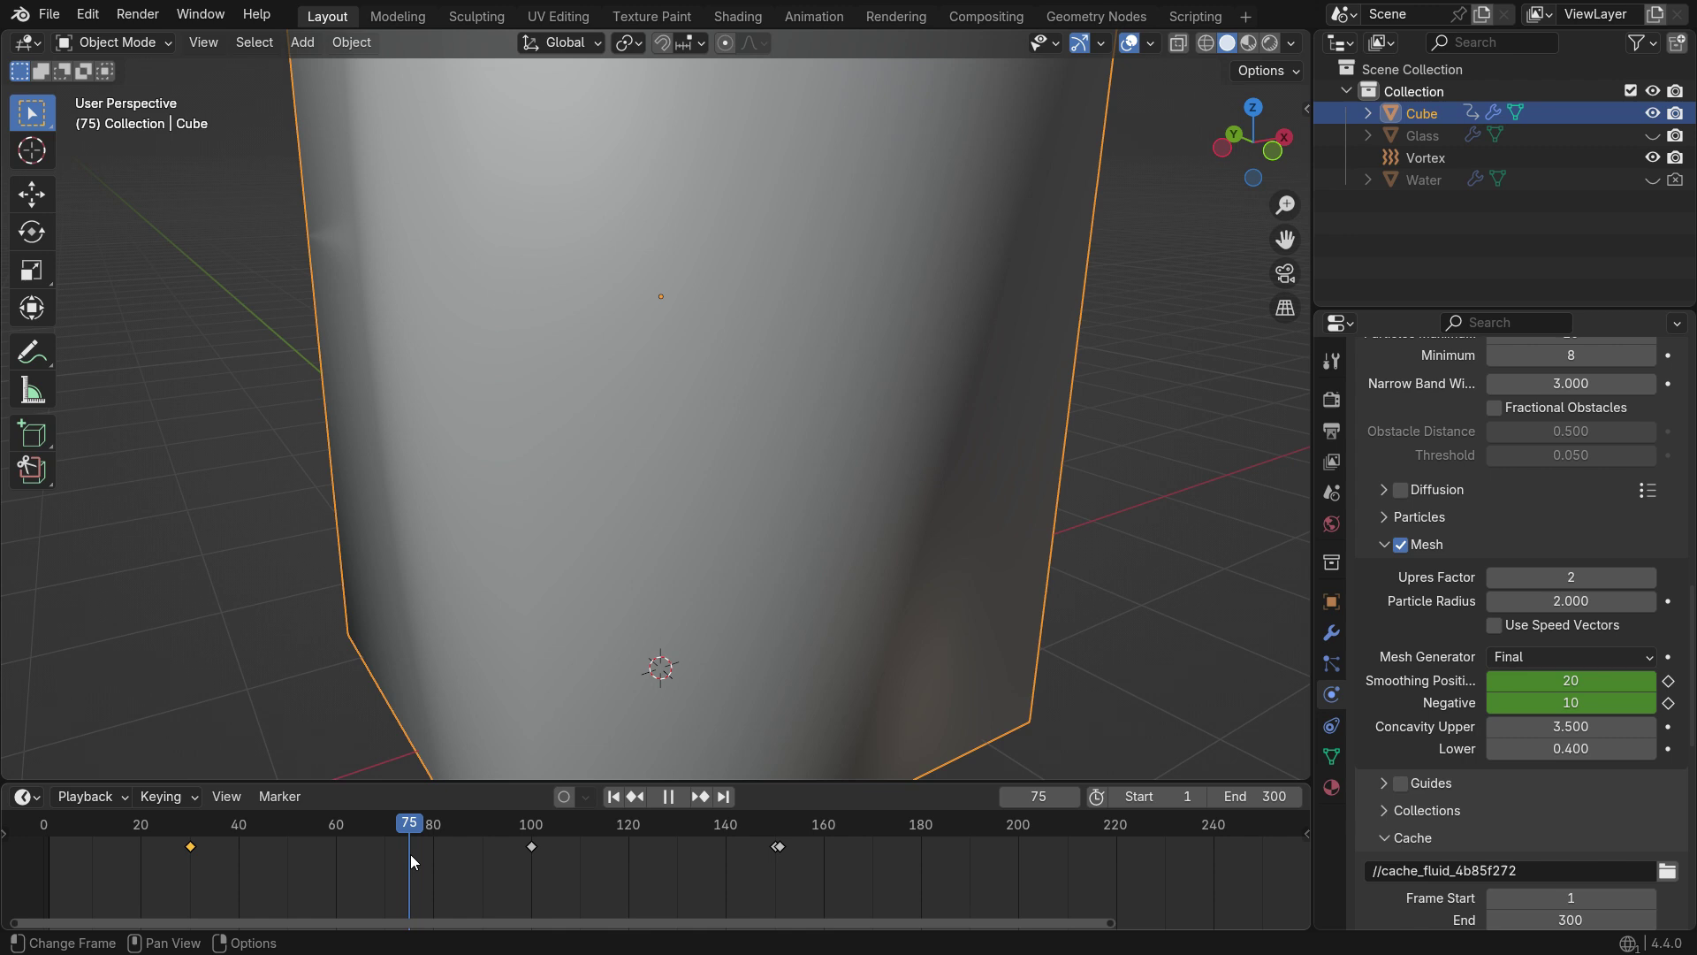
key("space")
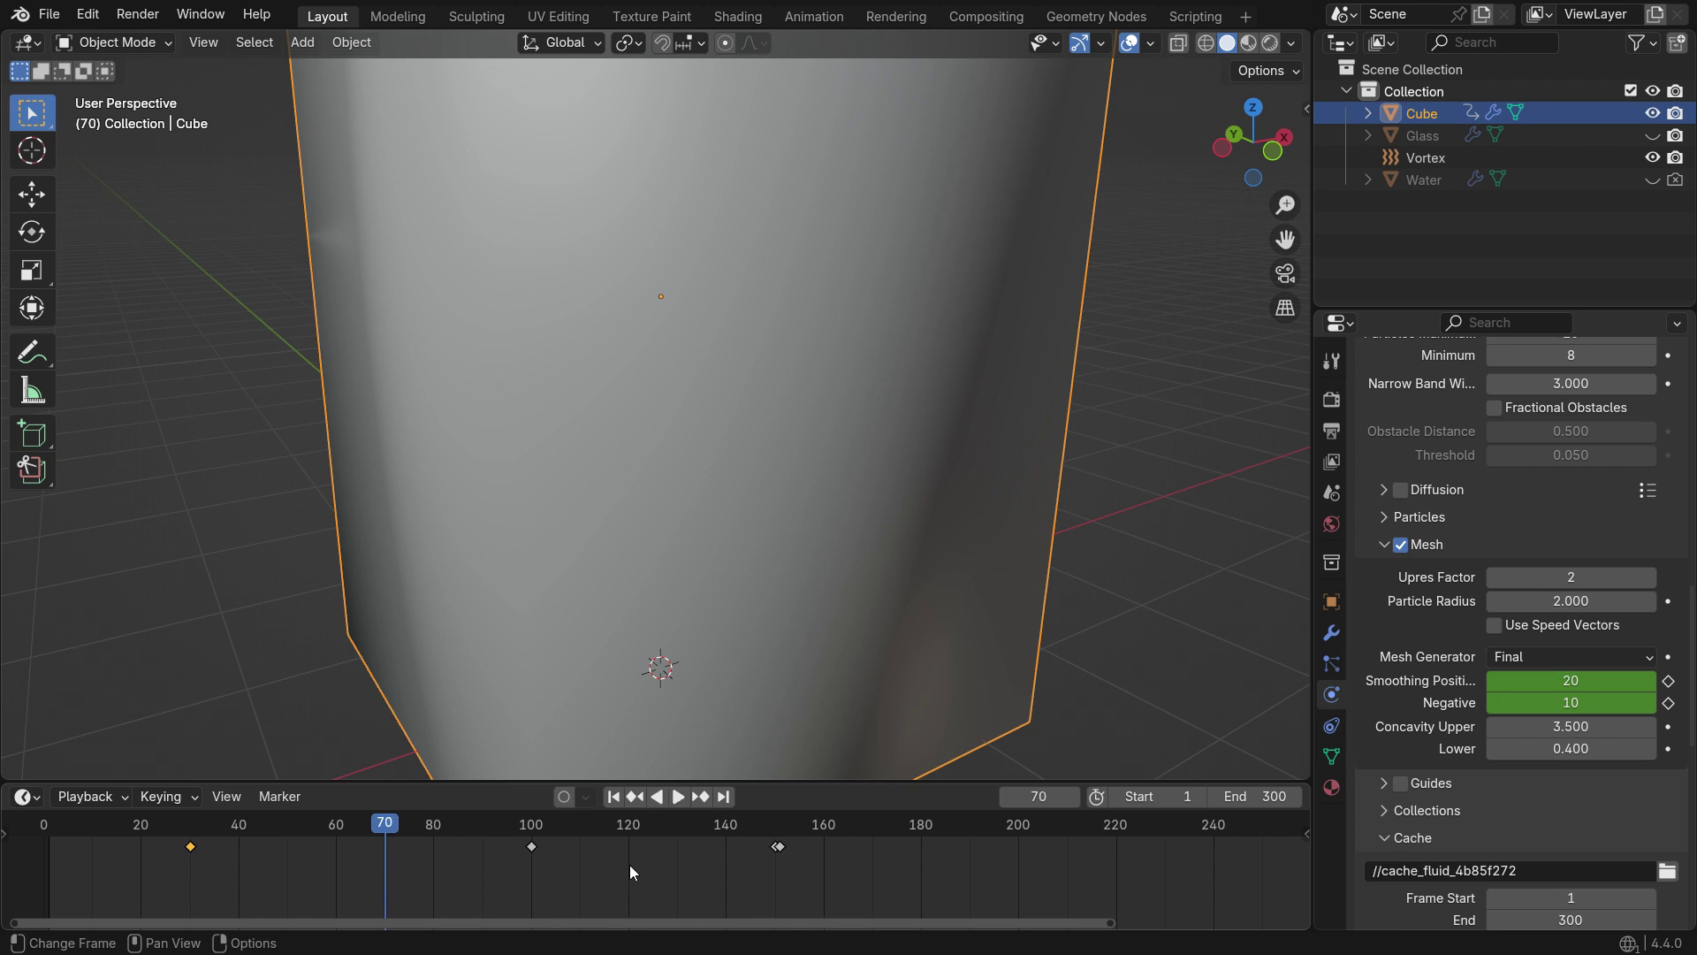
left_click(1602, 680)
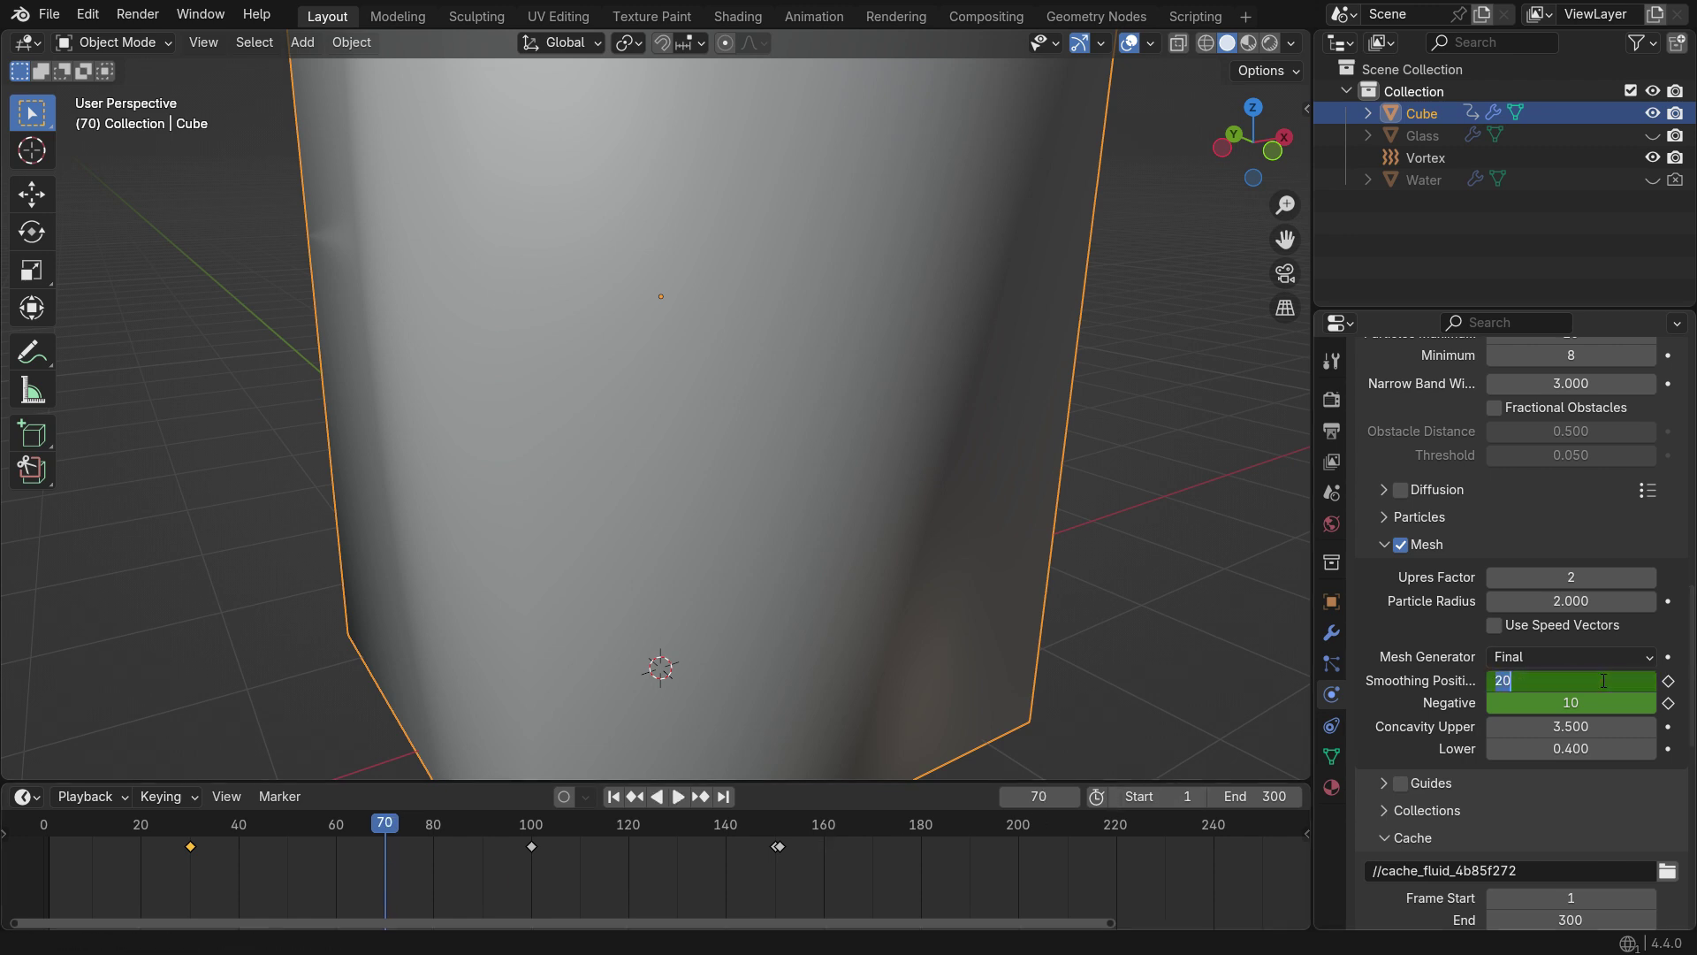
type("1")
key("Return")
left_click(1605, 698)
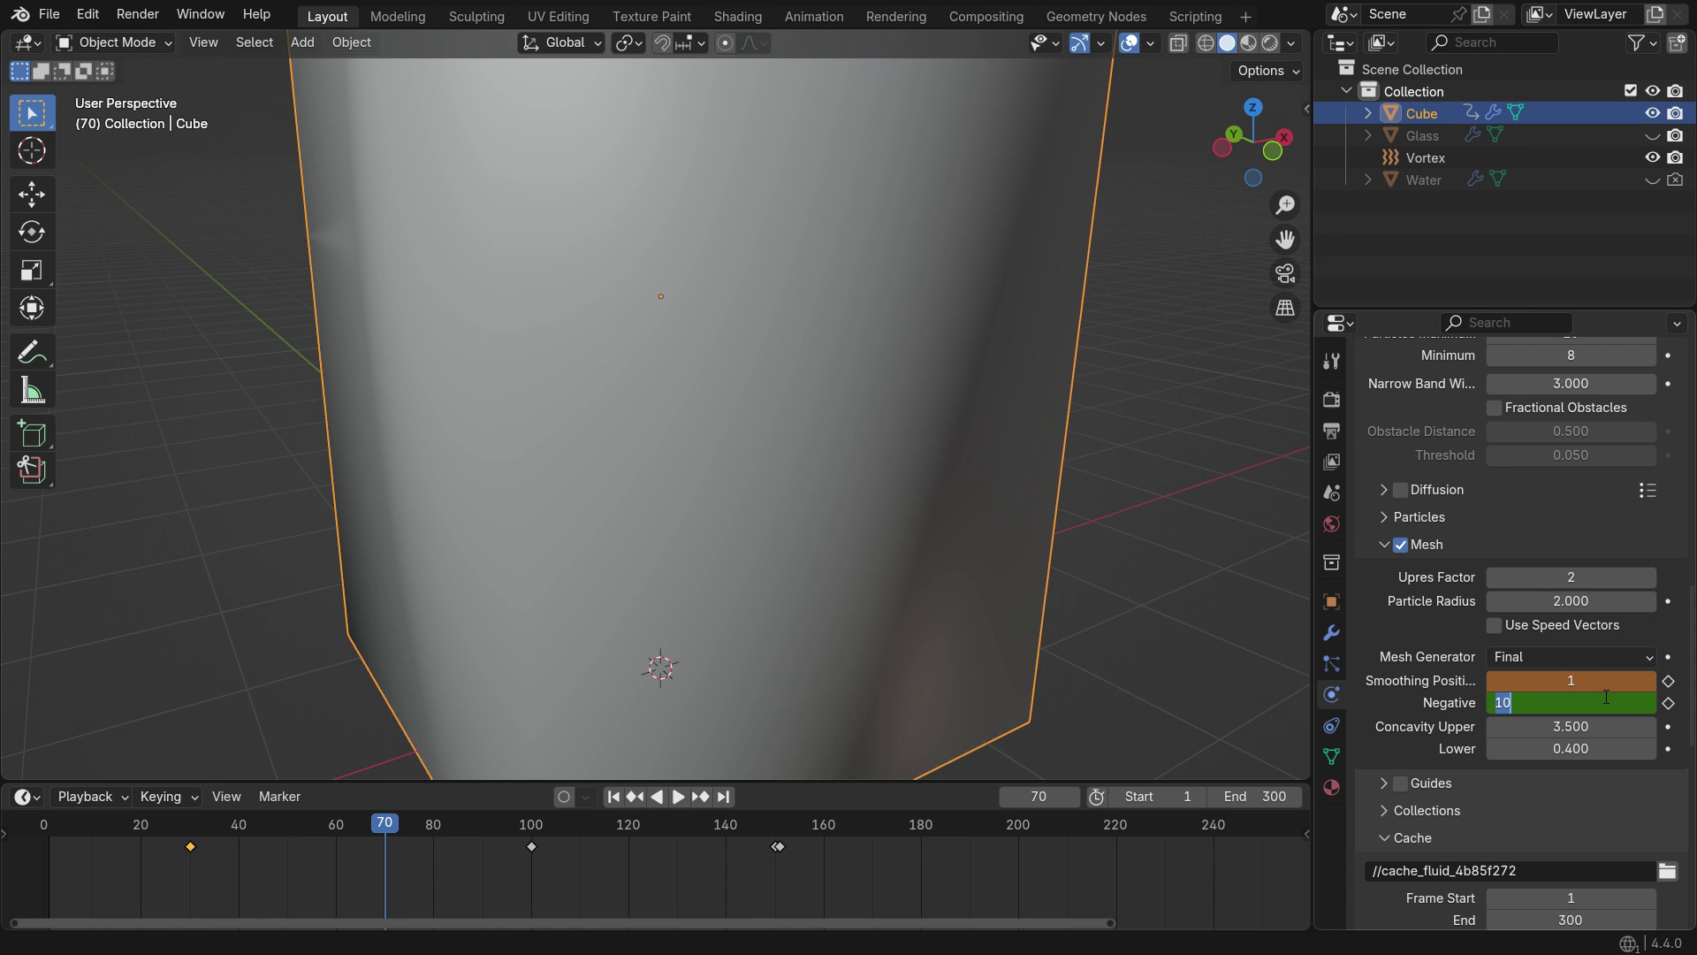
type("1")
key("Return")
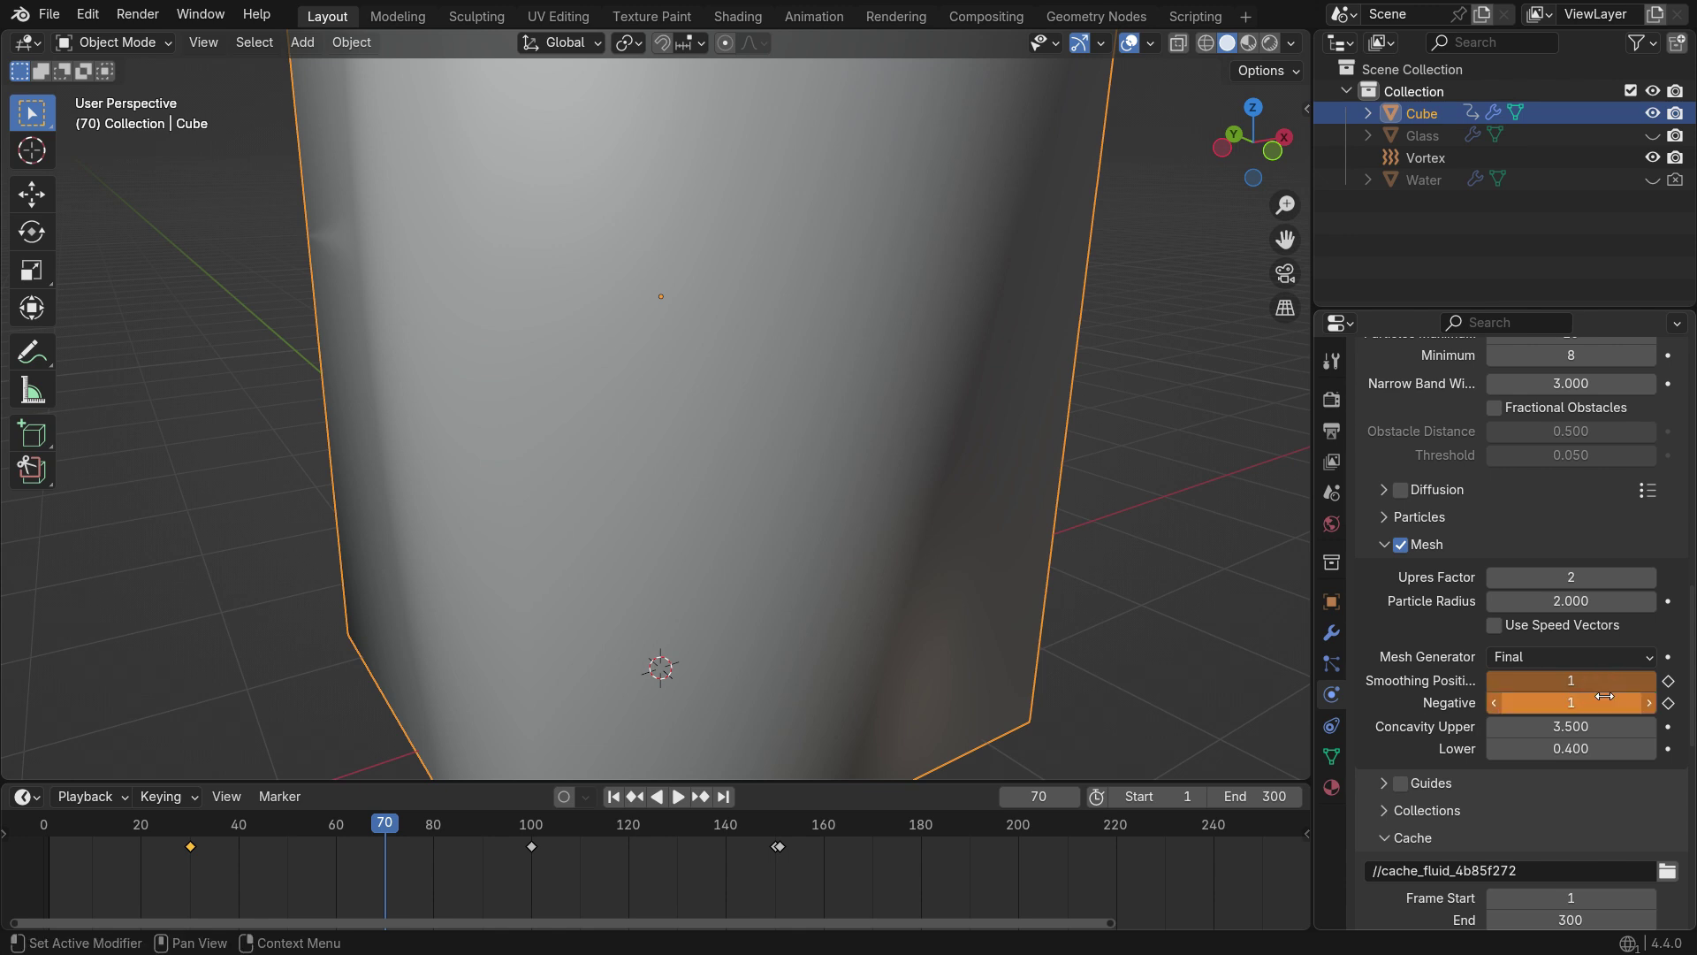
left_click(1669, 680)
left_click(1668, 703)
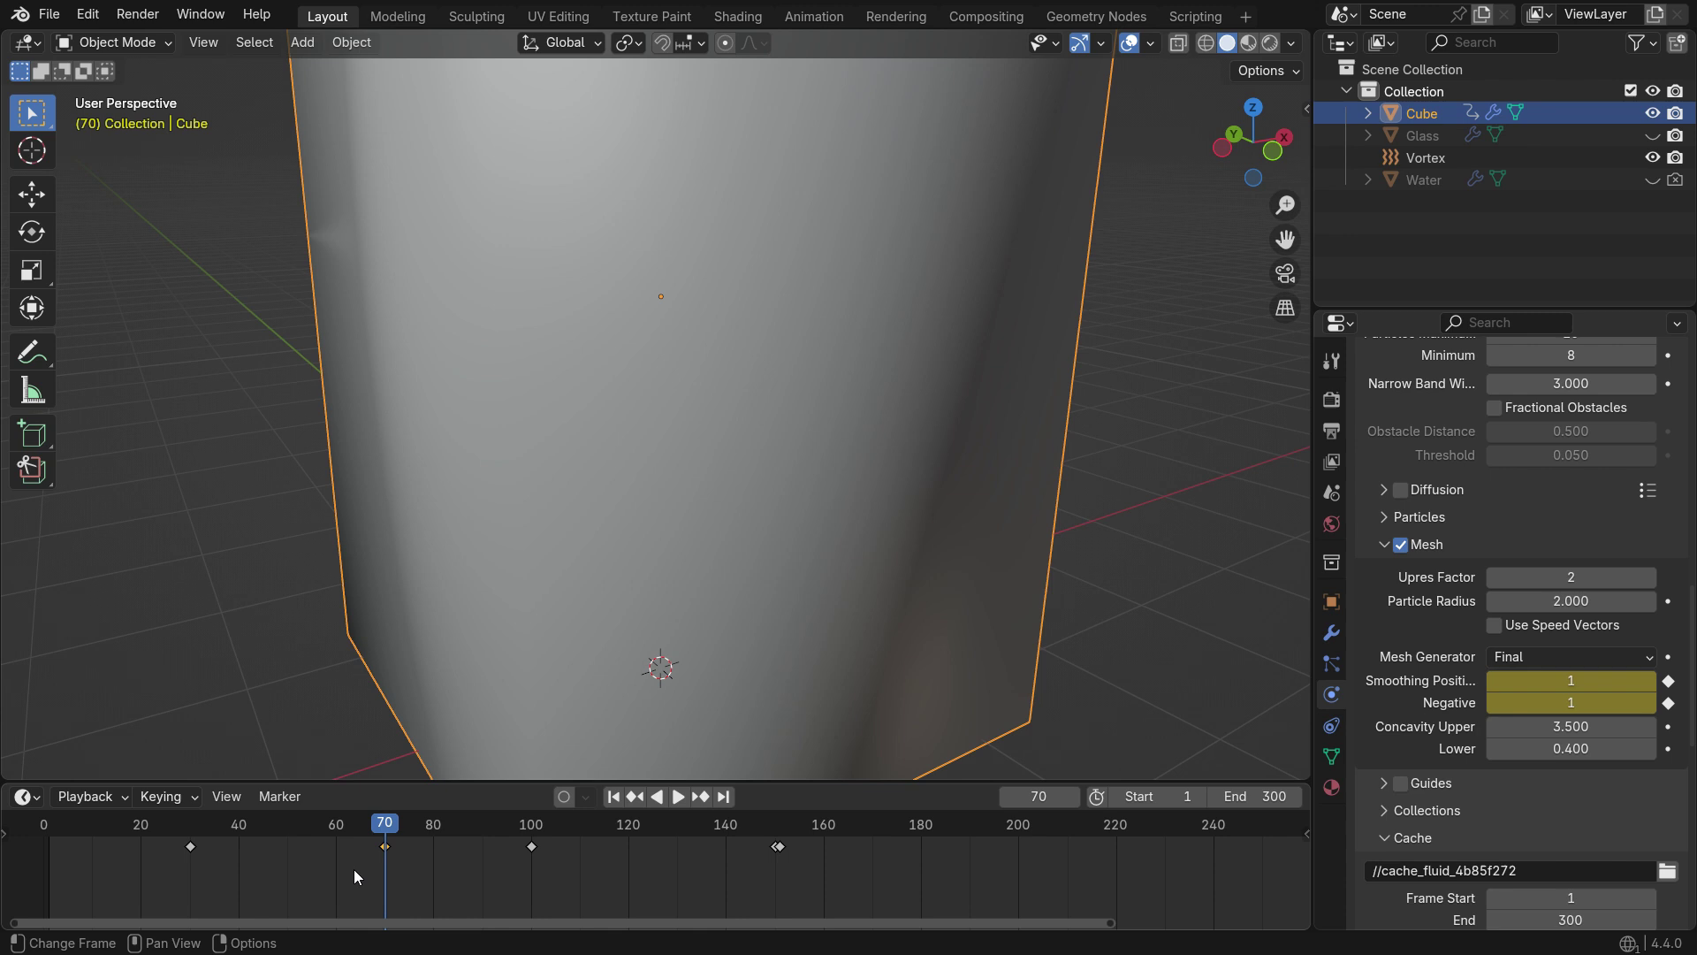
Duplicate the smoothing keyframes at frame 70 to frame 120
left_click_drag(354, 877, 428, 839)
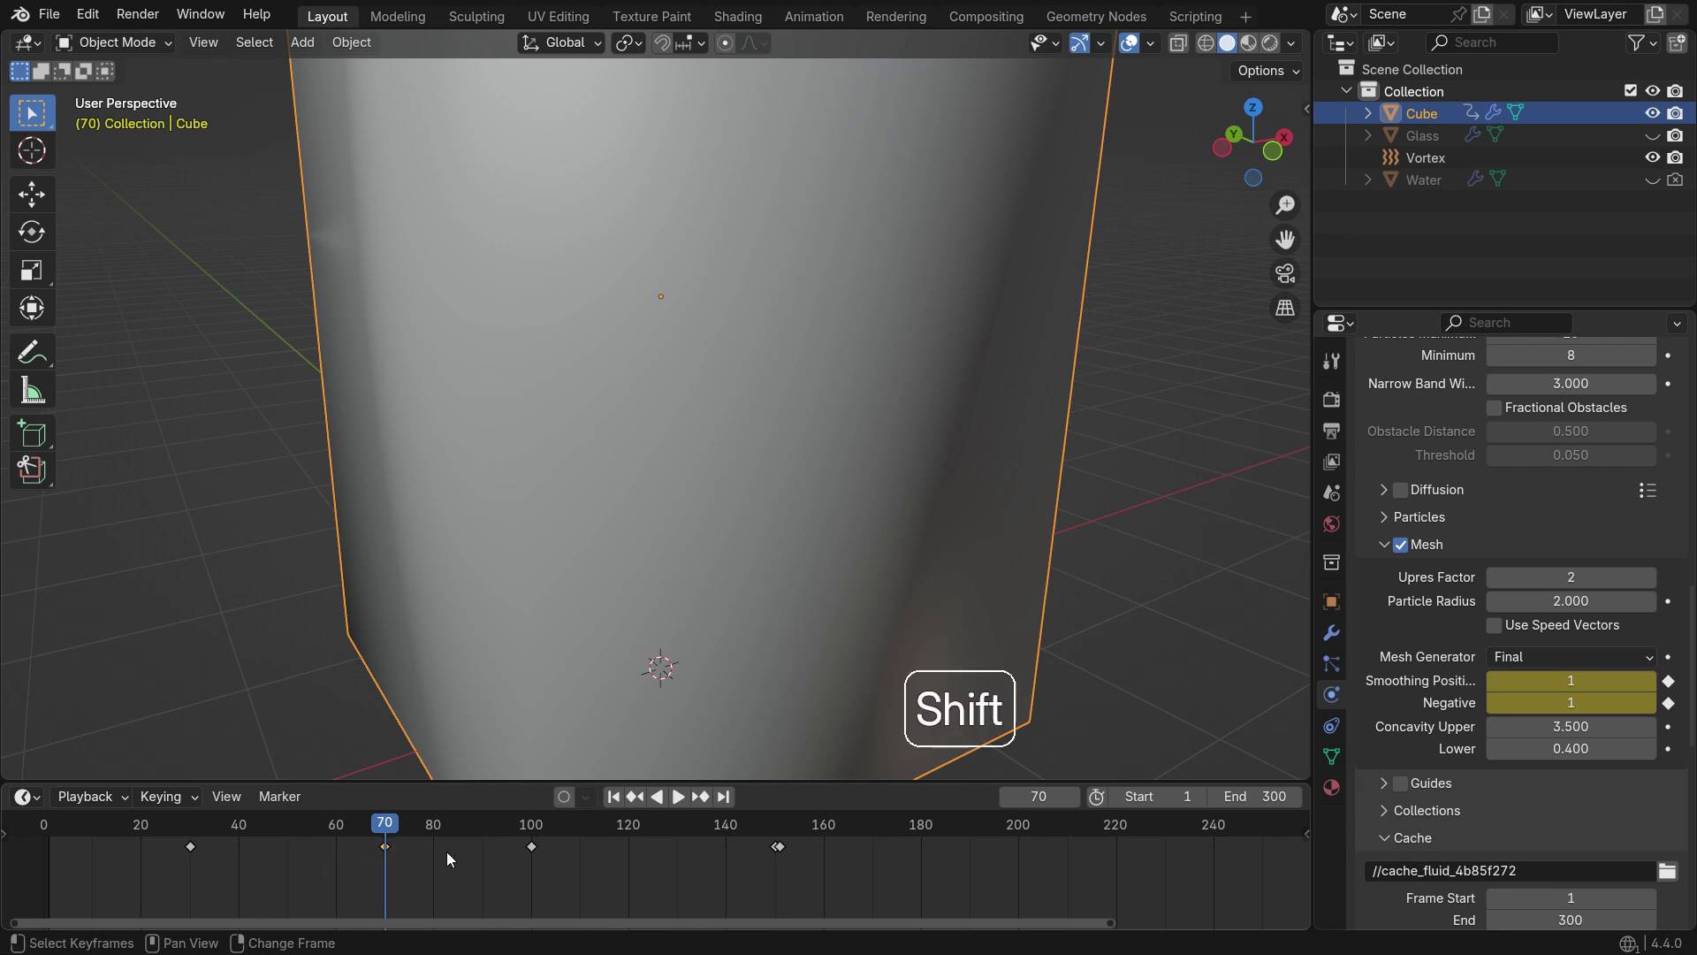
key("shift+d")
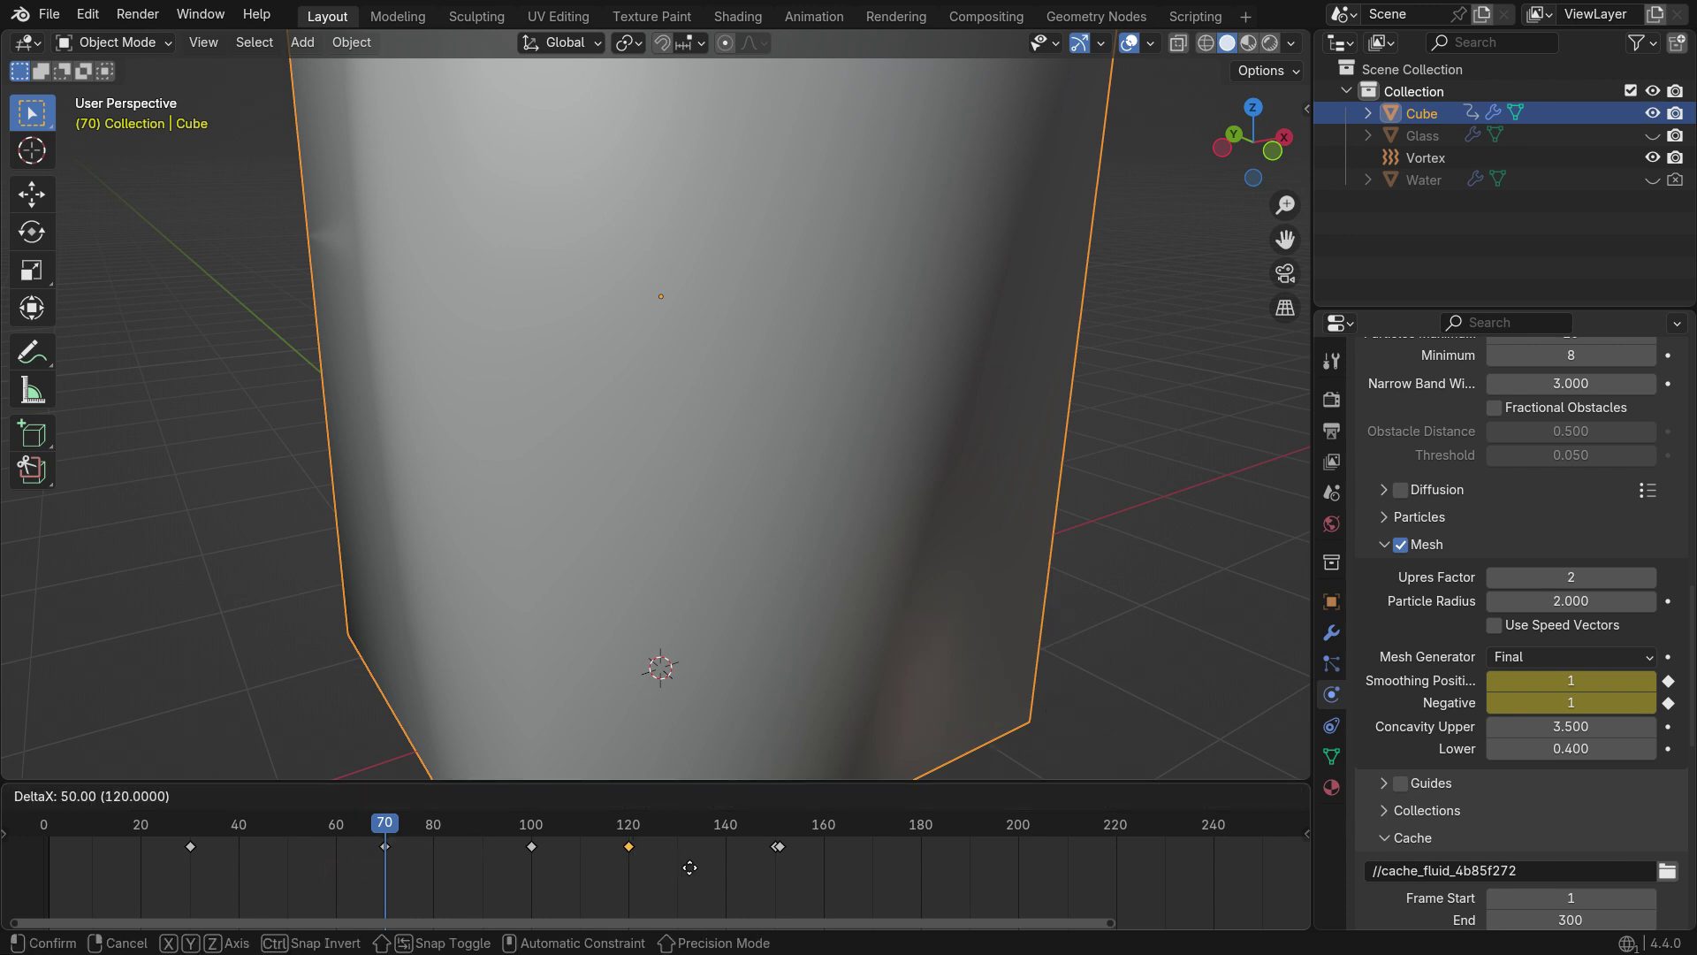
left_click(689, 867)
Duplicate the smoothing keyframes at frame 30 to frame 250
left_click_drag(184, 865, 221, 836)
key("shift+d")
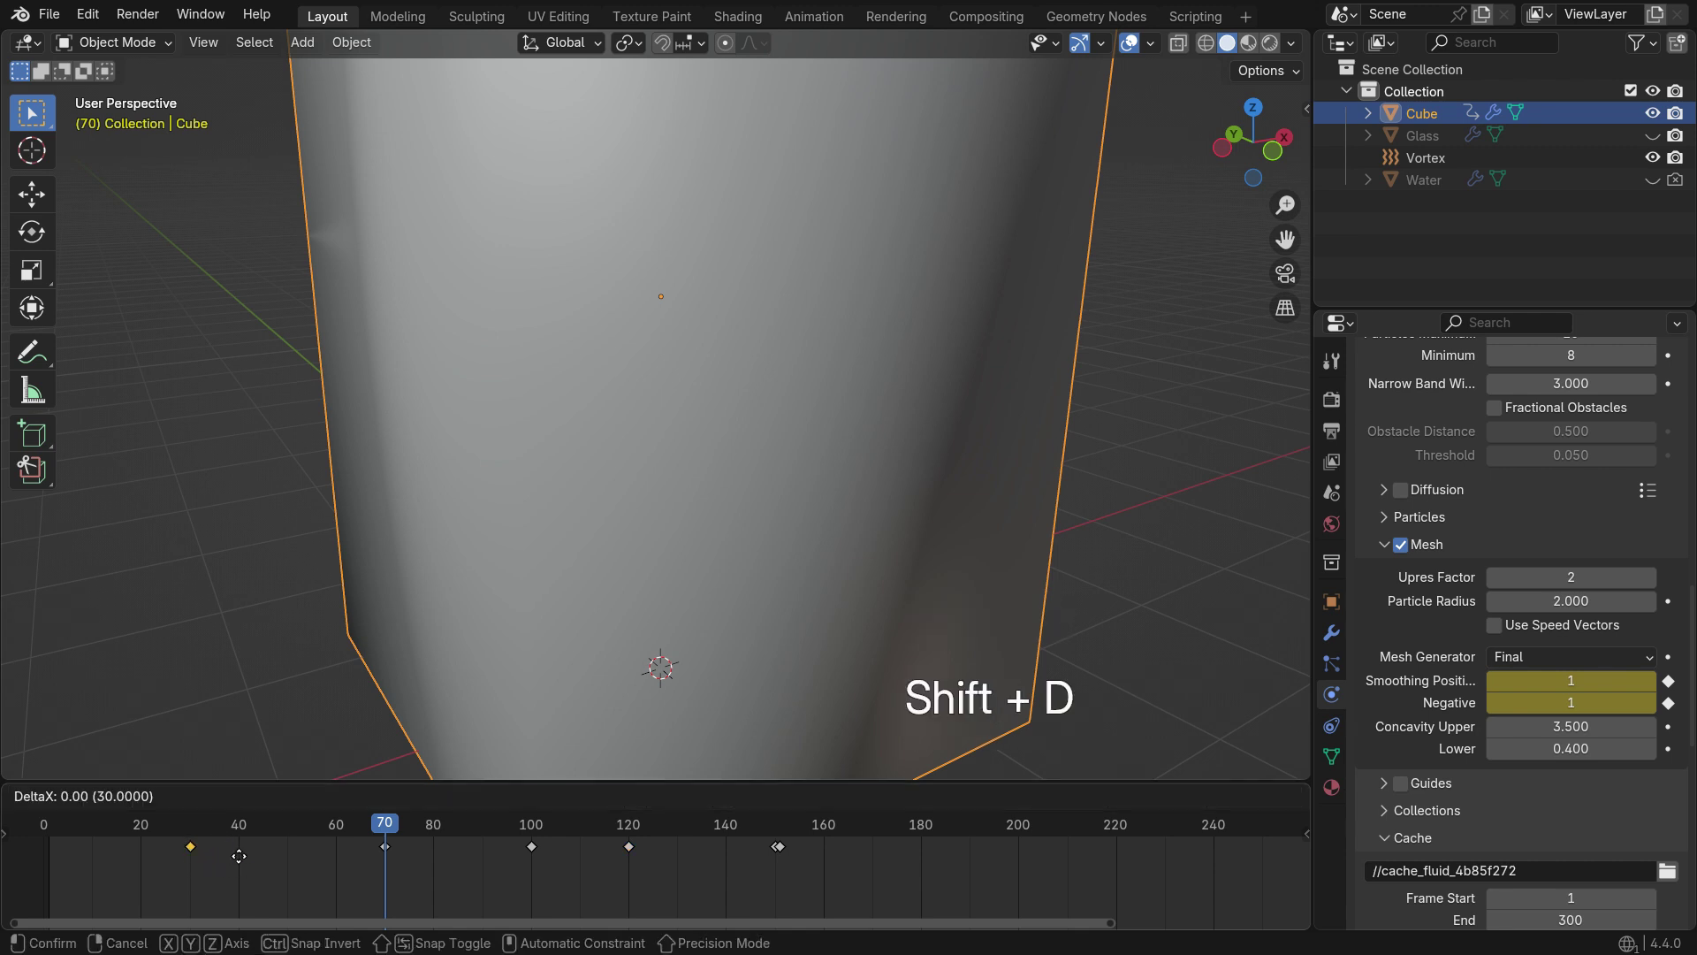
left_click(2, 903)
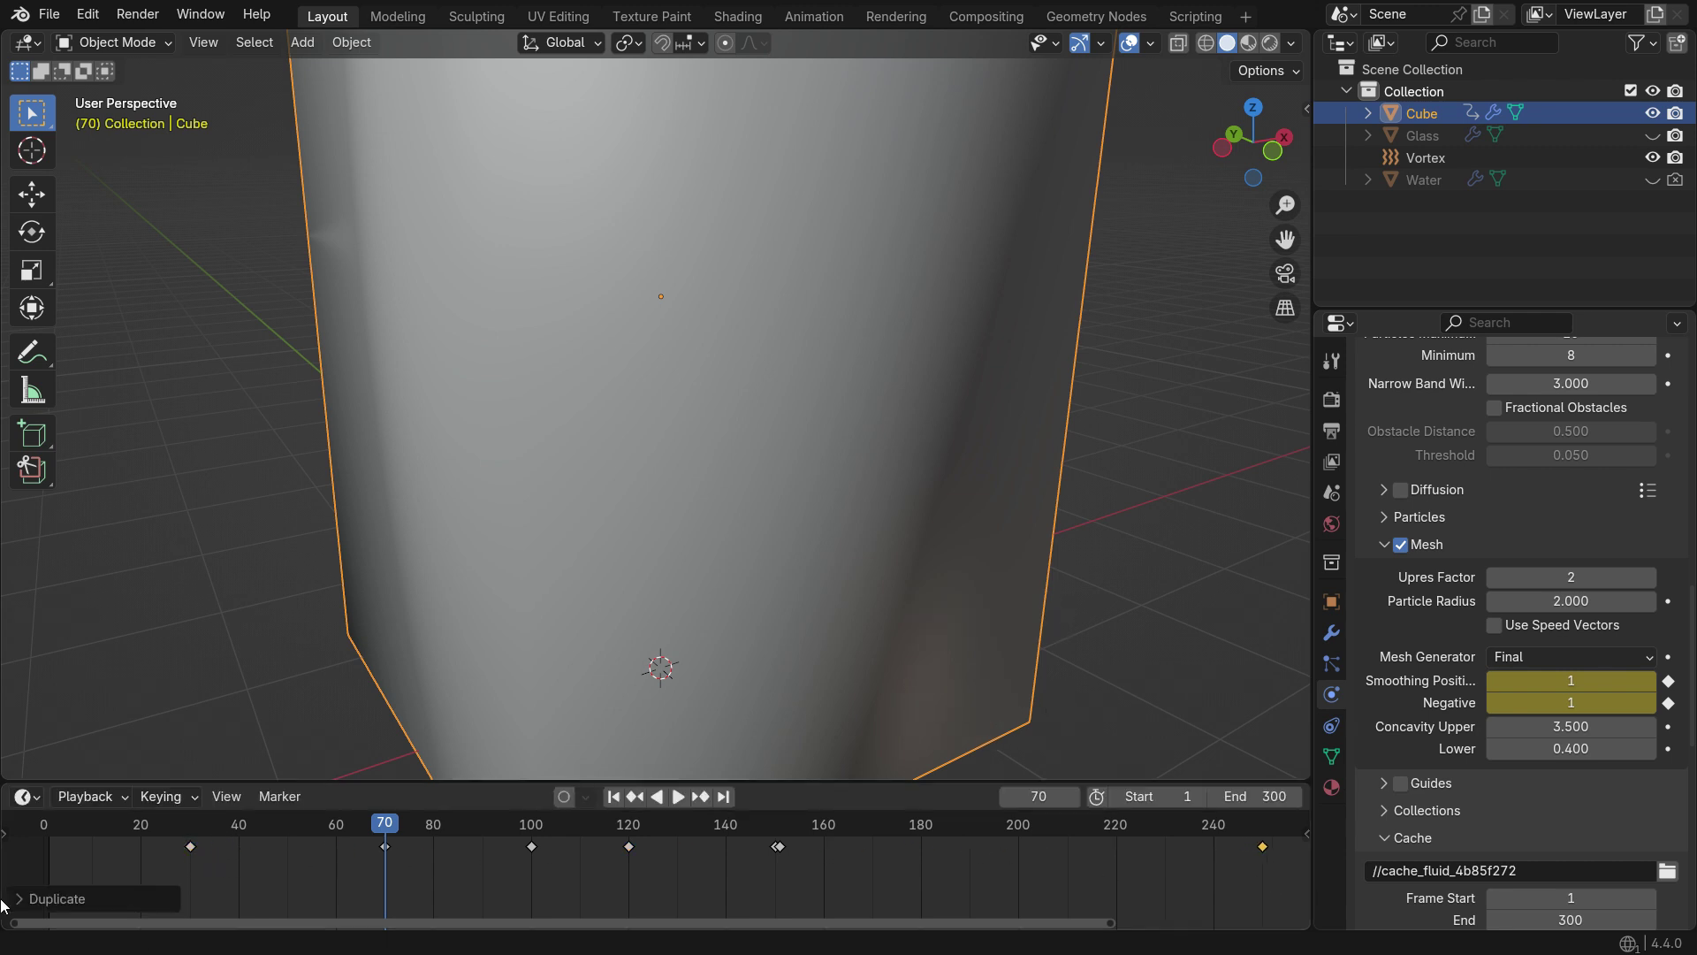
mouse_move(859, 922)
left_mouse_down()
mouse_move(1039, 926)
mouse_move(885, 928)
left_mouse_up()
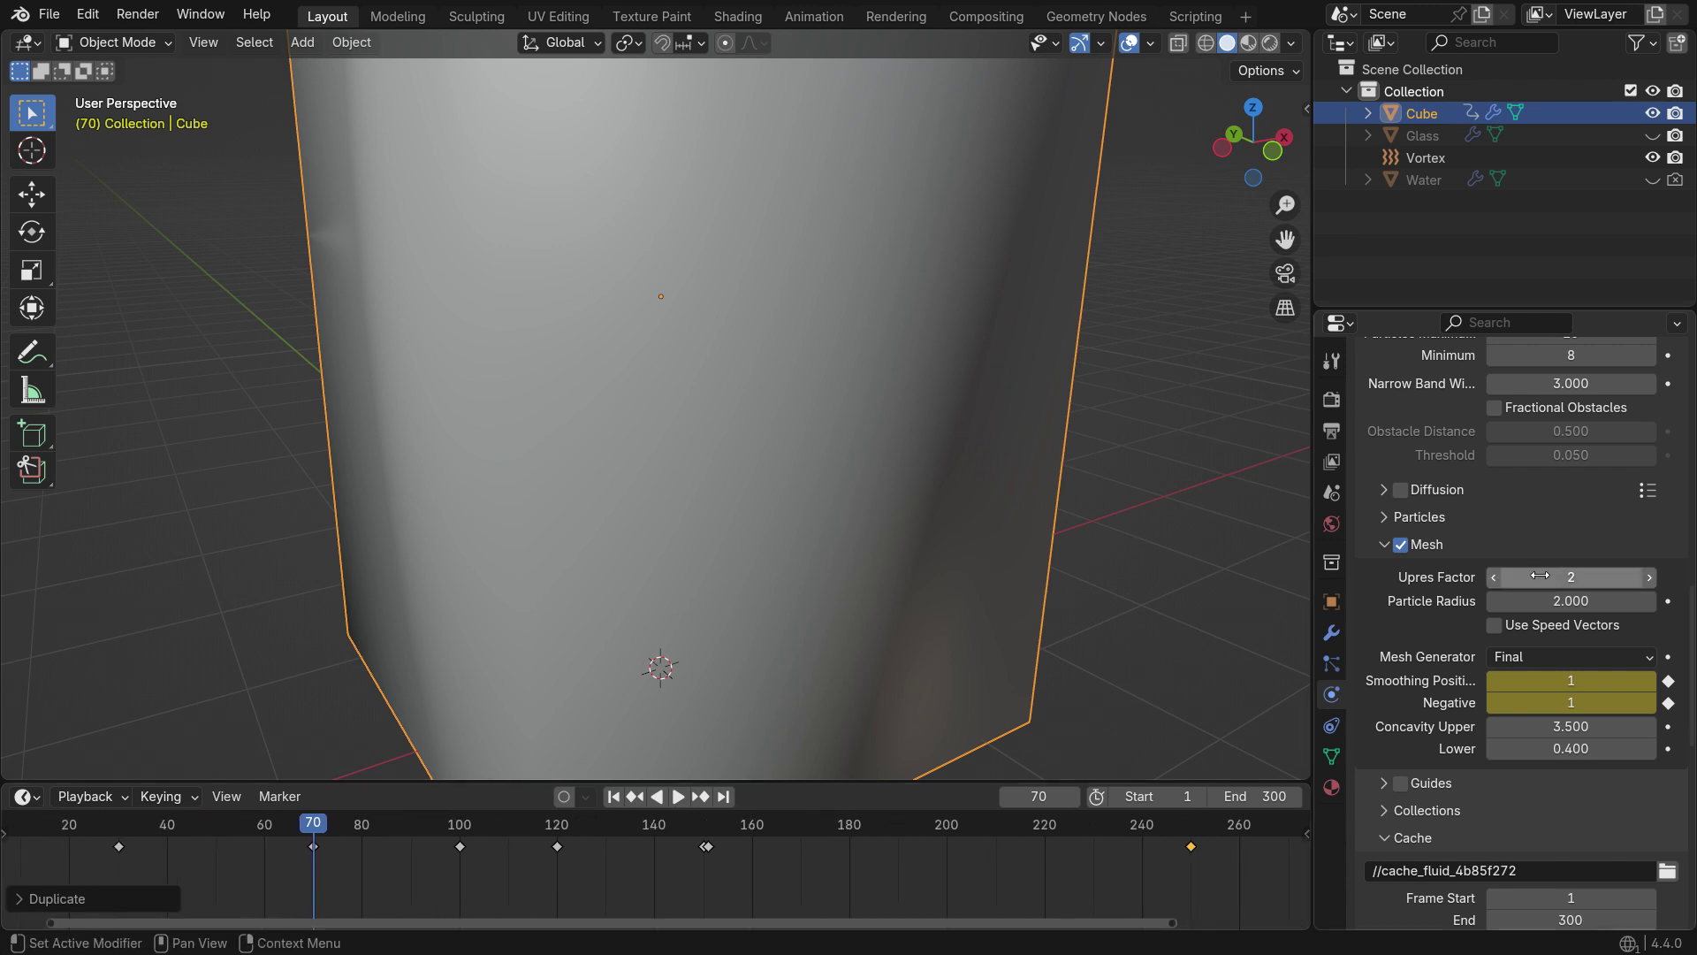
Set the fluid domain's cache type back to All
scroll(1532, 649, "down", 2)
scroll(1532, 649, "up", 4)
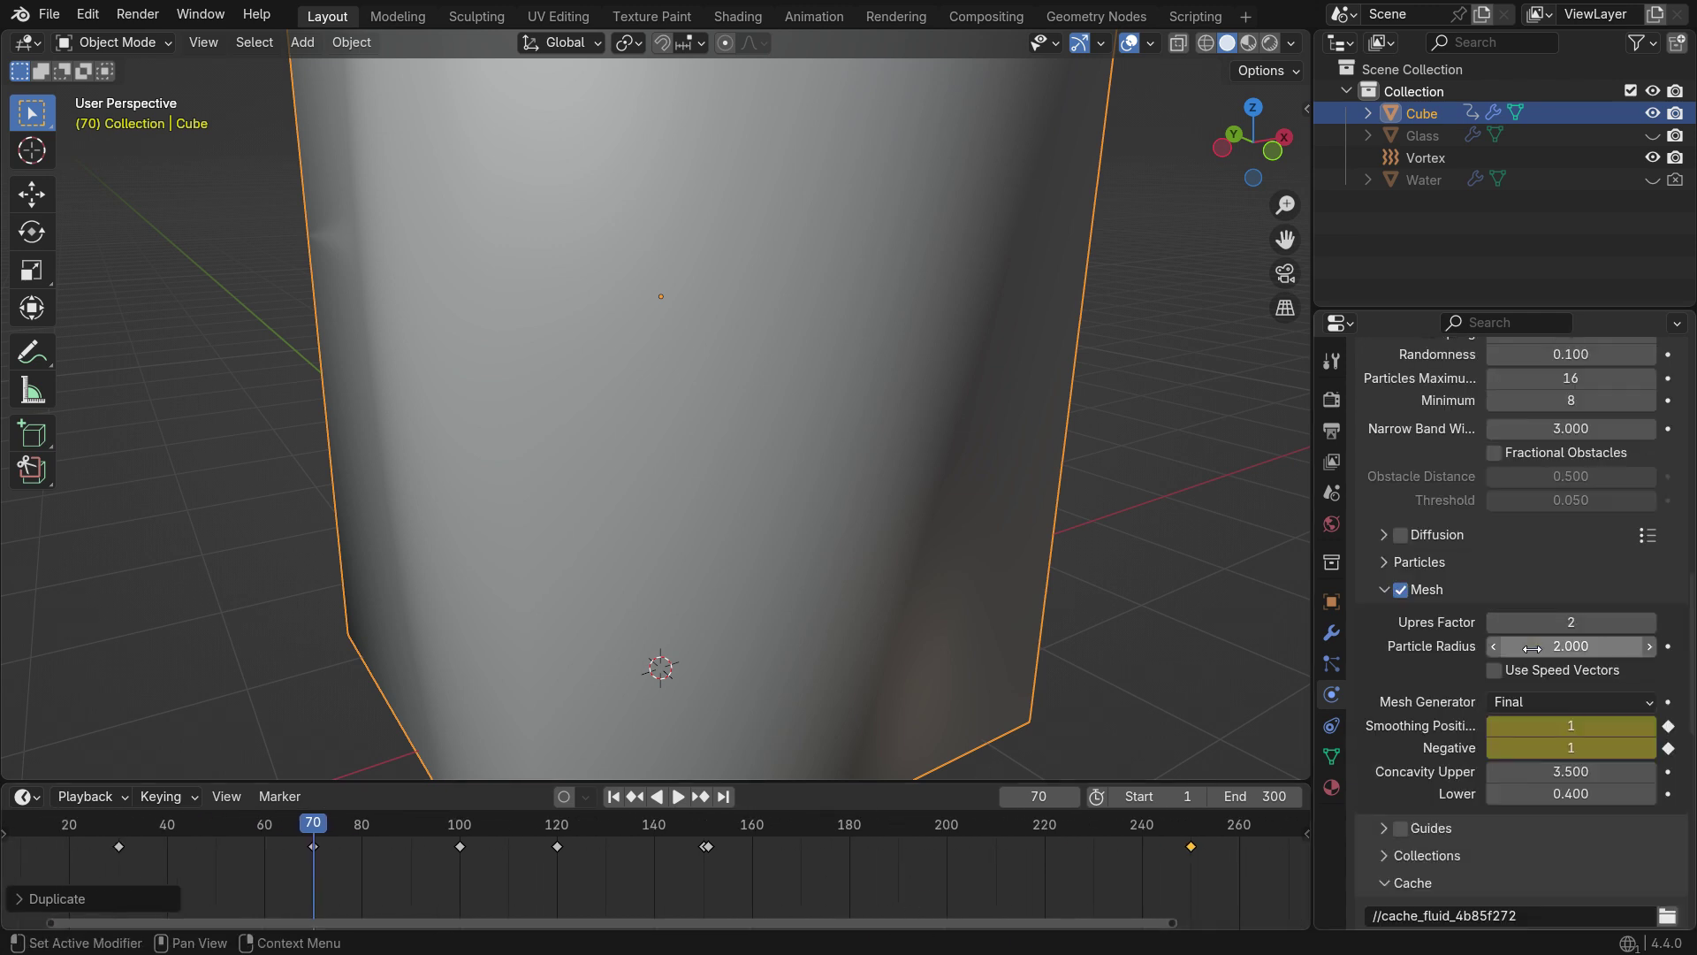
scroll(1531, 649, "down", 16)
left_click(1603, 664)
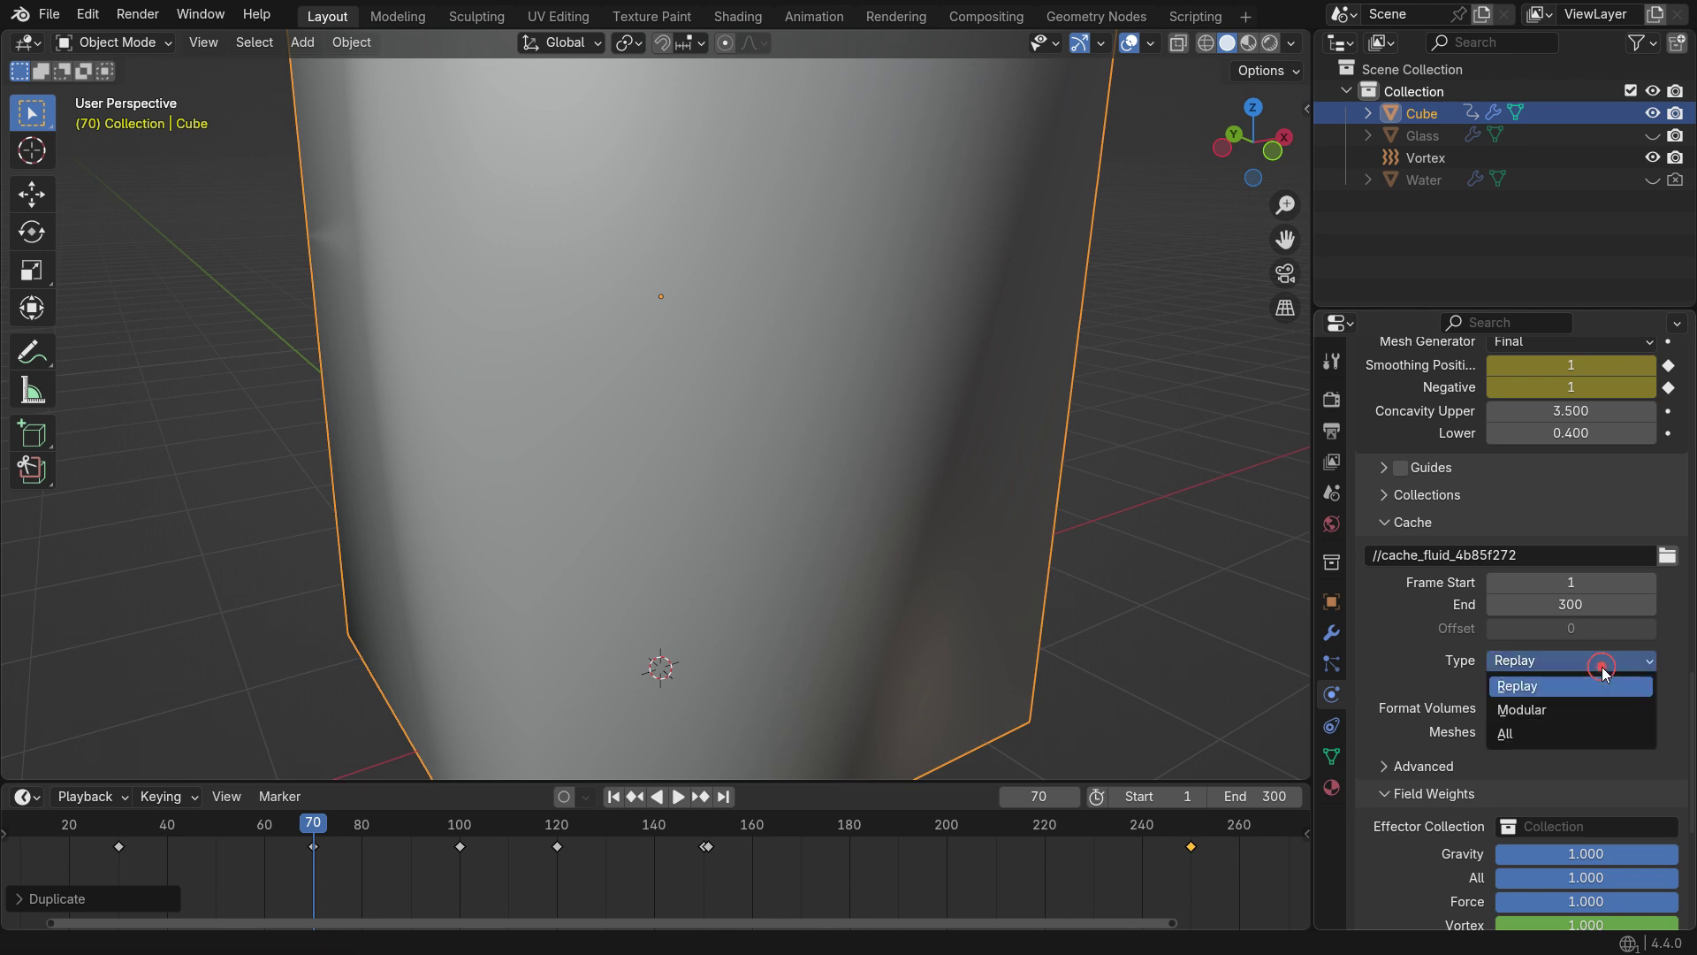
left_click(1511, 734)
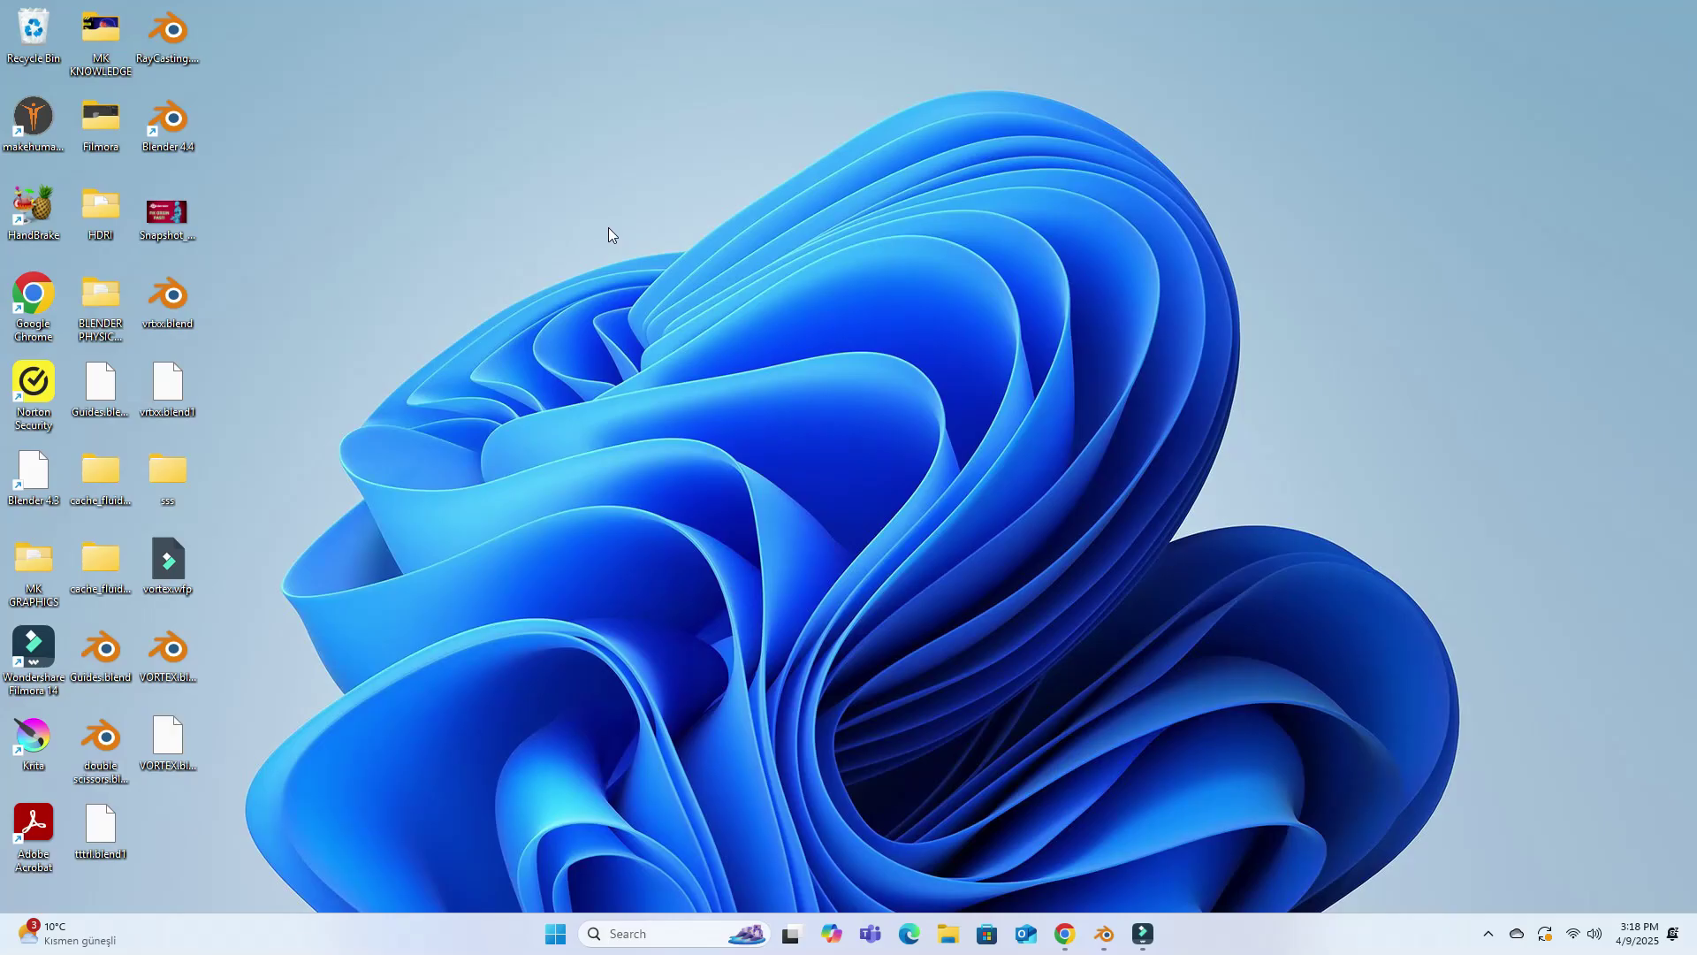
Switch to the Windows desktop and create a new folder named Simulation Data
right_click(608, 226)
mouse_move(674, 369)
left_click(884, 370)
type("S")
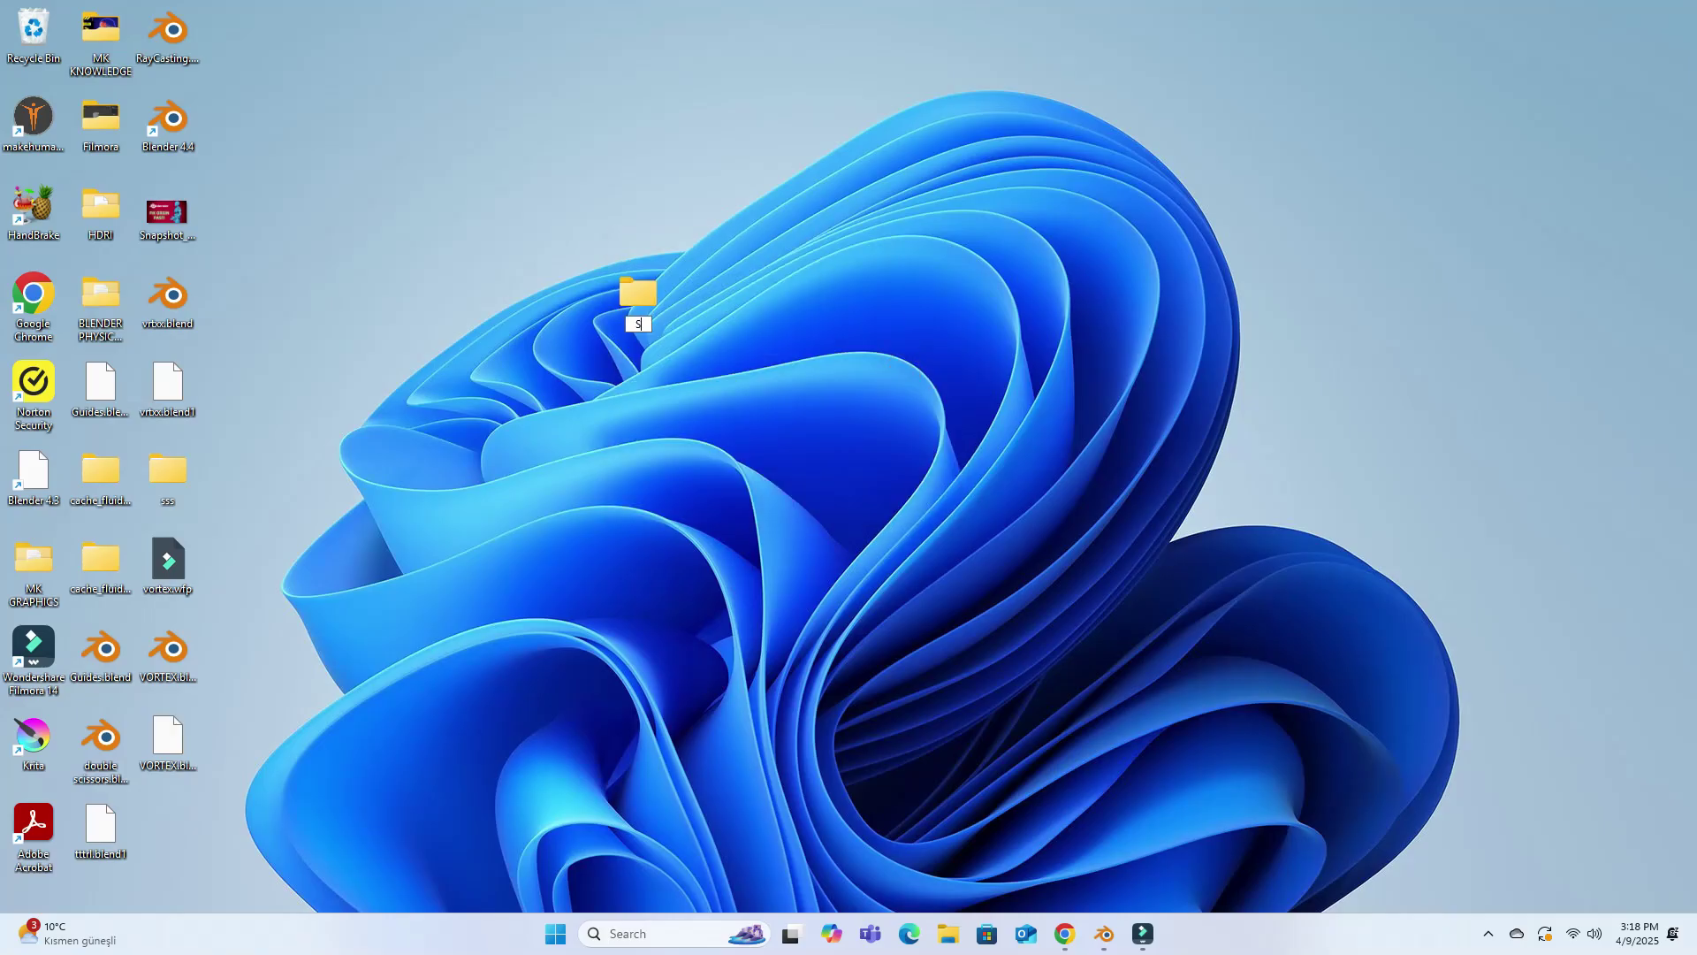
type("imulation Data")
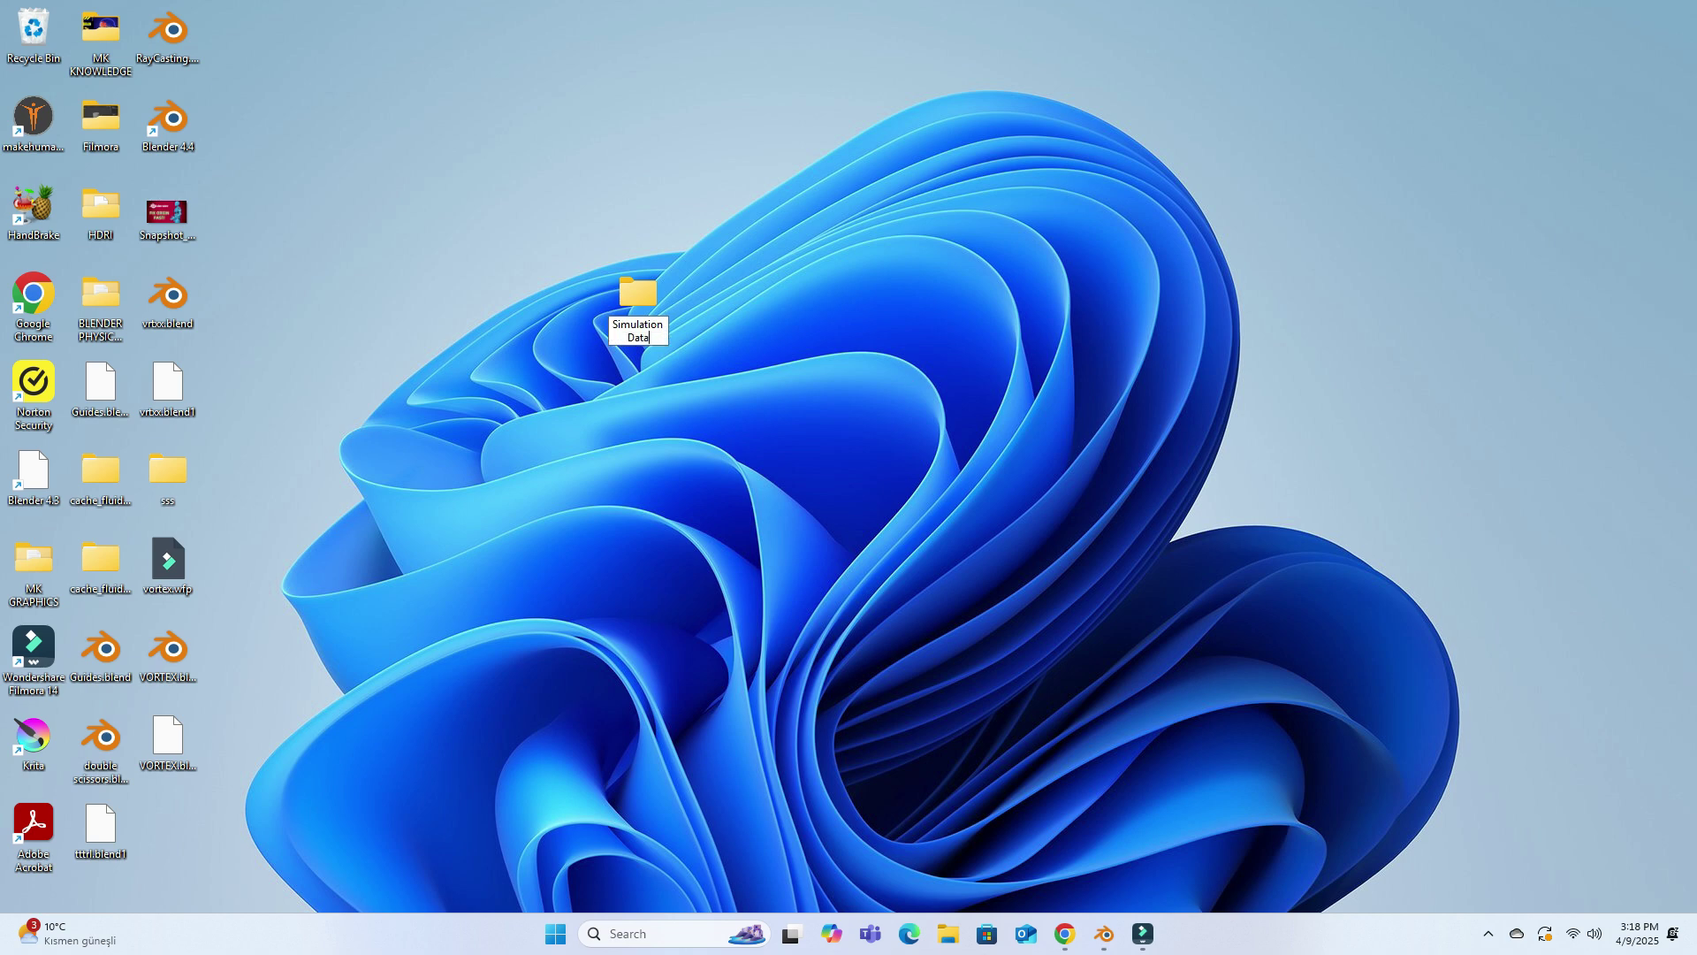
key("Return")
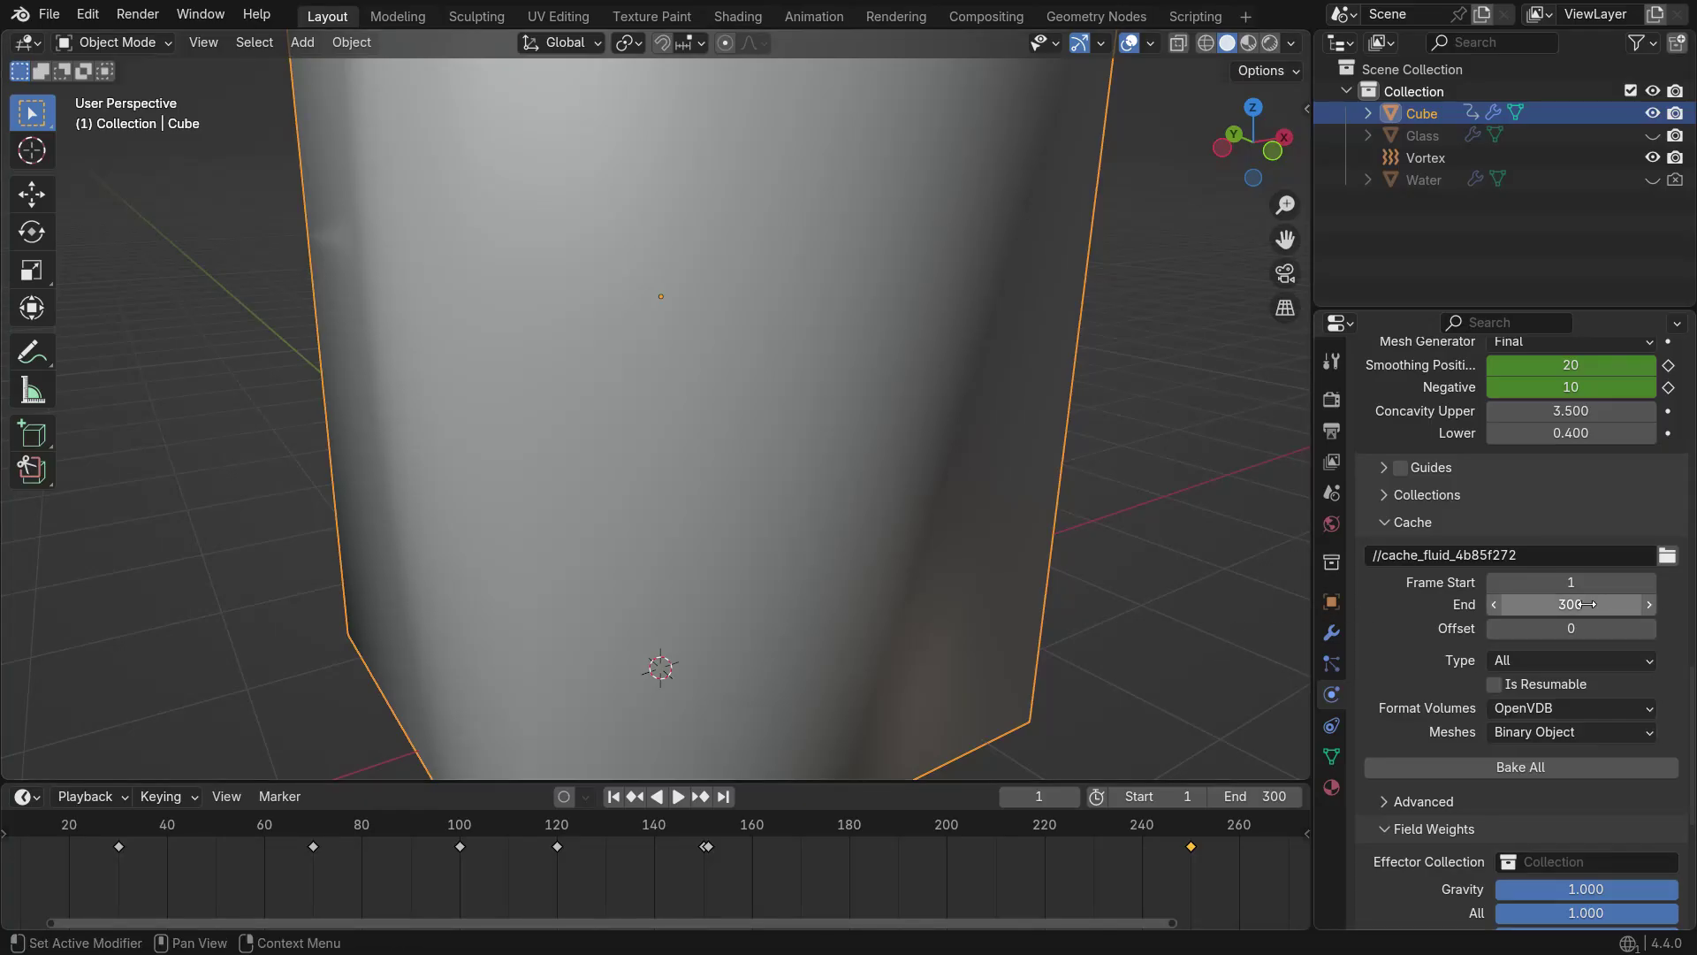
Back in Blender, set the domain's cache directory to the desktop's Simulation Data folder and bake the full simulation
left_click(1667, 556)
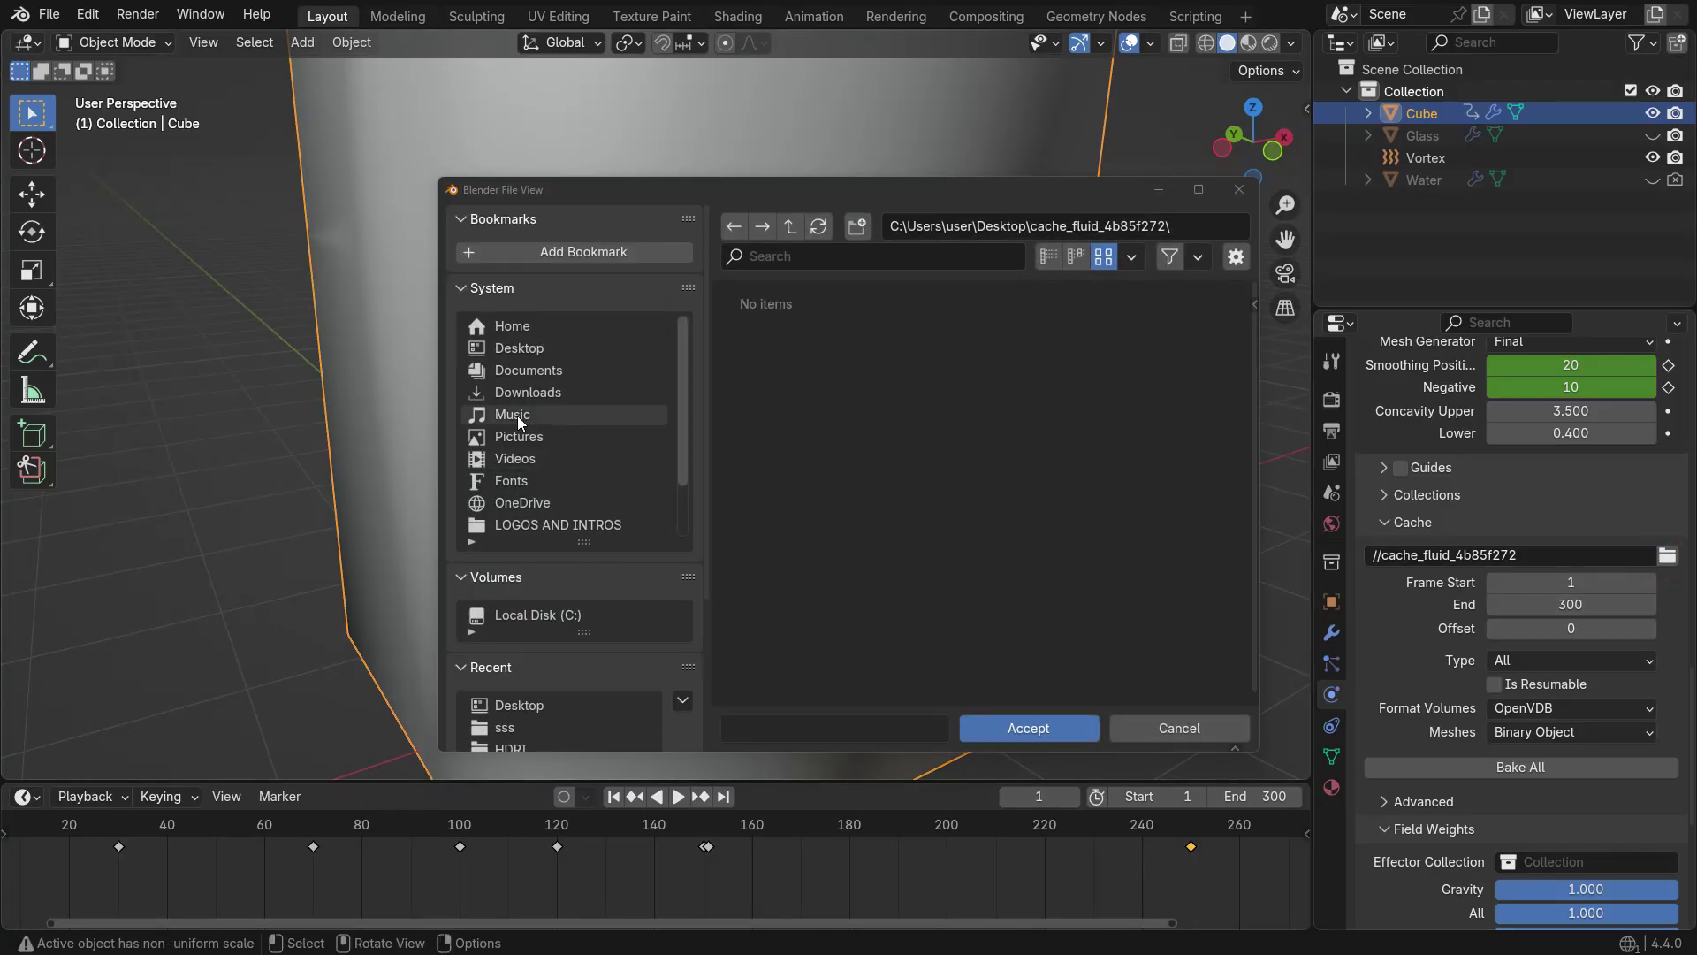
left_click(507, 348)
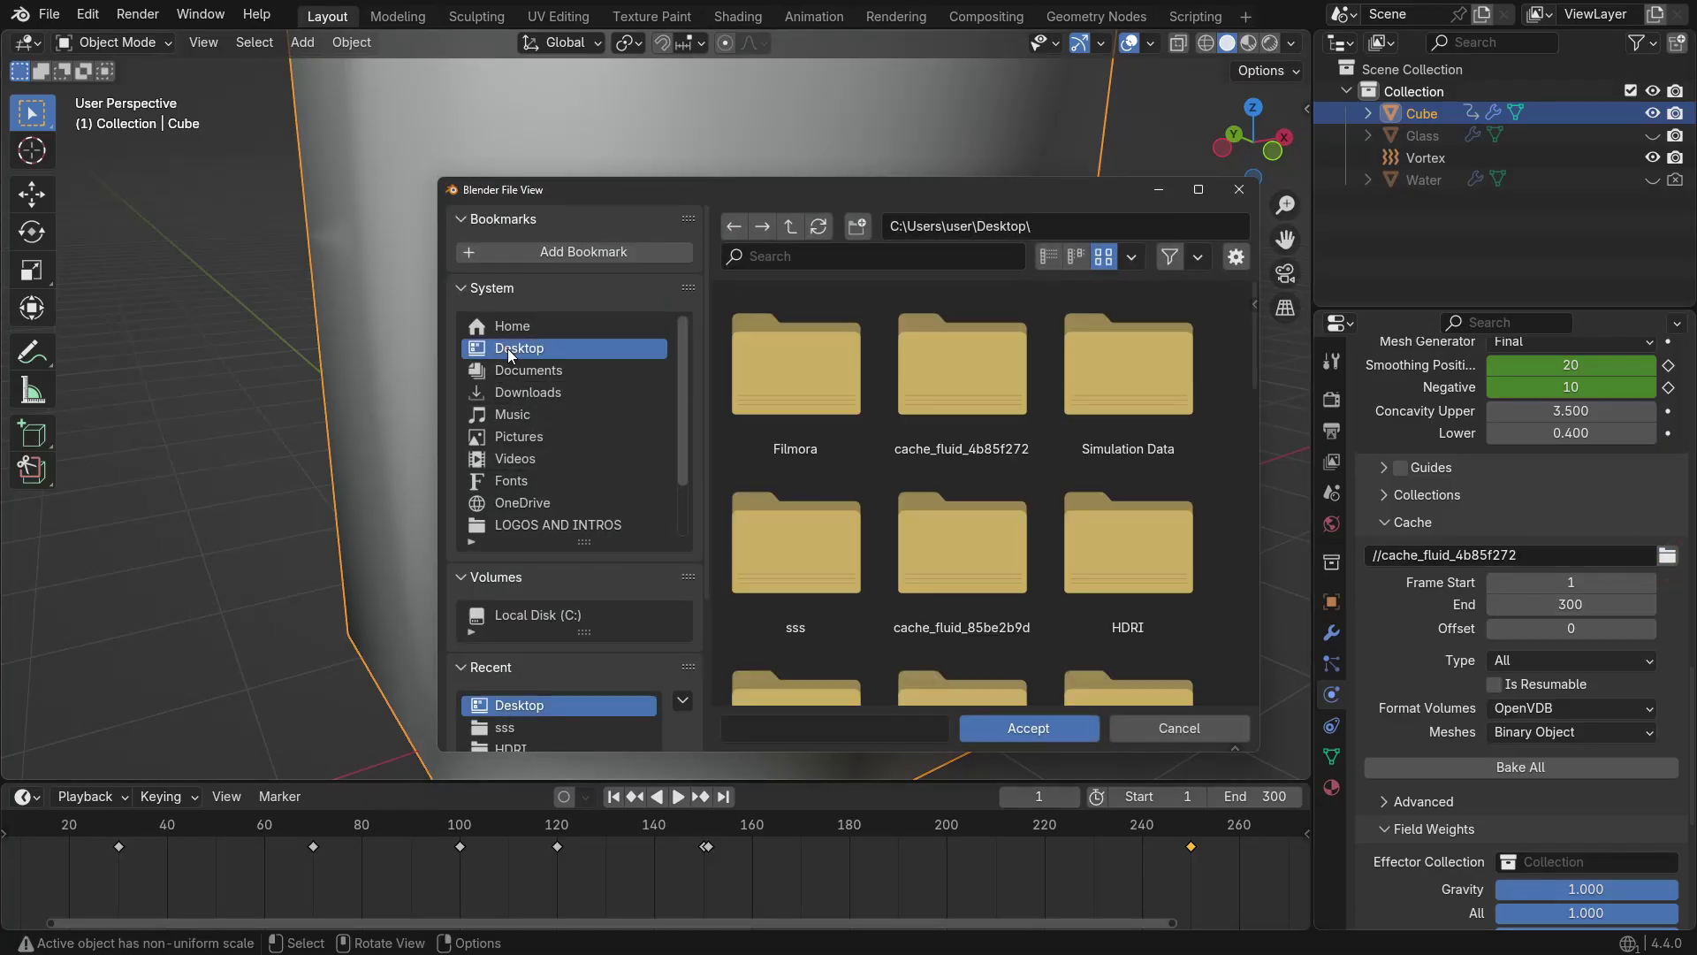
left_click(1103, 391)
left_click(1068, 730)
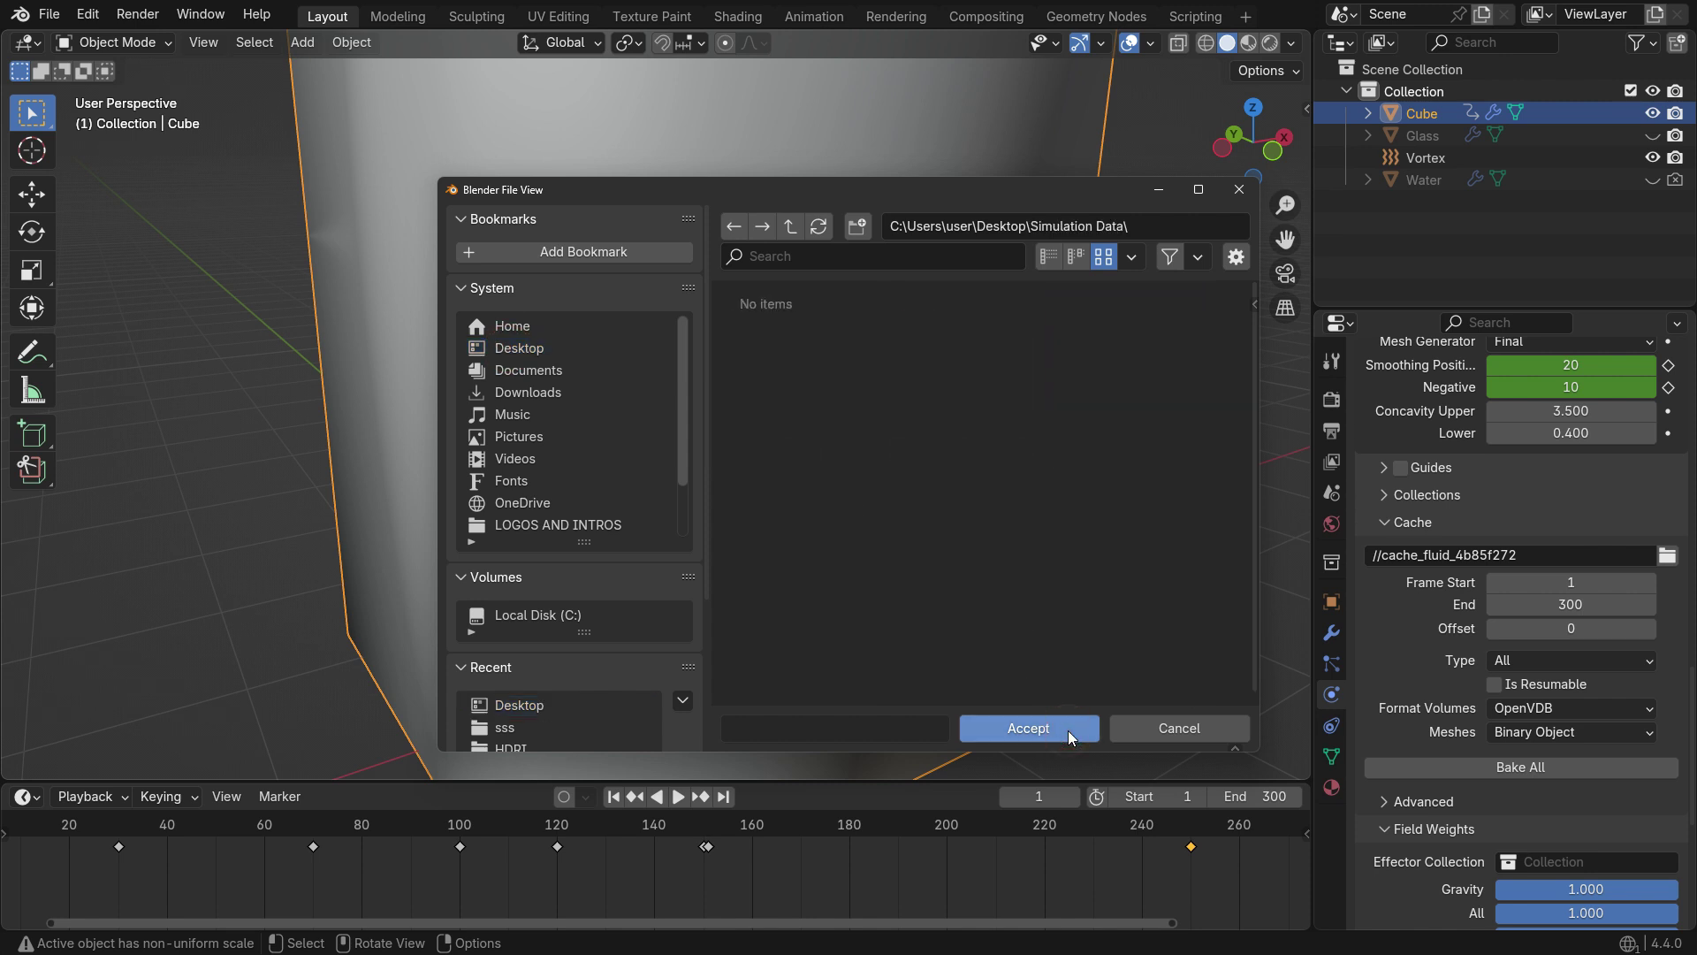
left_click(1070, 726)
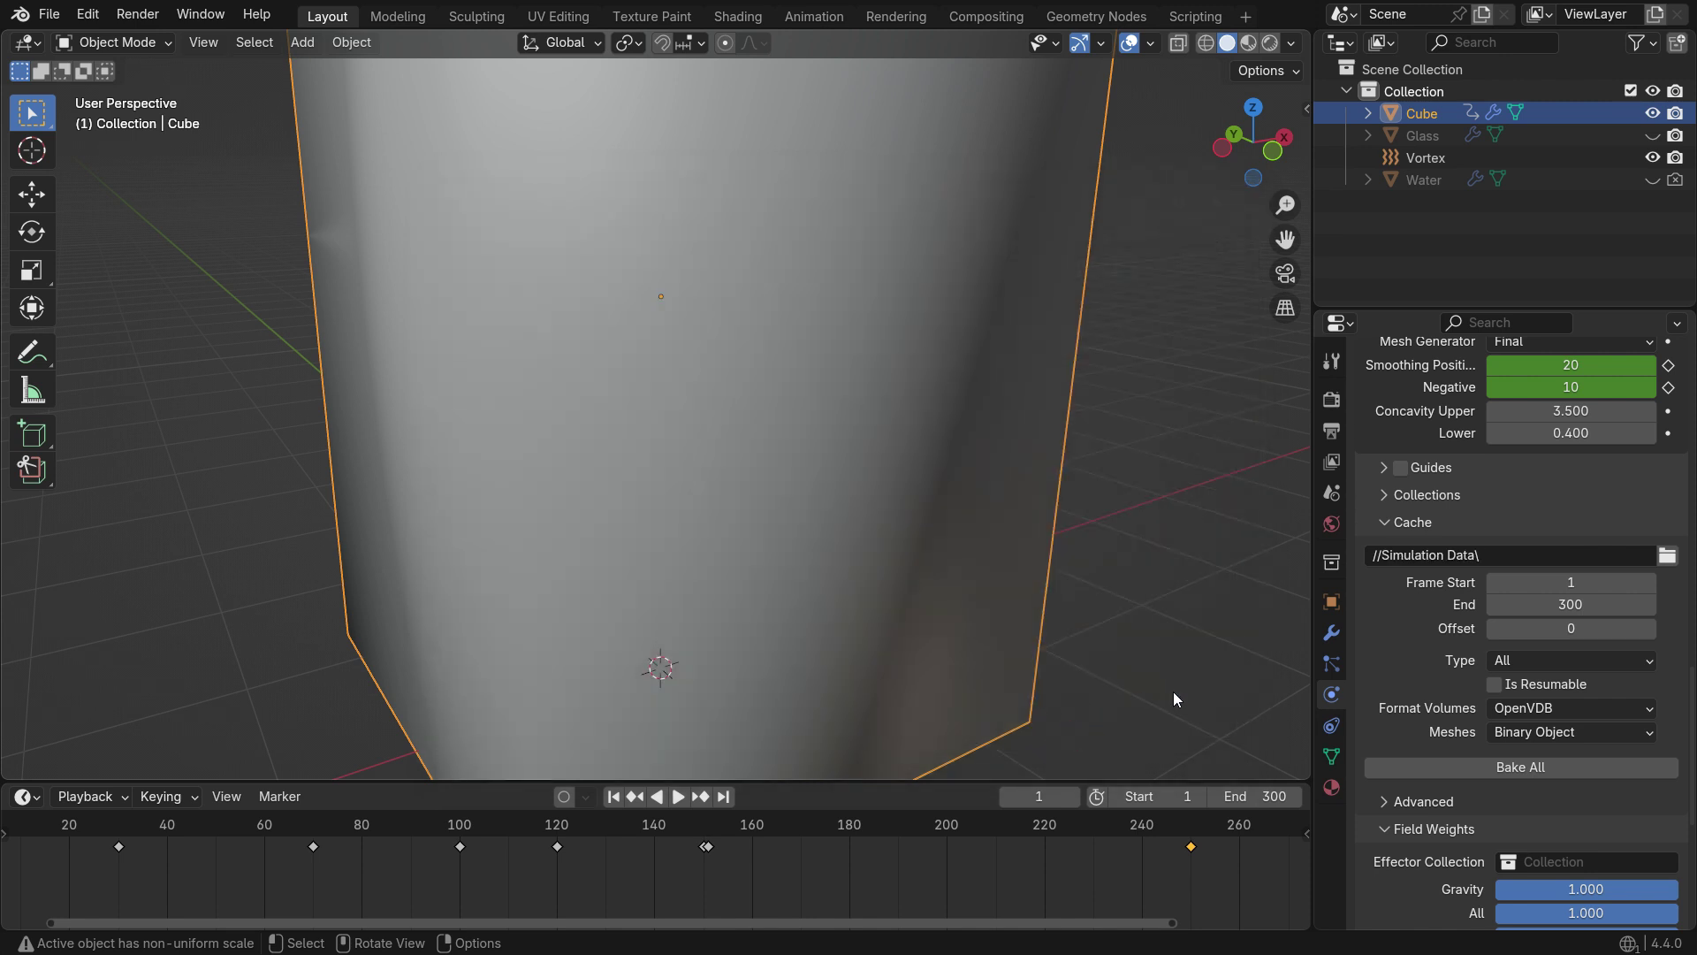
left_click(1522, 766)
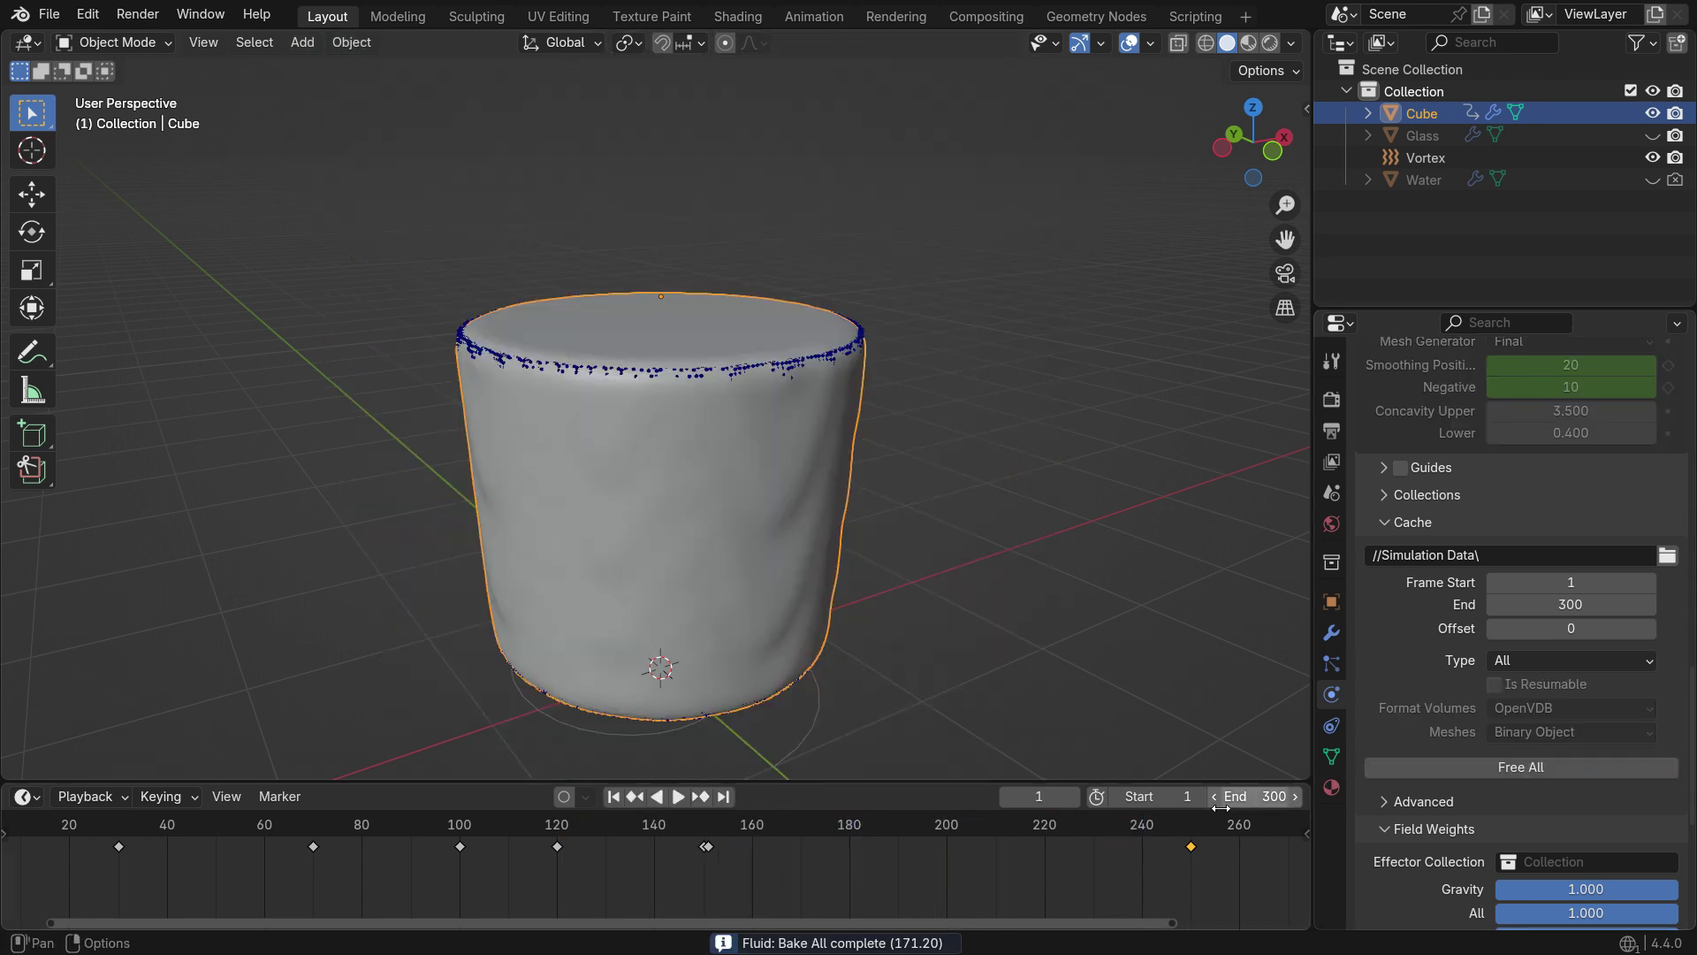
scroll(655, 509, "down", 4)
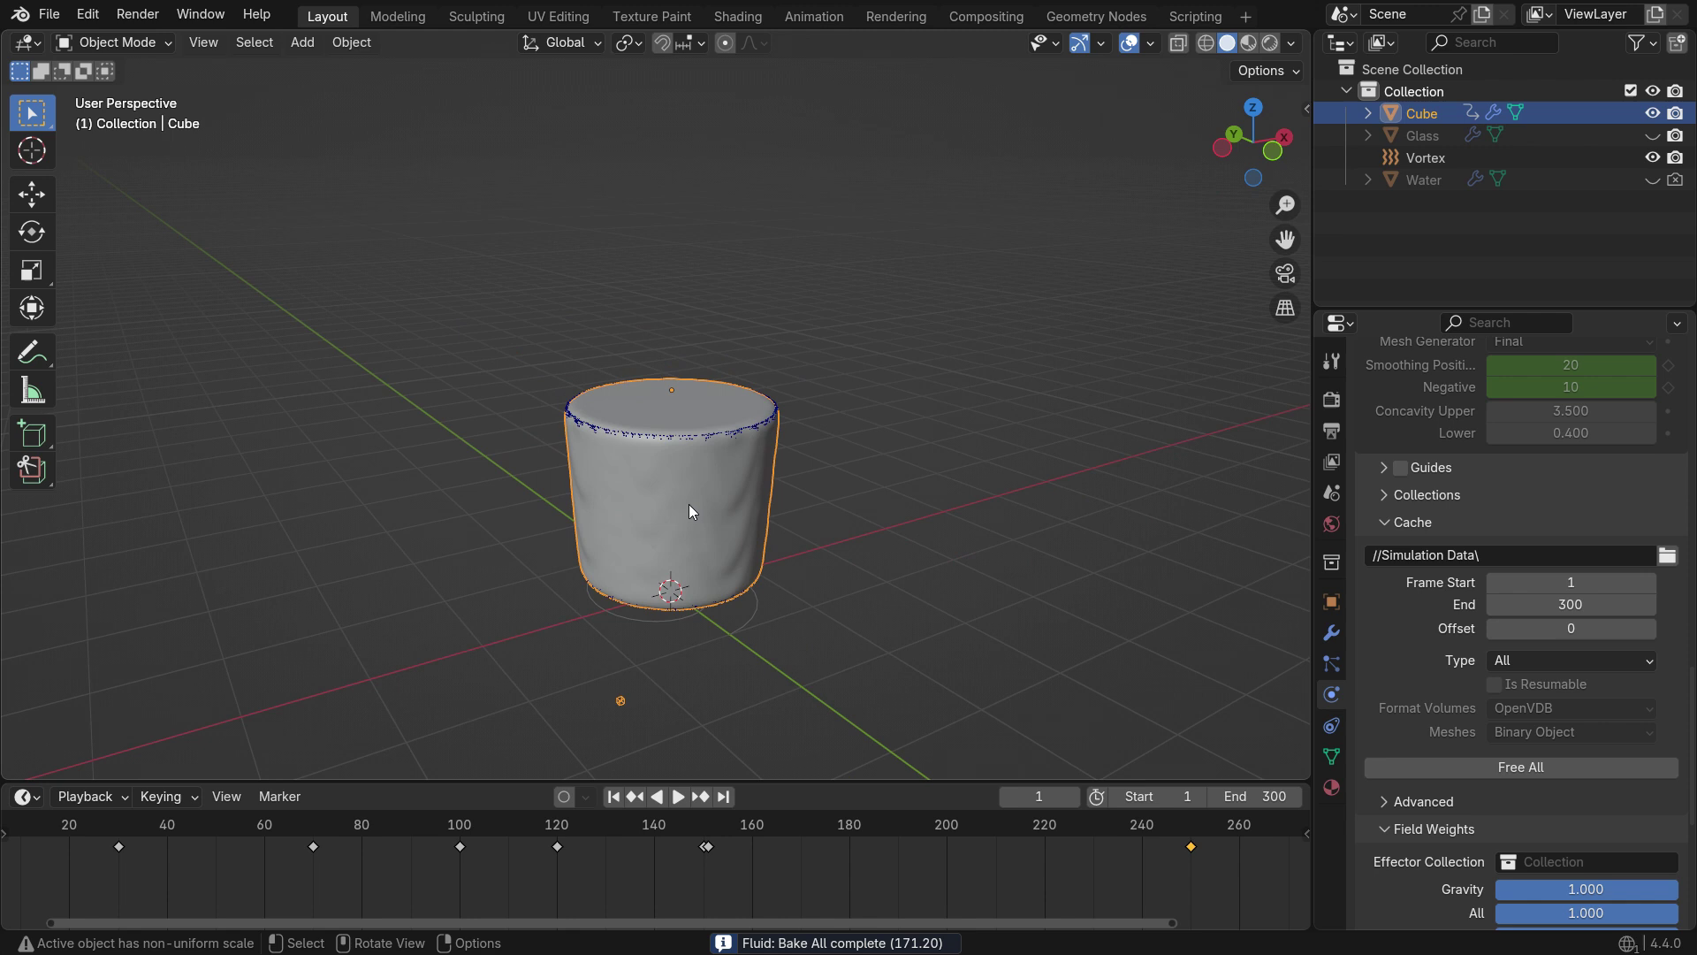
Play back the baked simulation and stop it at frame 123
left_click(678, 797)
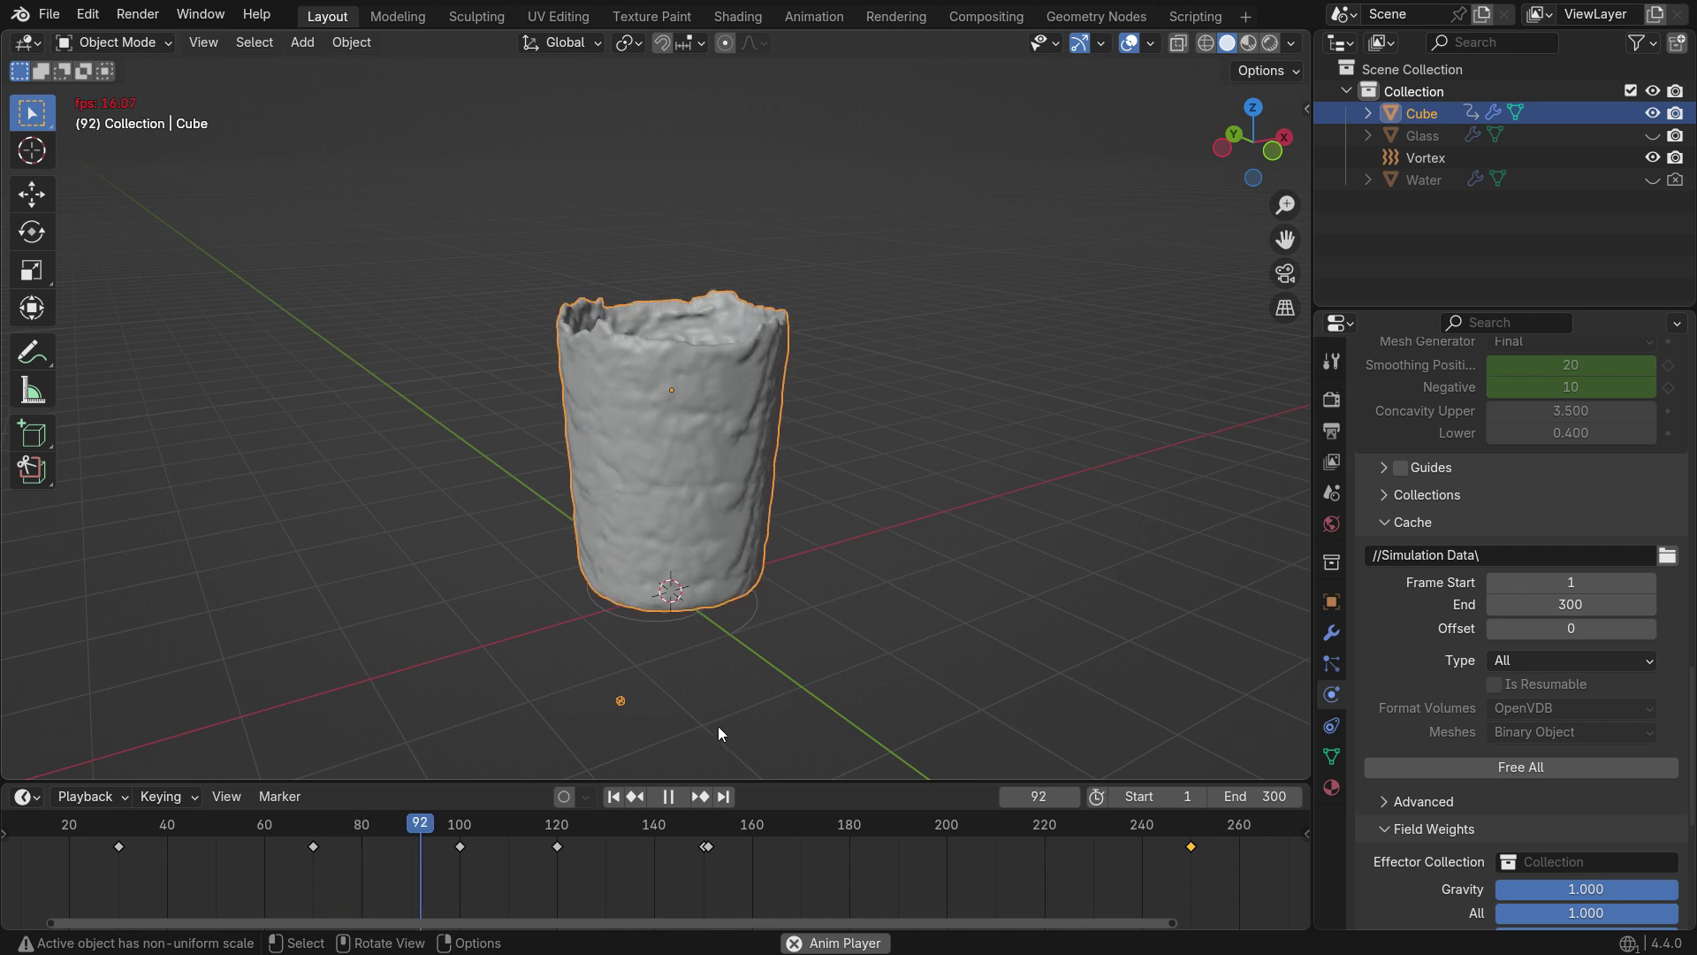
left_click(669, 797)
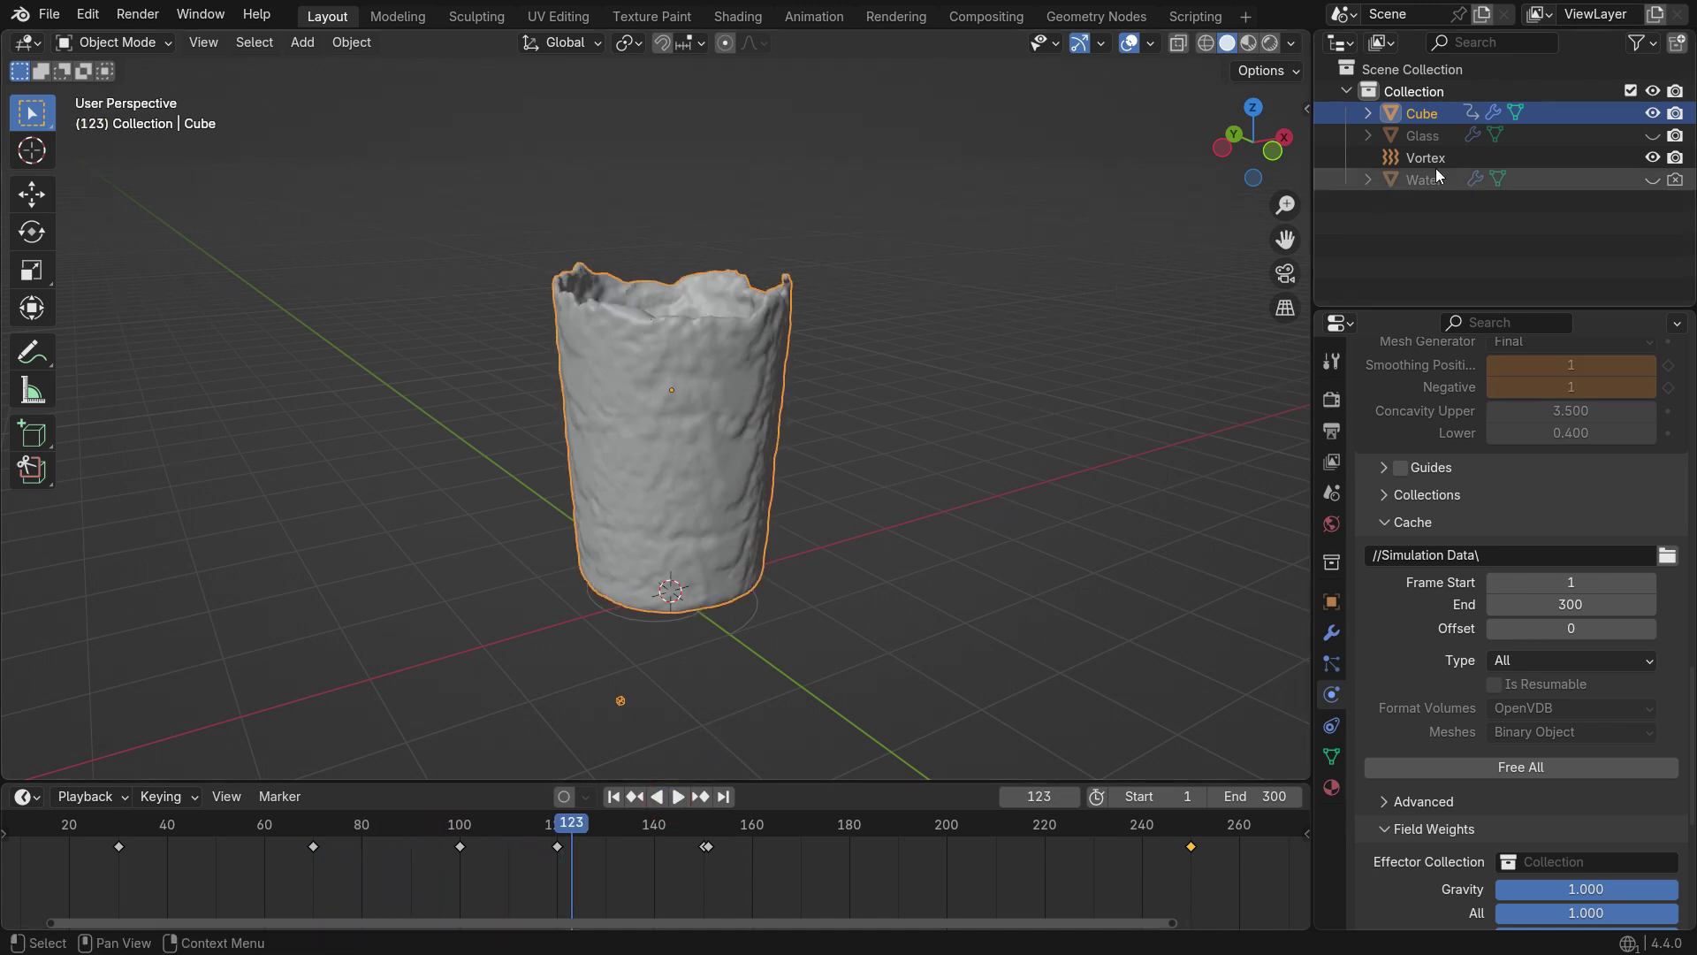
Unhide the Glass object and switch the viewport shading to Rendered
left_click(1652, 135)
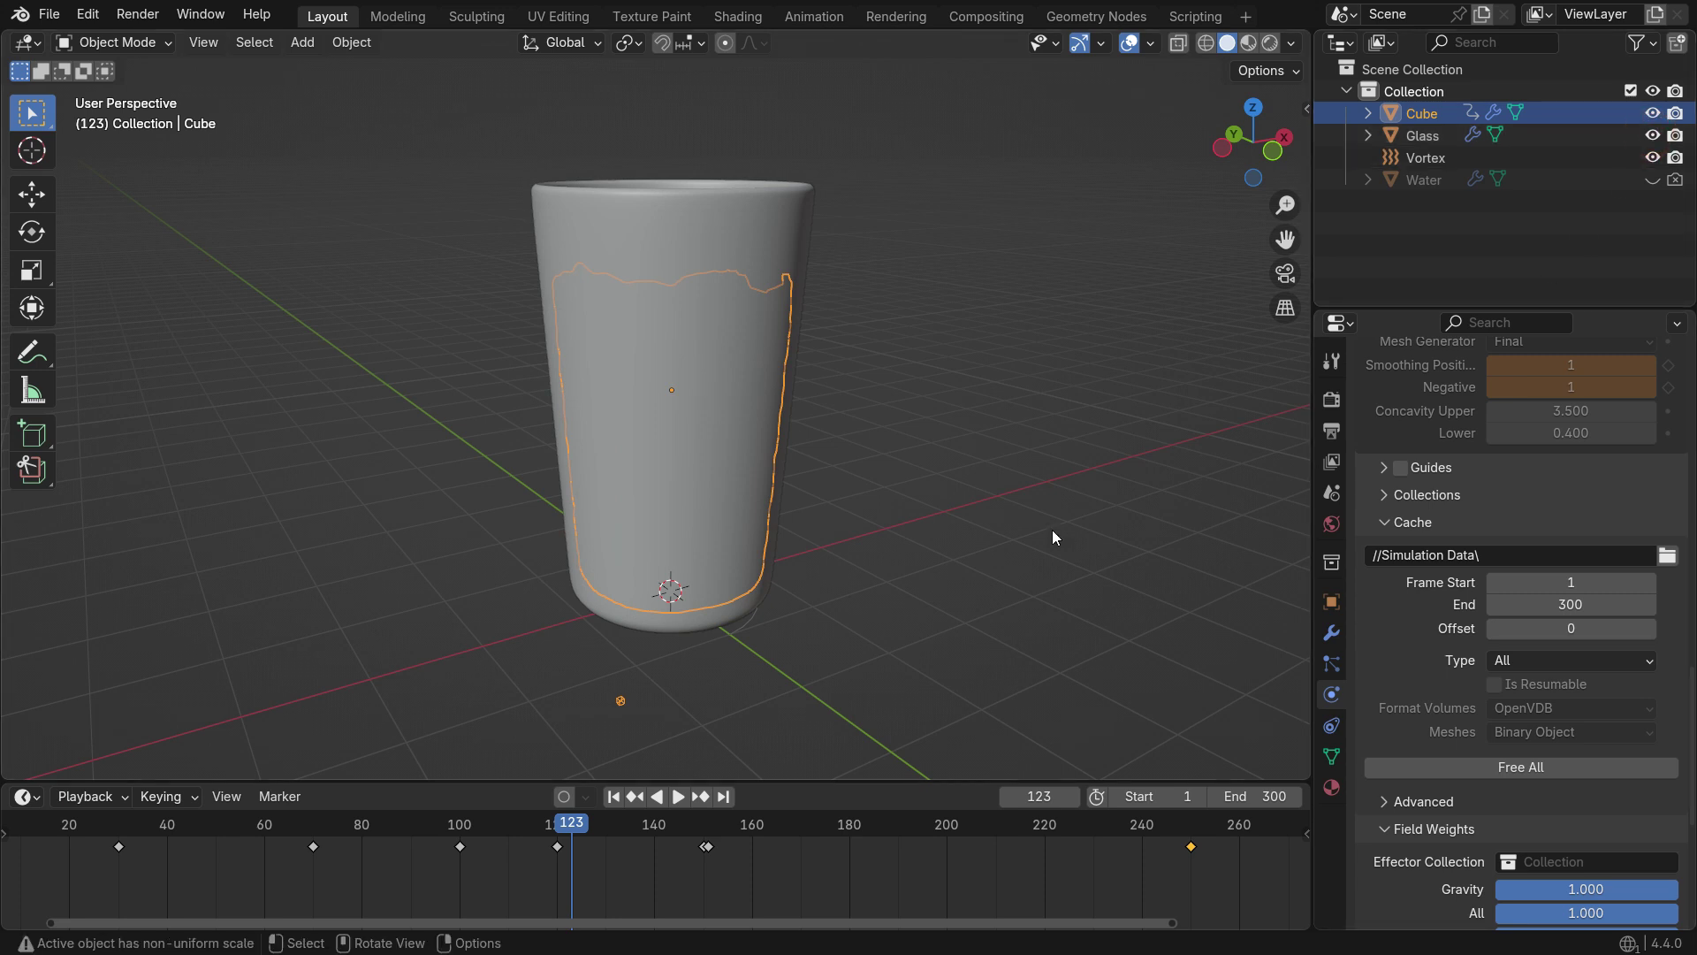
key("z")
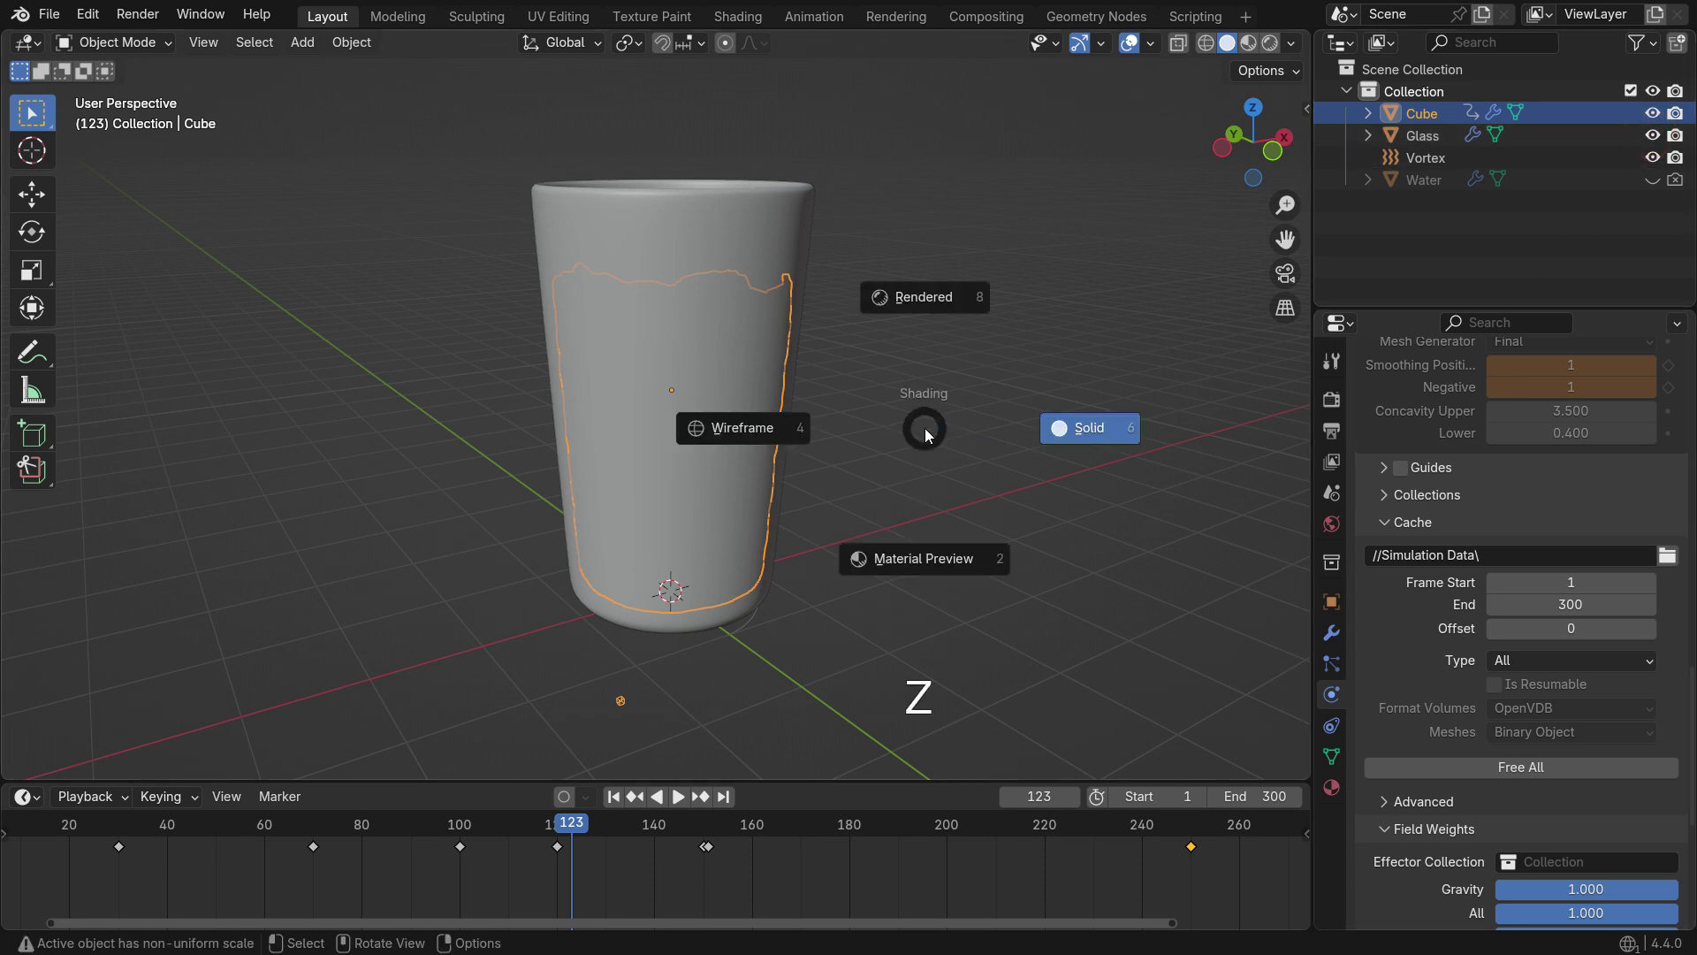
left_click(931, 295)
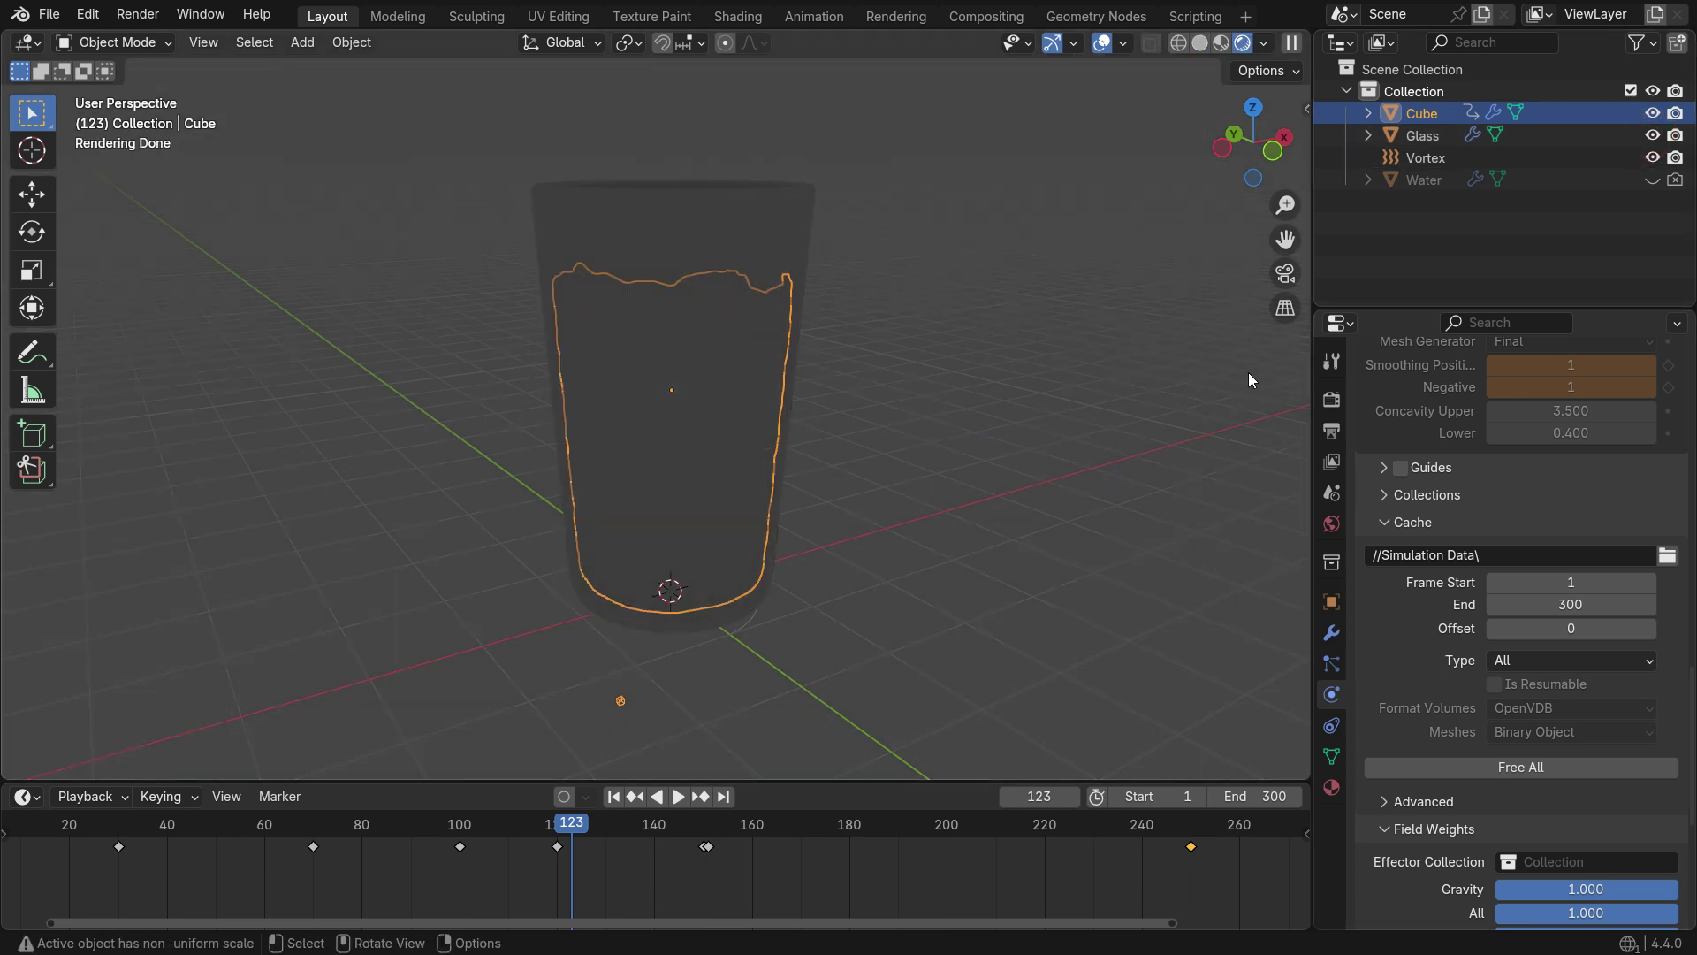
Set the Cycles render device to GPU Compute
left_click(1331, 399)
scroll(1397, 470, "up", 6)
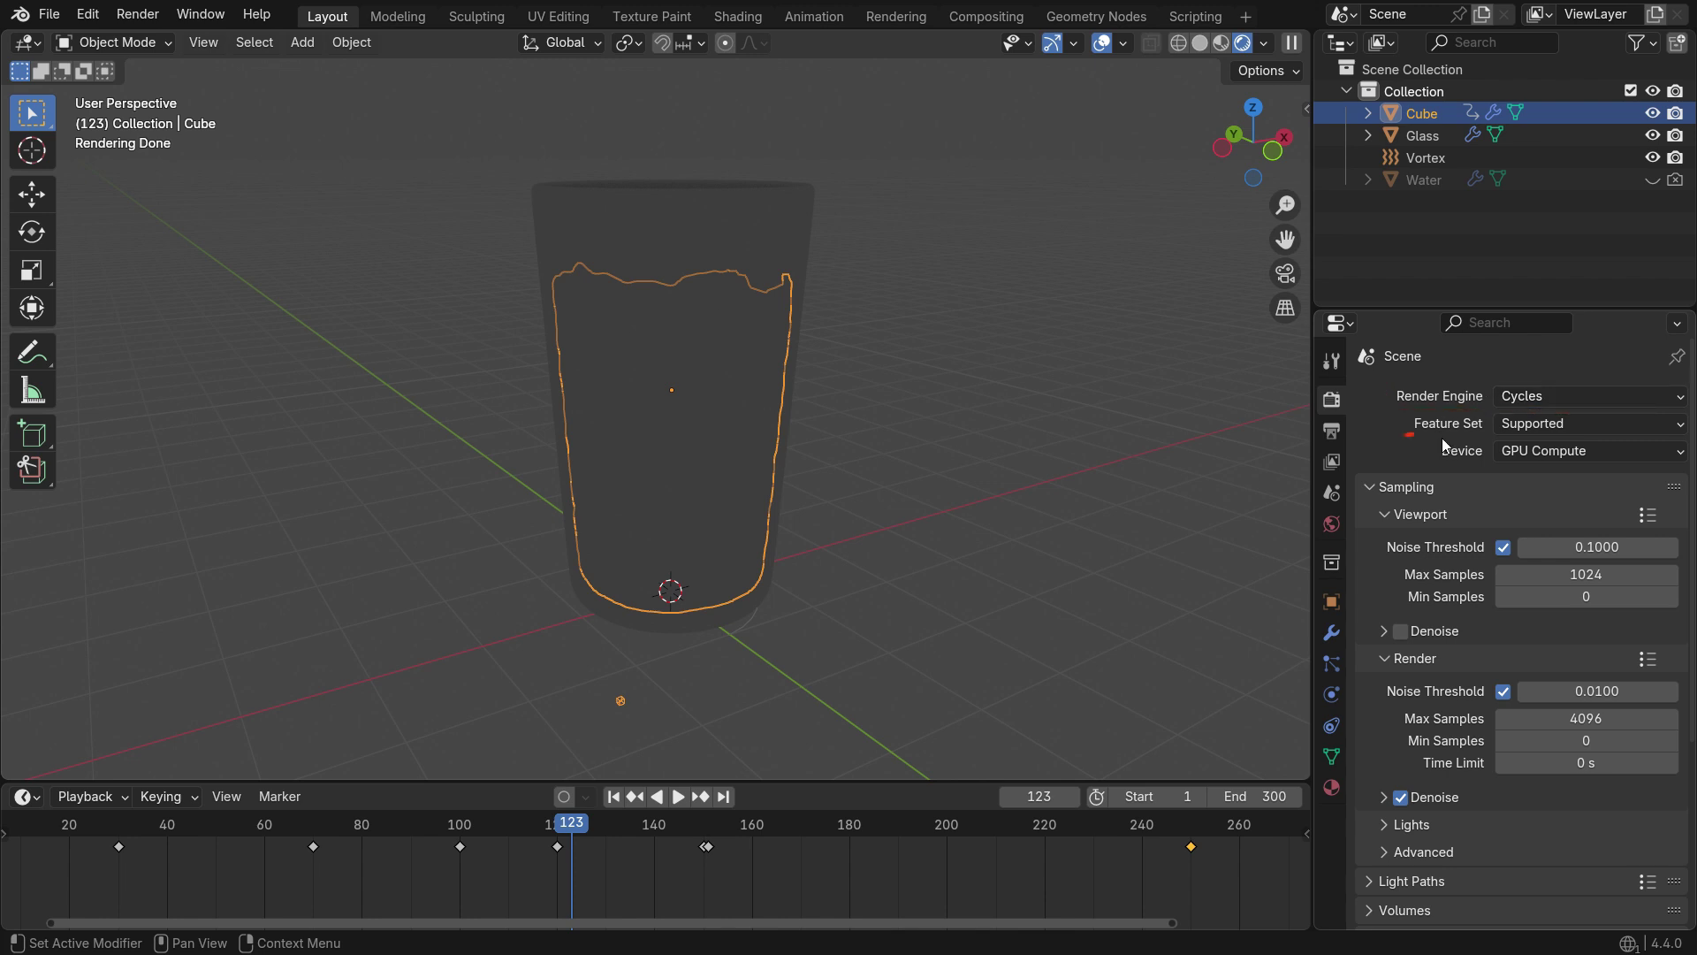
left_click(1603, 451)
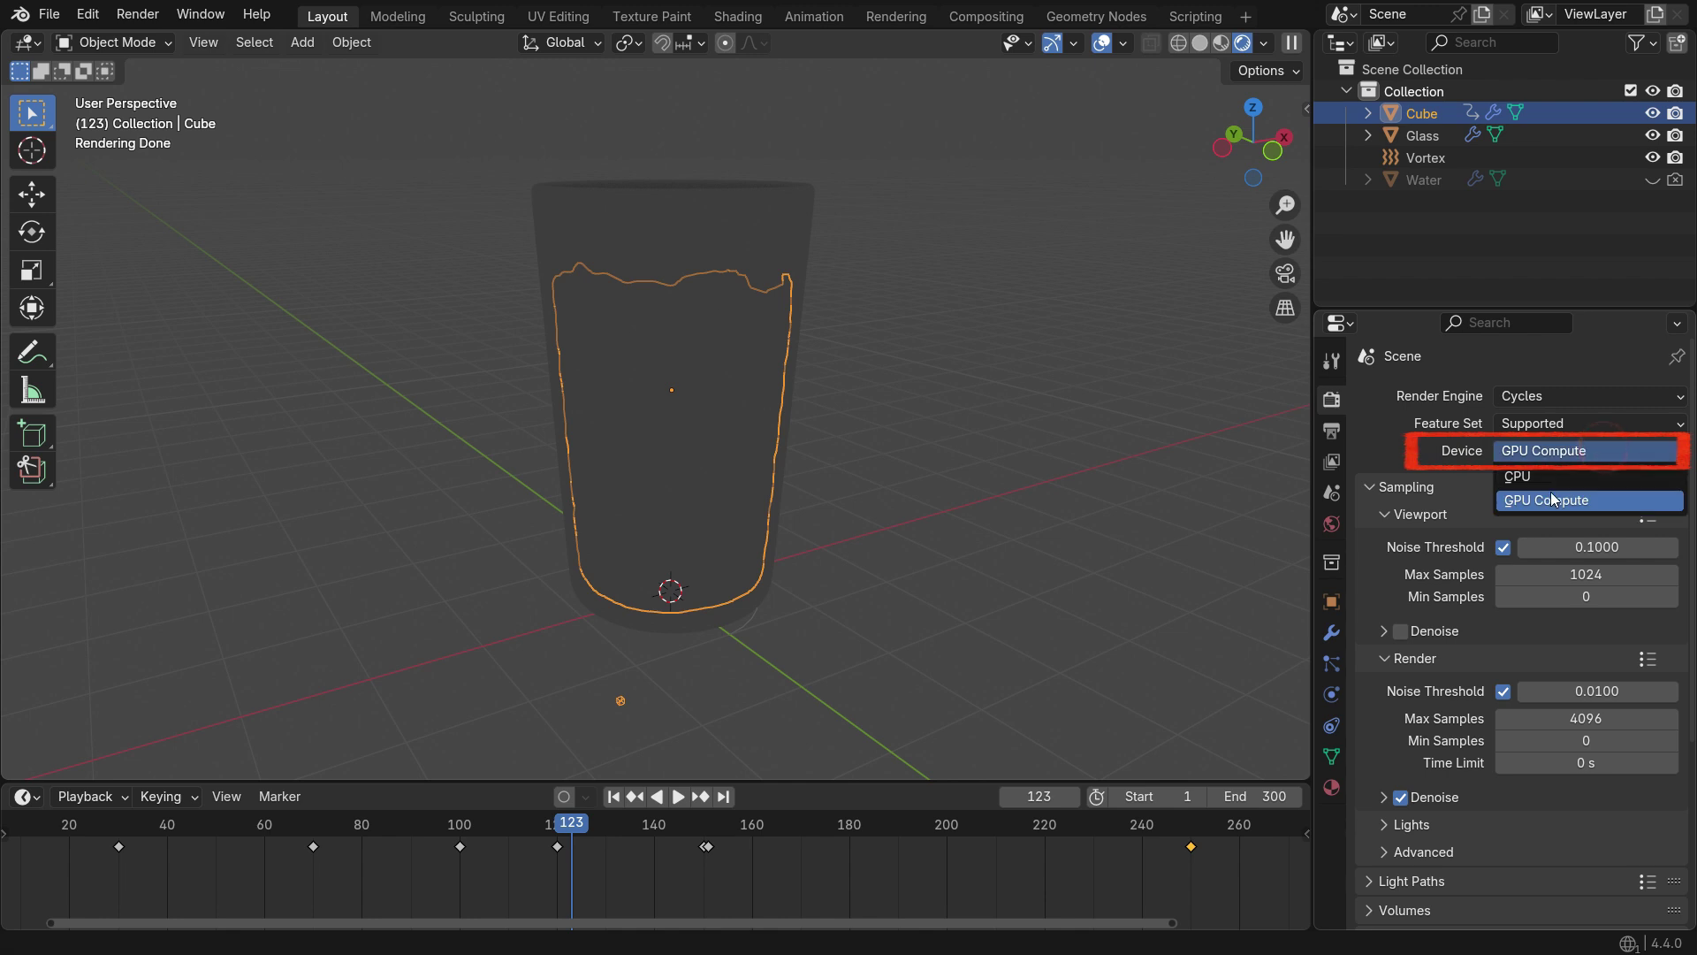
left_click(1548, 502)
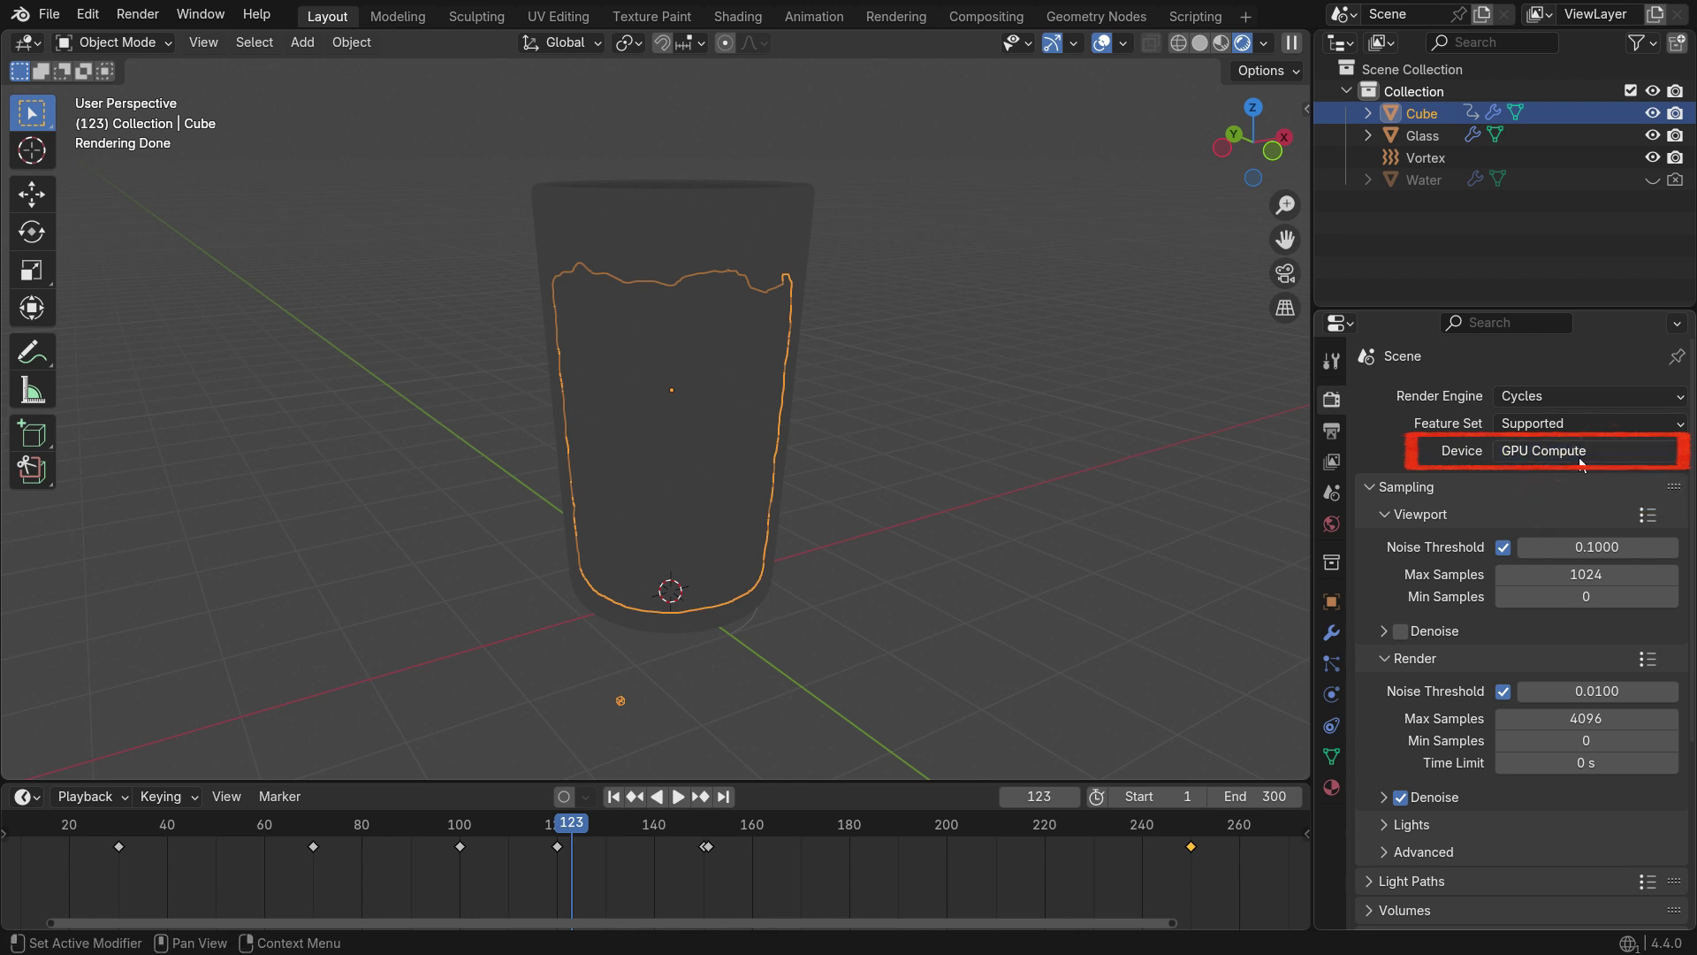
Set the maximum samples to 32 for both viewport and final render
left_click(1617, 575)
type("32")
key("Return")
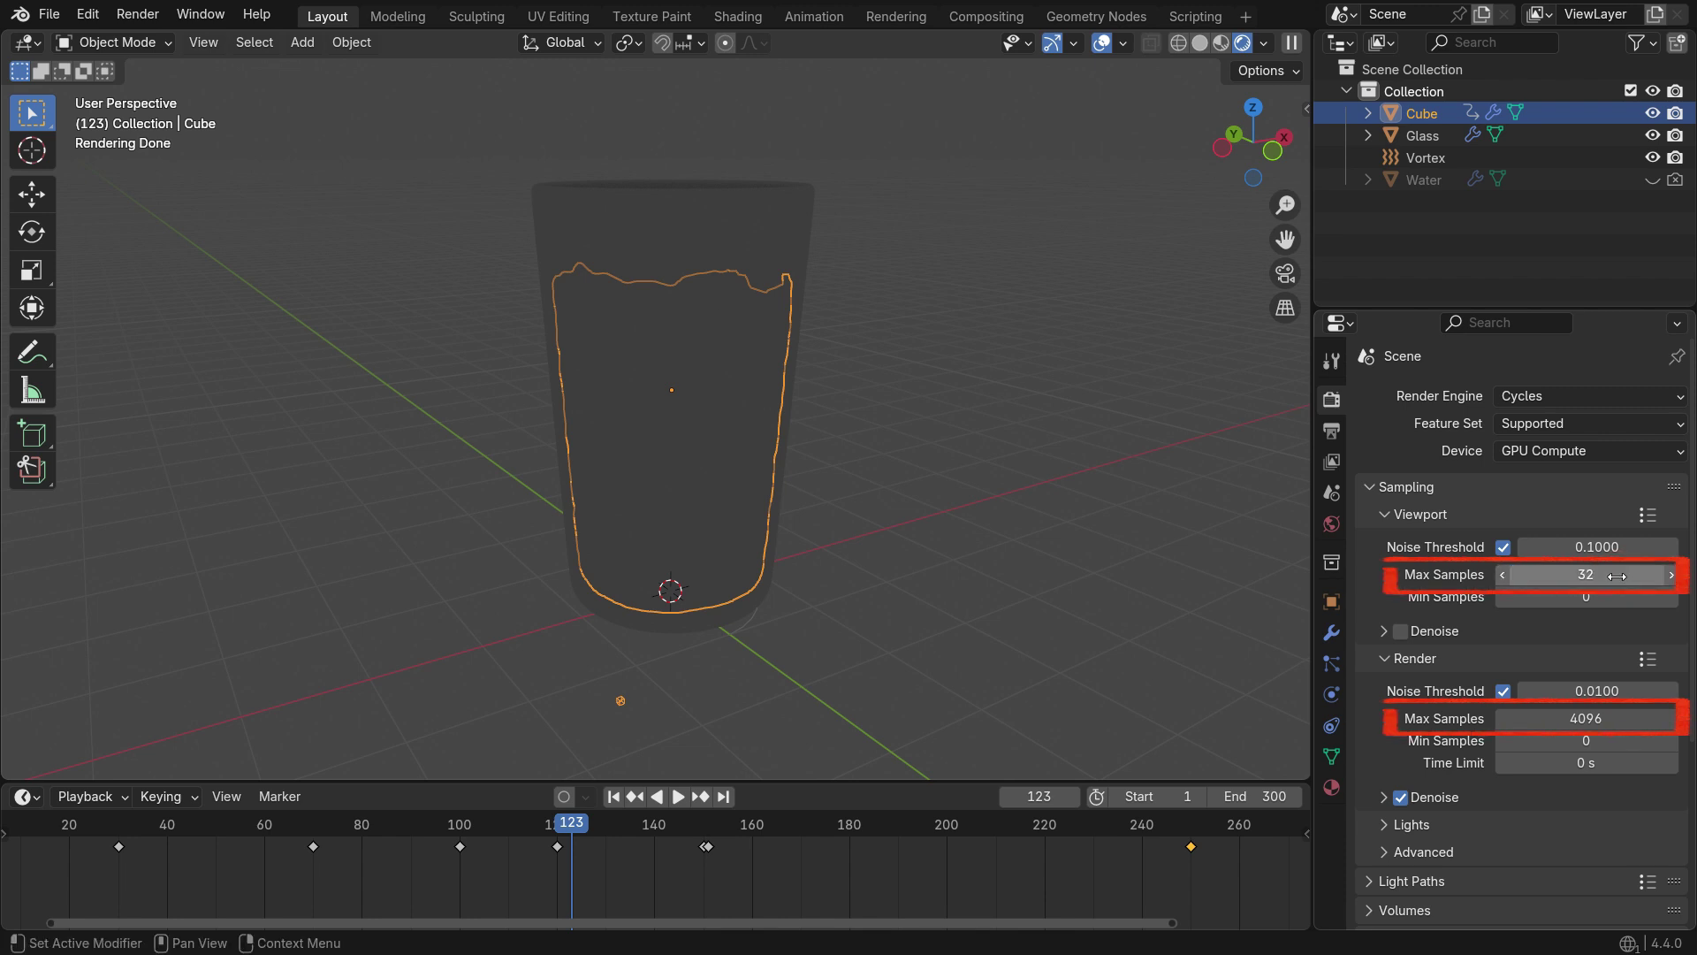
left_click(1613, 717)
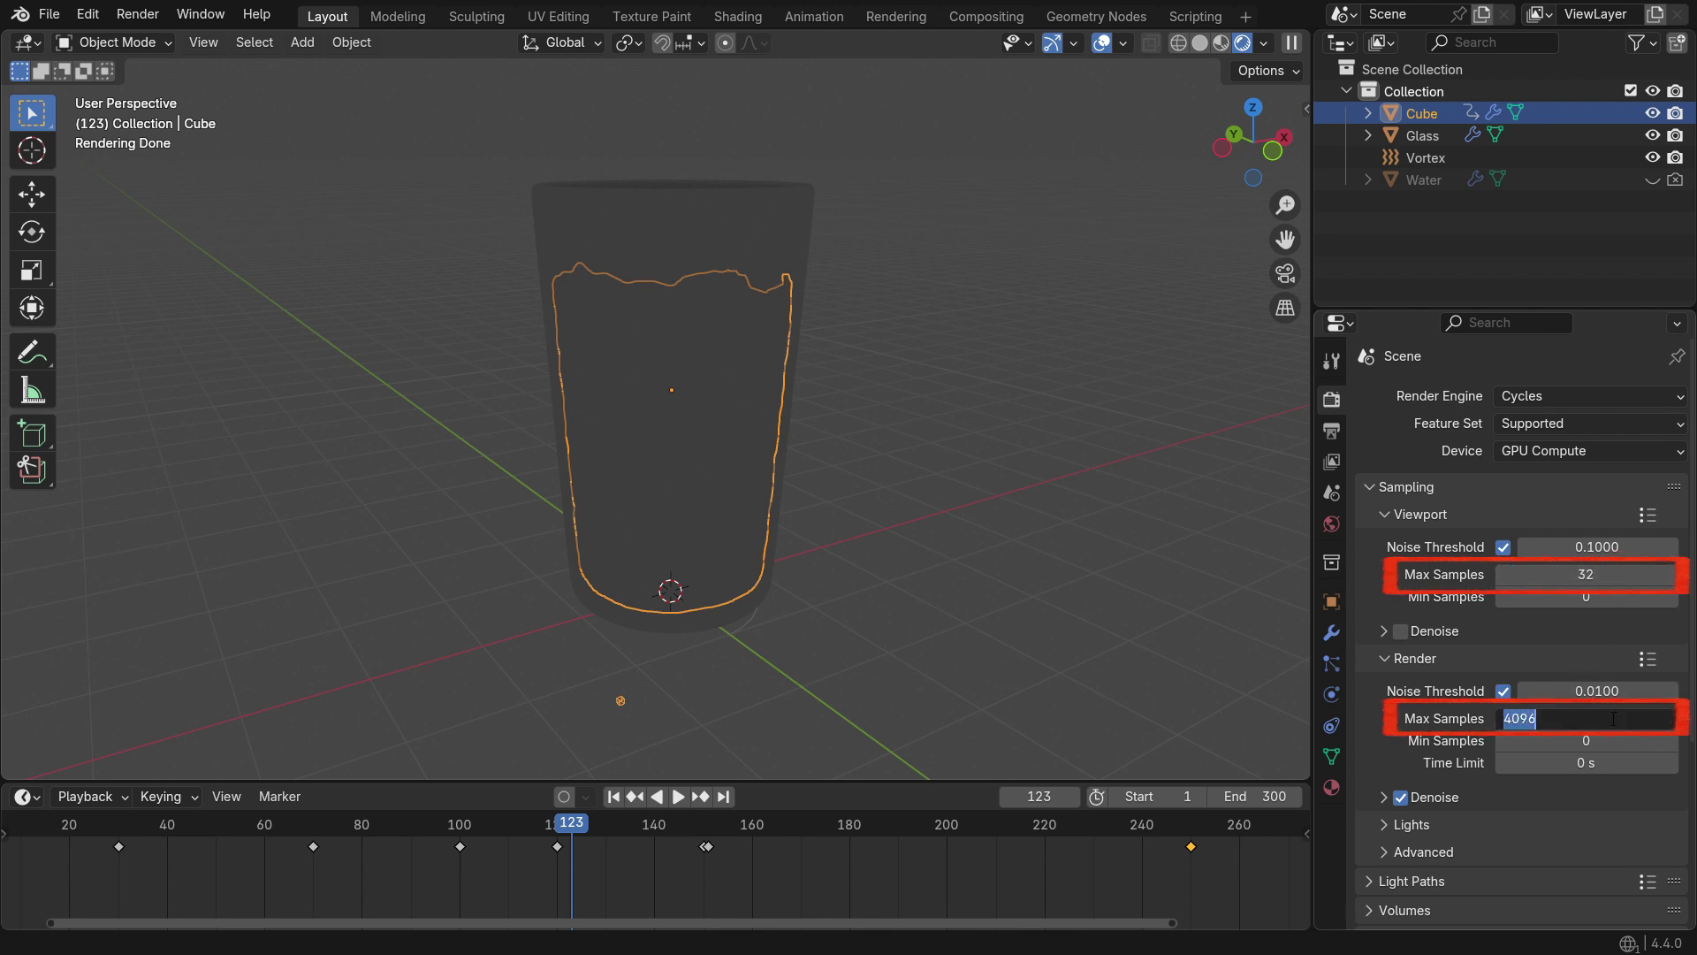
type("32")
key("Return")
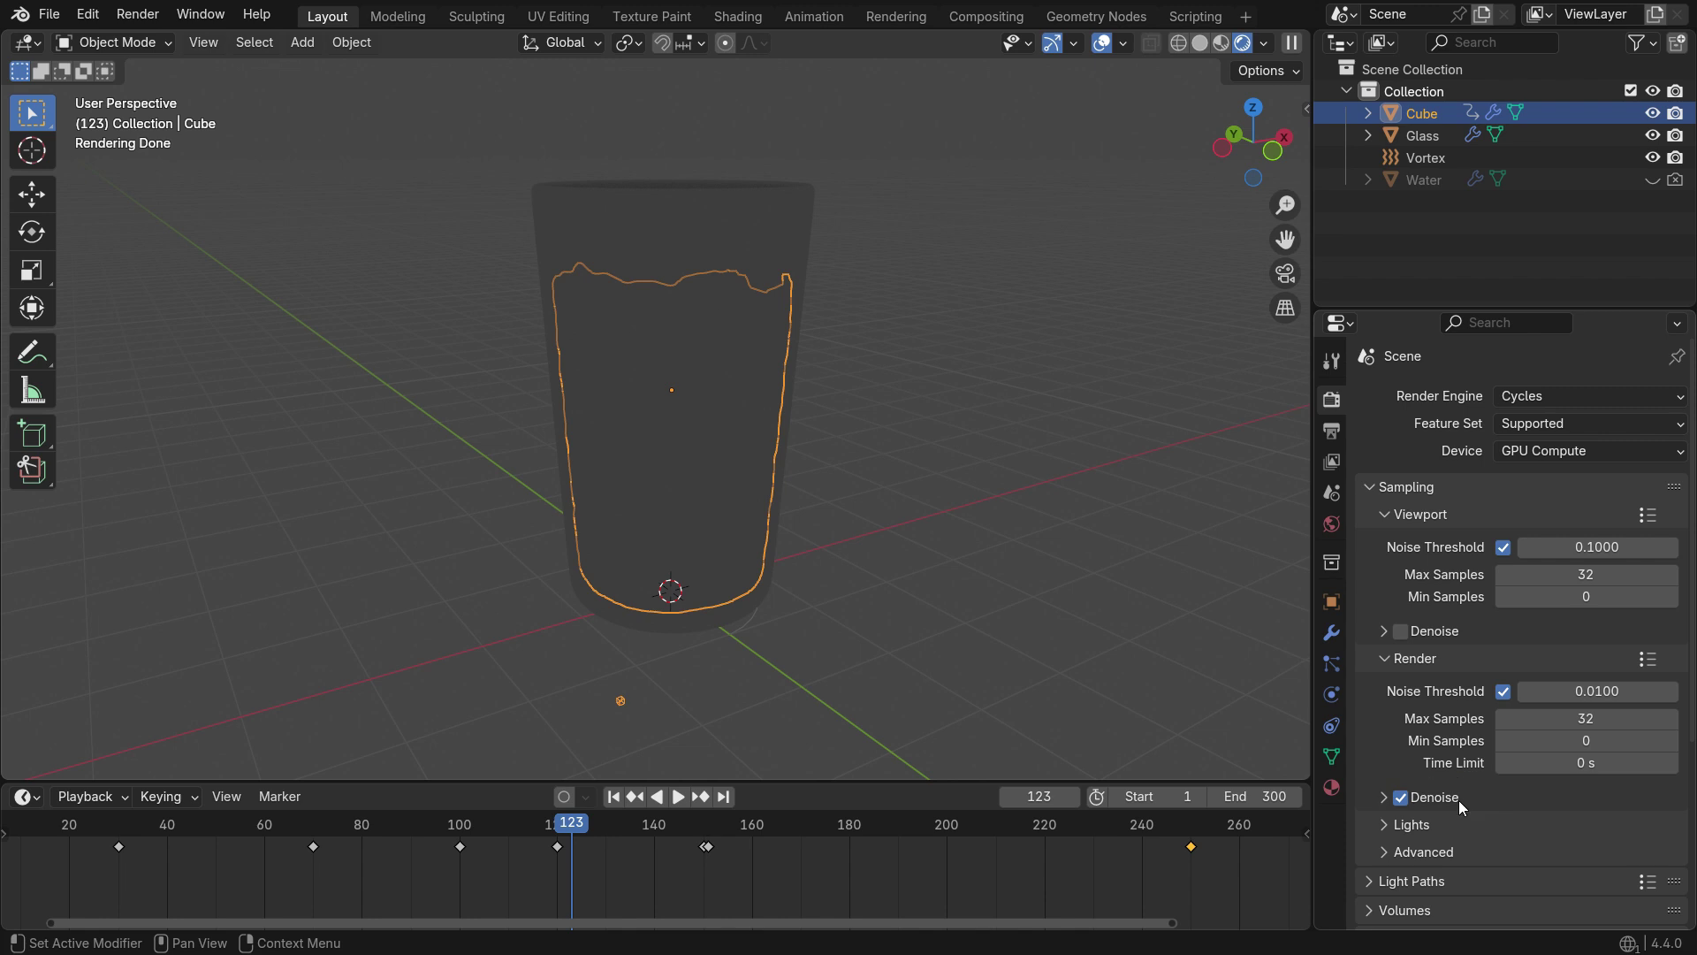
Assign an Environment Texture to the world background color
left_click(1331, 530)
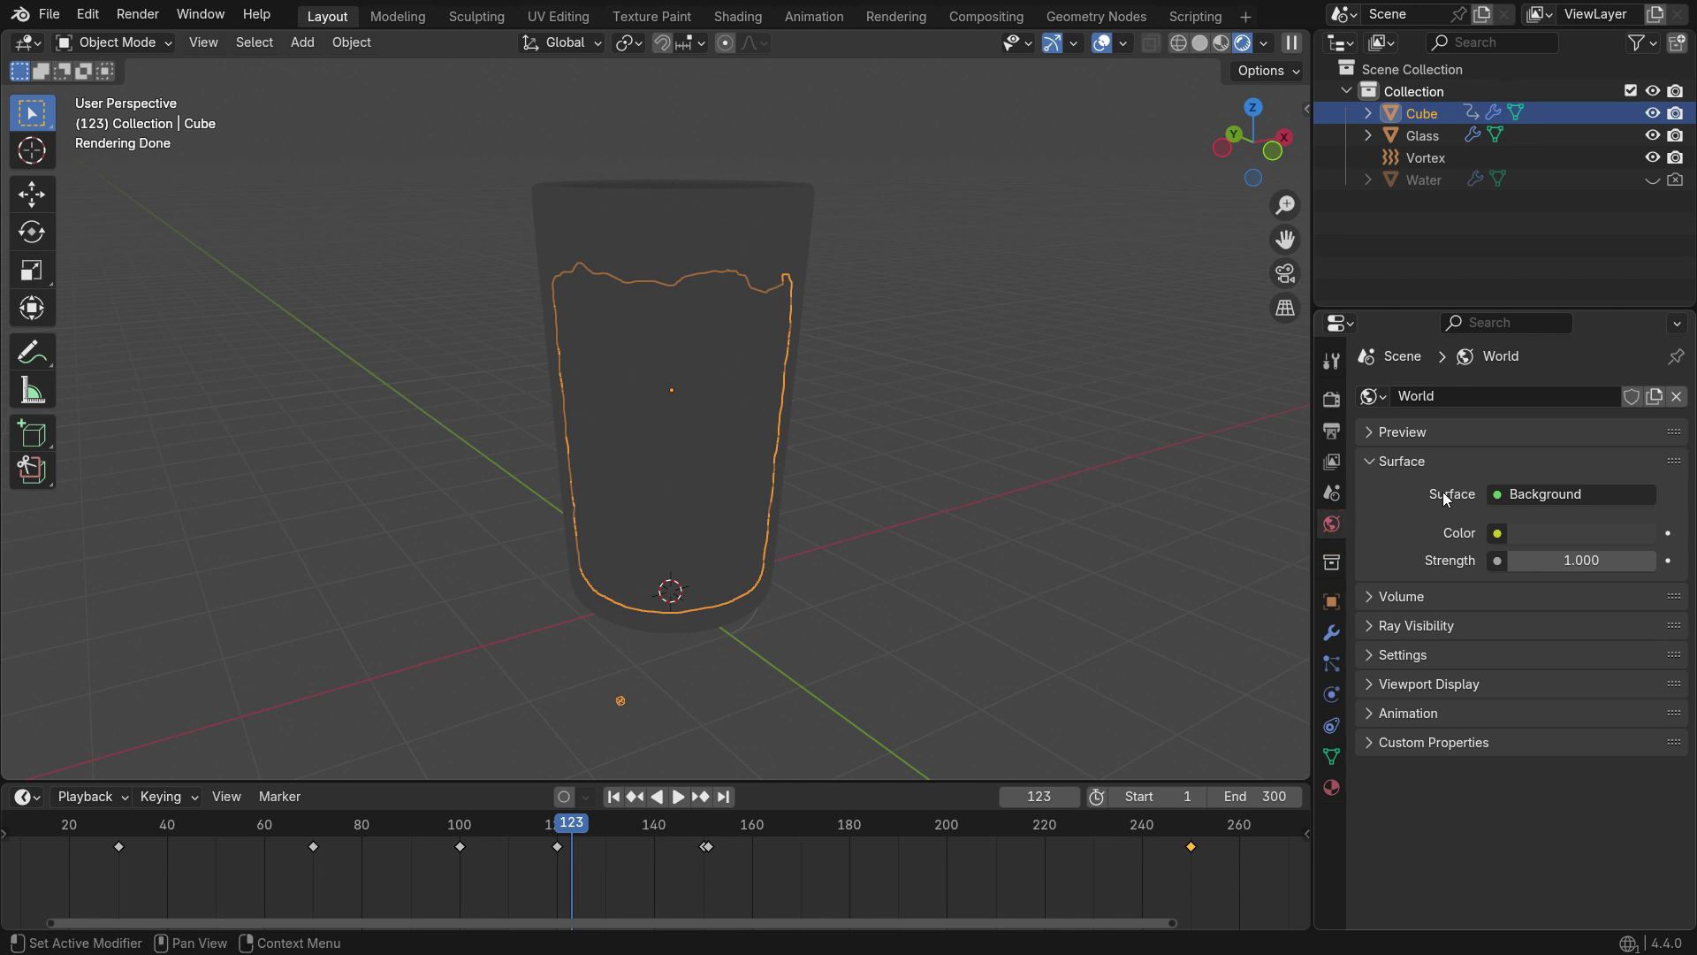
left_click(1495, 533)
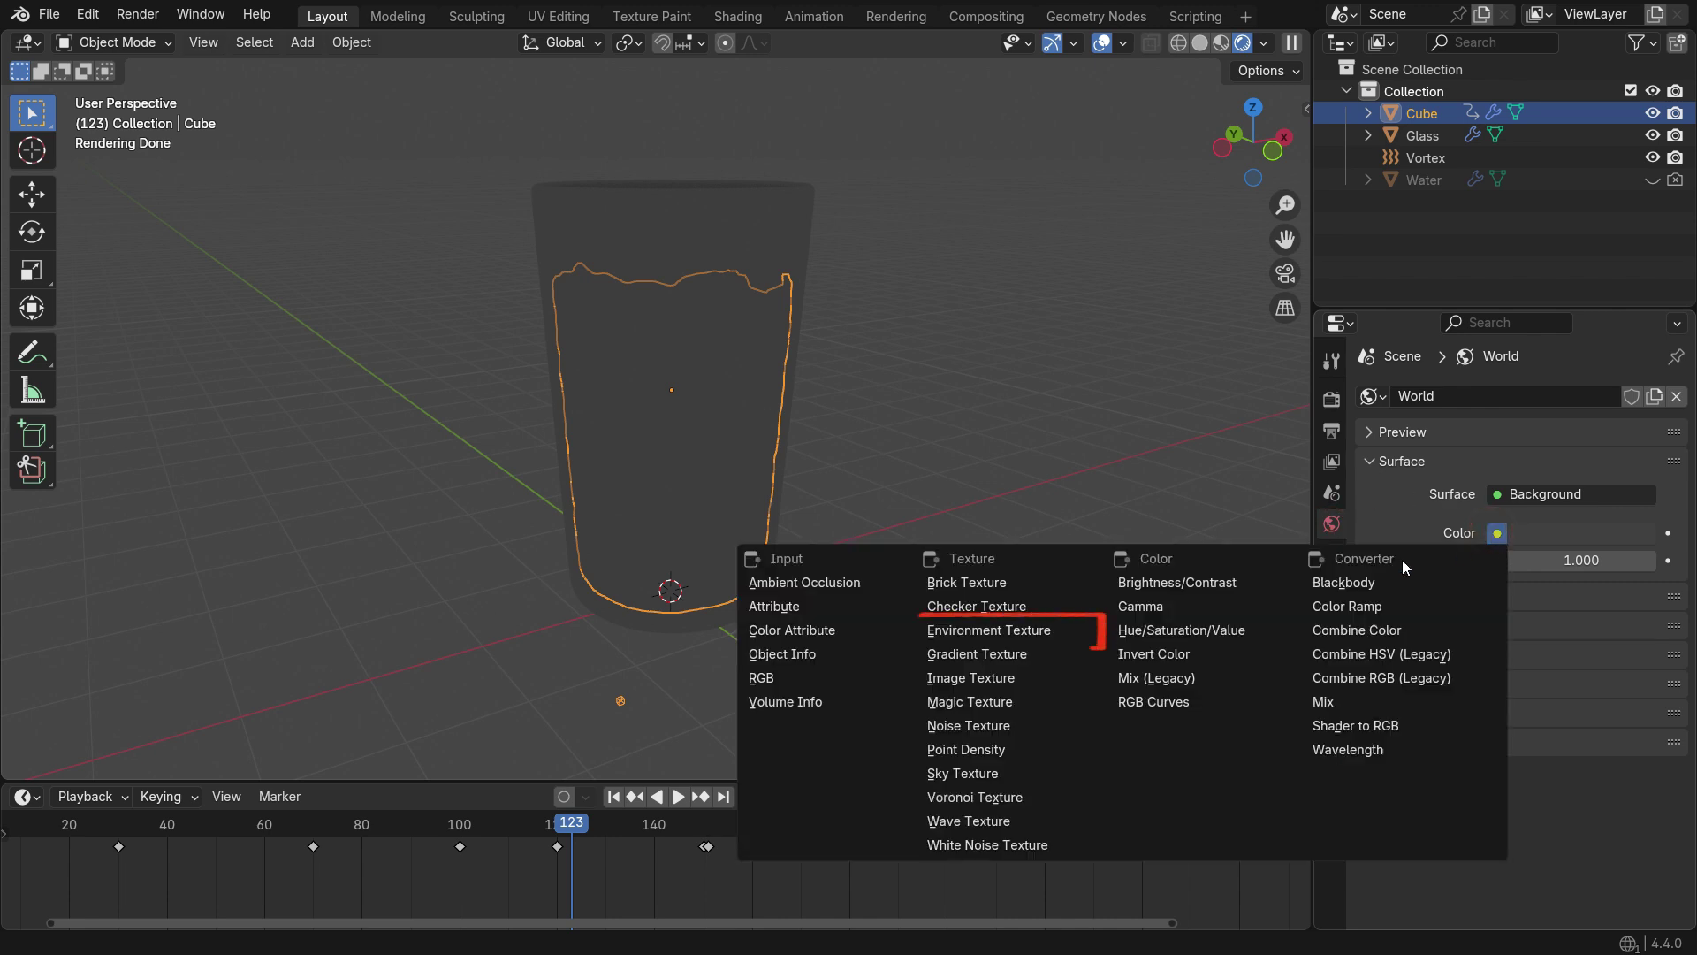
left_click(1073, 633)
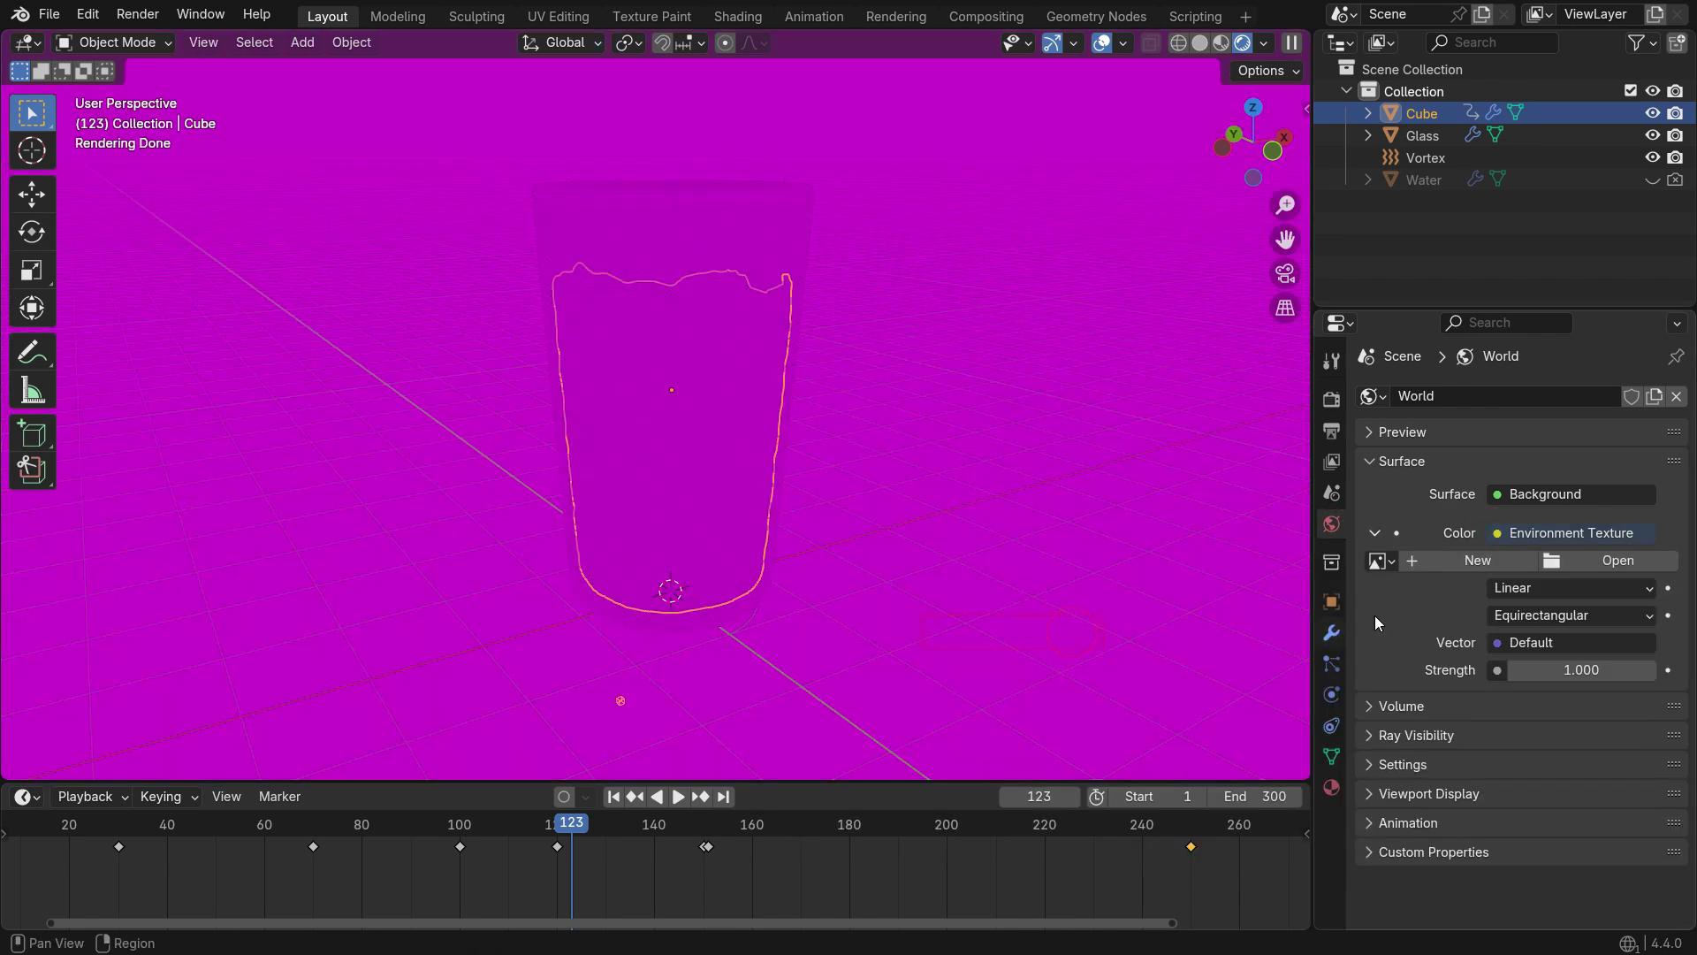
Load the syferfontein 2k HDR sky image from the desktop's HDRI folder into the environment texture
left_click(1624, 560)
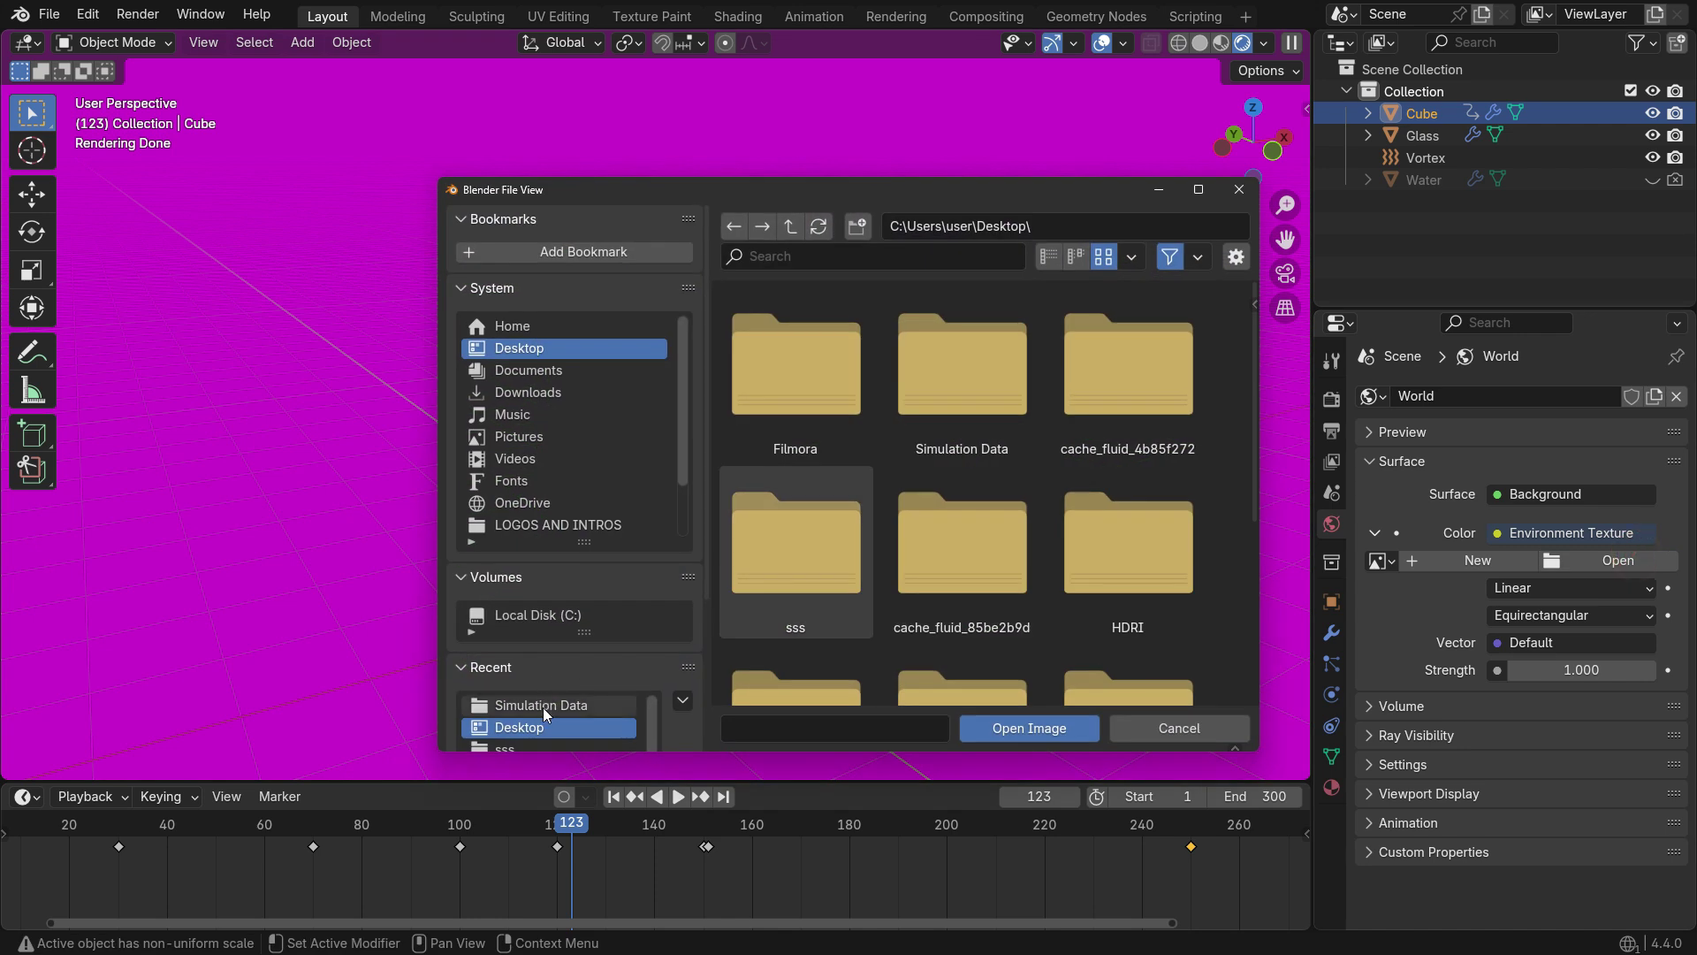
left_click(542, 707)
scroll(527, 712, "down", 3)
left_click(532, 746)
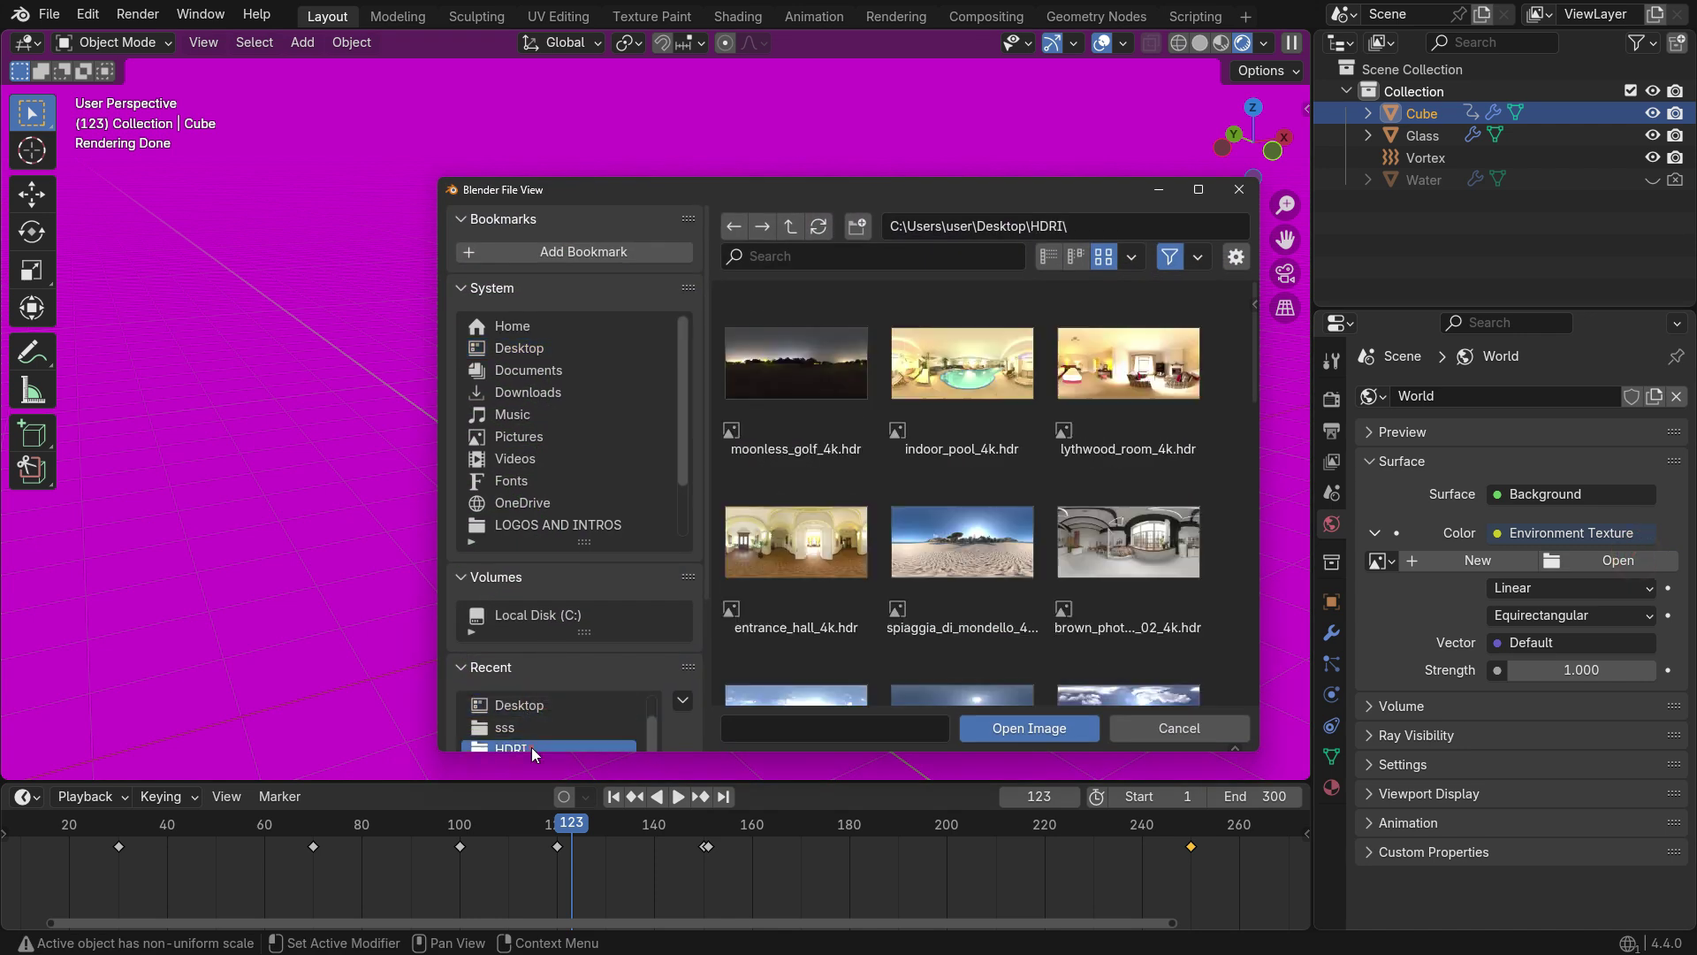
scroll(879, 490, "down", 10)
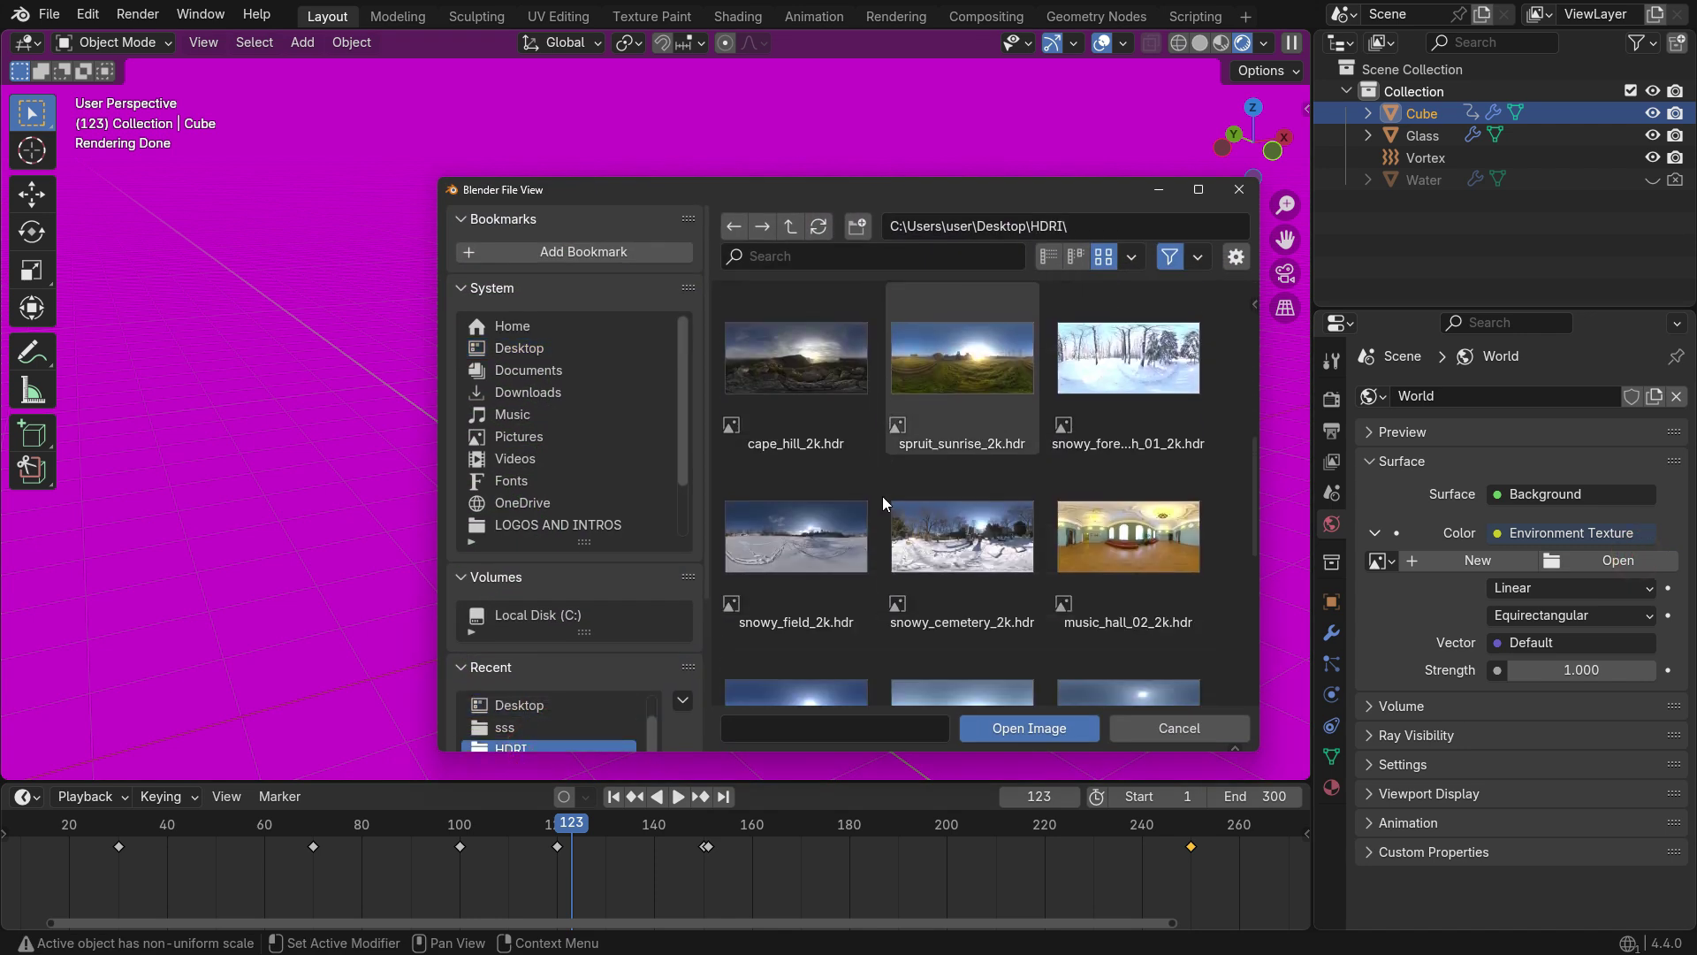
left_click(970, 585)
left_click(1020, 725)
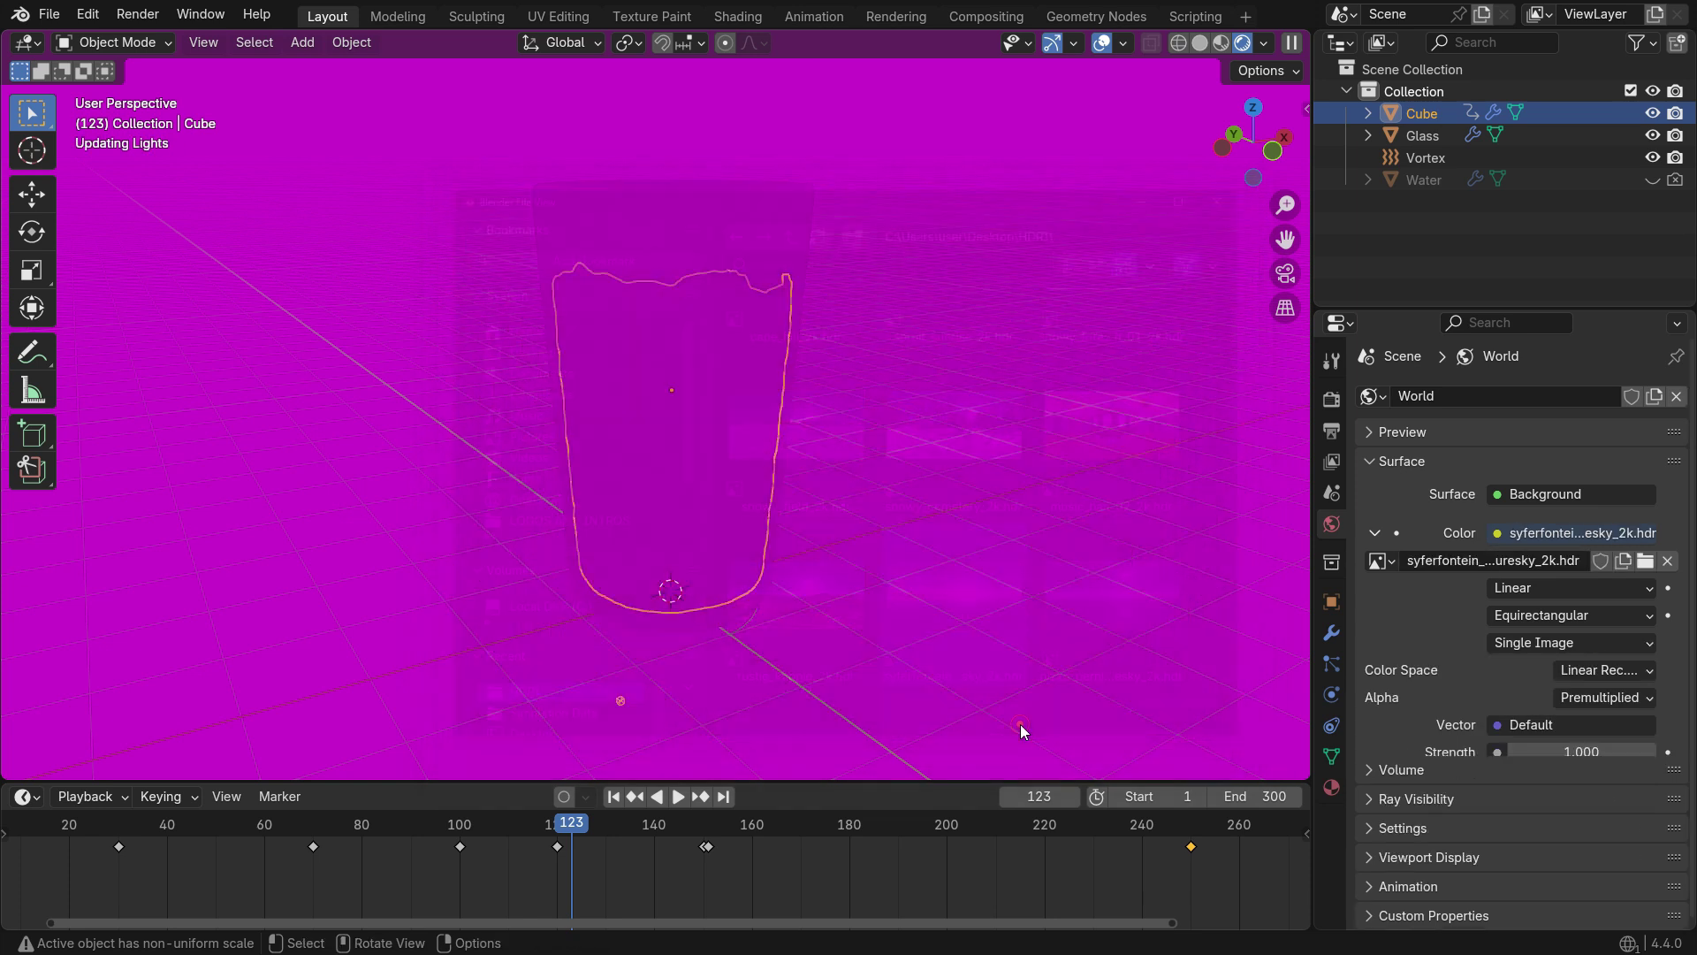
Reduce the world background strength to 0.3
middle_click_drag(1020, 724, 1191, 601)
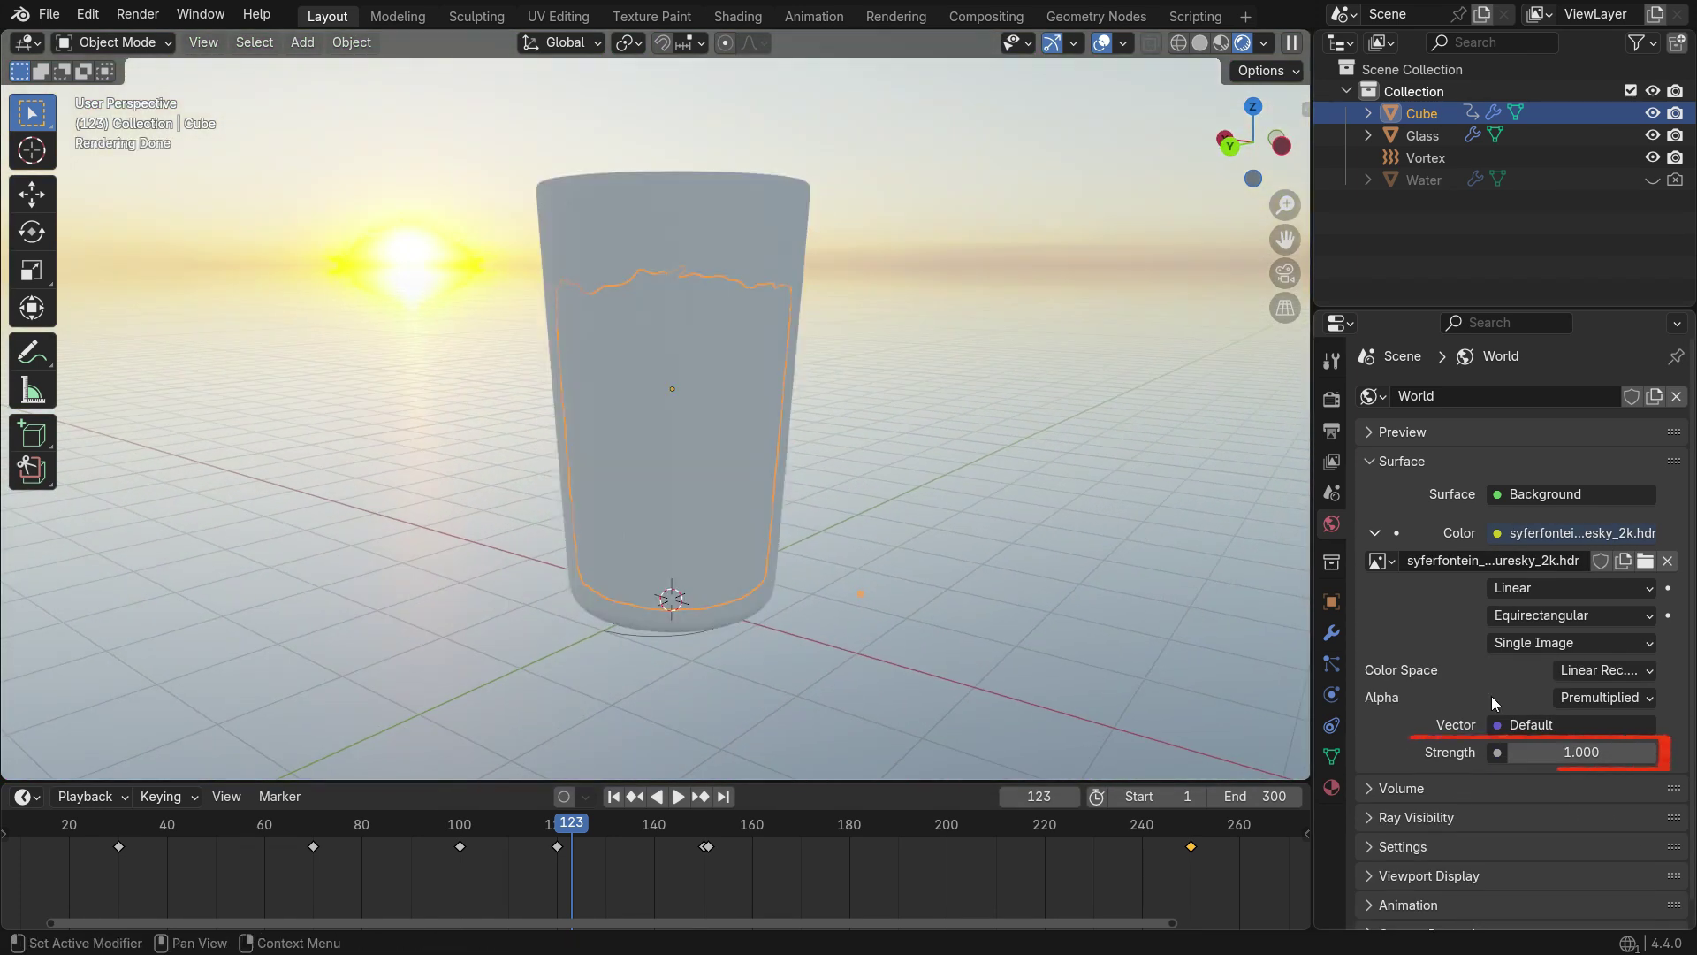
left_click(1613, 746)
type("0.3")
key("Return")
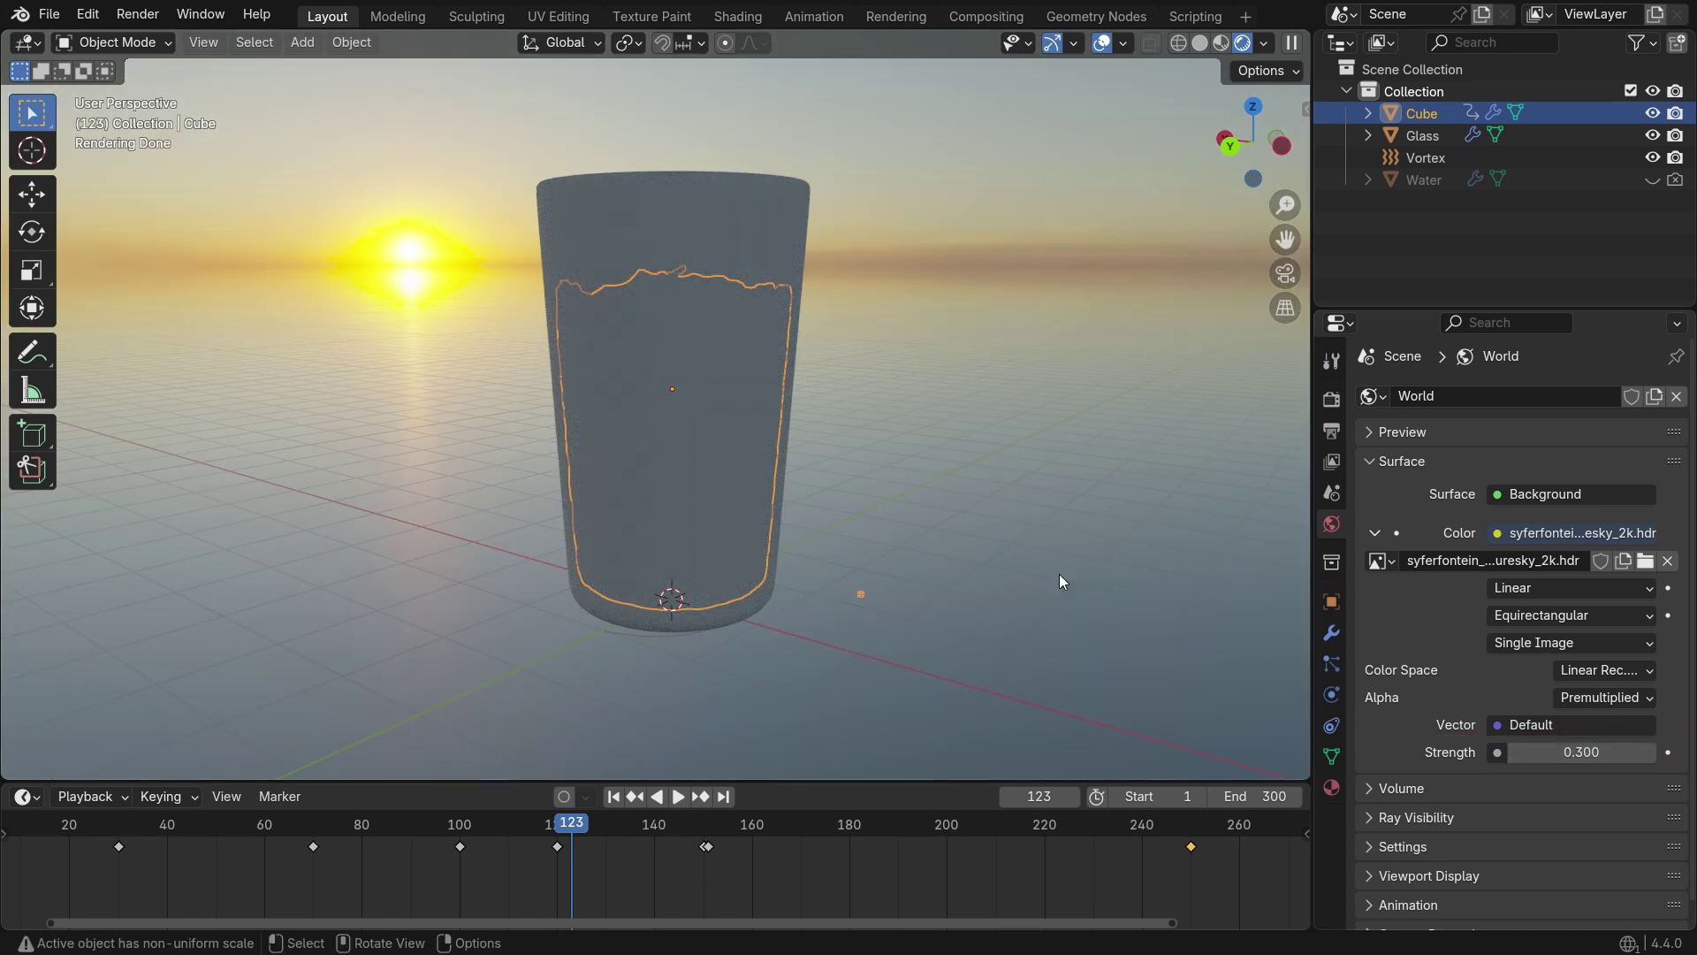
Give the Glass object a new material with a Glass BSDF surface and roughness 0
left_click(746, 248)
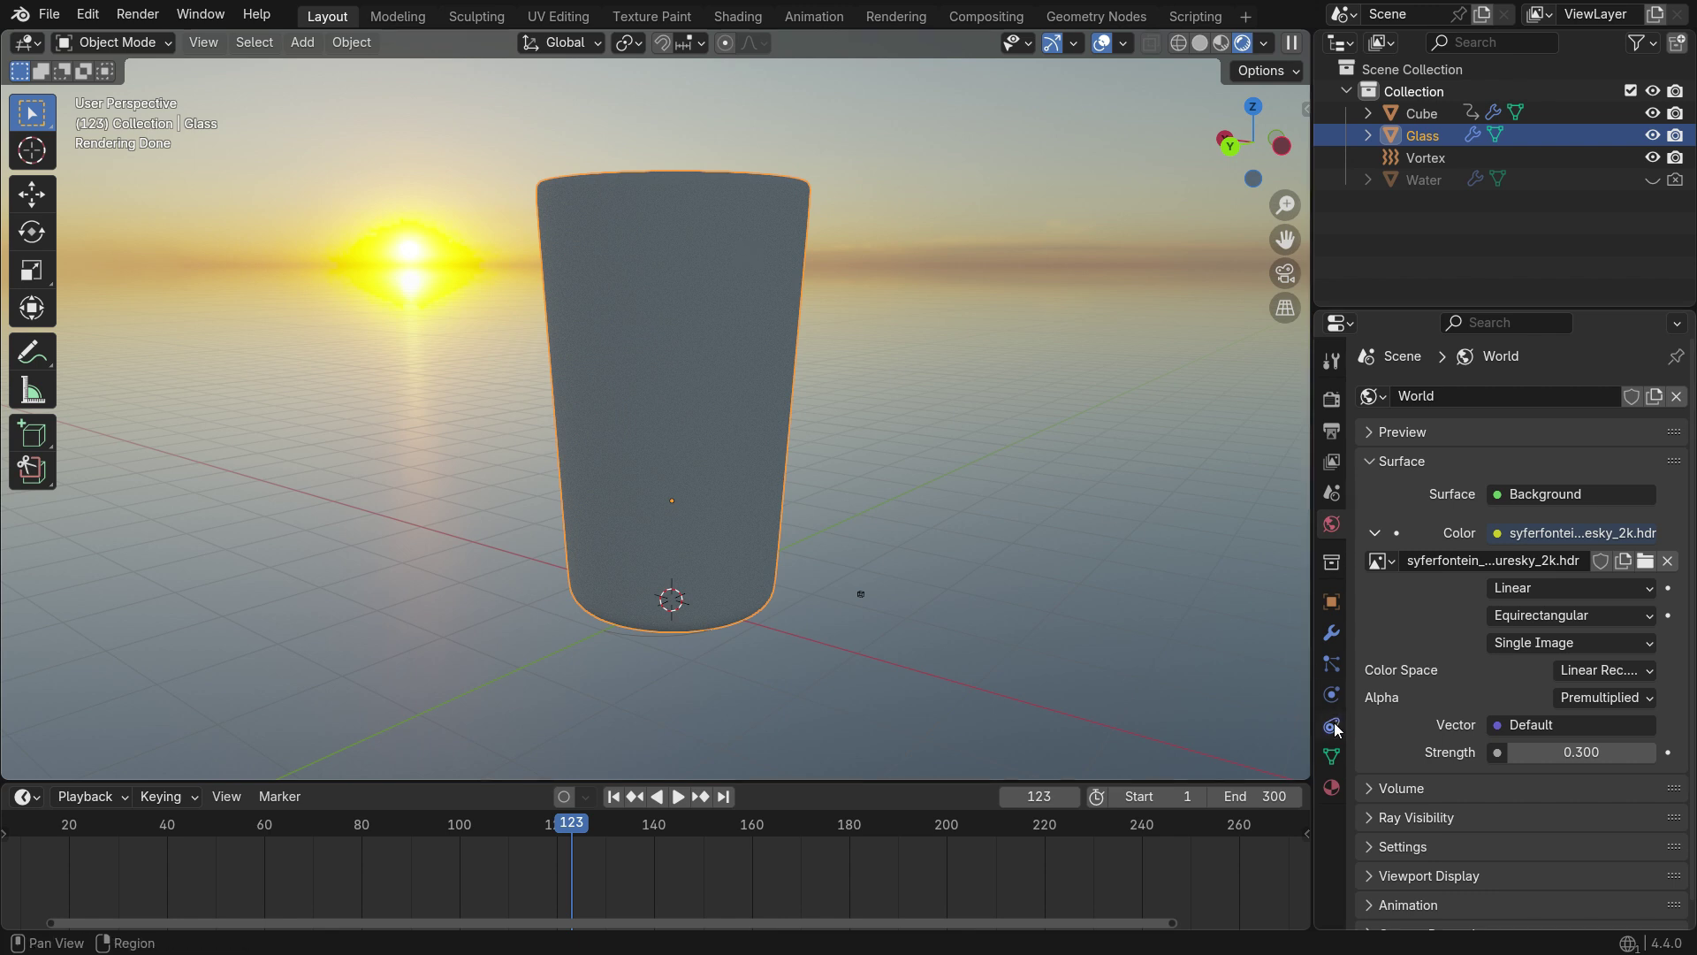
left_click(1331, 786)
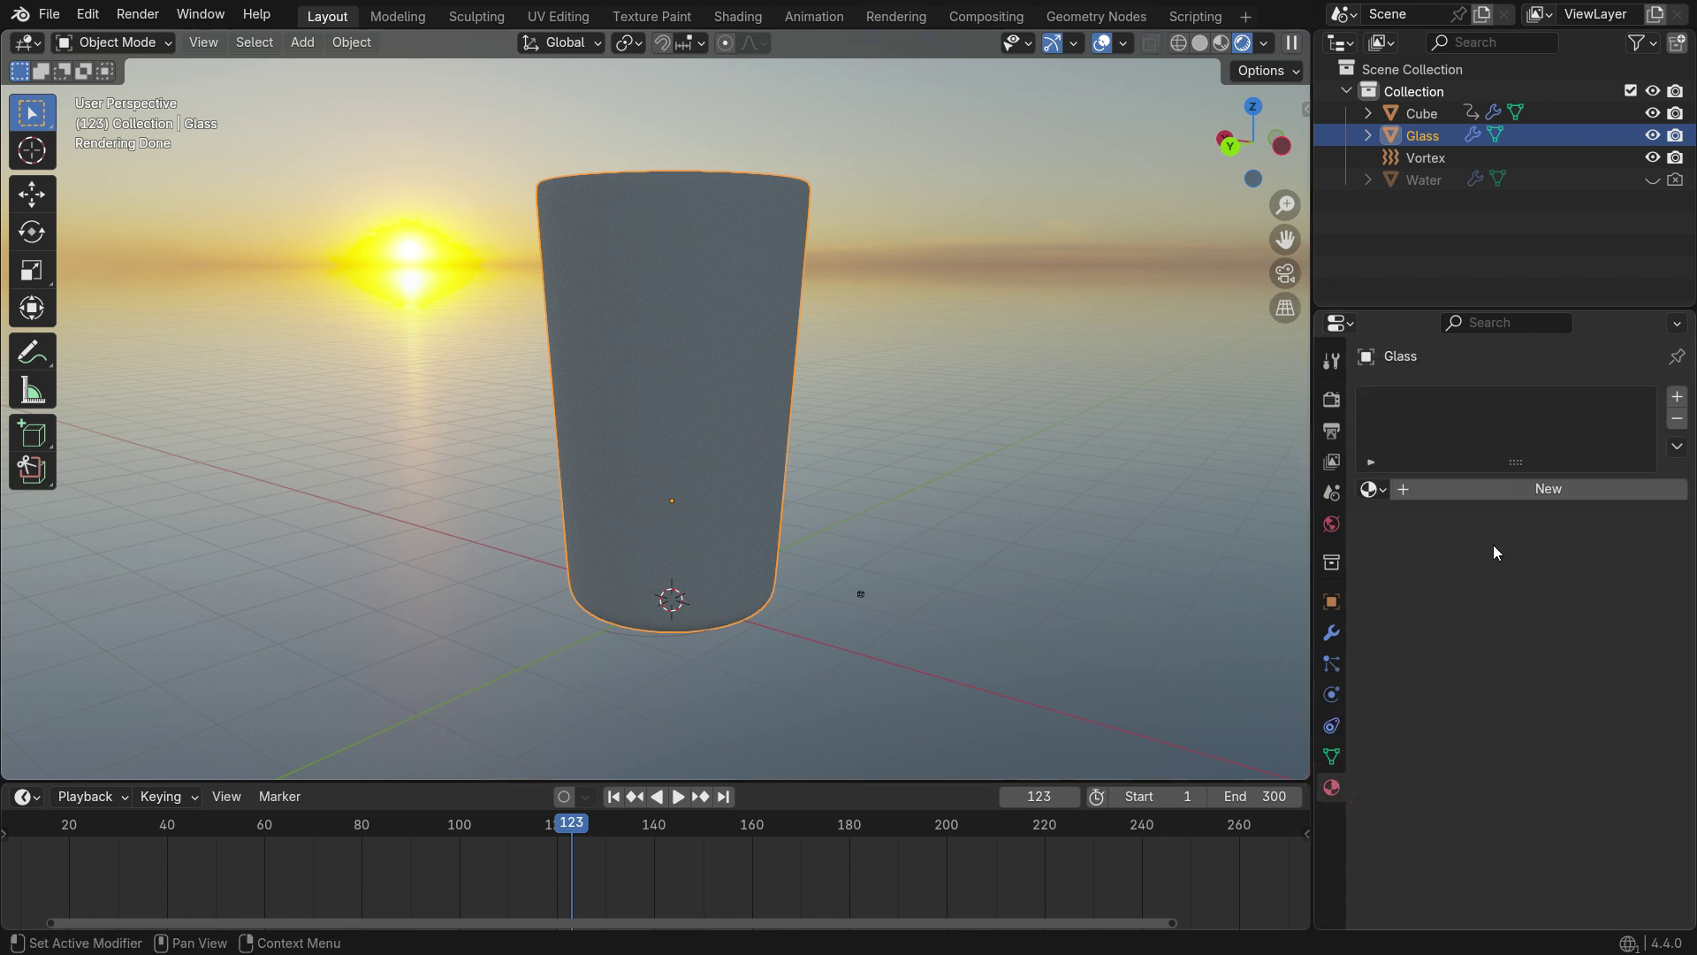
left_click(1566, 494)
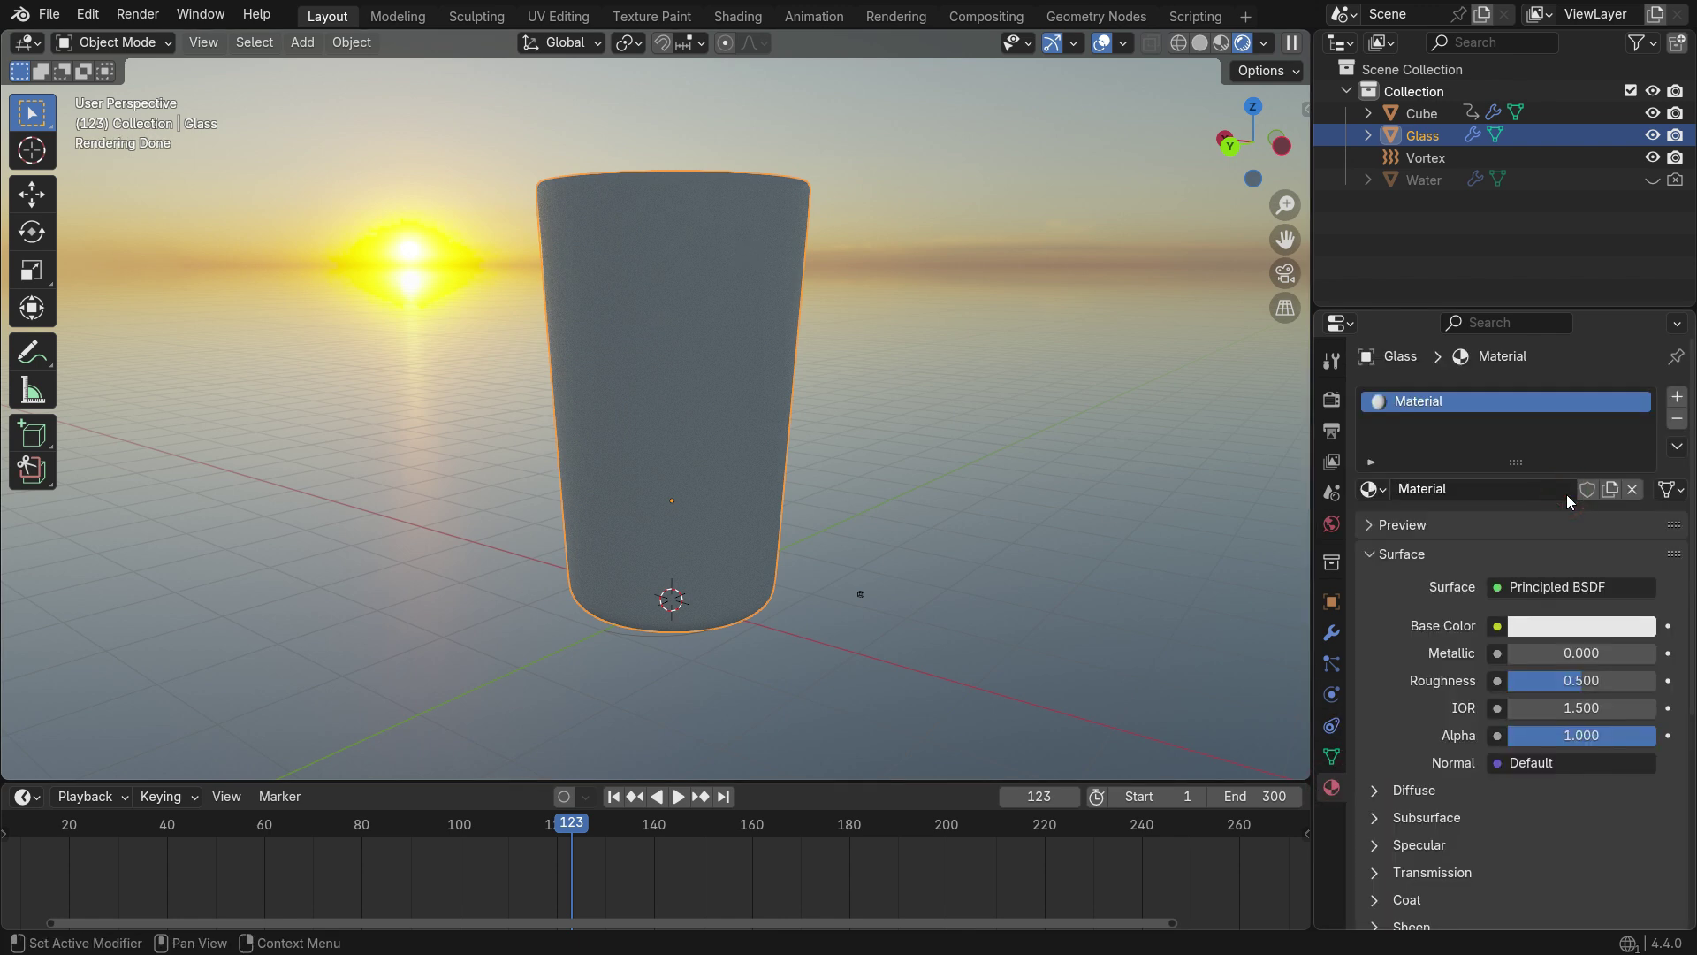
left_click(1505, 589)
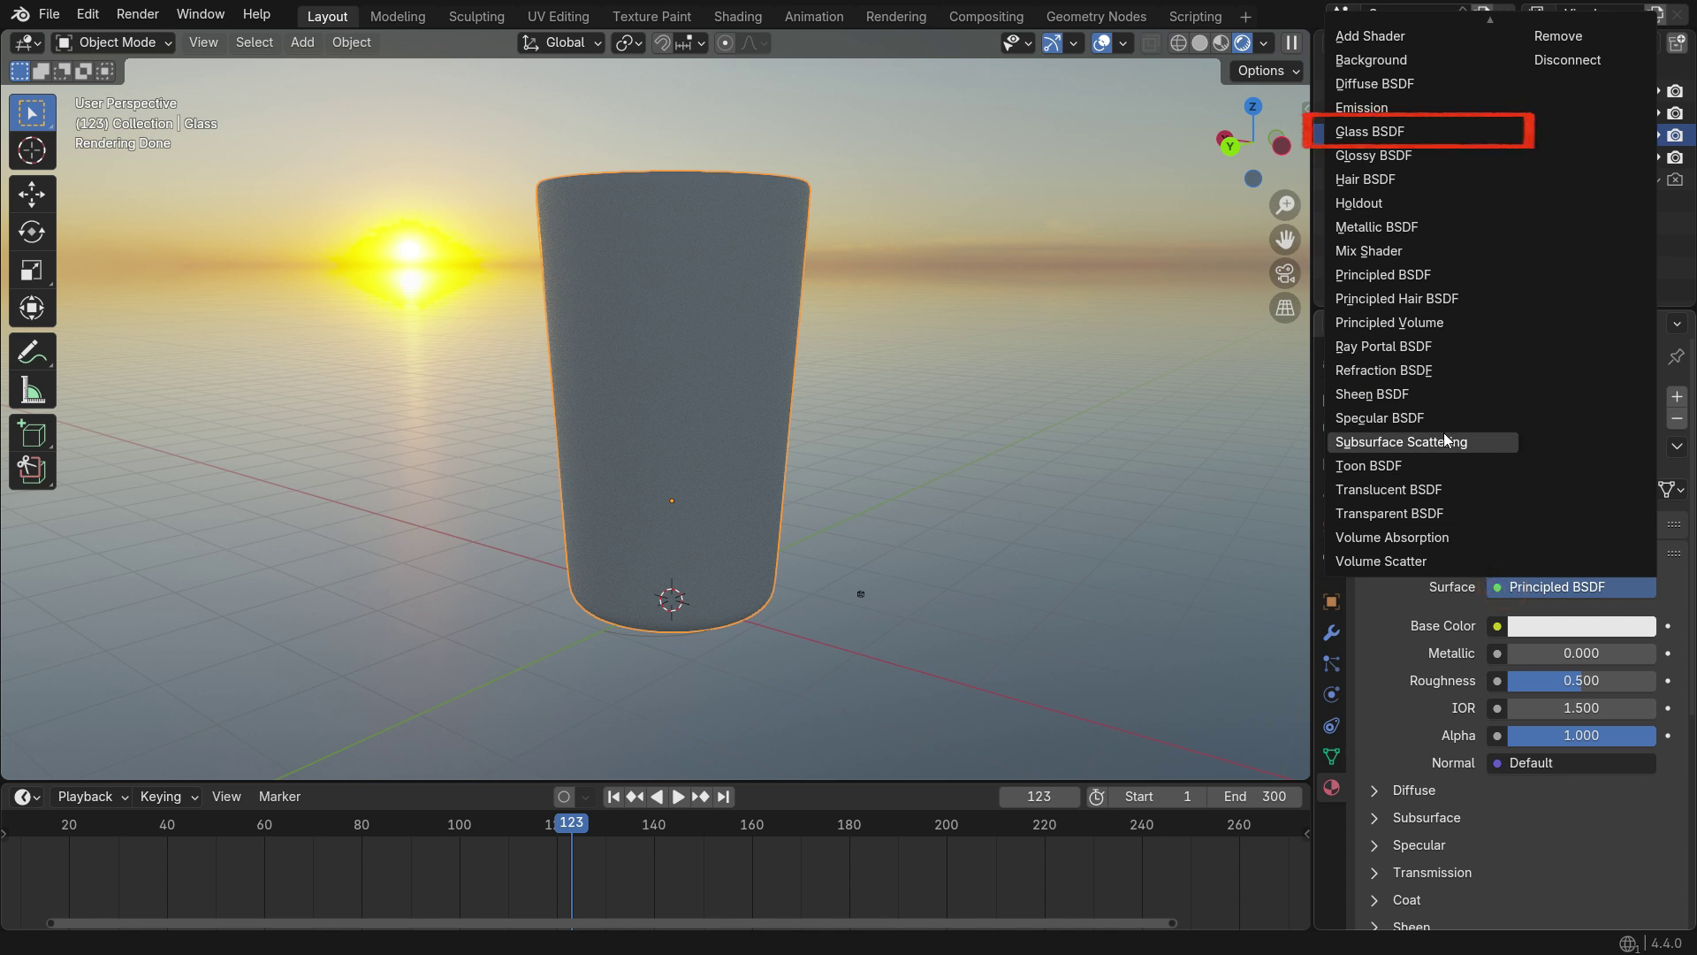
left_click(1461, 134)
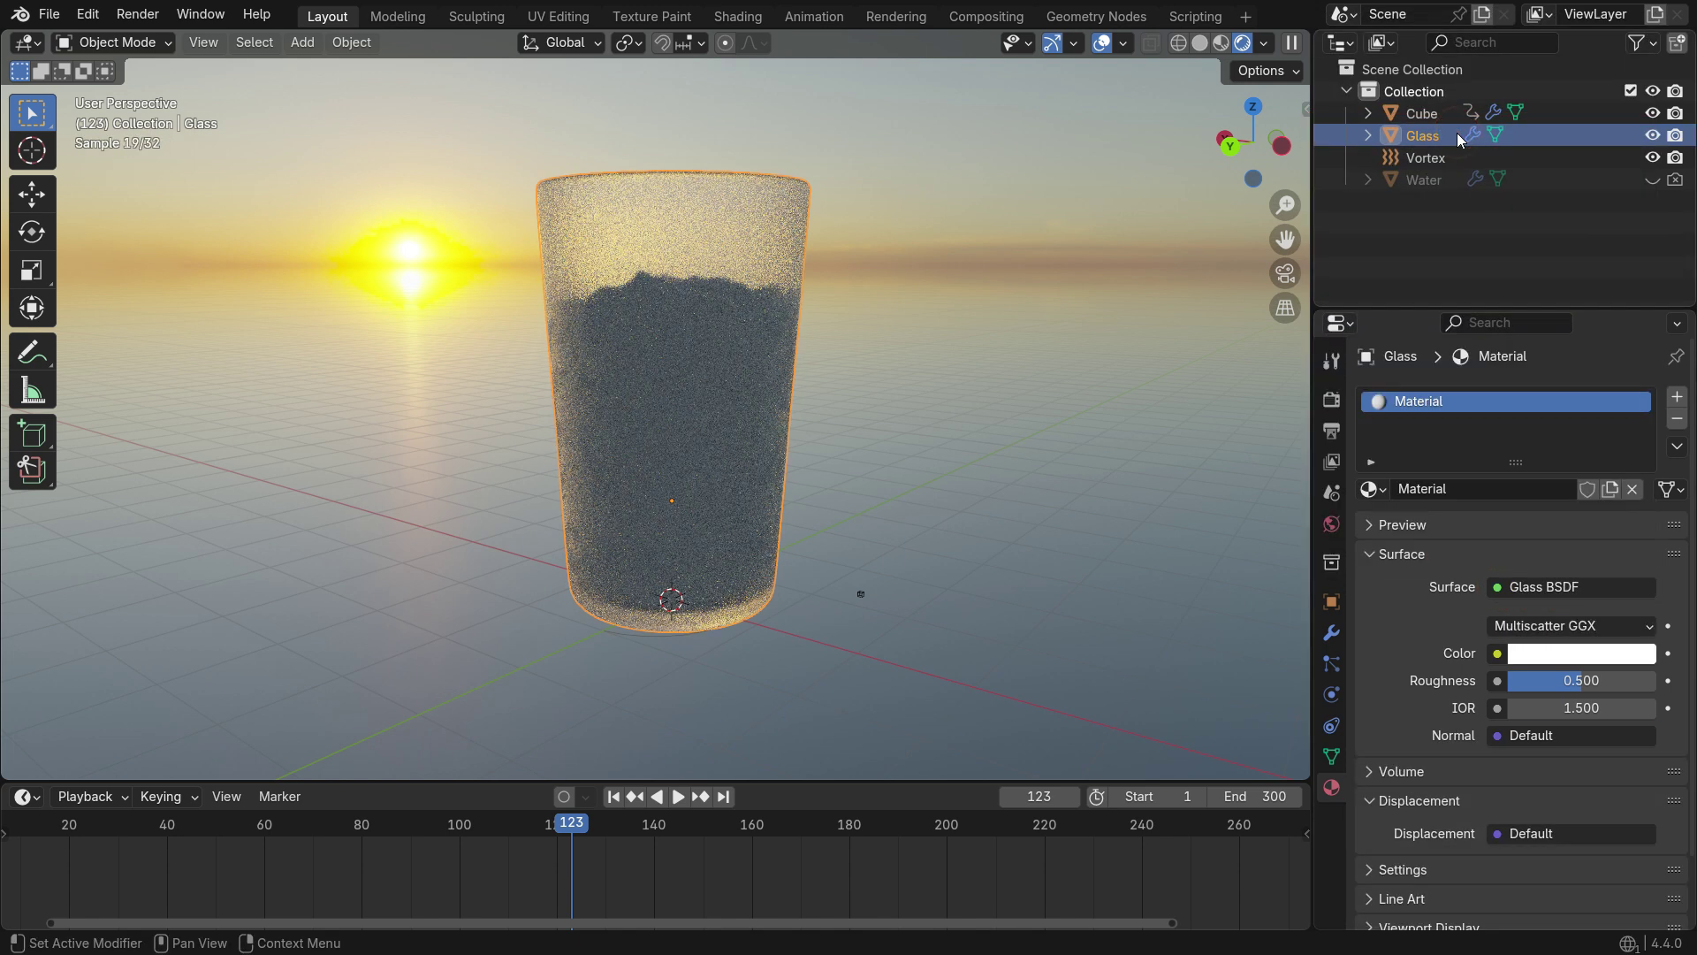
left_click_drag(1614, 690, 1512, 691)
Give the fluid domain Cube a new material with a Glass BSDF surface
middle_click_drag(776, 518, 620, 512)
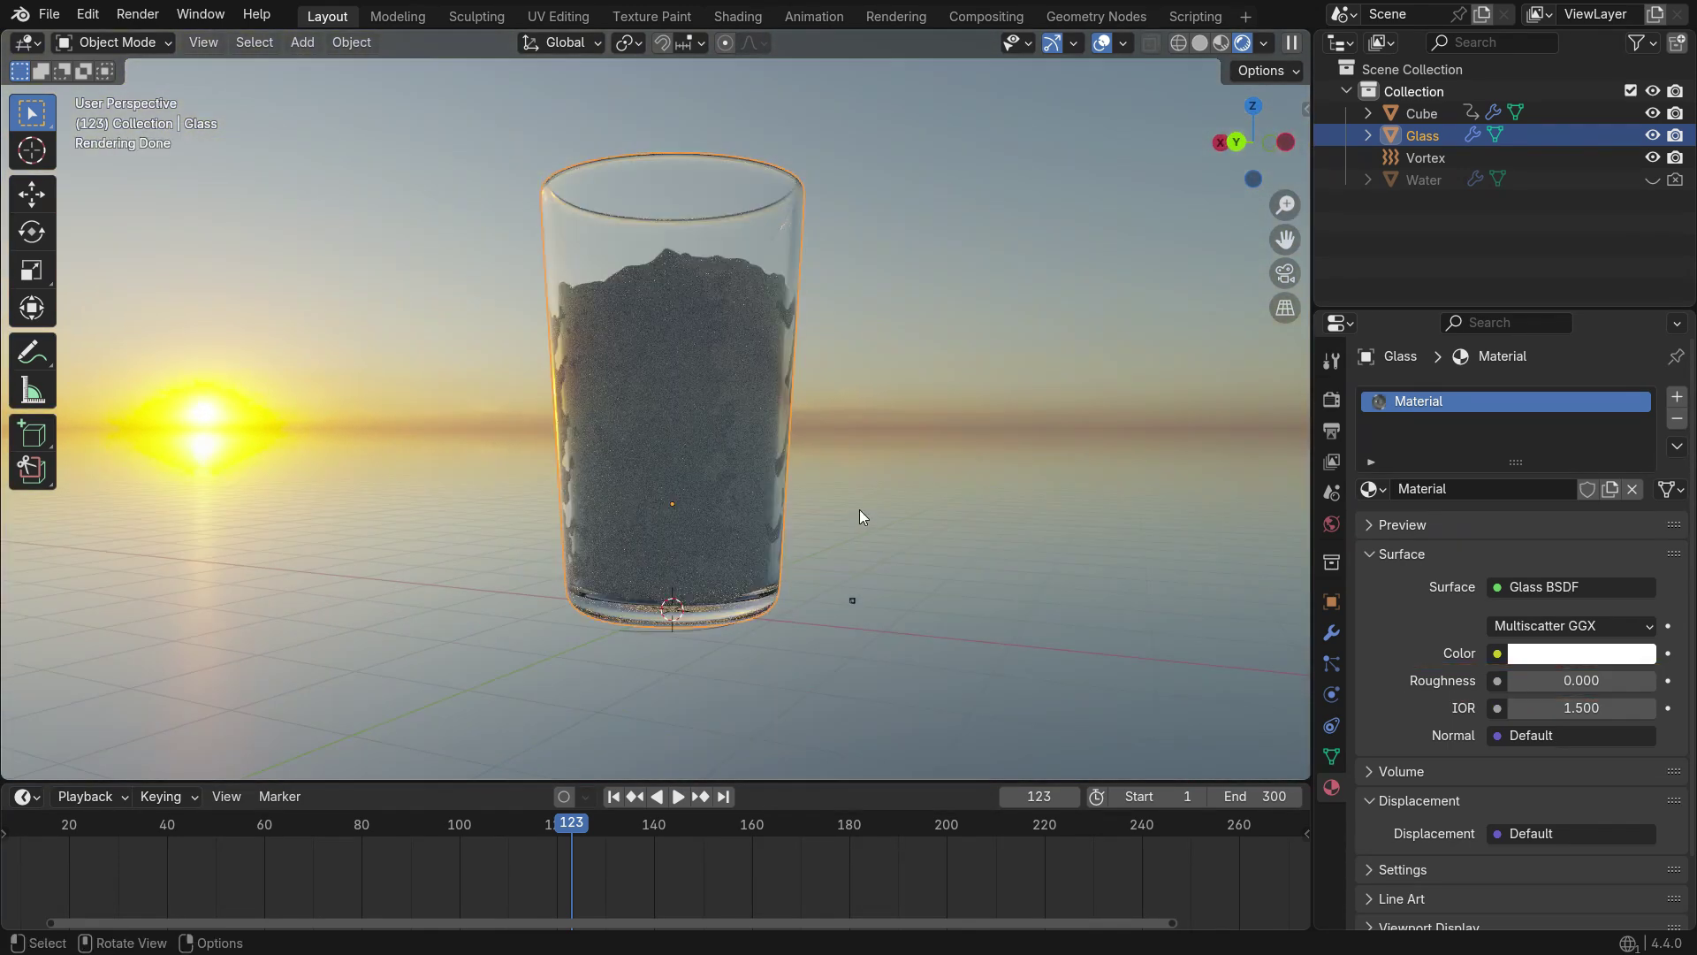
middle_click_drag(859, 509, 777, 433)
left_click(667, 273)
middle_click_drag(667, 273, 693, 352)
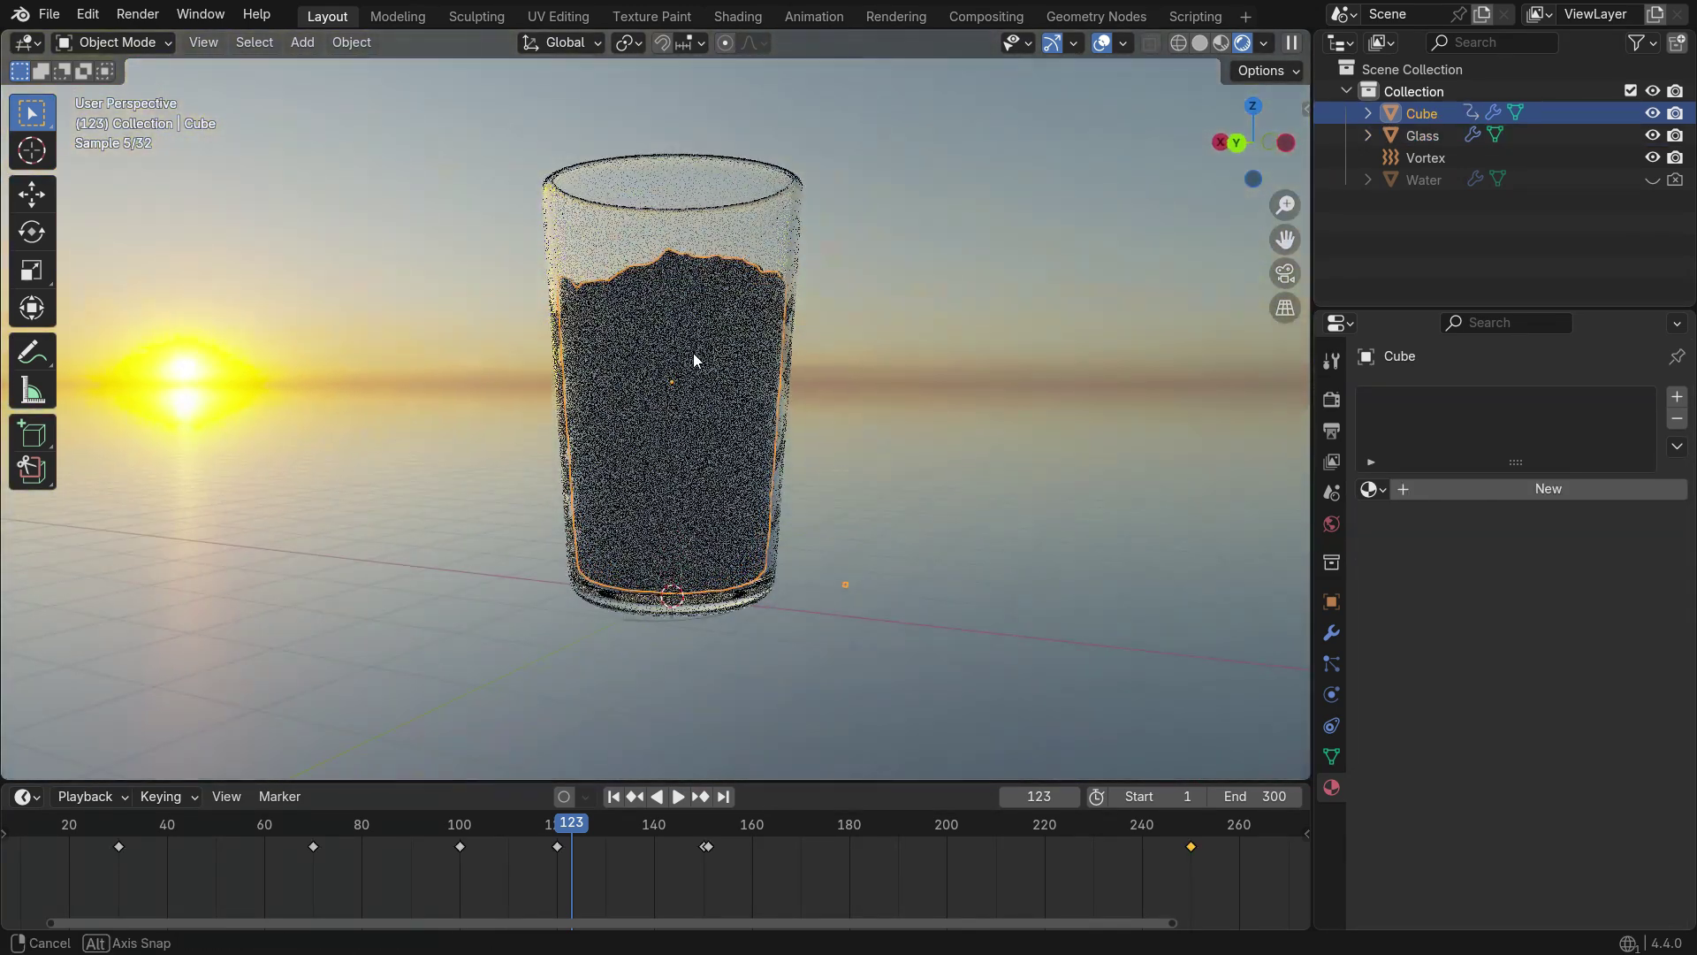
left_click(1547, 491)
left_click(1494, 591)
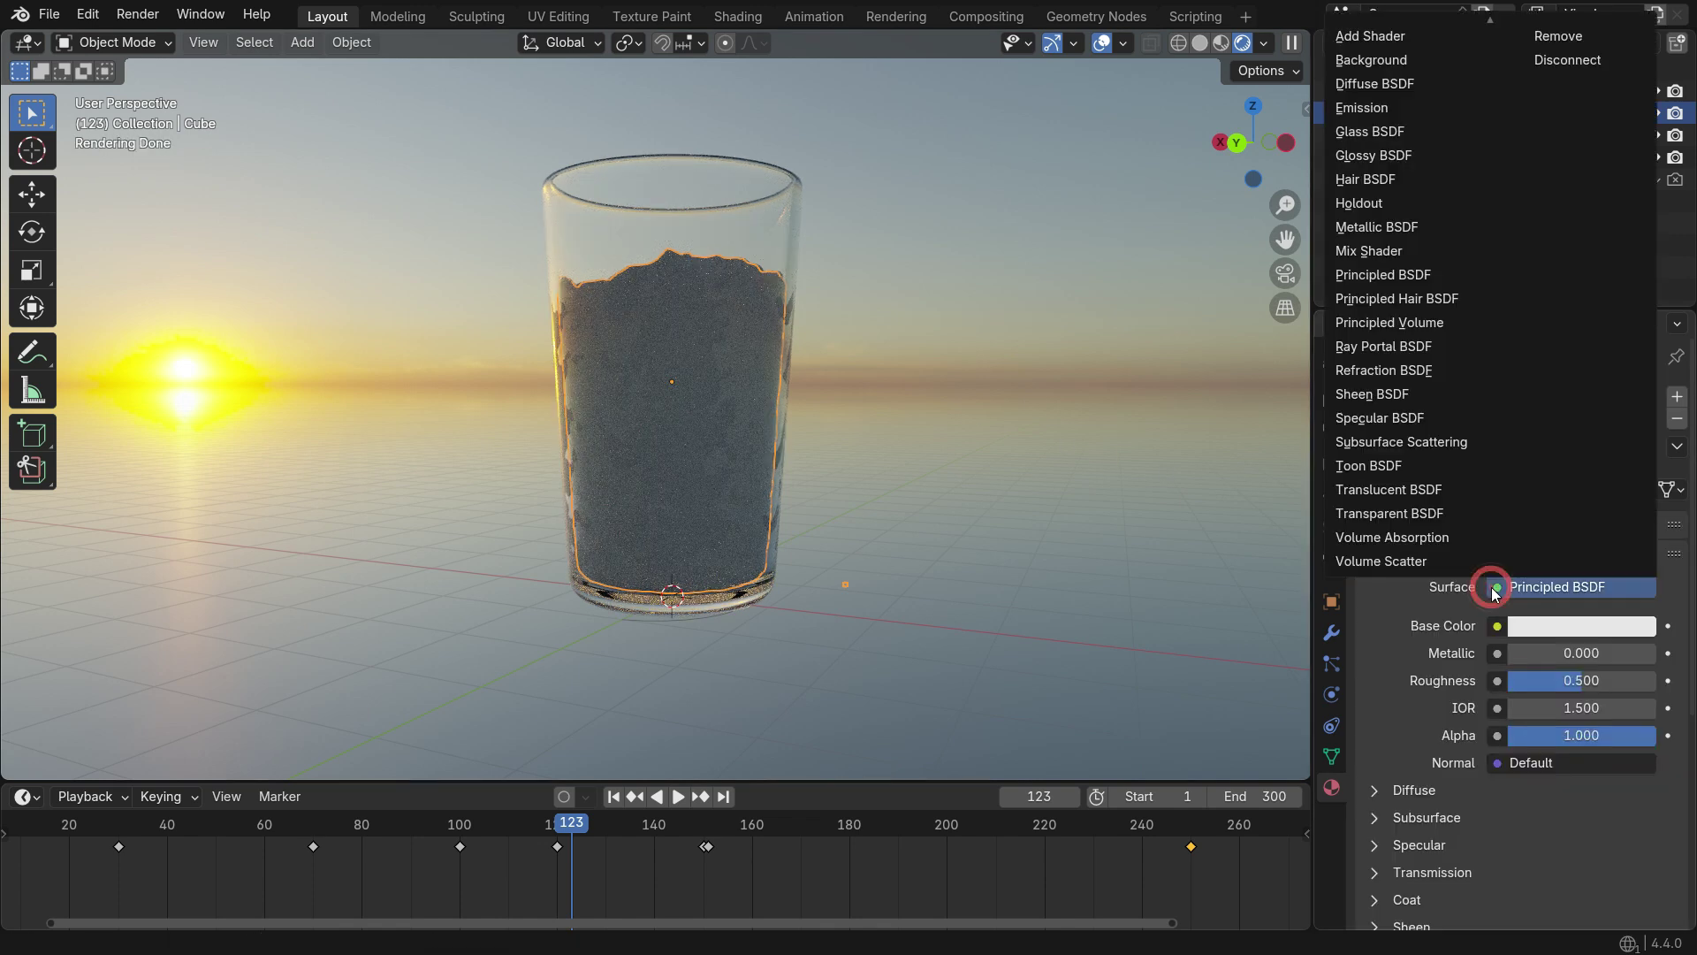
left_click(1403, 129)
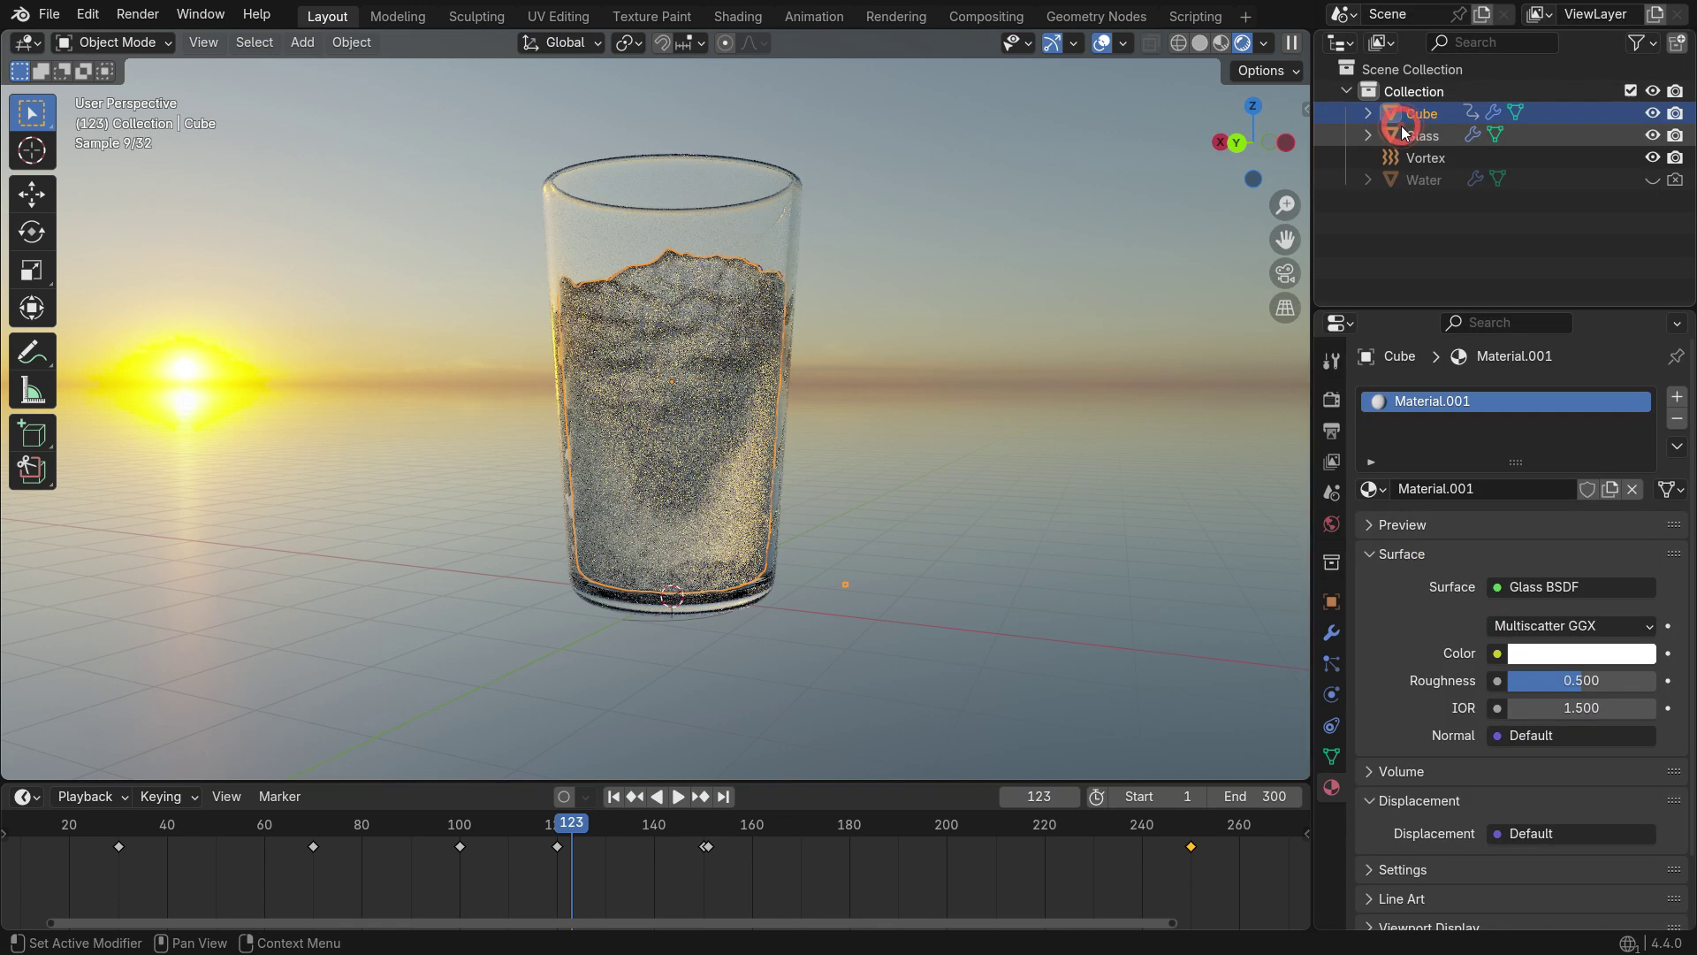
Set the water material's roughness to 0 and its IOR to 1.333
left_click(1556, 680)
type("0")
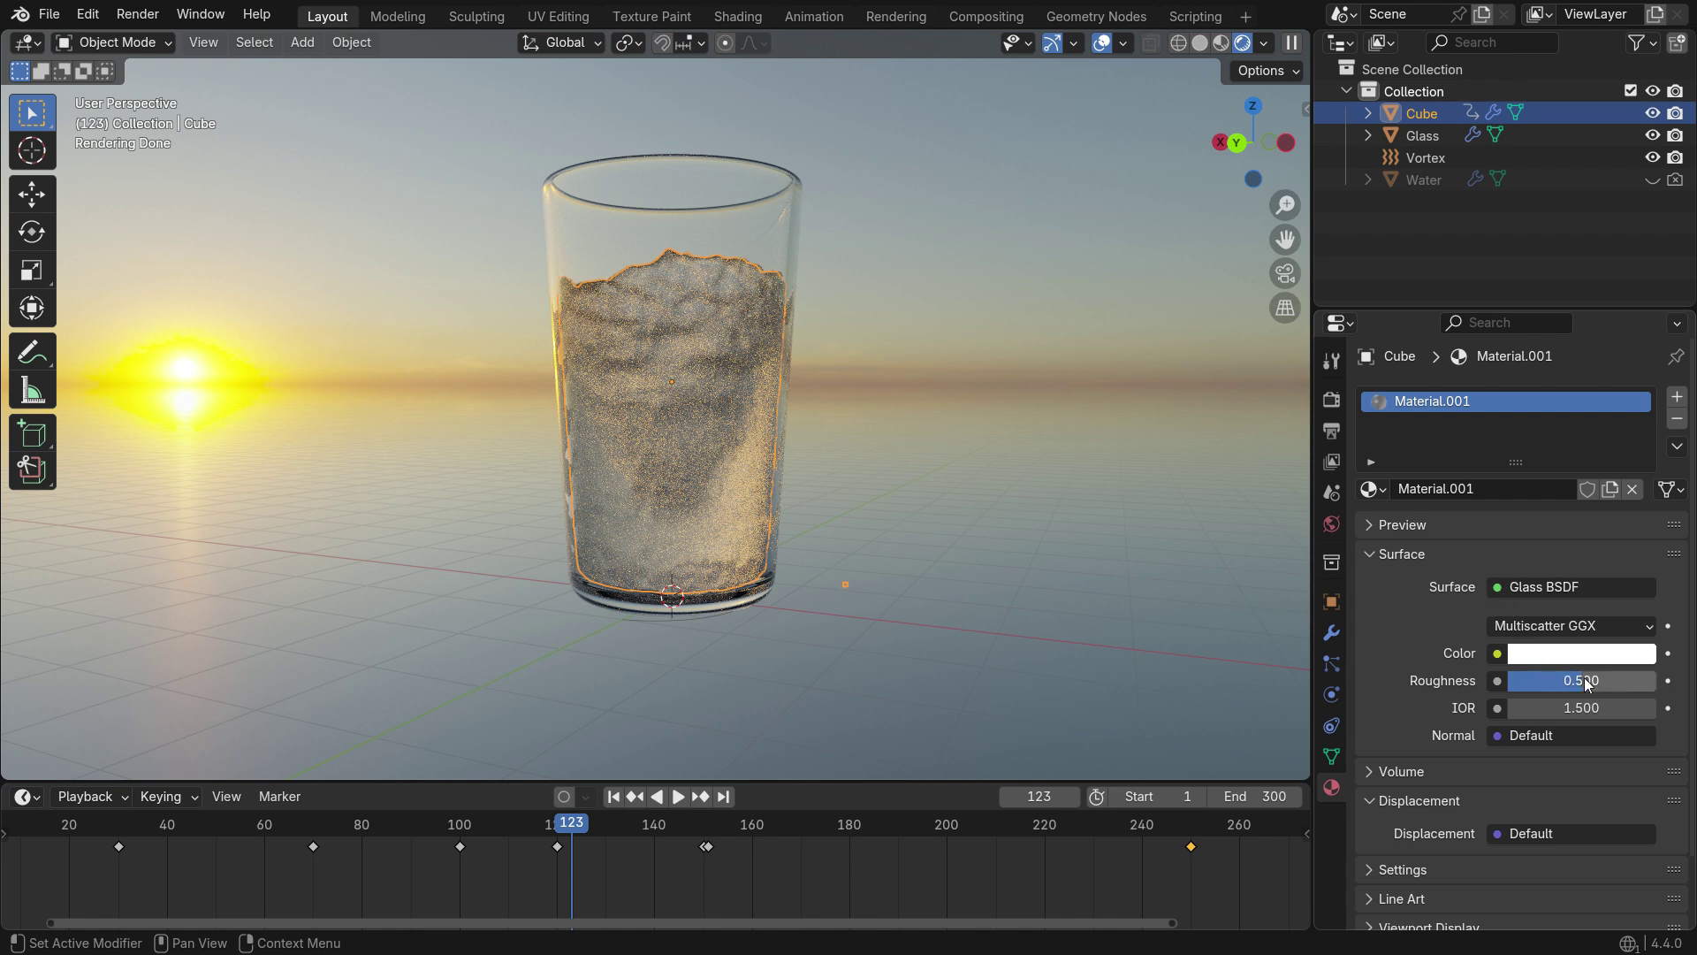
key("Return")
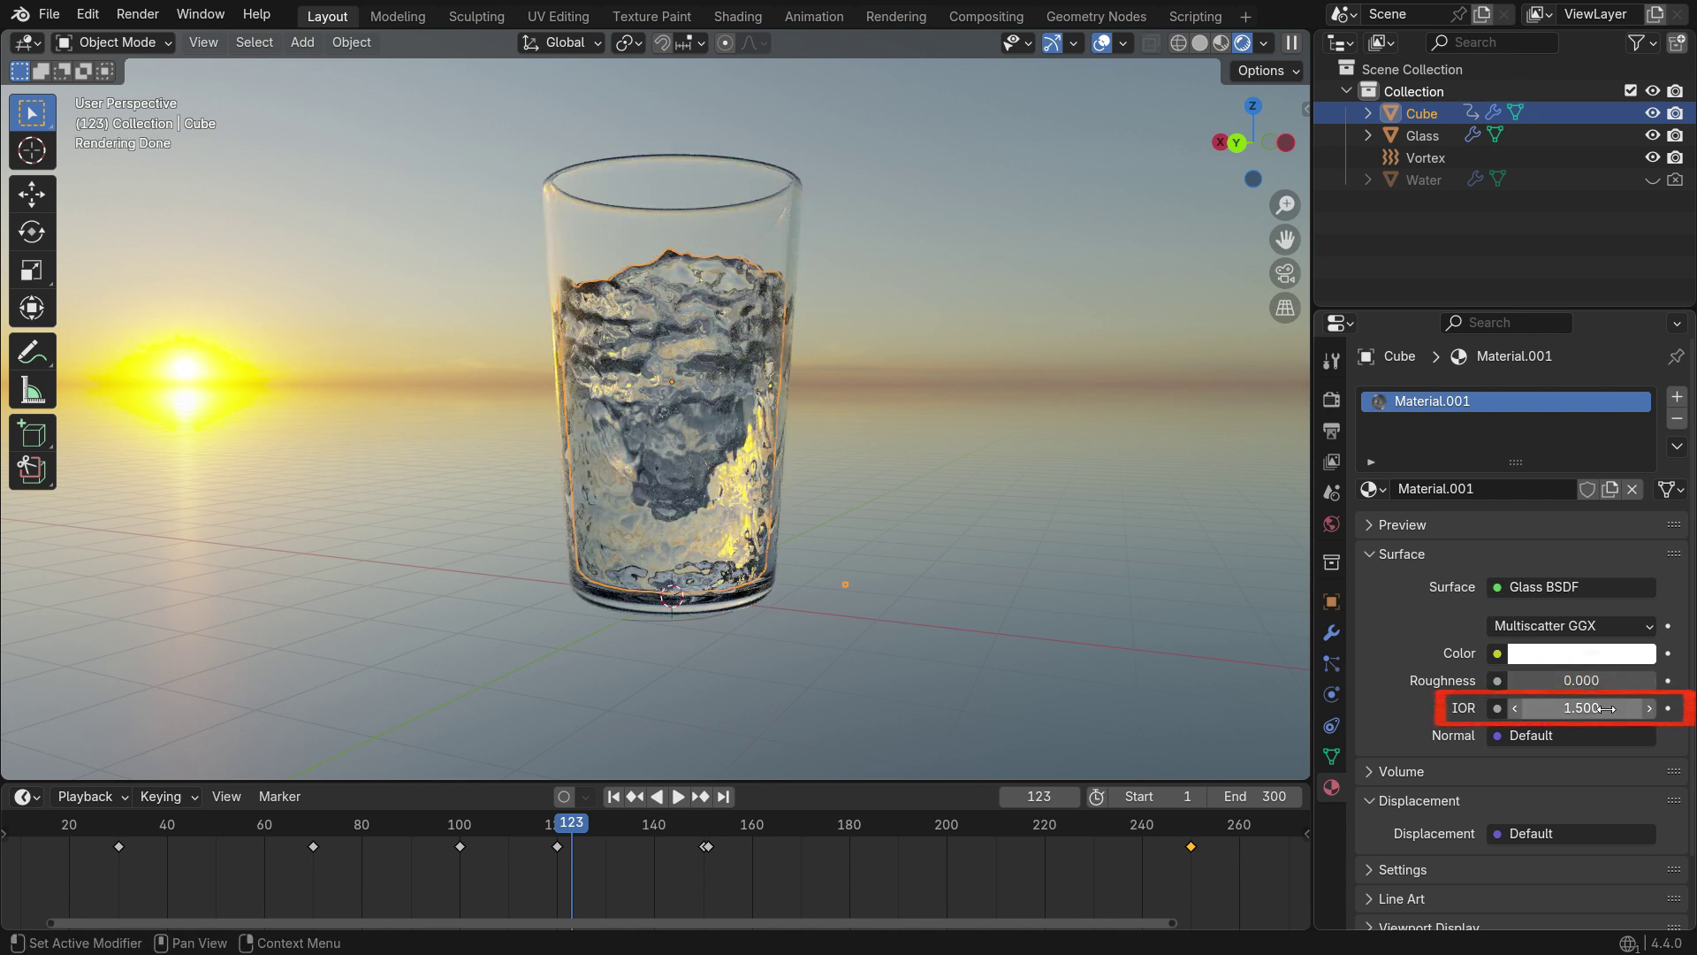
left_click(1615, 708)
type("1.3")
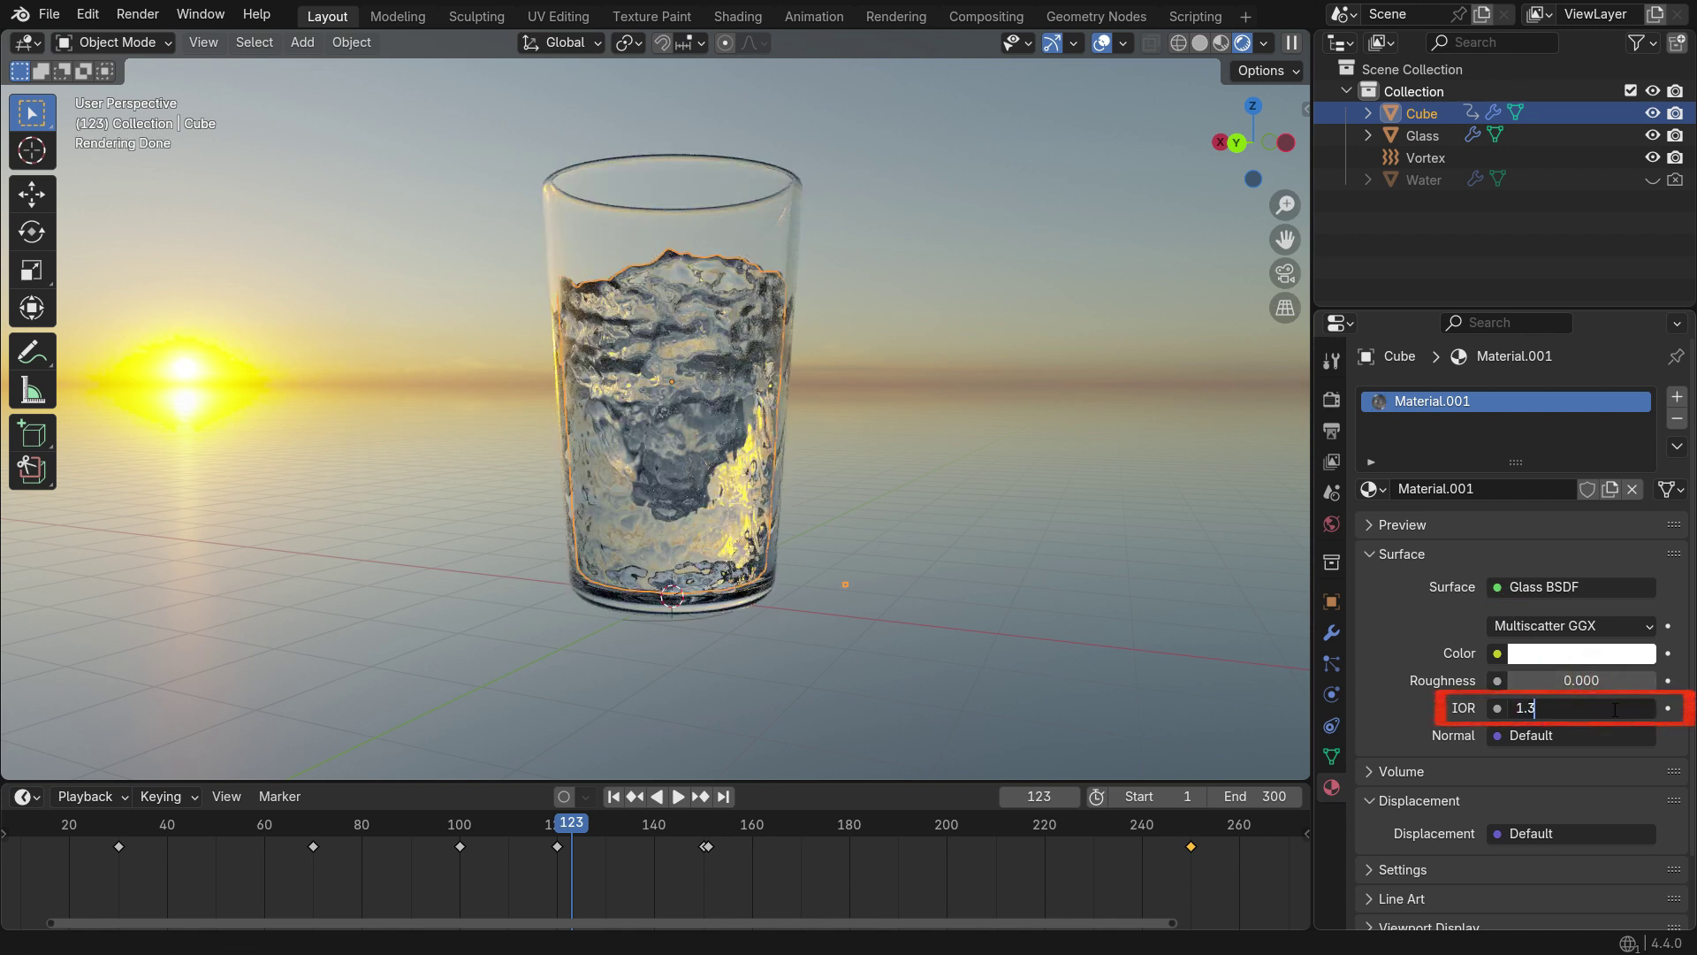
type("33")
key("Return")
middle_click_drag(633, 489, 654, 493)
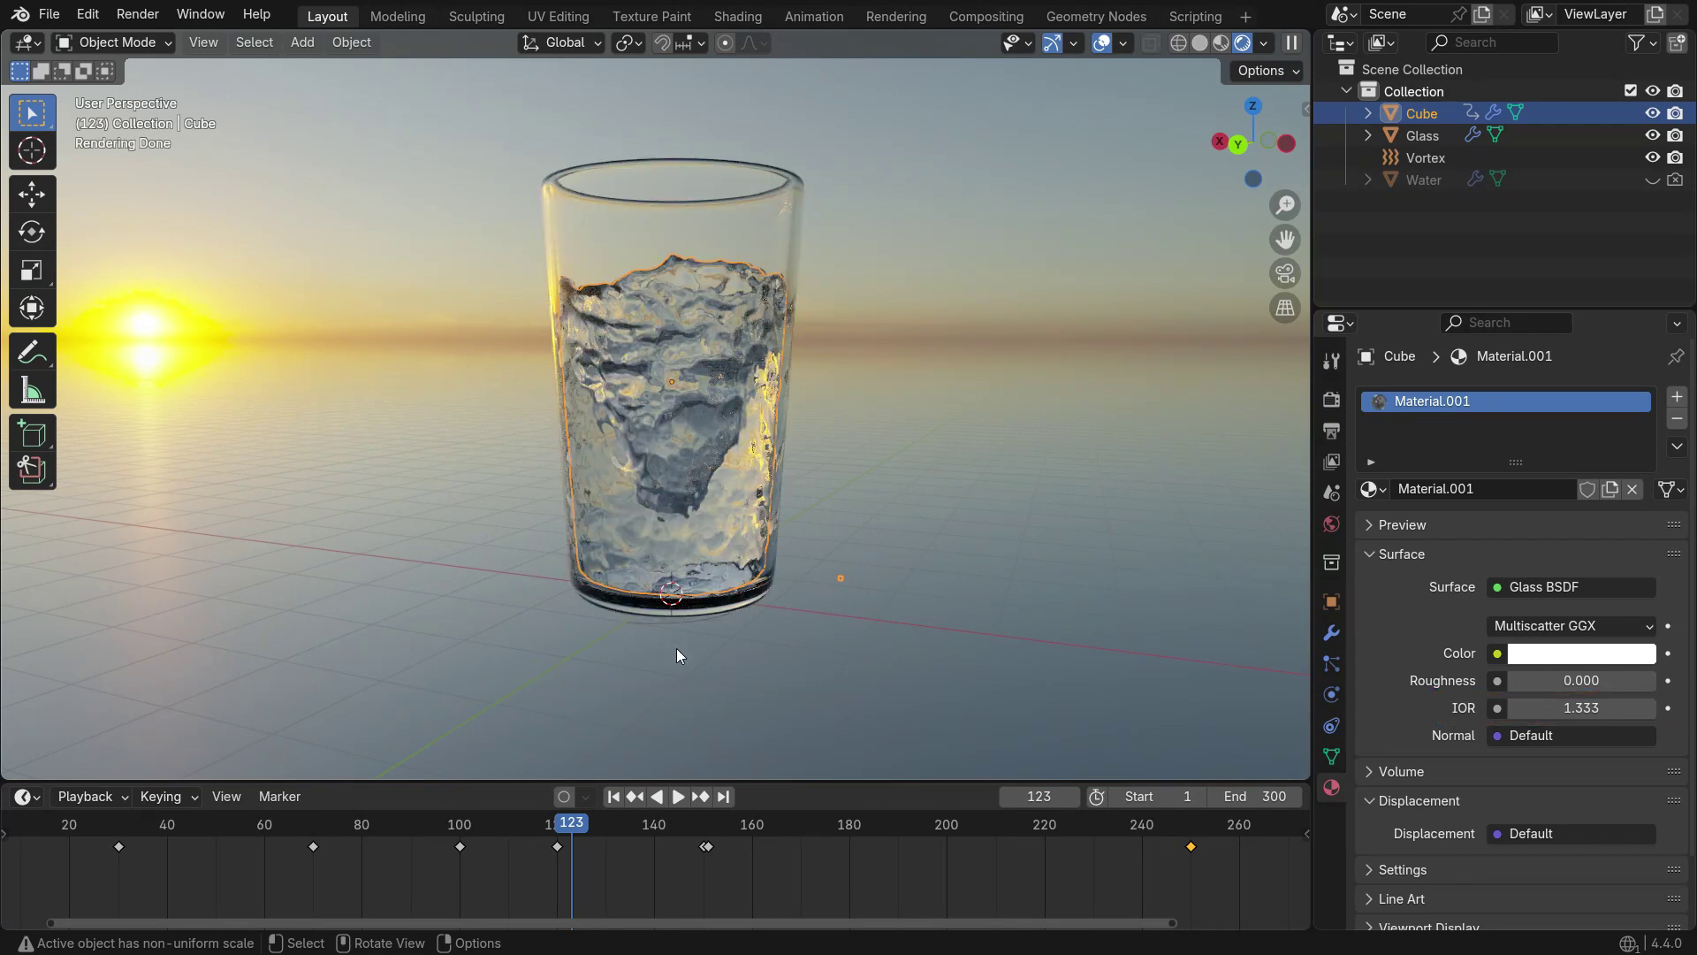
Play the rendered water animation from the first frame with nothing selected
left_click(614, 797)
left_click(678, 797)
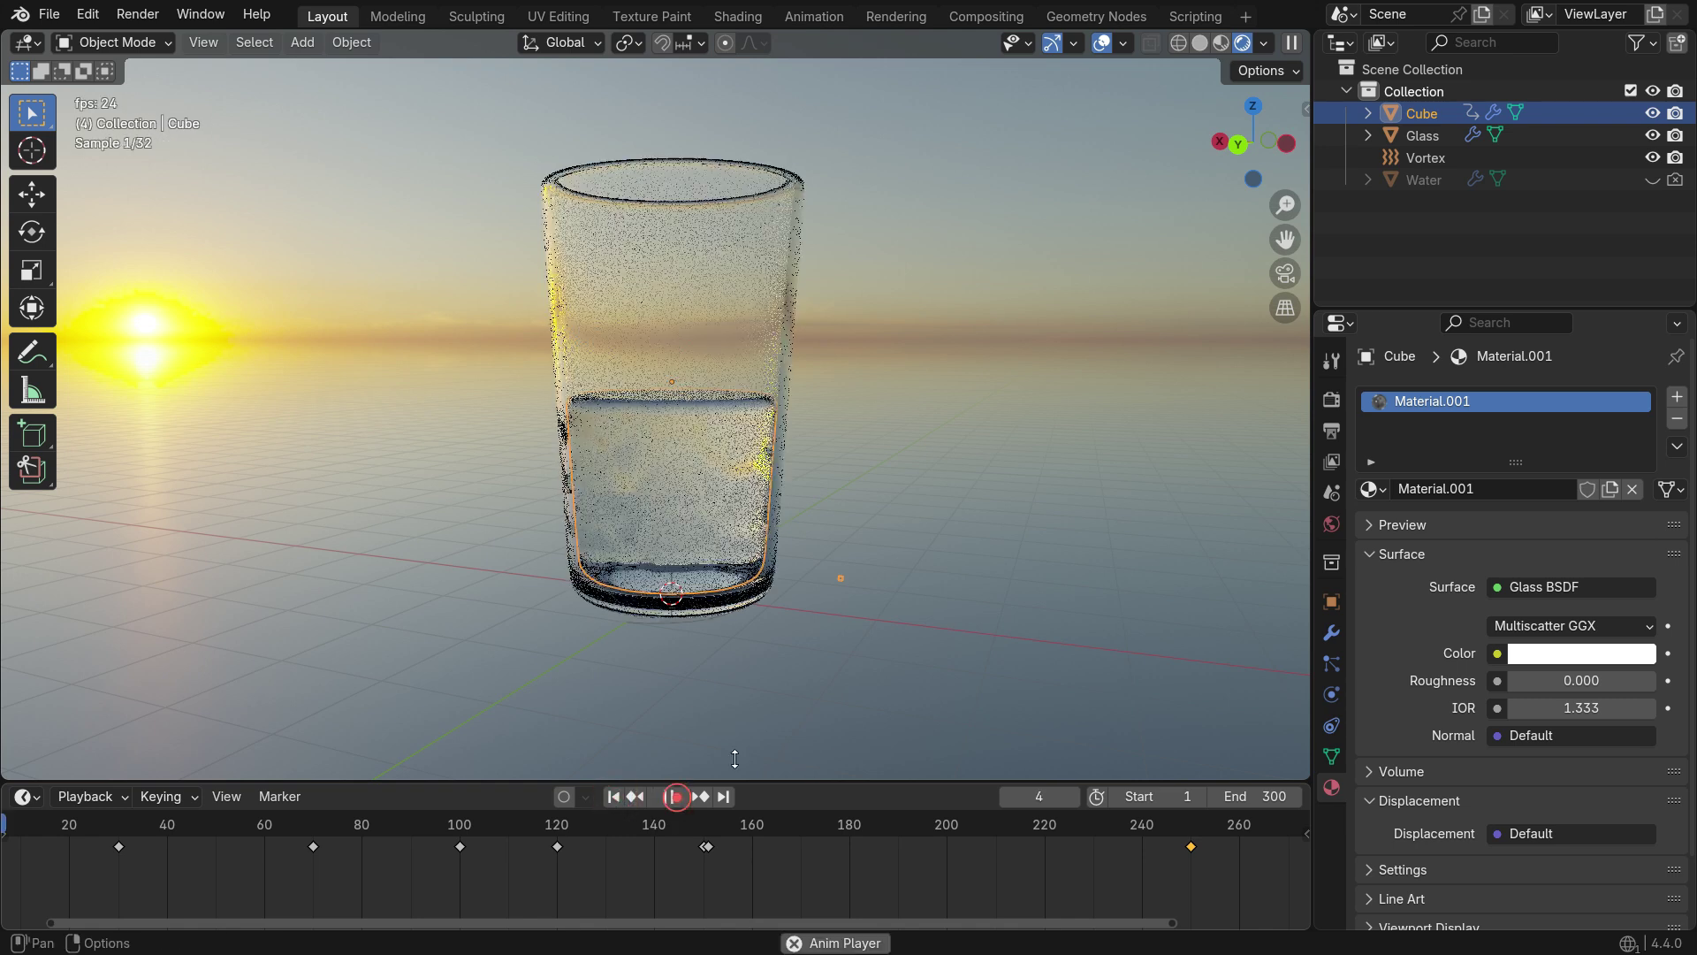
left_click(895, 686)
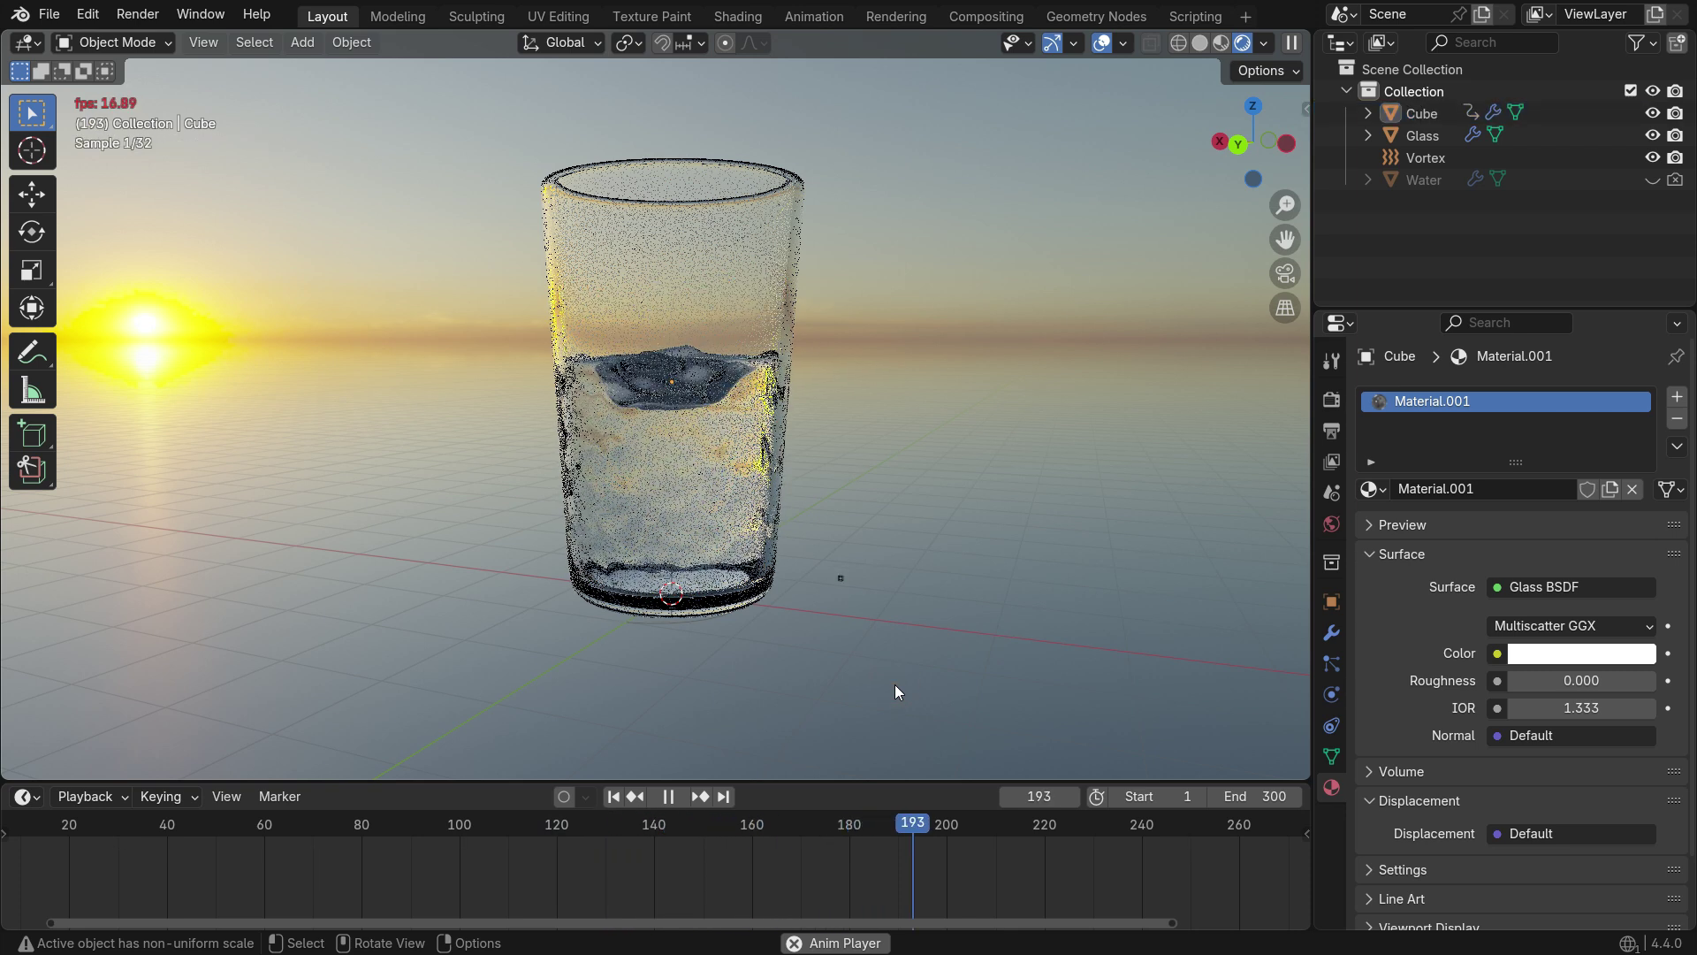
Stop the playback, add a camera to the scene and align it to the current view
left_click(668, 797)
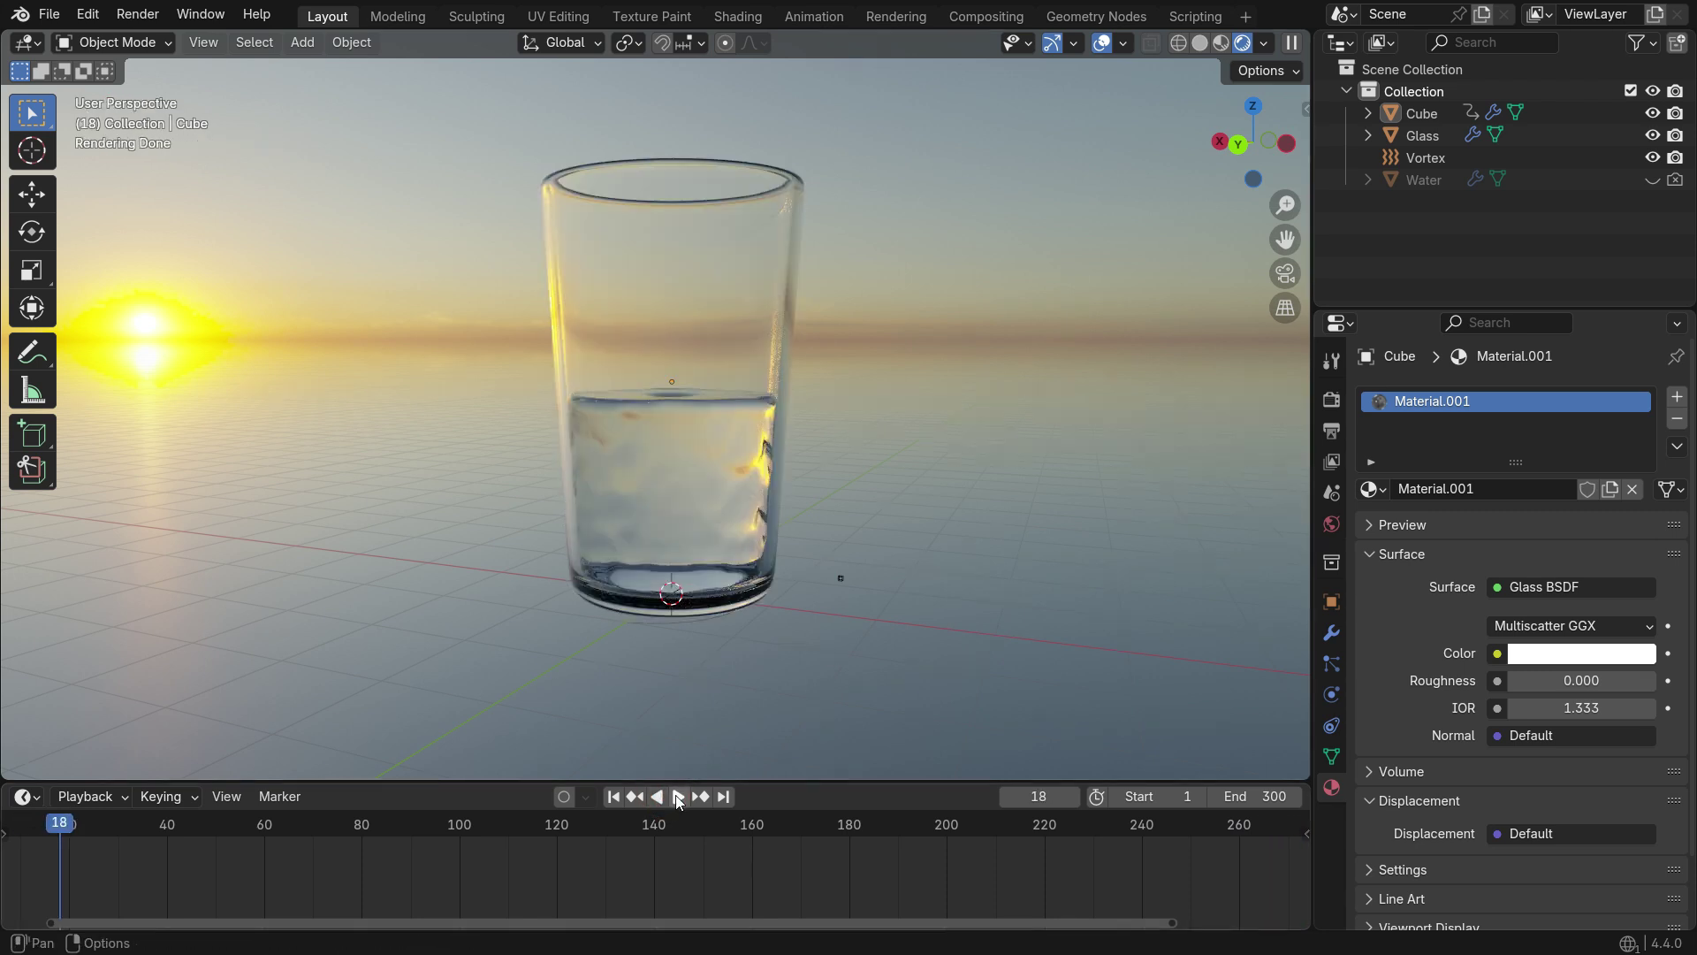
key("shift+a")
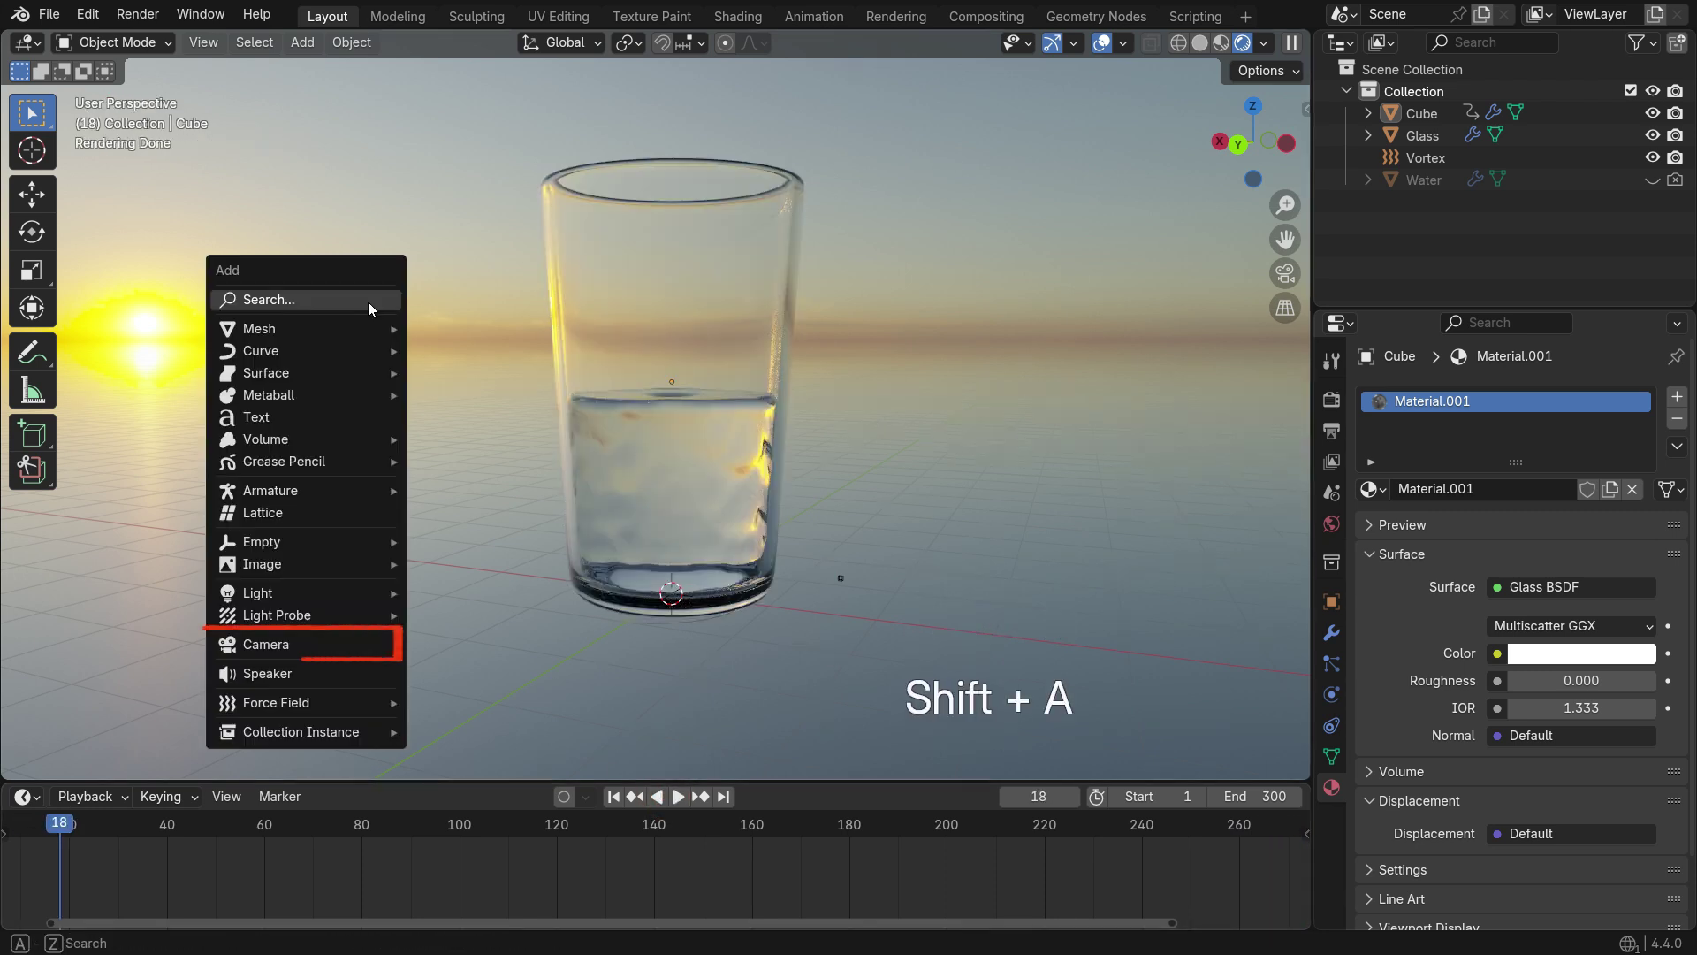
left_click(380, 657)
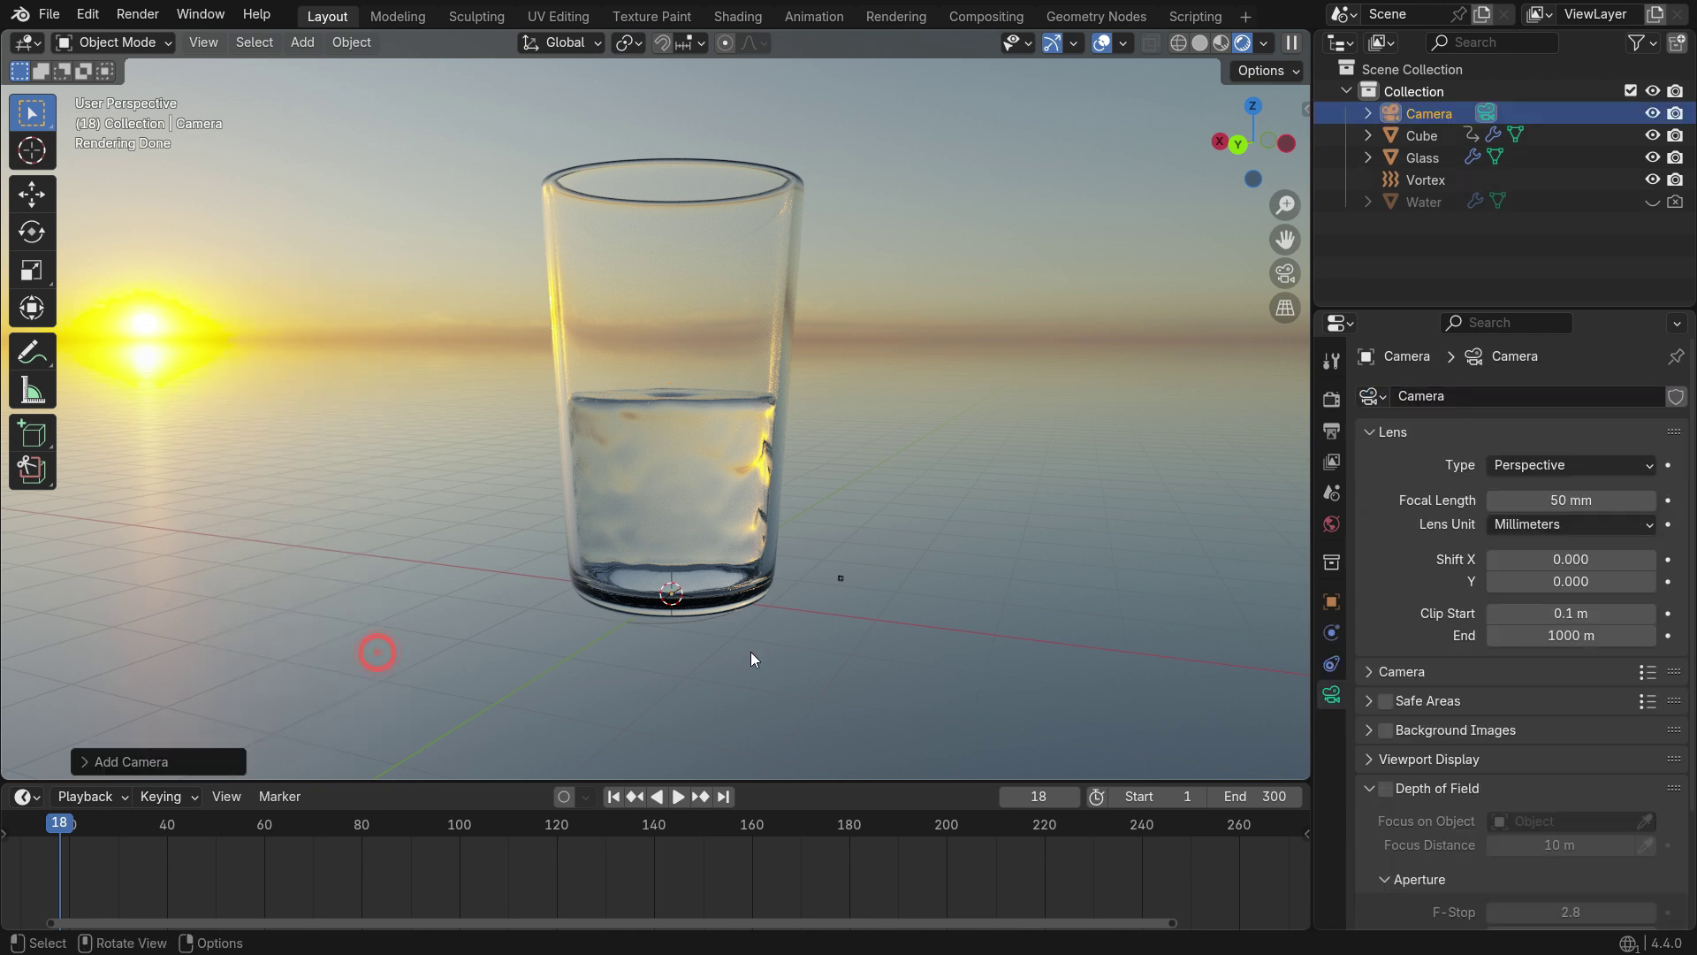
key("ctrl+alt+KP_0")
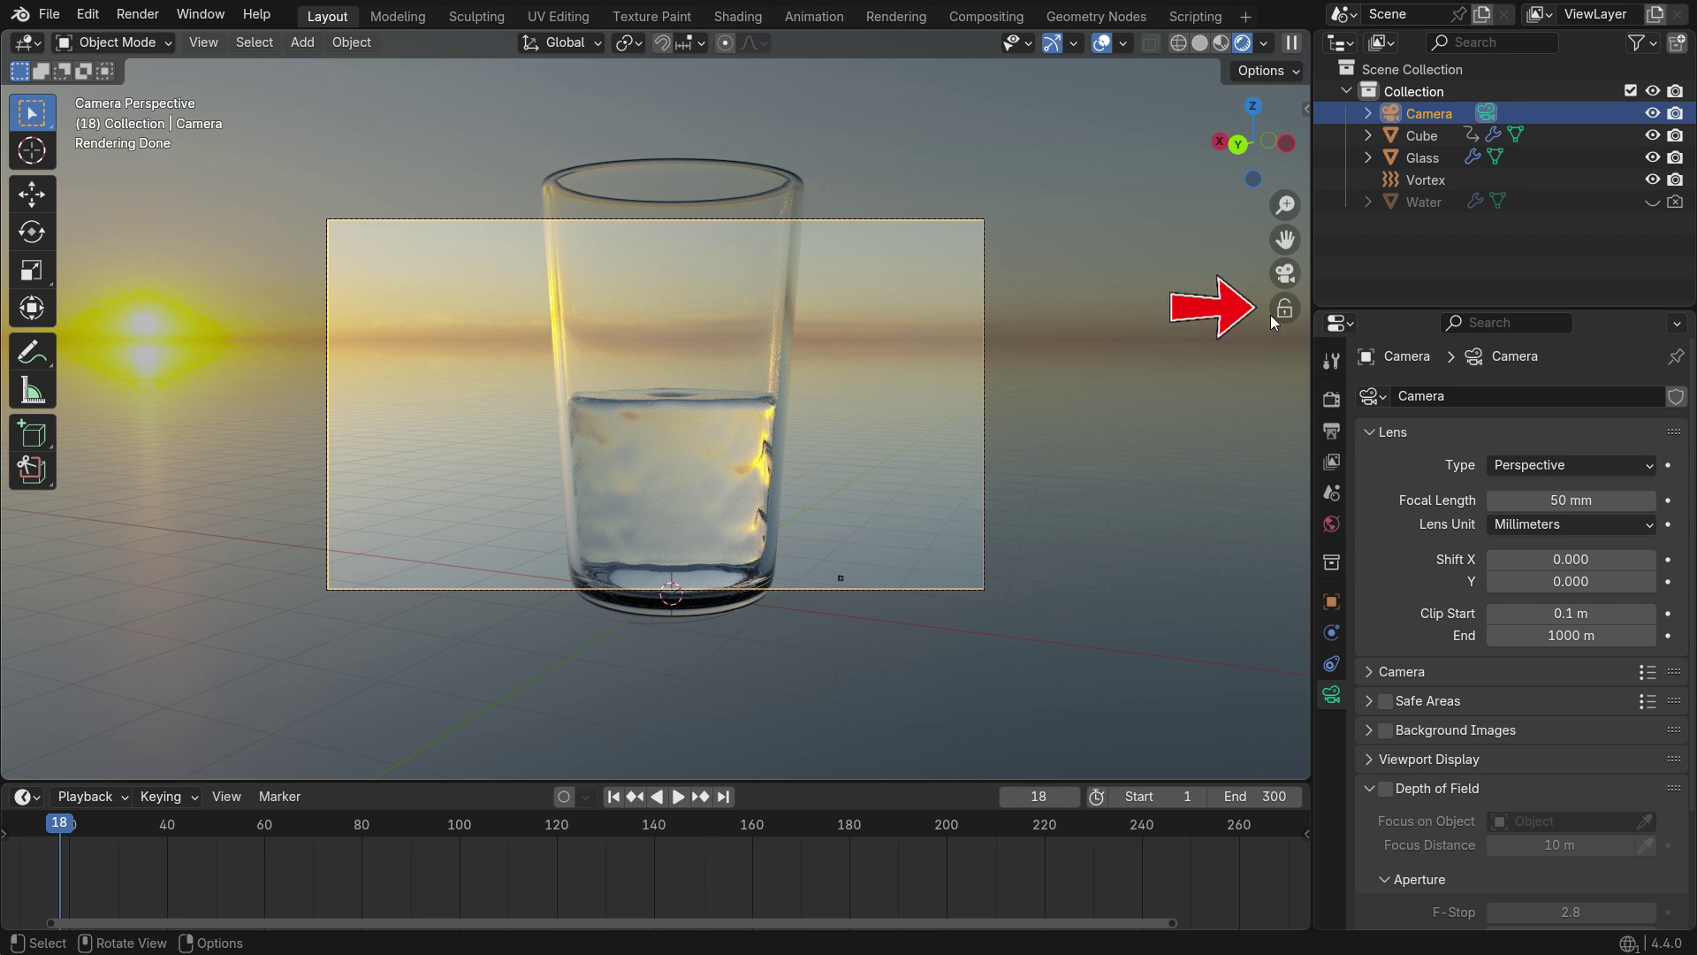
Lock the camera to the view, frame the whole glass from slightly above inside the camera border, and leave nothing selected
left_click(774, 279)
scroll(688, 405, "down", 2)
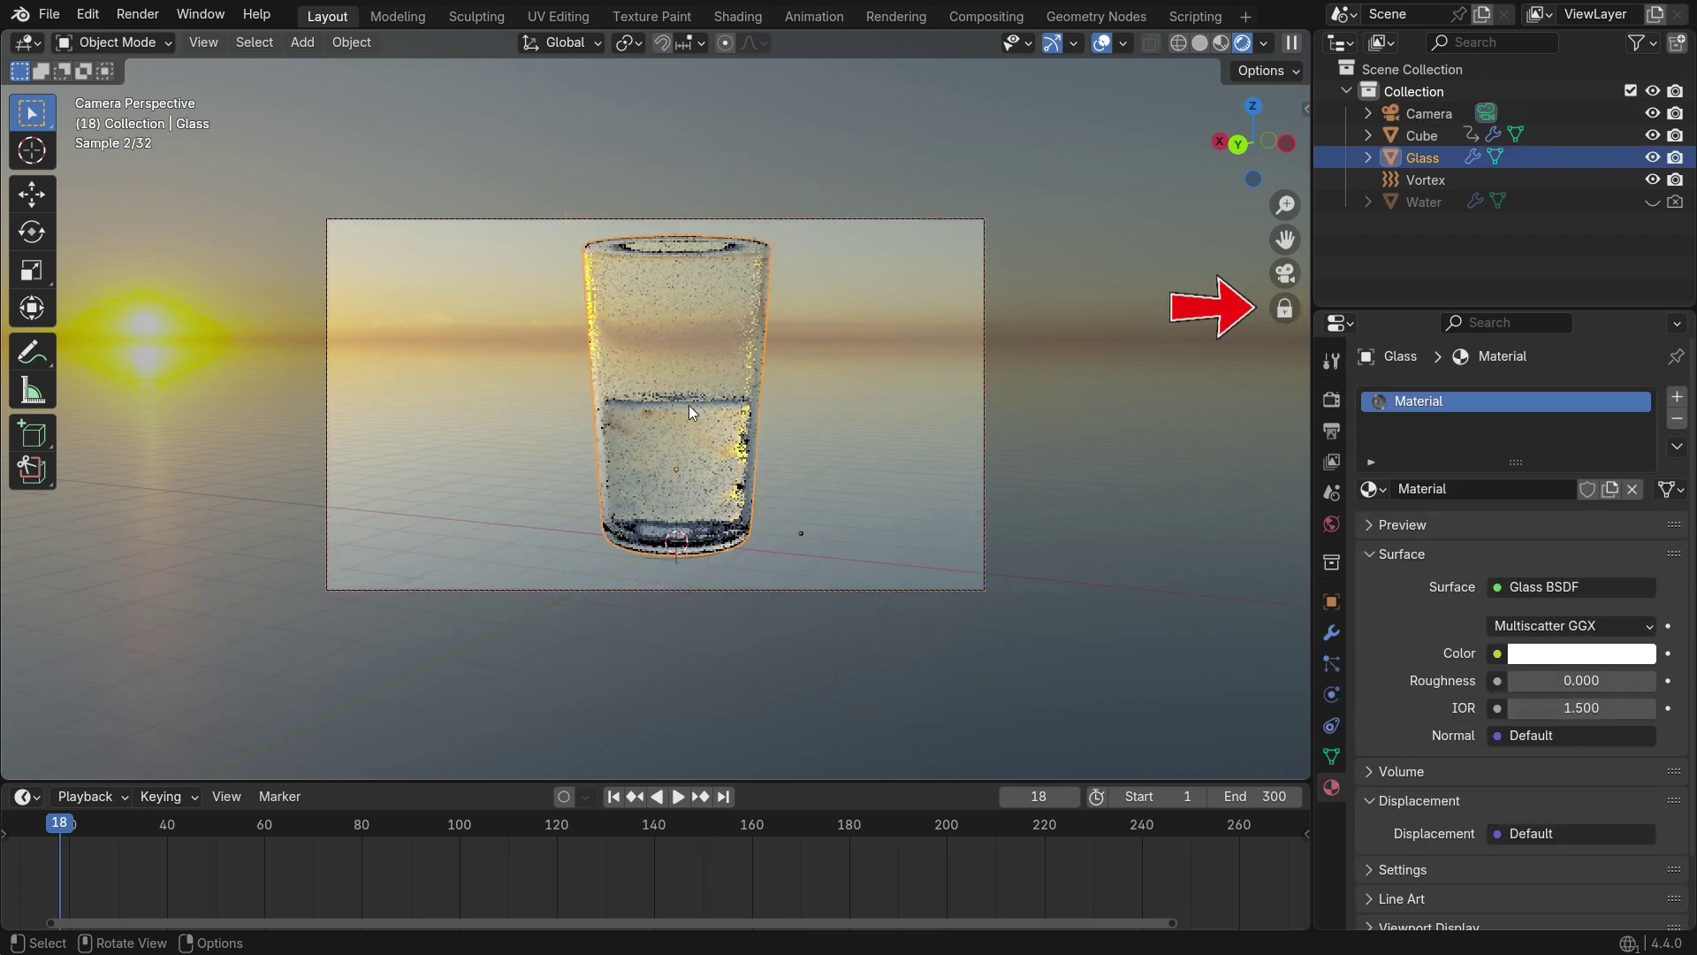
middle_click_drag(705, 433, 688, 475)
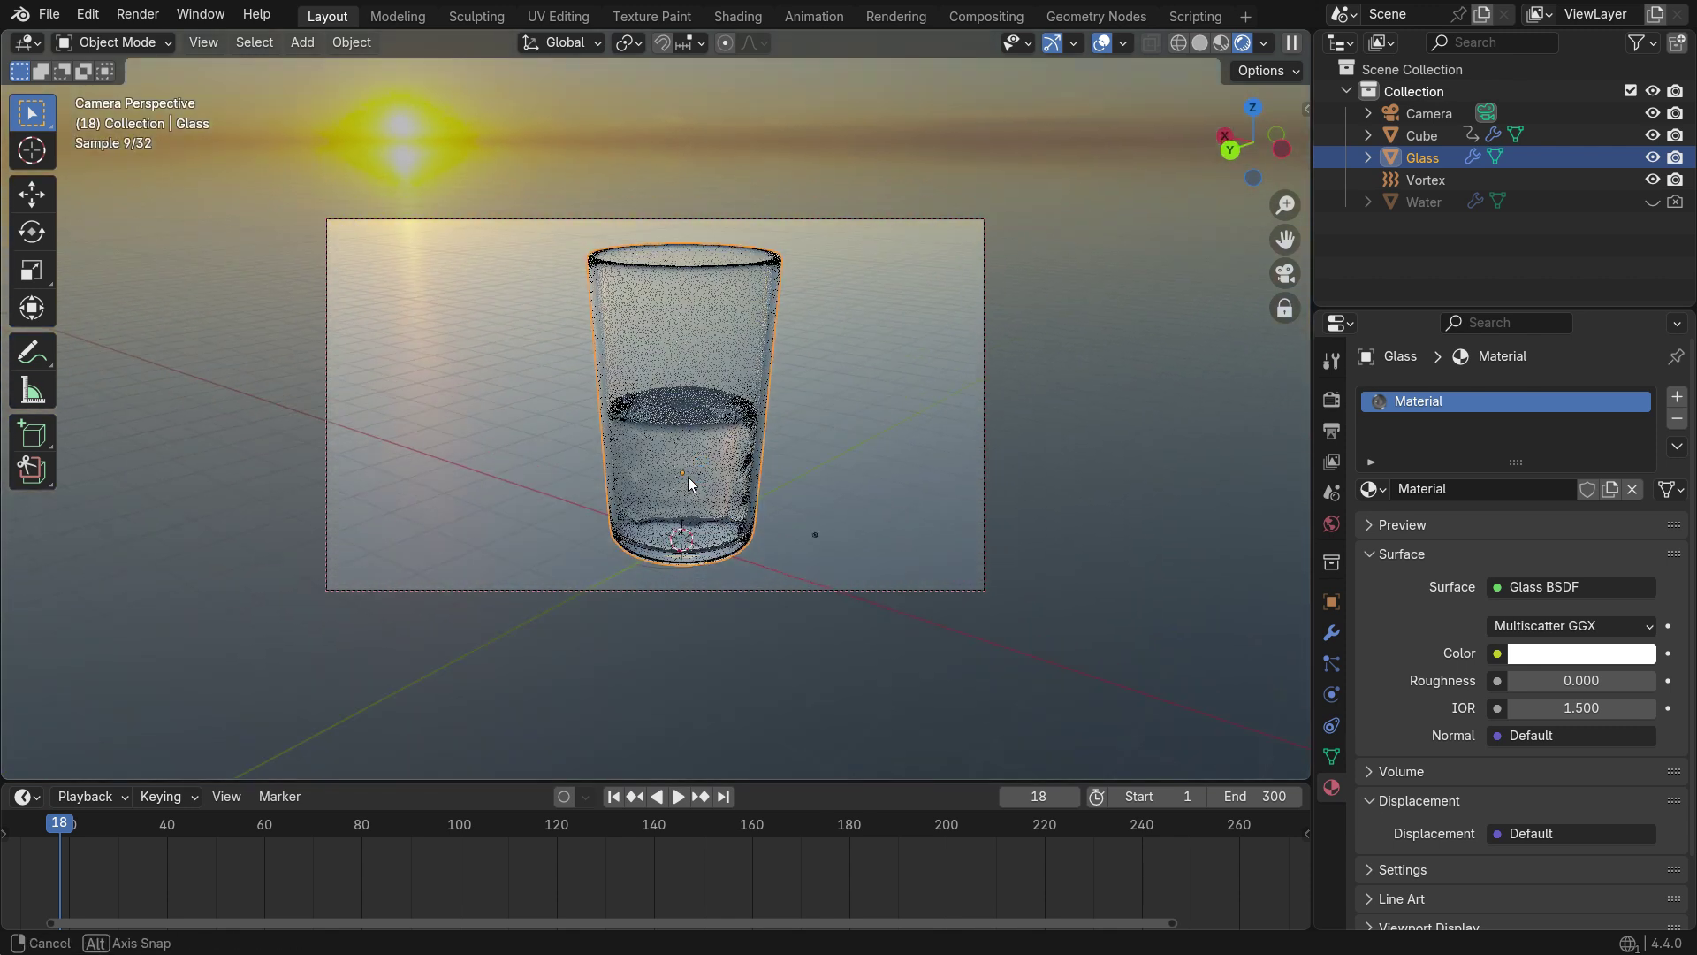
left_click(1095, 426)
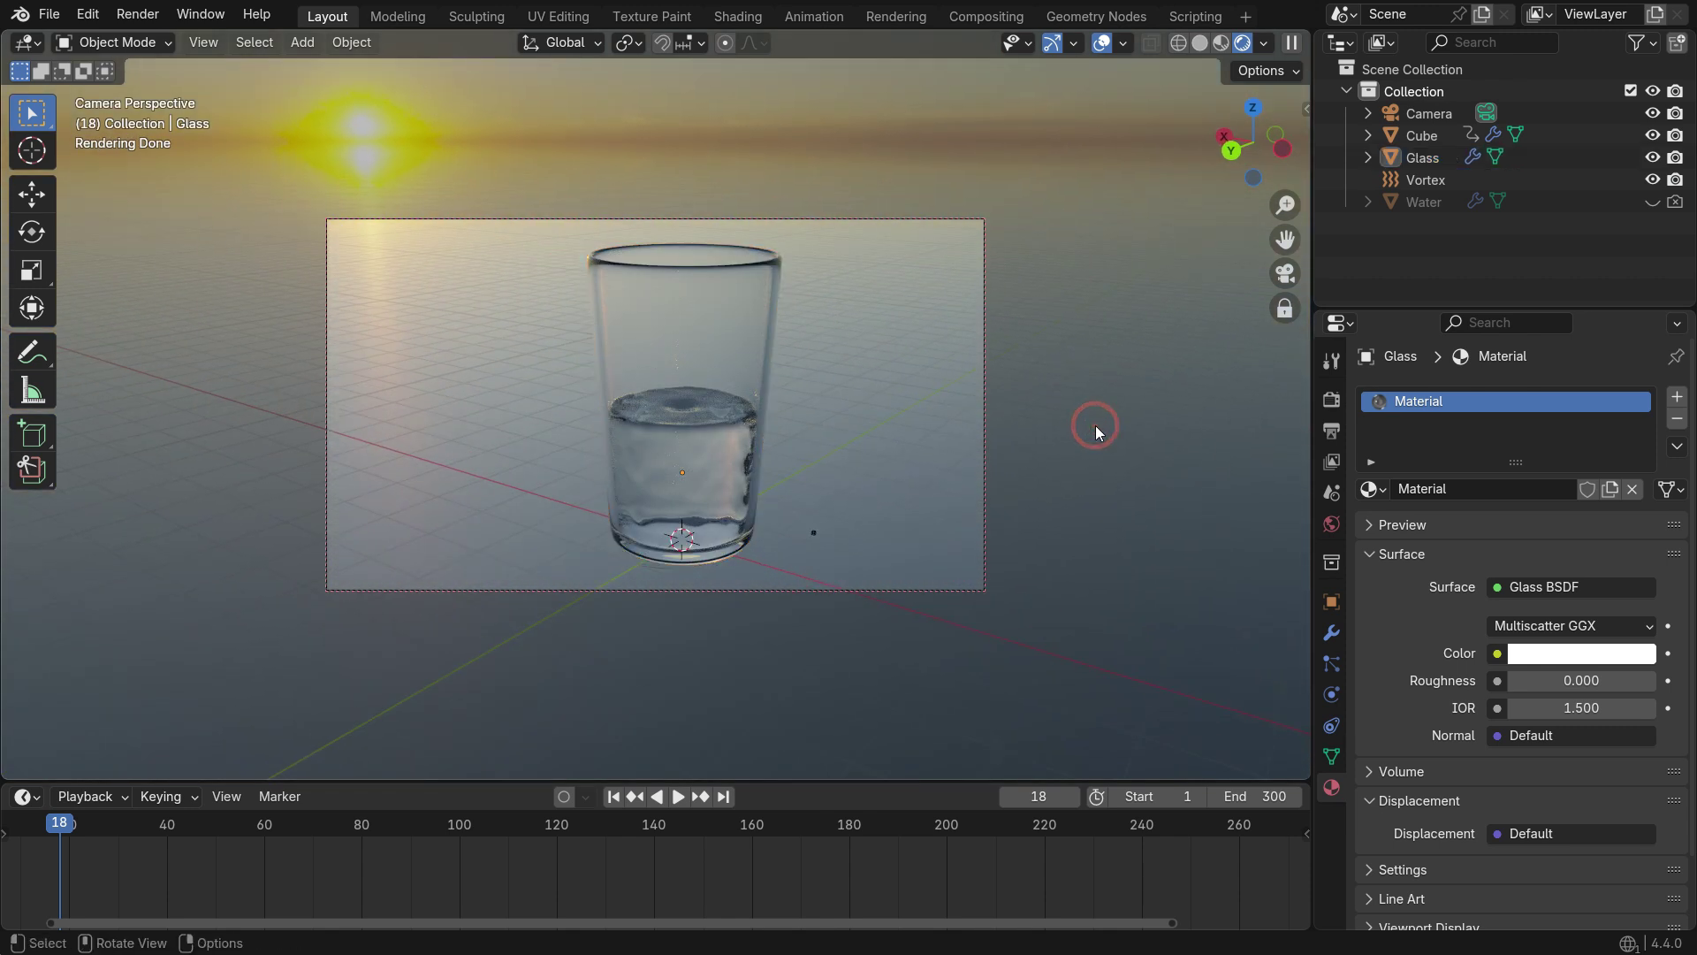
Set the scene's output frame rate to 25 fps
left_click(1333, 431)
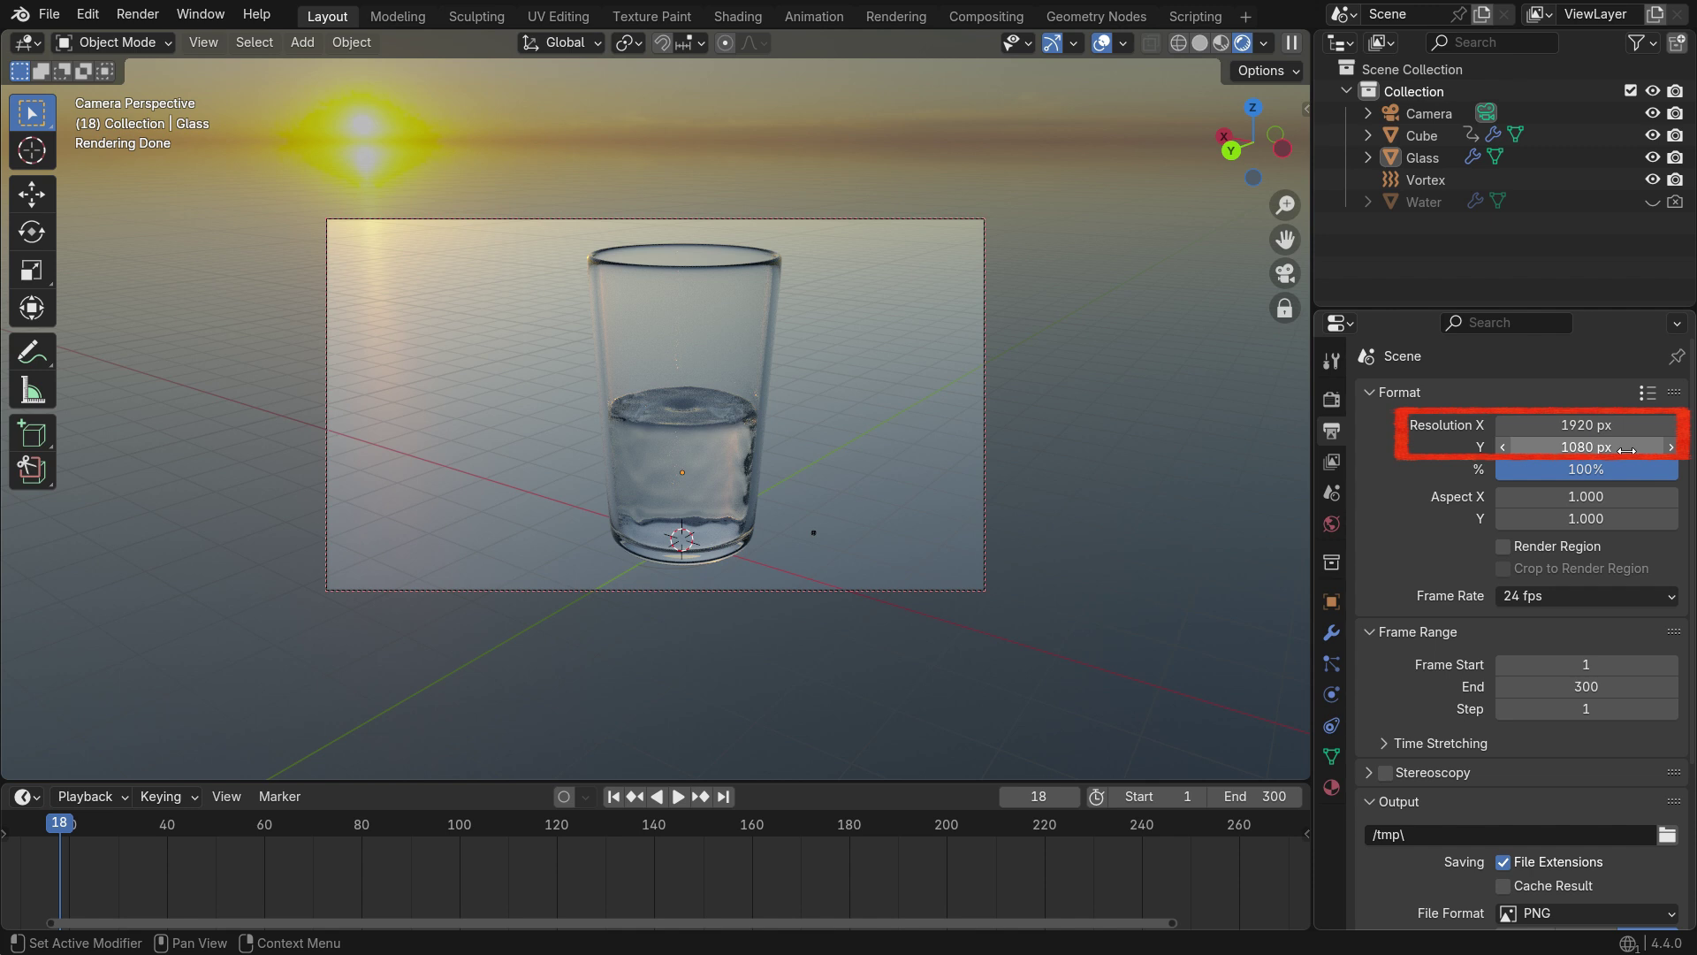
scroll(1449, 557, "down", 3)
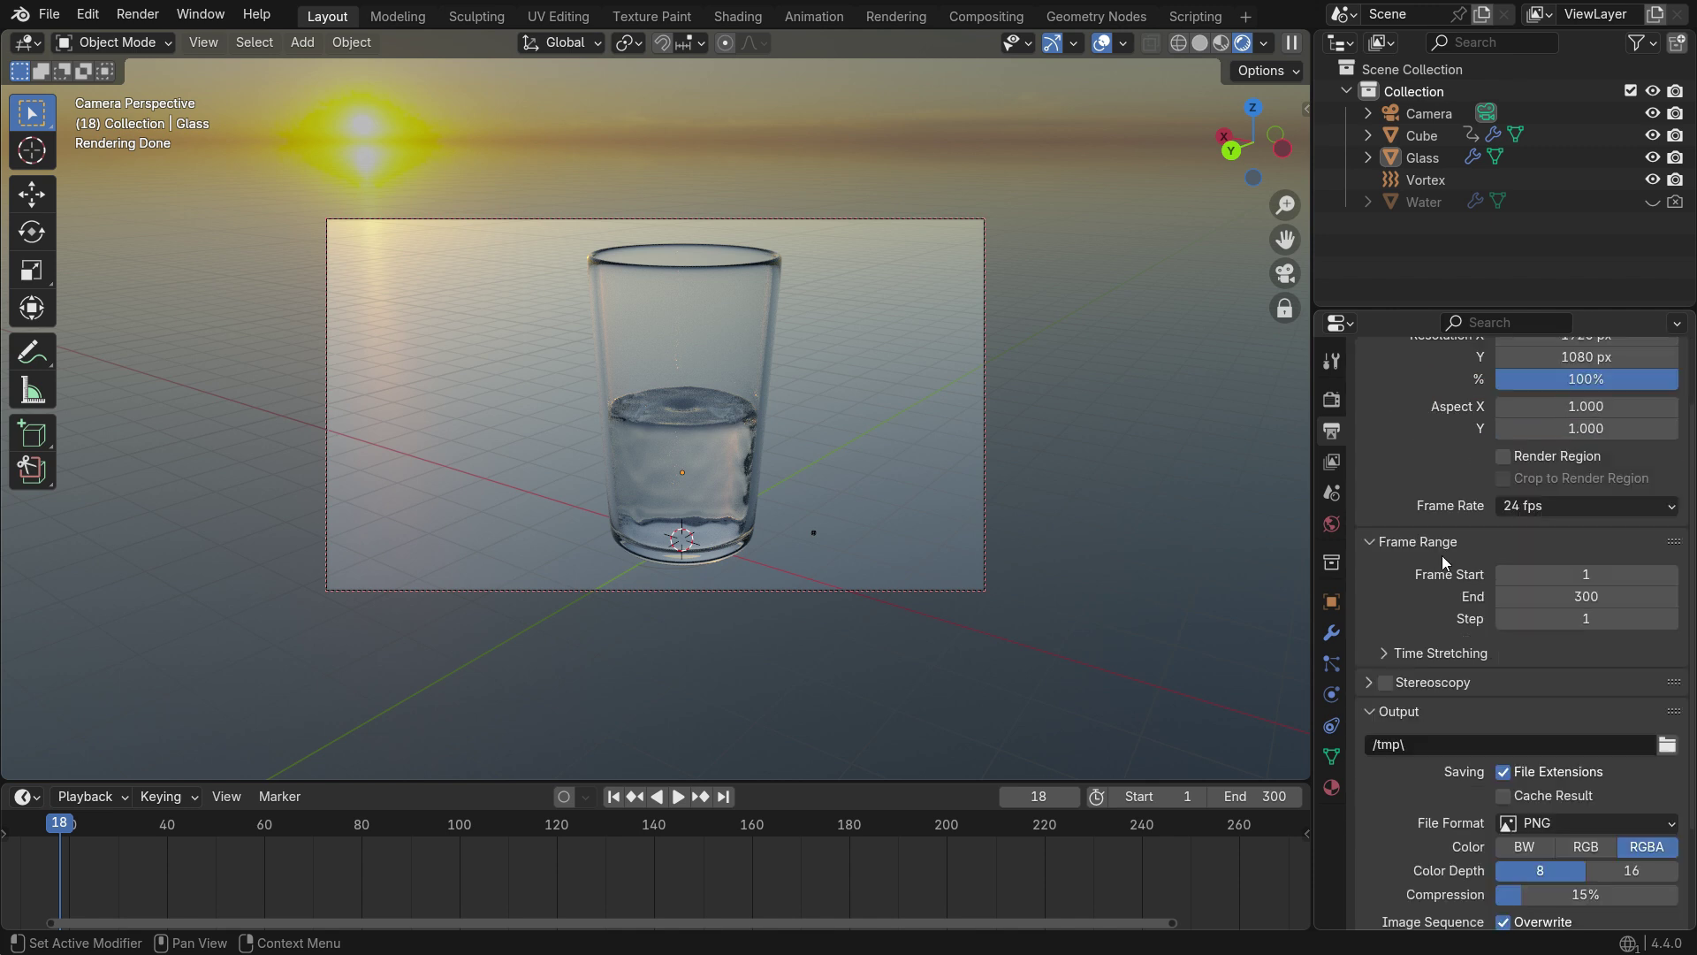
left_click(1532, 508)
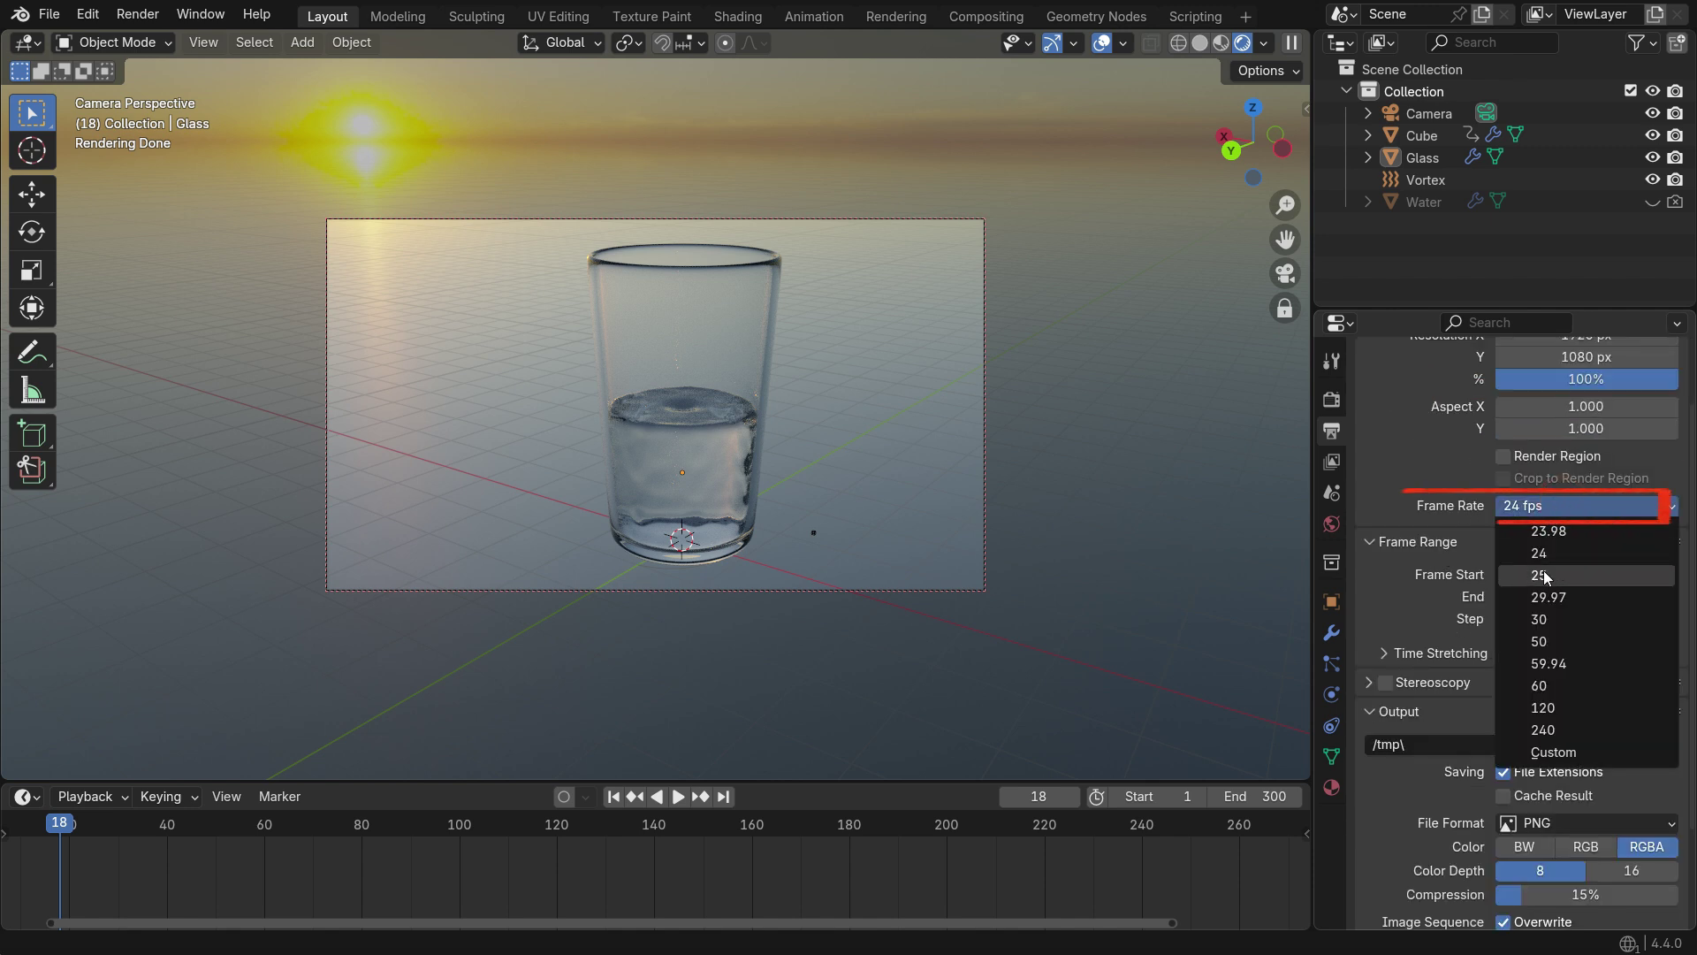
left_click(1633, 576)
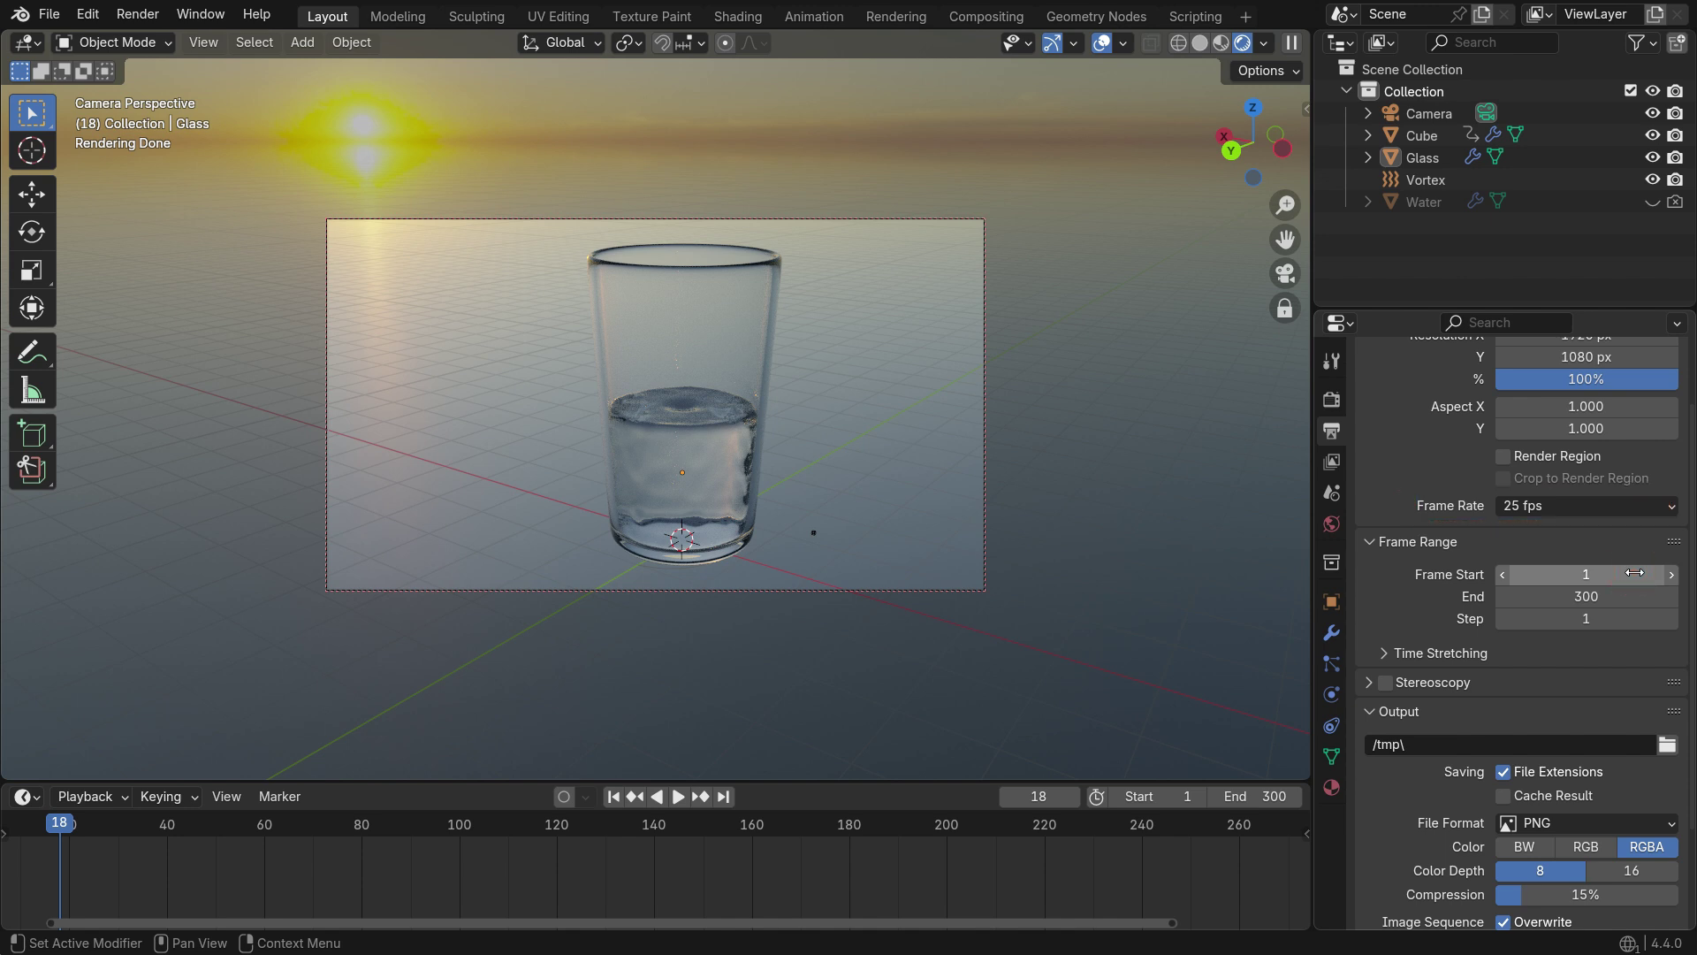
Set the render output path to the Desktop with the file name render
scroll(1445, 645, "down", 3)
left_click(1667, 621)
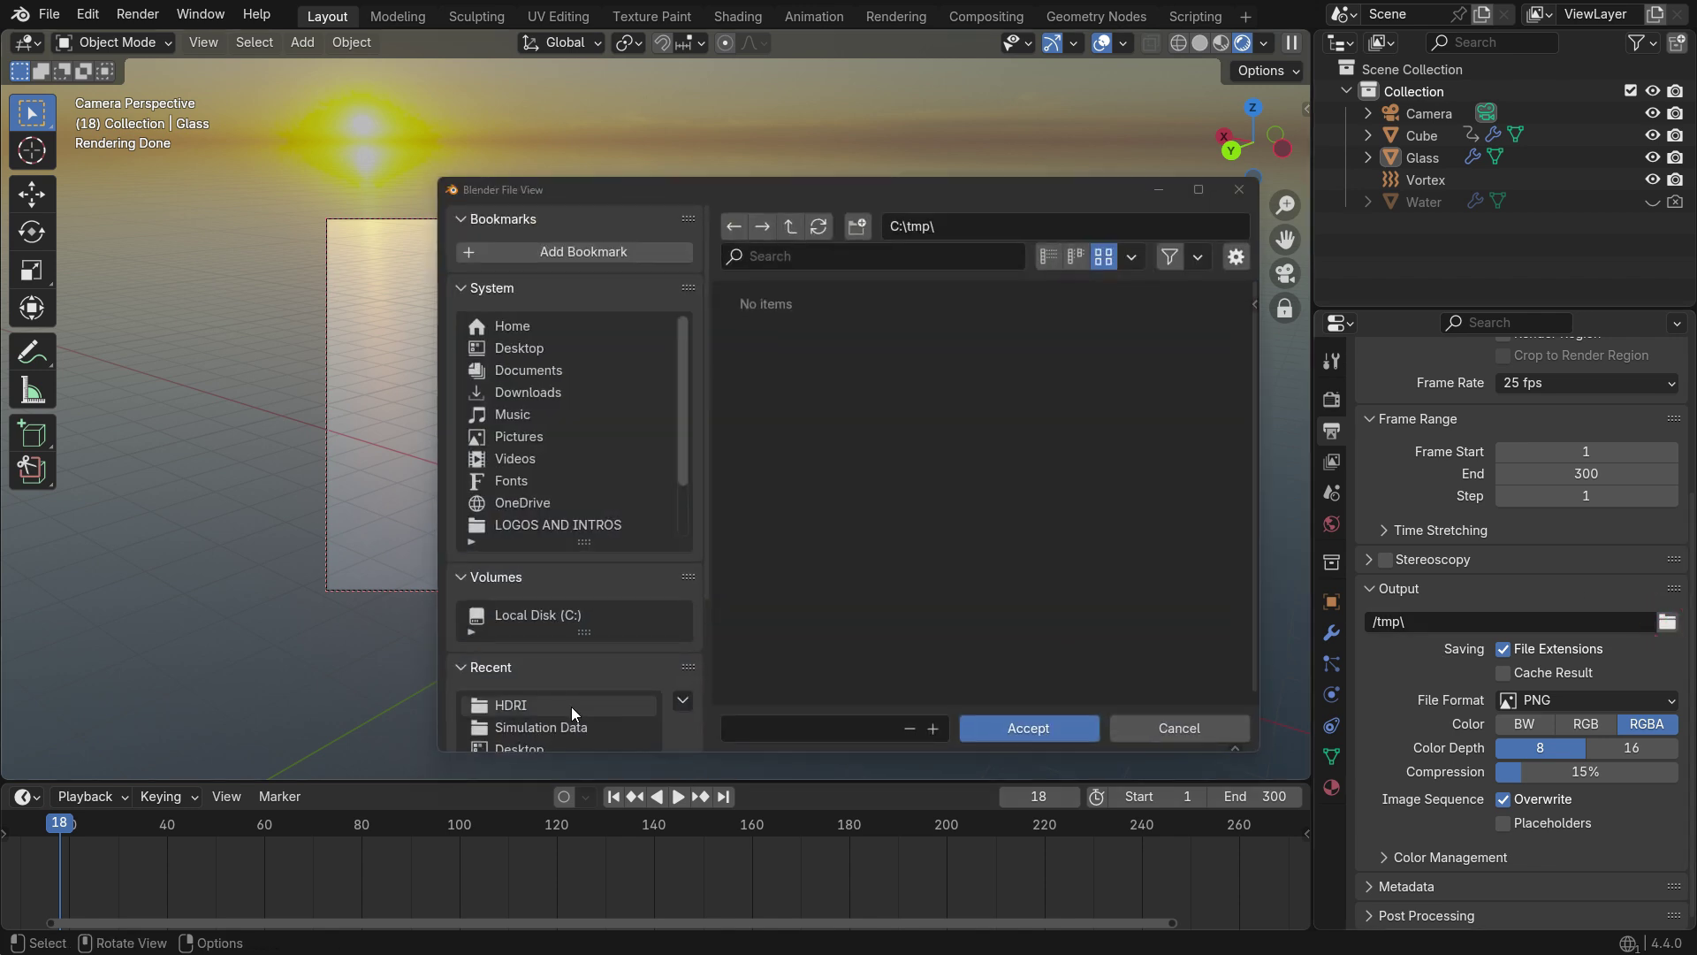
scroll(548, 698, "down", 3)
left_click(517, 658)
left_click(789, 730)
type("r")
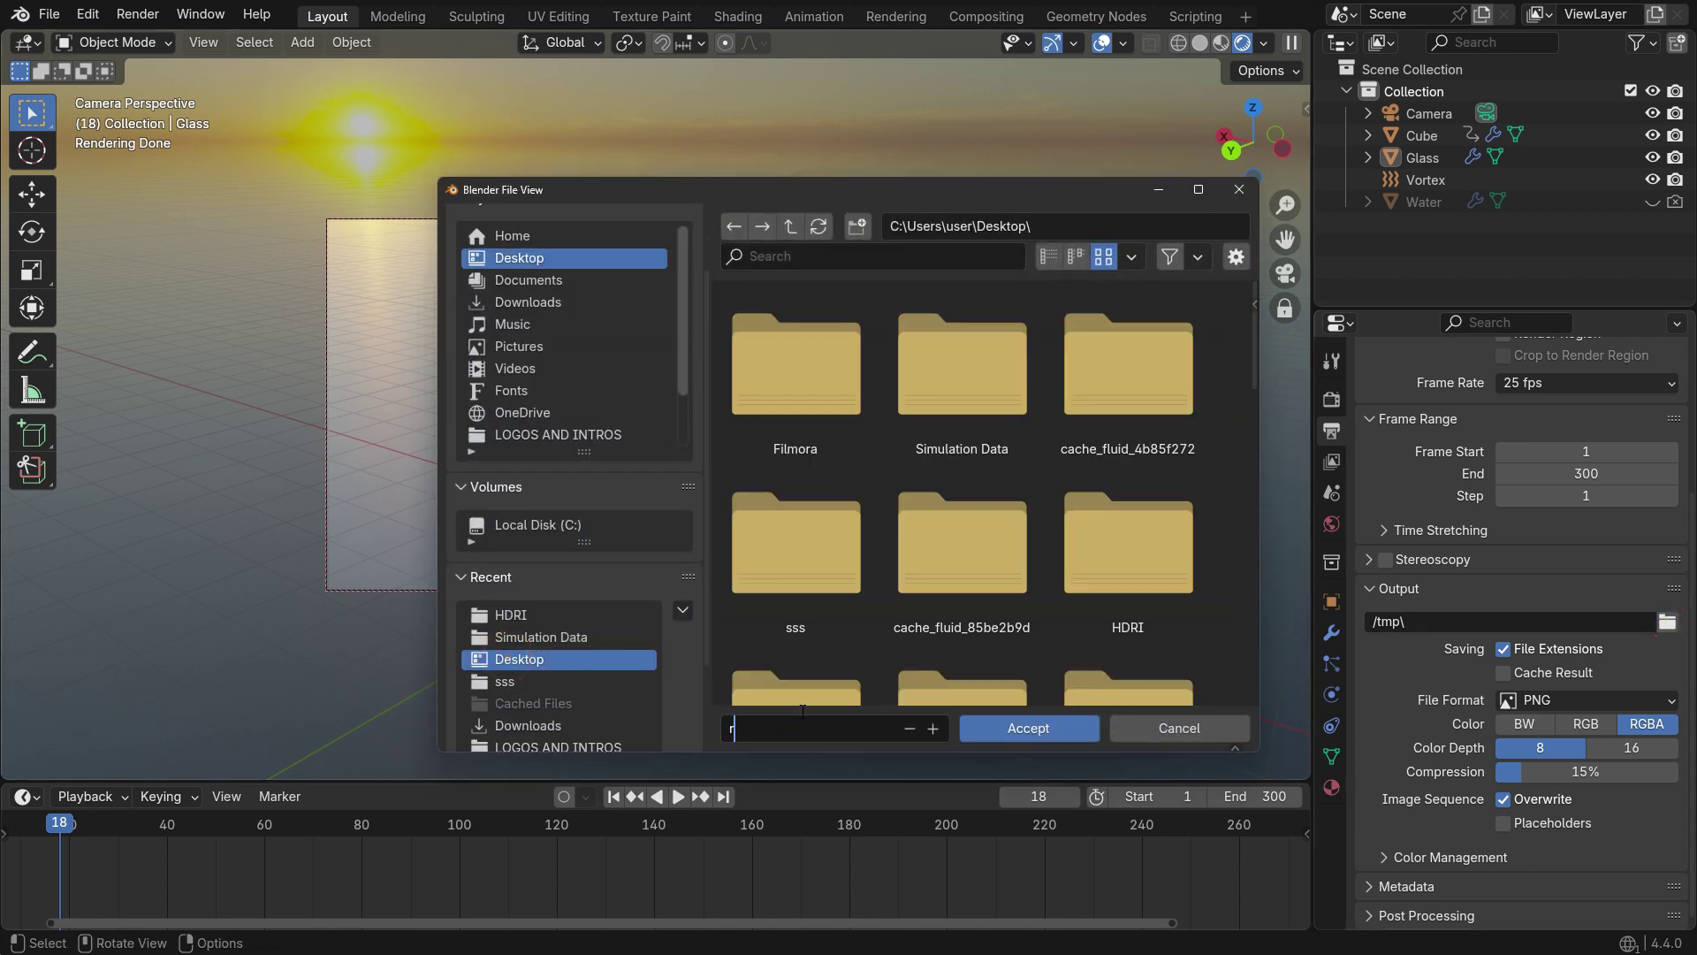
type("enders")
left_click(1006, 729)
Set the output file format to FFmpeg Video with an MPEG-4 container
left_click(1579, 700)
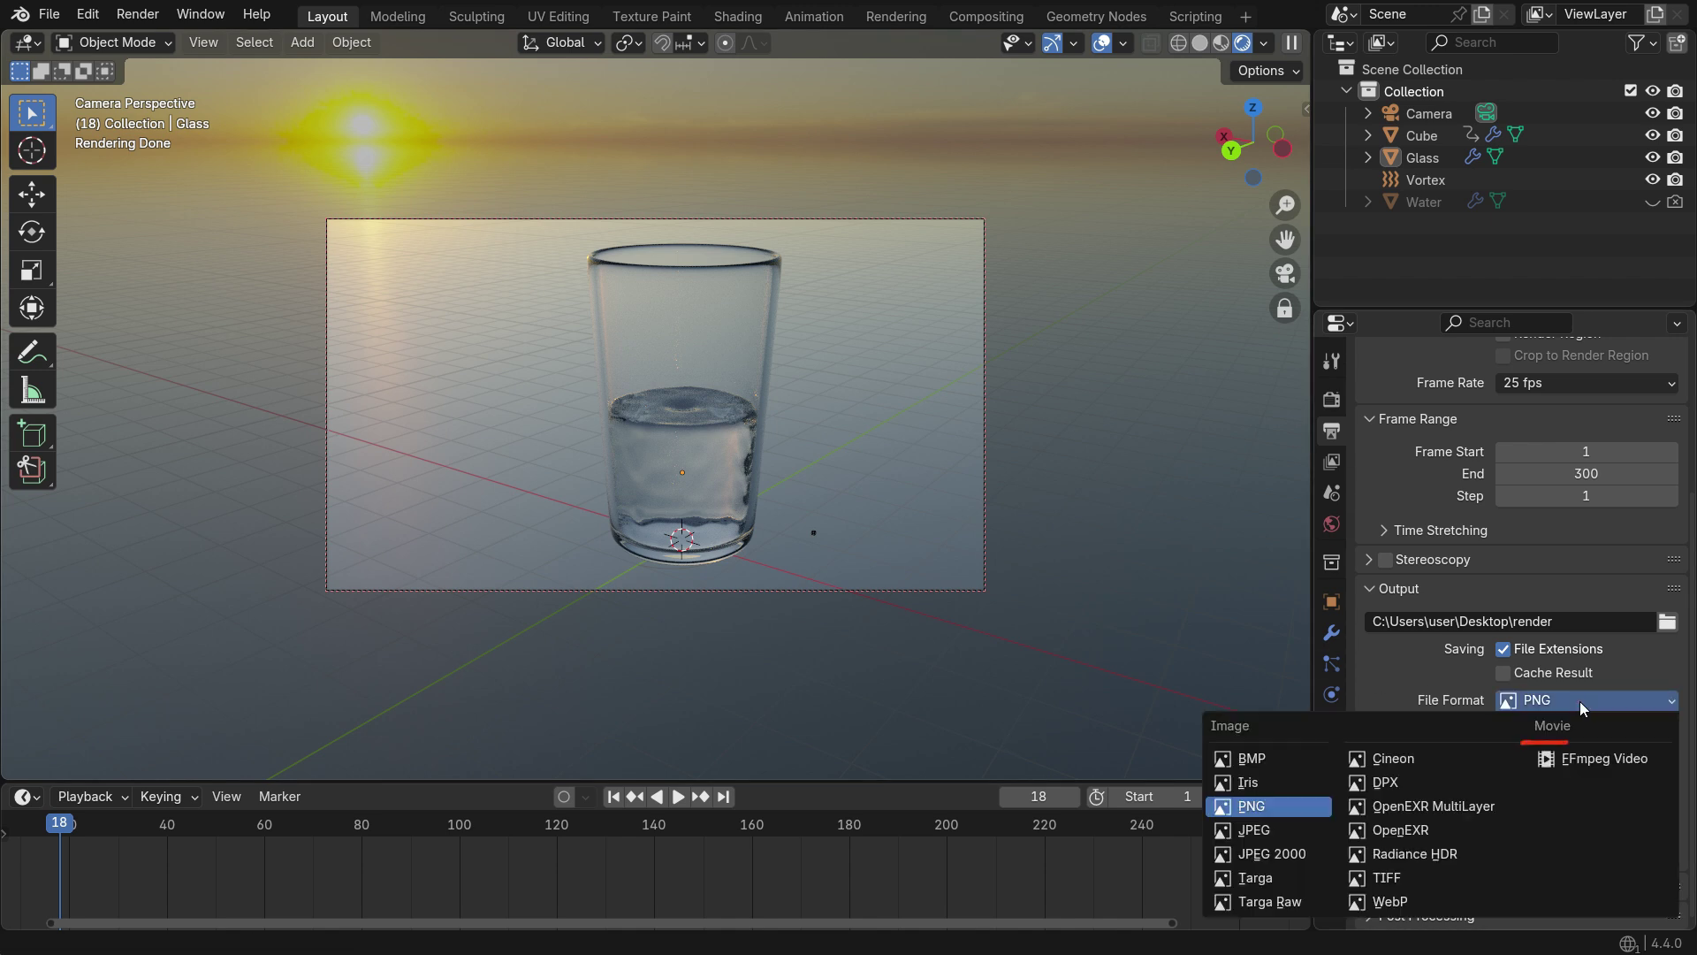
left_click(1646, 760)
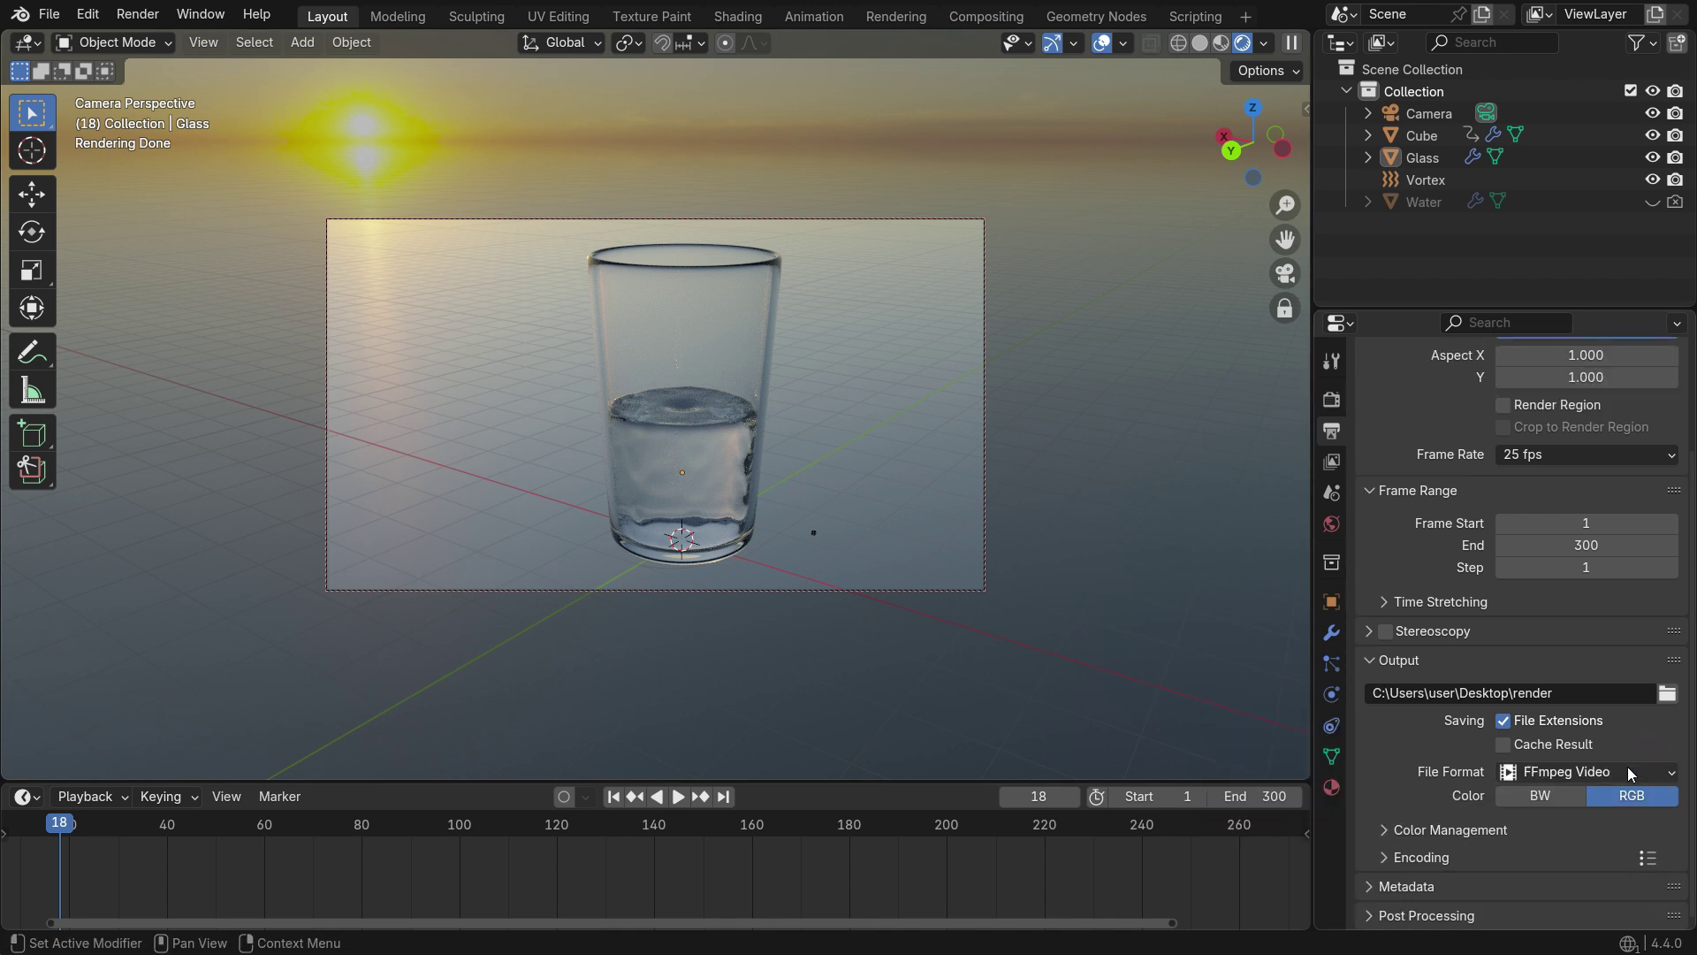
left_click(1425, 856)
scroll(1428, 856, "down", 5)
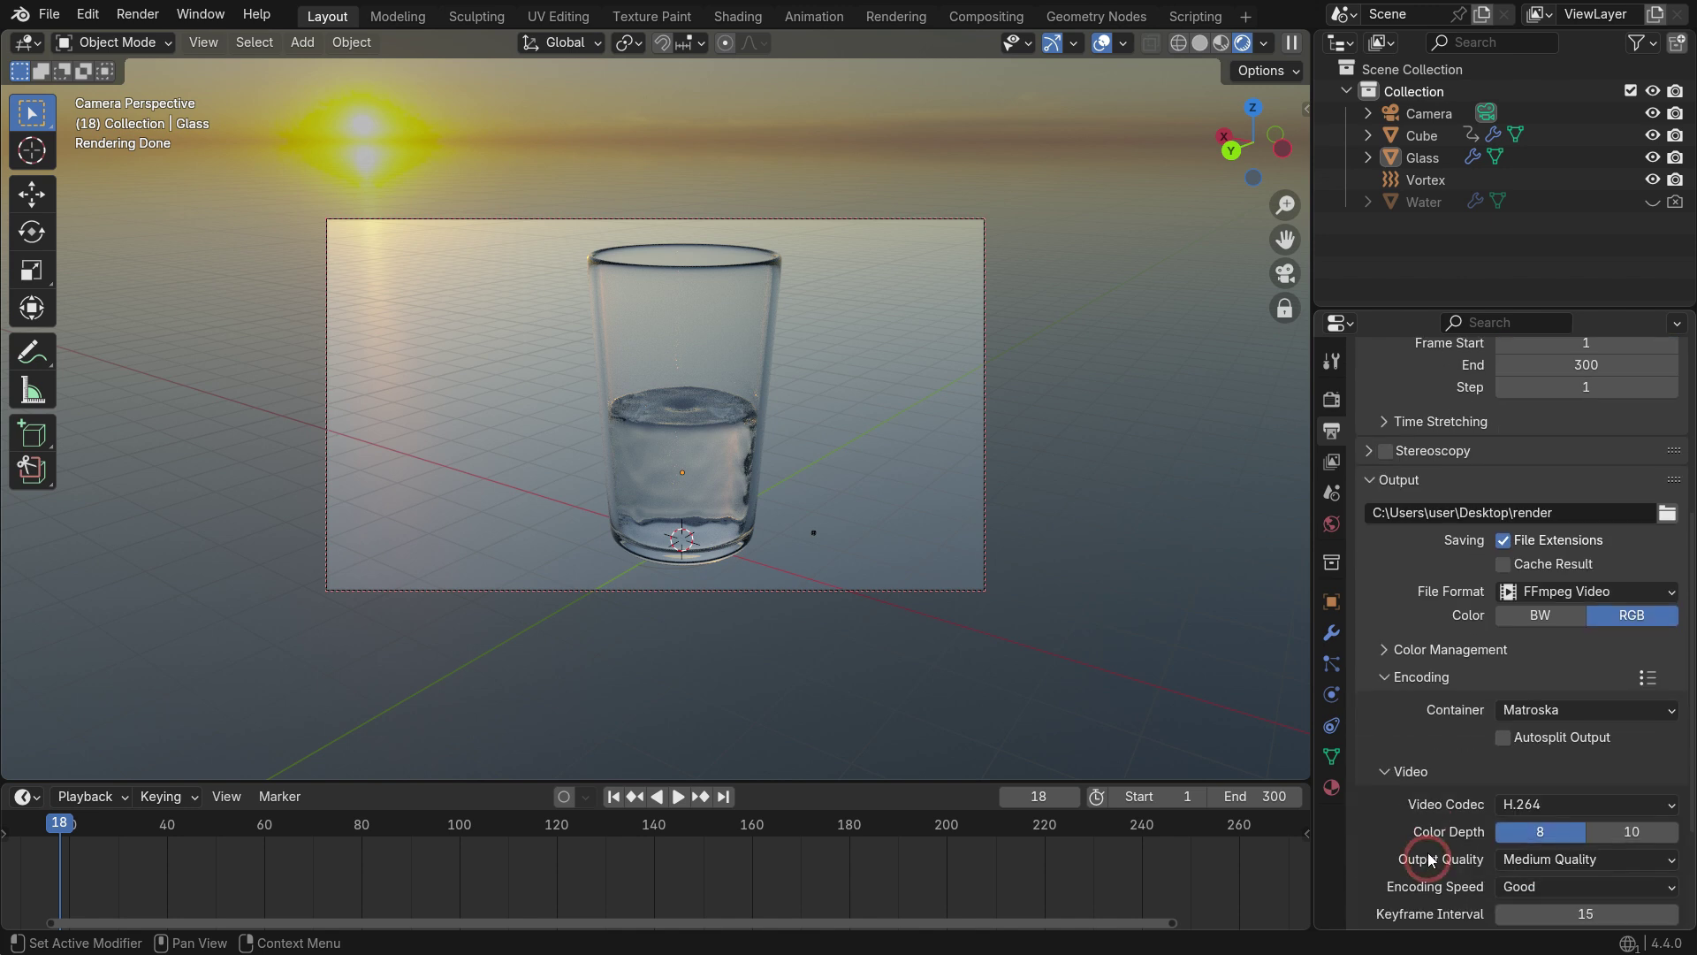
left_click(1500, 710)
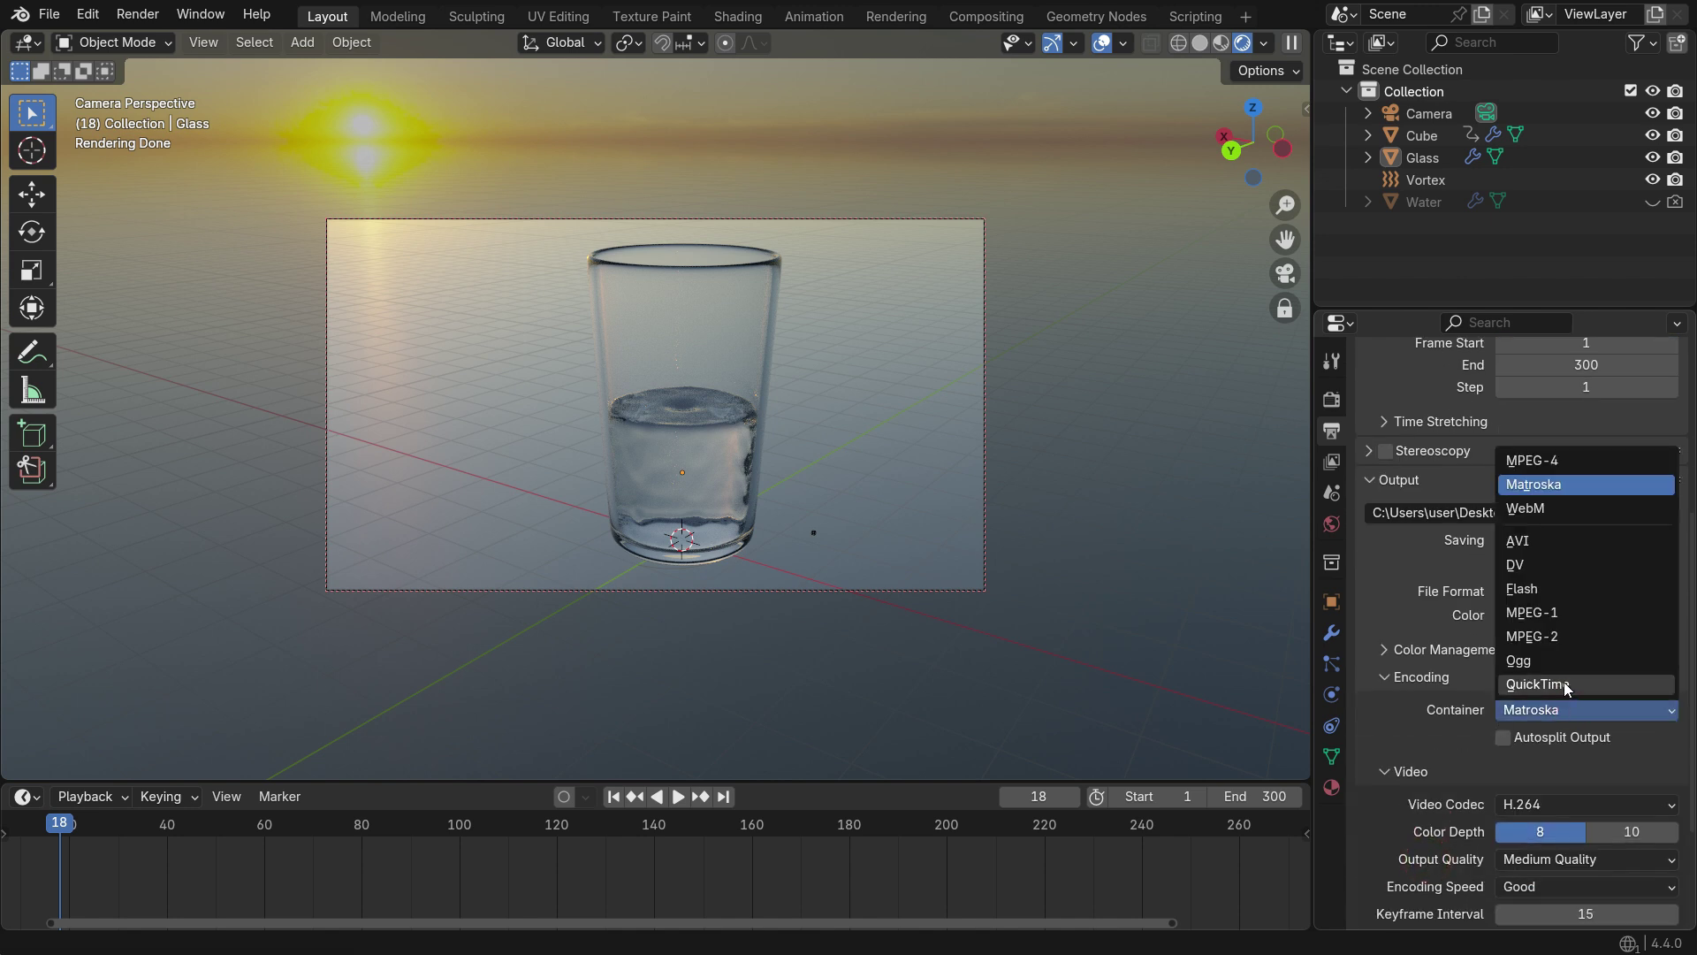
left_click(1588, 459)
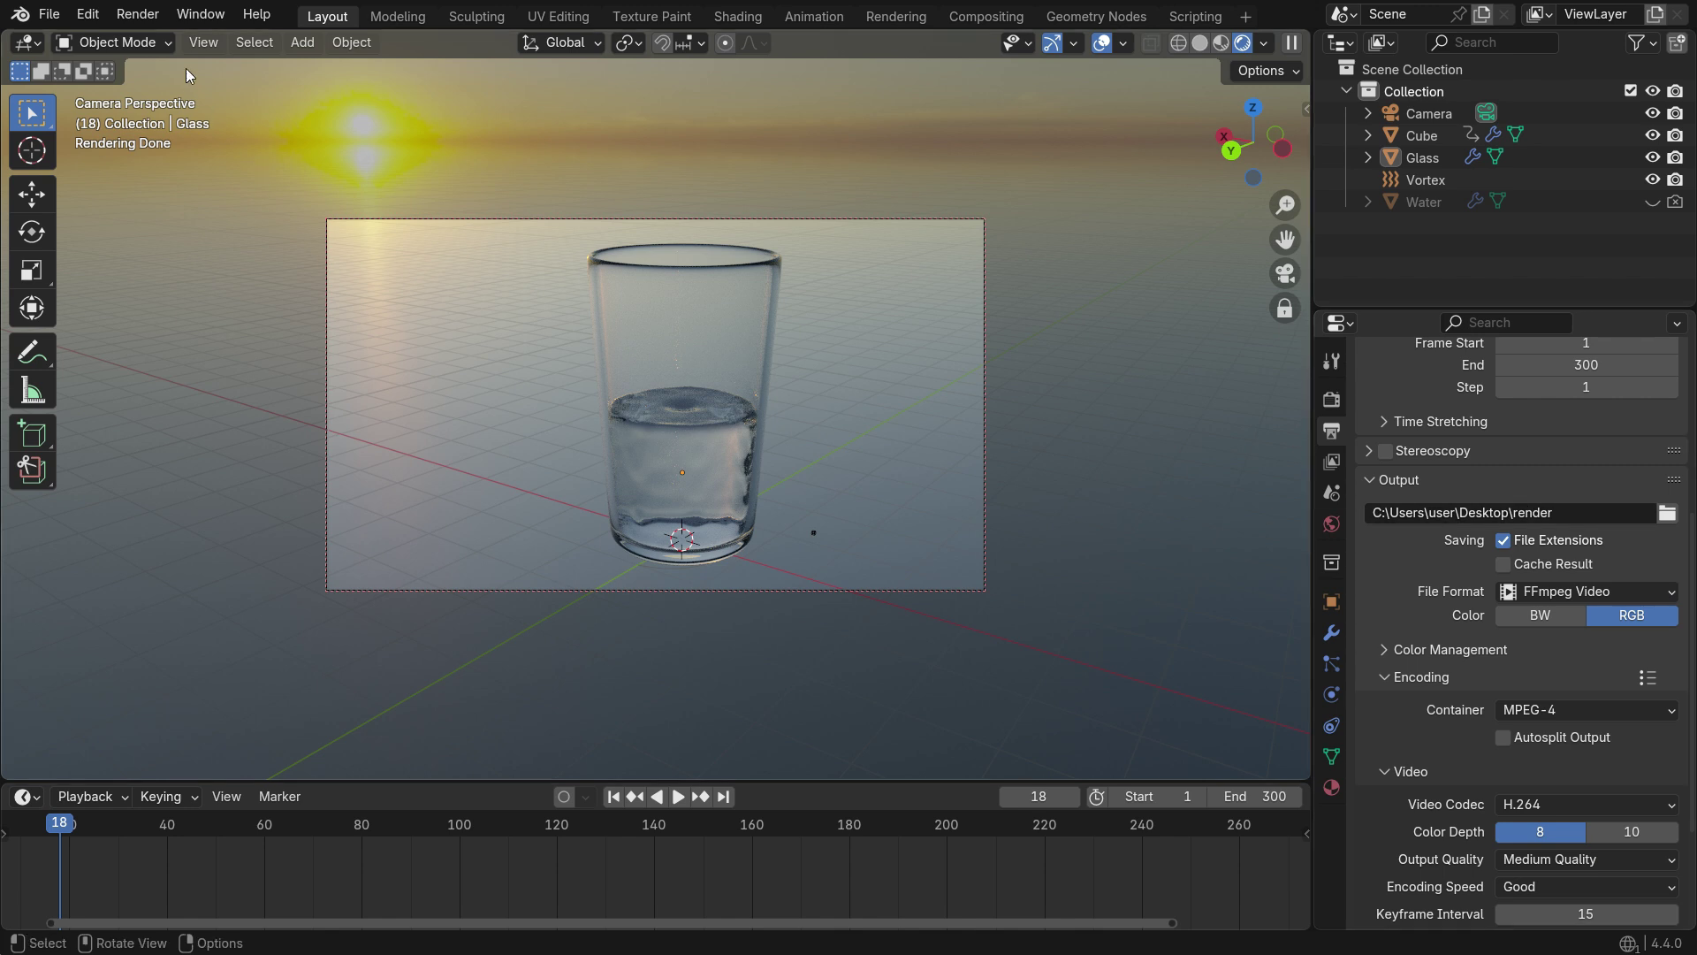
Render the full animation
left_click(138, 13)
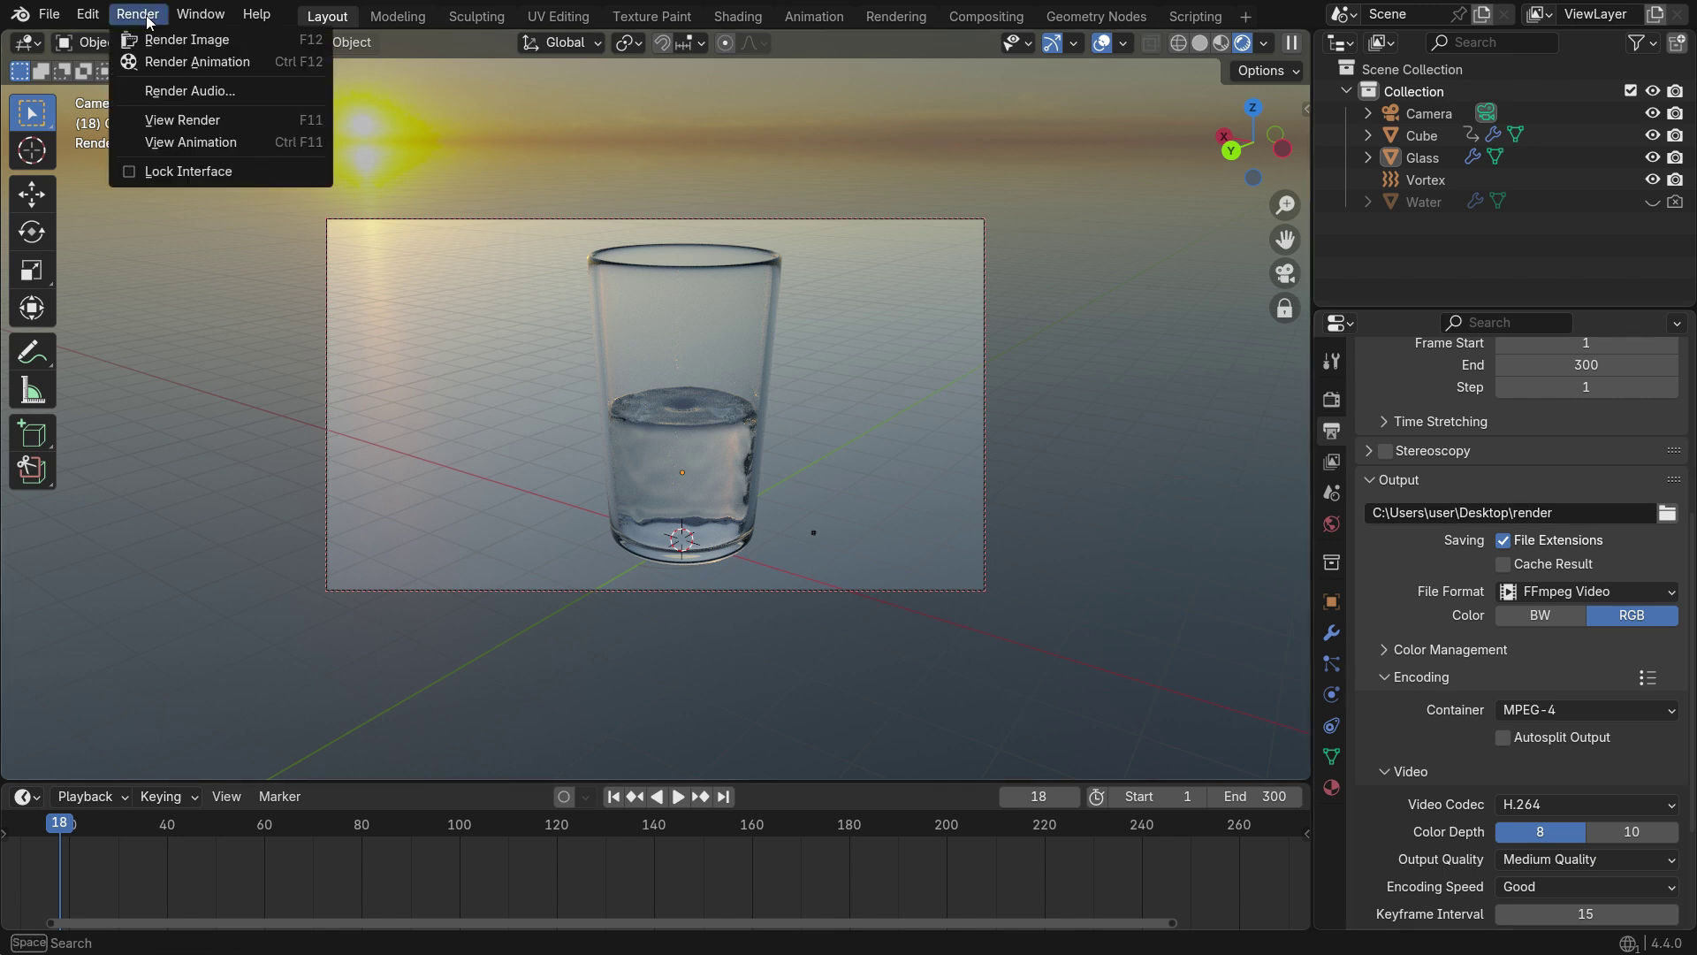
left_click(276, 64)
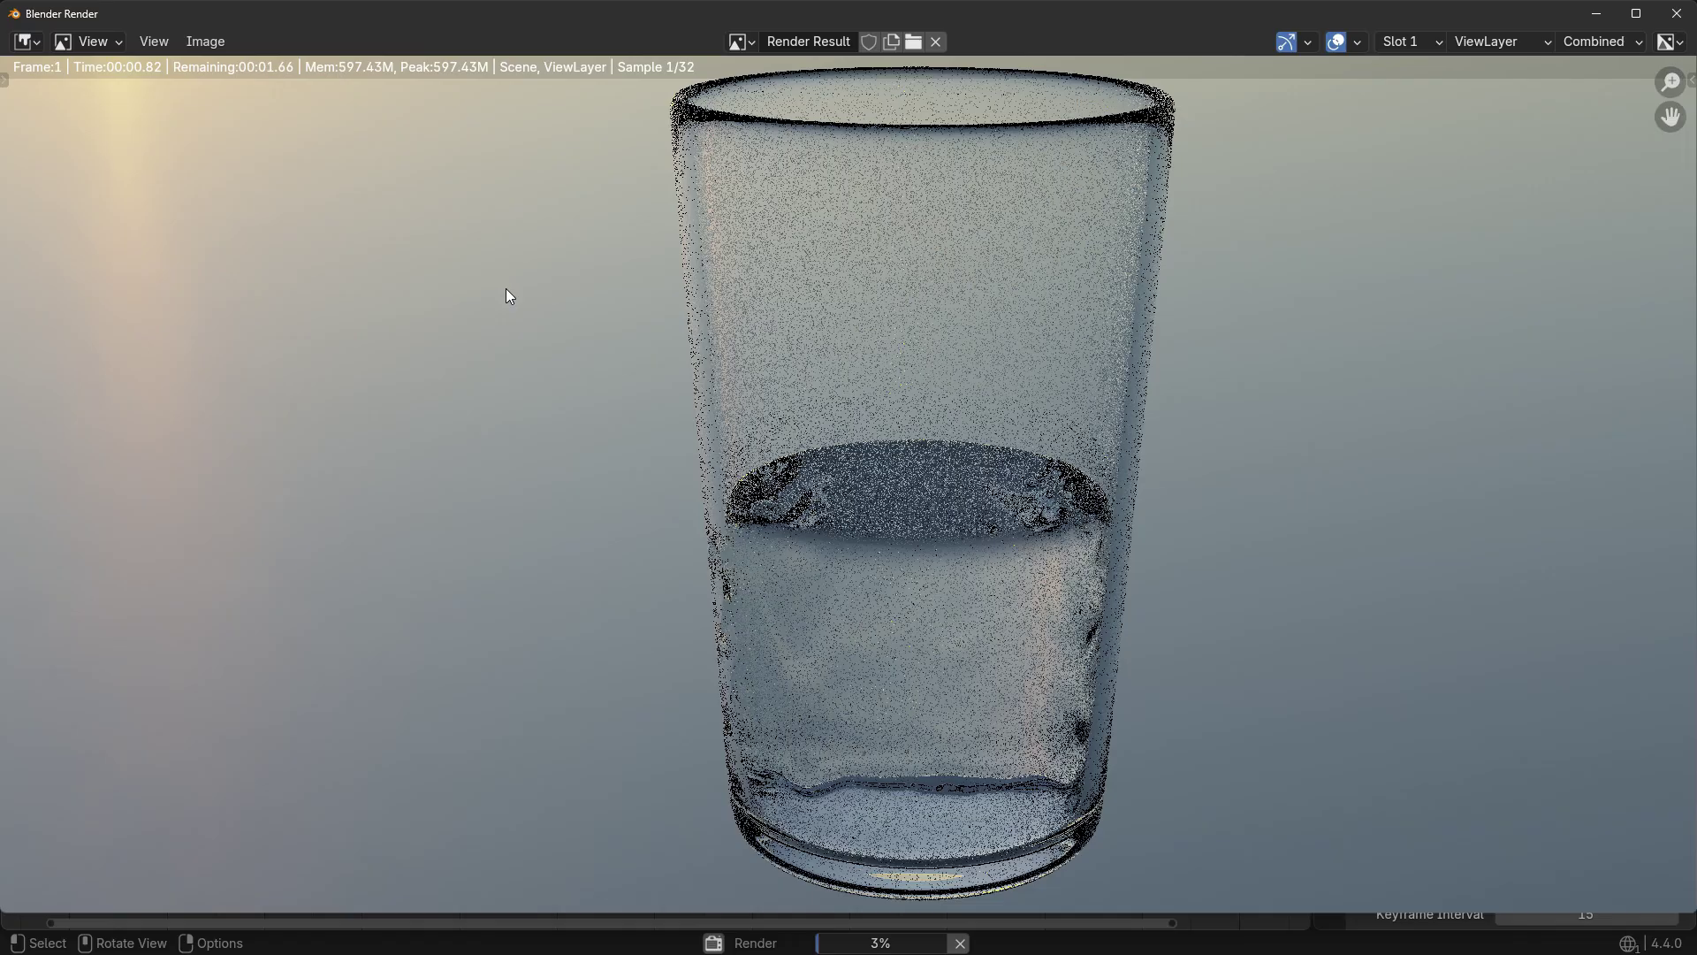